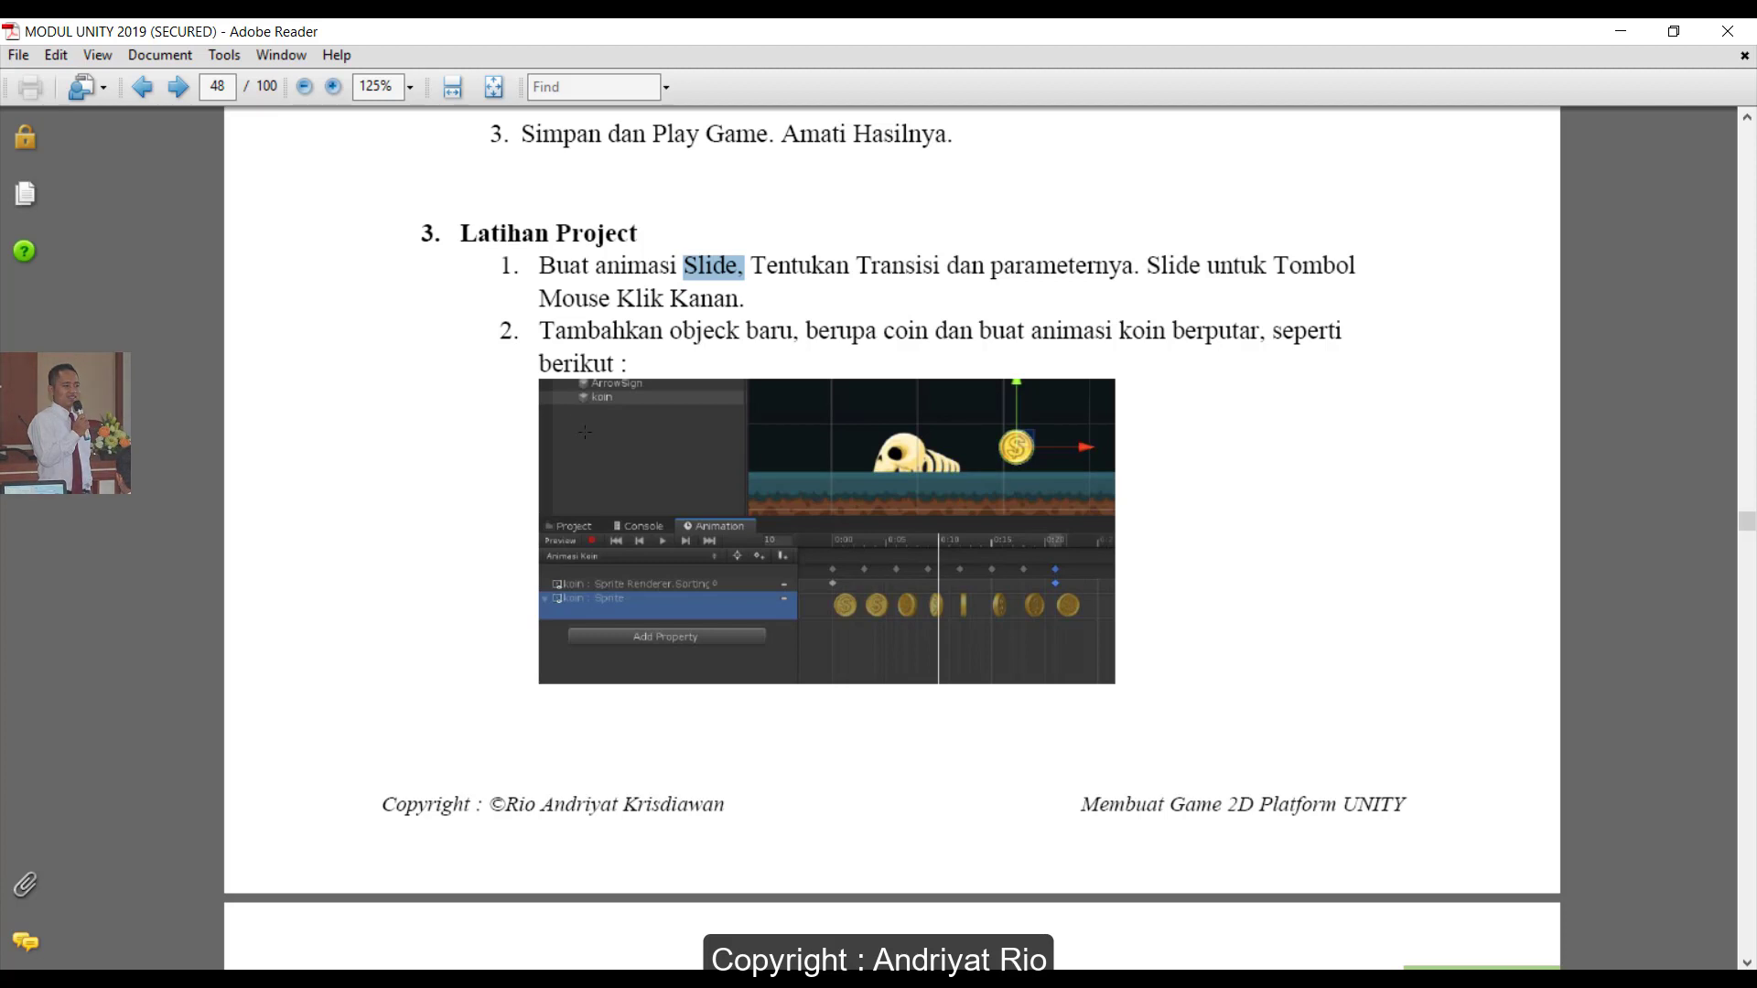
- Read the first Latihan Project exercise on making a Slide animation with its transition and parameters
drag(459, 232, 651, 226)
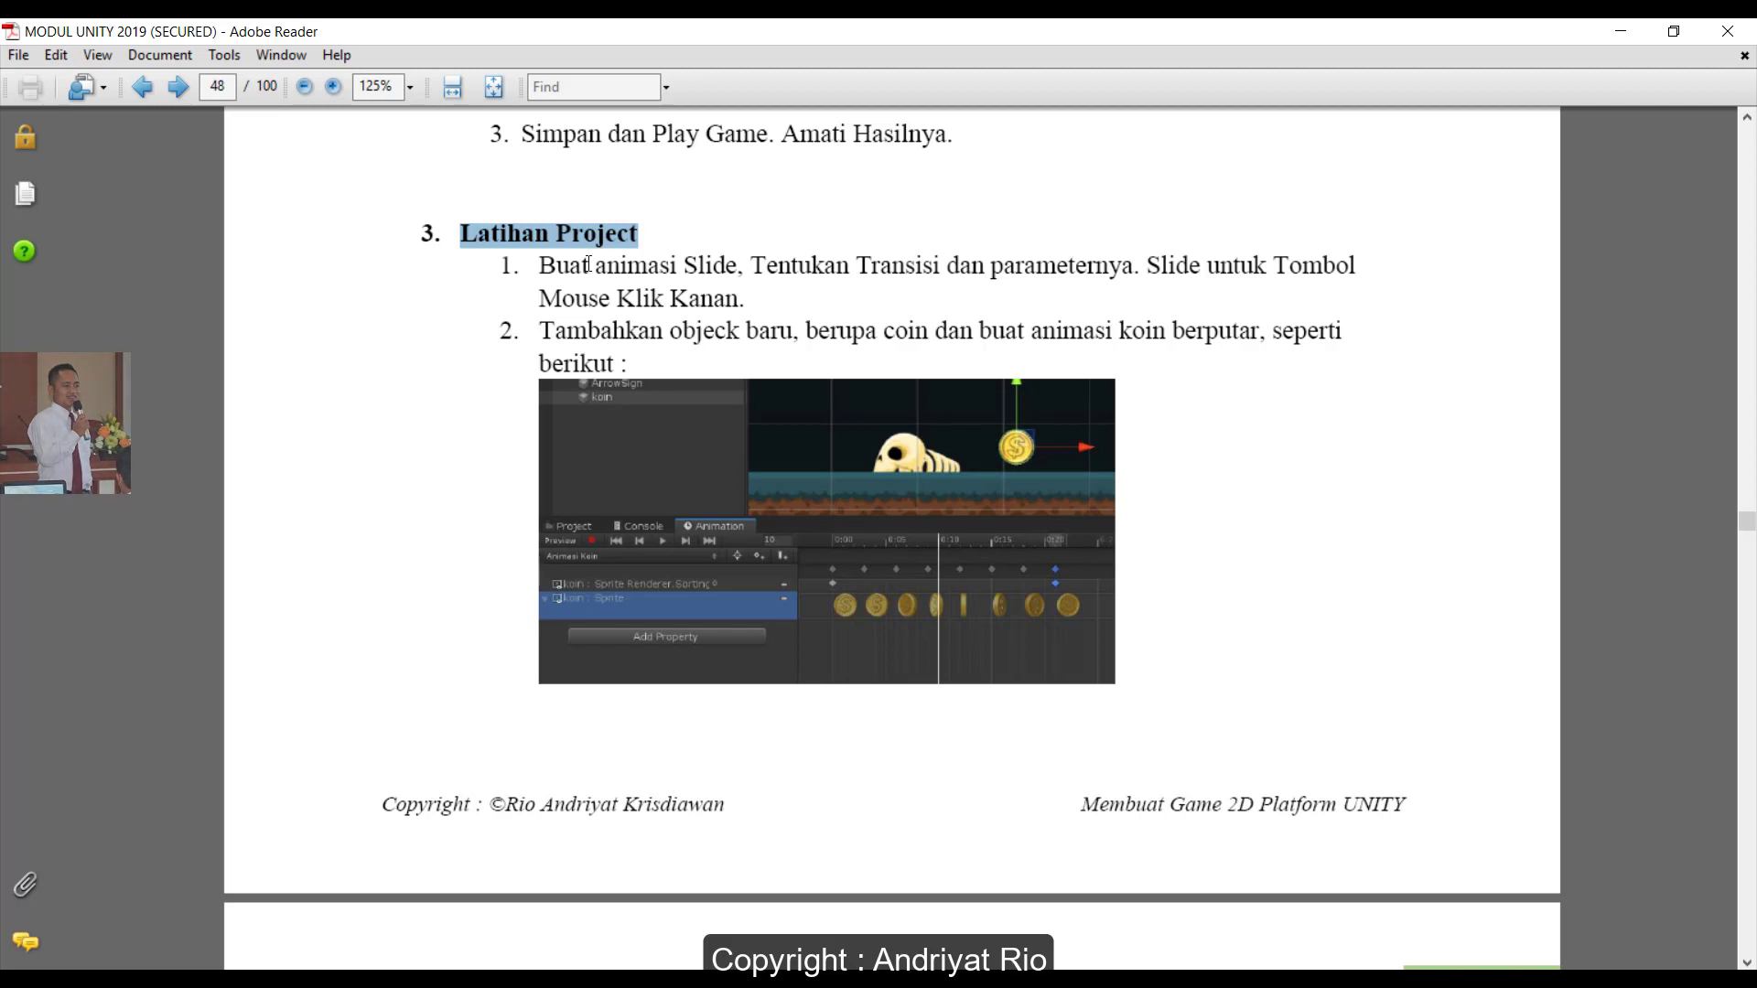
drag(540, 266, 718, 247)
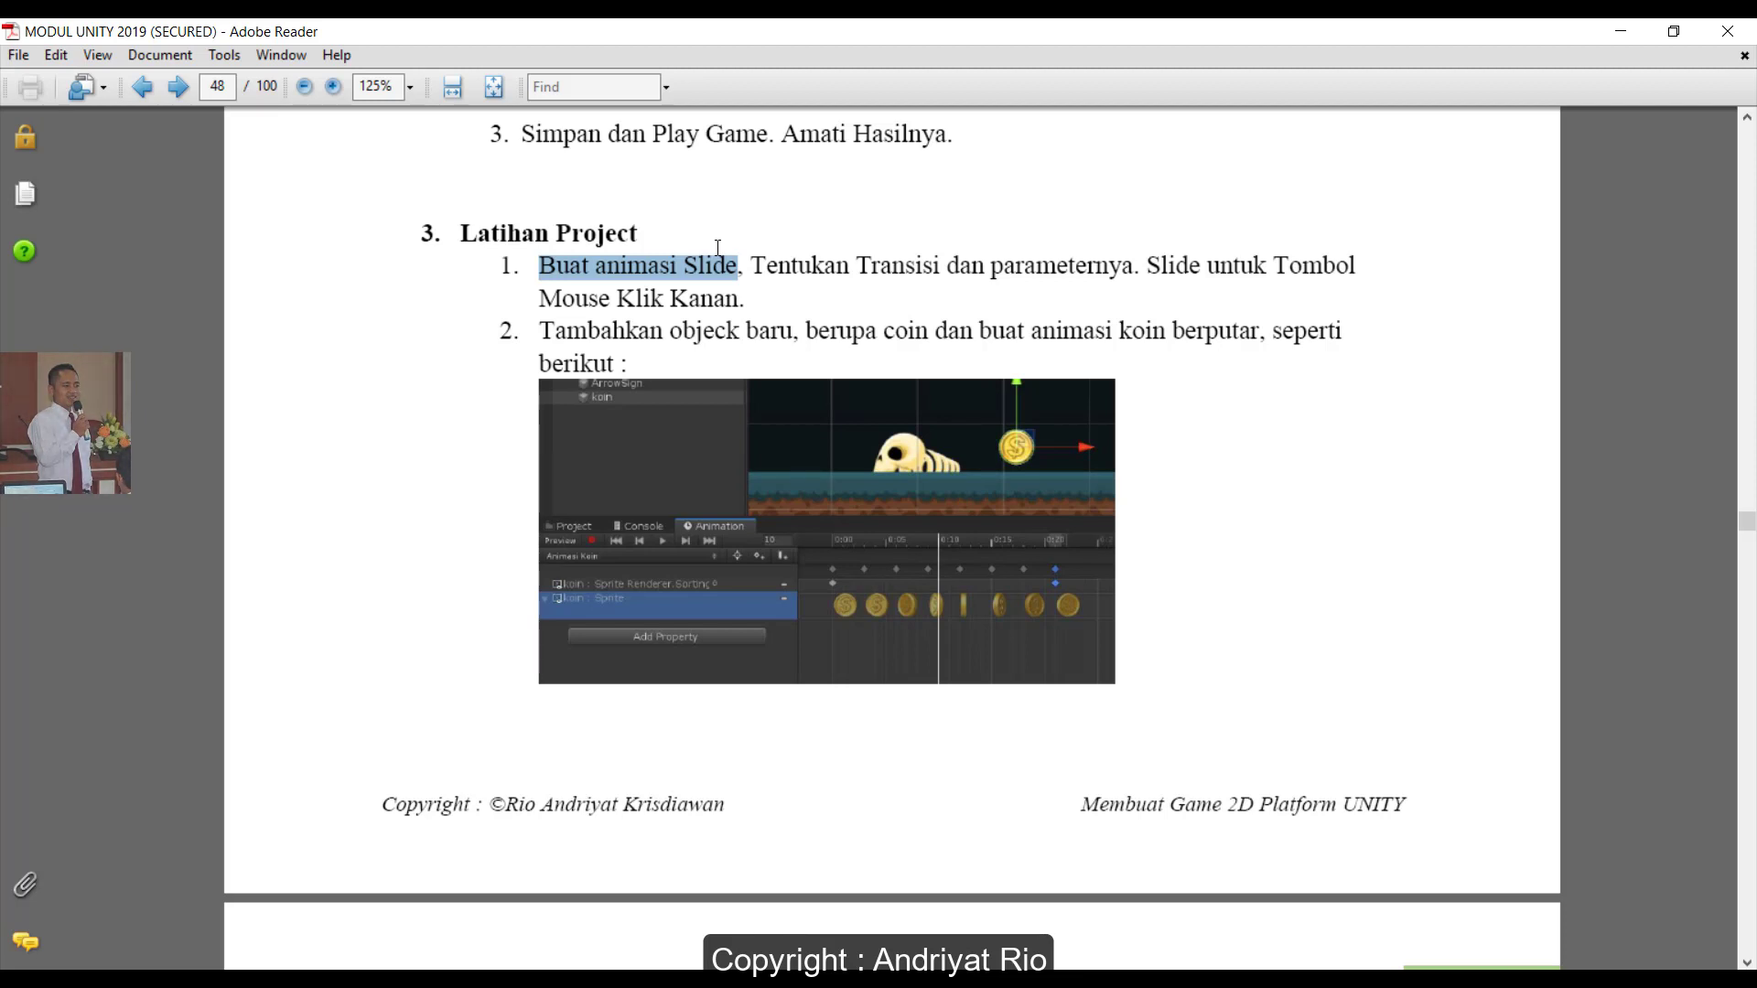
click(776, 260)
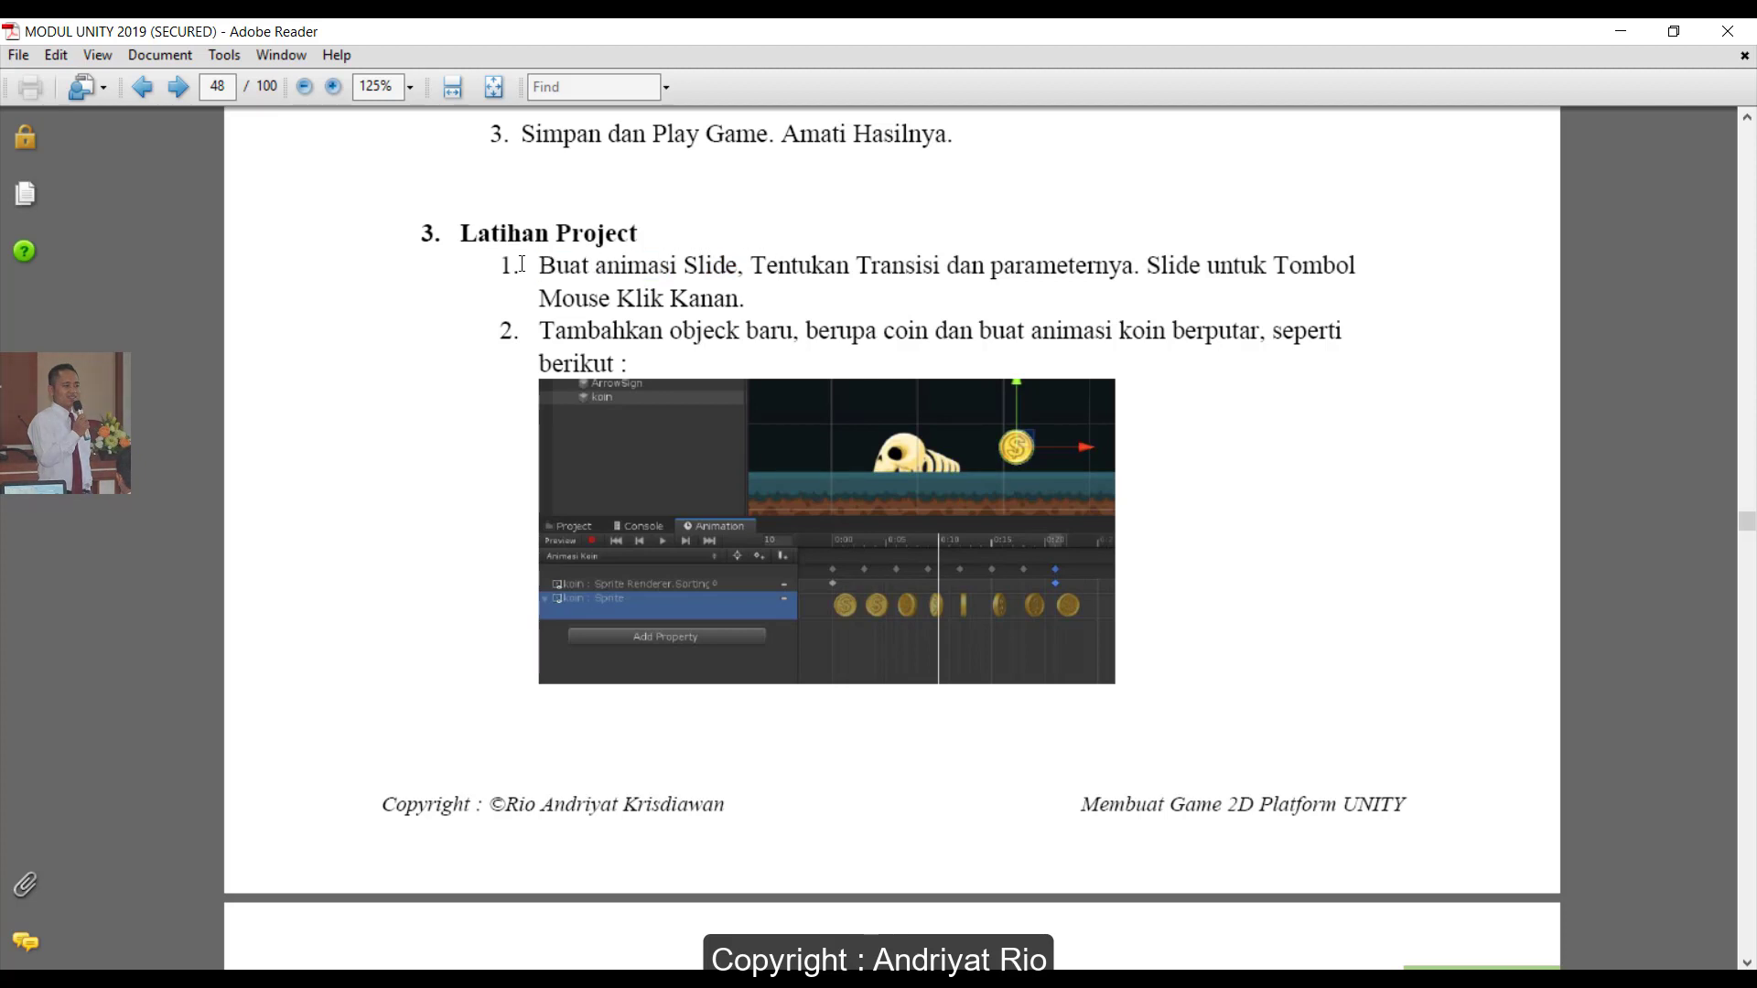
drag(536, 266, 670, 298)
click(757, 293)
drag(540, 264, 753, 299)
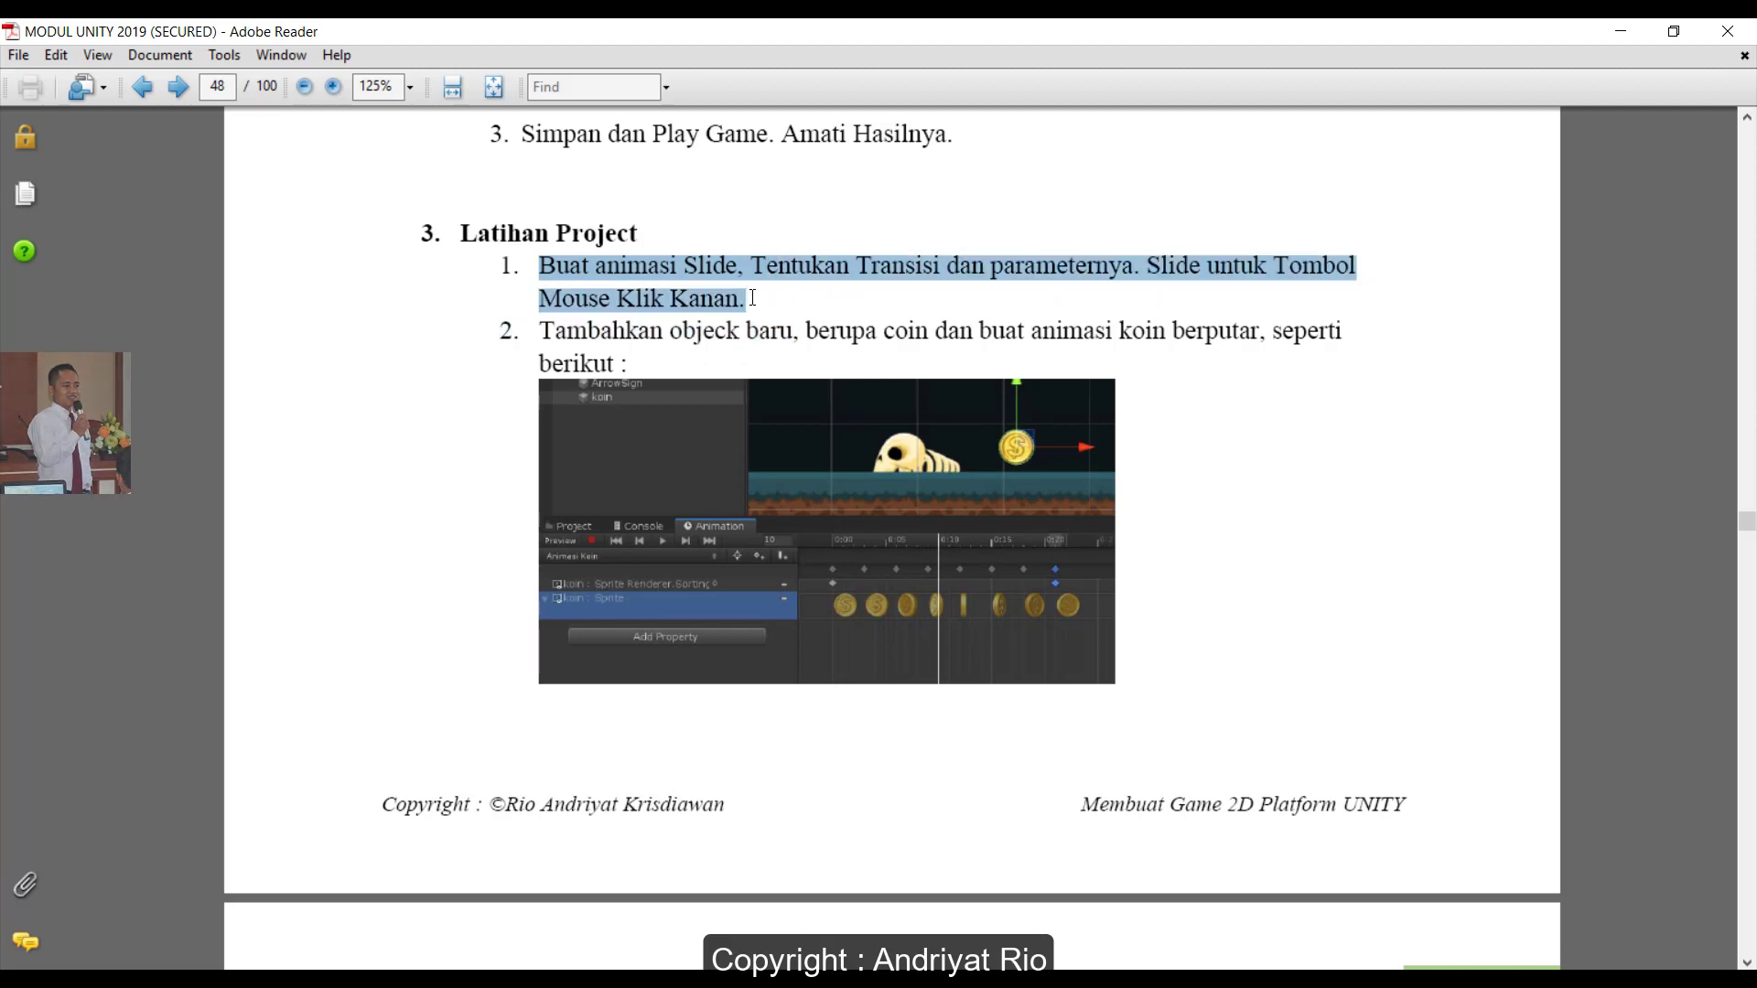
- Switch to Unity, activate the Move tool and select the Slide__000 sprite in the Image 2D Platform Player folder
click(1617, 33)
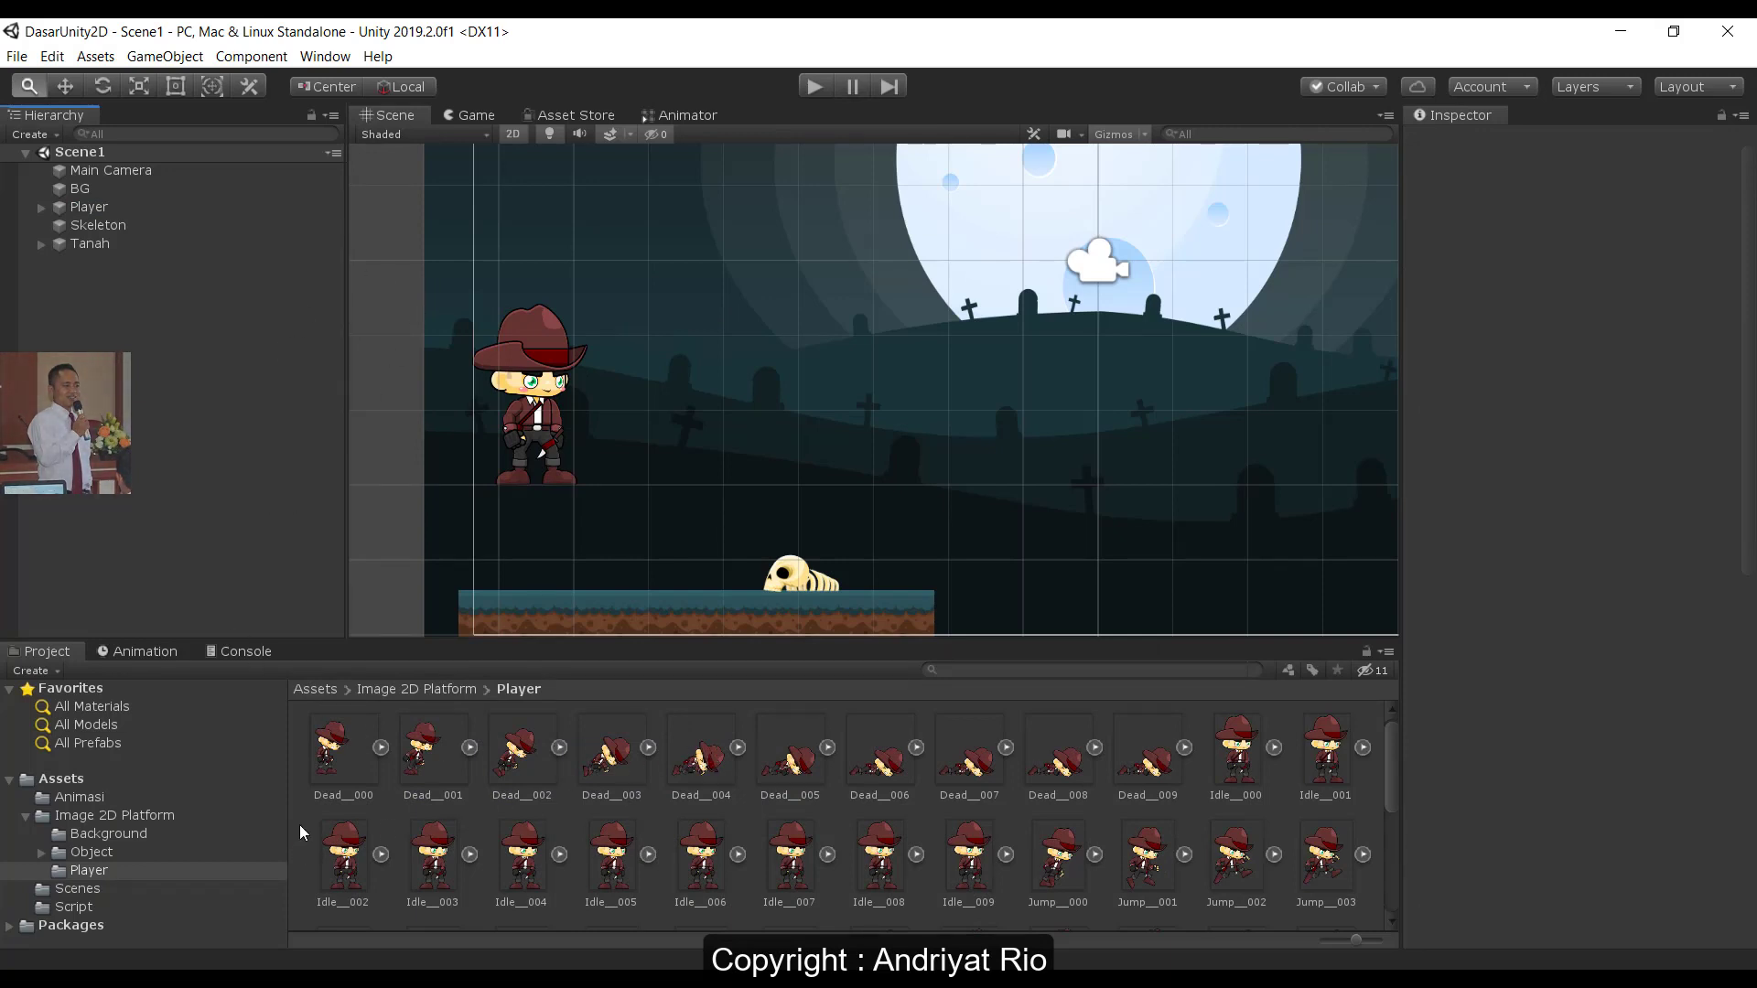
click(528, 378)
click(65, 86)
click(73, 869)
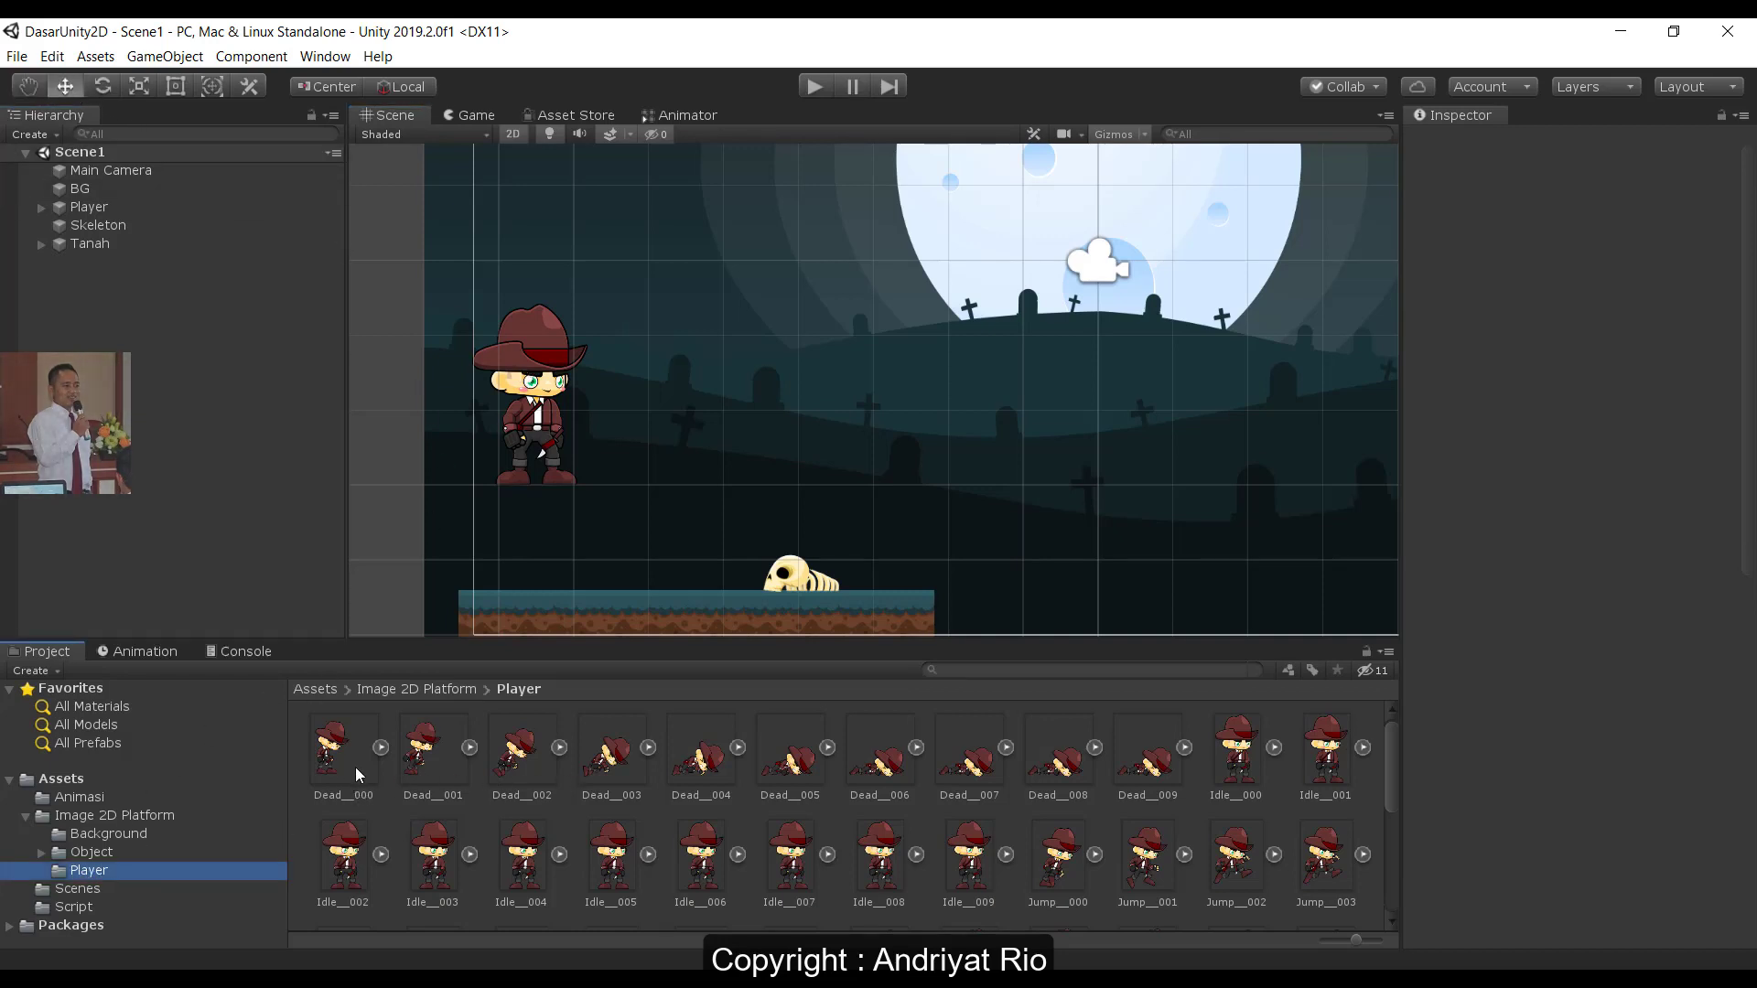
scroll(1012, 779, down, 3)
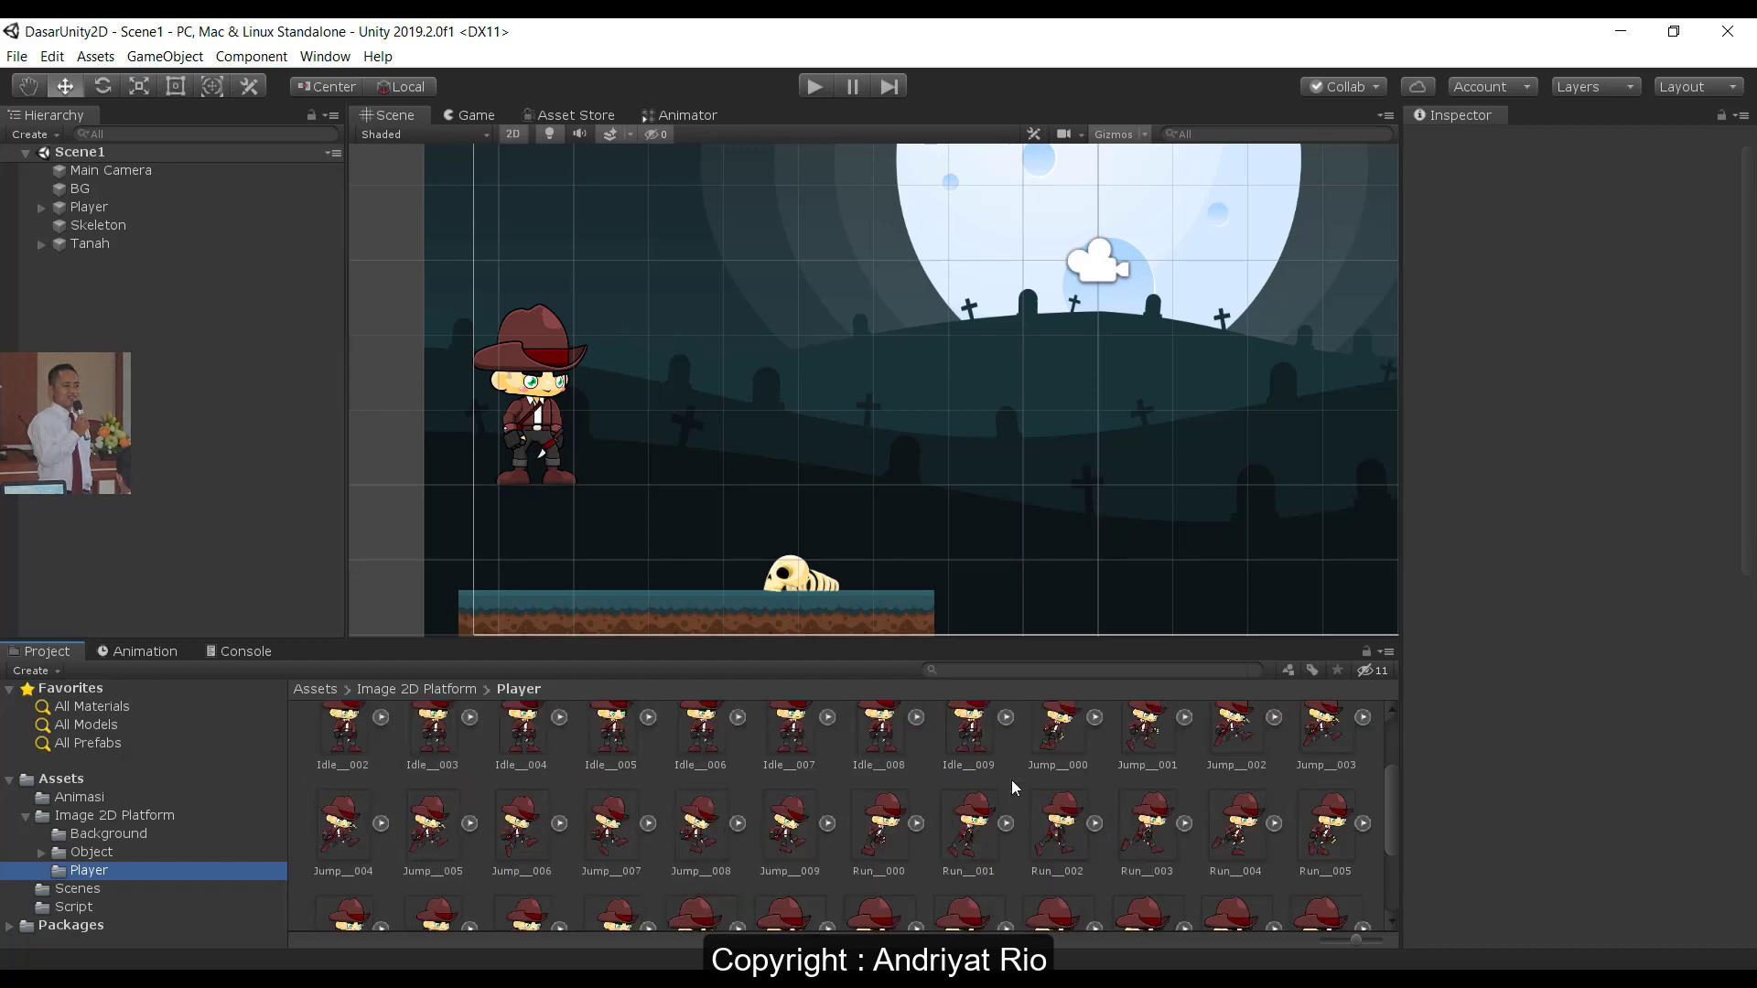
scroll(934, 813, down, 3)
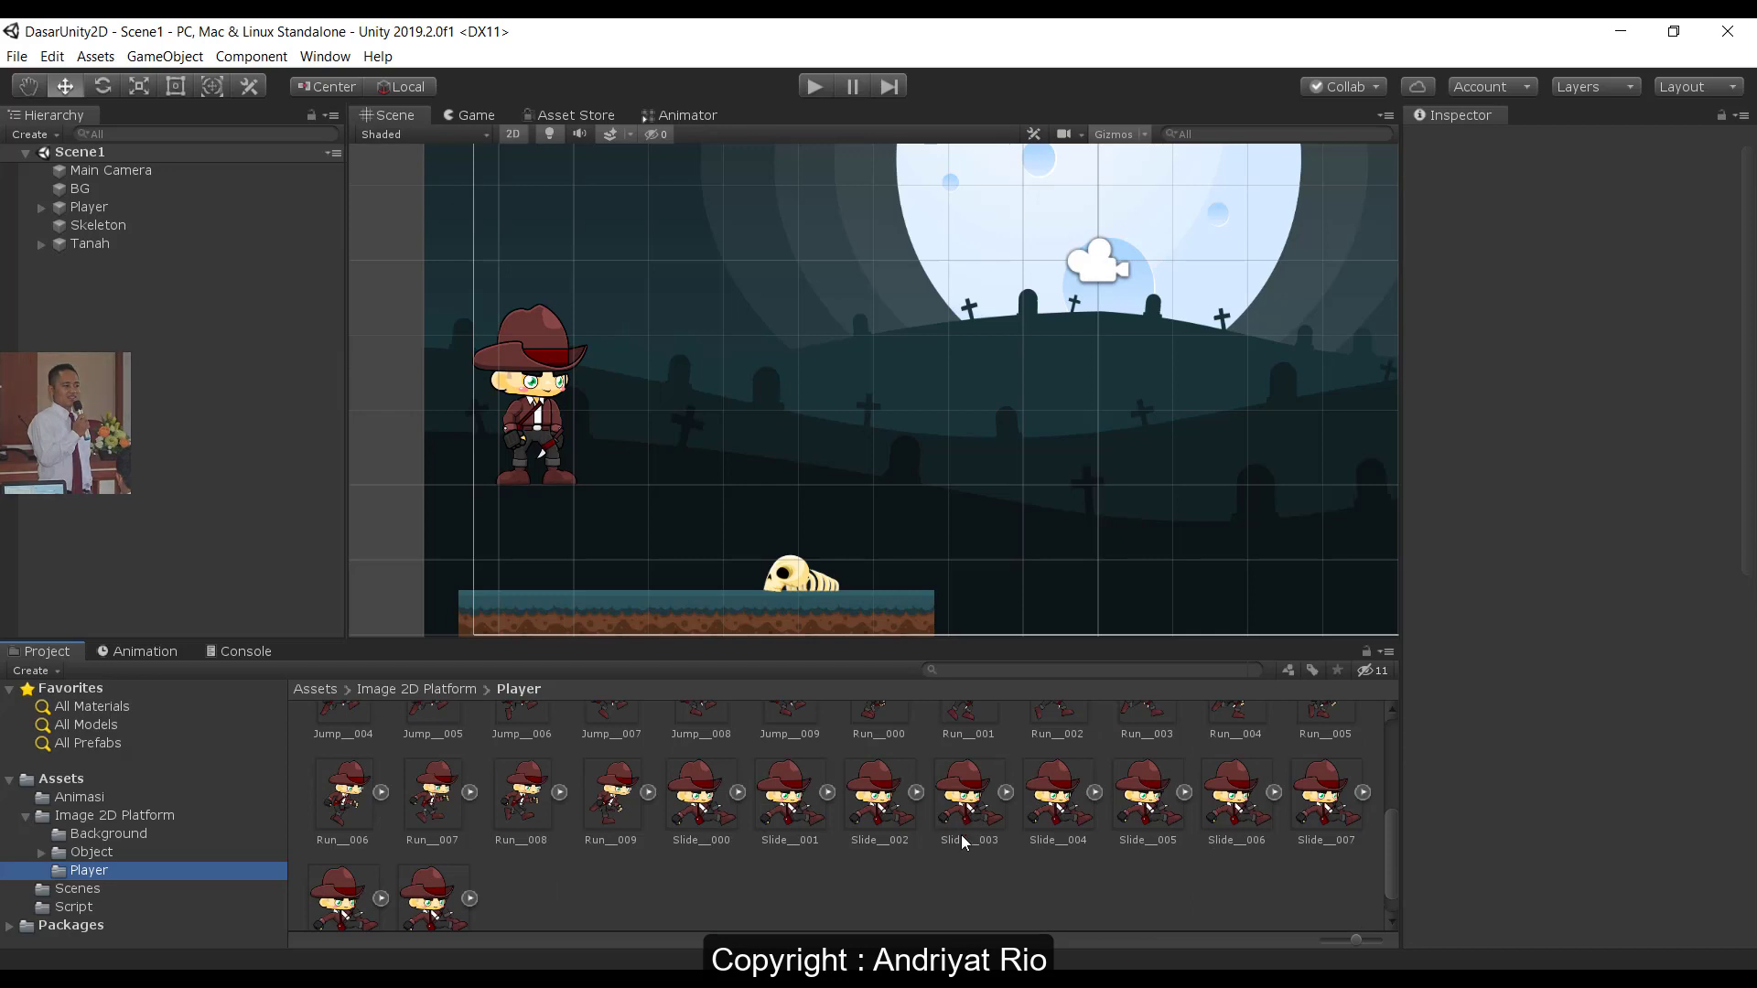
click(773, 880)
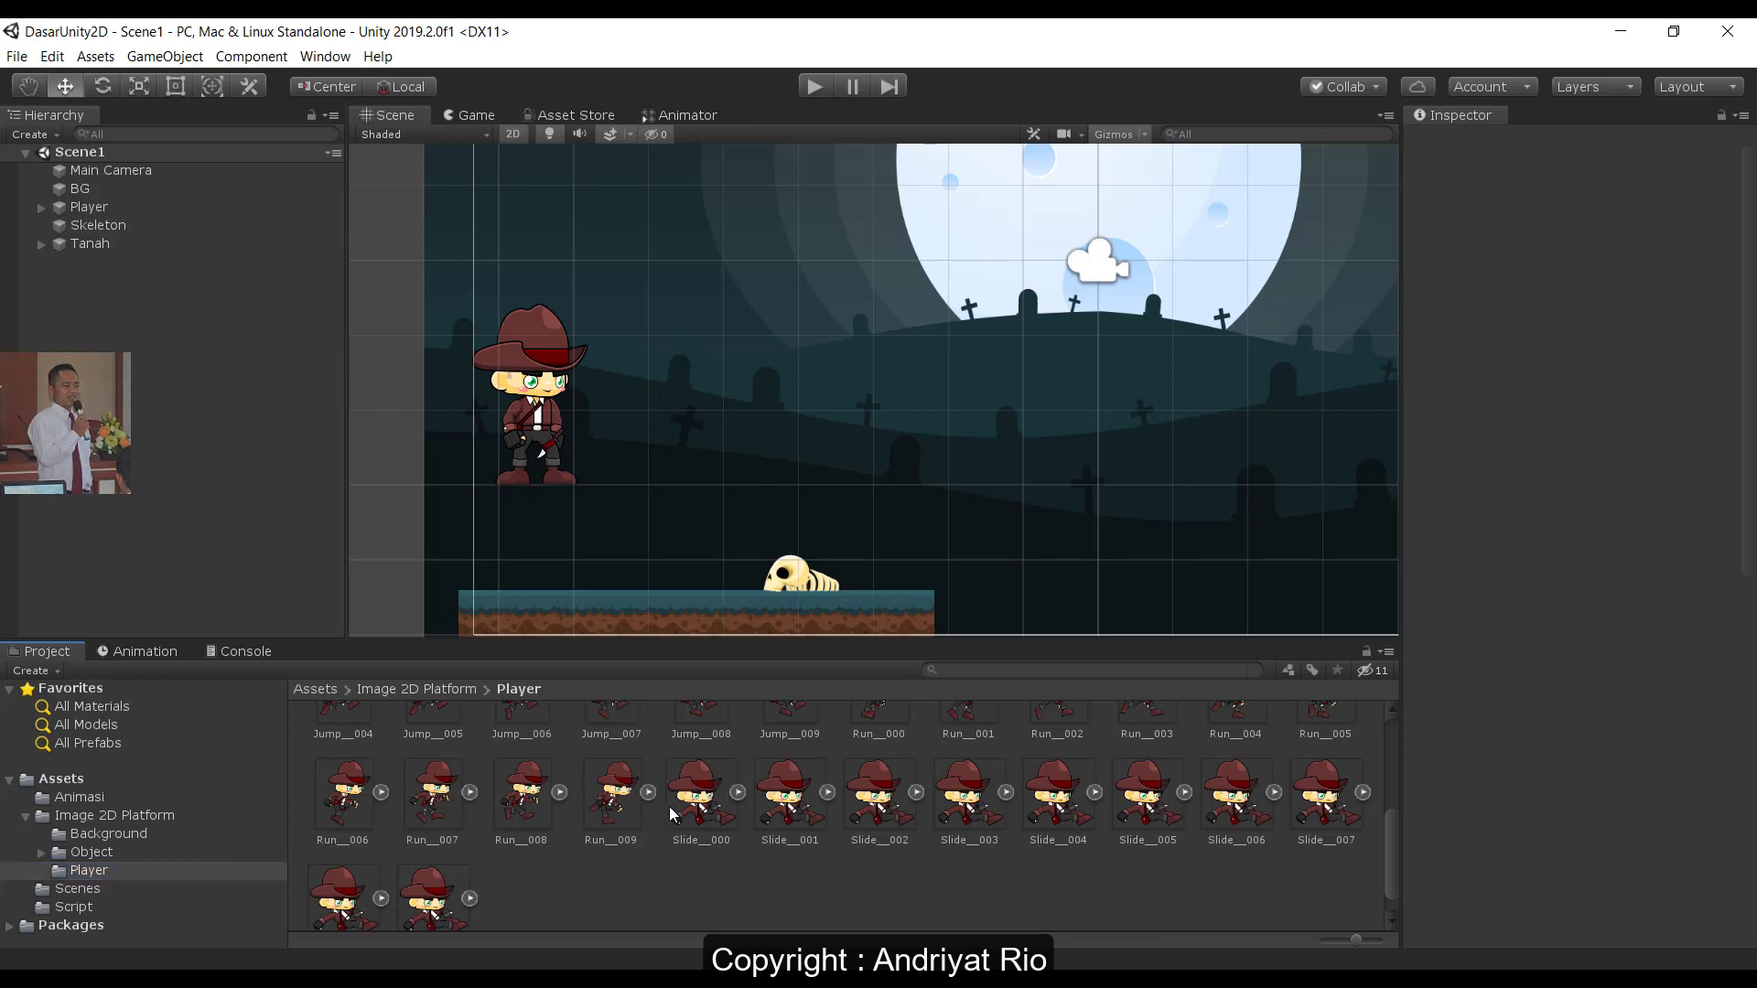
click(693, 801)
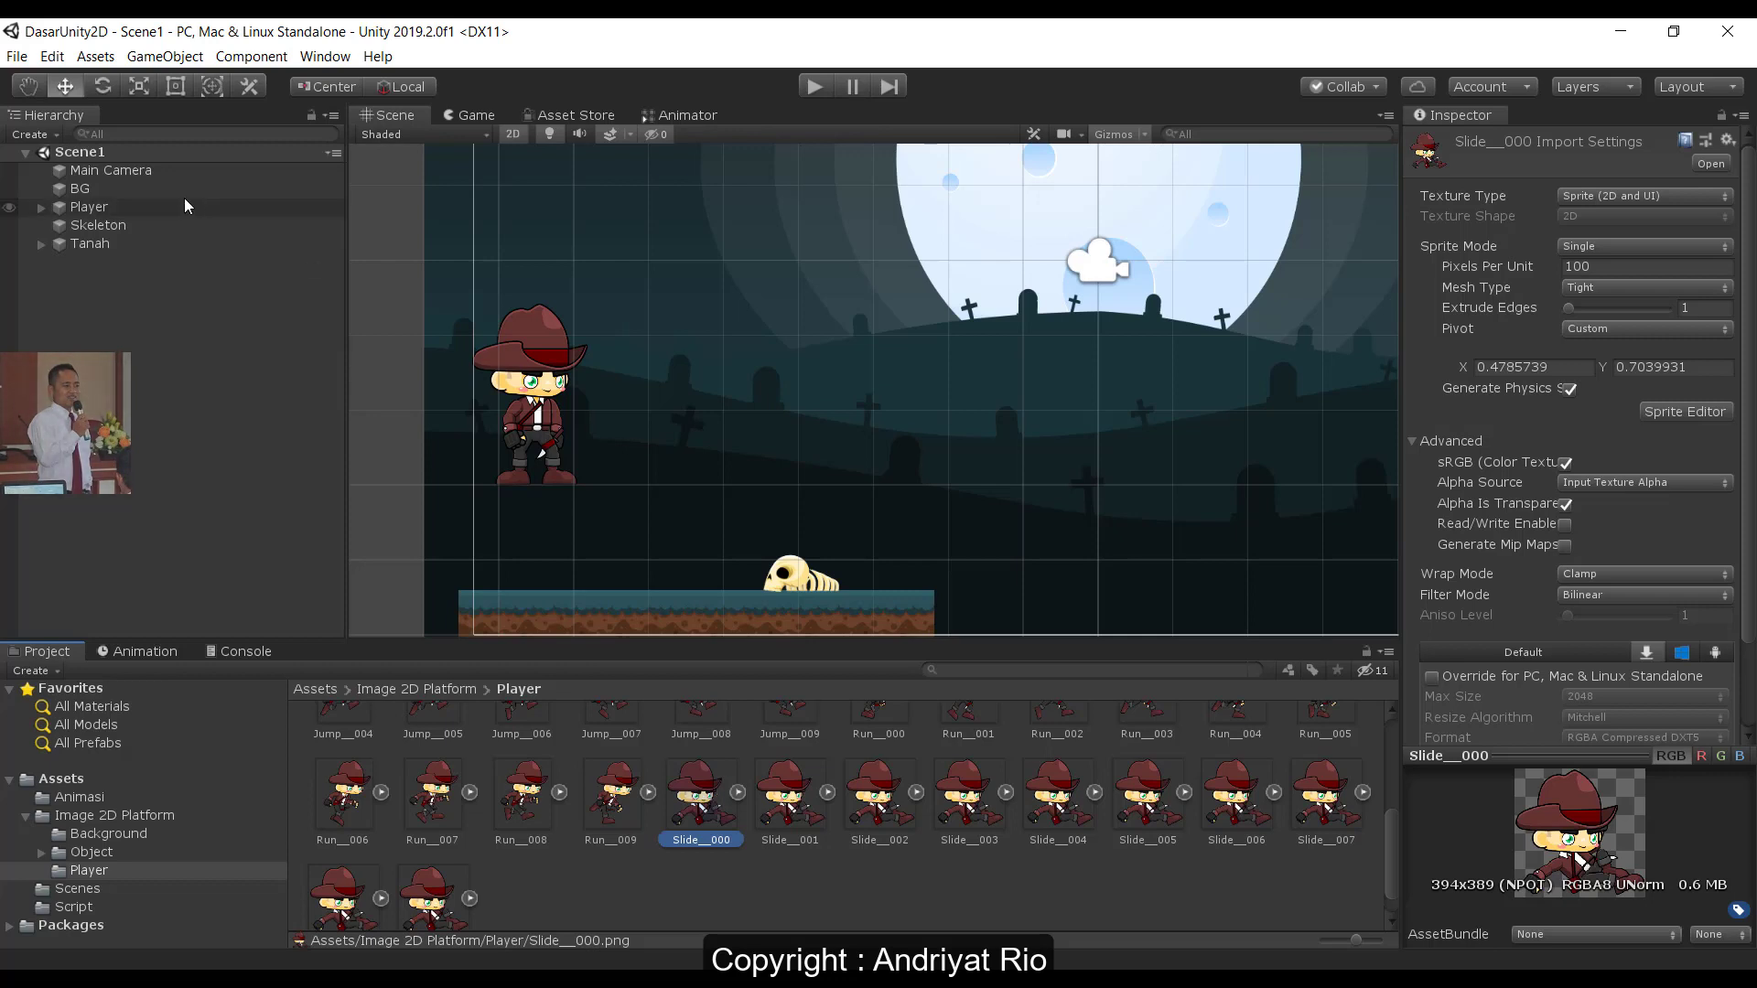
- Expand the Player object in the scene and inspect its Sensor Tanah child
click(92, 209)
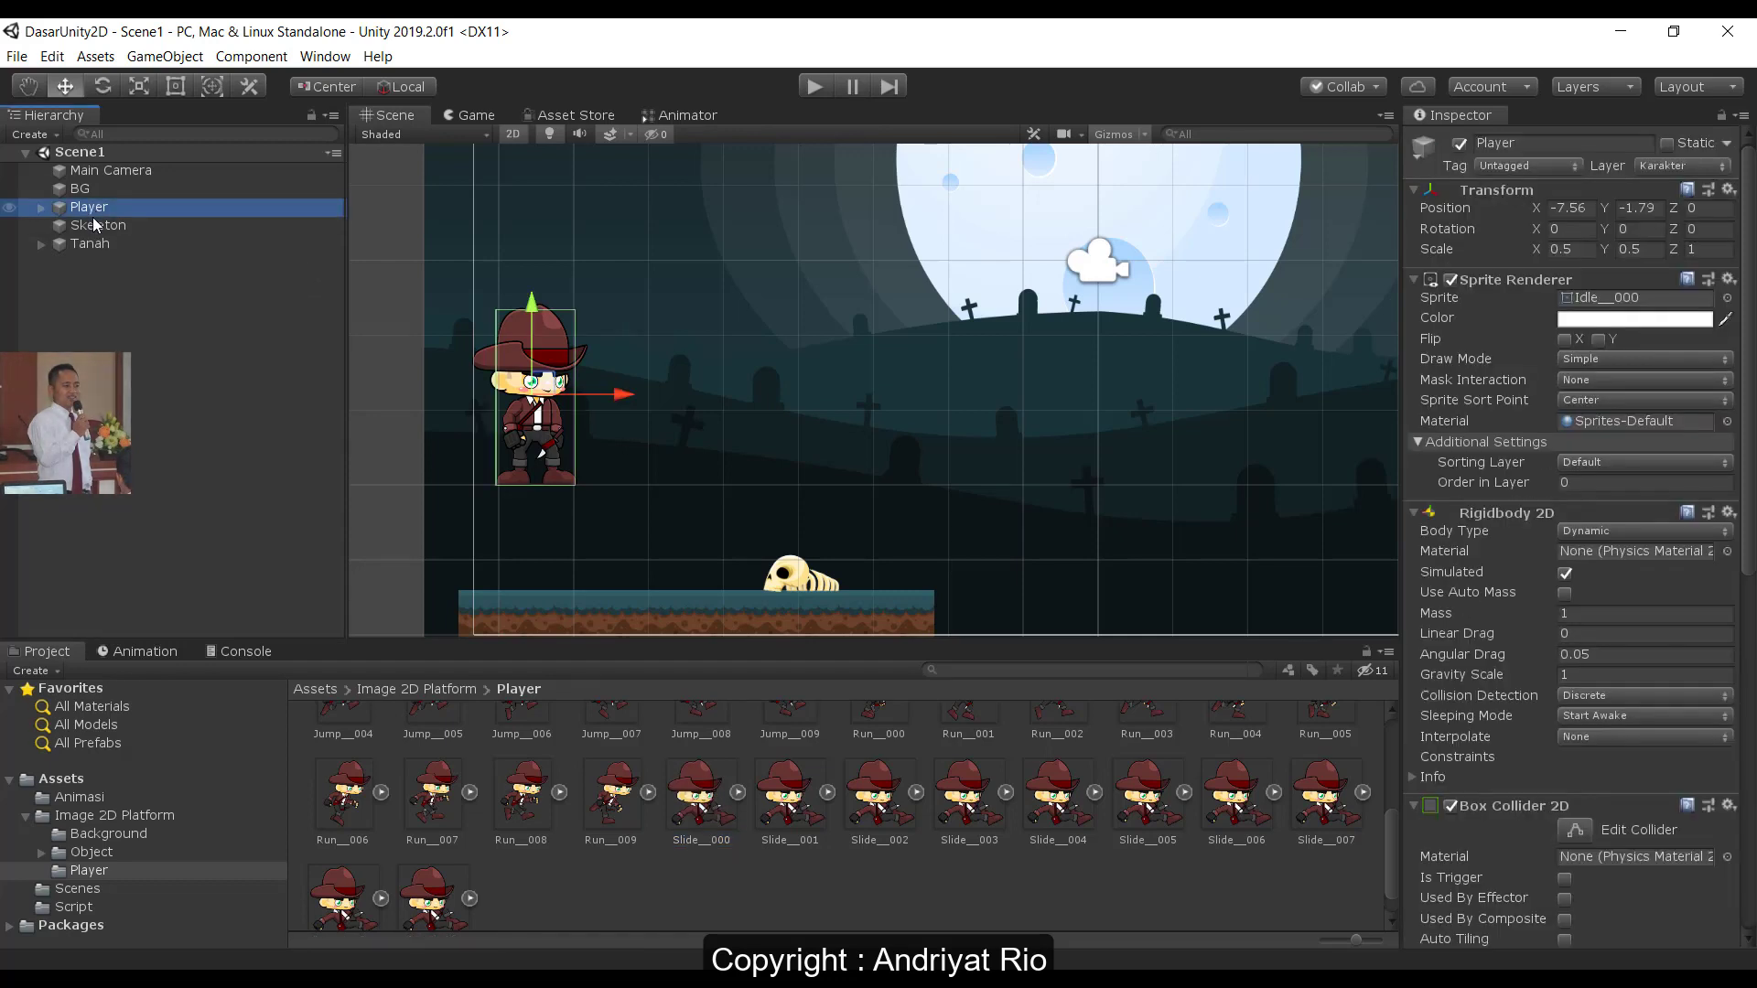
click(40, 207)
click(111, 227)
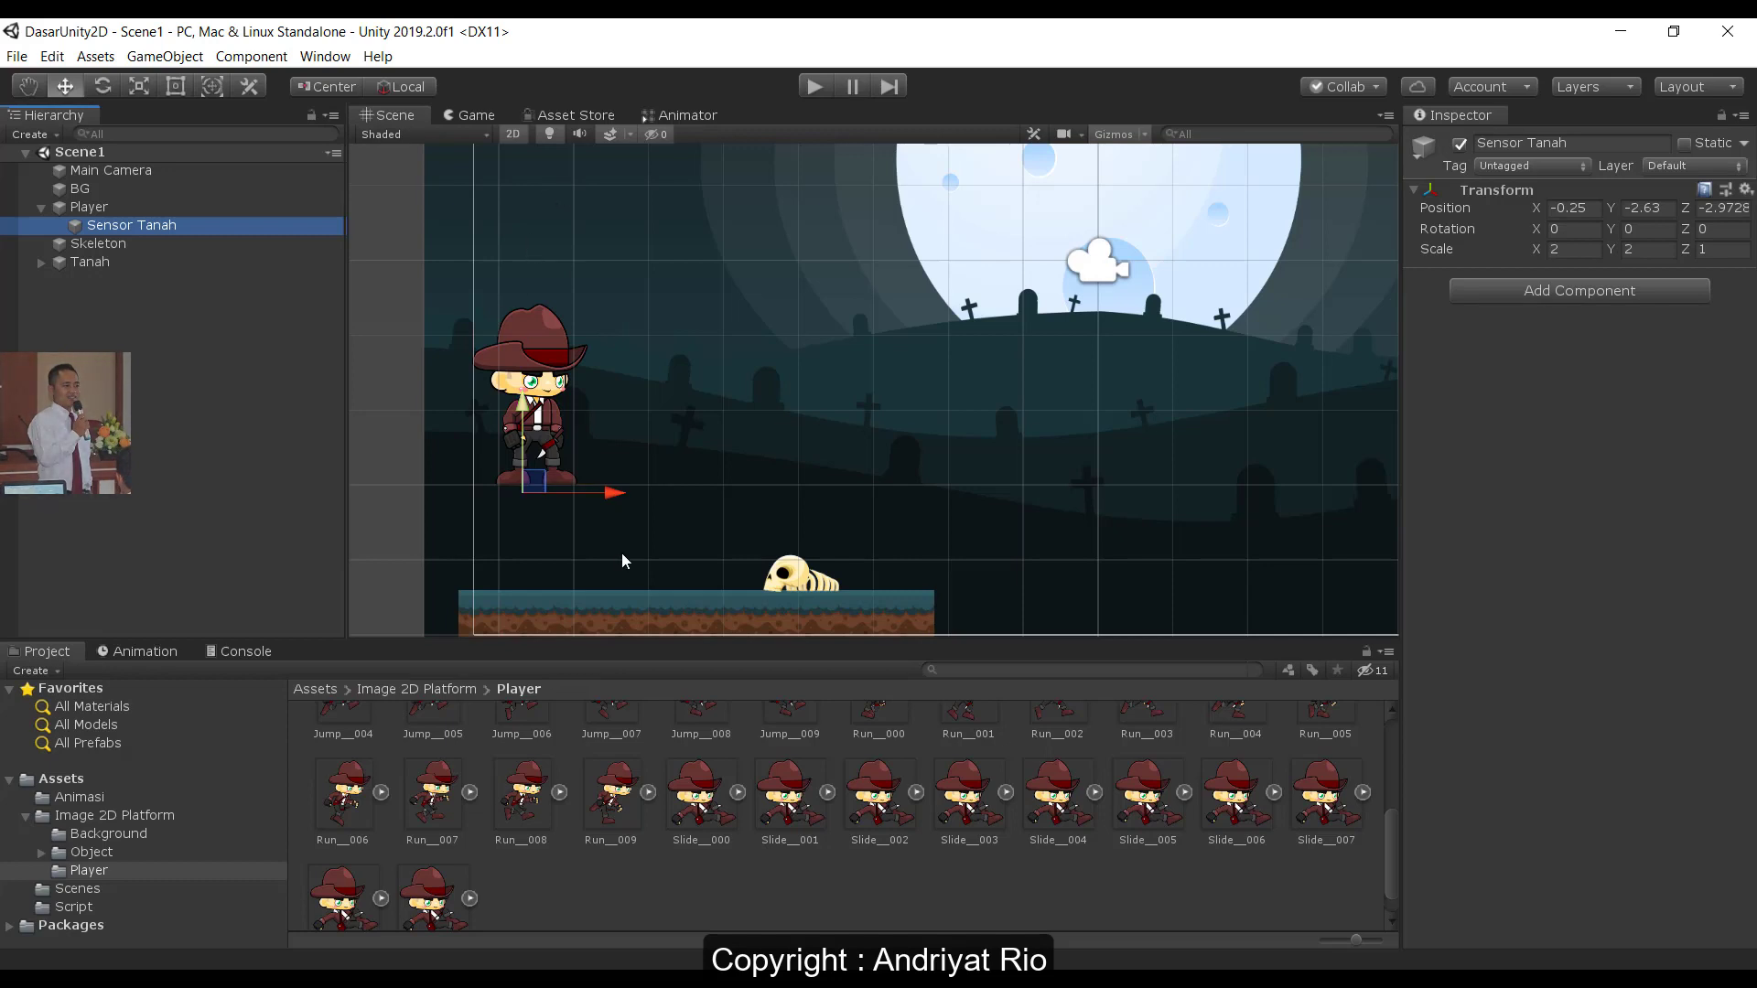
- View the Slide__000 image in the external photo viewer beside the scene's player, and close the viewer
click(711, 794)
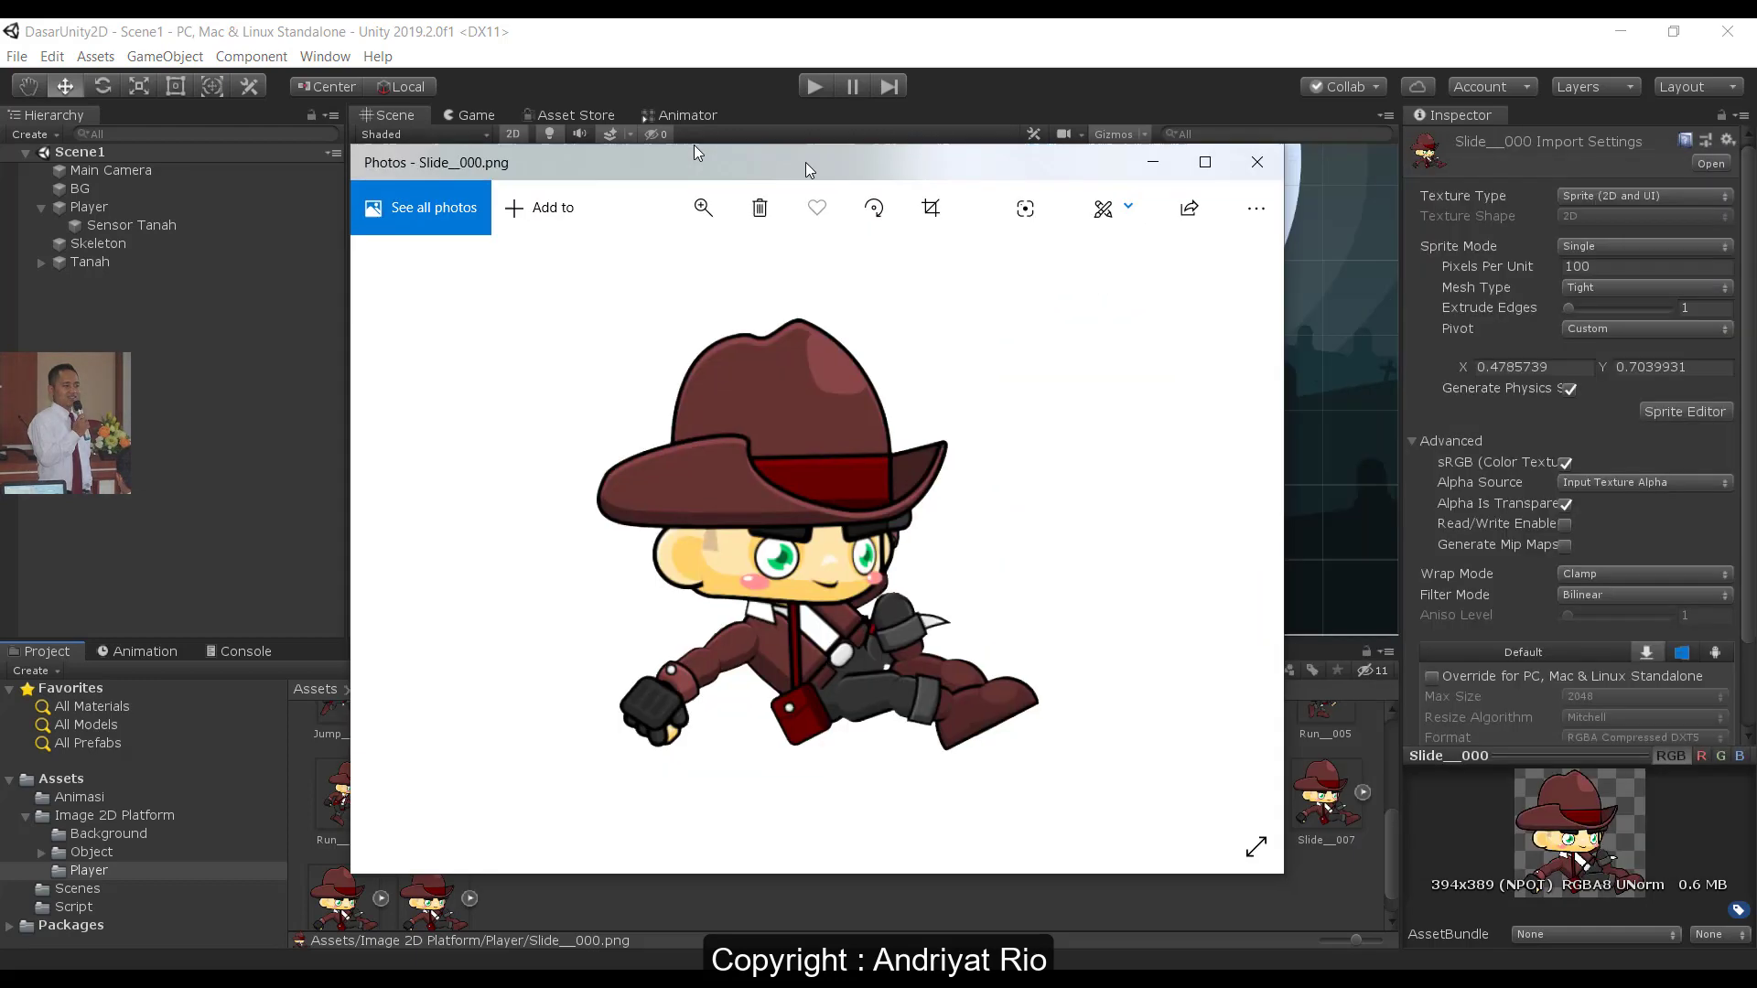
drag(693, 145, 1153, 73)
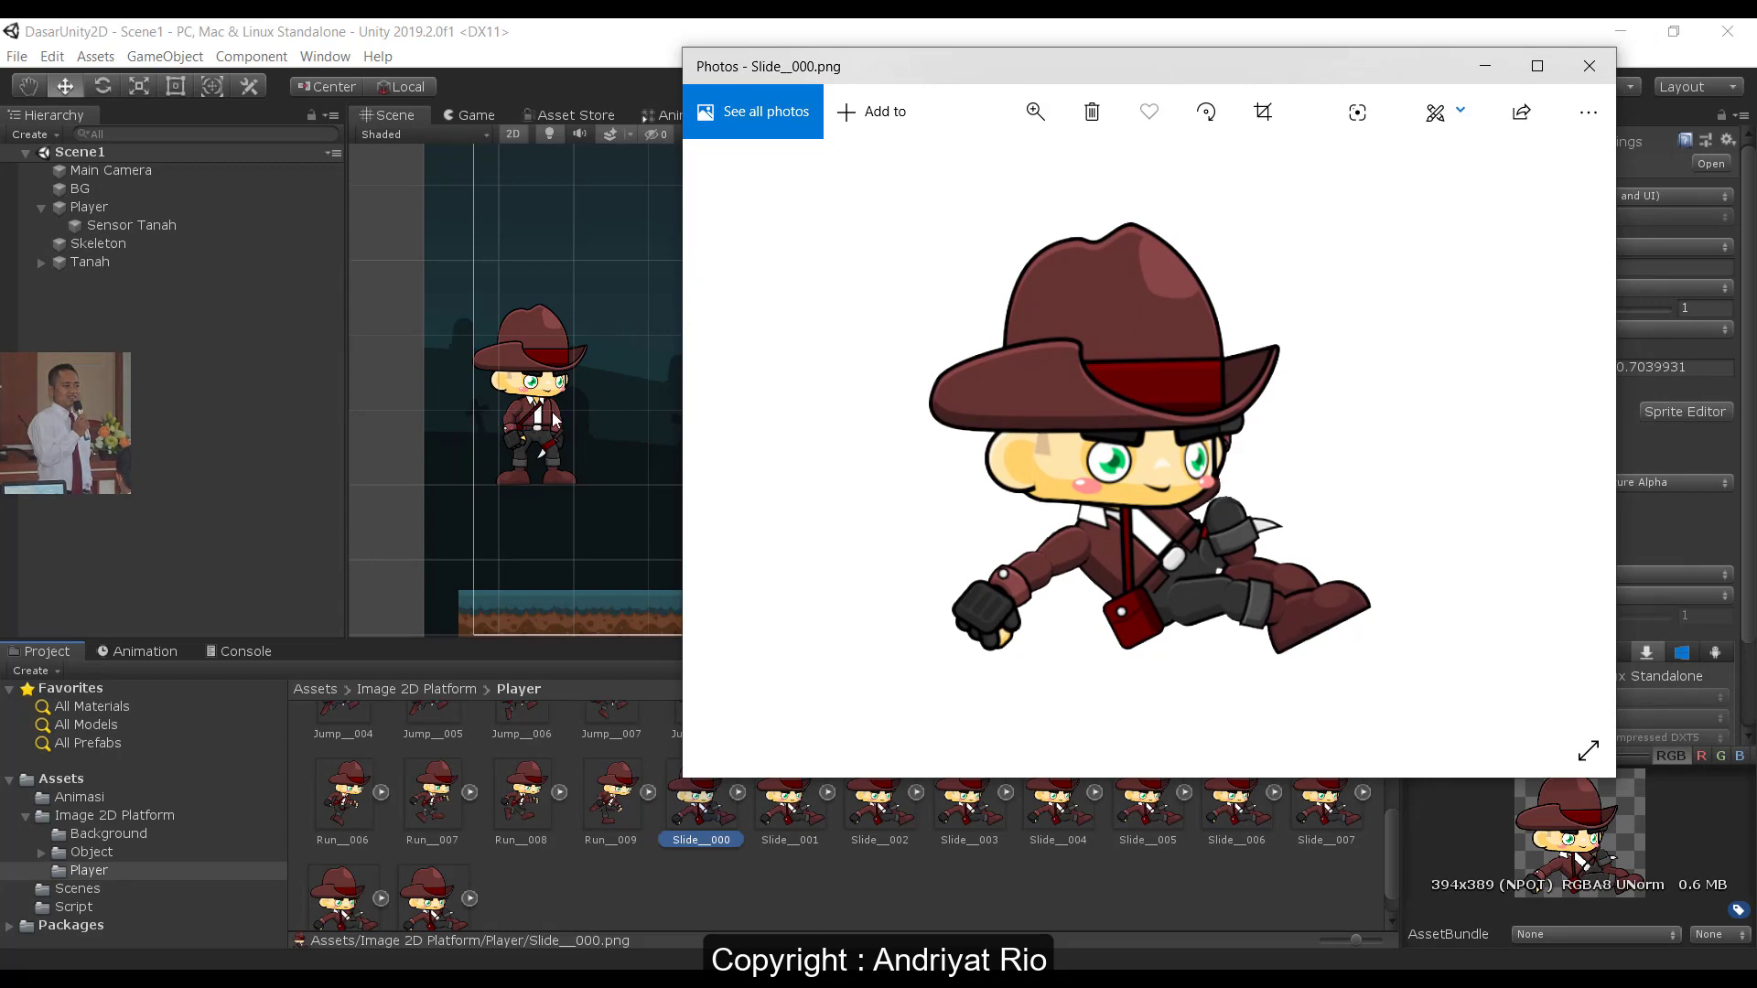
click(1590, 66)
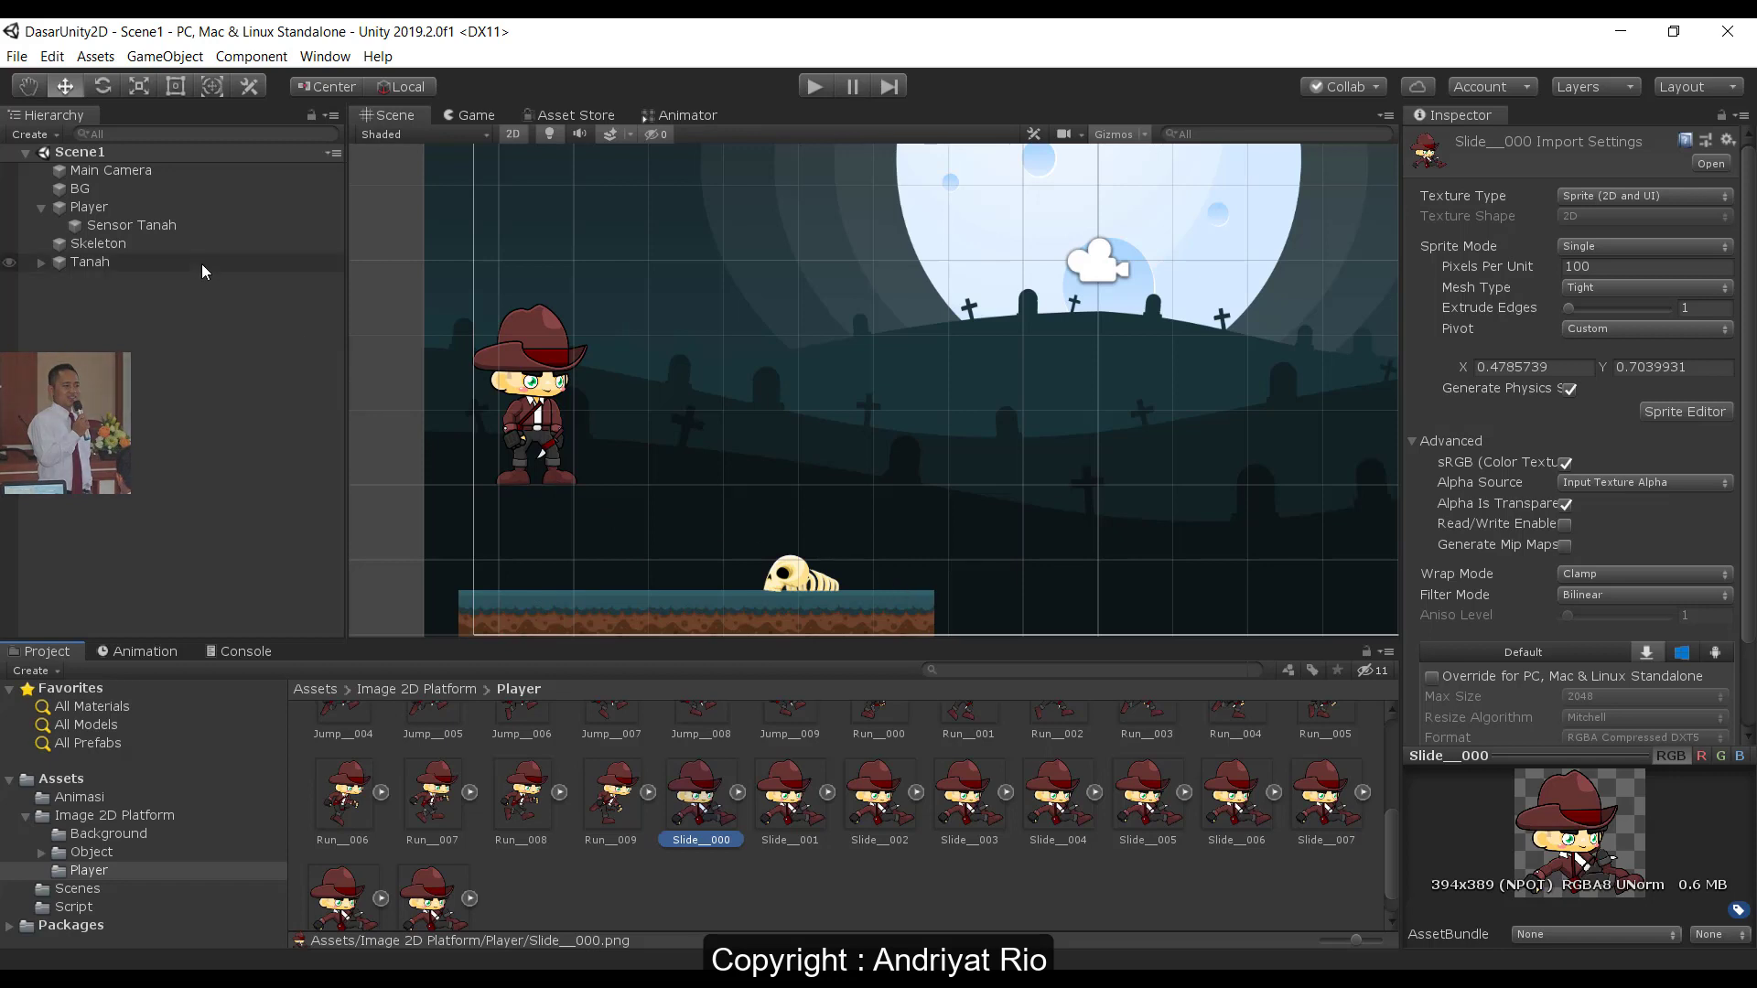
- Compare the positions of the Player object and its Sensor Tanah child in the scene
click(137, 210)
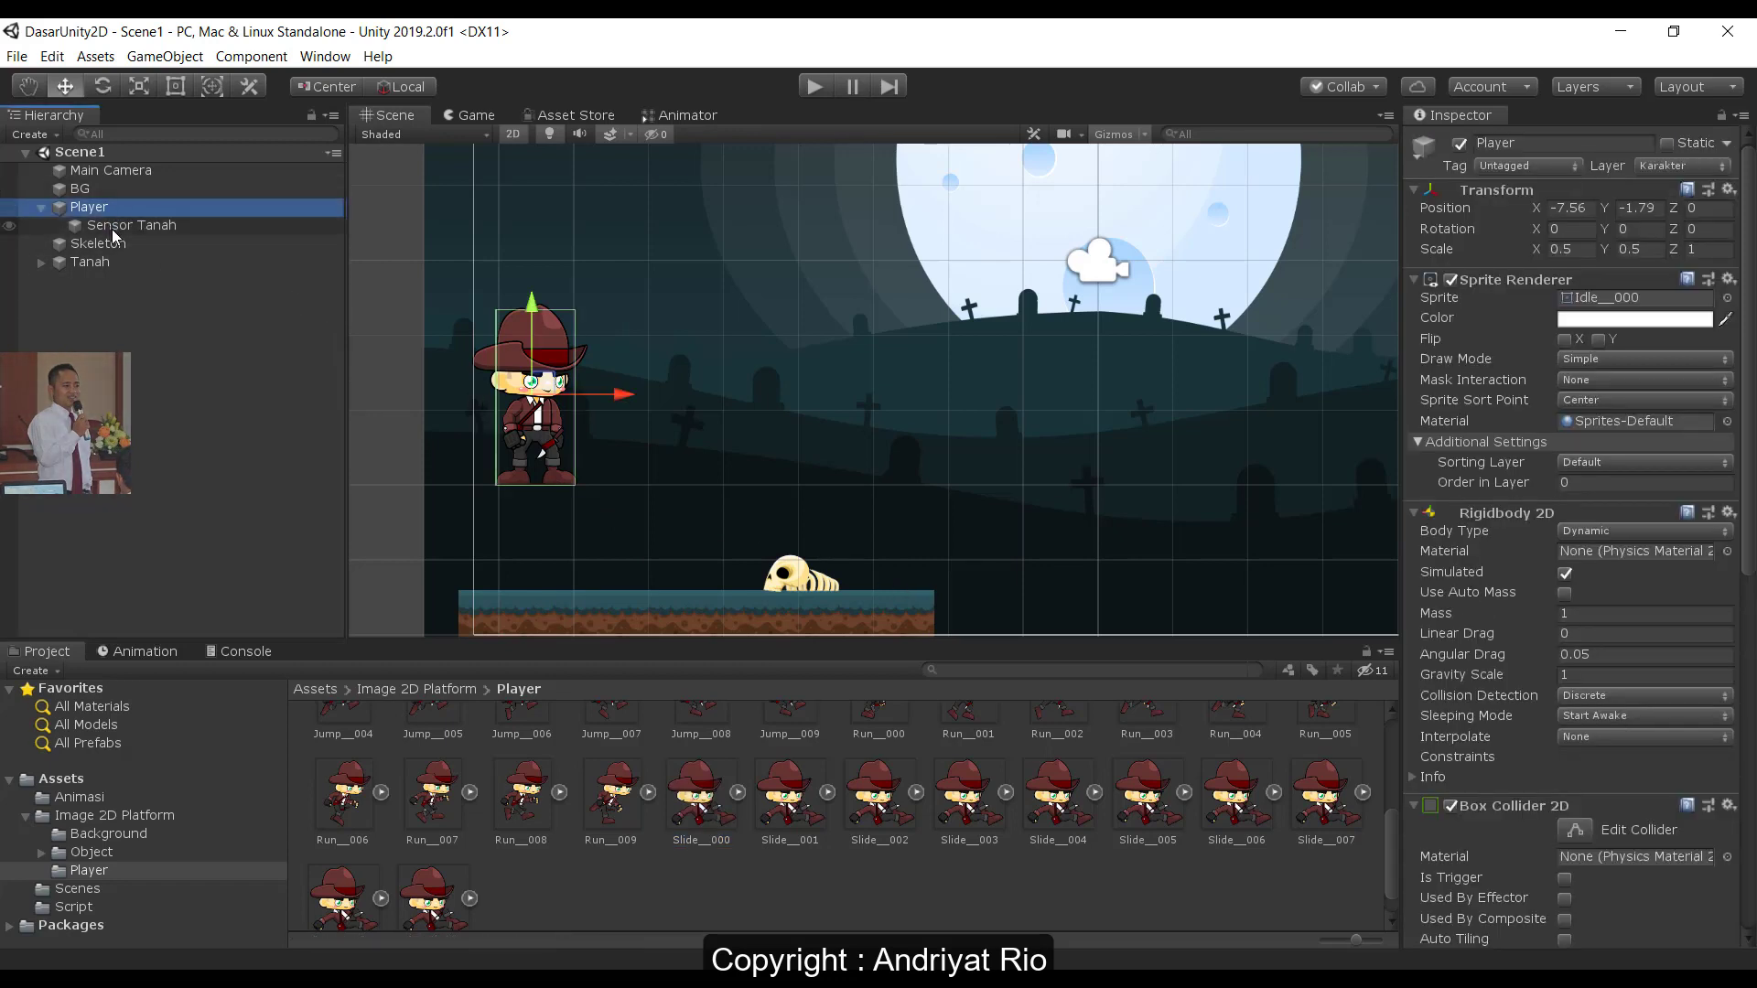
click(112, 229)
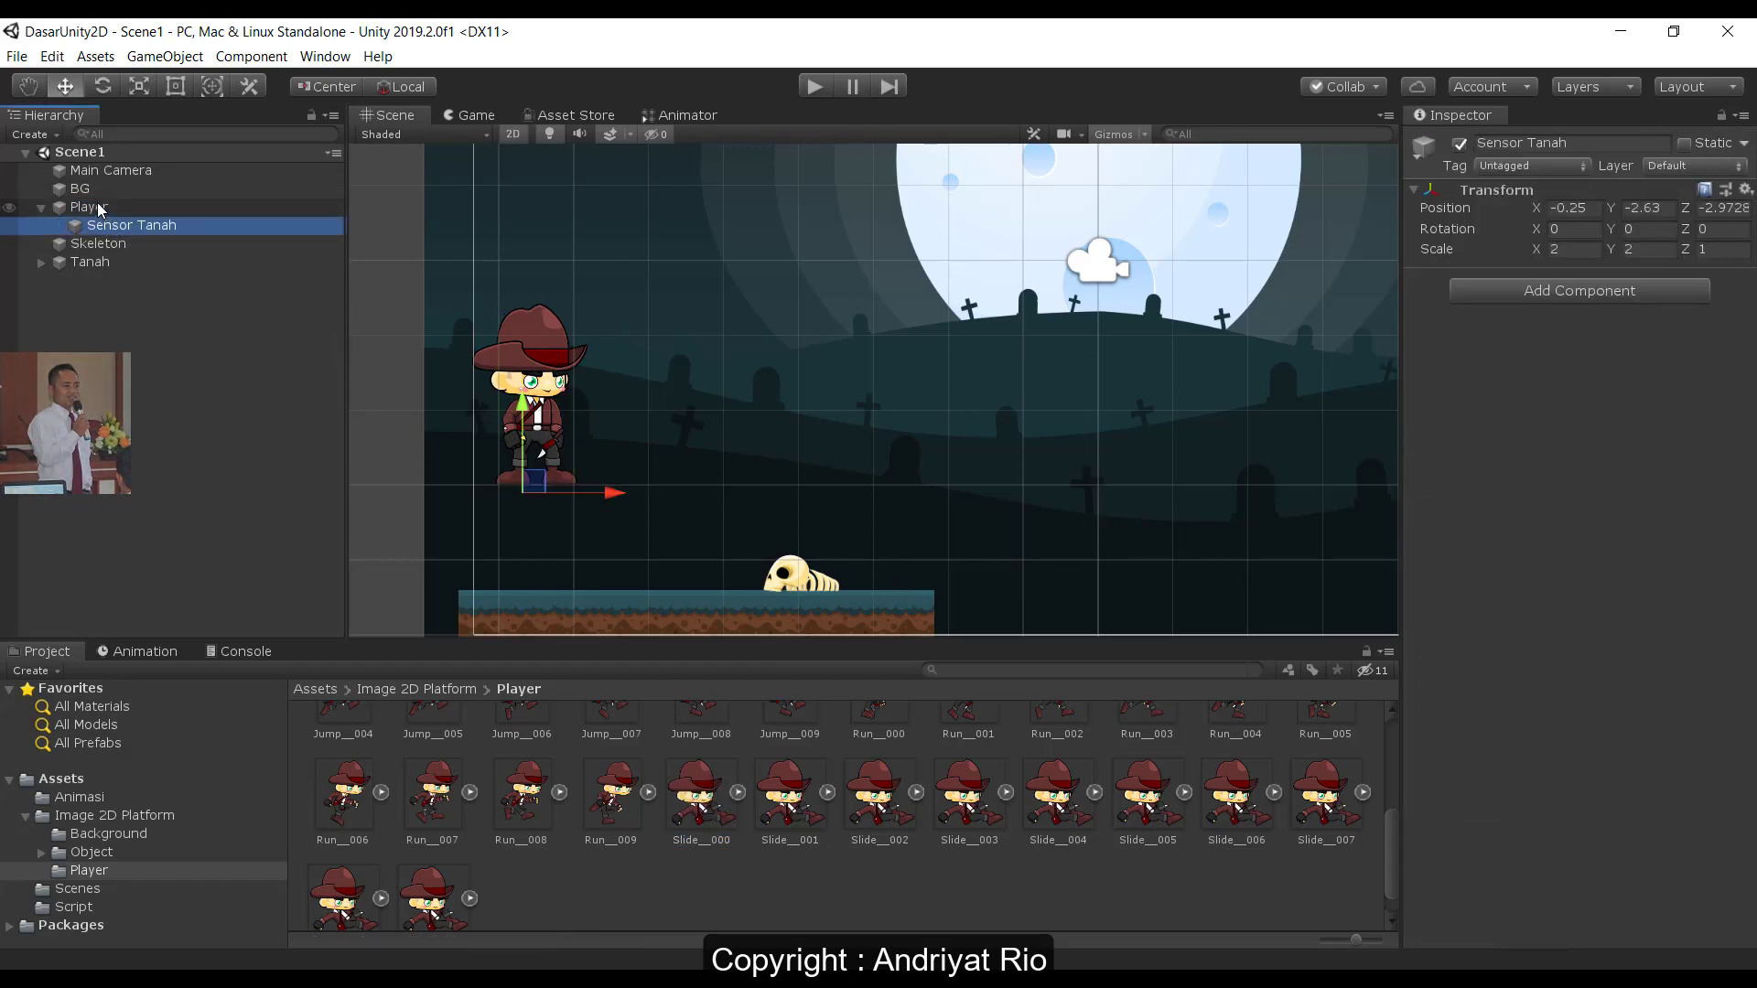
key(Up)
key(Down)
click(762, 875)
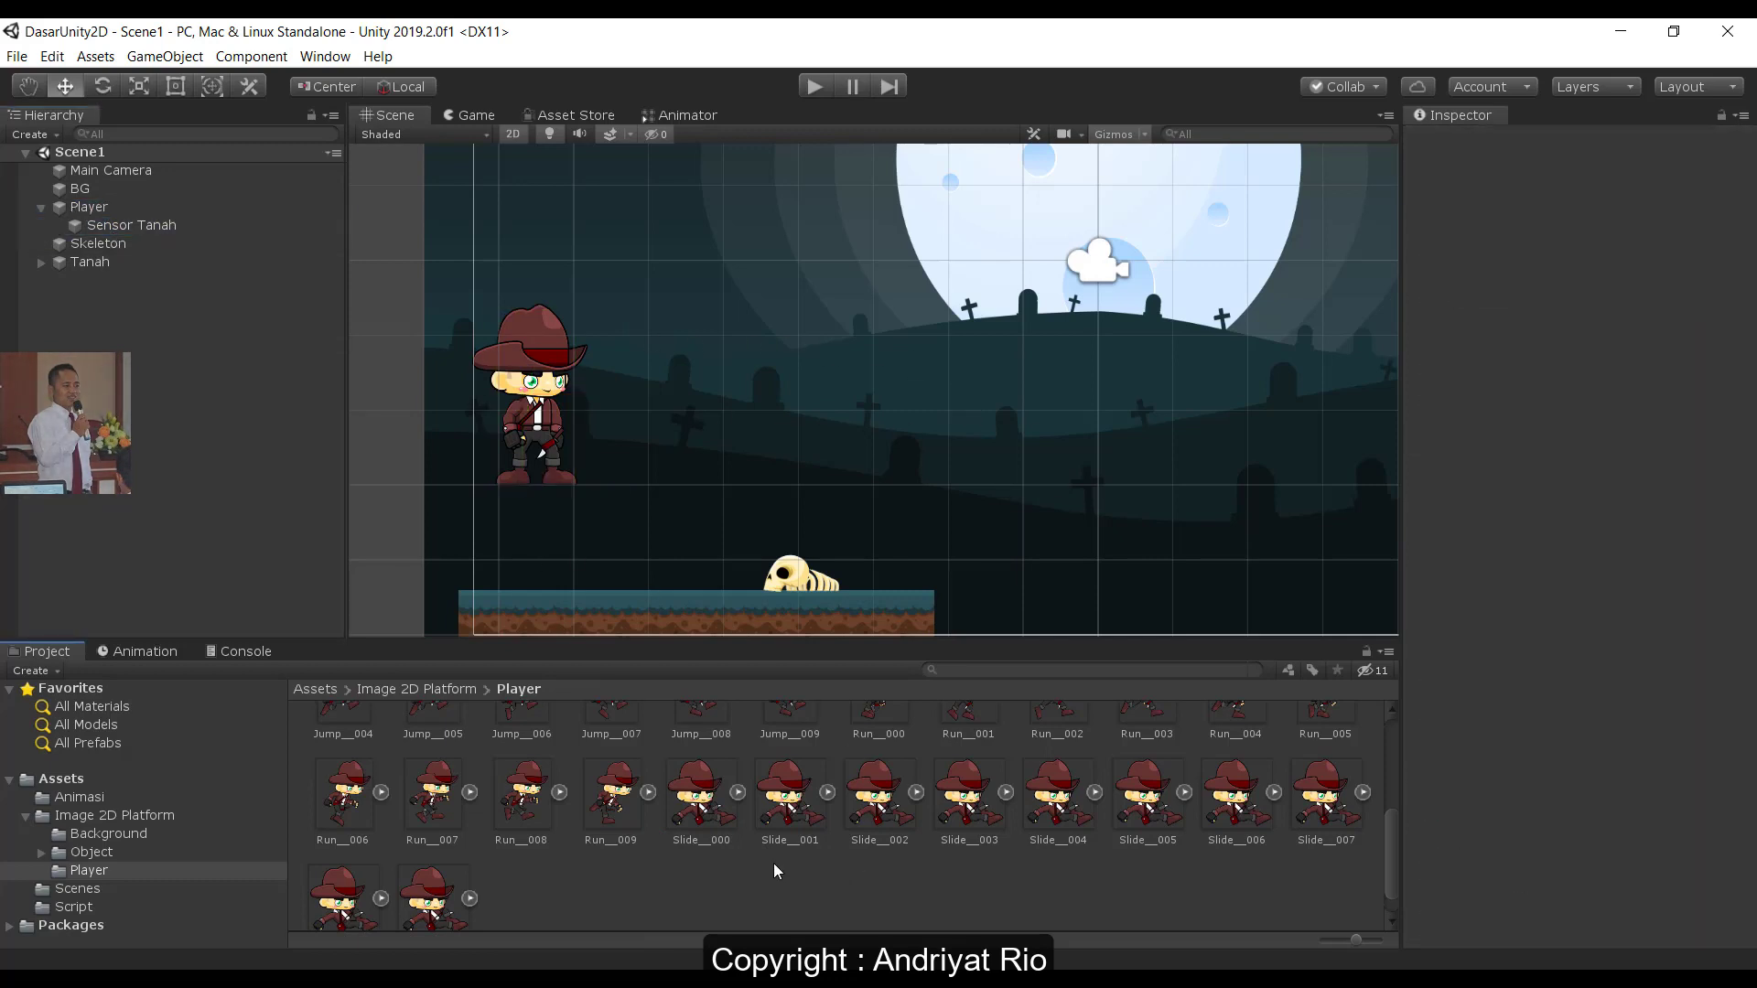
- Reset the Slide__000 sprite's pivot to Center, move it up onto the hat at about X 0.479, Y 0.704, and apply the import settings
scroll(824, 844, down, 1)
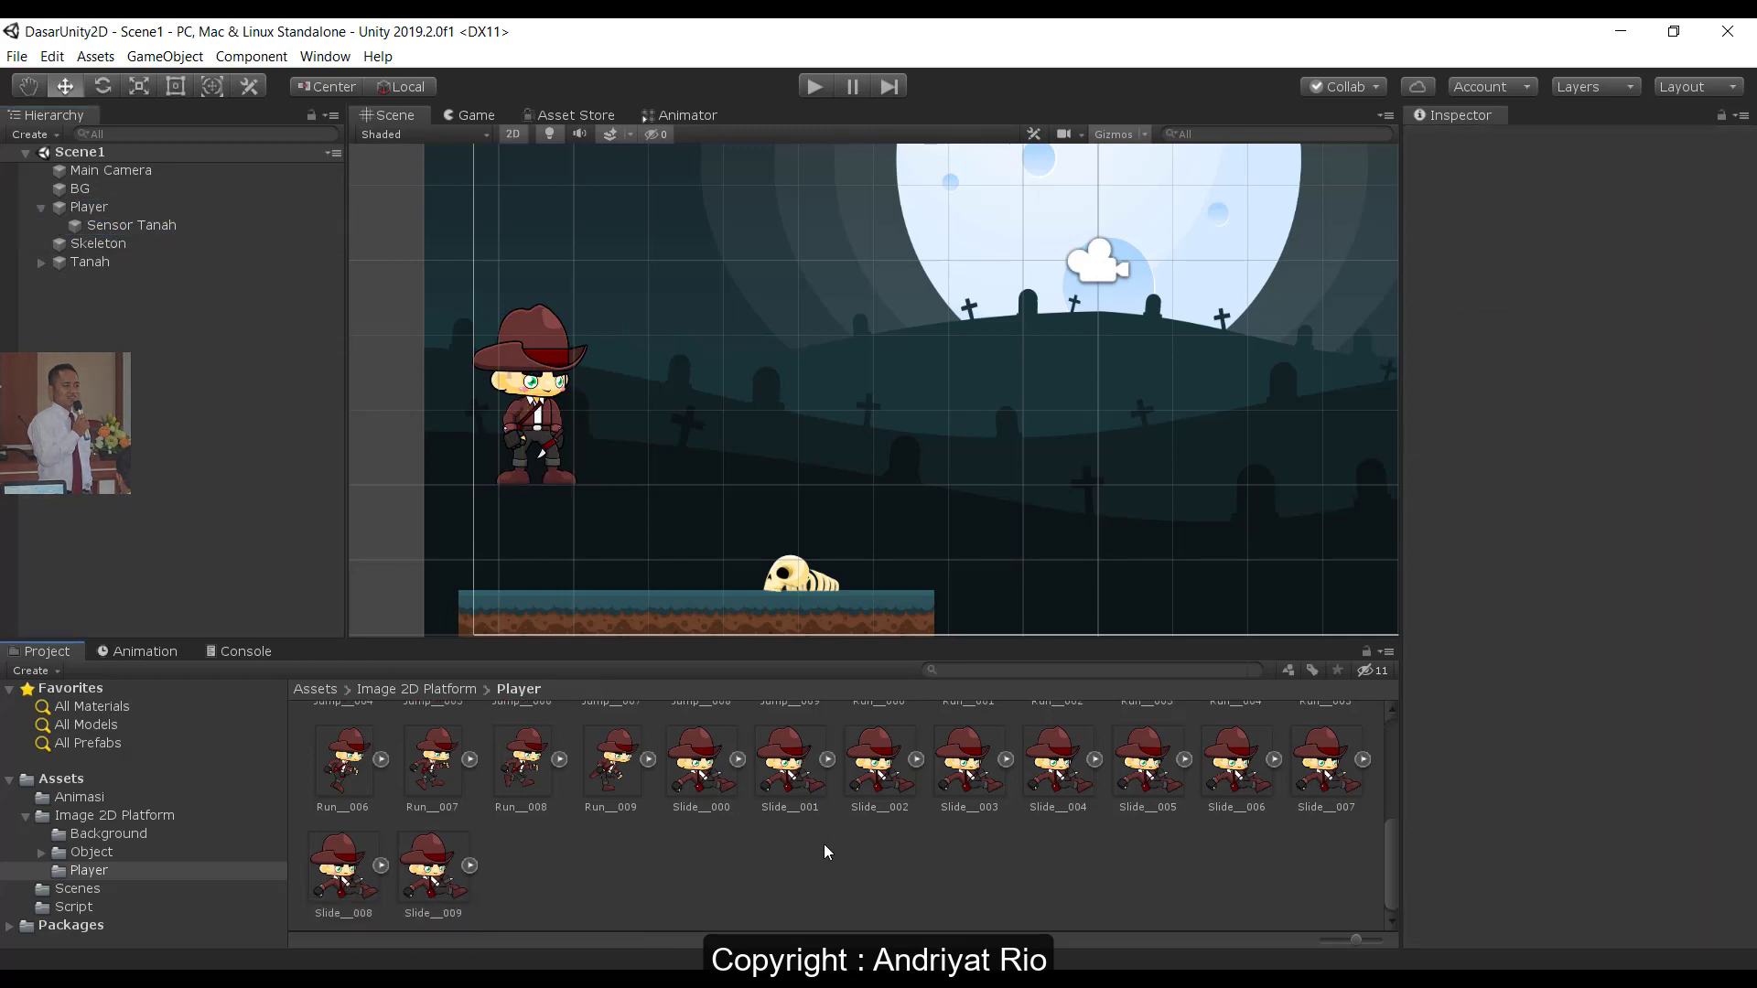
click(709, 765)
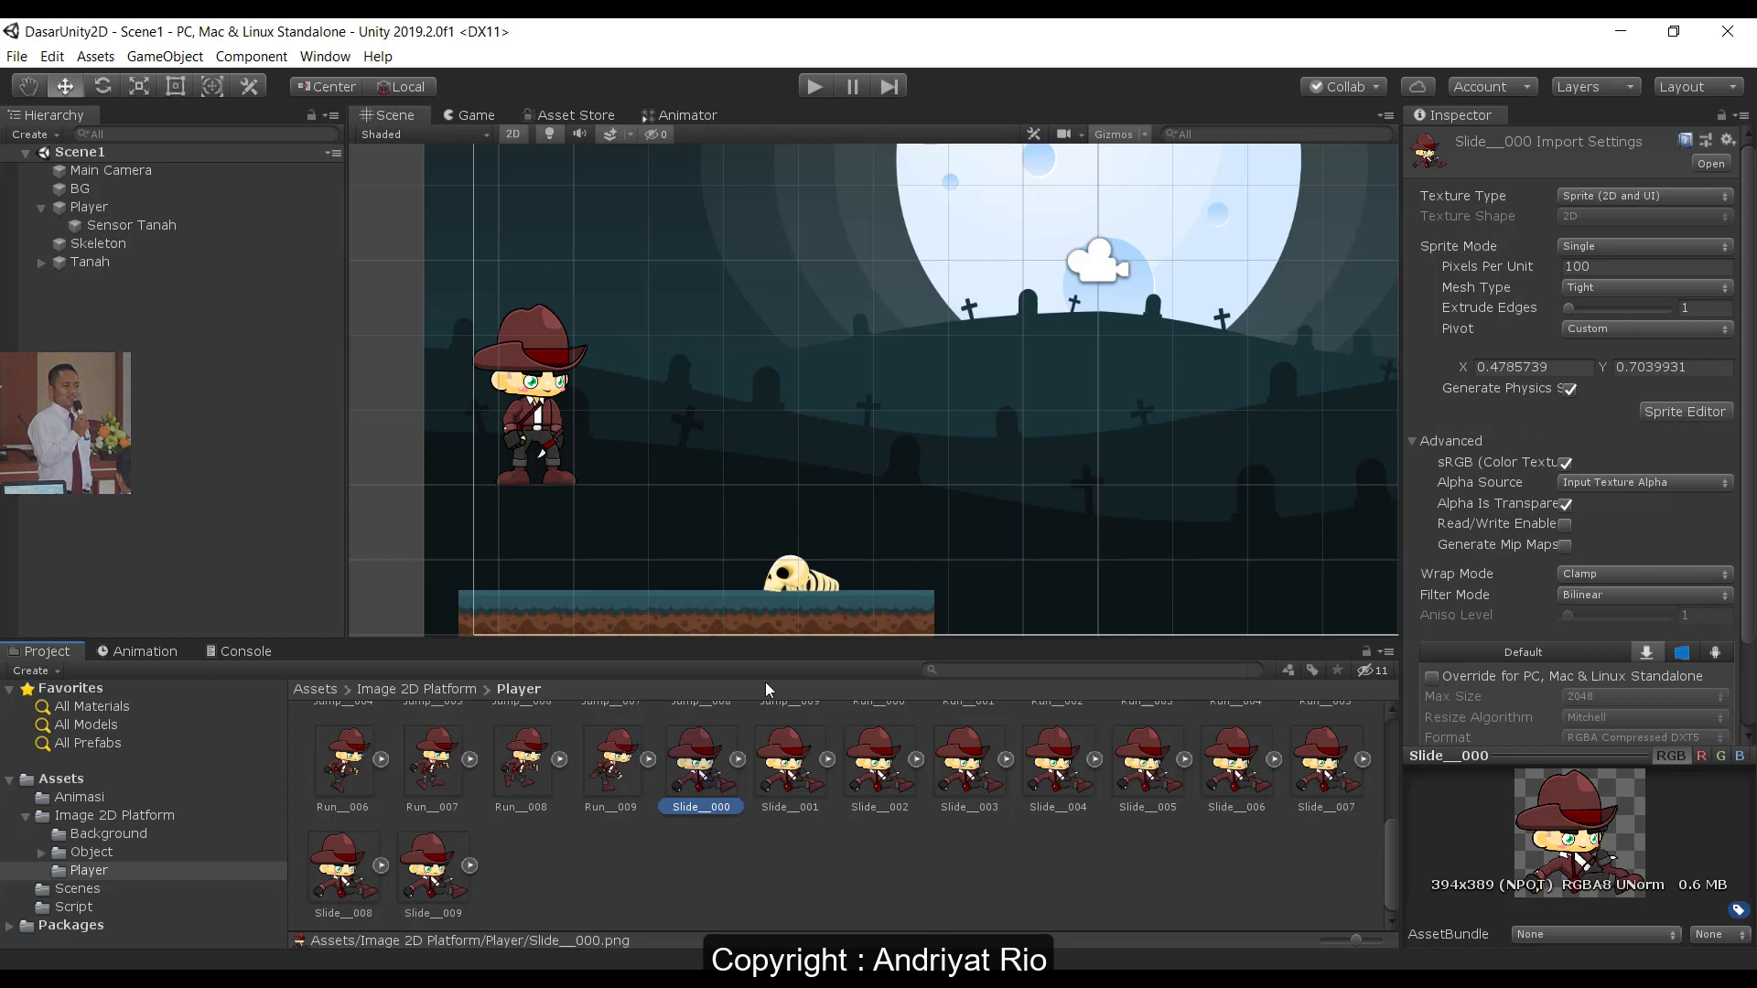
click(736, 838)
click(702, 764)
click(1679, 411)
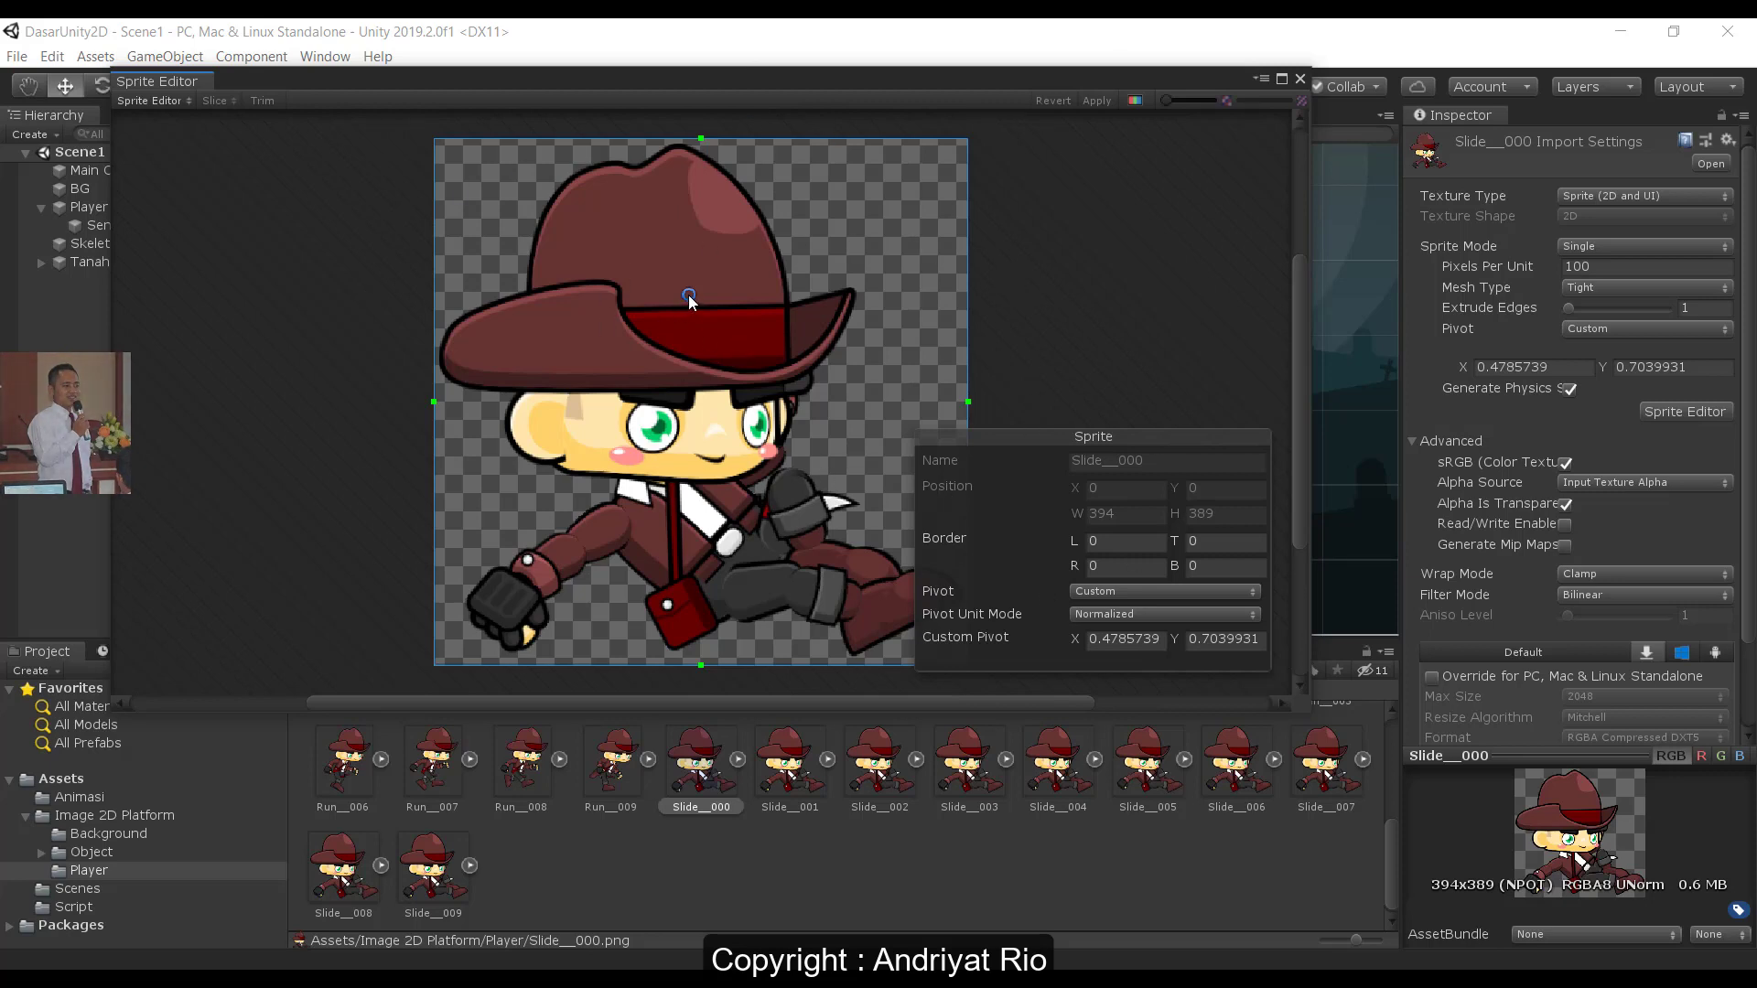
click(1144, 591)
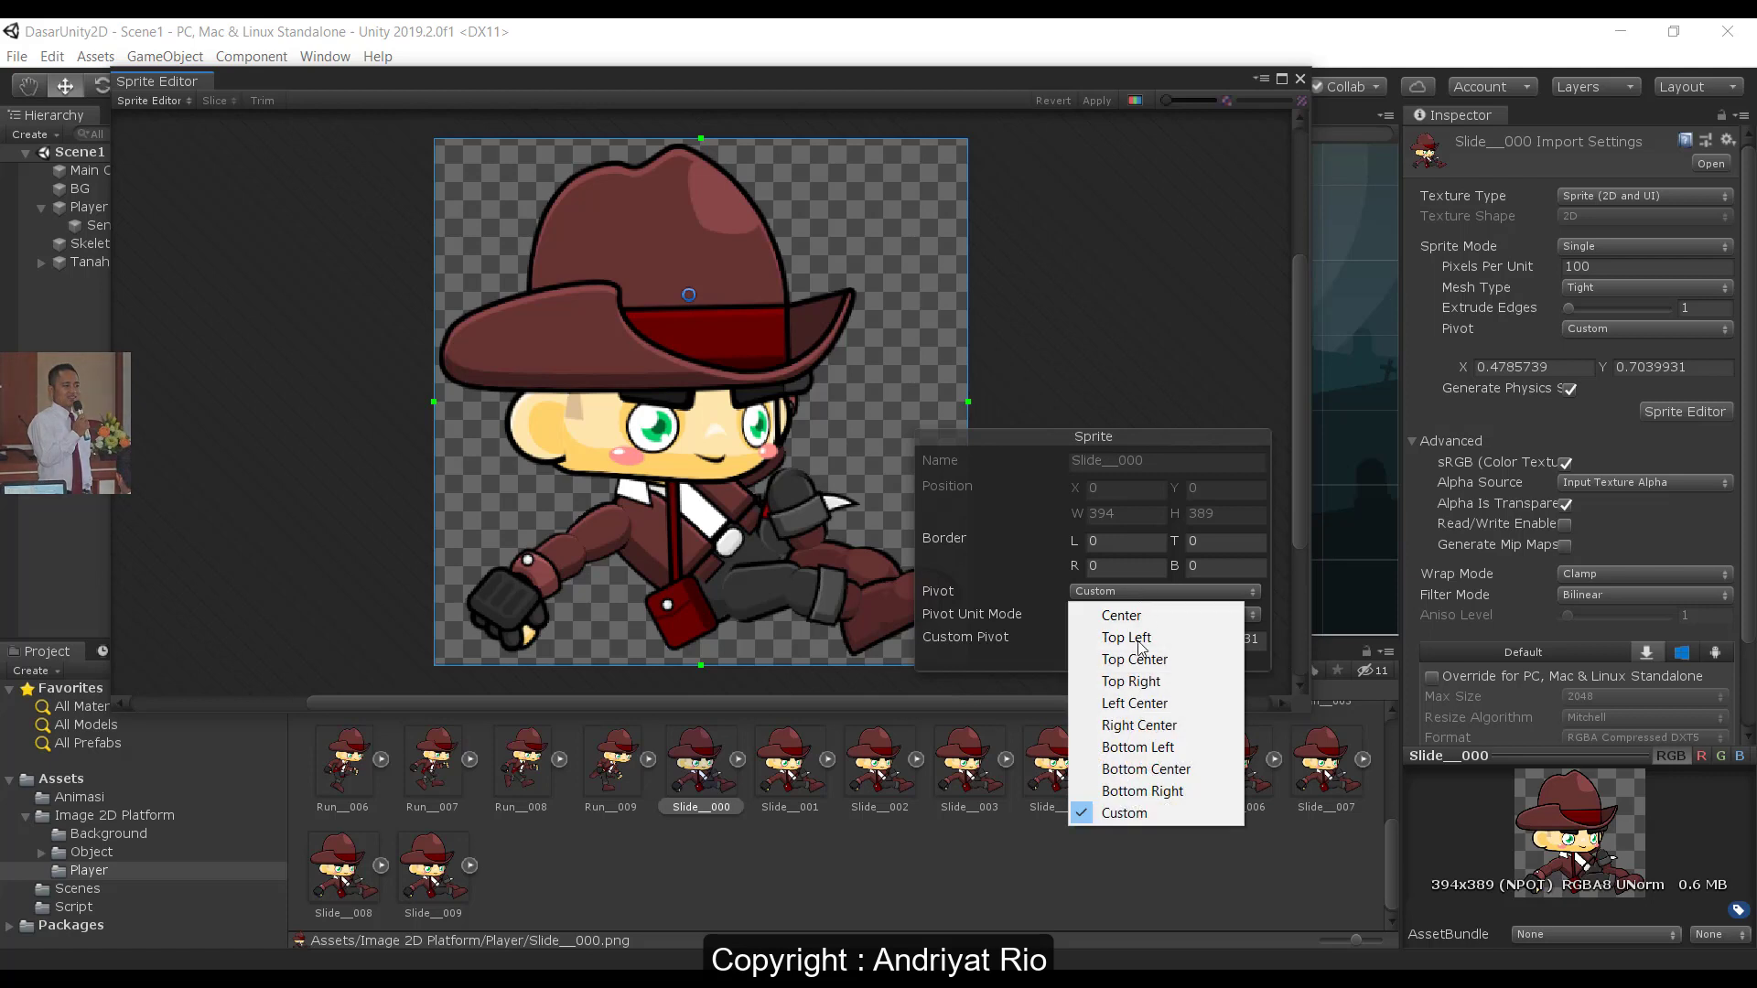
click(1145, 617)
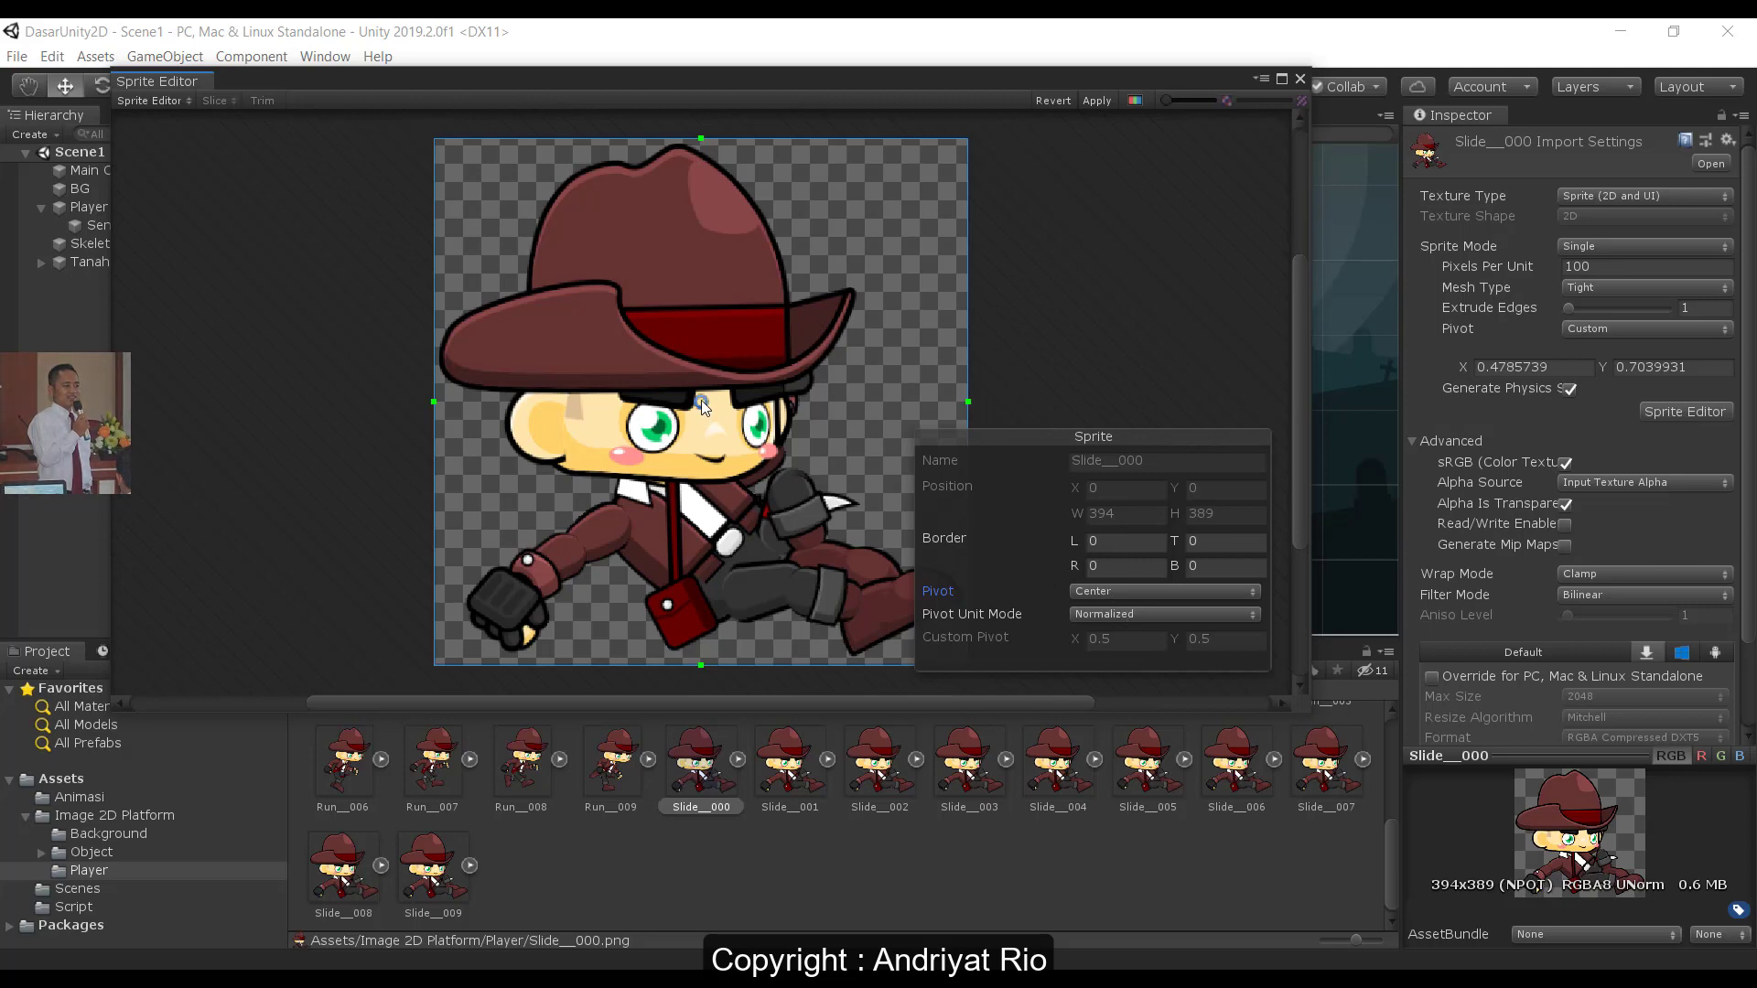
drag(701, 399, 688, 300)
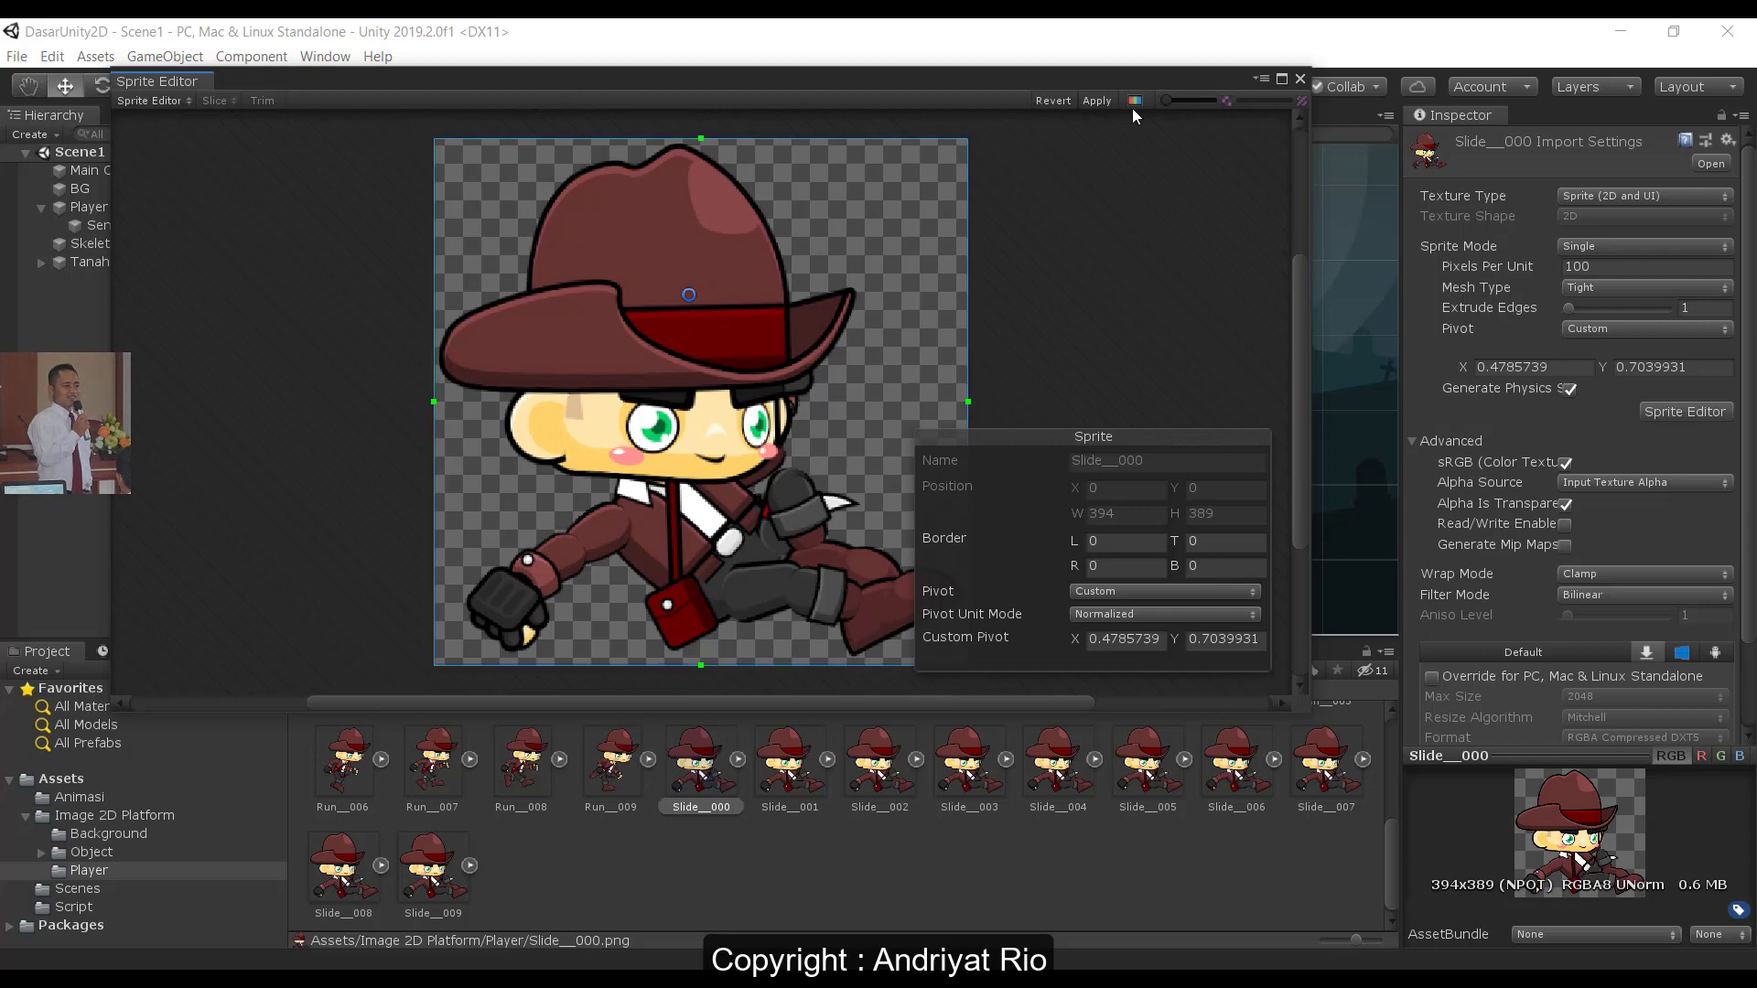
click(1300, 77)
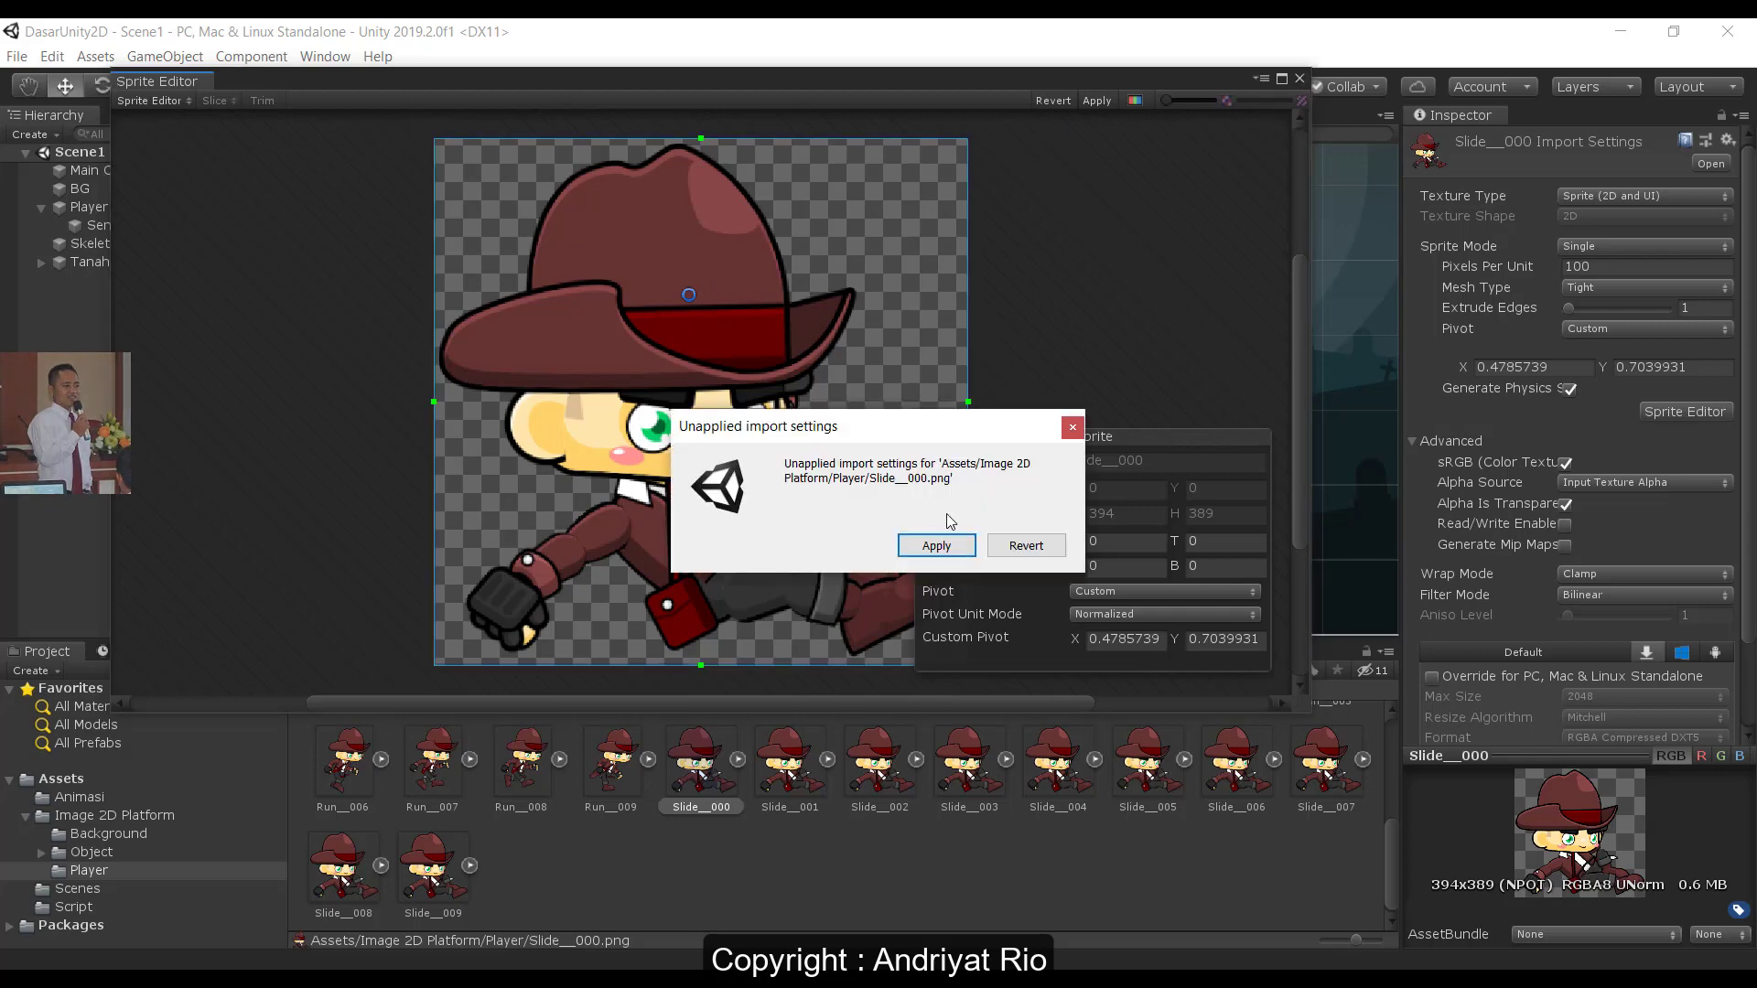
click(936, 549)
- Move the Slide__001 sprite's pivot up onto the hat at about X 0.485, Y 0.706 and apply the import settings
click(785, 765)
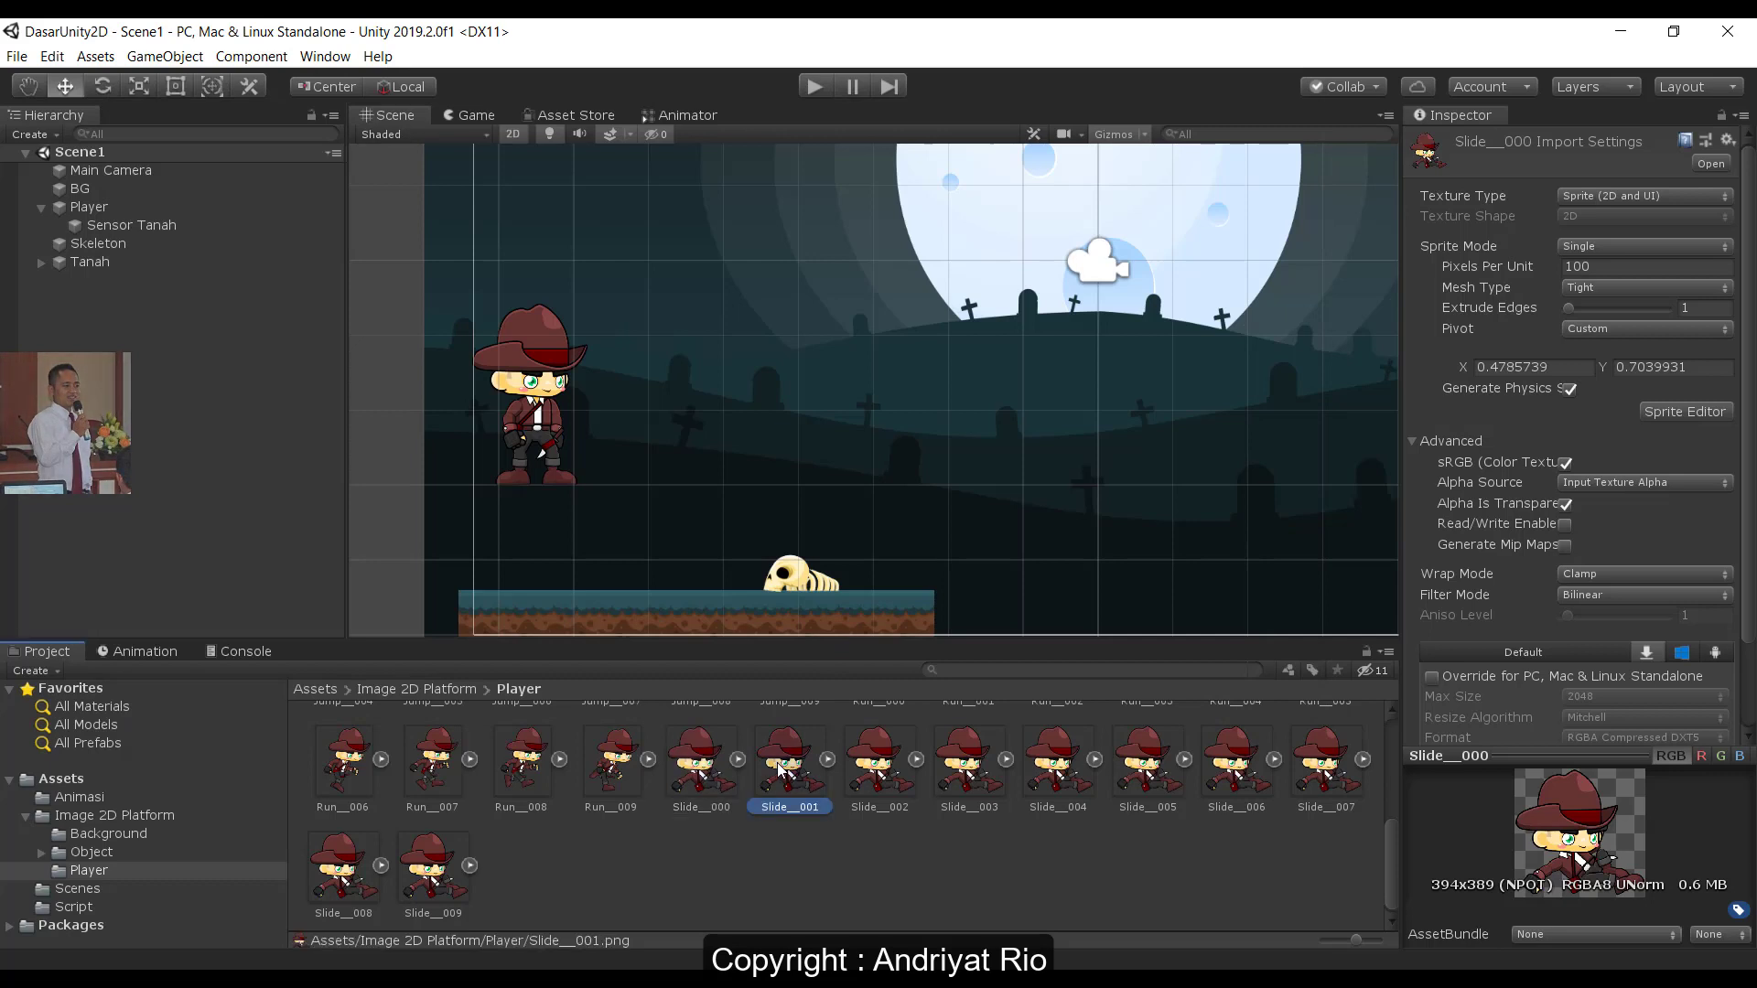
click(1704, 374)
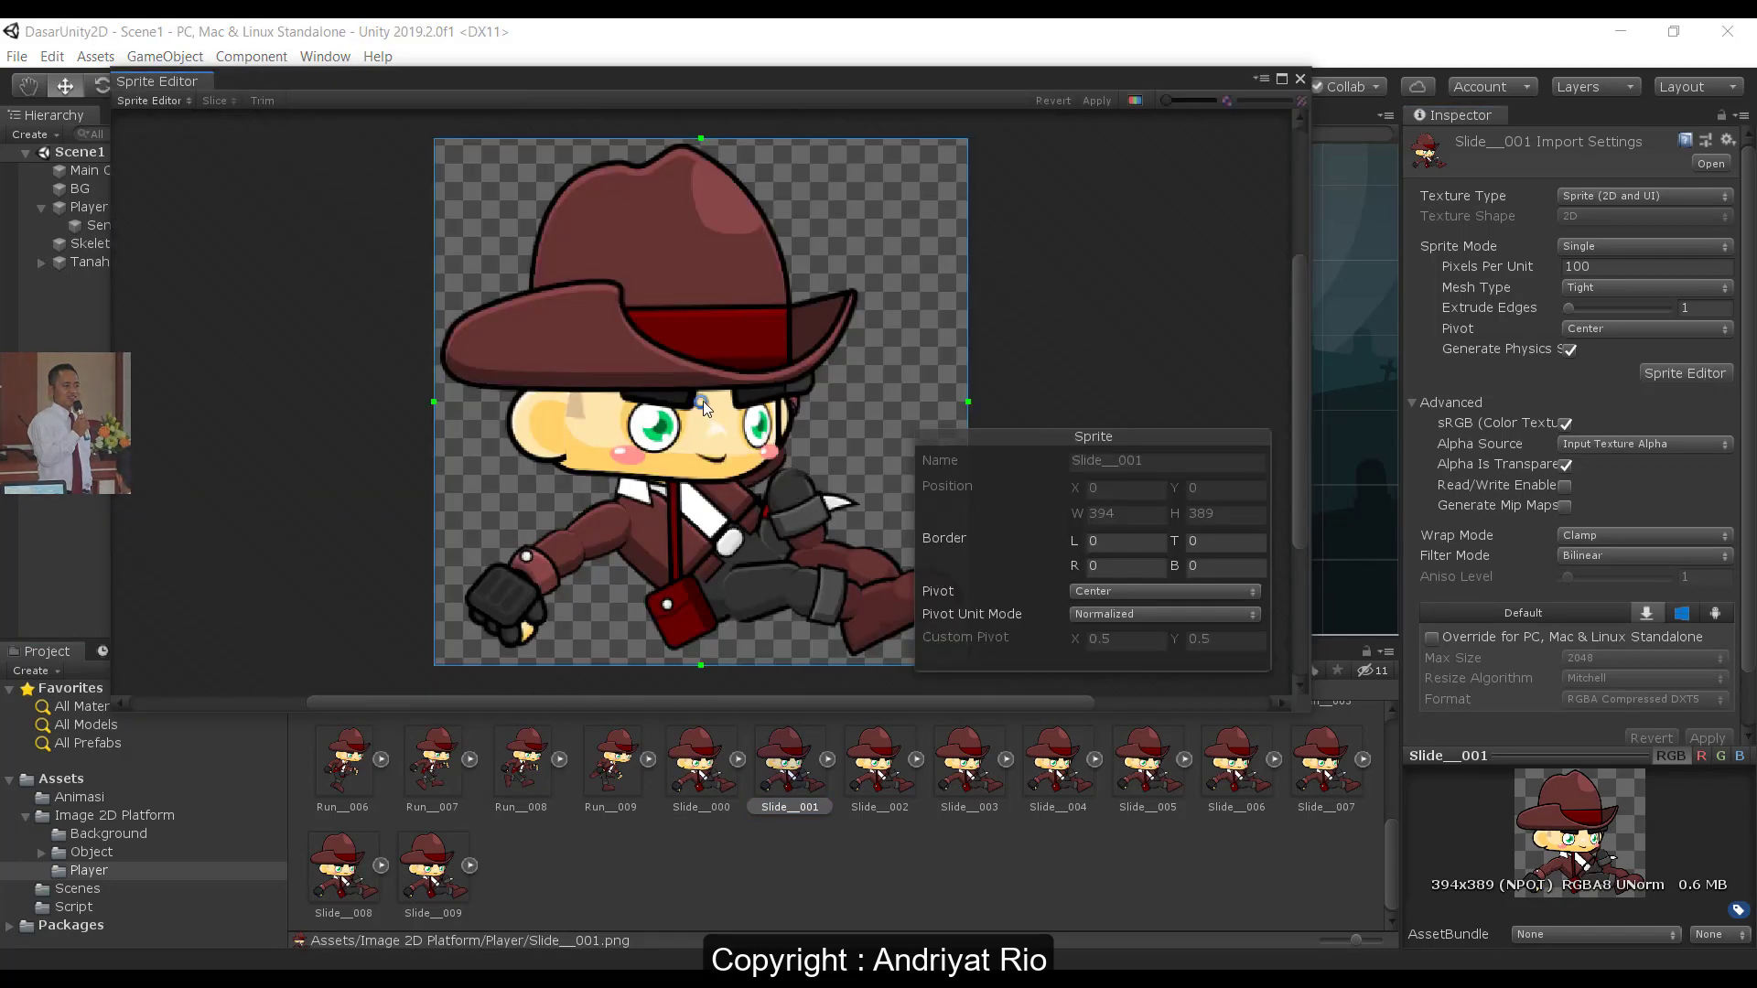
drag(701, 403, 696, 297)
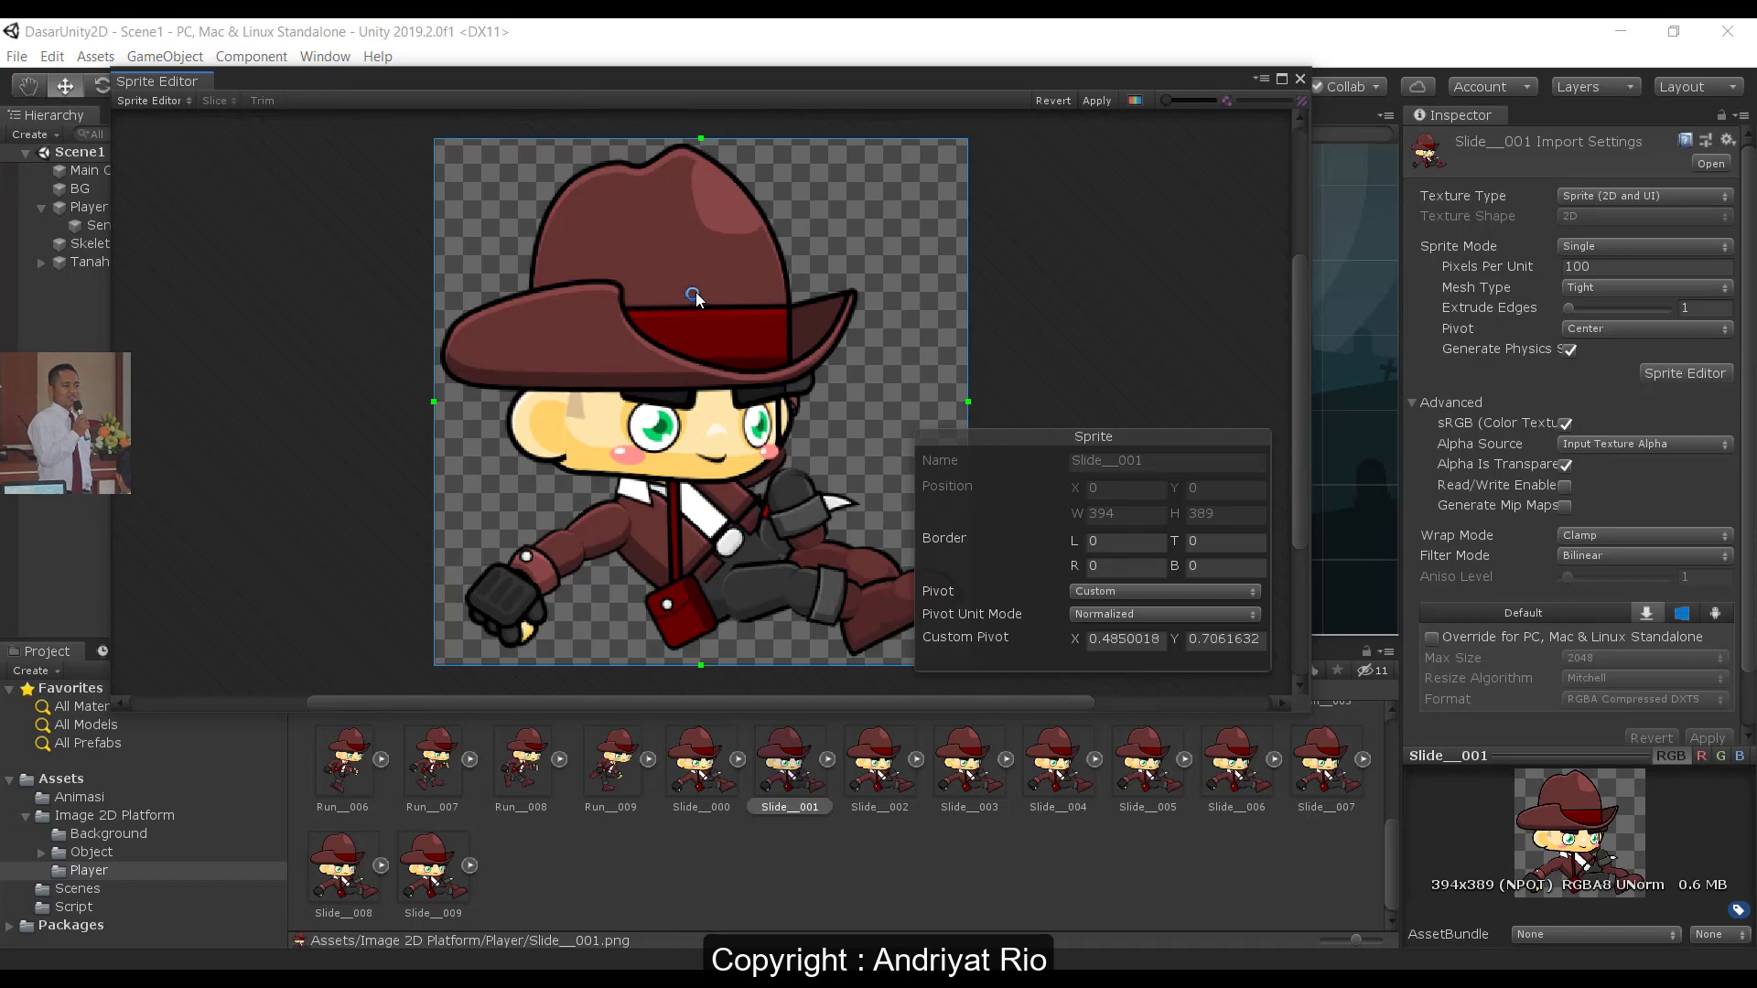
click(1298, 80)
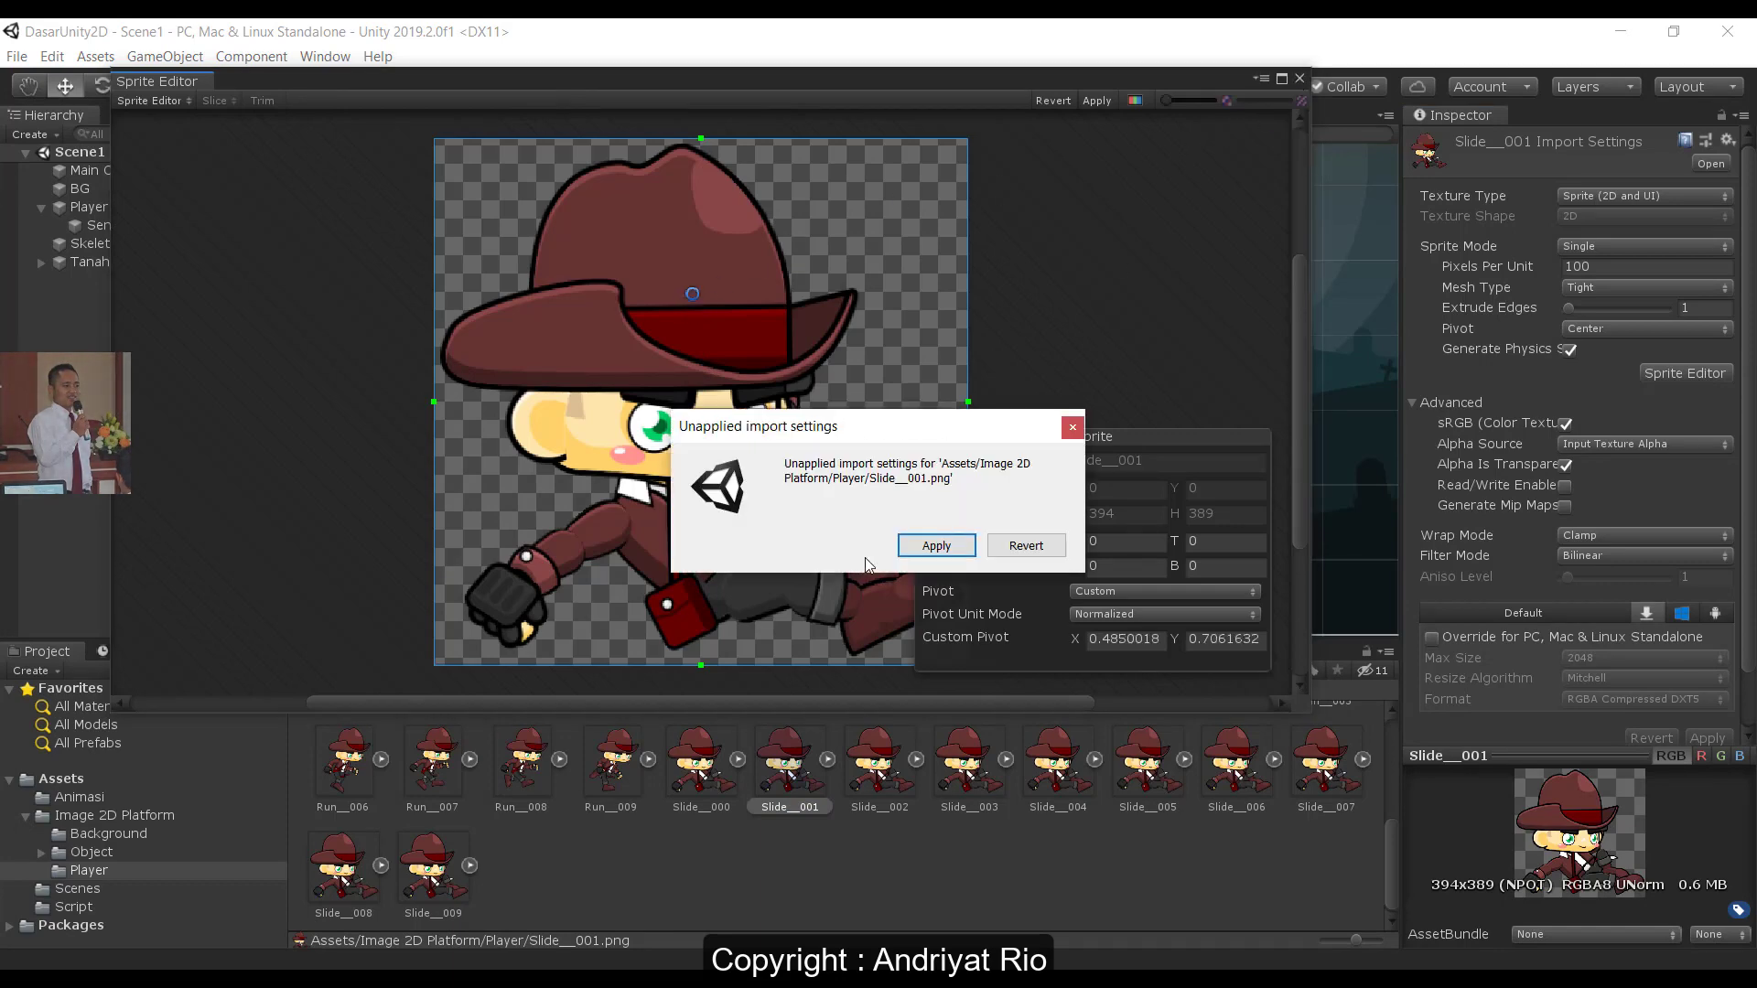
click(937, 547)
- Move the Slide__002 sprite's pivot up onto the hat at about X 0.494, Y 0.702 and apply the import settings
click(869, 778)
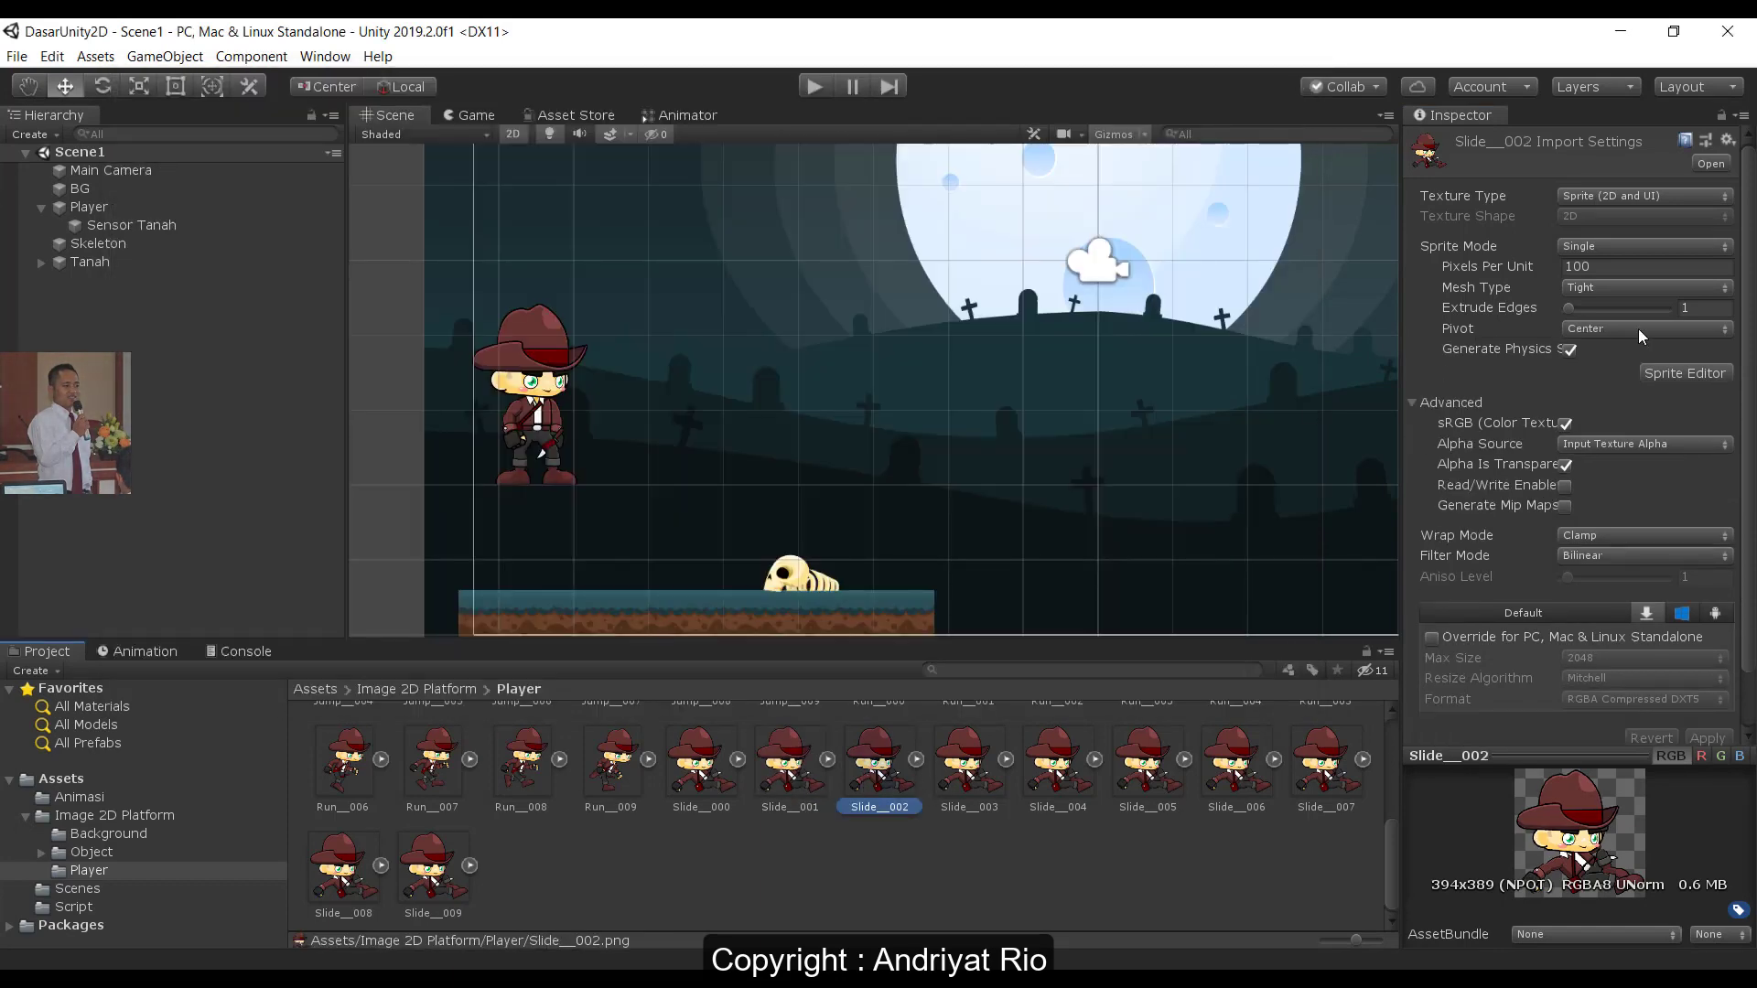
click(1700, 375)
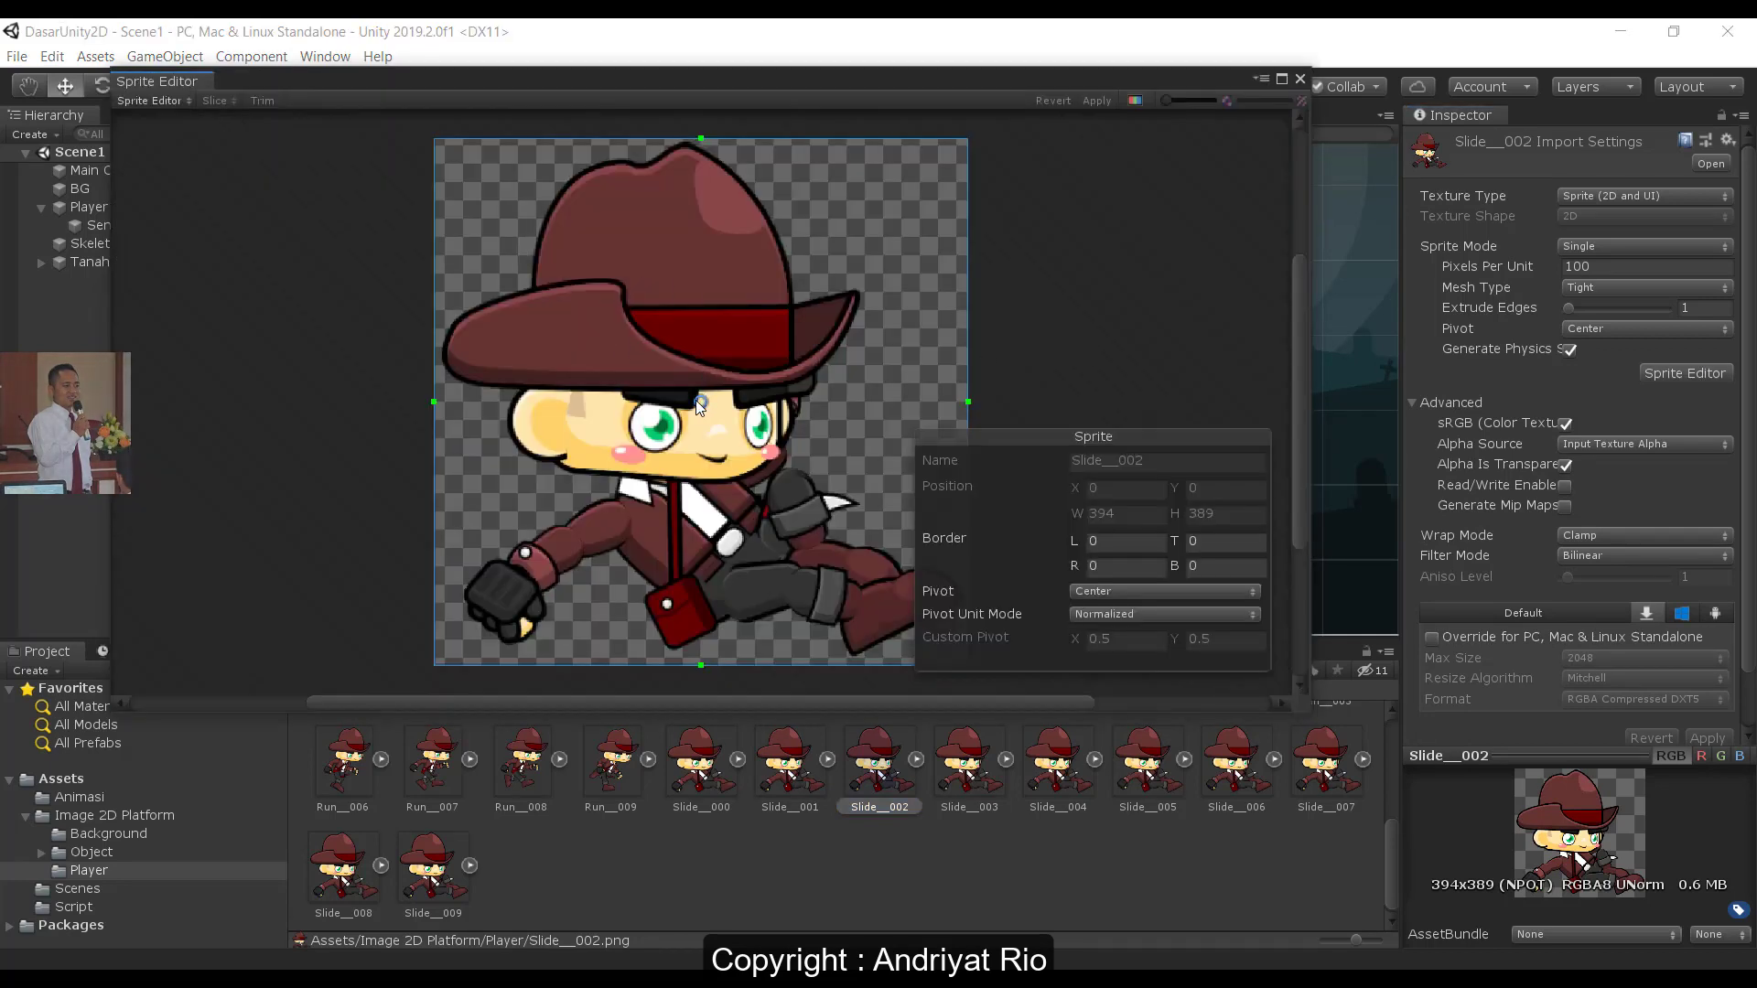
drag(699, 401, 697, 298)
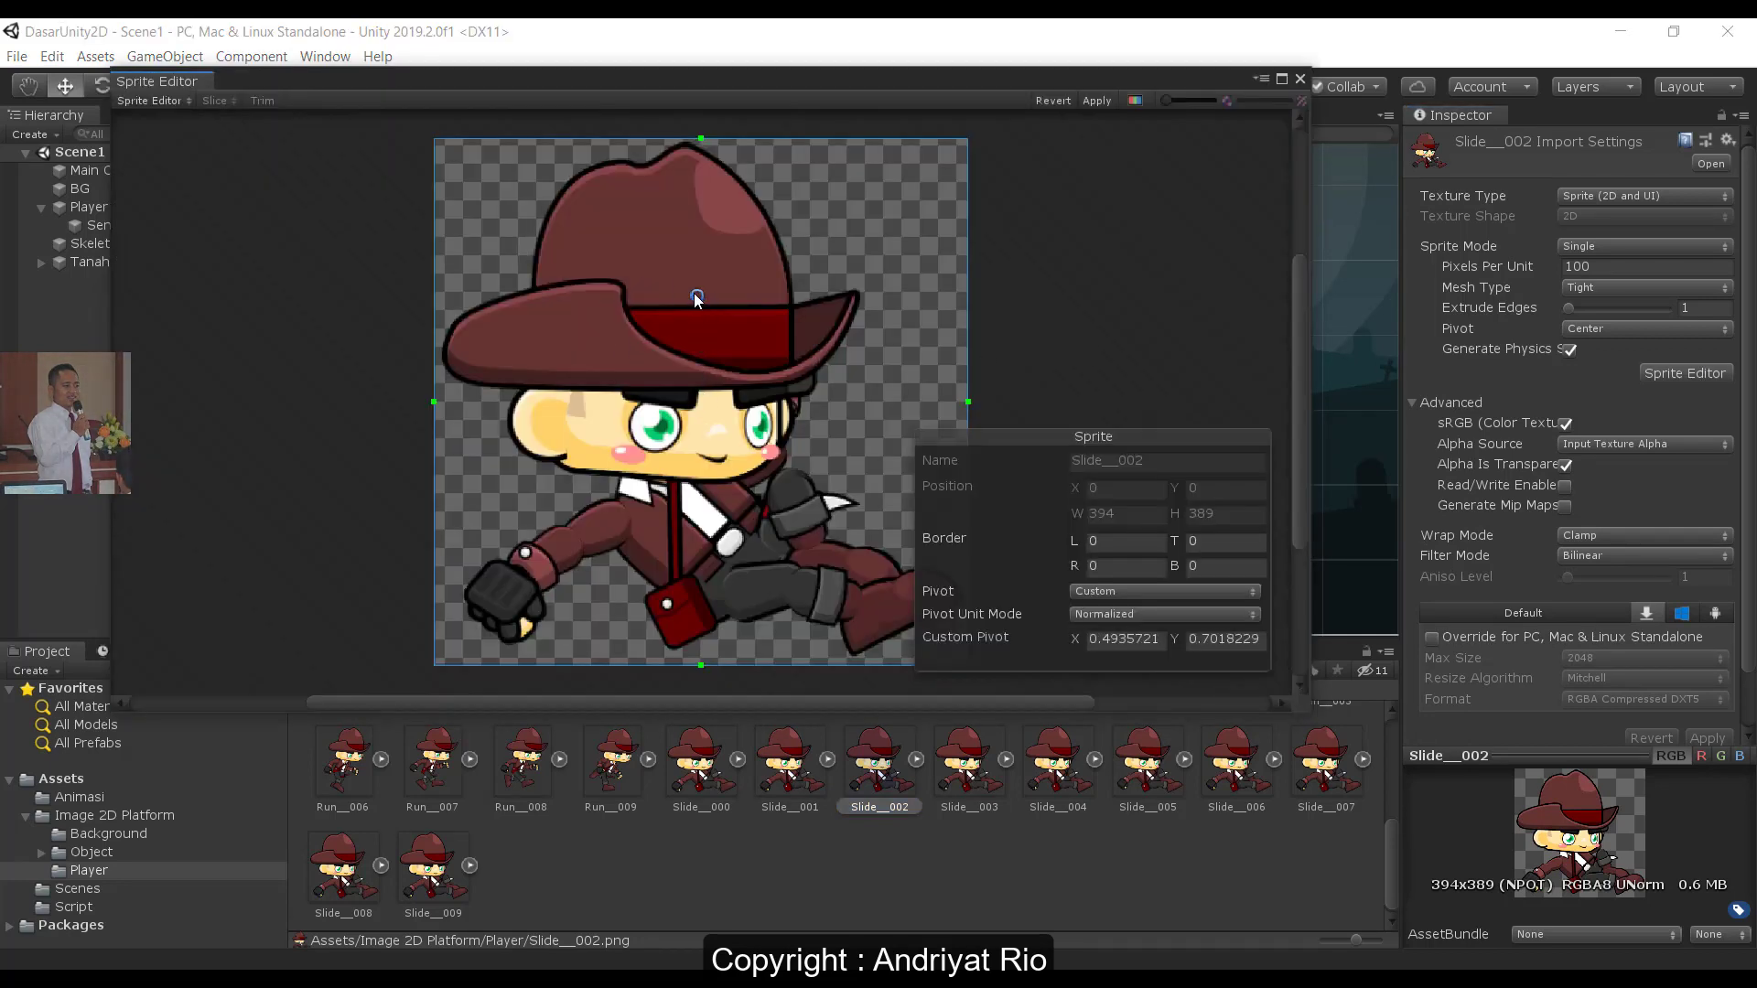
click(1300, 82)
click(936, 540)
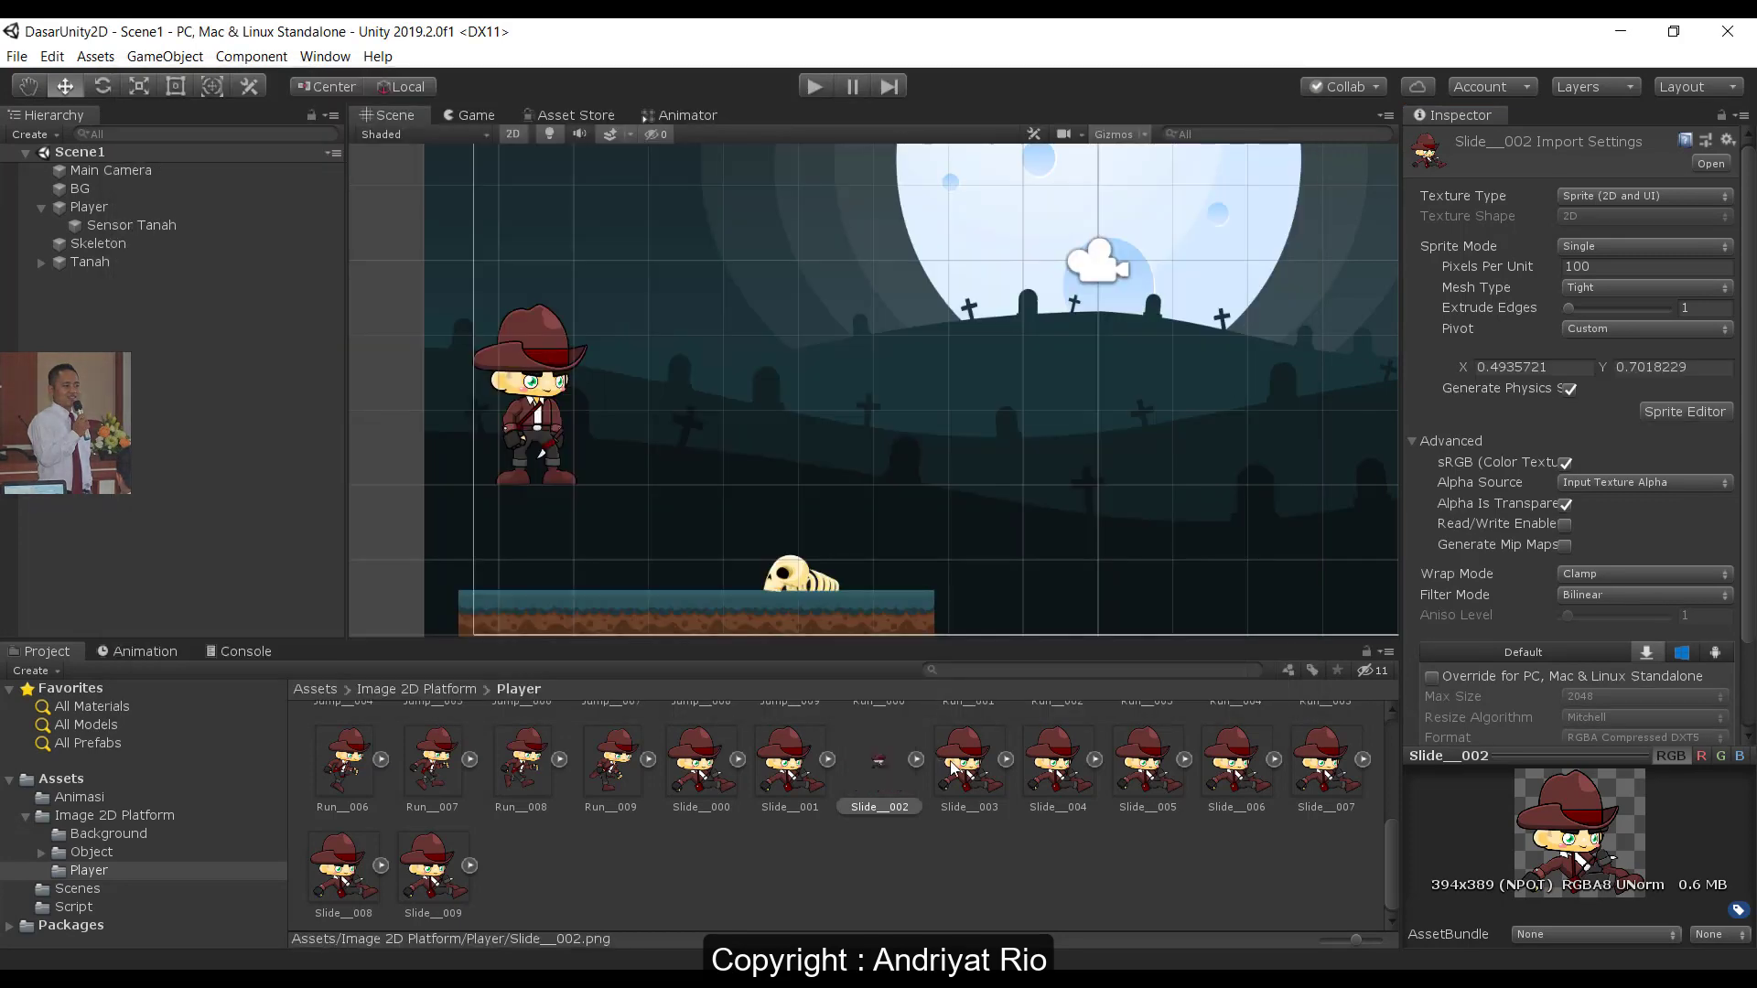
- Move the Slide__003 sprite's pivot up onto the hat at about X 0.489, Y 0.700 and apply the import settings
click(956, 768)
click(1695, 374)
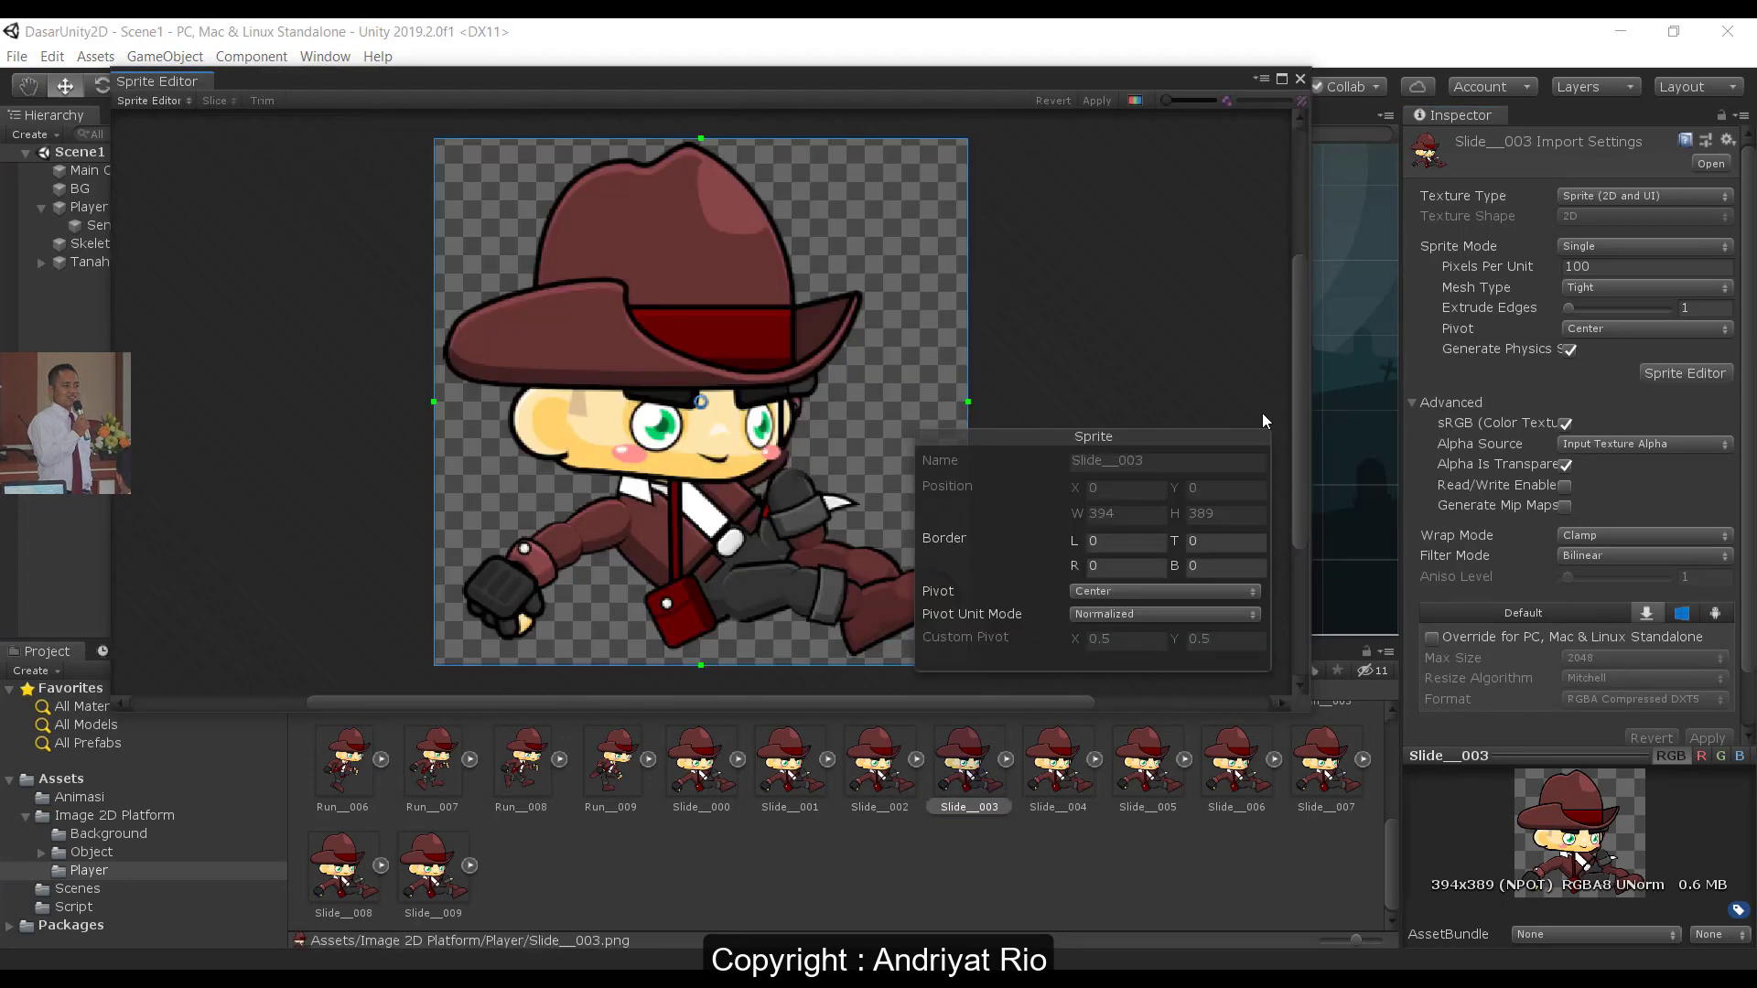
drag(700, 400, 695, 299)
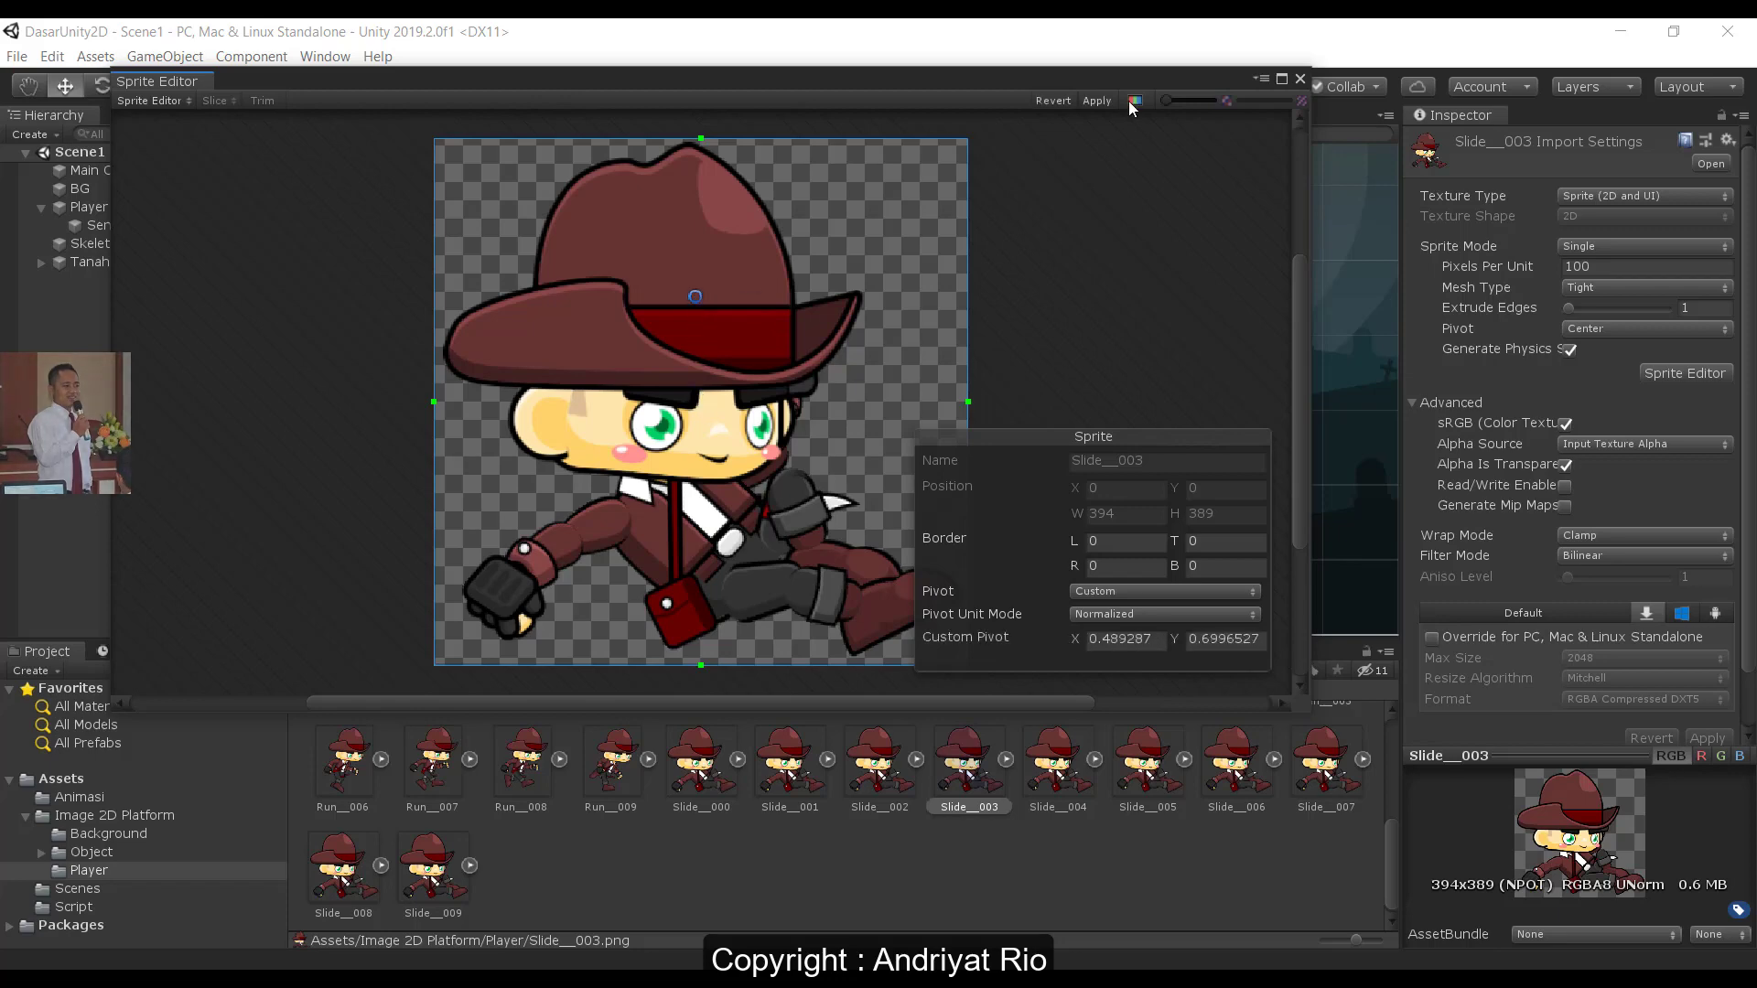
click(1299, 79)
click(936, 546)
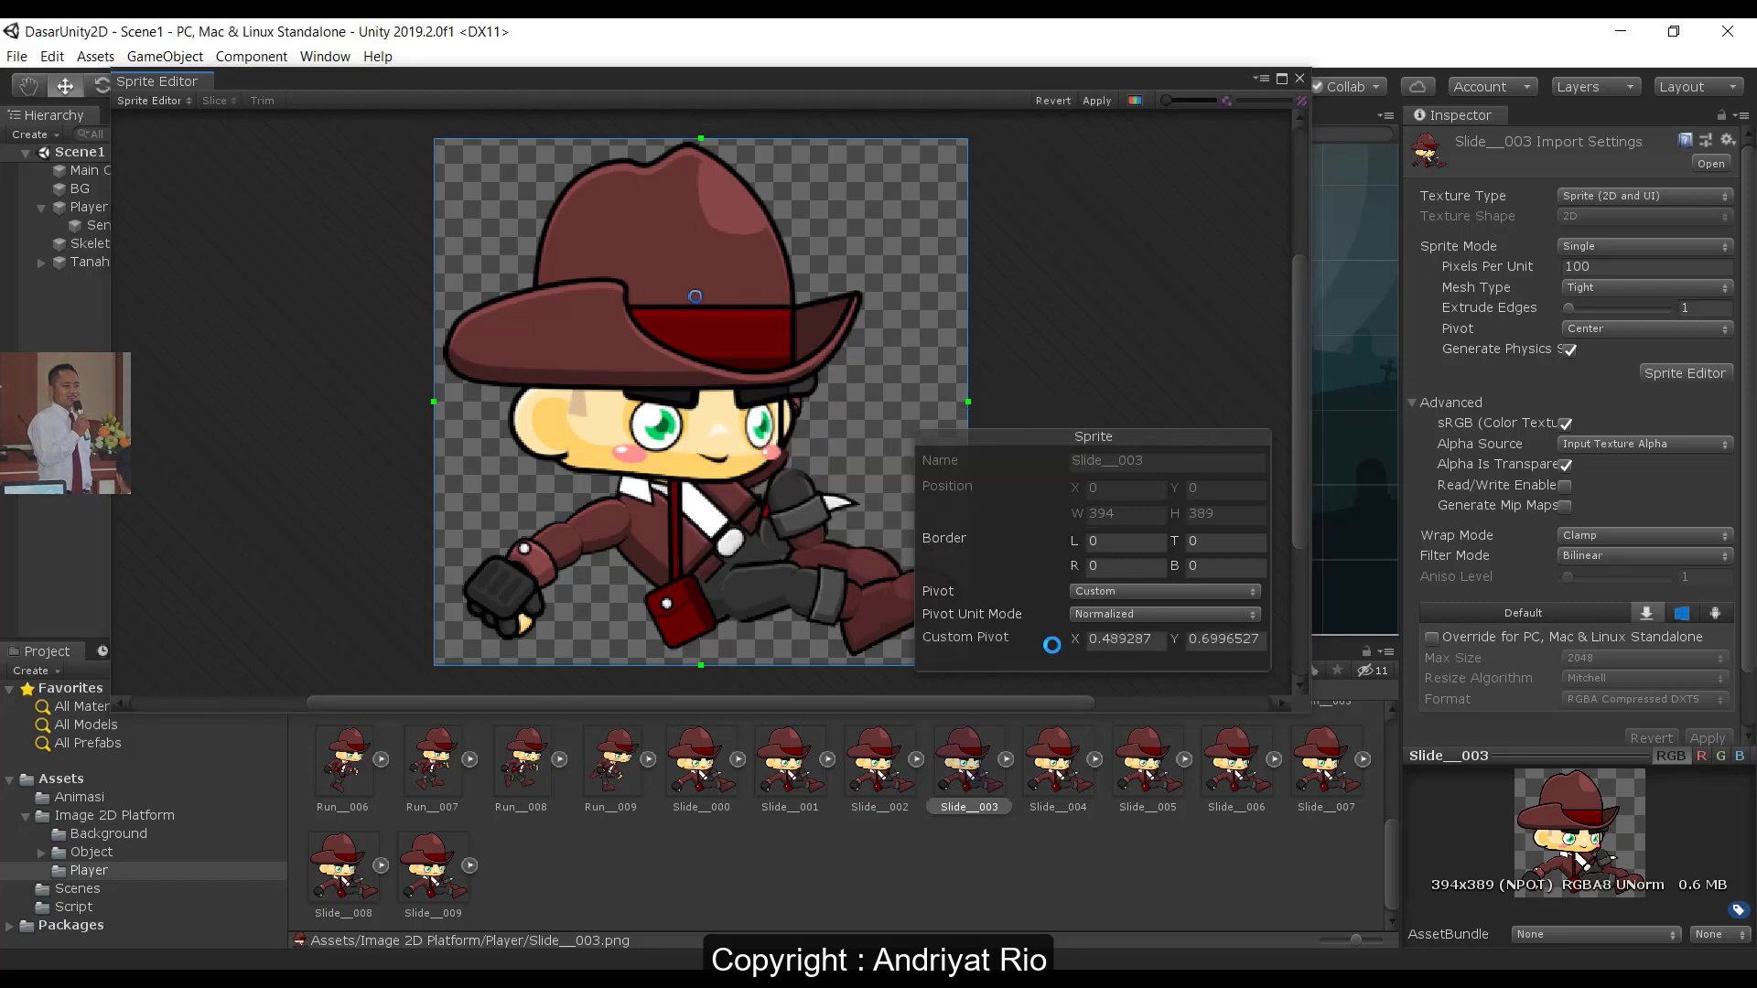
- Move the Slide__004 sprite's pivot up onto the hat at about X 0.483, Y 0.702 and apply the import settings
click(1060, 777)
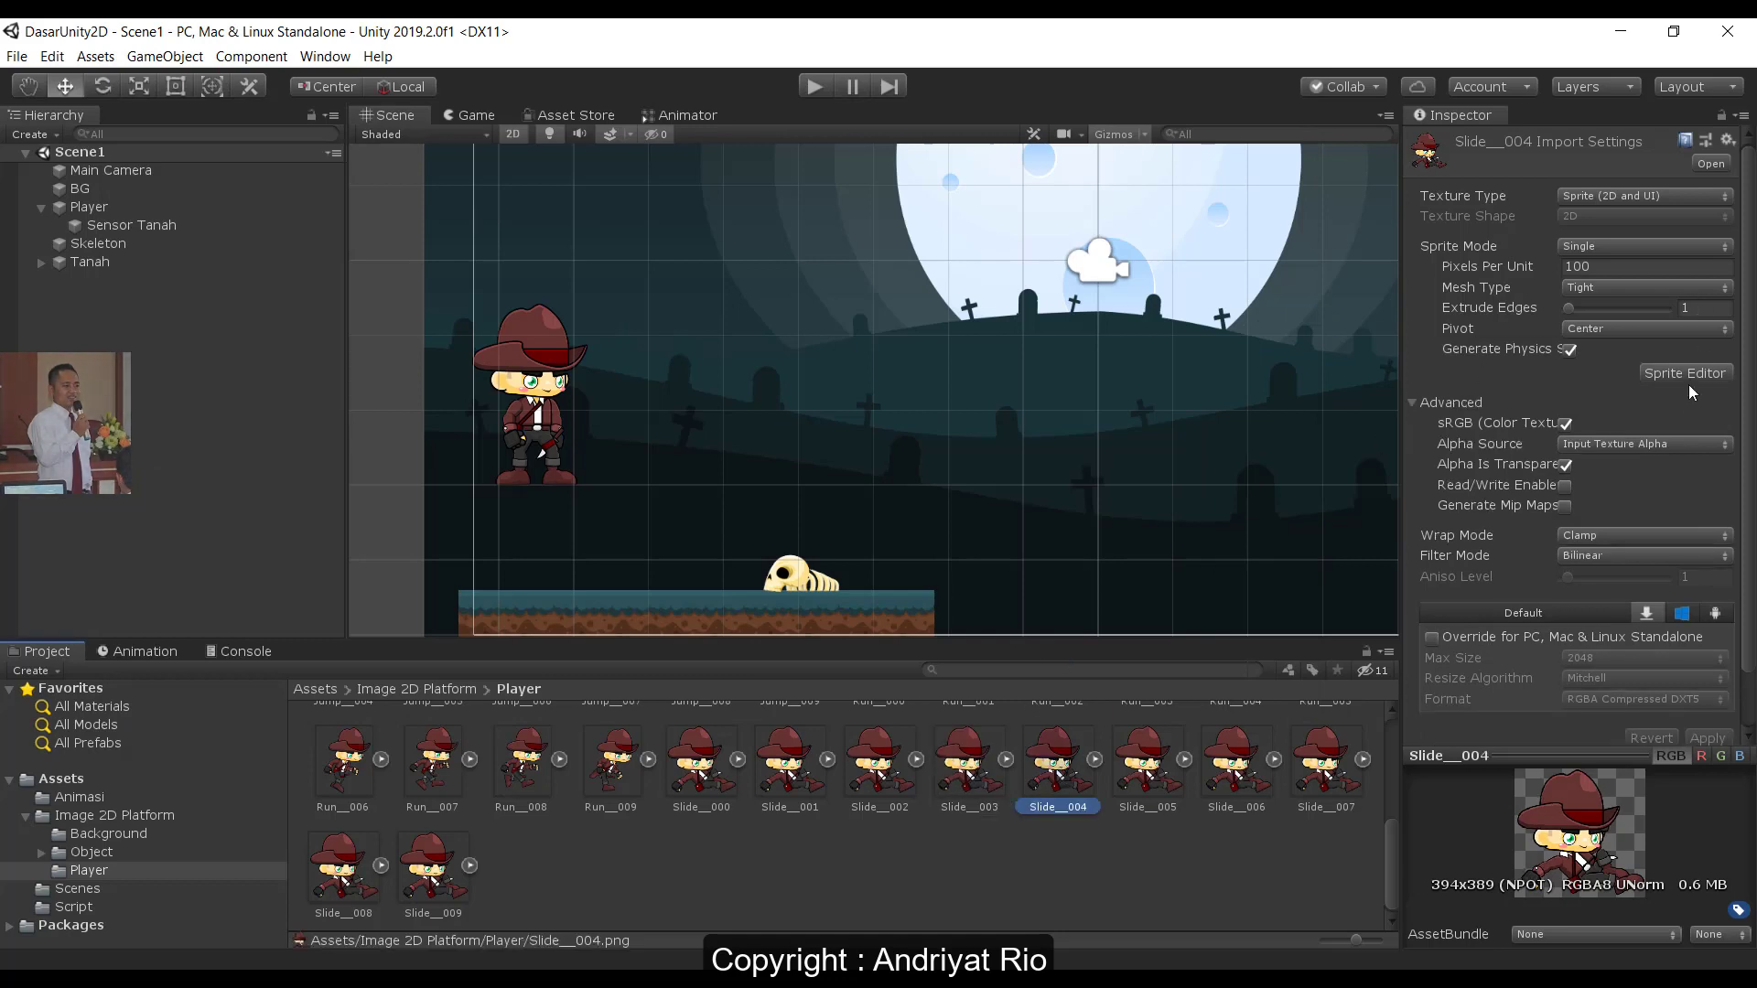
click(1690, 376)
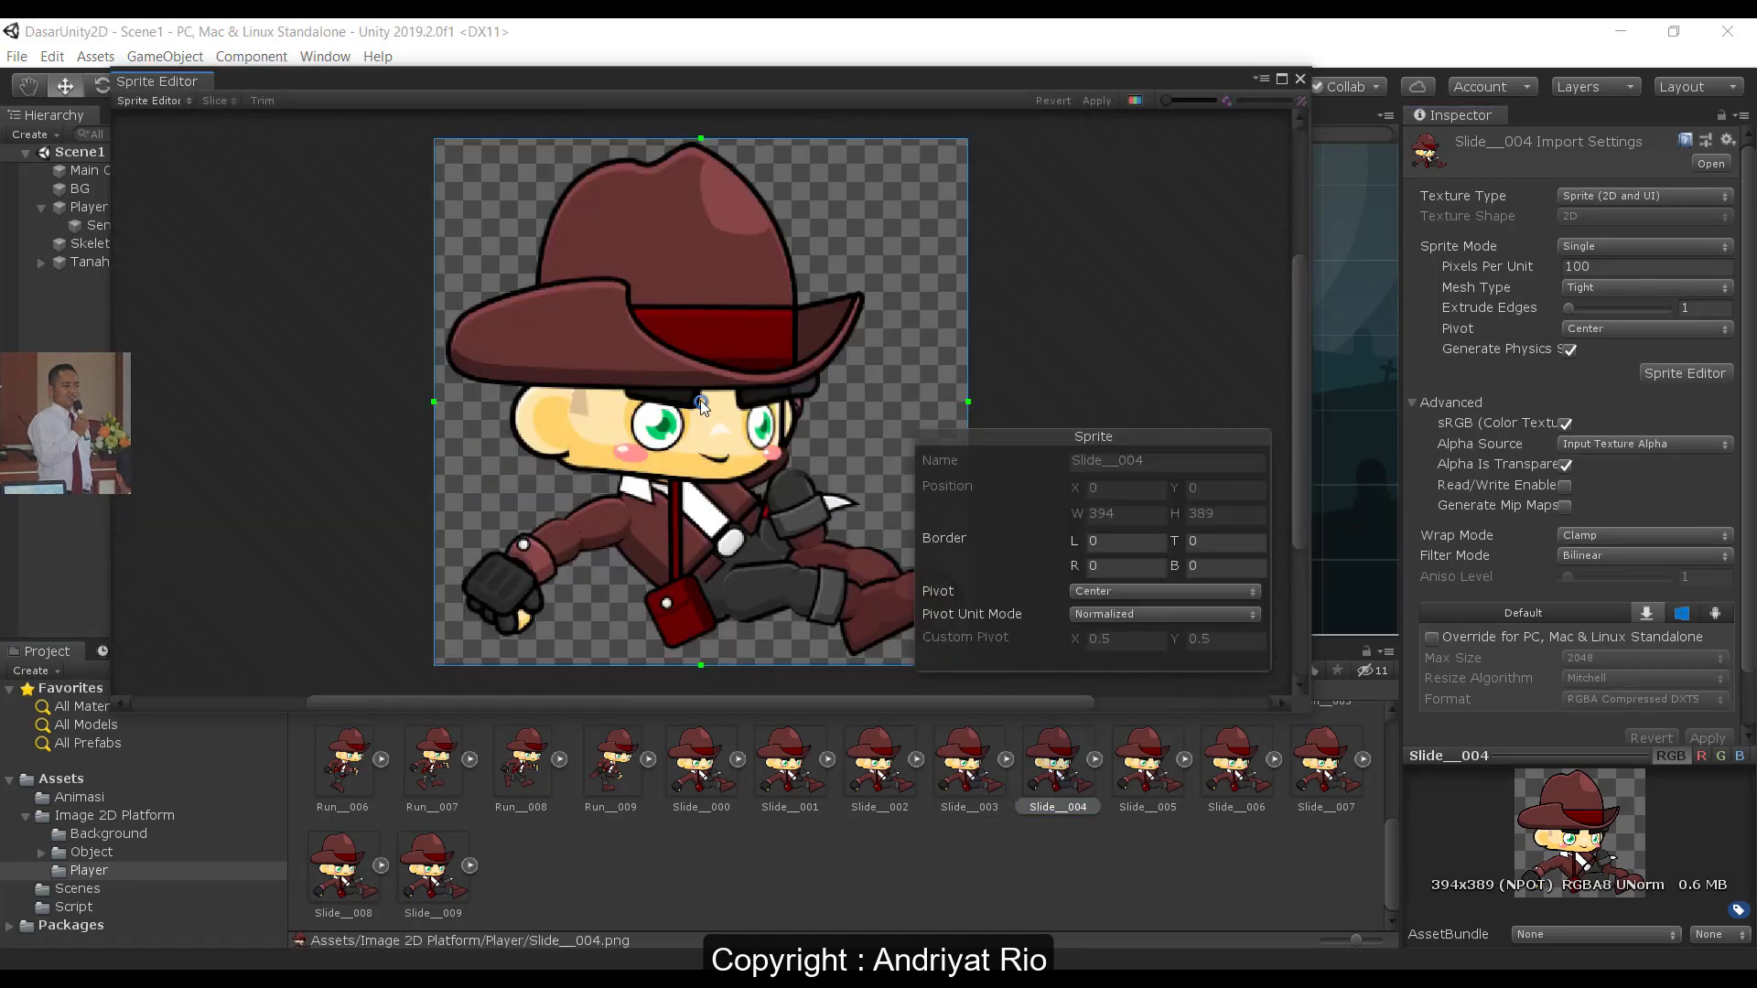
drag(700, 399, 689, 300)
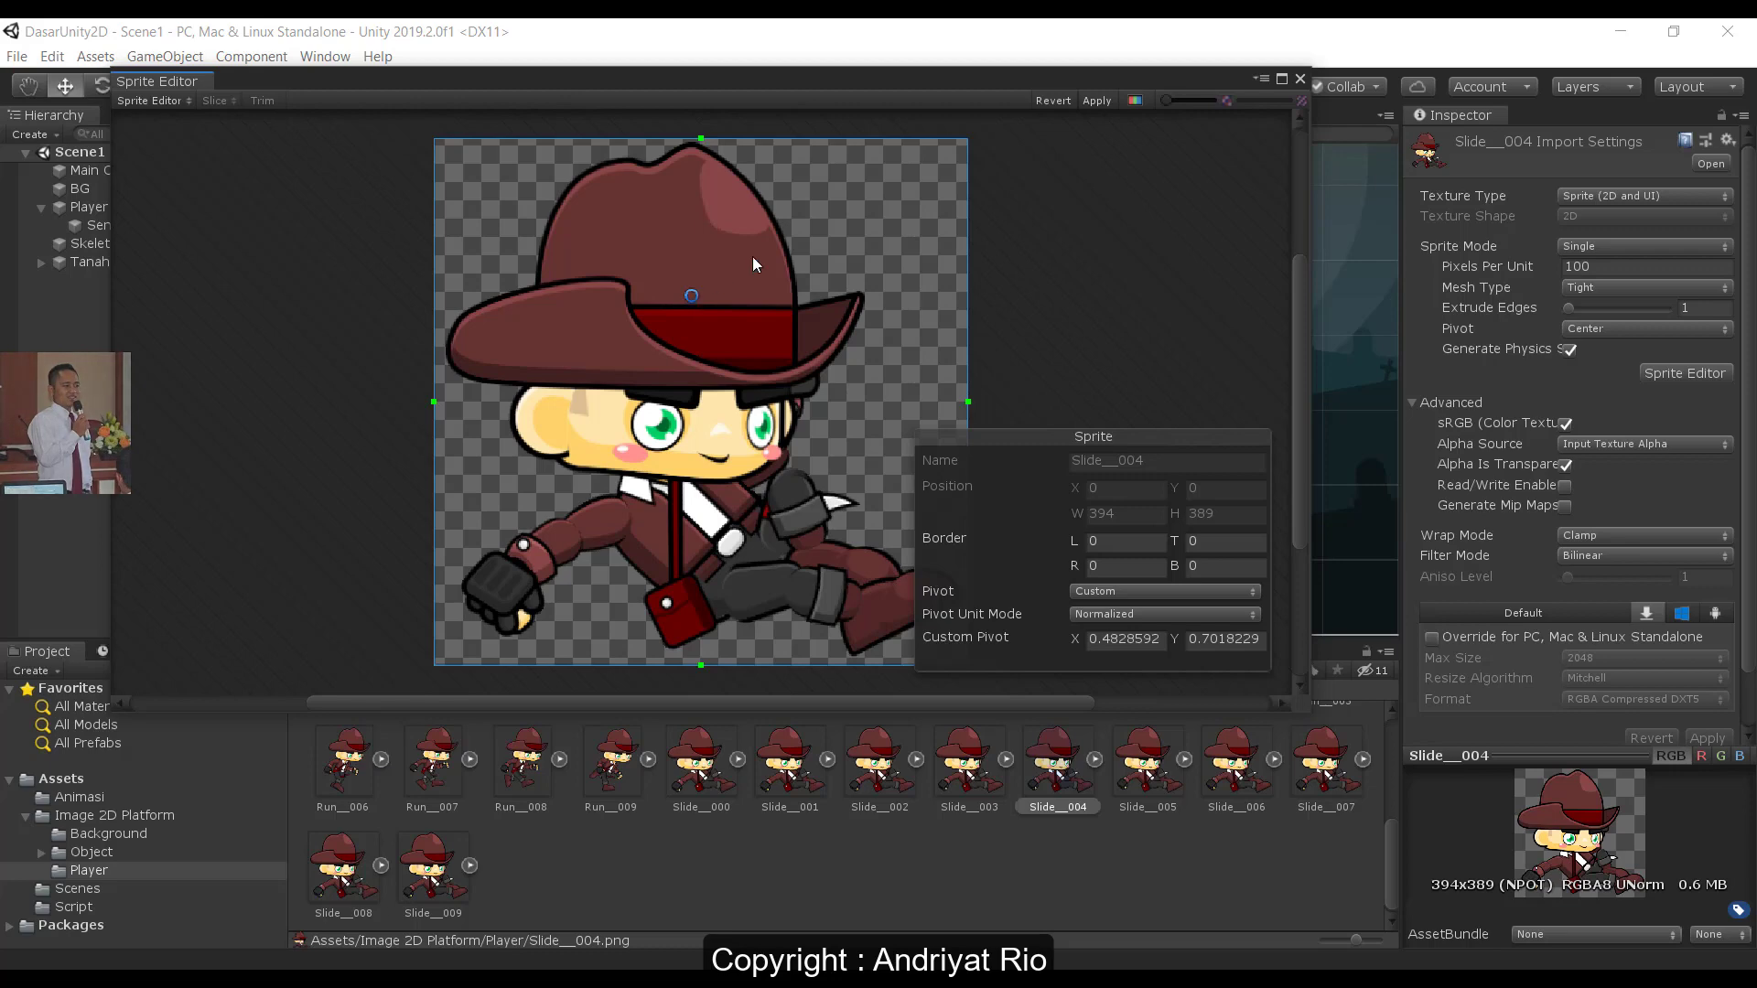
click(1299, 79)
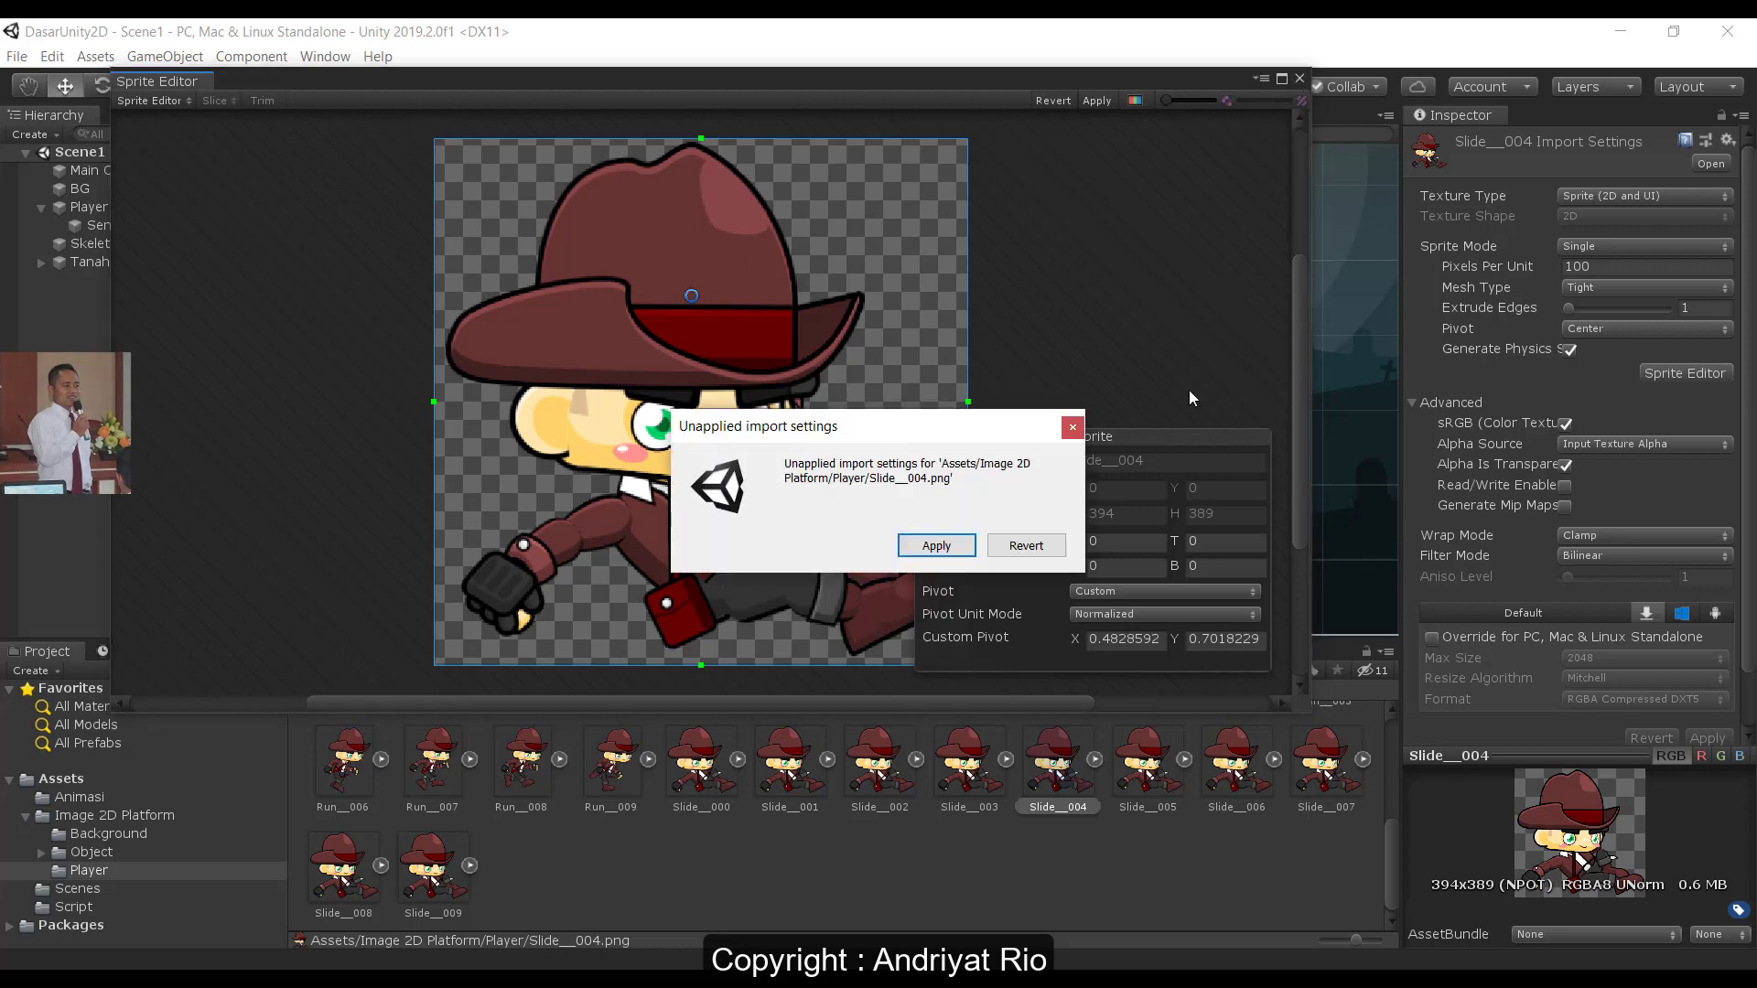
click(935, 546)
- Move the Slide__005 sprite's pivot up onto the hat at about X 0.494, Y 0.706 and apply the import settings
click(1148, 772)
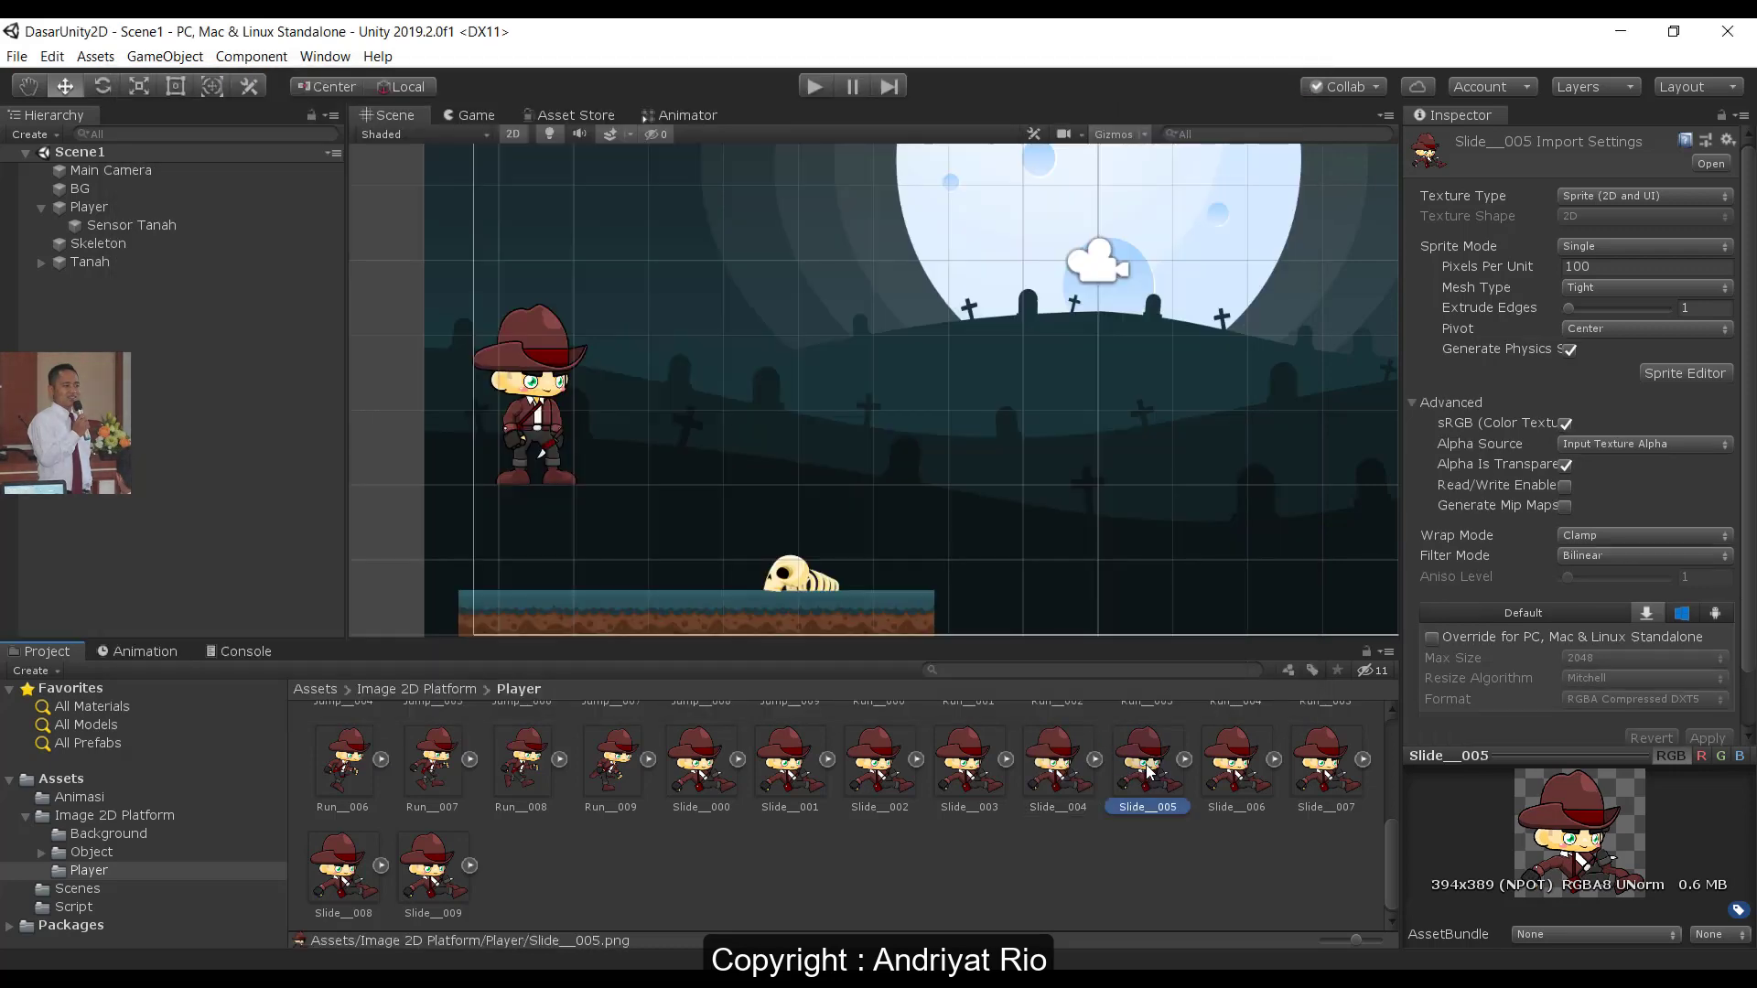
click(1688, 372)
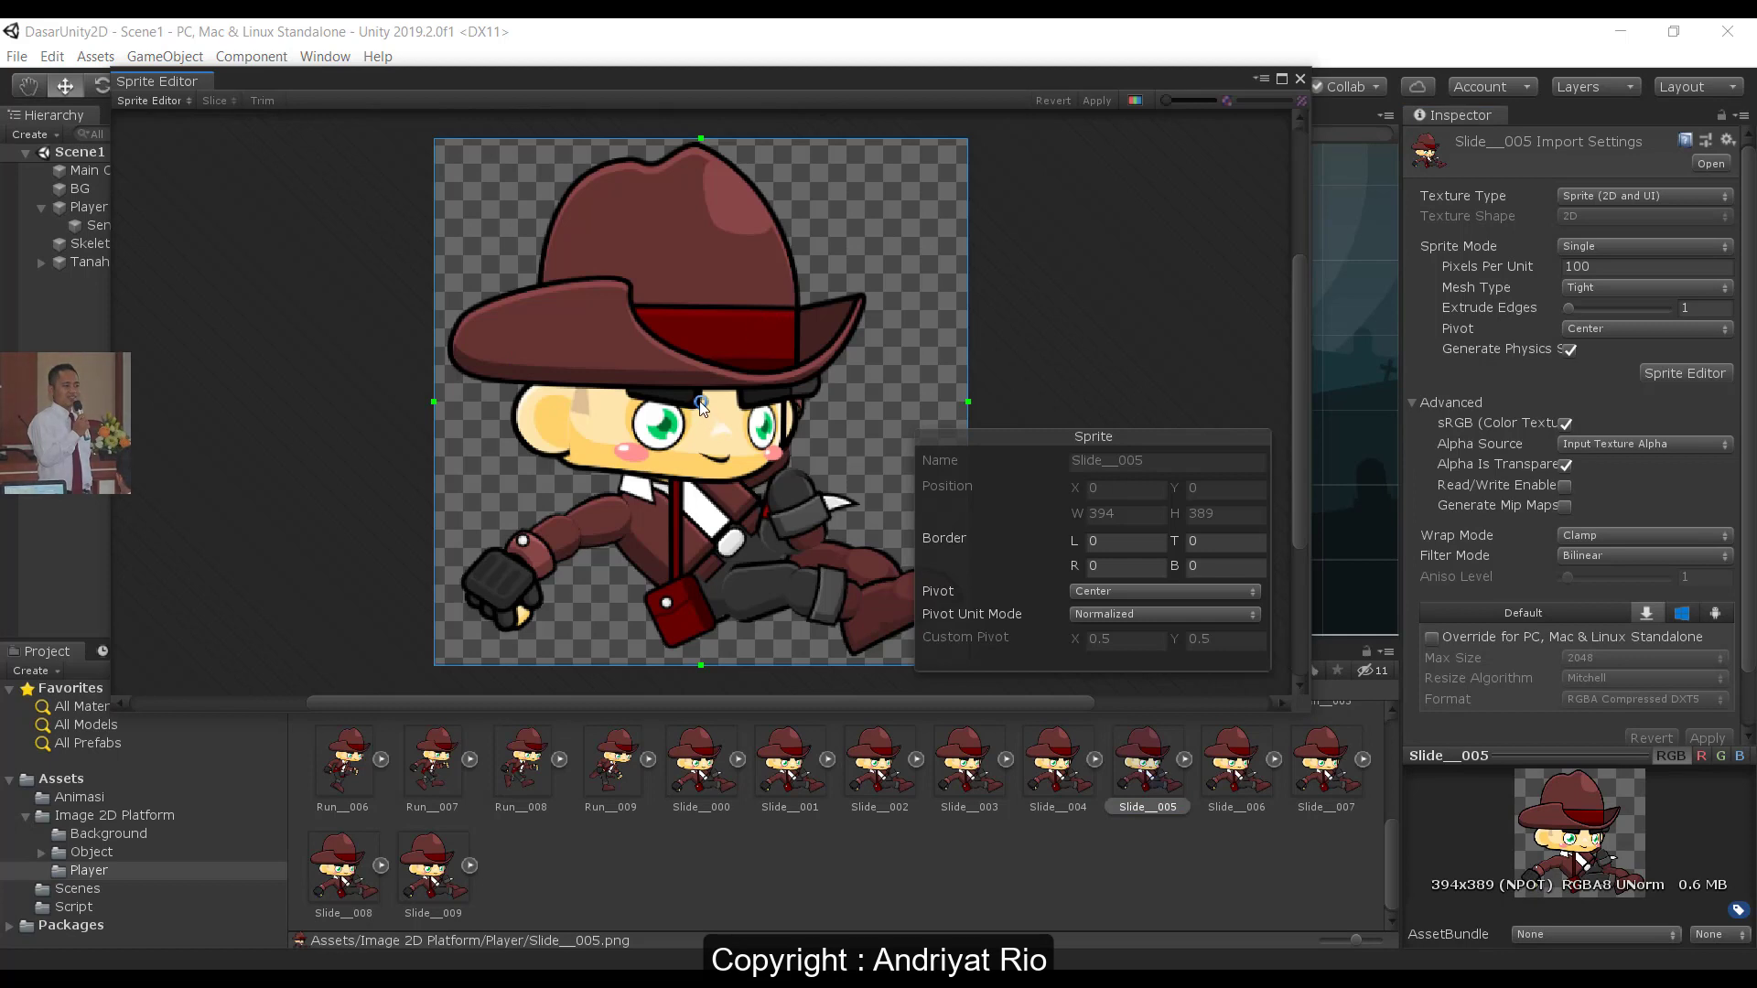
drag(701, 401, 700, 302)
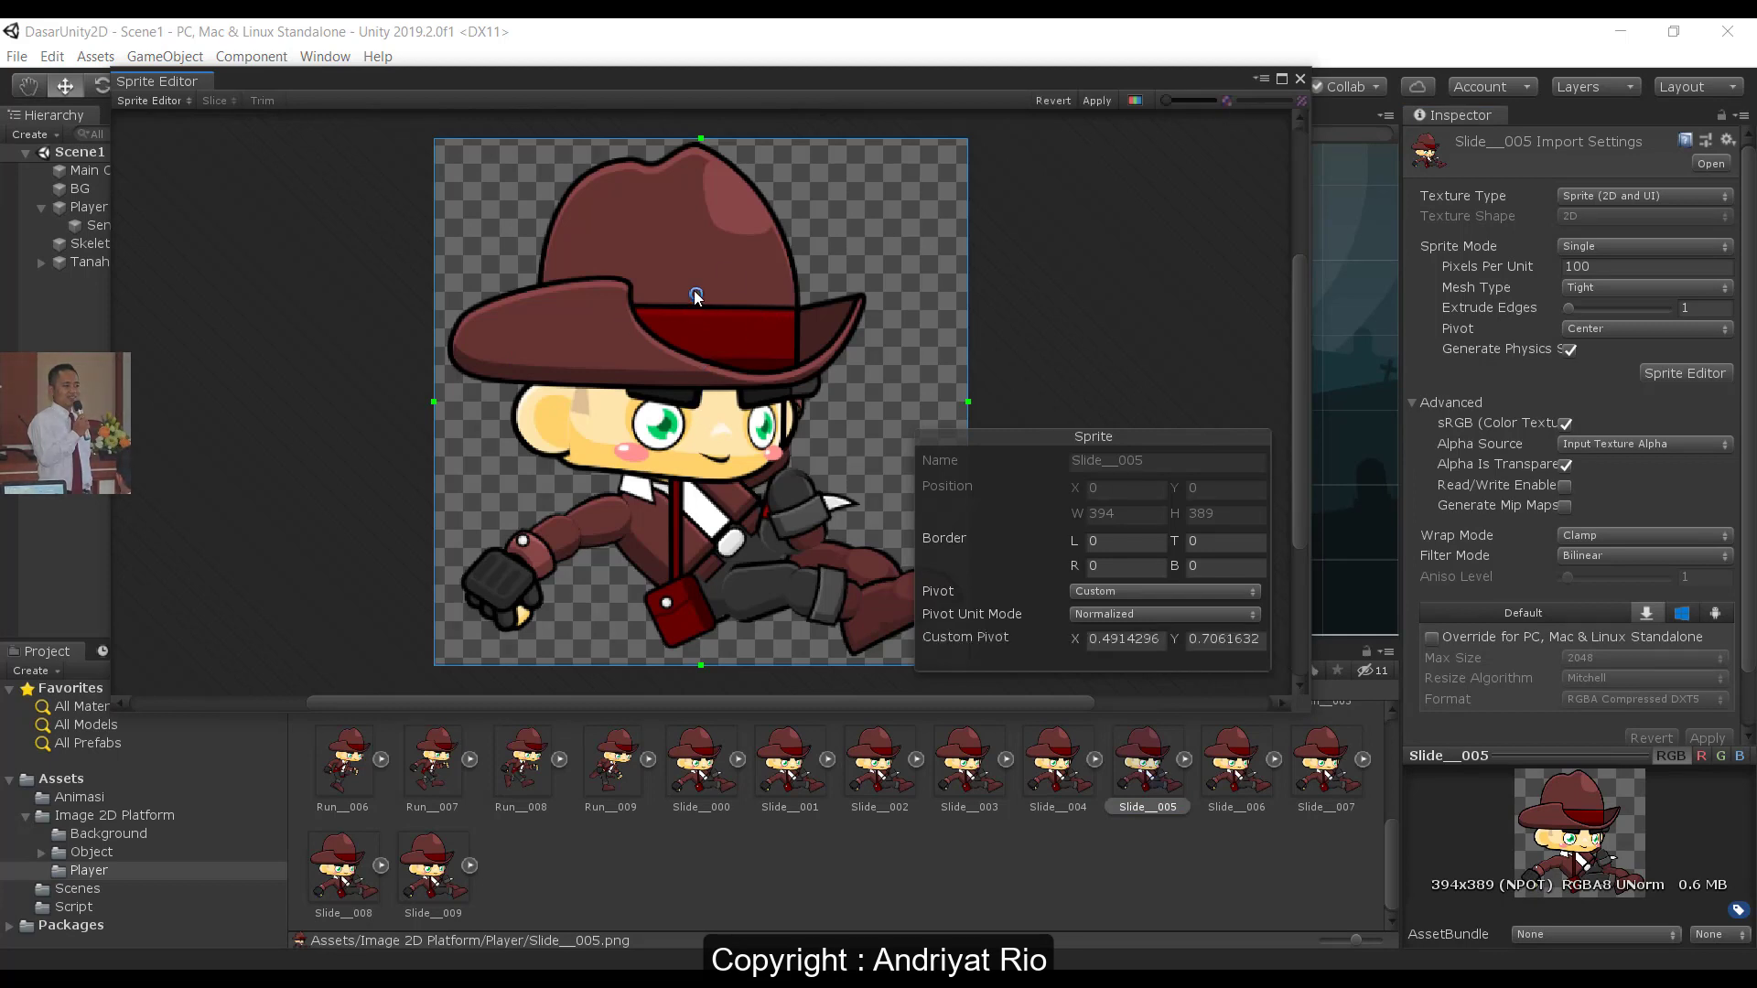
click(1300, 81)
click(946, 547)
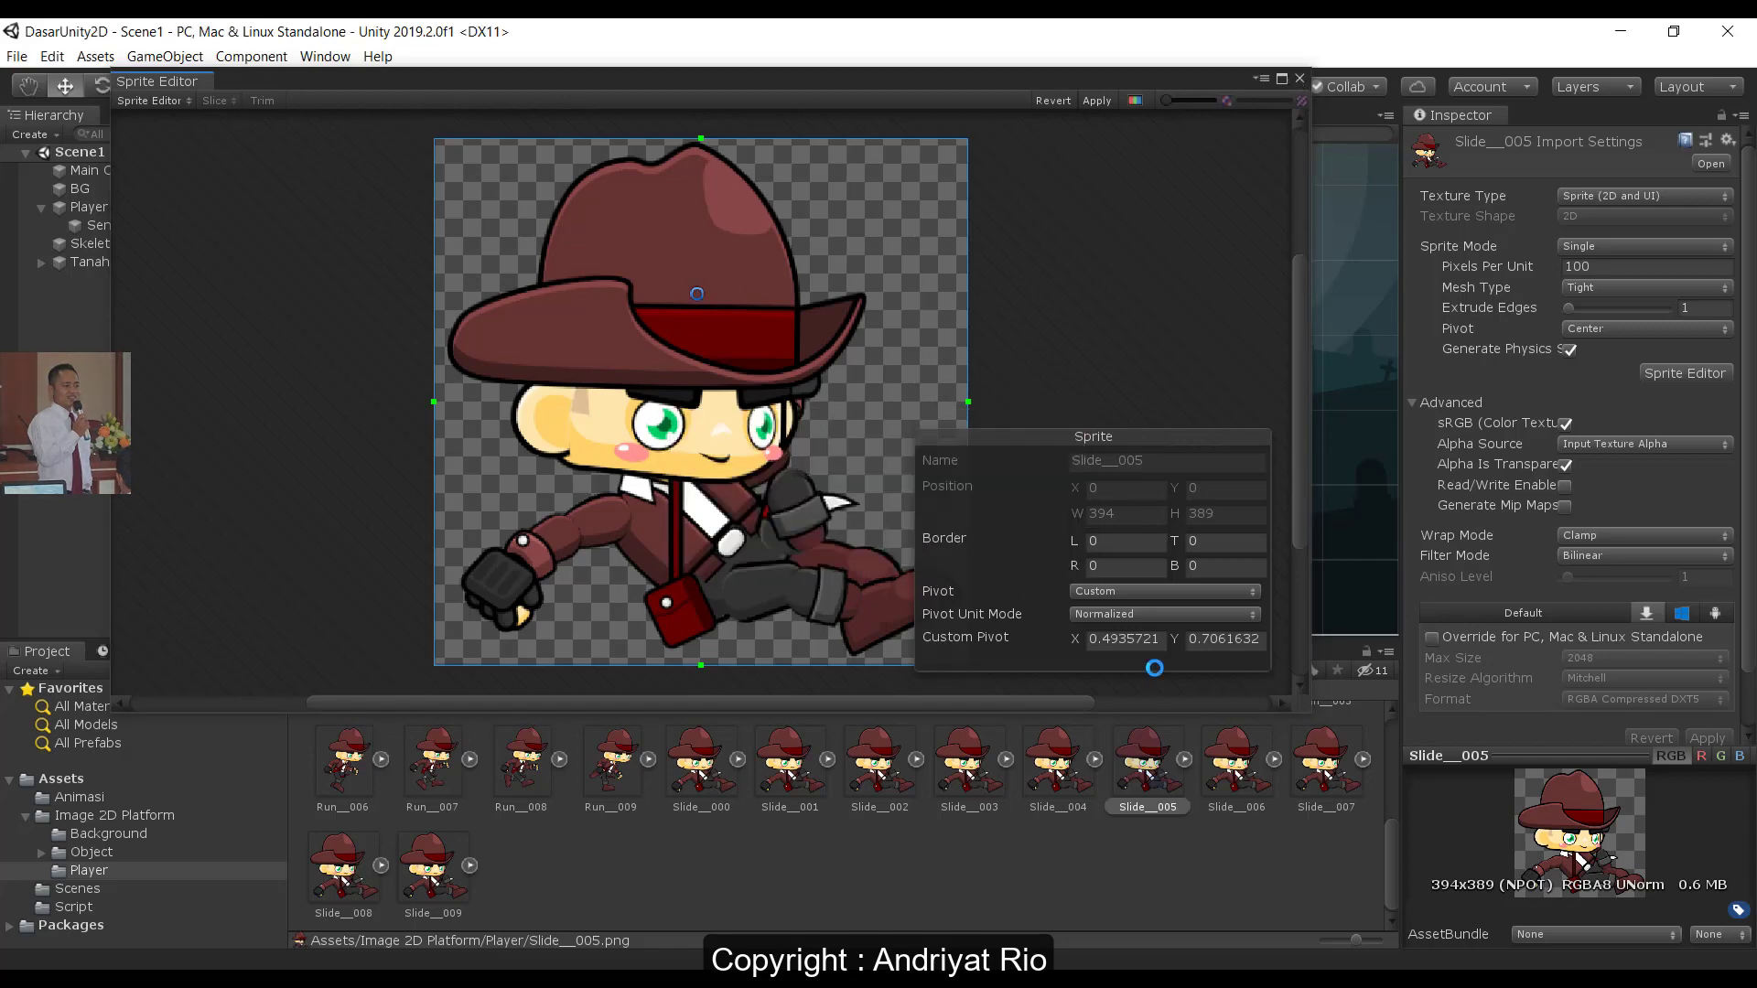
- Move the Slide__006 sprite's pivot up onto the hat at about X 0.494, Y 0.704 and apply the import settings
click(1241, 778)
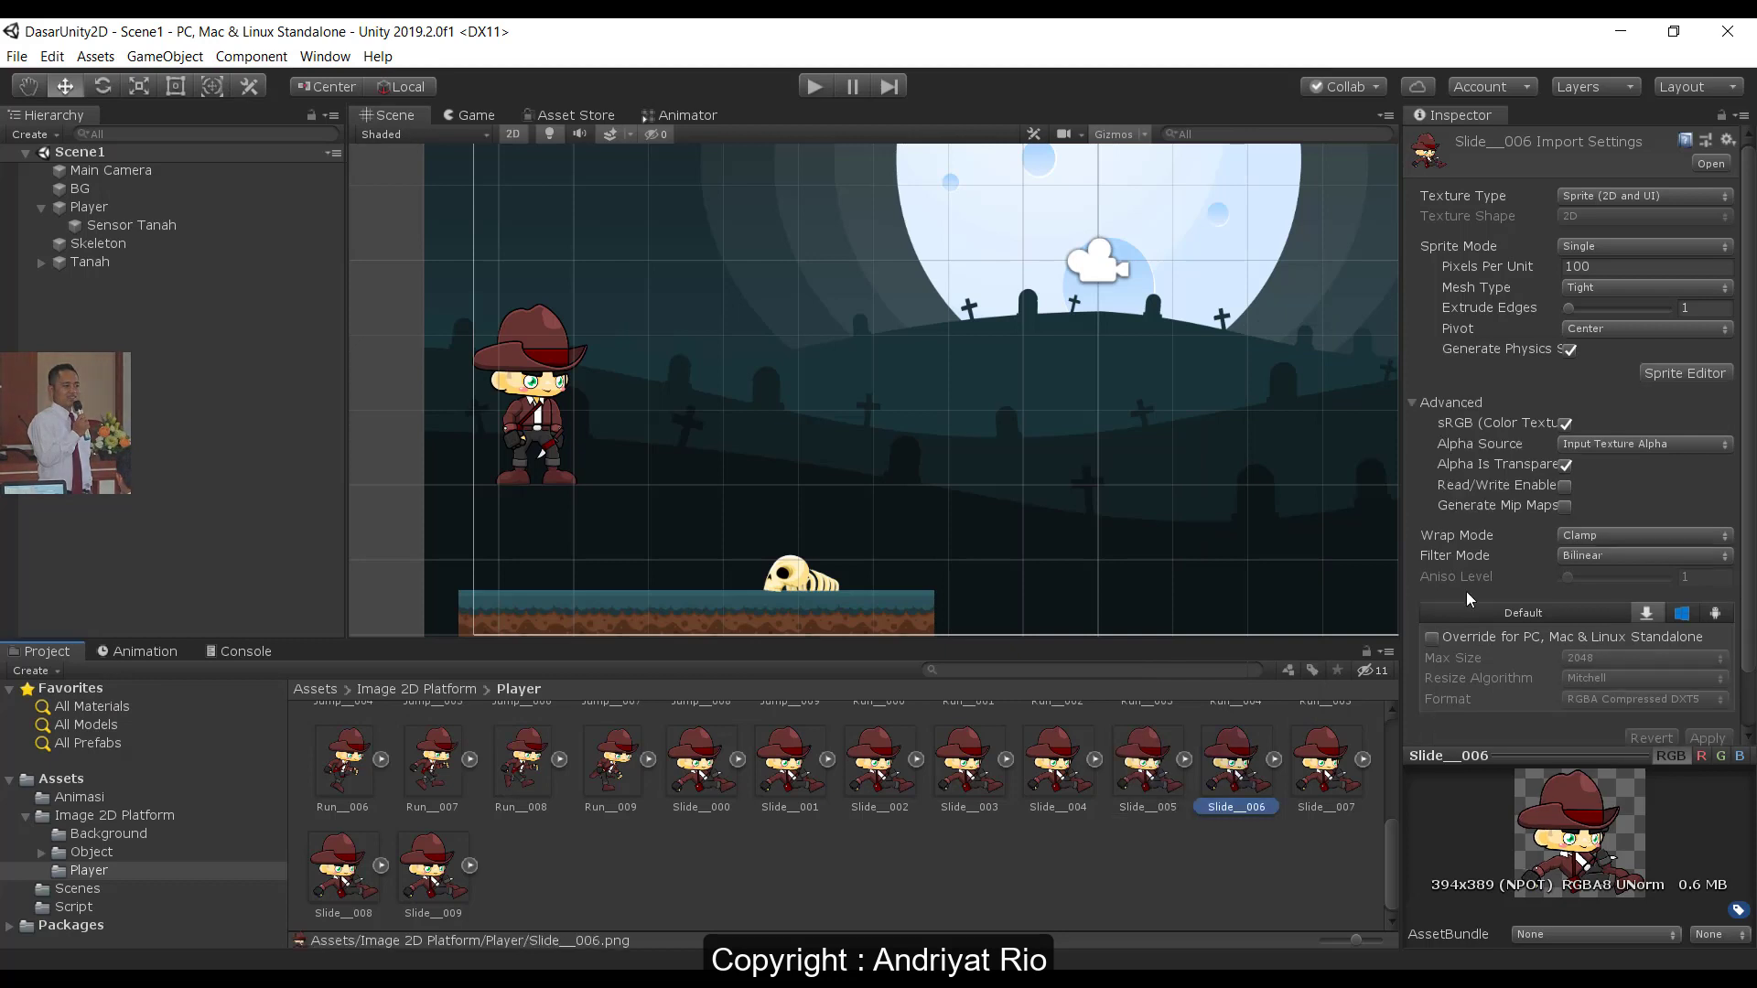
click(1677, 373)
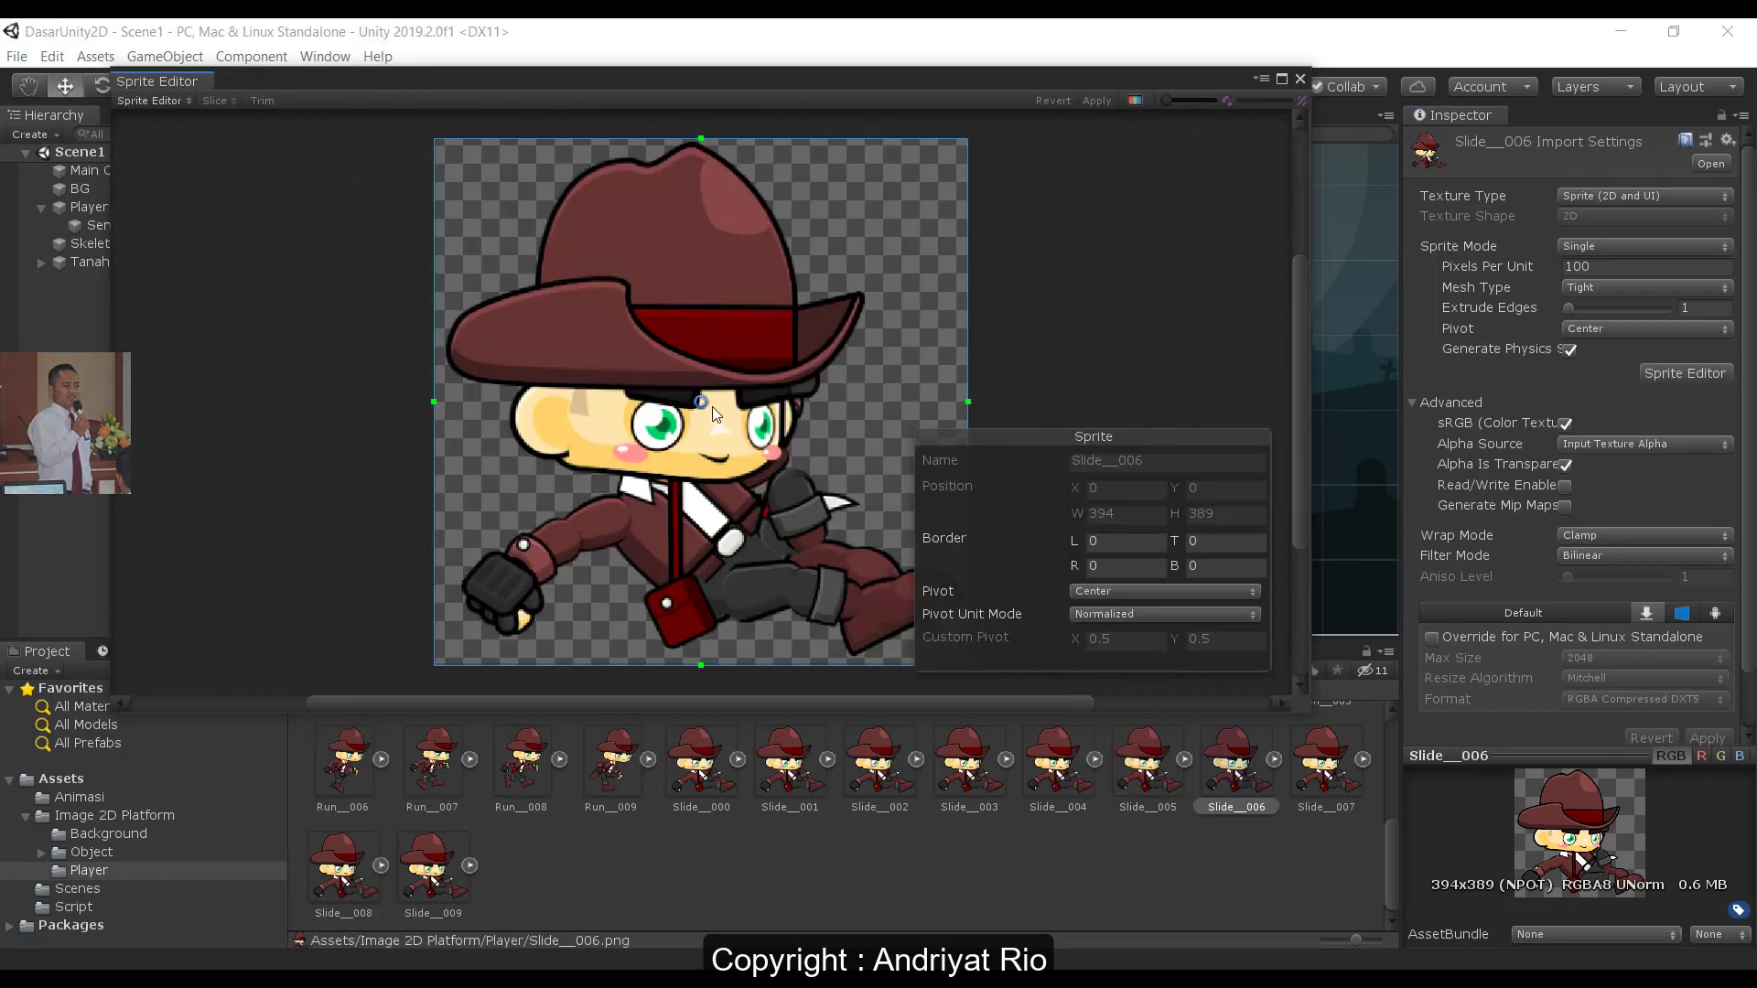
drag(700, 403, 709, 358)
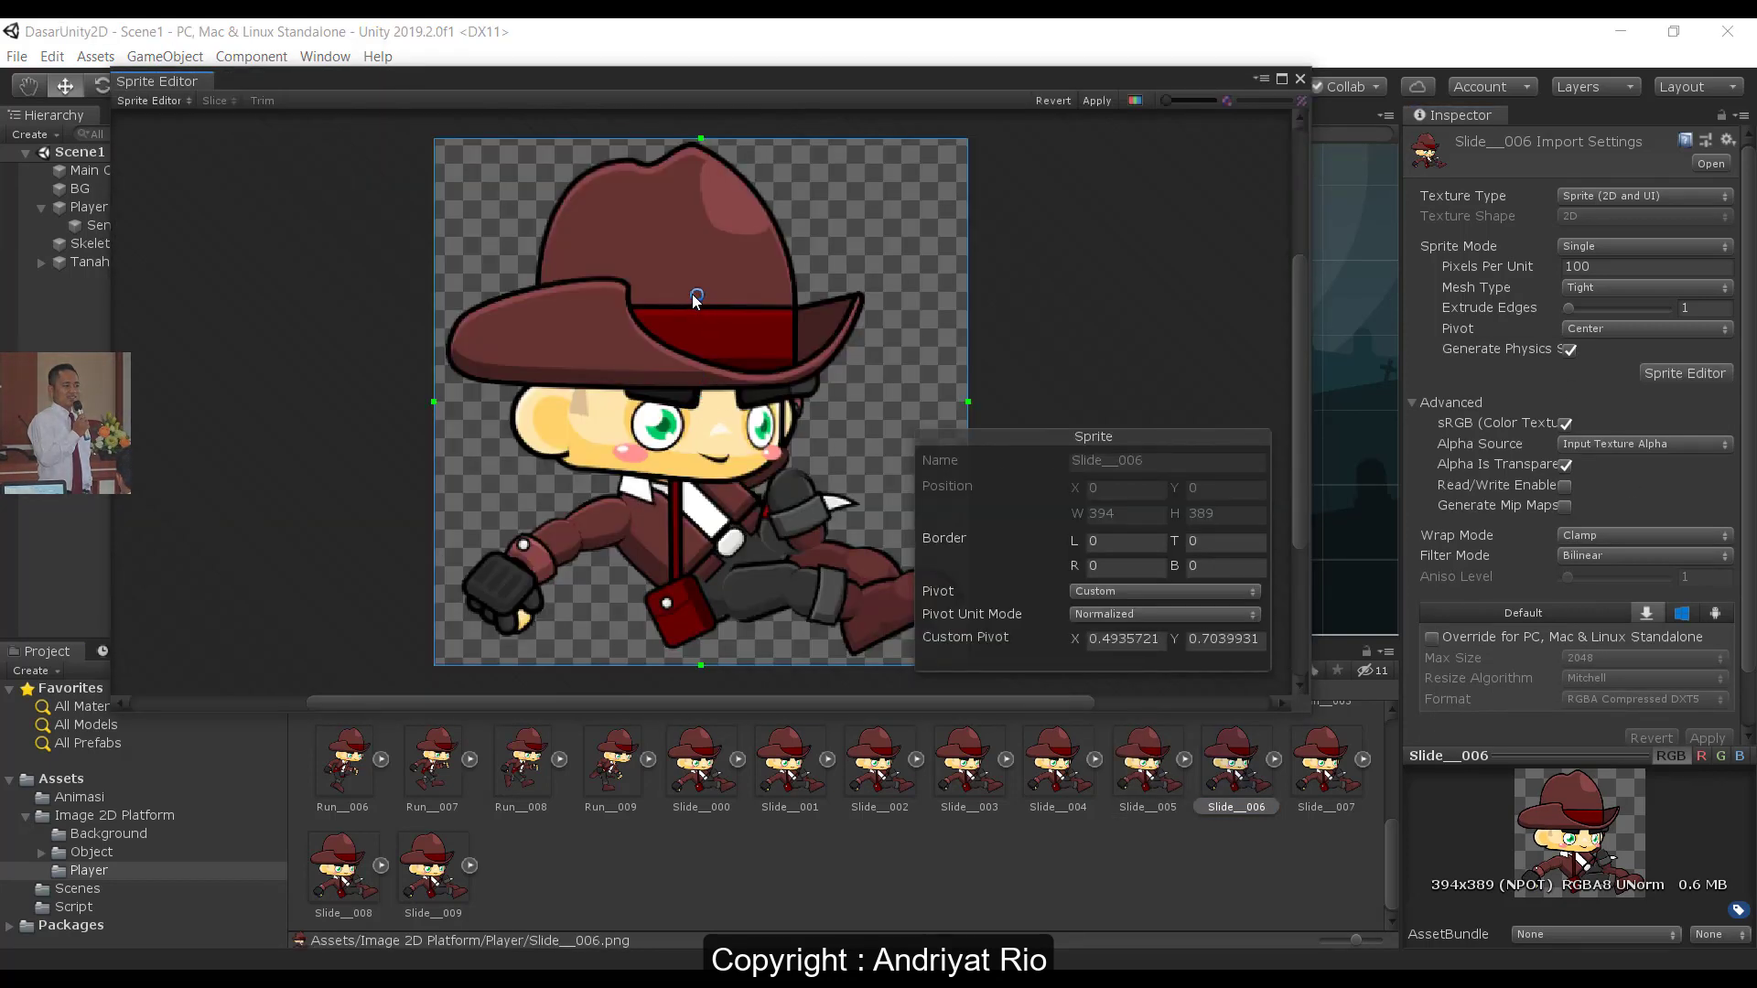
click(1299, 79)
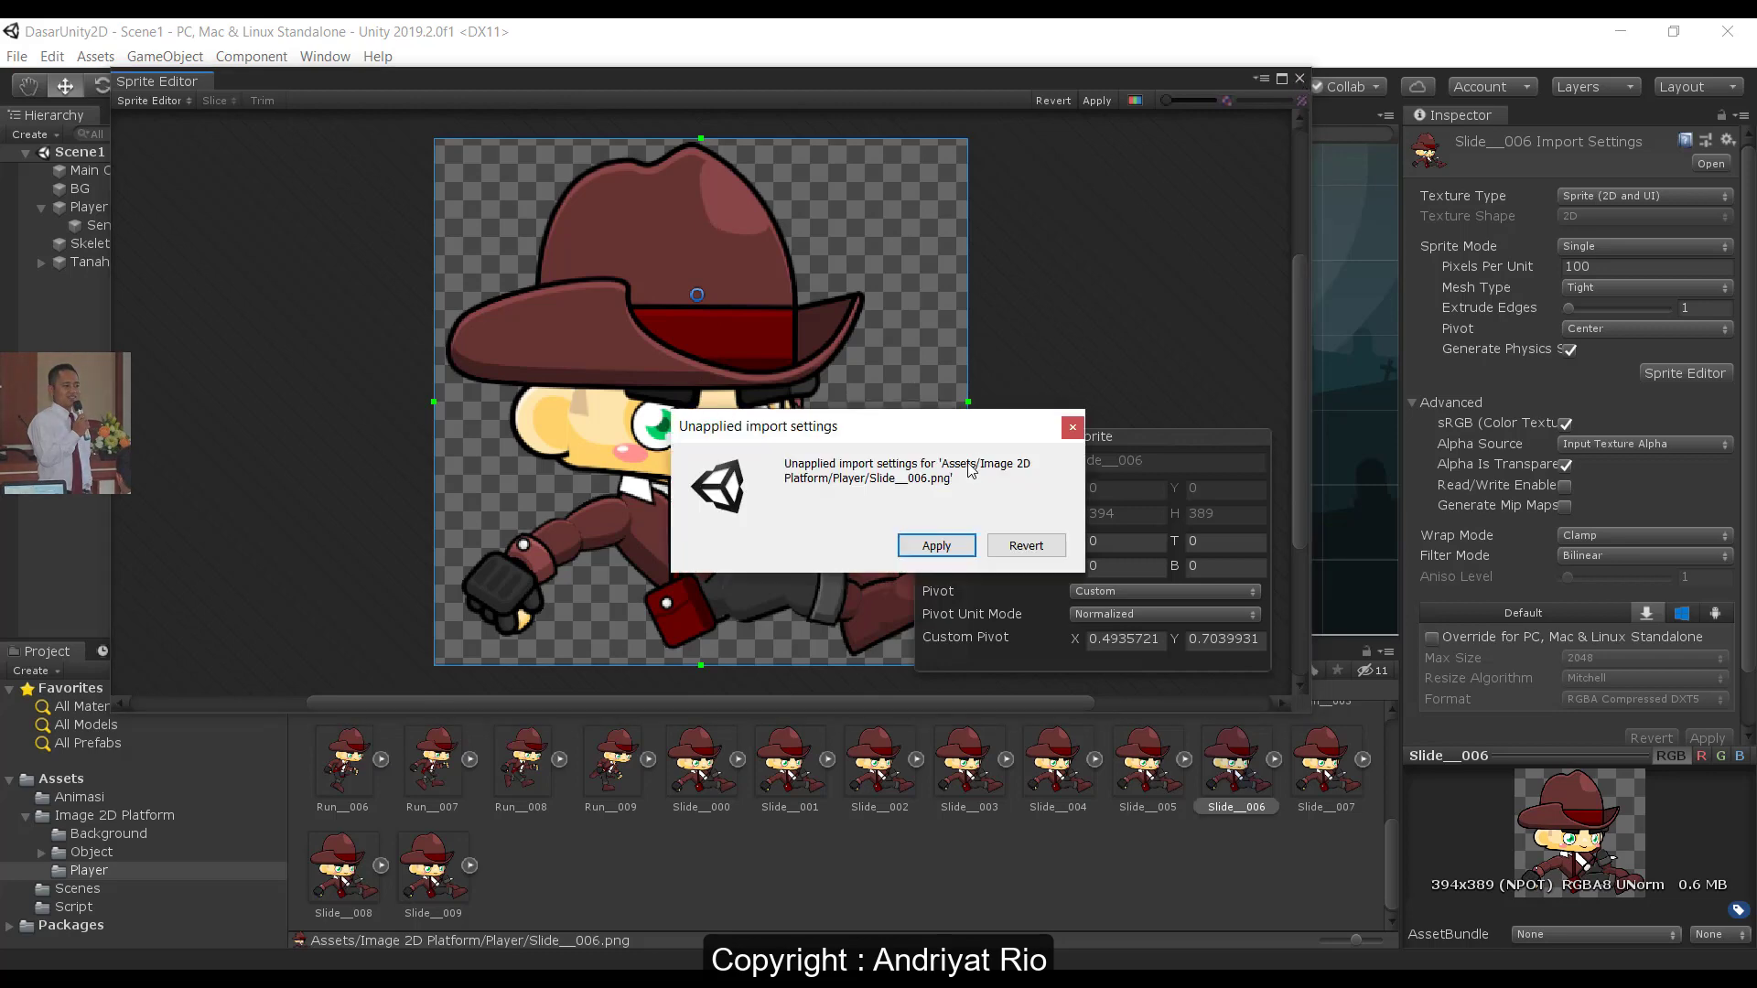
click(936, 547)
- Move the Slide__007 sprite's pivot up onto the hat at about X 0.491, Y 0.702 and apply the import settings
click(1328, 795)
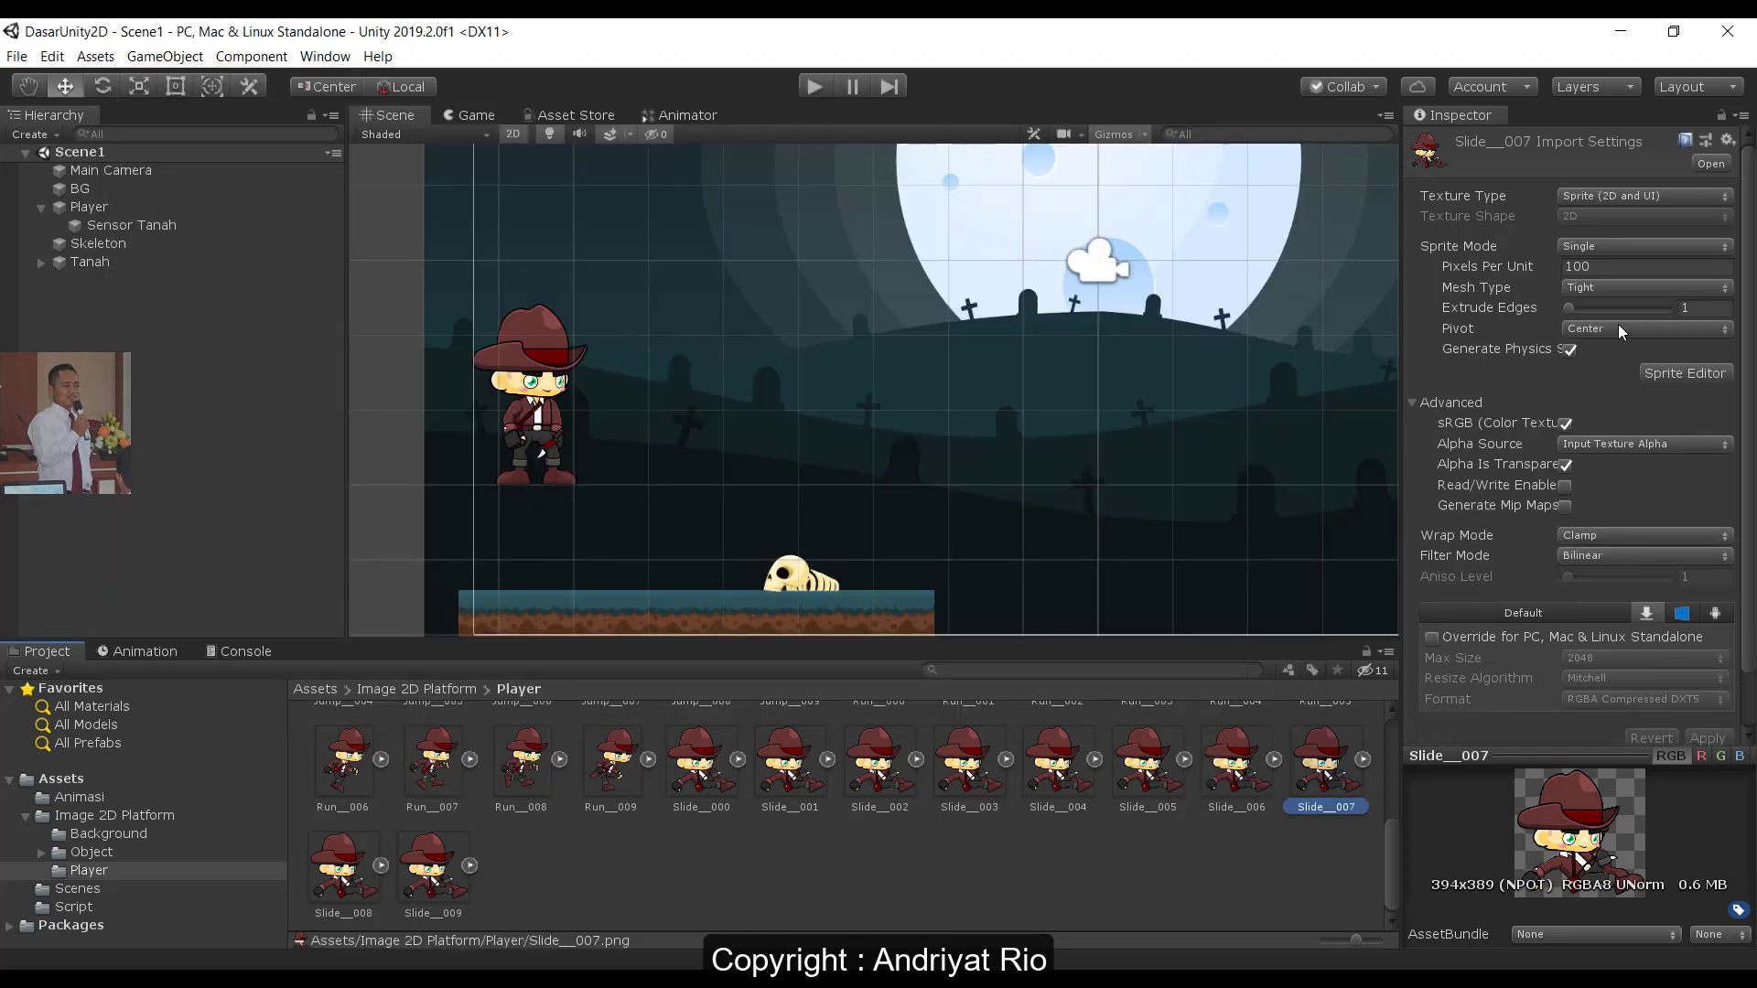
click(1678, 371)
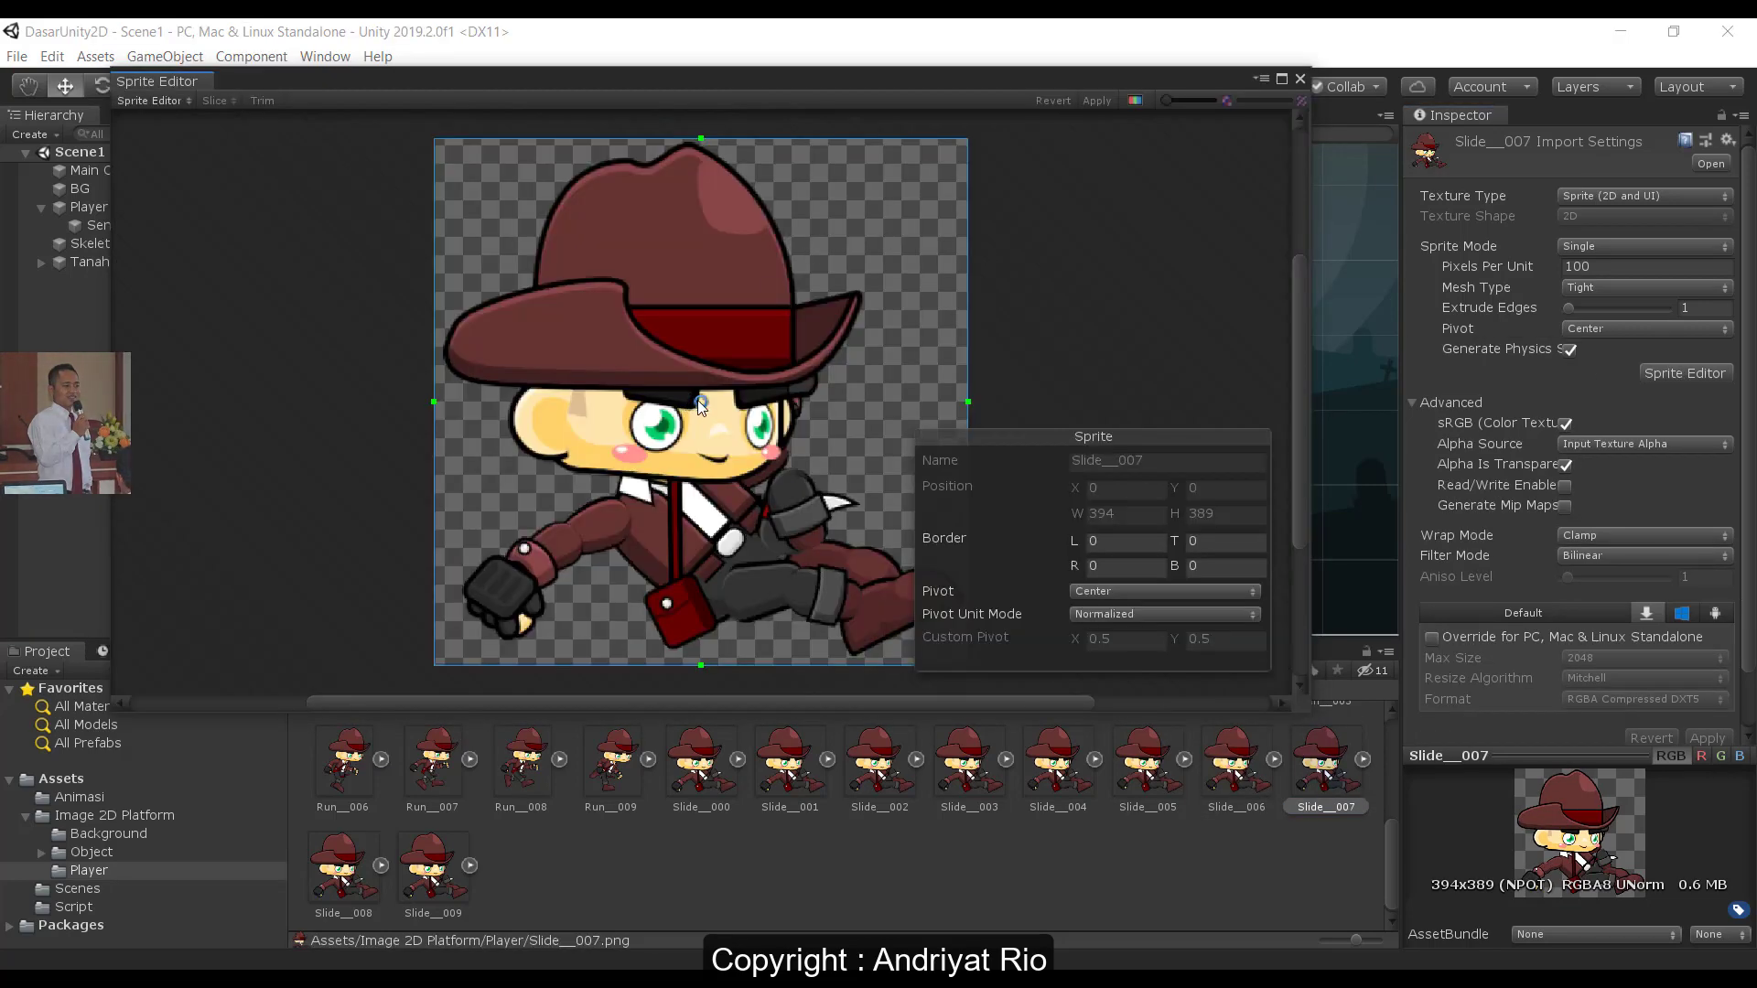
drag(699, 401, 696, 301)
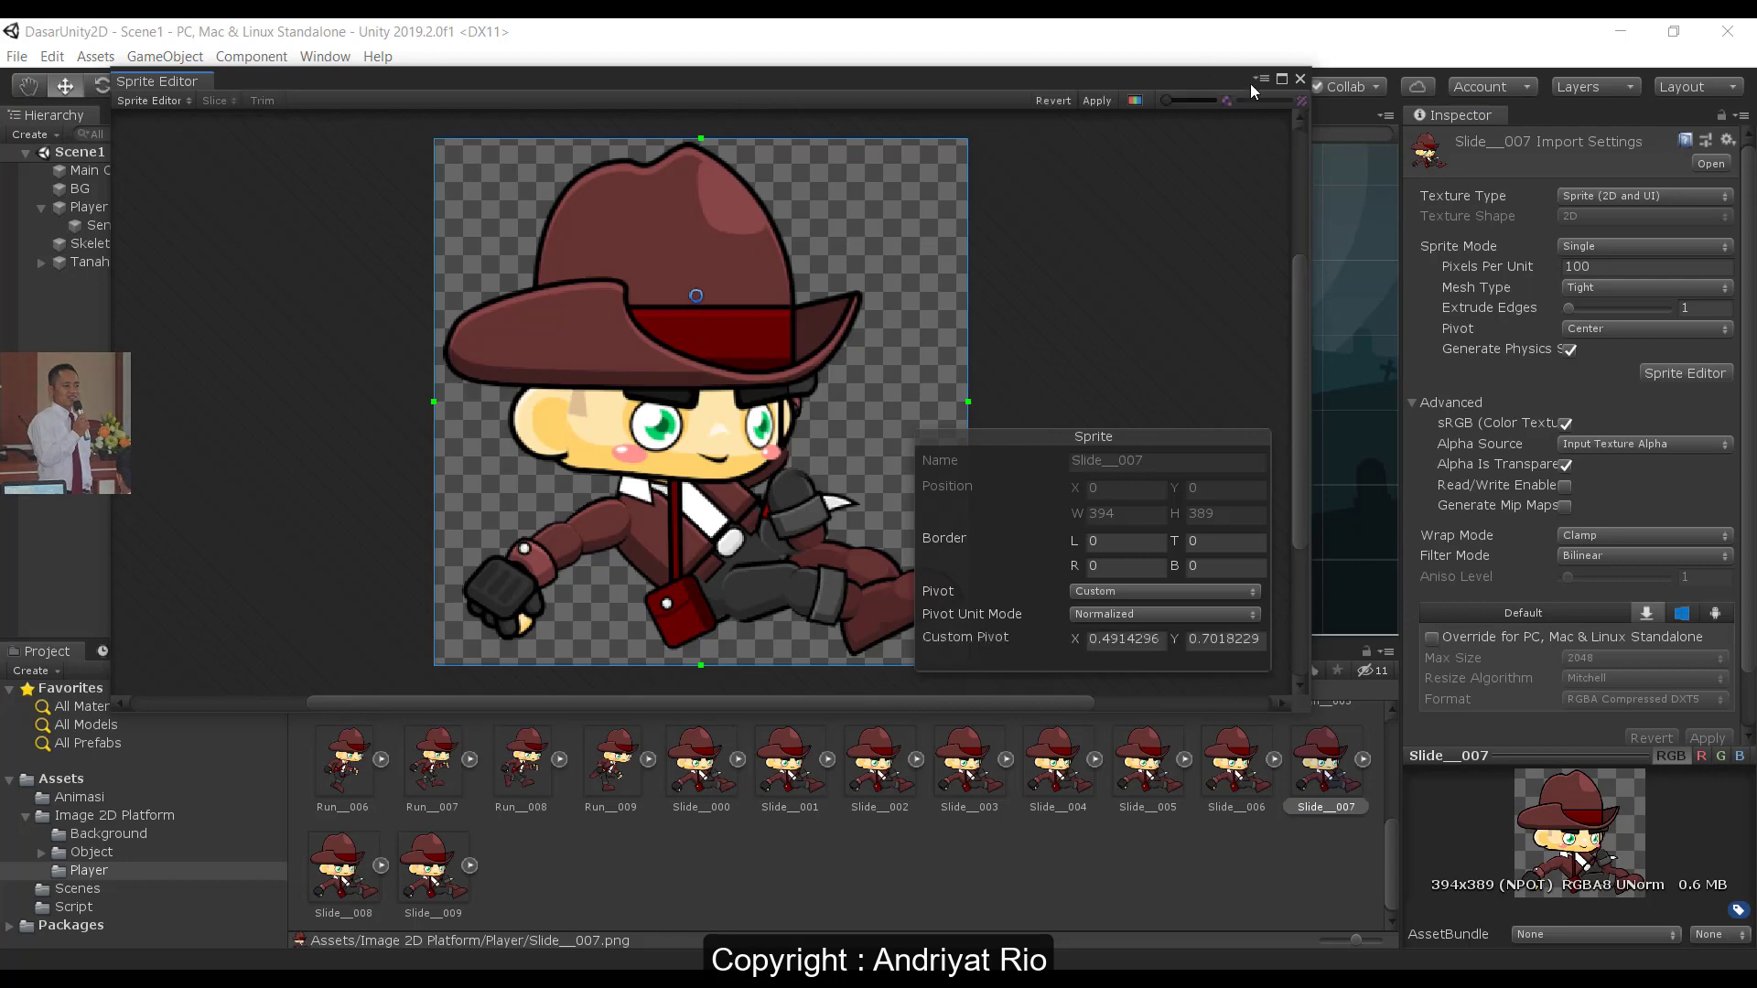
click(1300, 79)
click(947, 545)
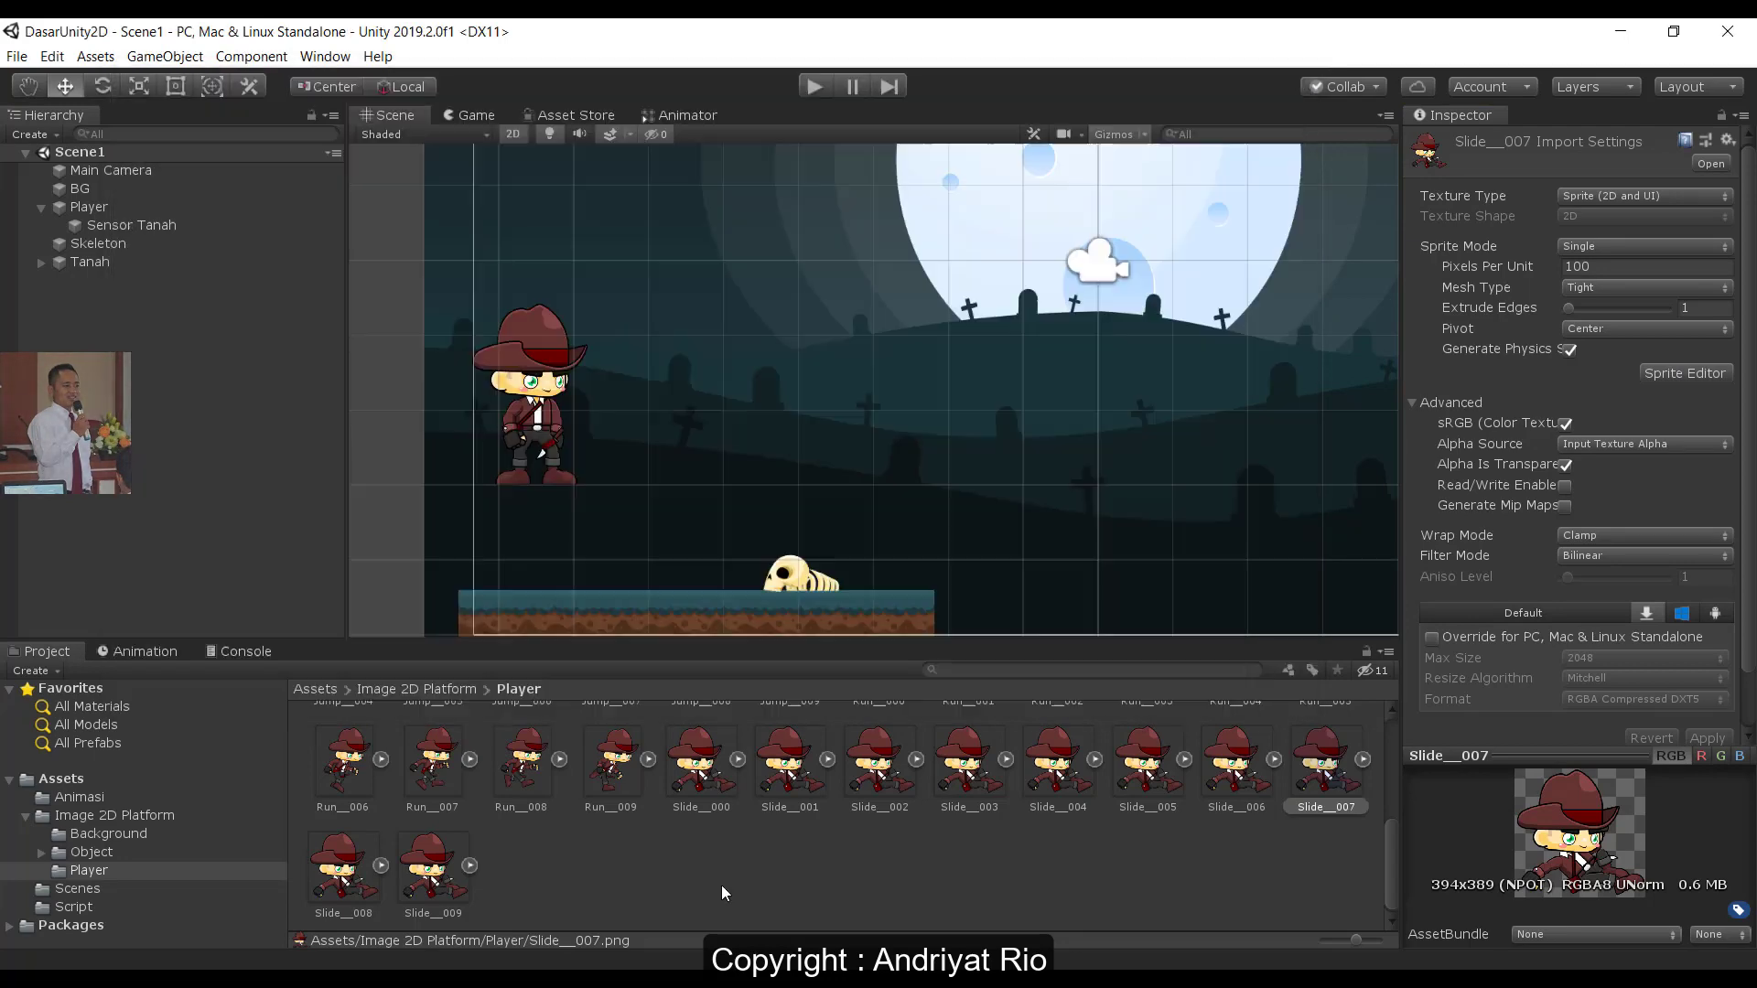
- Move the Slide__008 sprite's pivot up onto the hat at about X 0.489, Y 0.706 and apply the import settings
key(Right)
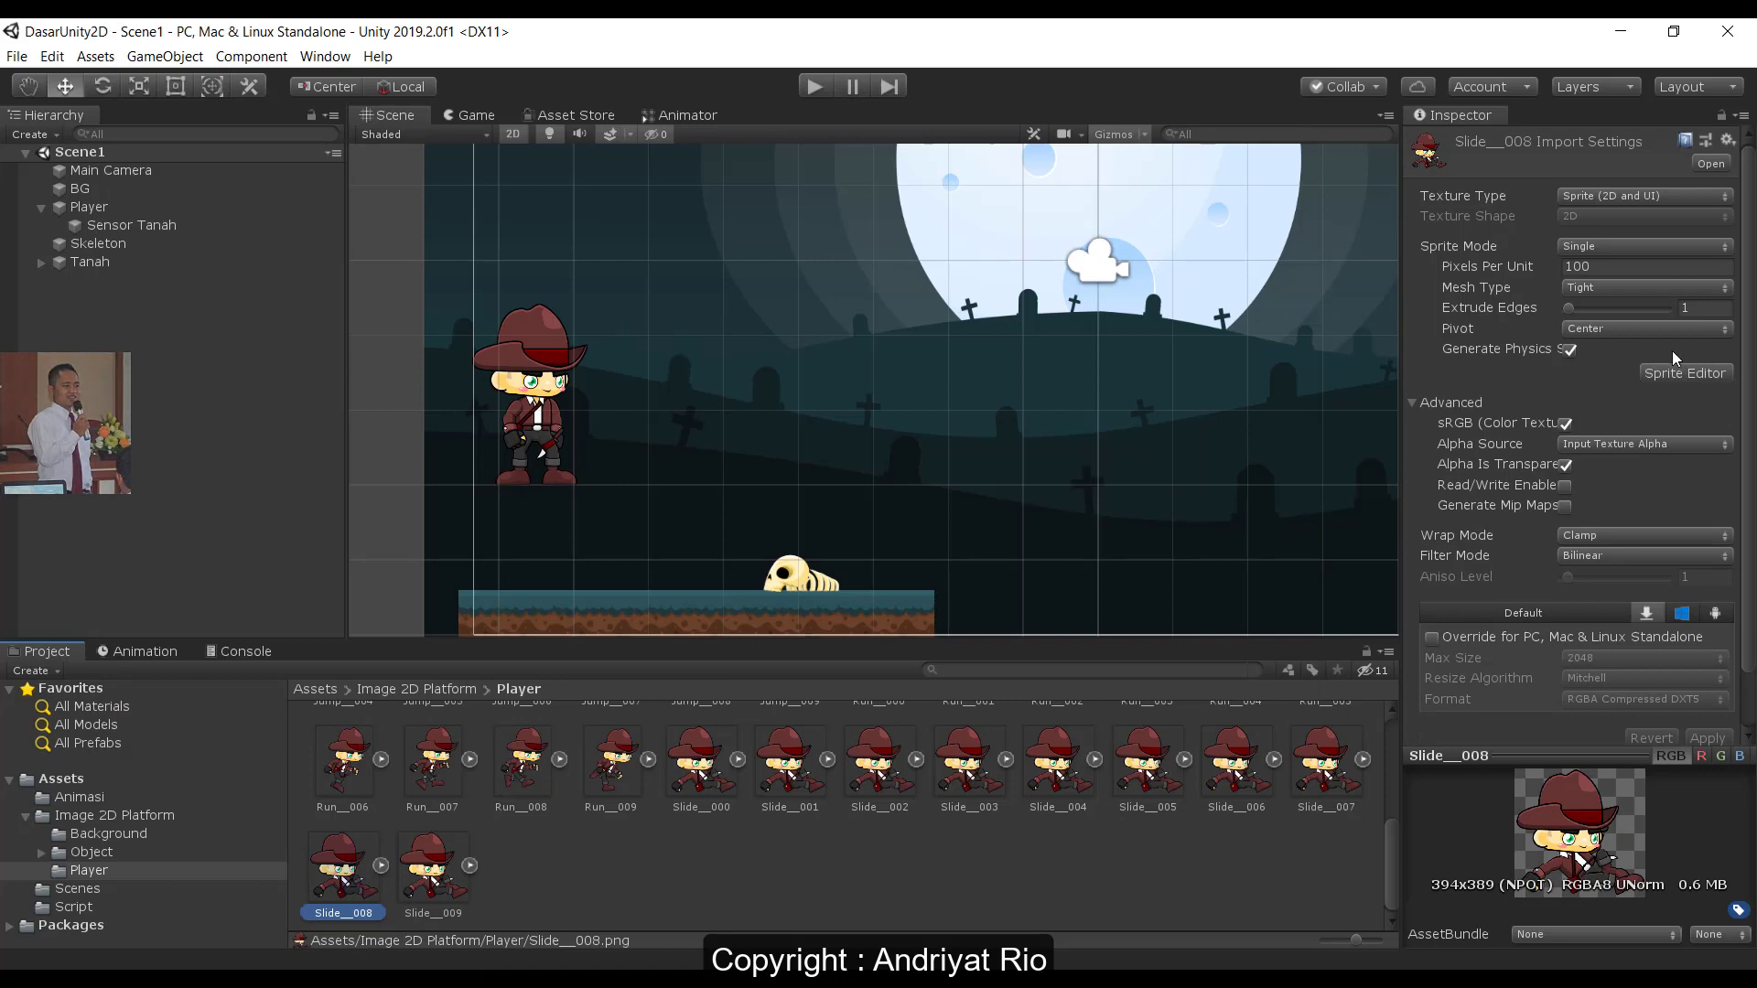
click(1658, 376)
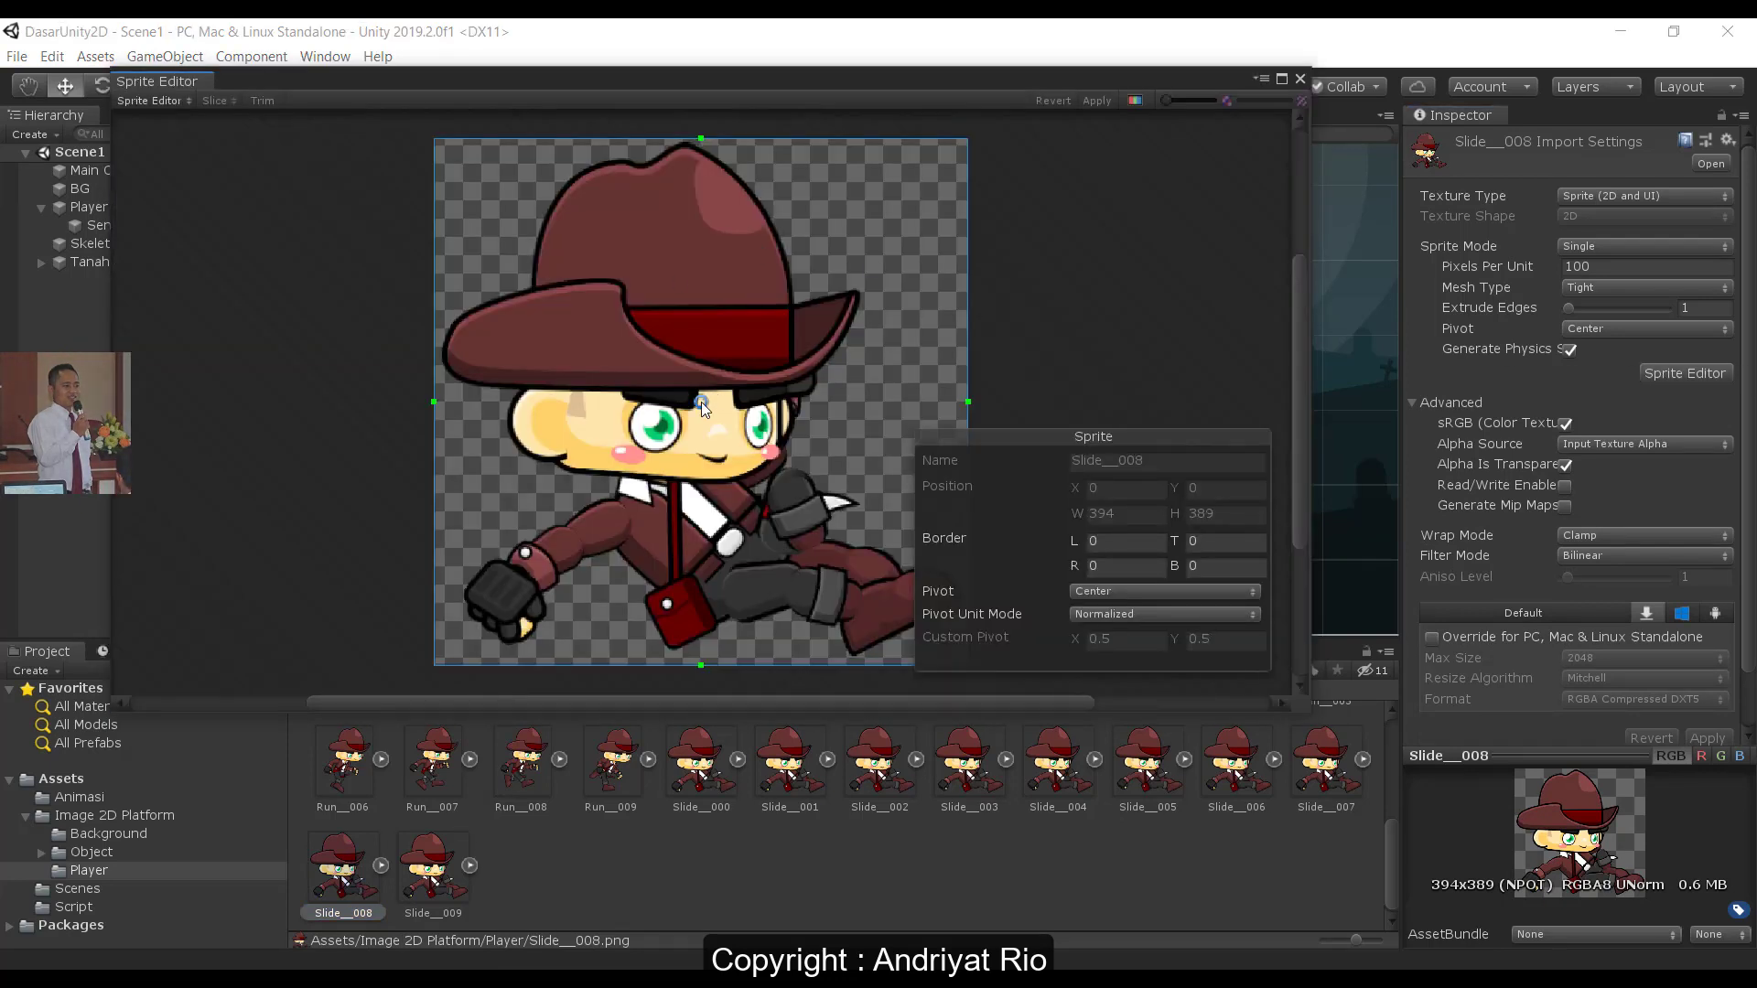
drag(703, 409, 703, 311)
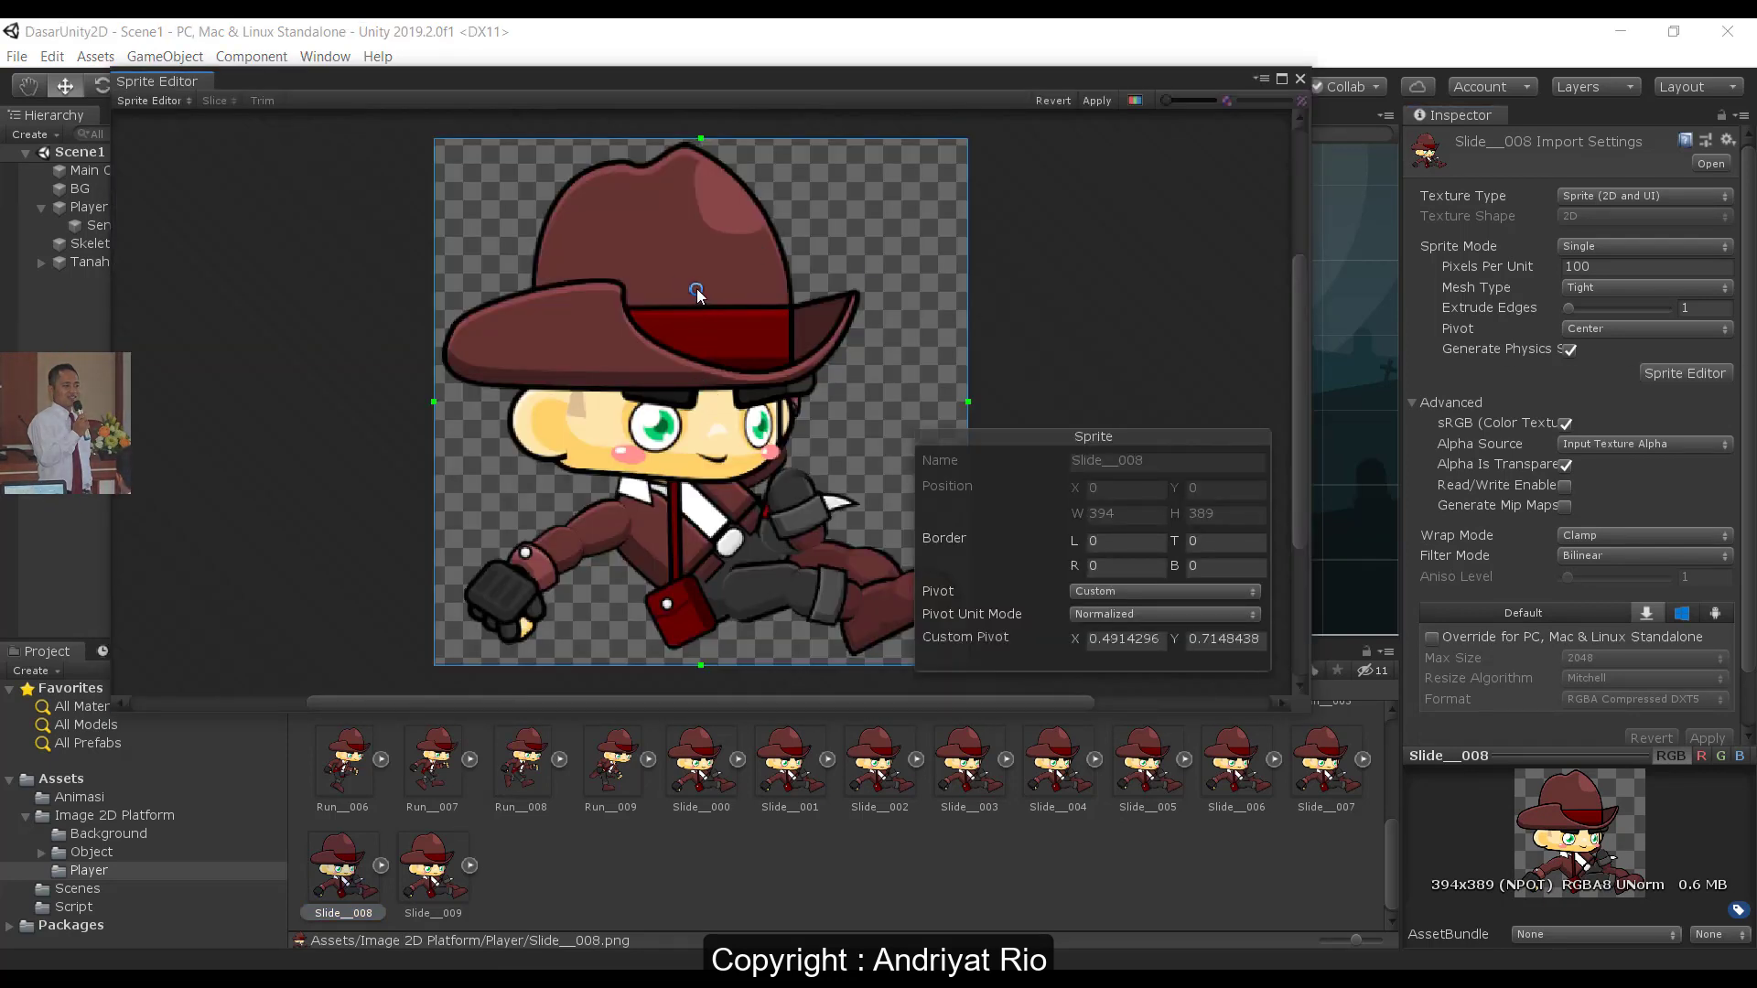
click(1299, 79)
click(934, 546)
- Move the Slide__009 sprite's pivot up onto the hat at about X 0.485, Y 0.704 and apply the import settings
click(449, 862)
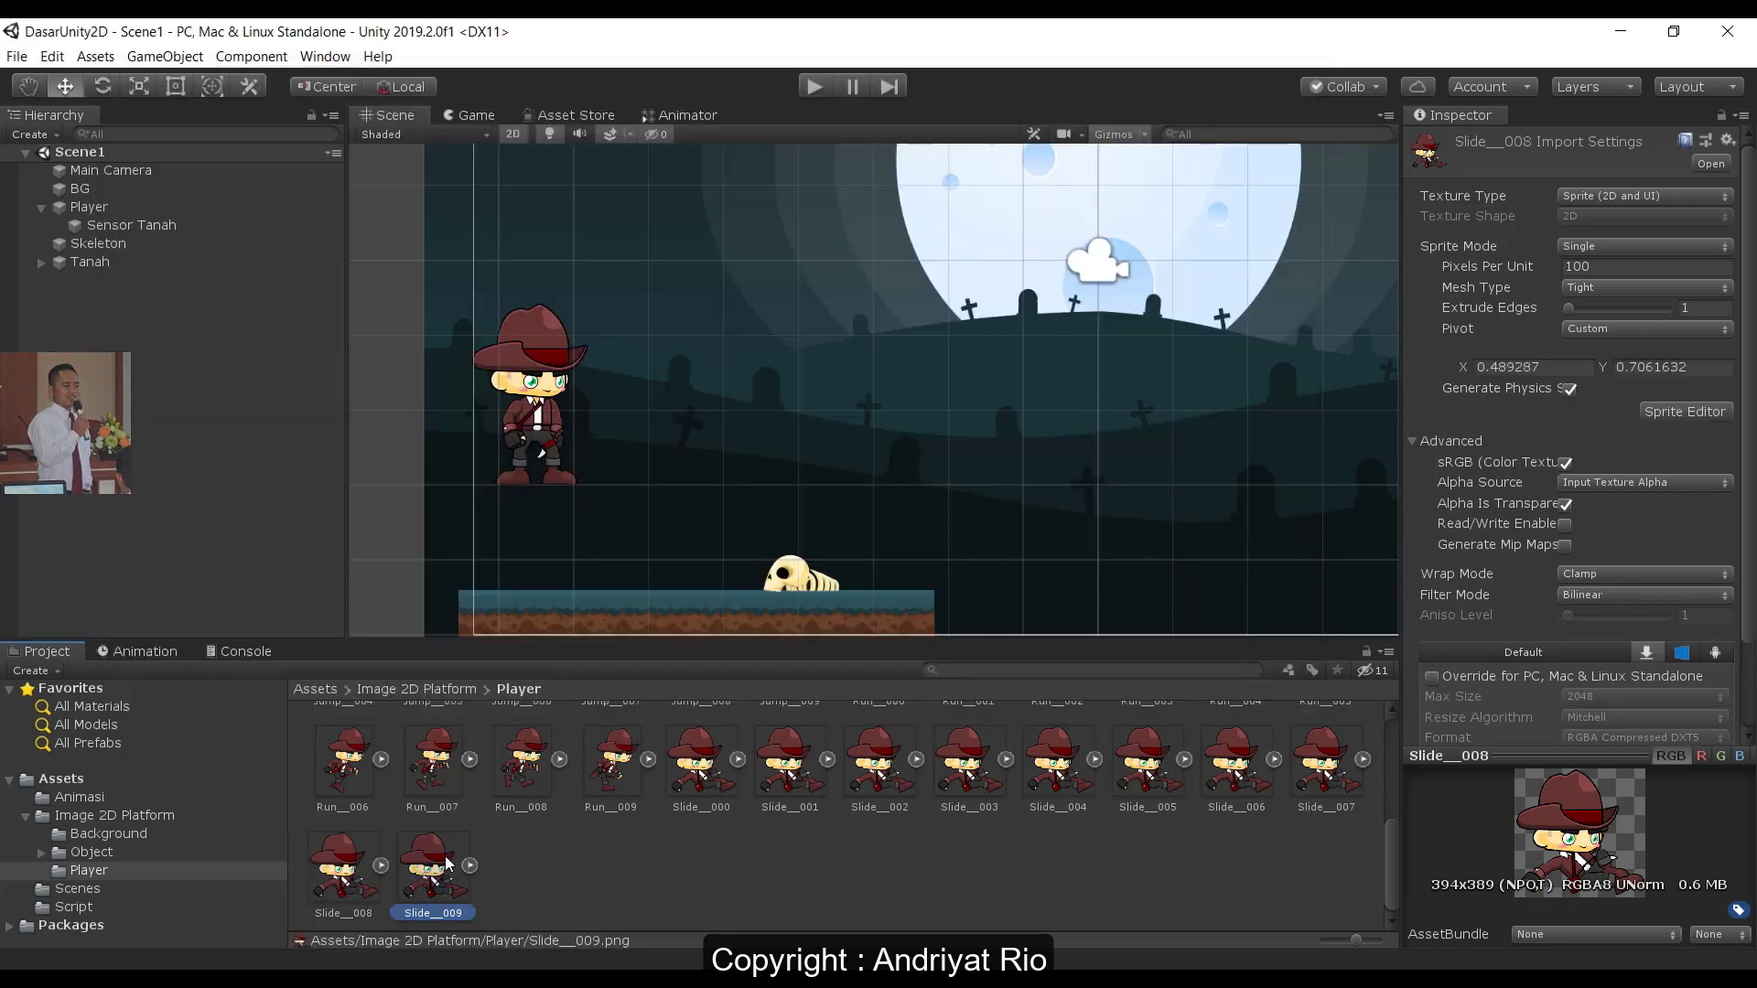
click(1702, 373)
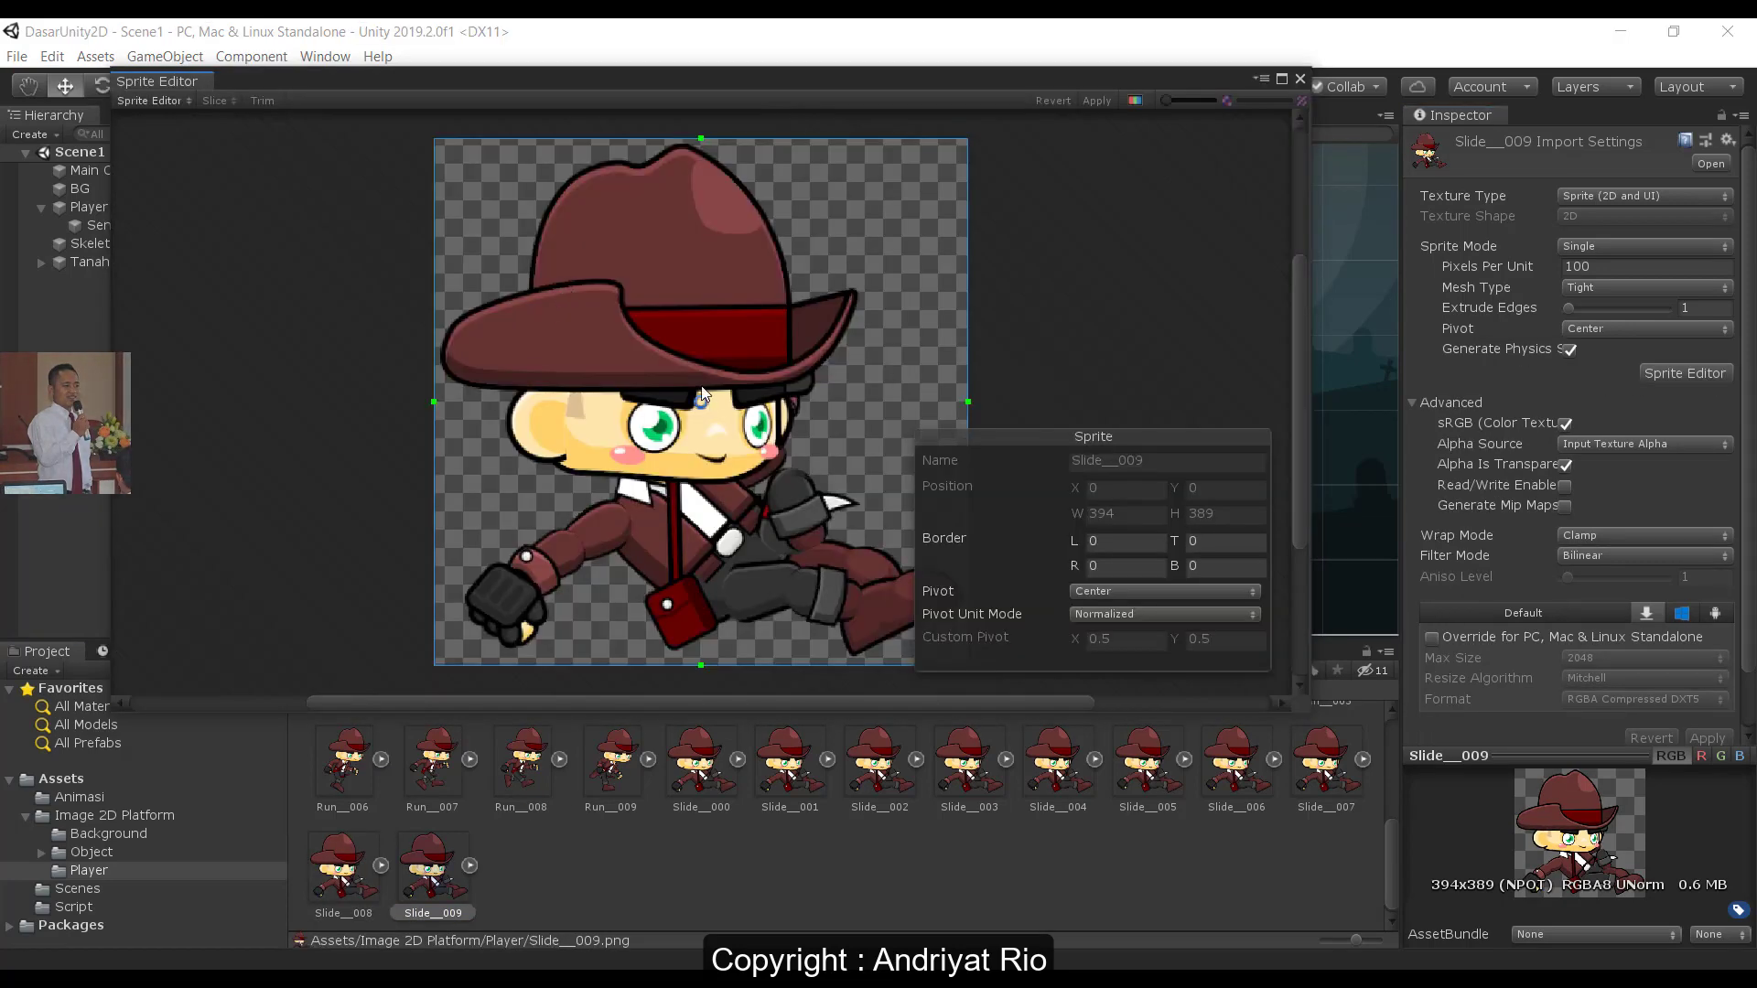
drag(699, 399, 700, 335)
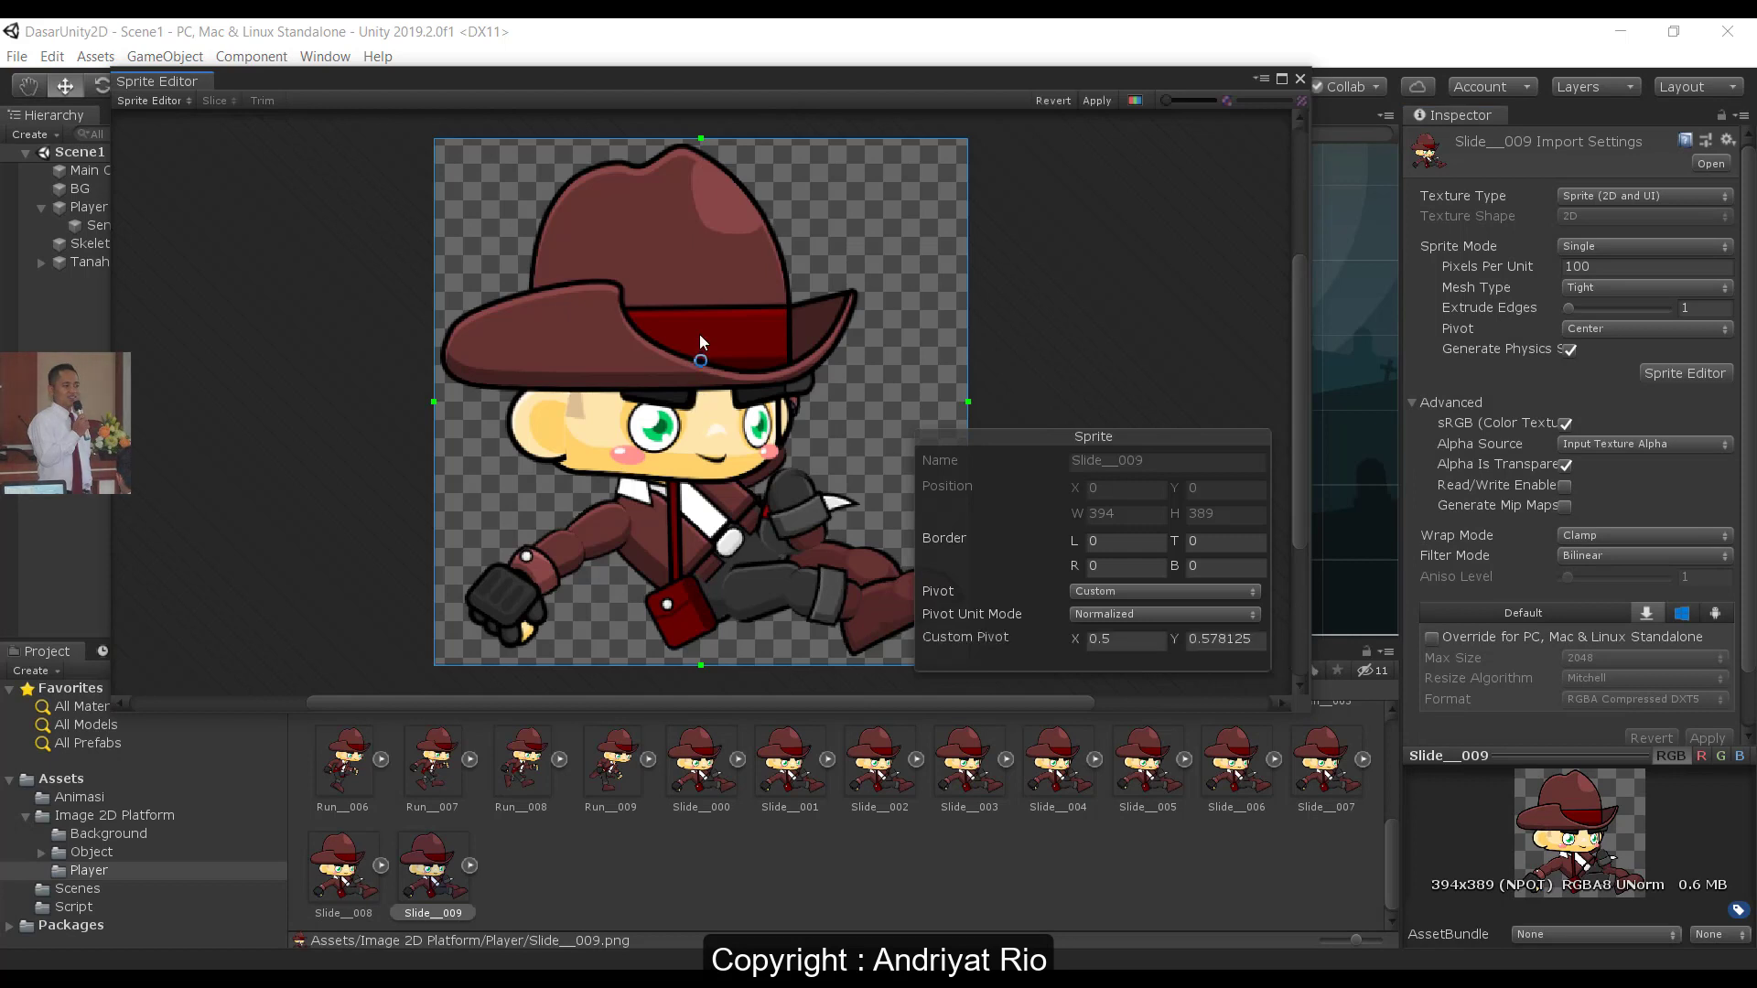
click(1299, 80)
click(919, 547)
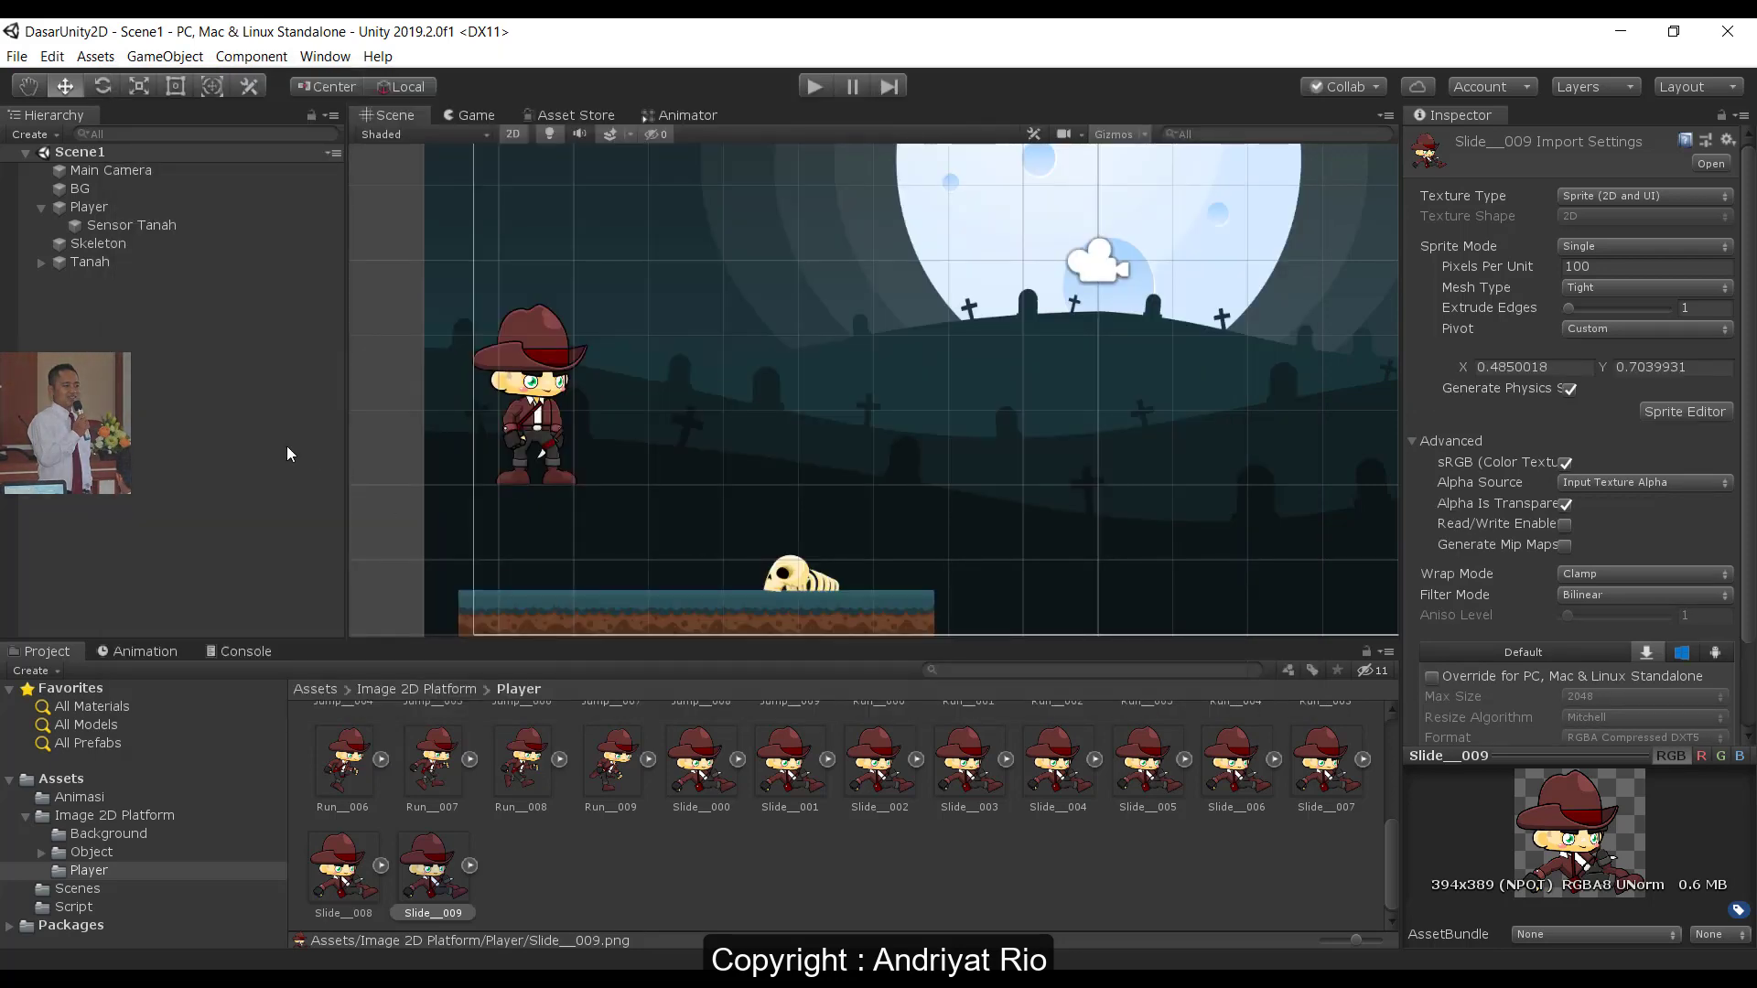
- Create a new animation clip for the Player and save it as Sliding.anim in the Assets/Animasi folder
click(134, 648)
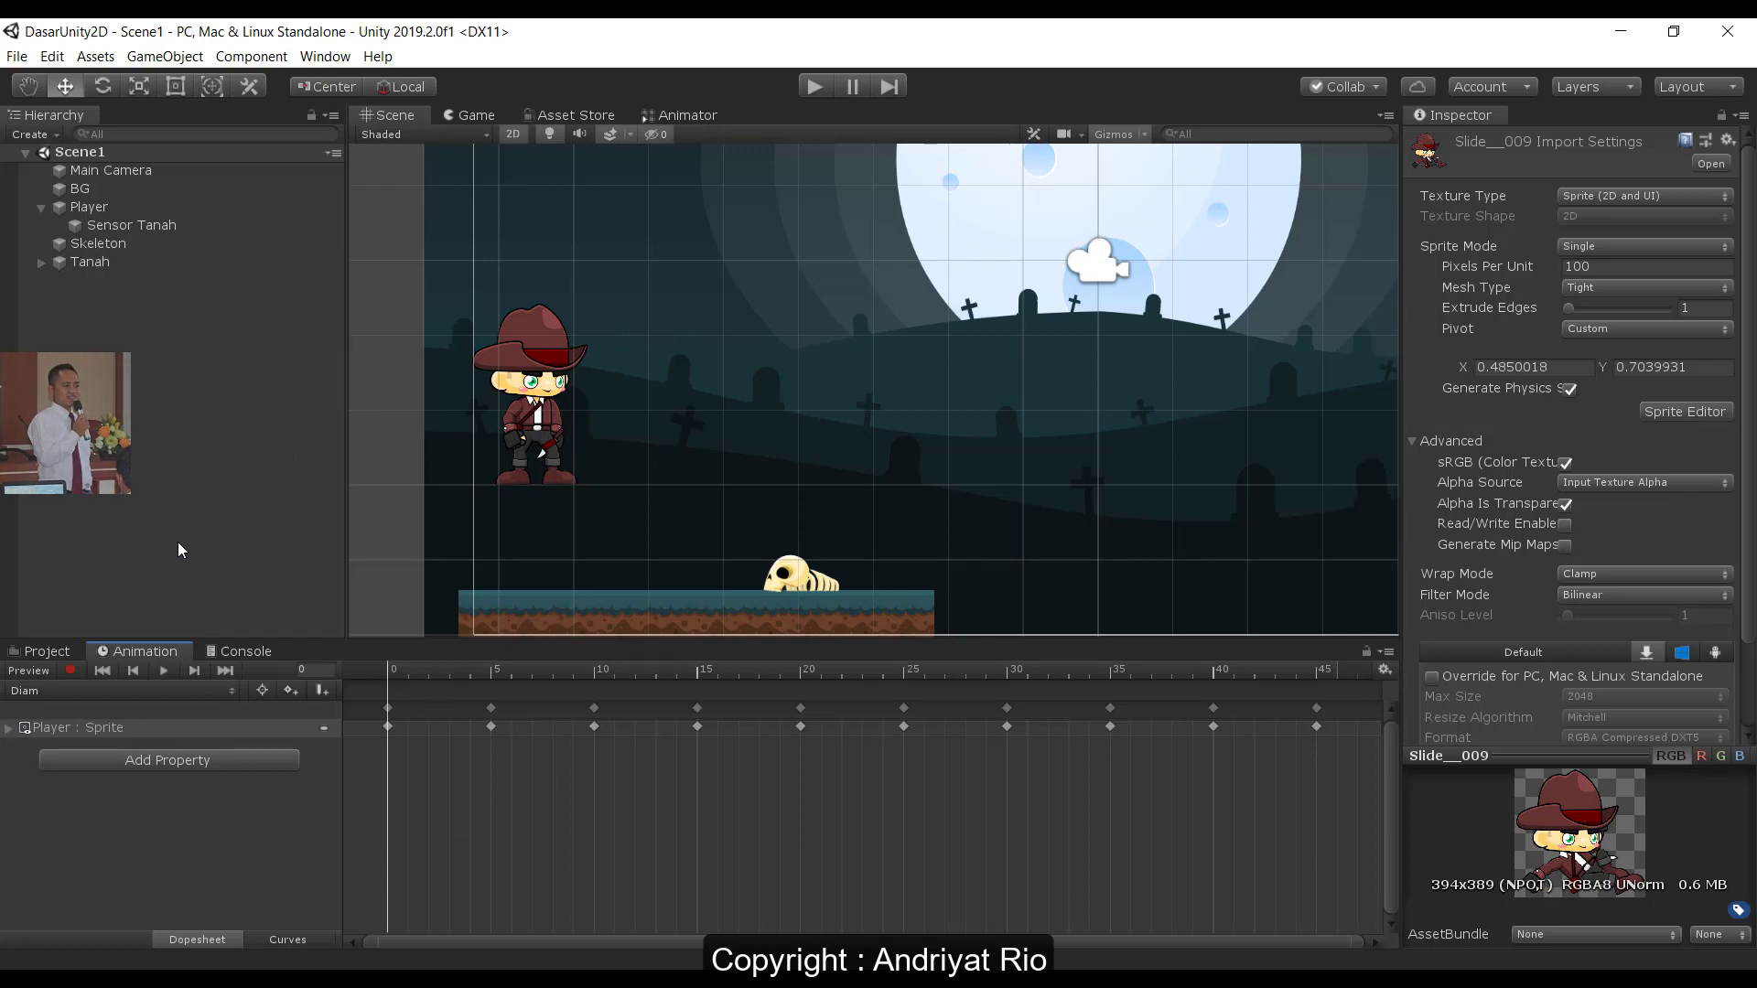
click(190, 690)
click(129, 788)
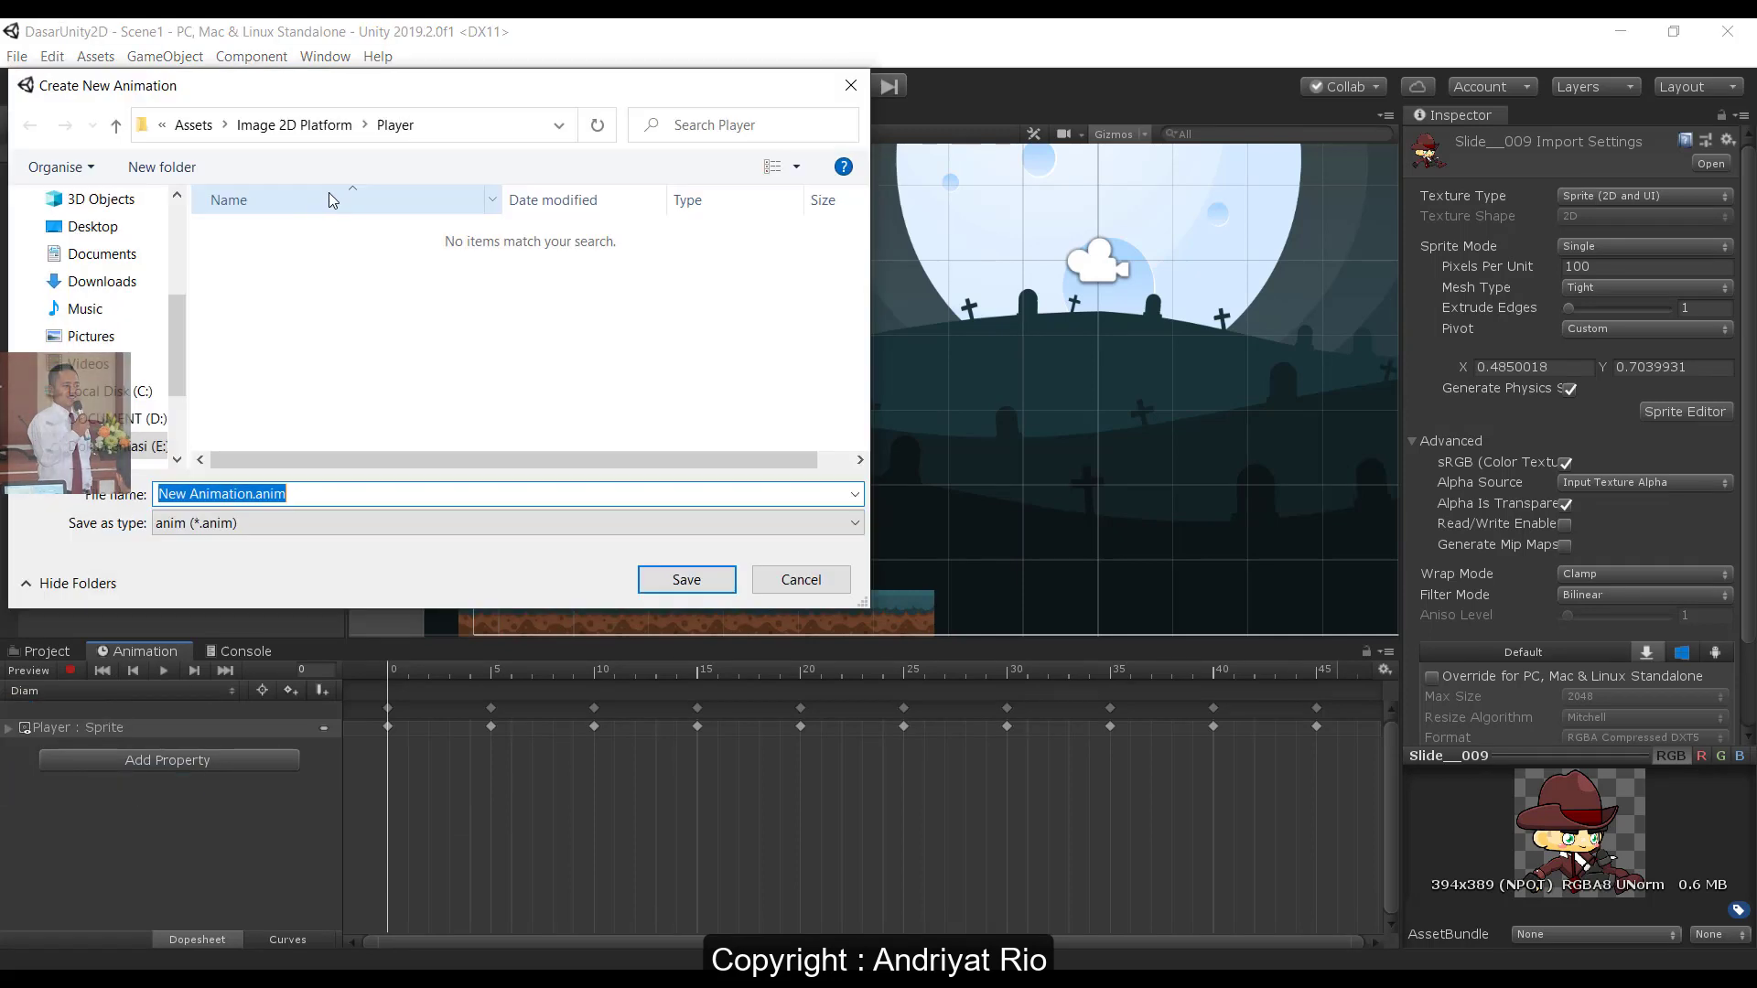
click(317, 128)
click(302, 125)
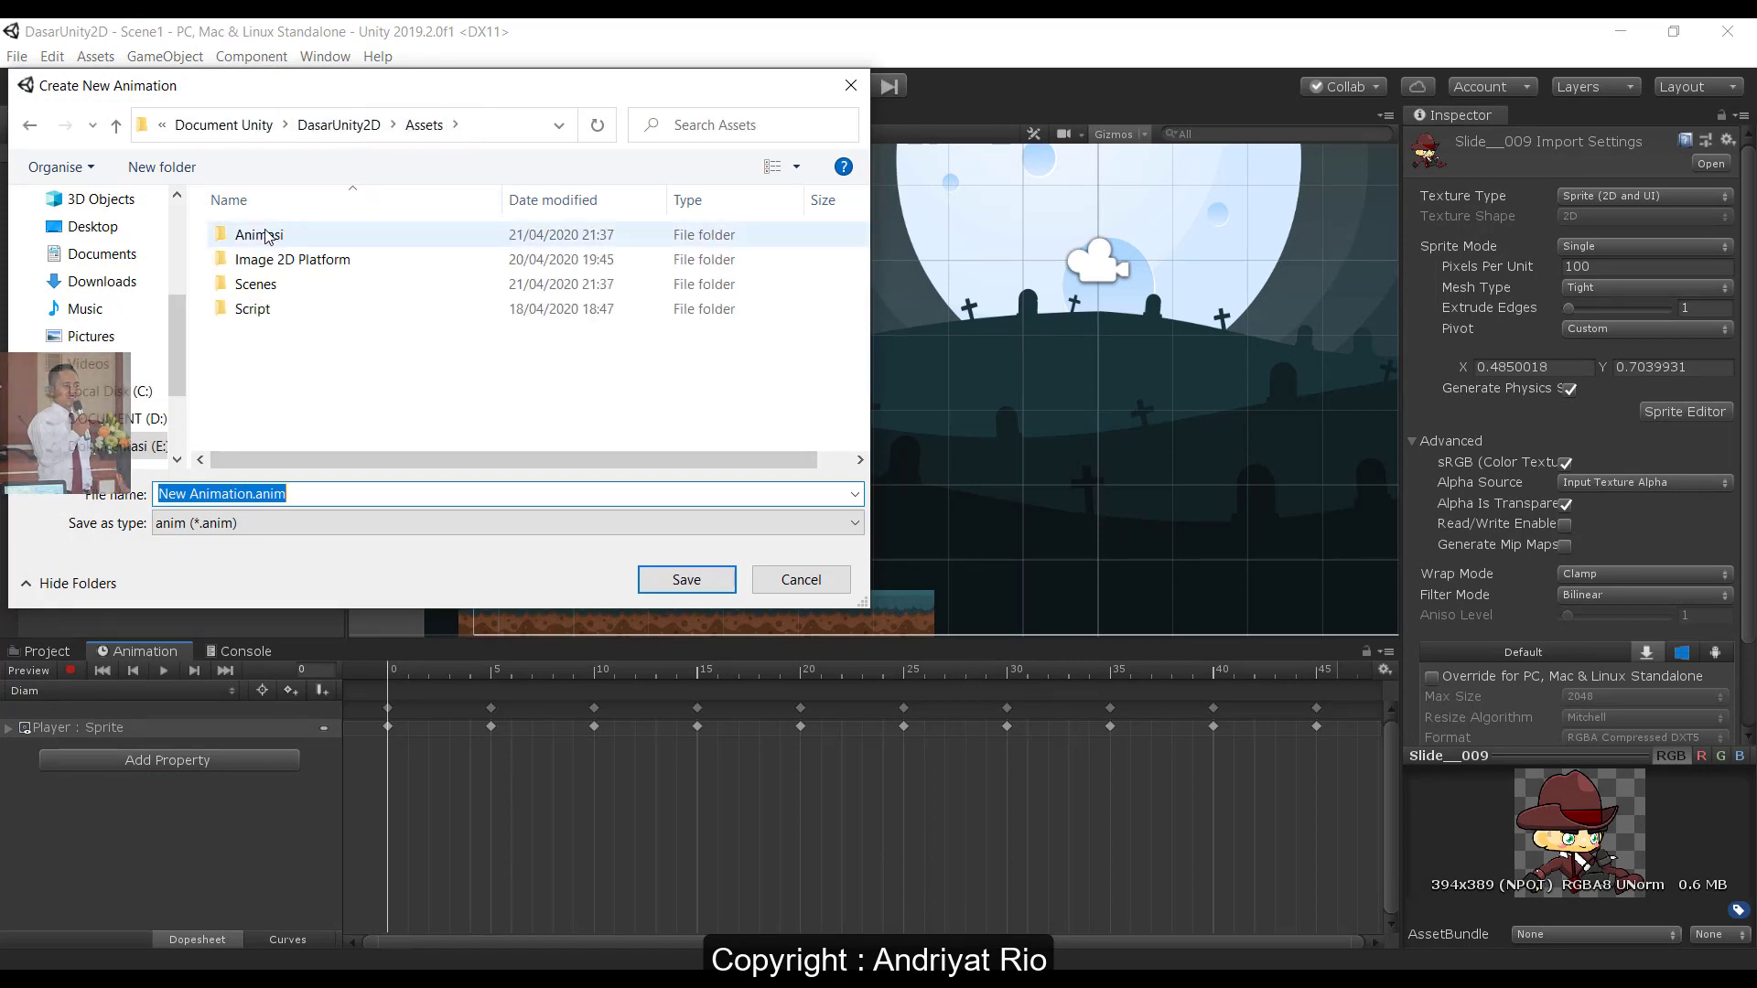
double_click(261, 234)
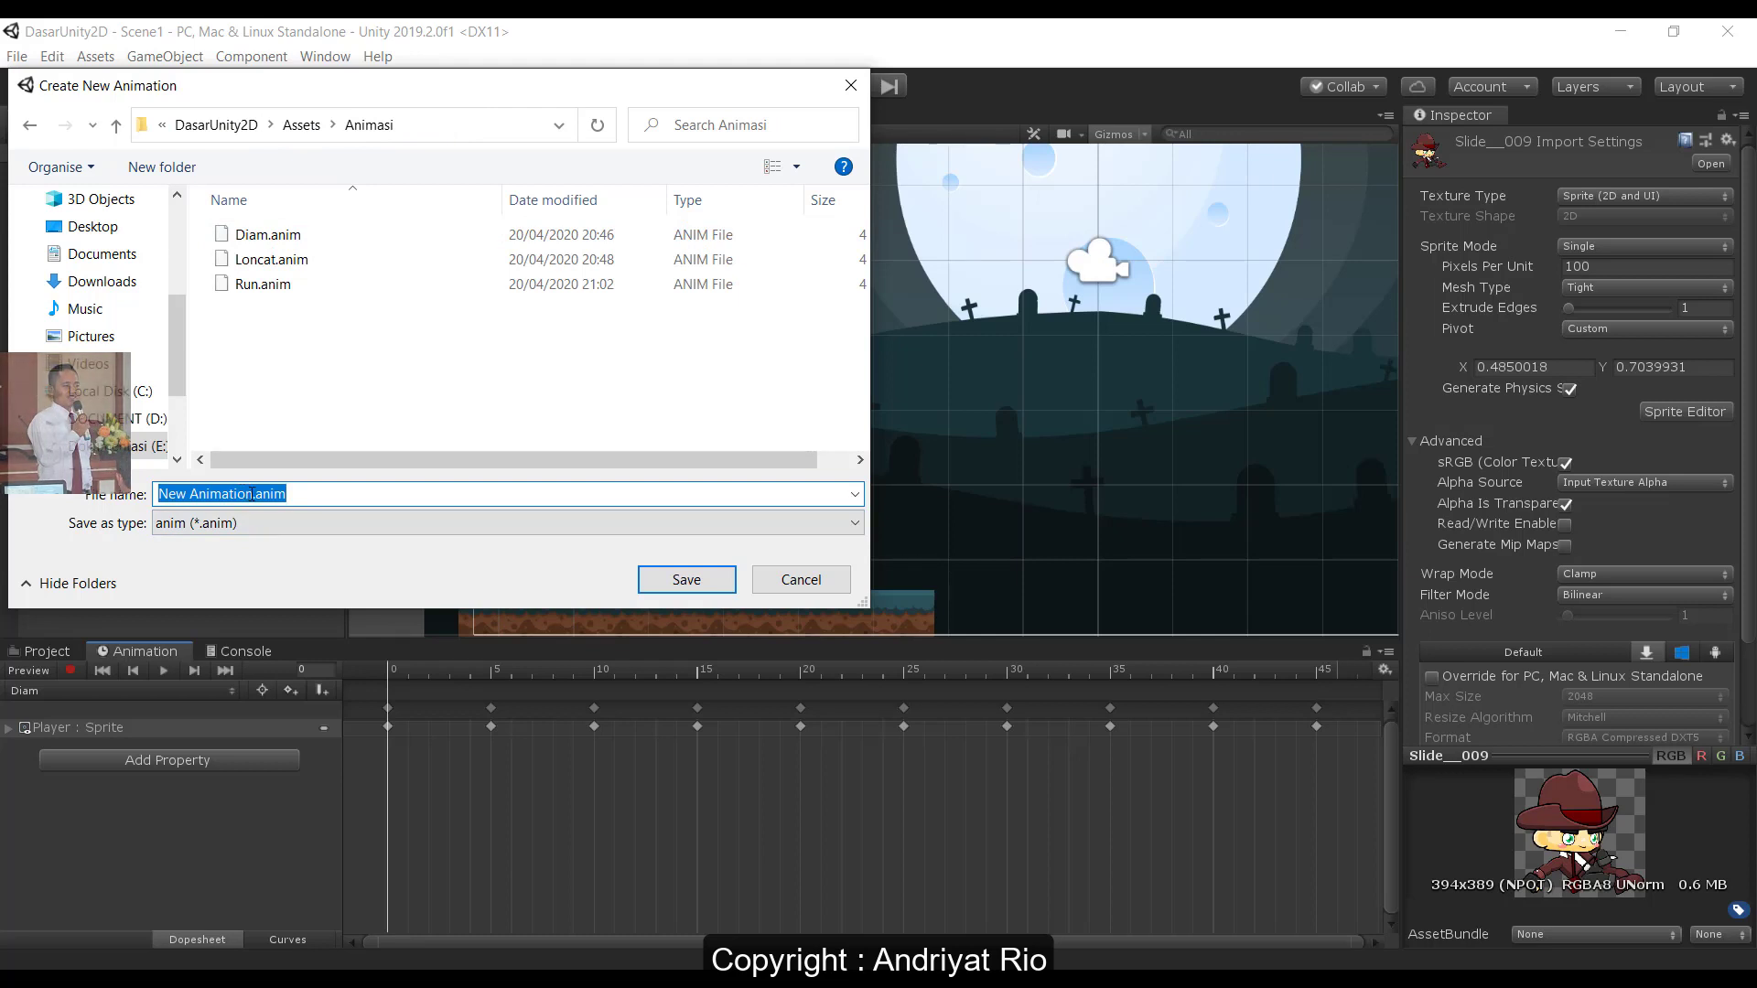
drag(253, 494, 152, 494)
text(Sliding)
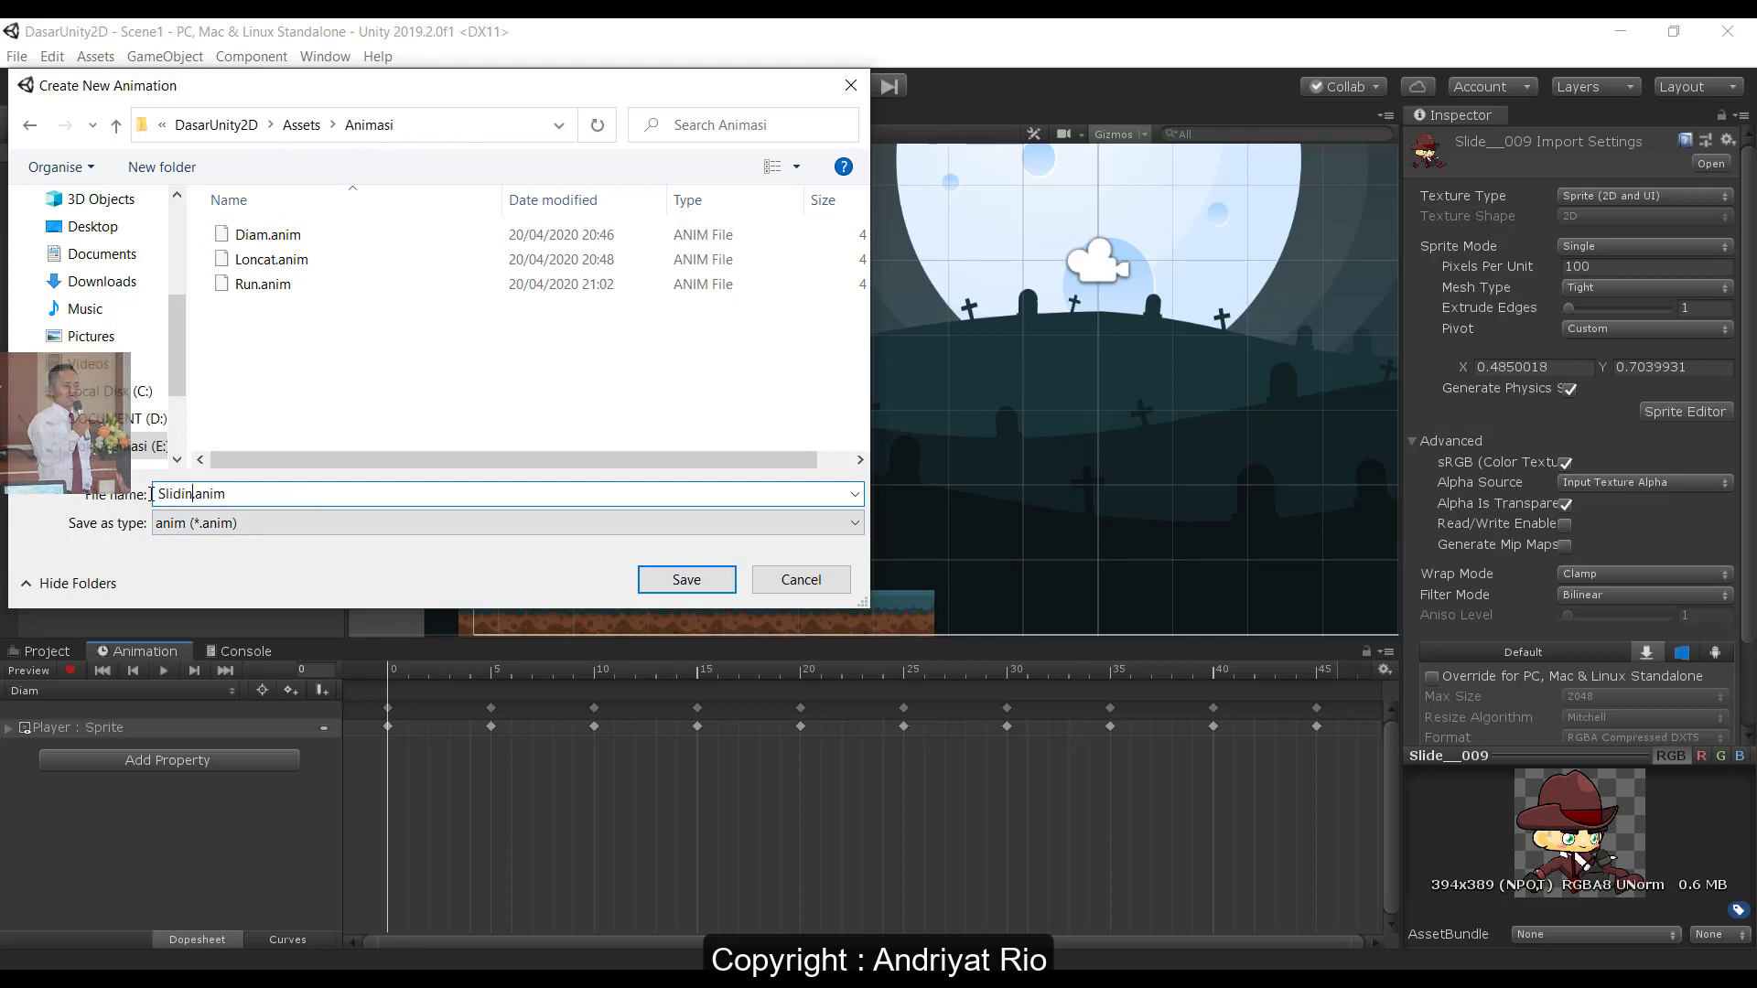
key(BackSpace)
key(BackSpace)
text(ng)
click(685, 581)
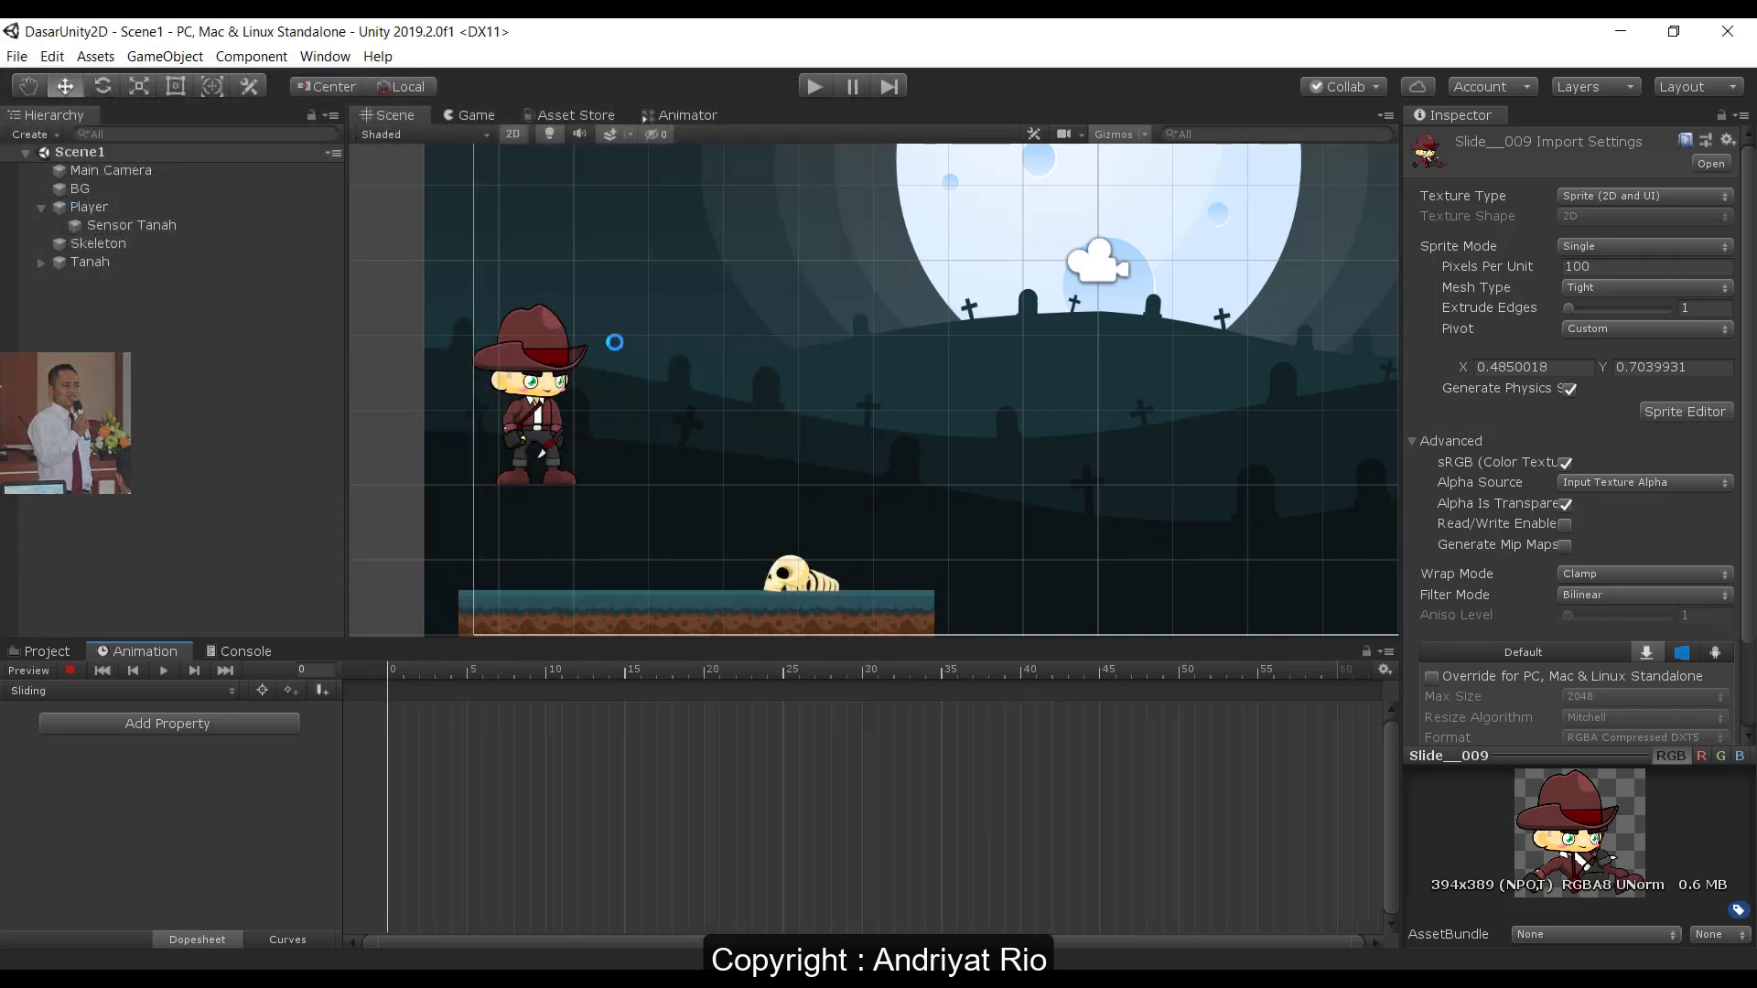
- Start recording the Sliding clip and keyframe the Player's sprite as Idle__001 at frame 5
click(71, 669)
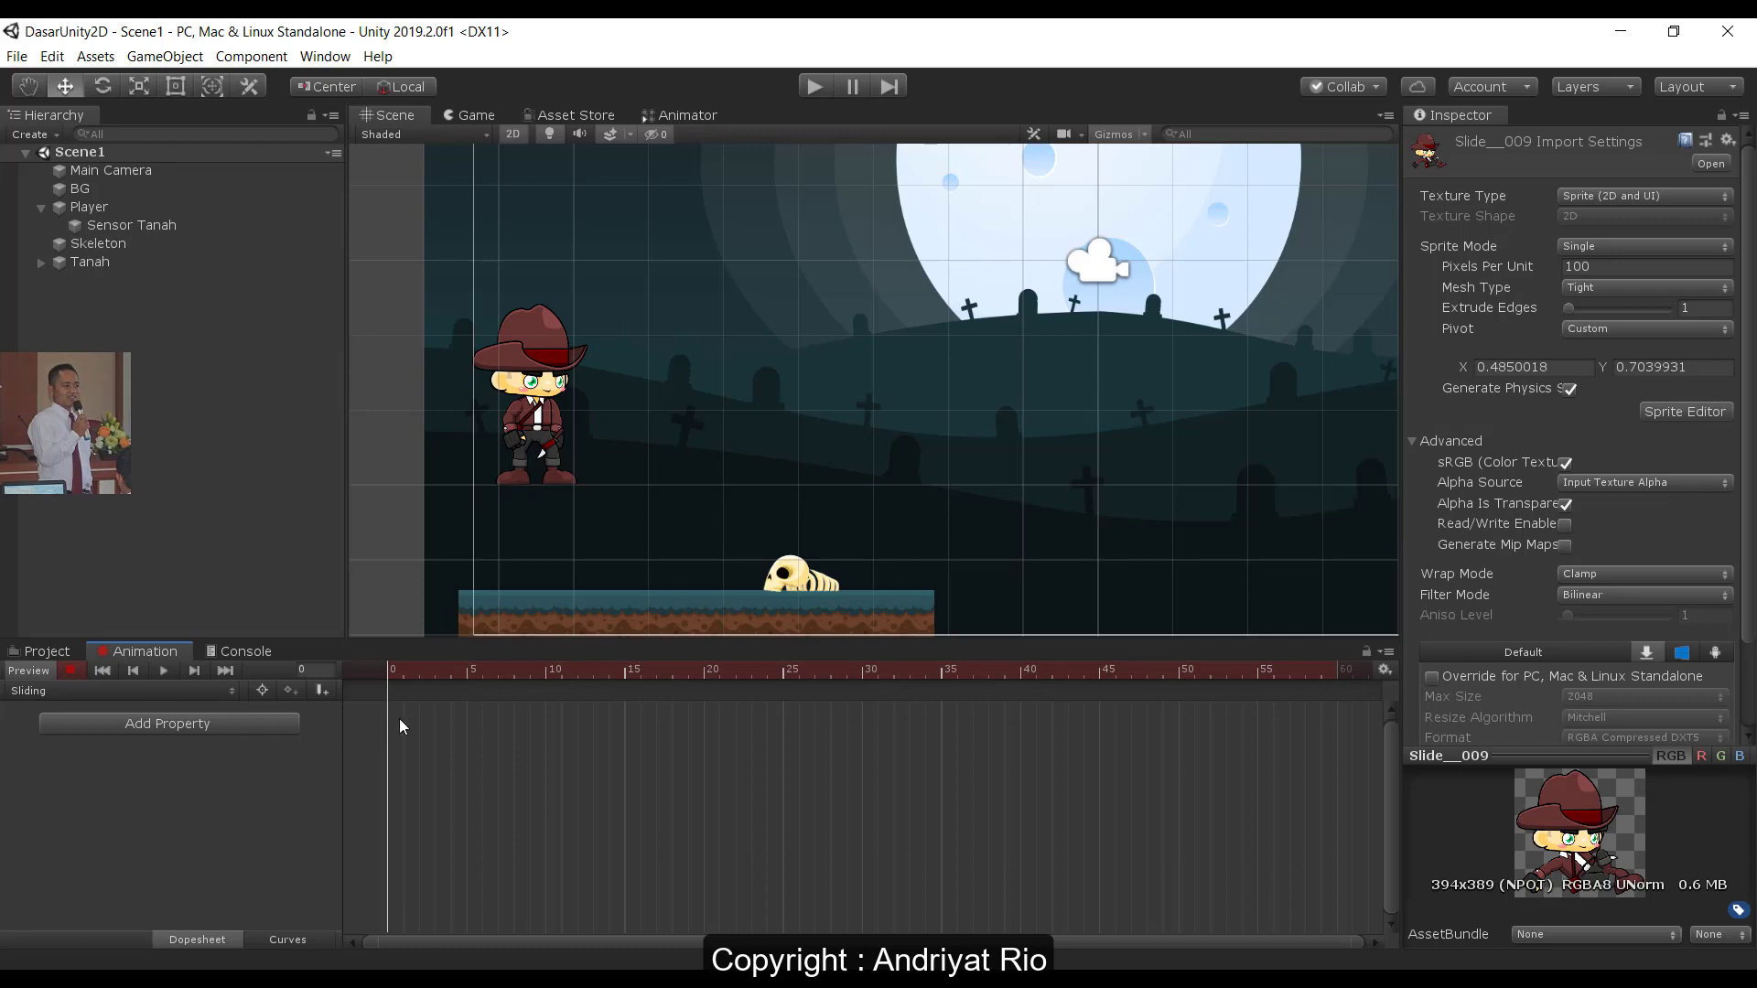
click(309, 670)
text(5)
key(Return)
click(96, 208)
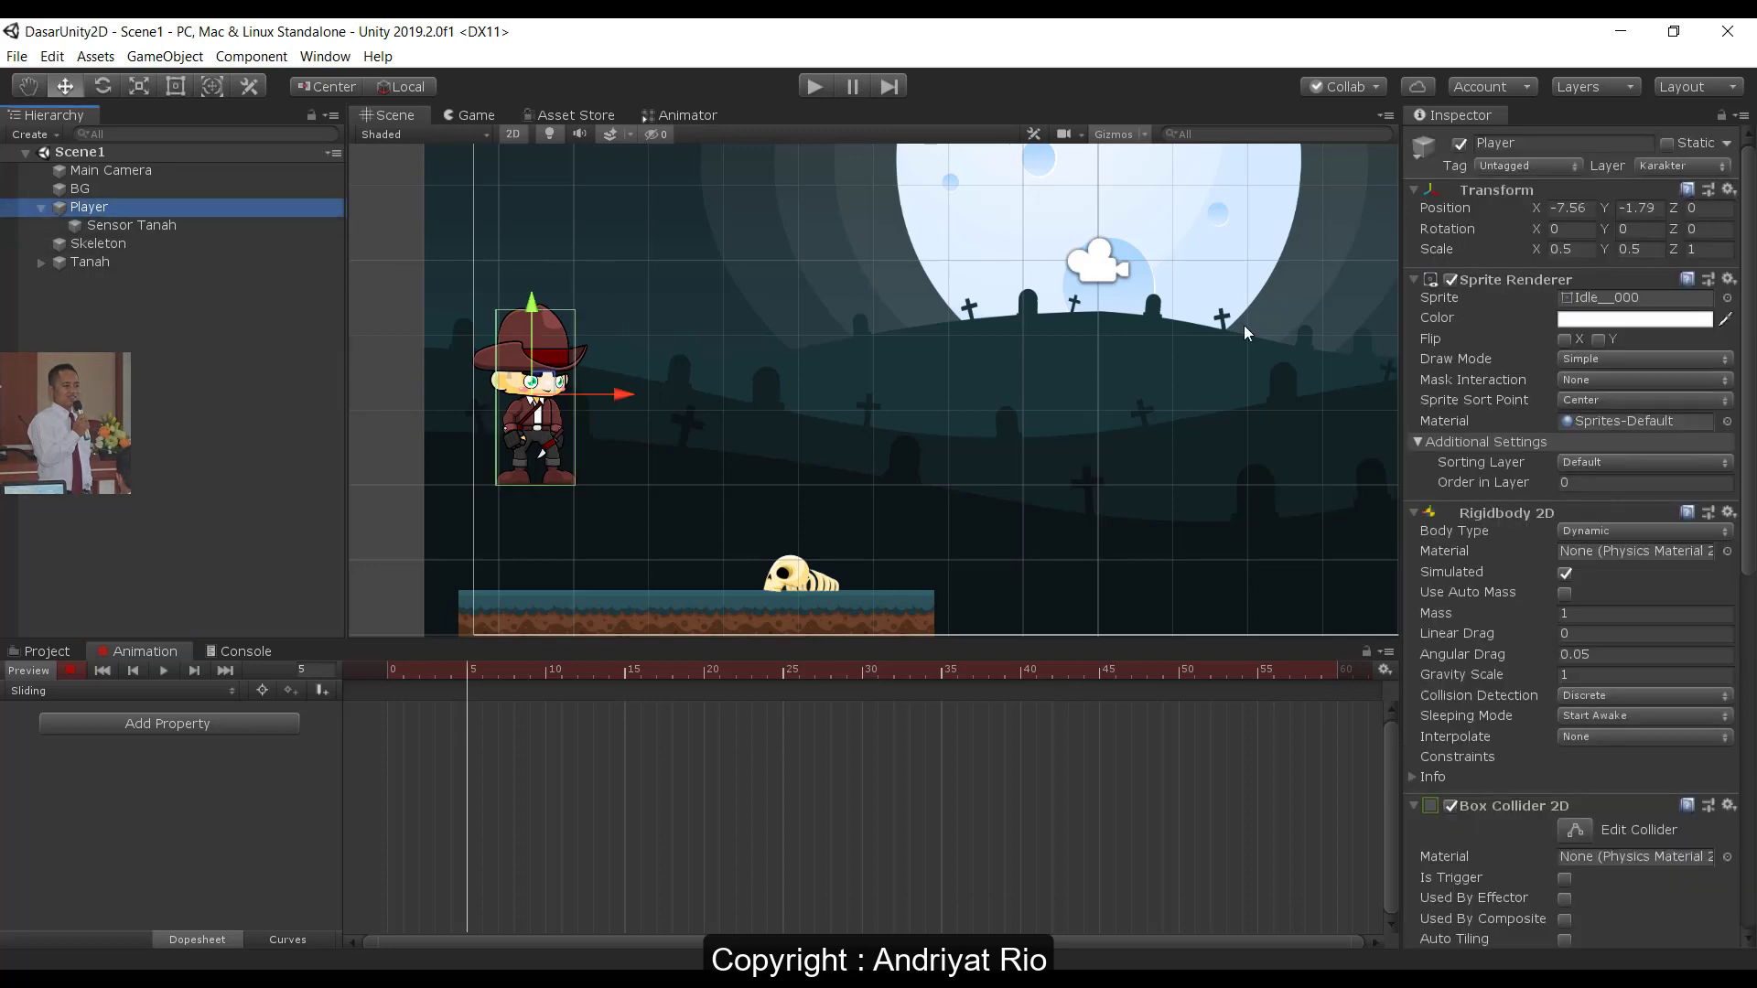
click(1726, 298)
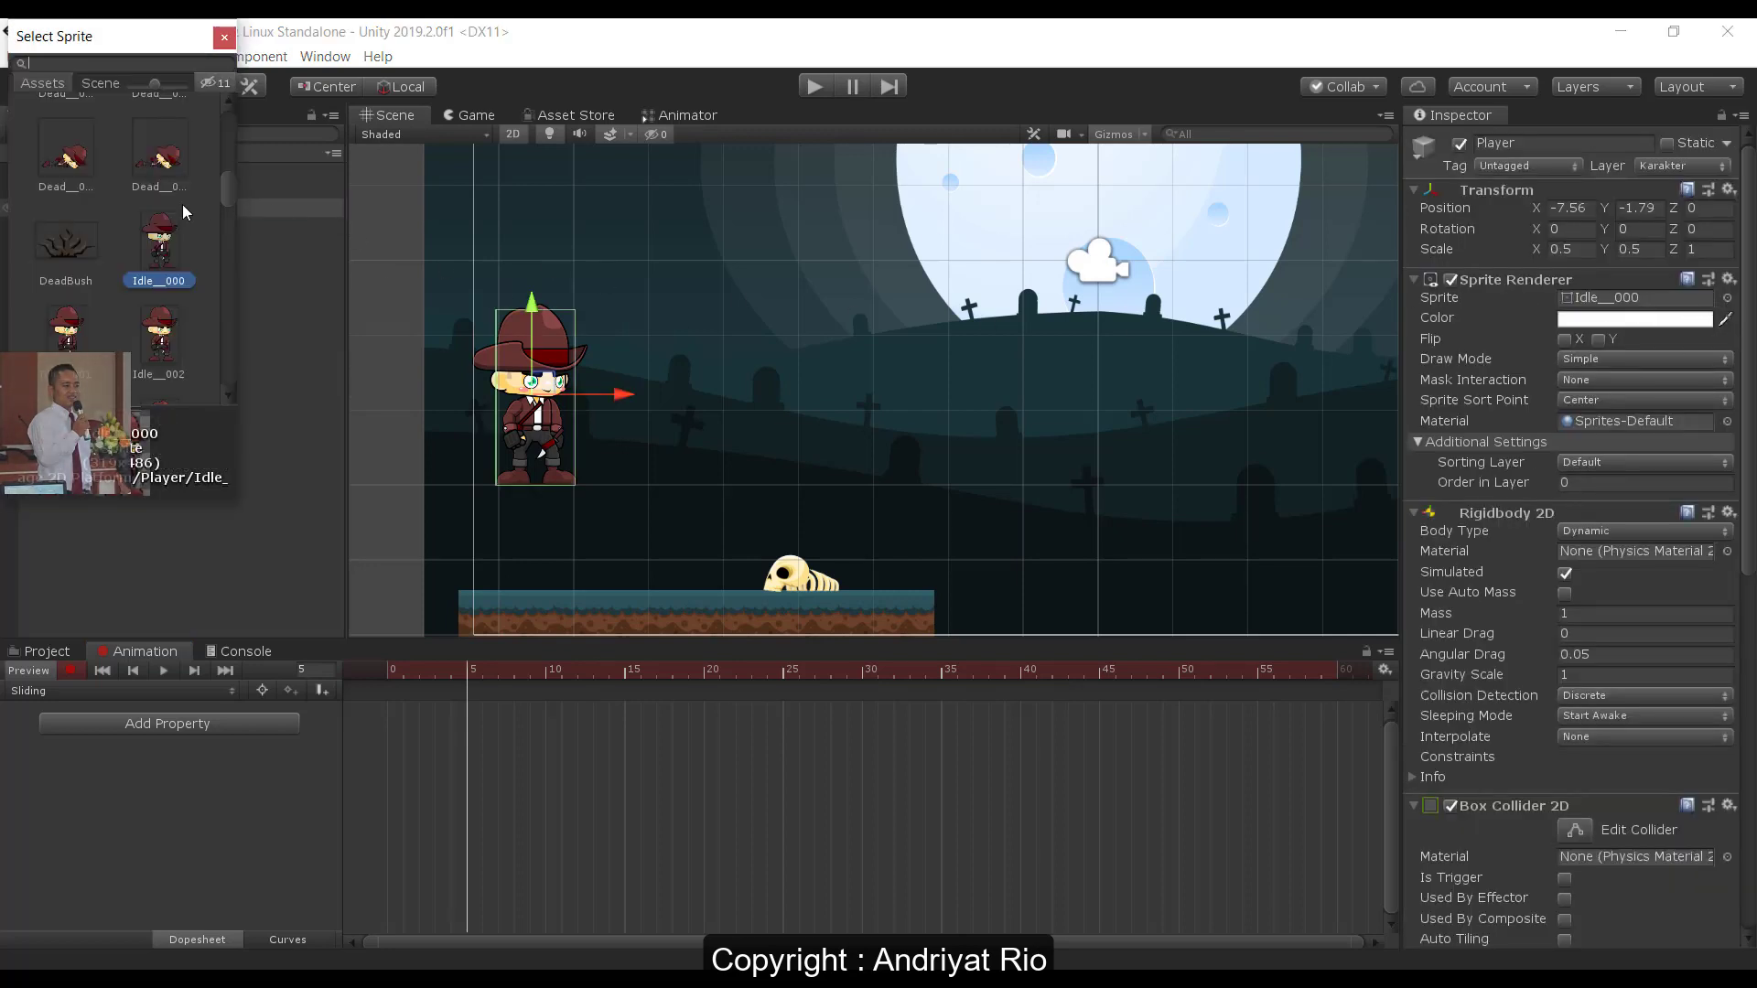
double_click(66, 332)
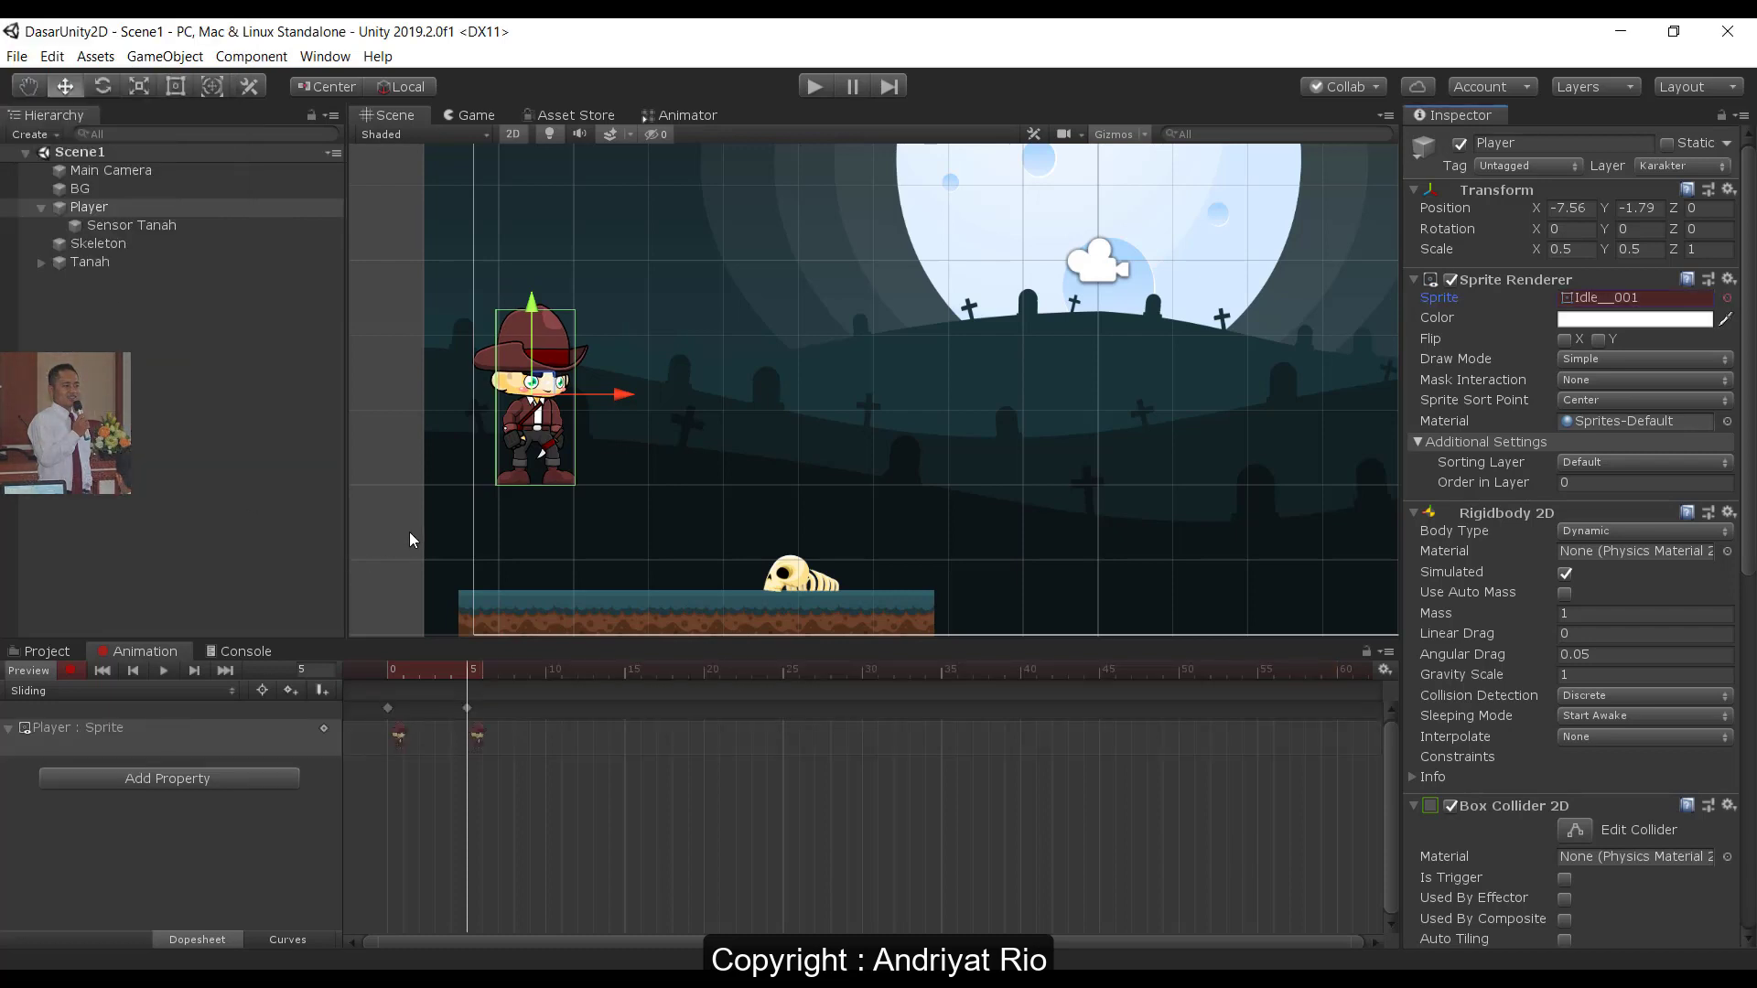
- Replace the Player's sprite at frame 5 with Slide__000
click(315, 672)
key(Return)
click(1727, 297)
scroll(148, 297, down, 10)
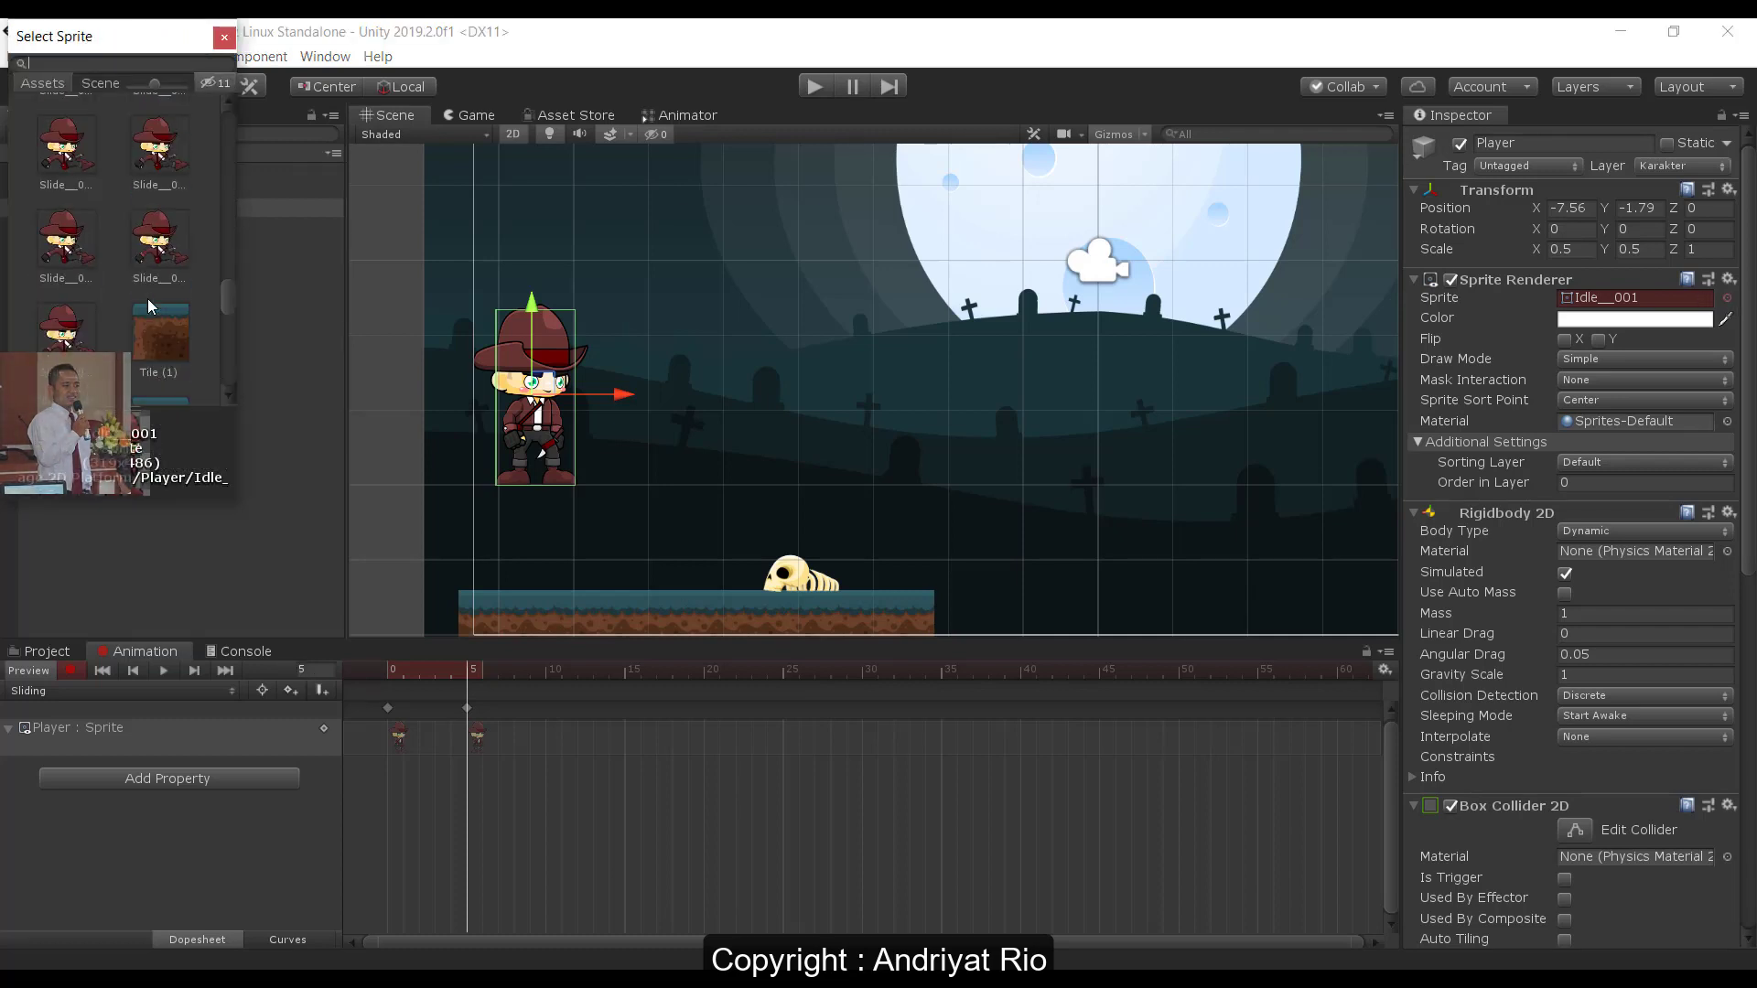
scroll(148, 298, up, 5)
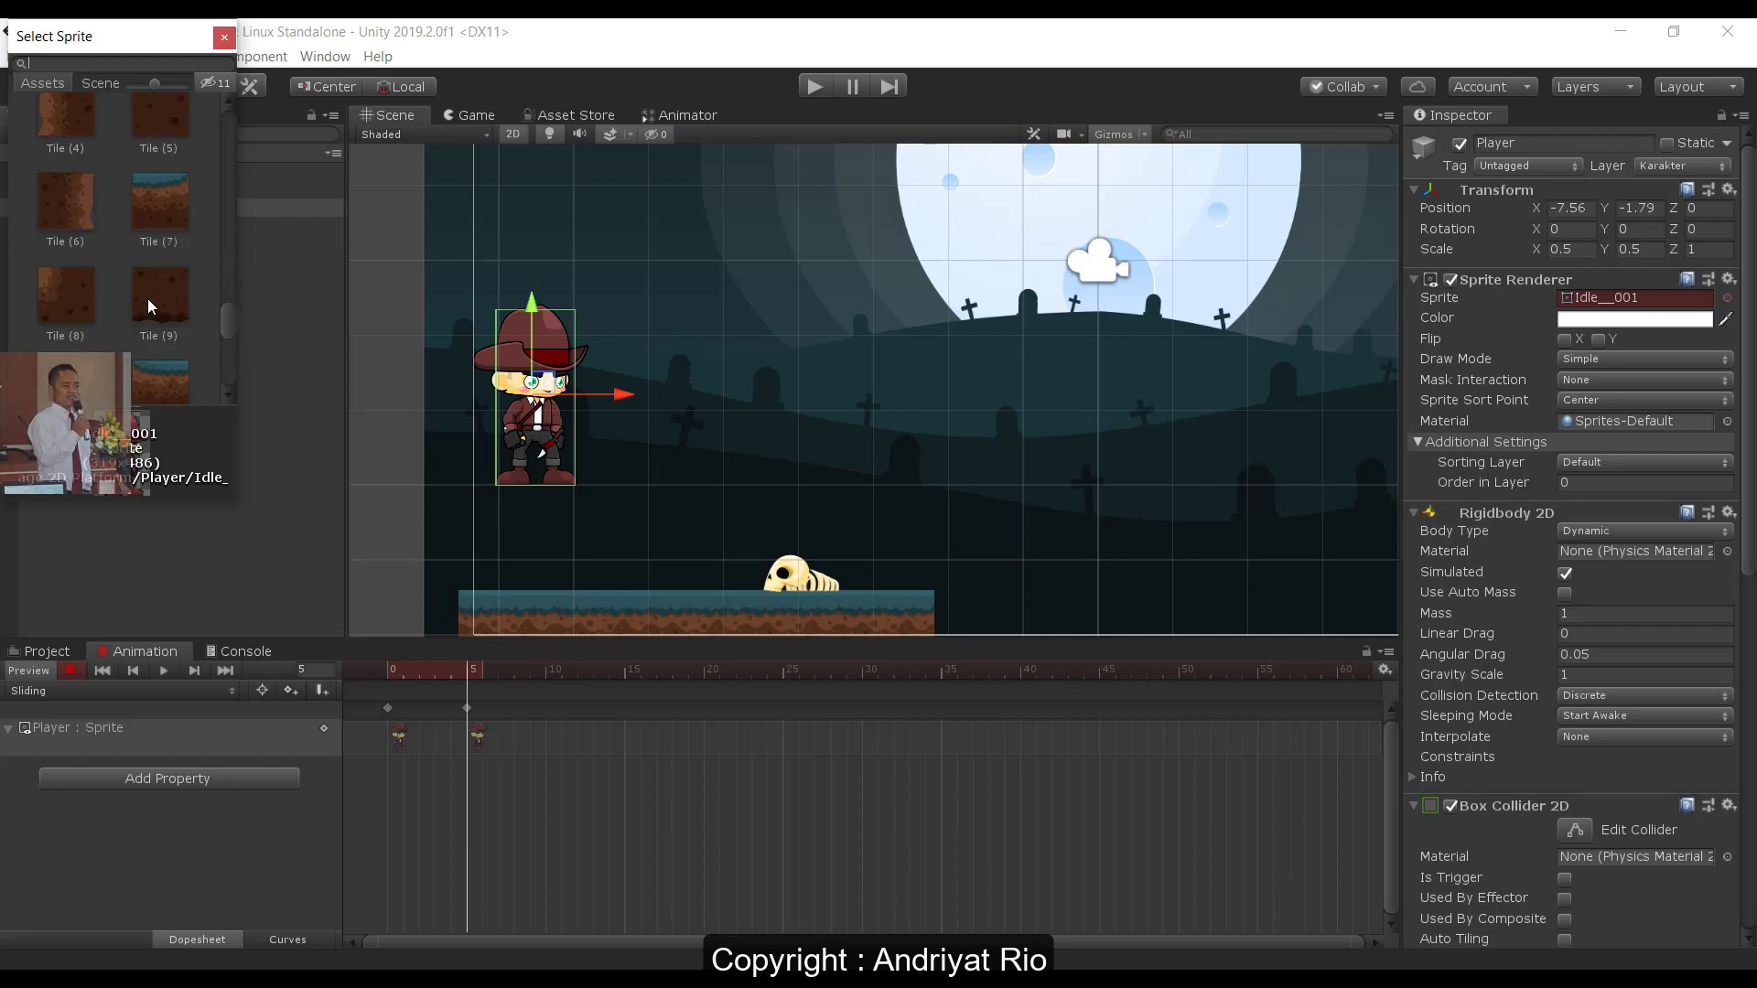
scroll(146, 299, up, 5)
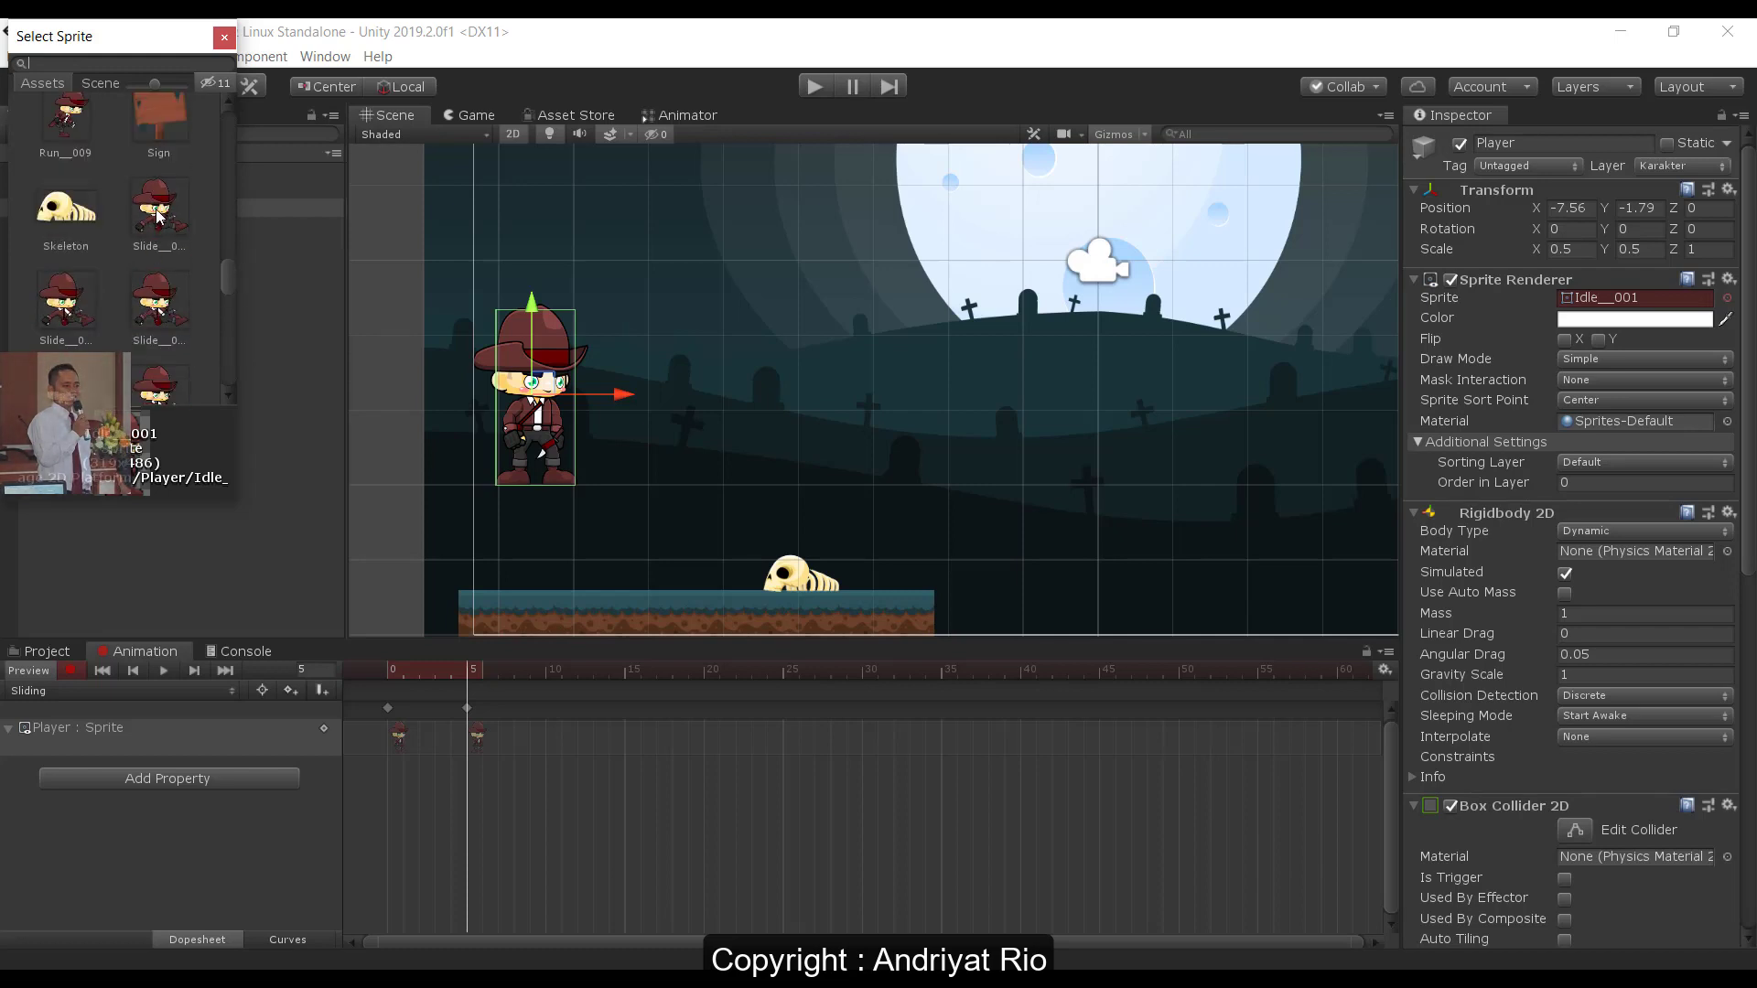
double_click(156, 209)
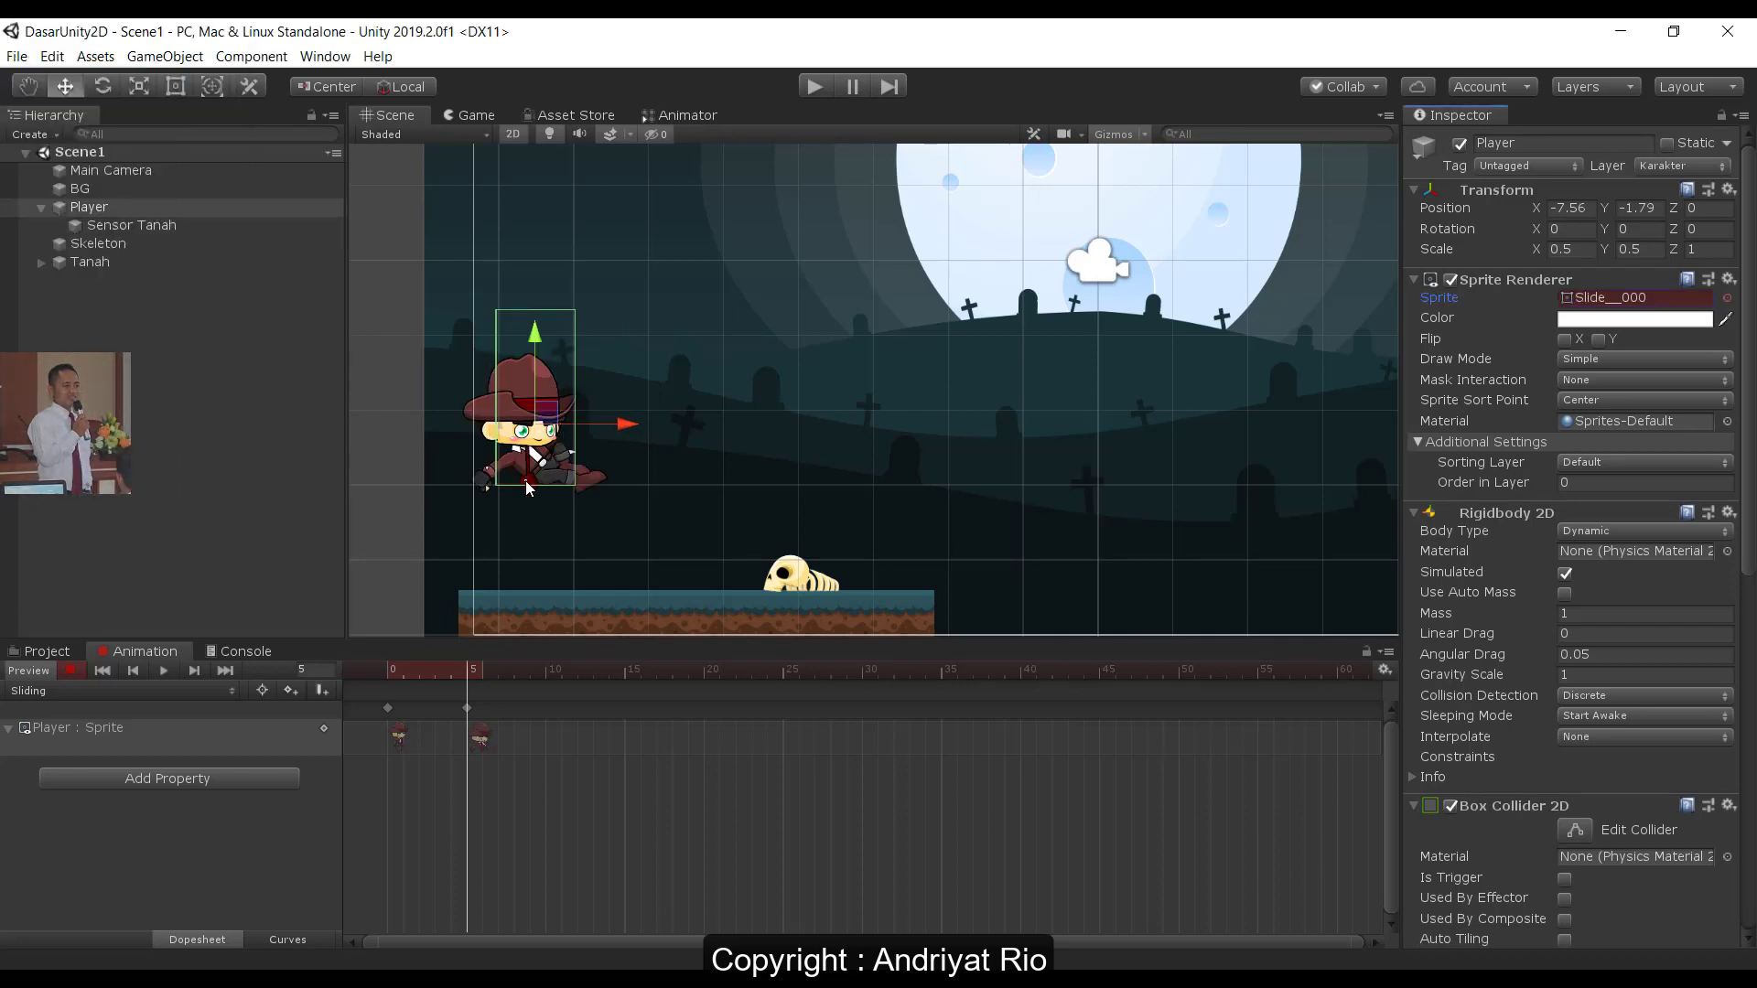
click(131, 227)
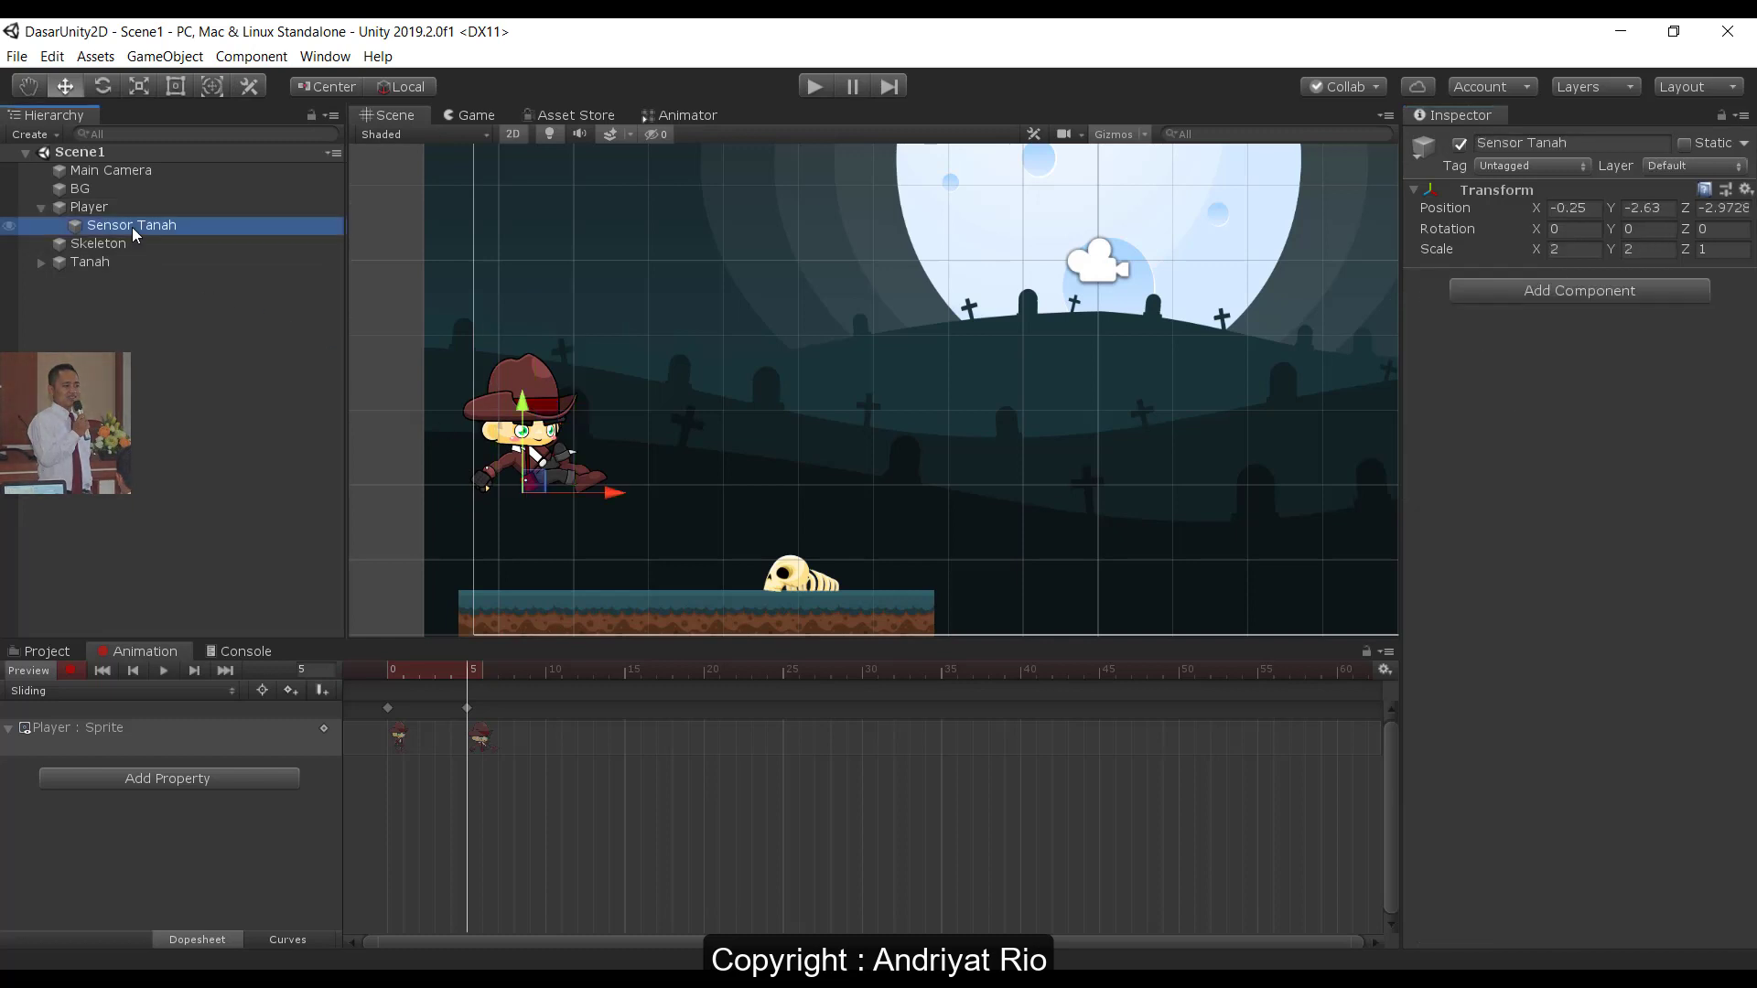
click(95, 207)
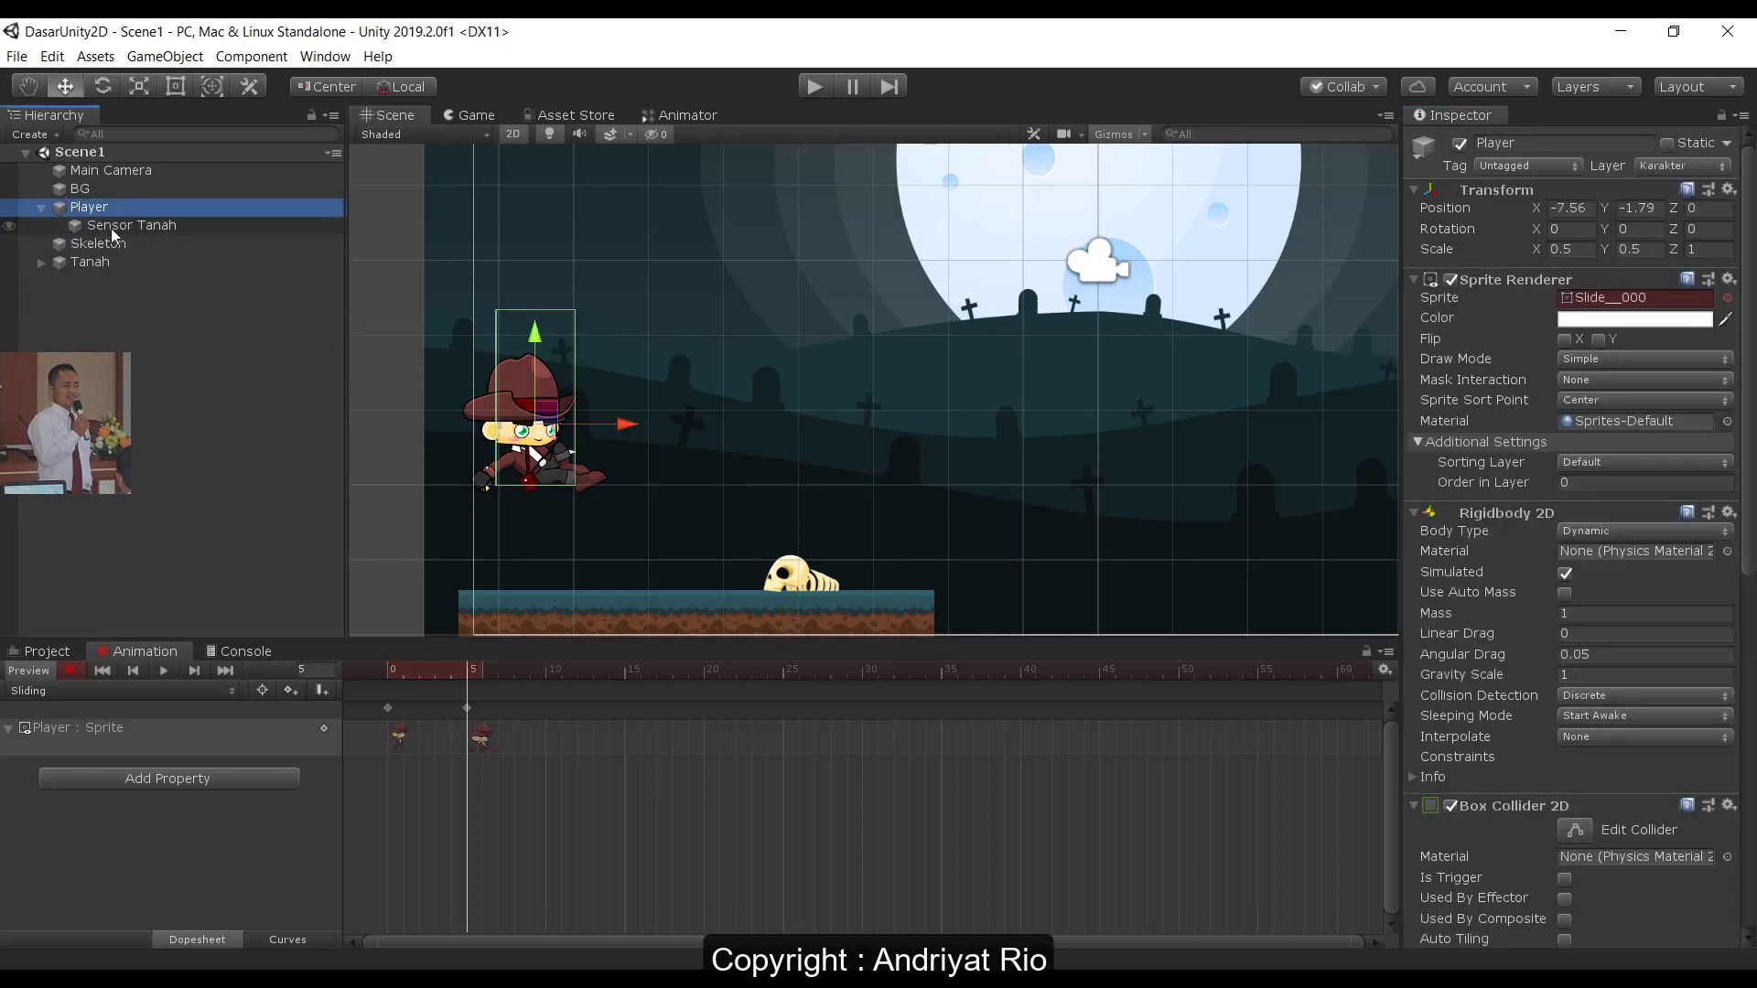
click(112, 229)
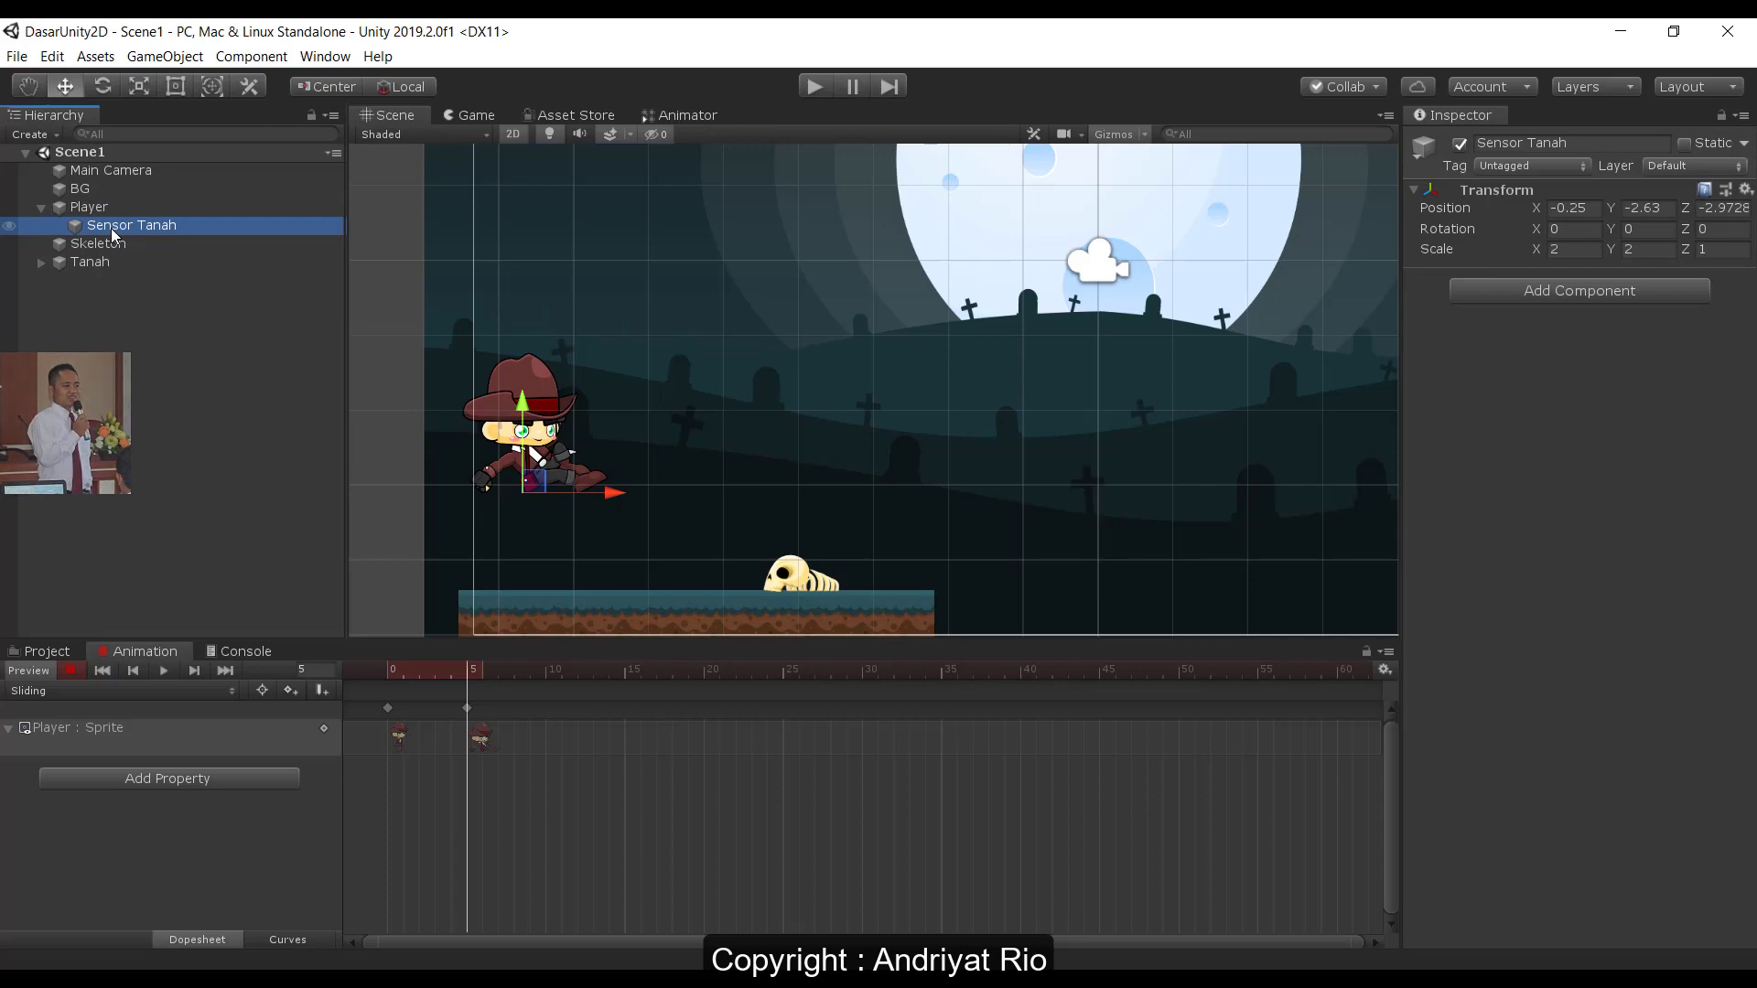
click(79, 209)
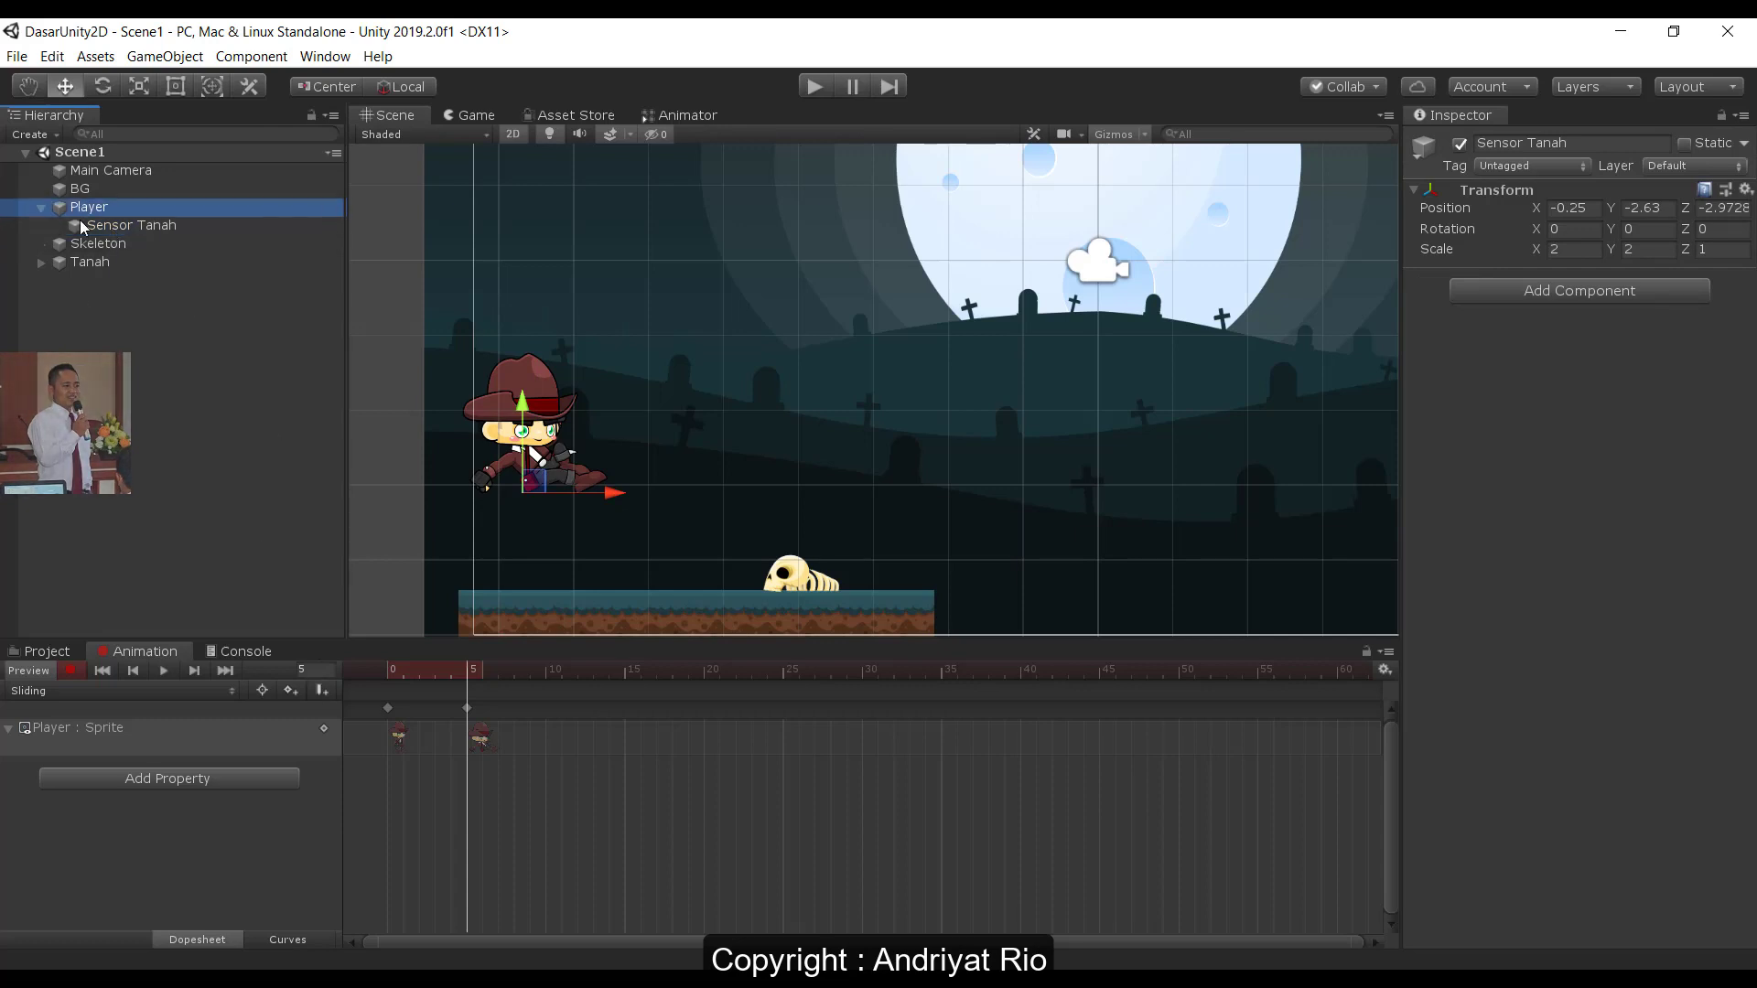
- Keyframe the Player's sprite as Slide__001 at frame 10 of the Sliding clip
click(311, 666)
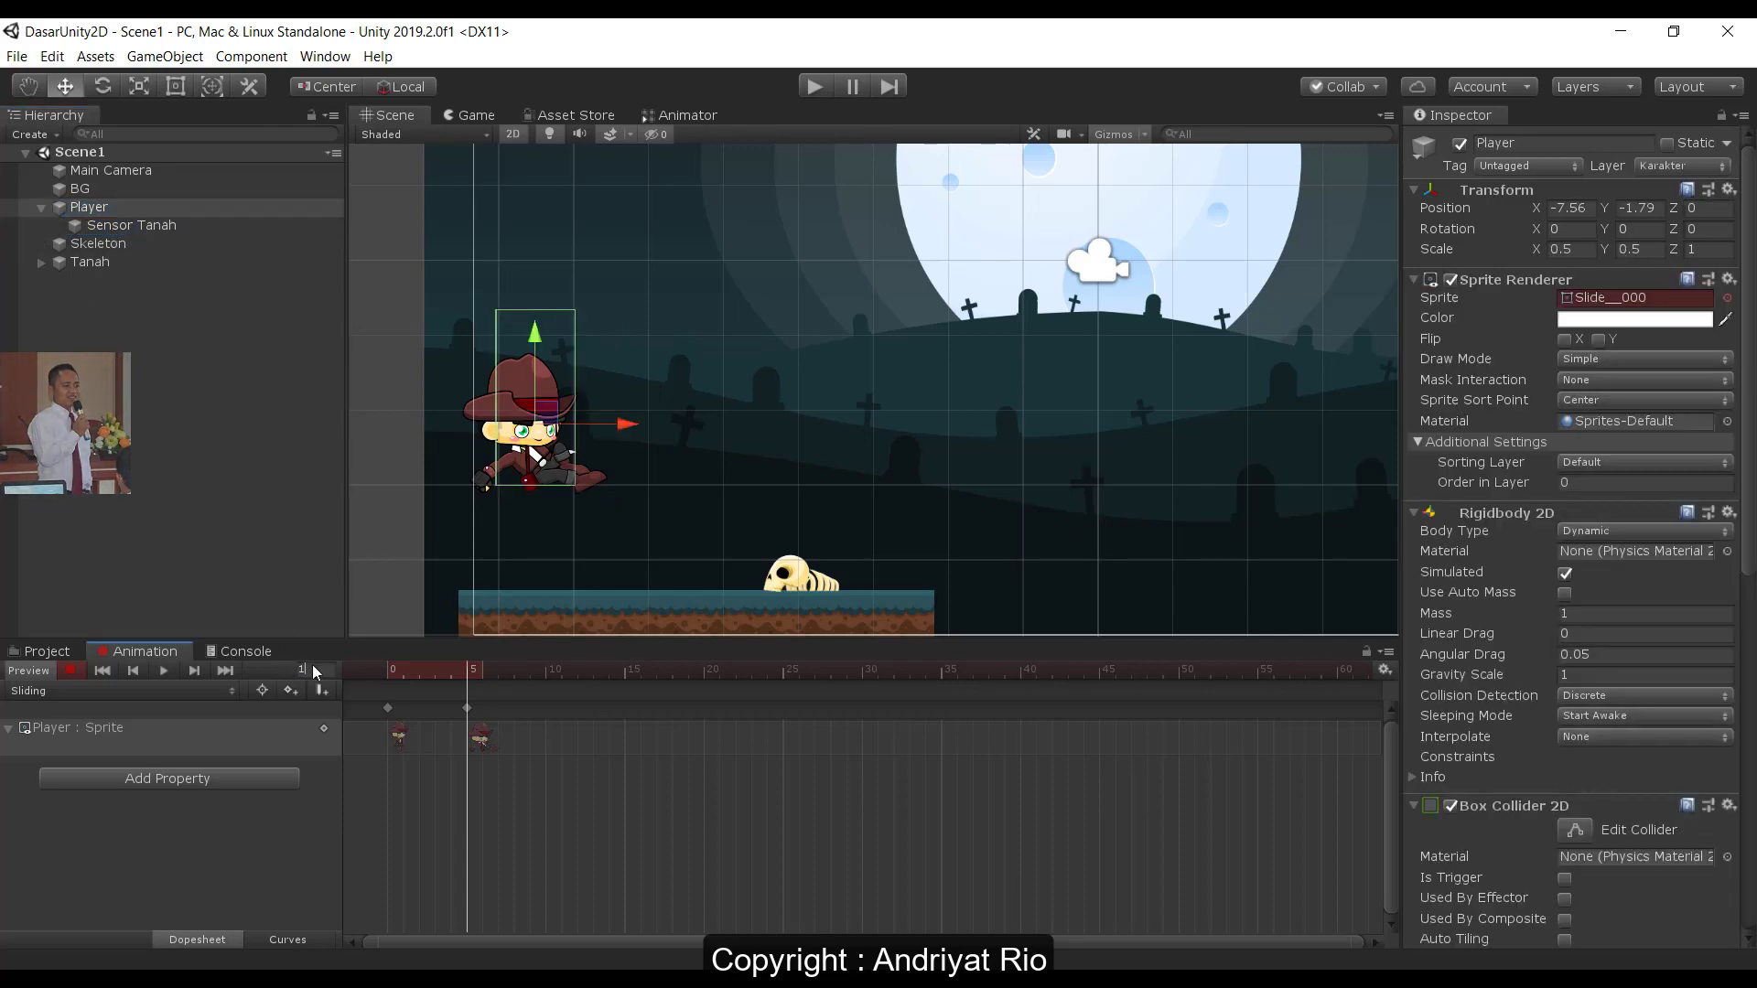
text(10)
key(Return)
click(1727, 298)
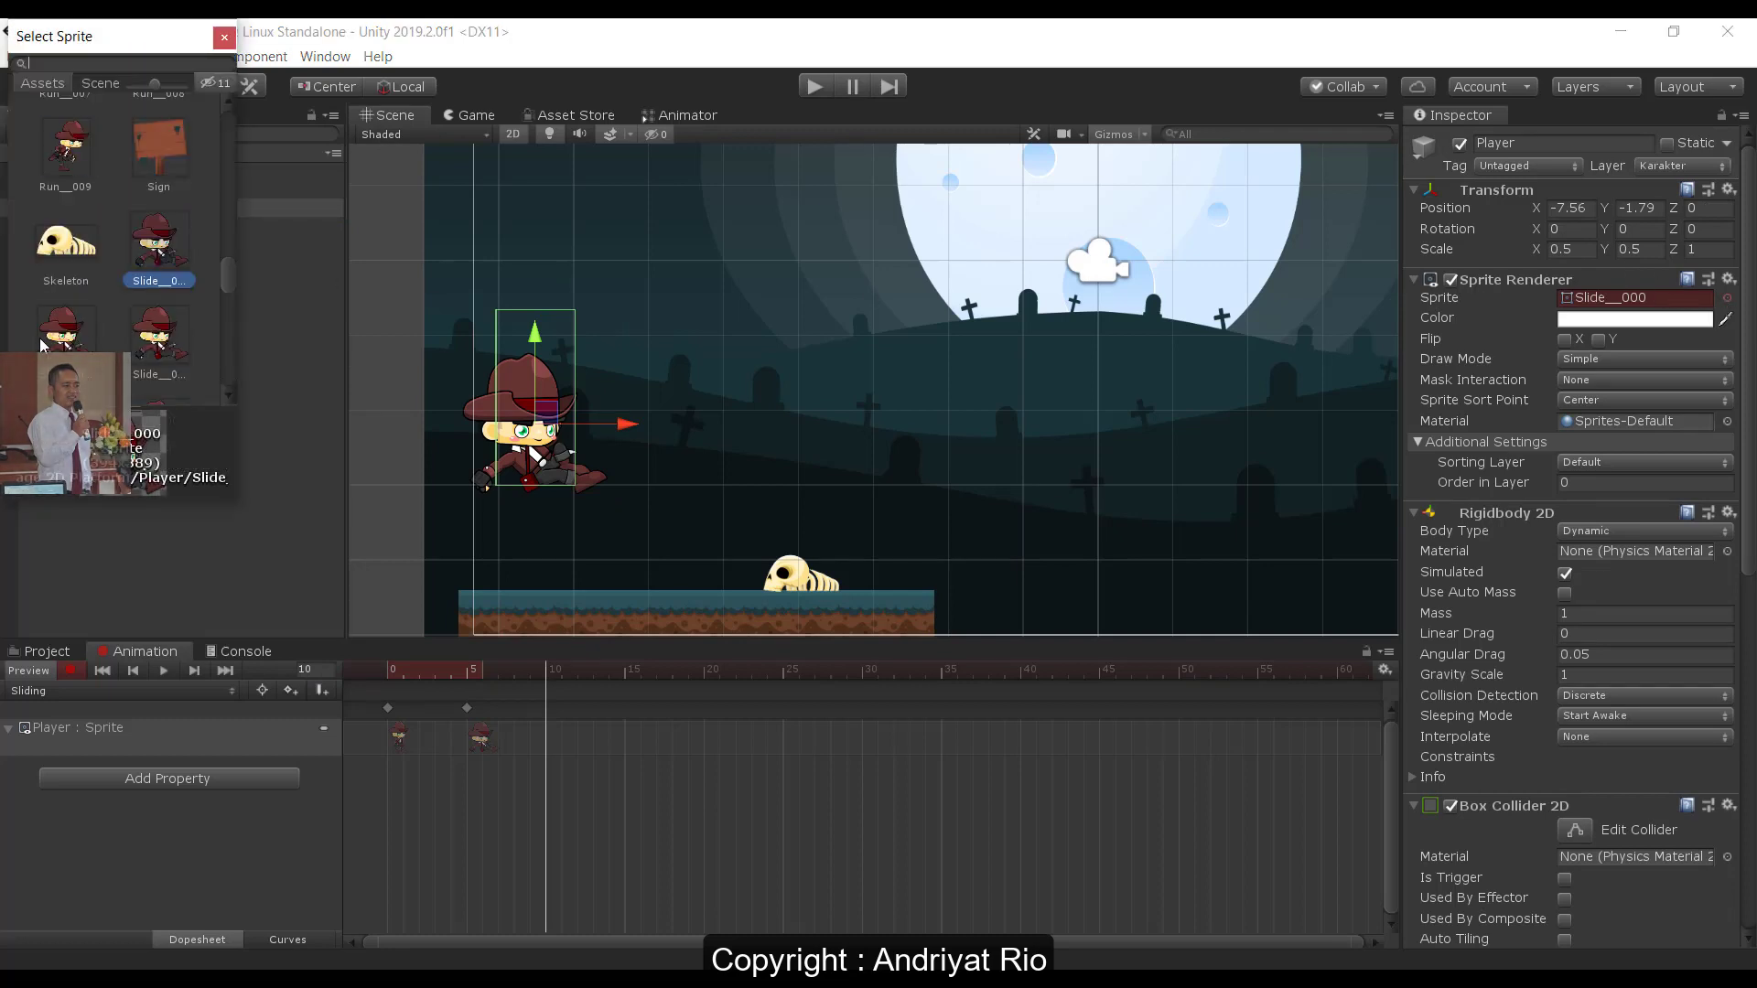
double_click(159, 338)
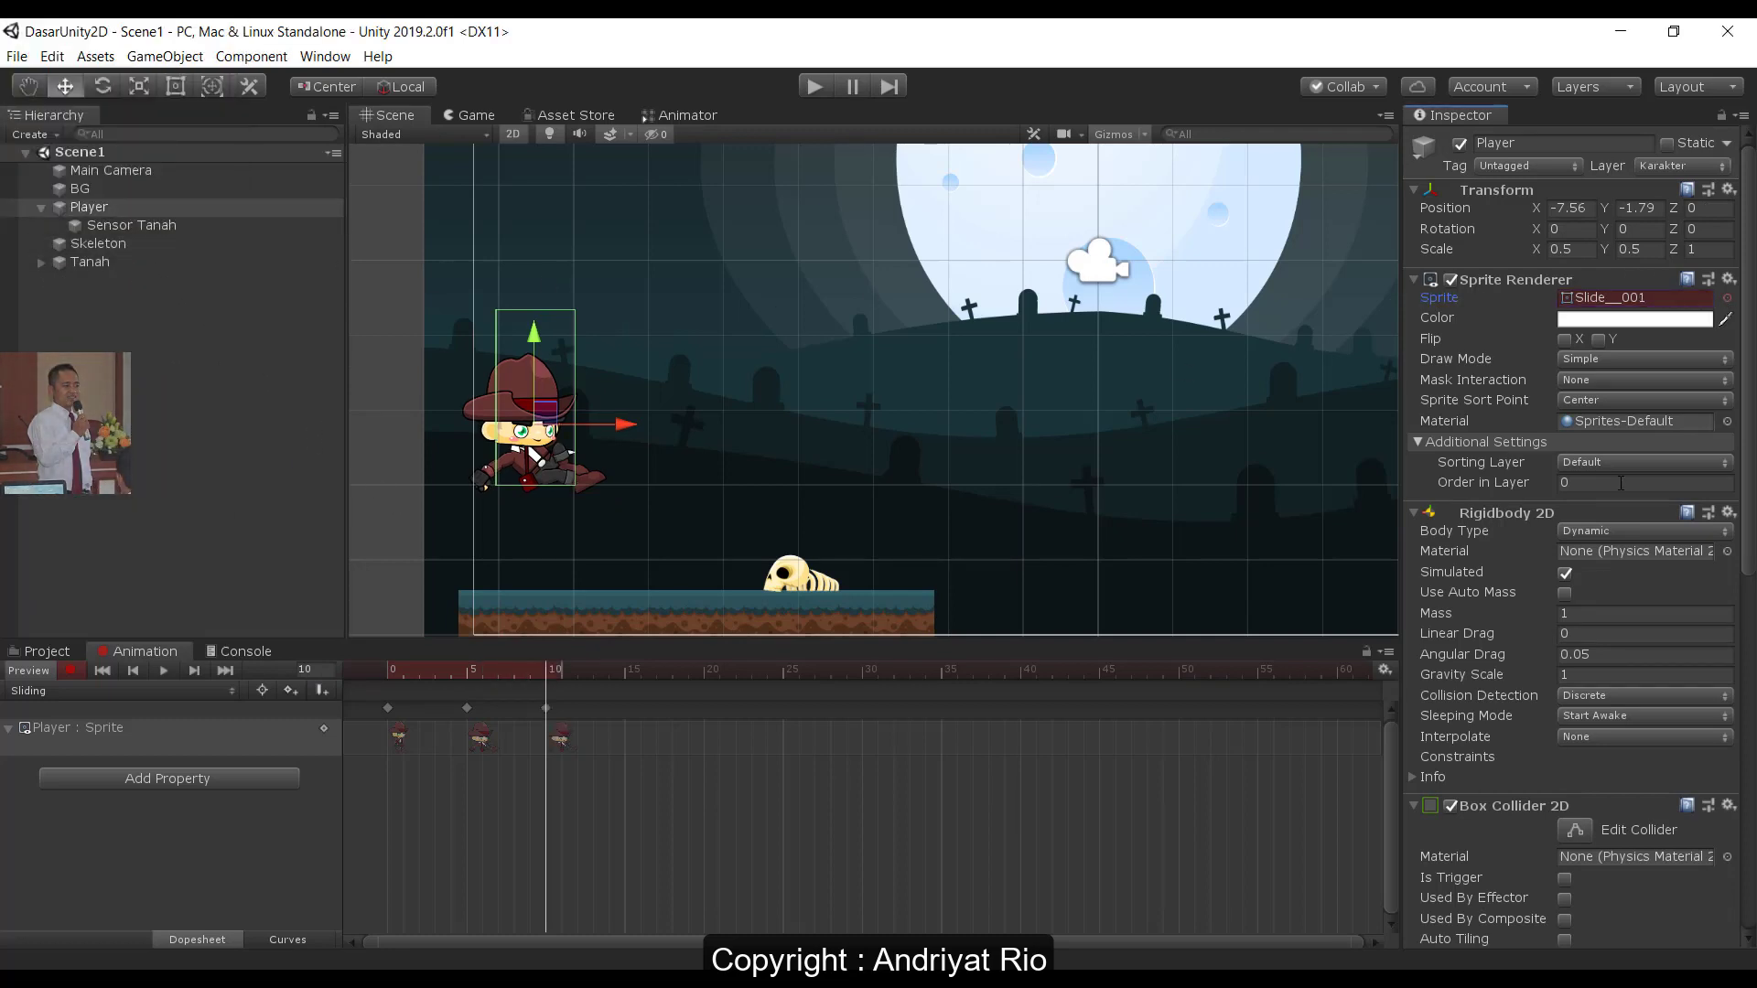
- Keyframe the Player's sprite as Slide__002 at frame 15 of the Sliding clip
click(302, 669)
text(15)
key(Return)
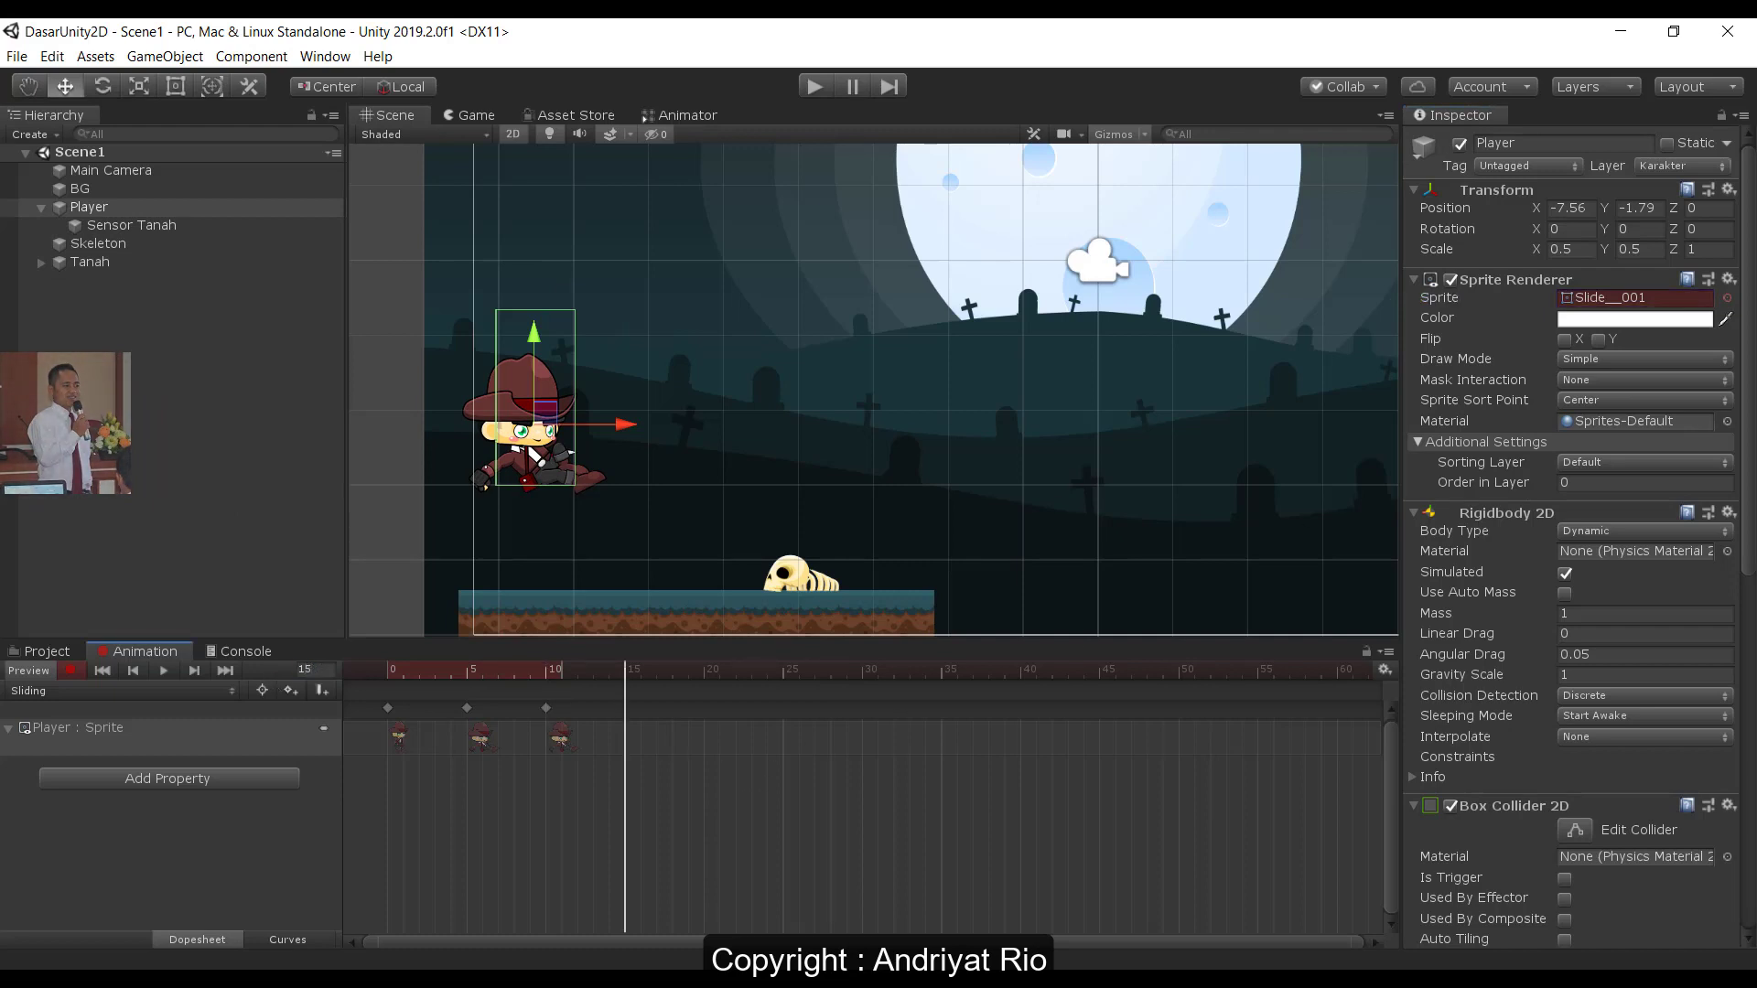
click(1726, 298)
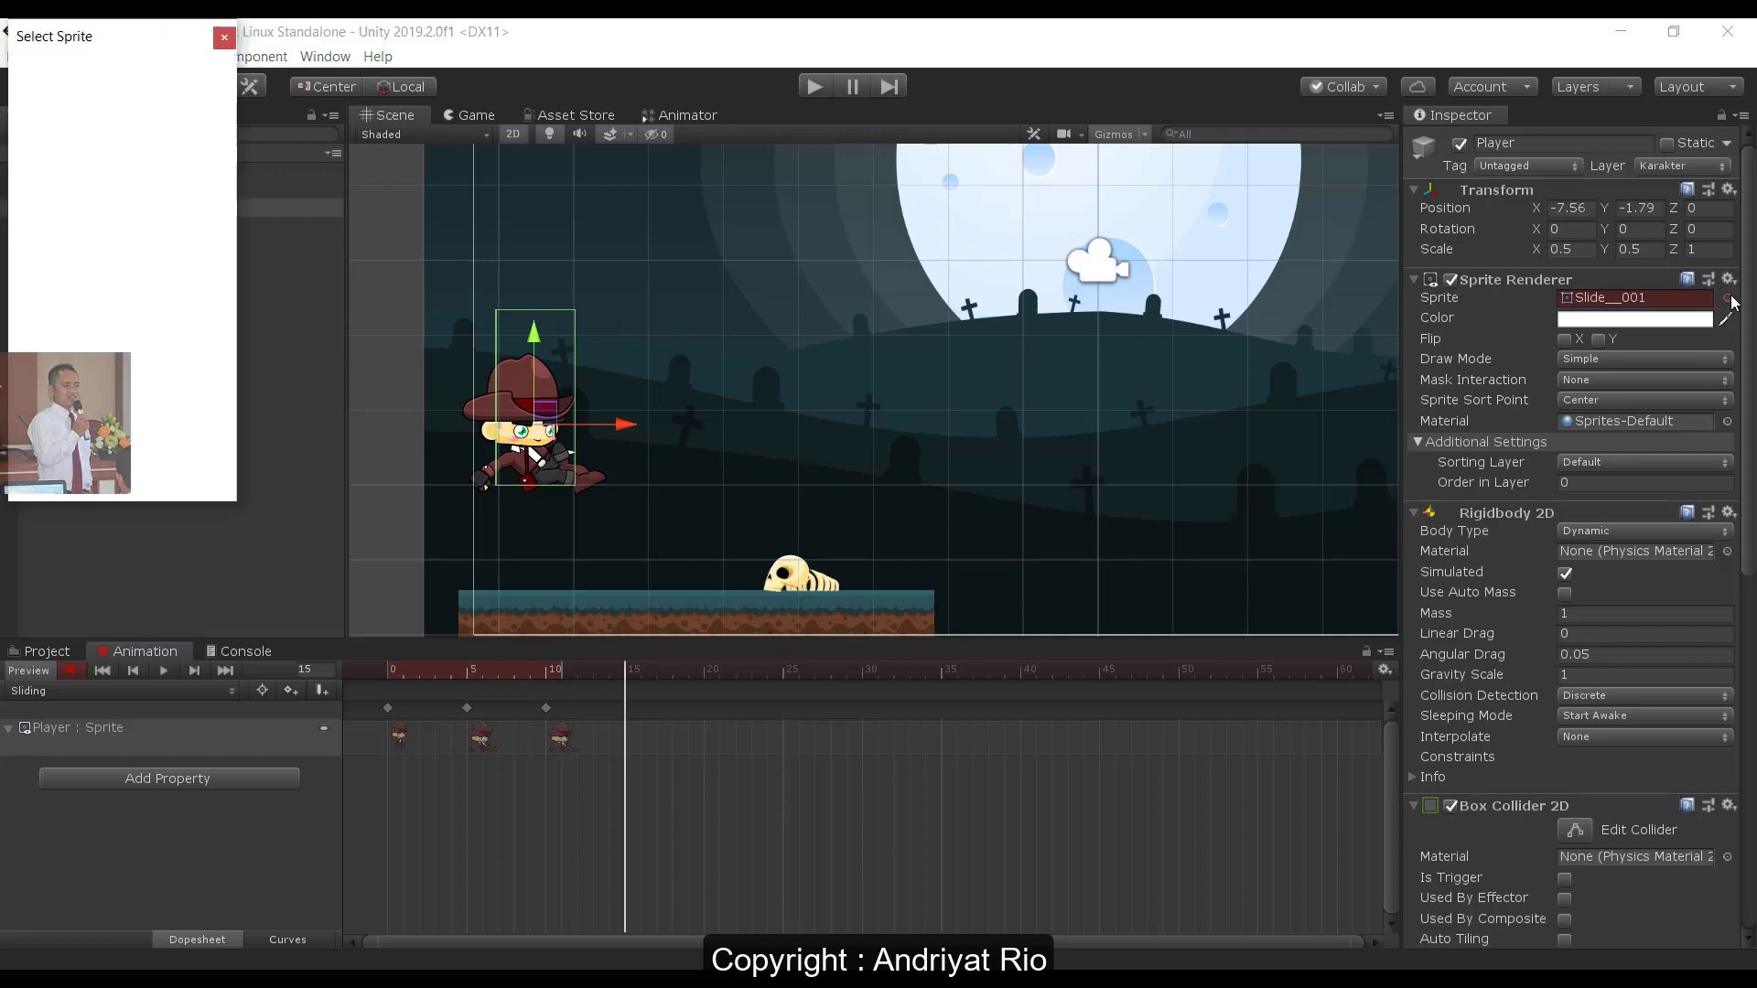
double_click(156, 261)
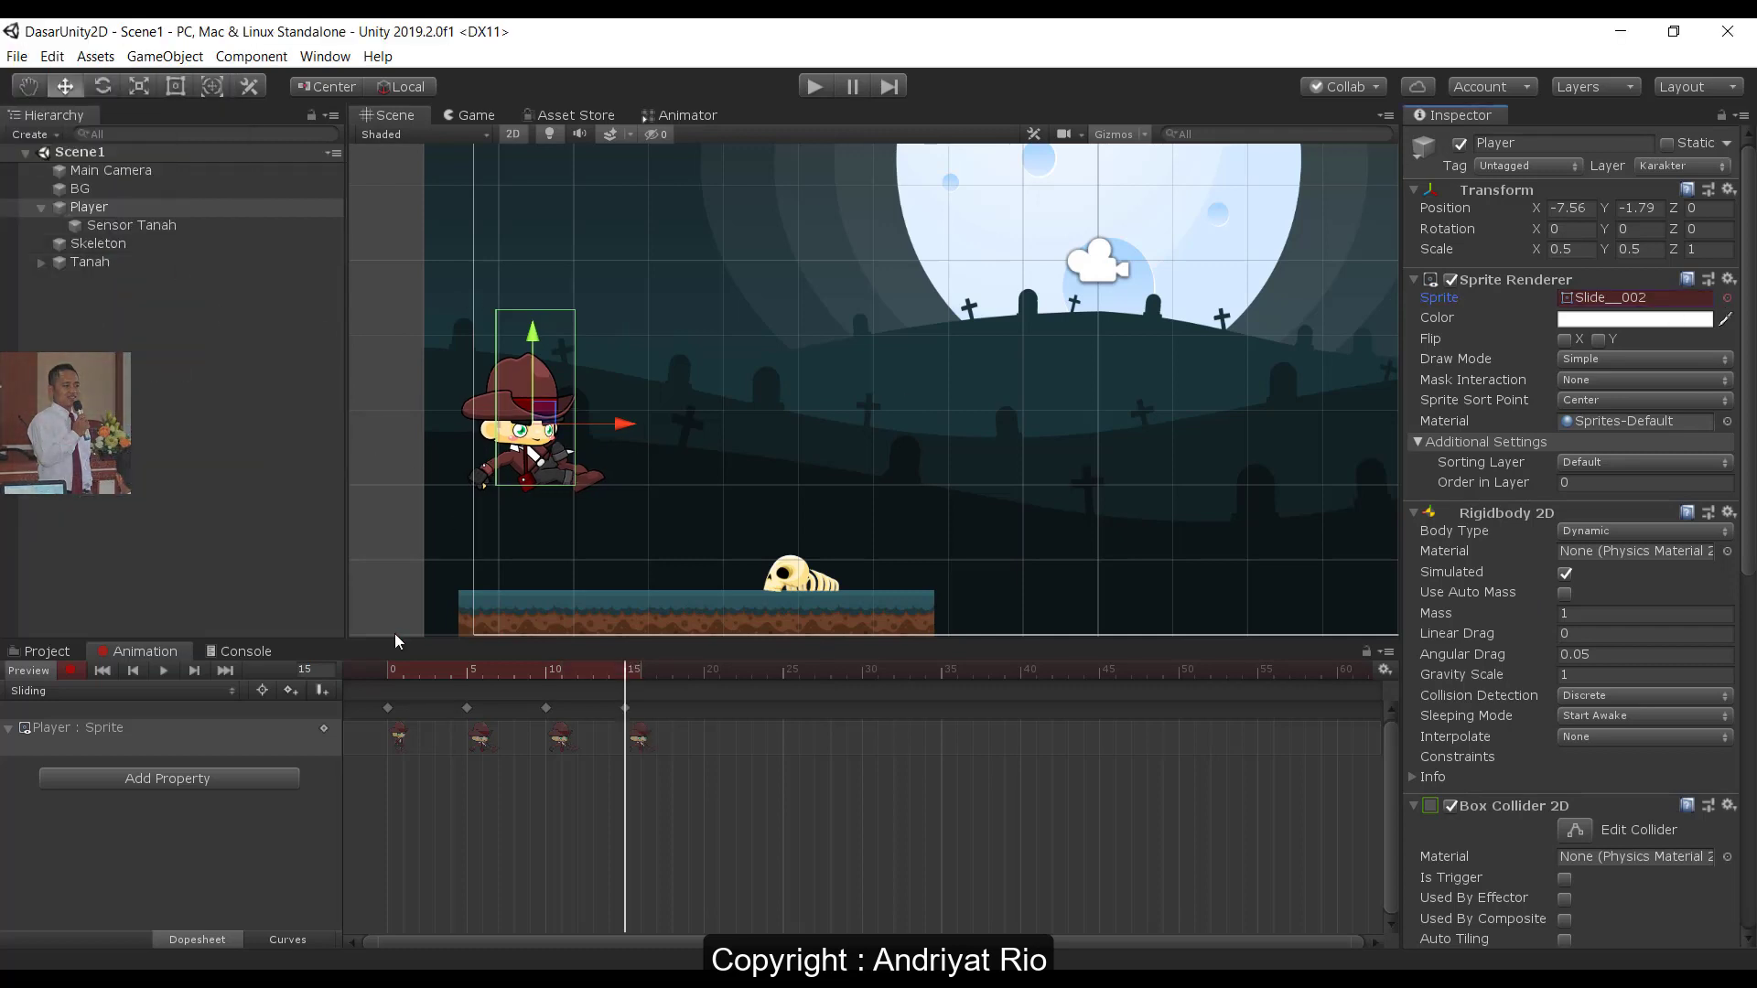
- Keyframe the Player's sprite as Slide__003 at frame 20 of the Sliding clip
click(302, 669)
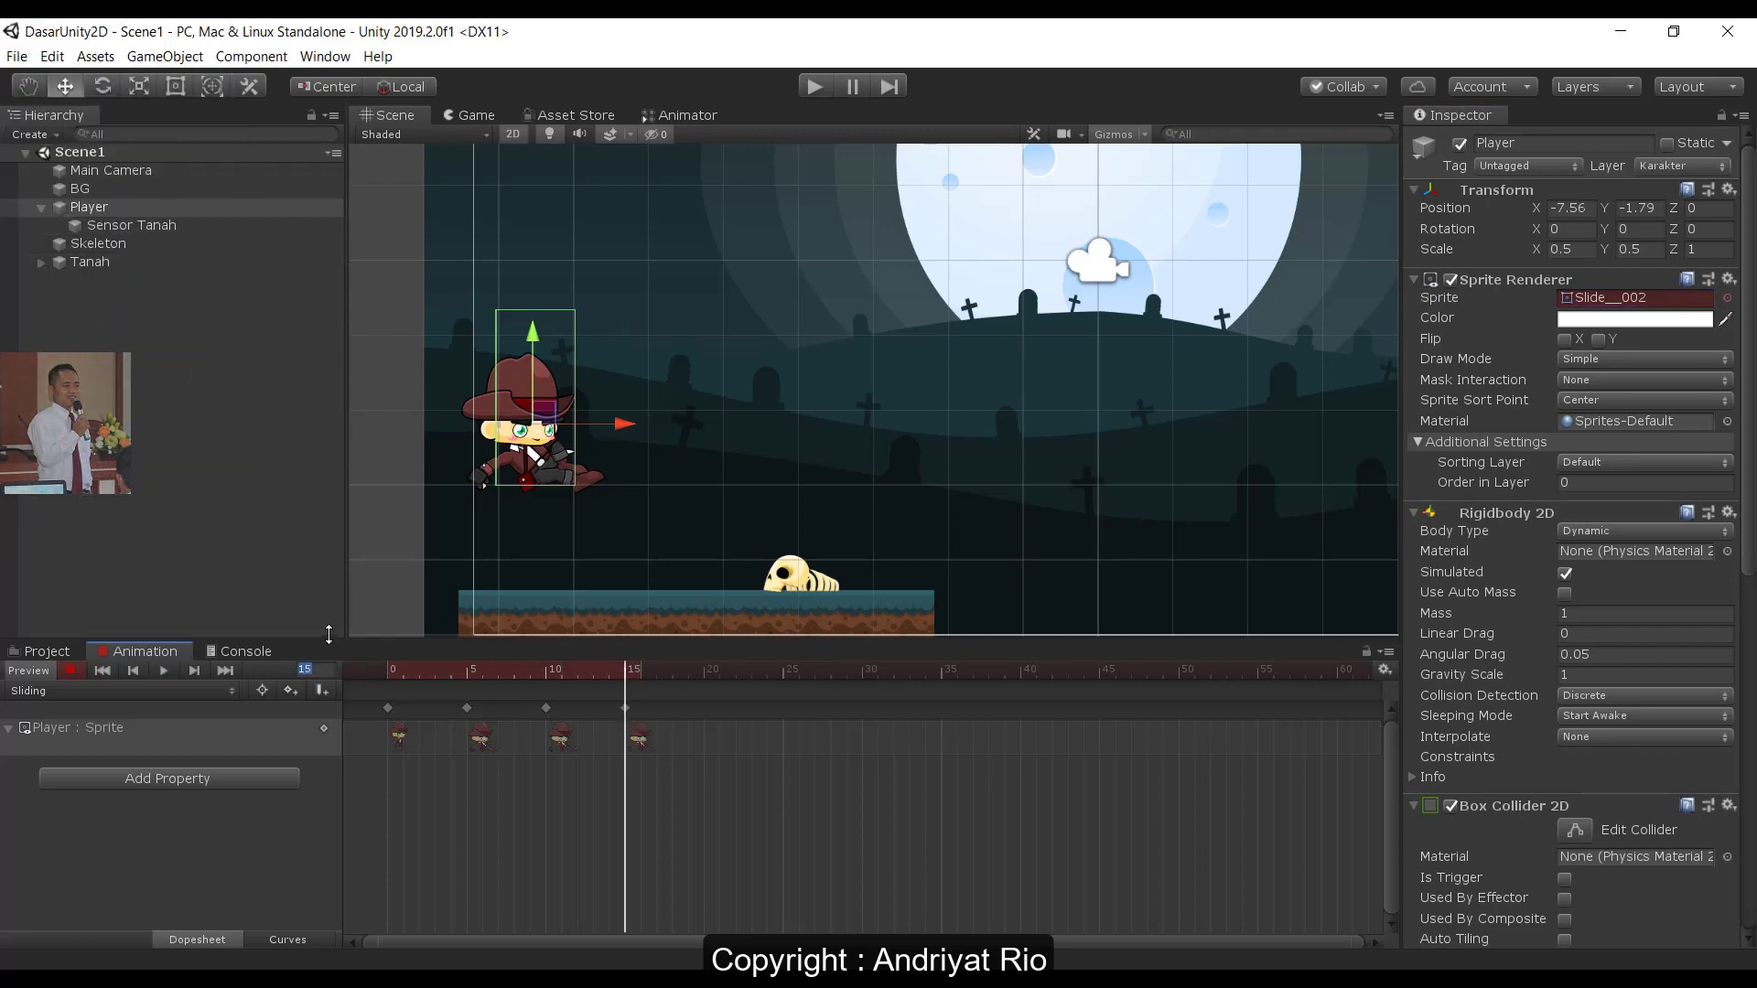
text(20)
key(Return)
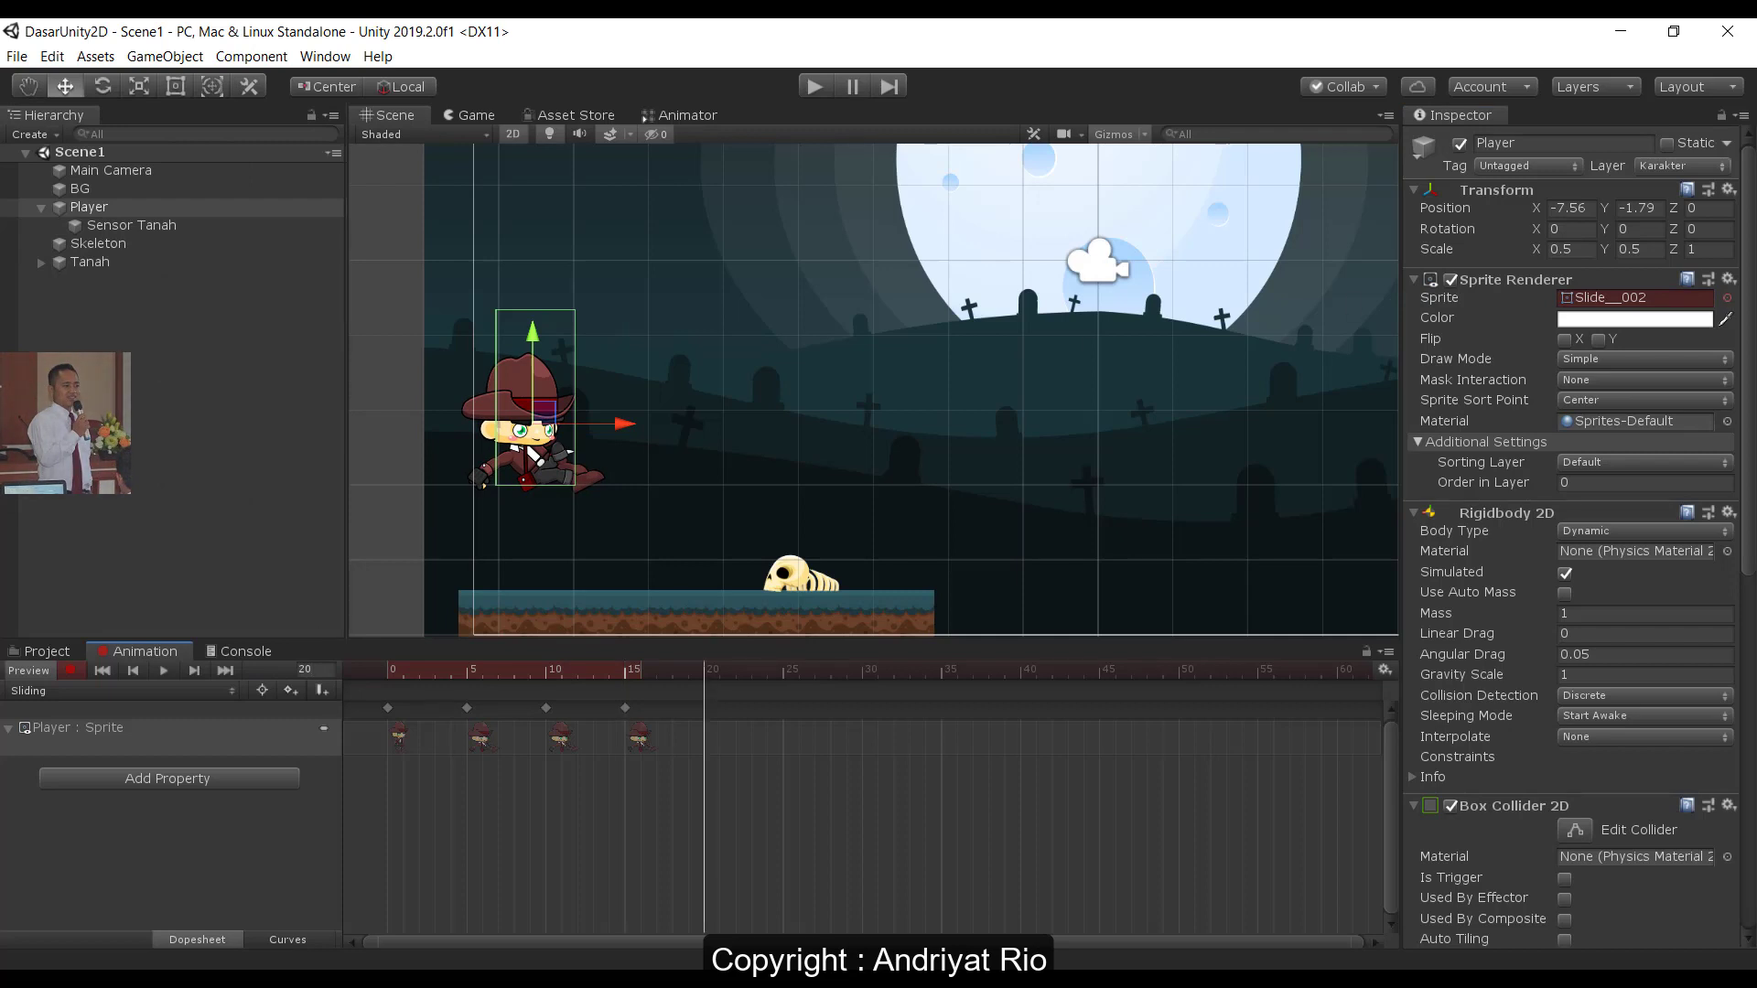
click(1727, 298)
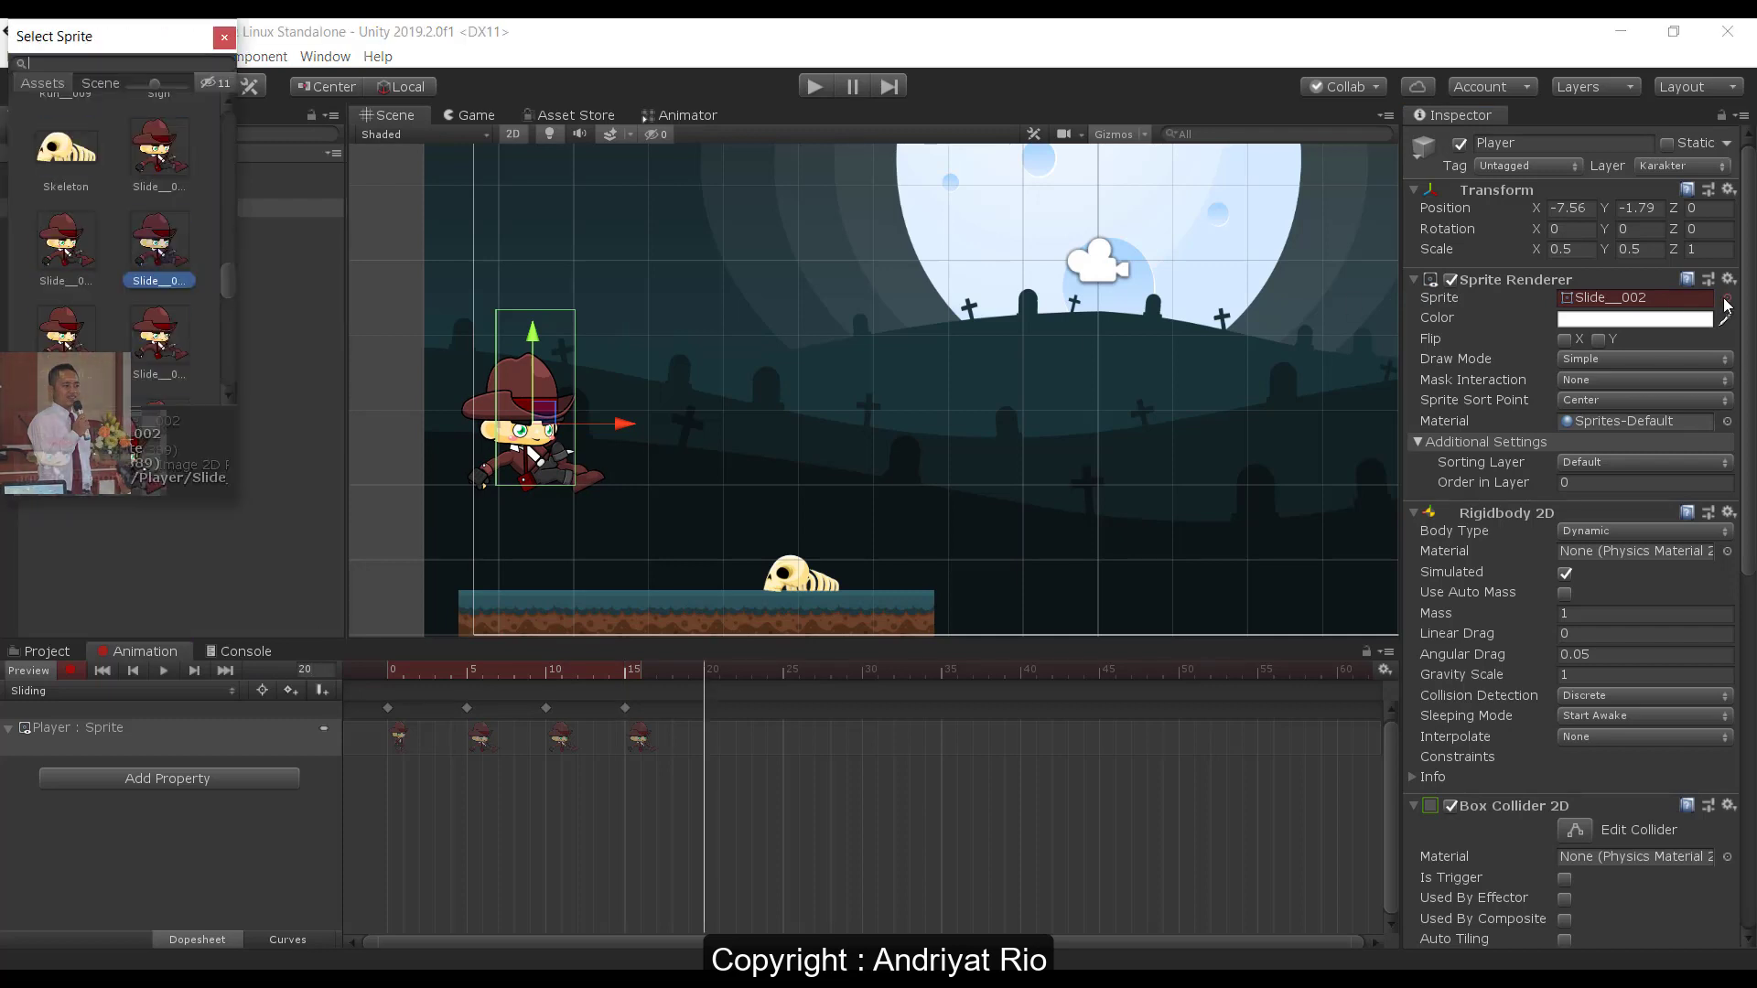
double_click(81, 338)
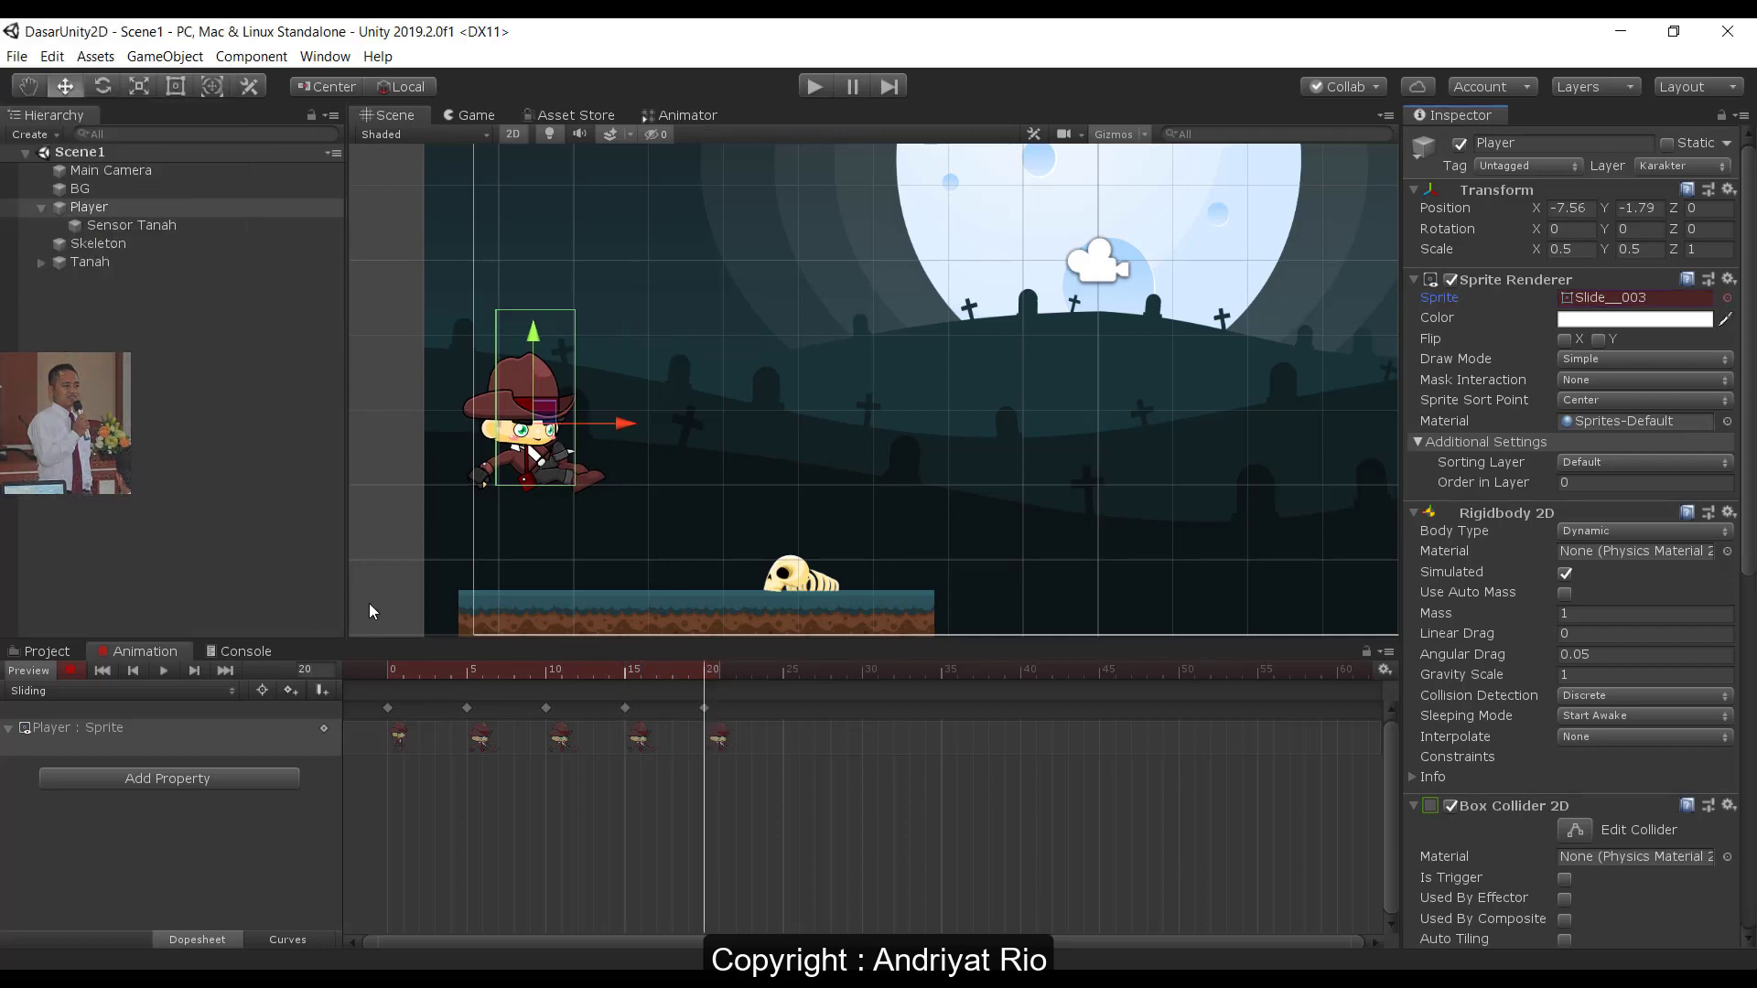
- Keyframe the Player's sprite as Slide__004 at frame 25 of the Sliding clip
click(316, 669)
text(25)
key(Return)
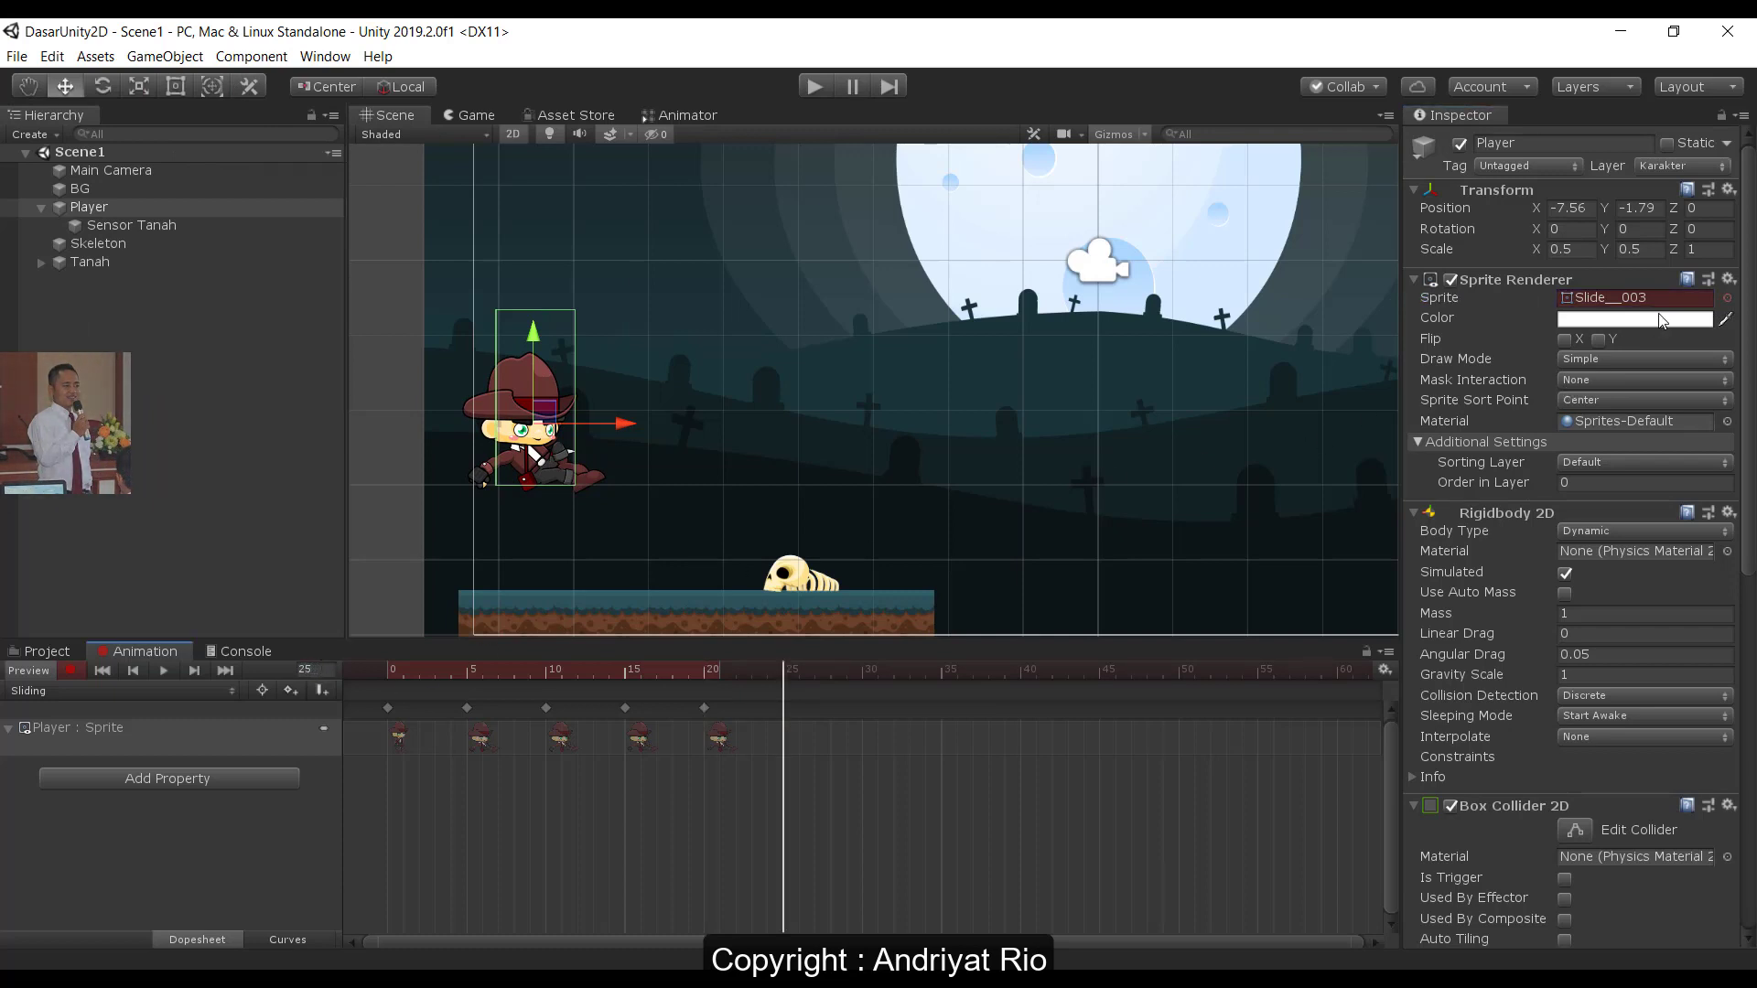
click(1726, 297)
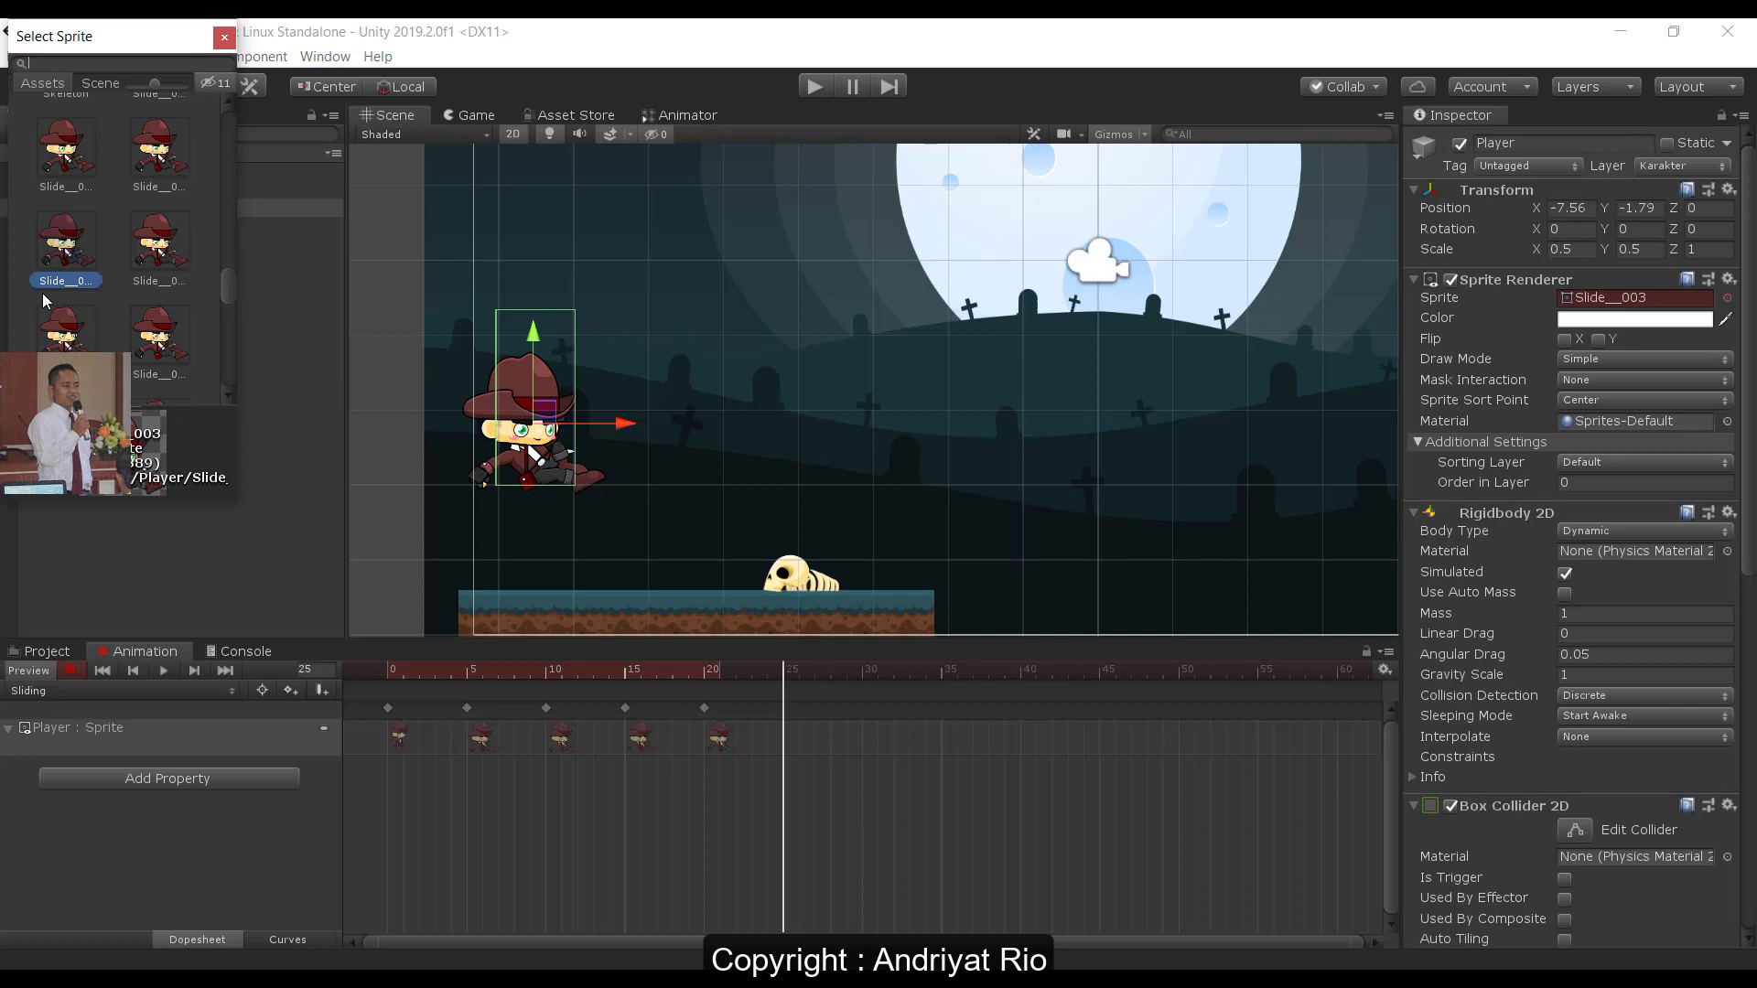
double_click(159, 240)
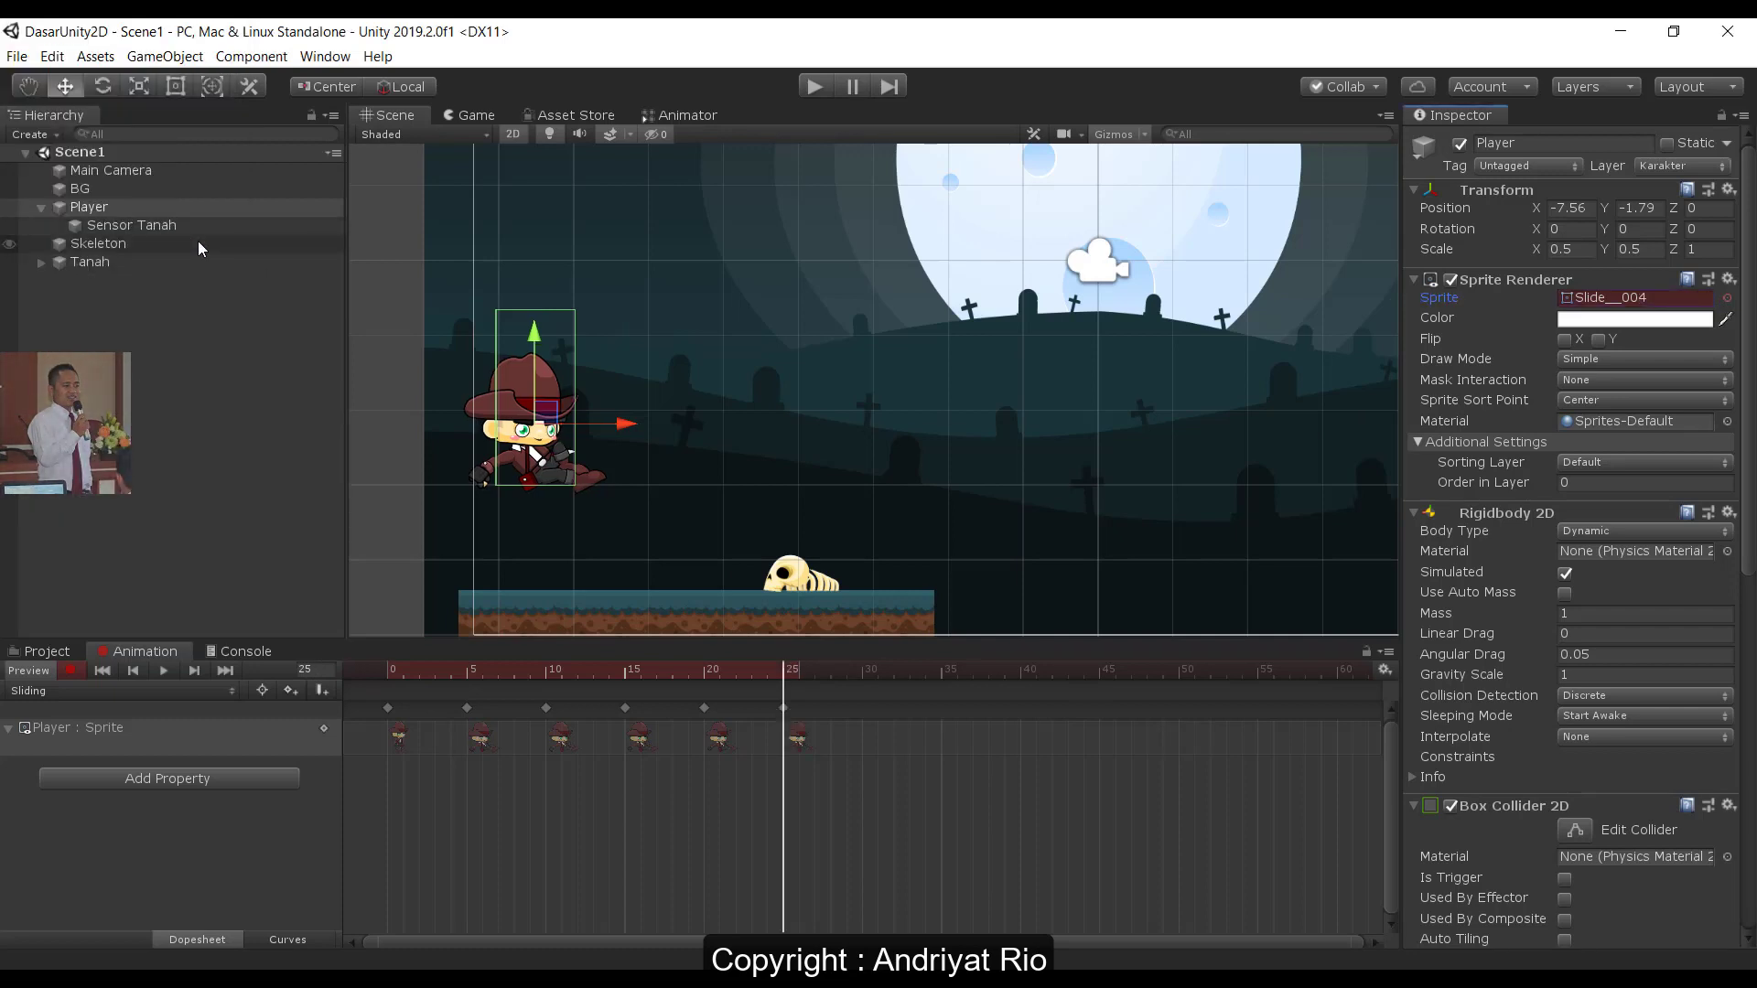
- Keyframe the Player's sprite as Slide__005 at frame 30 of the Sliding clip
click(320, 670)
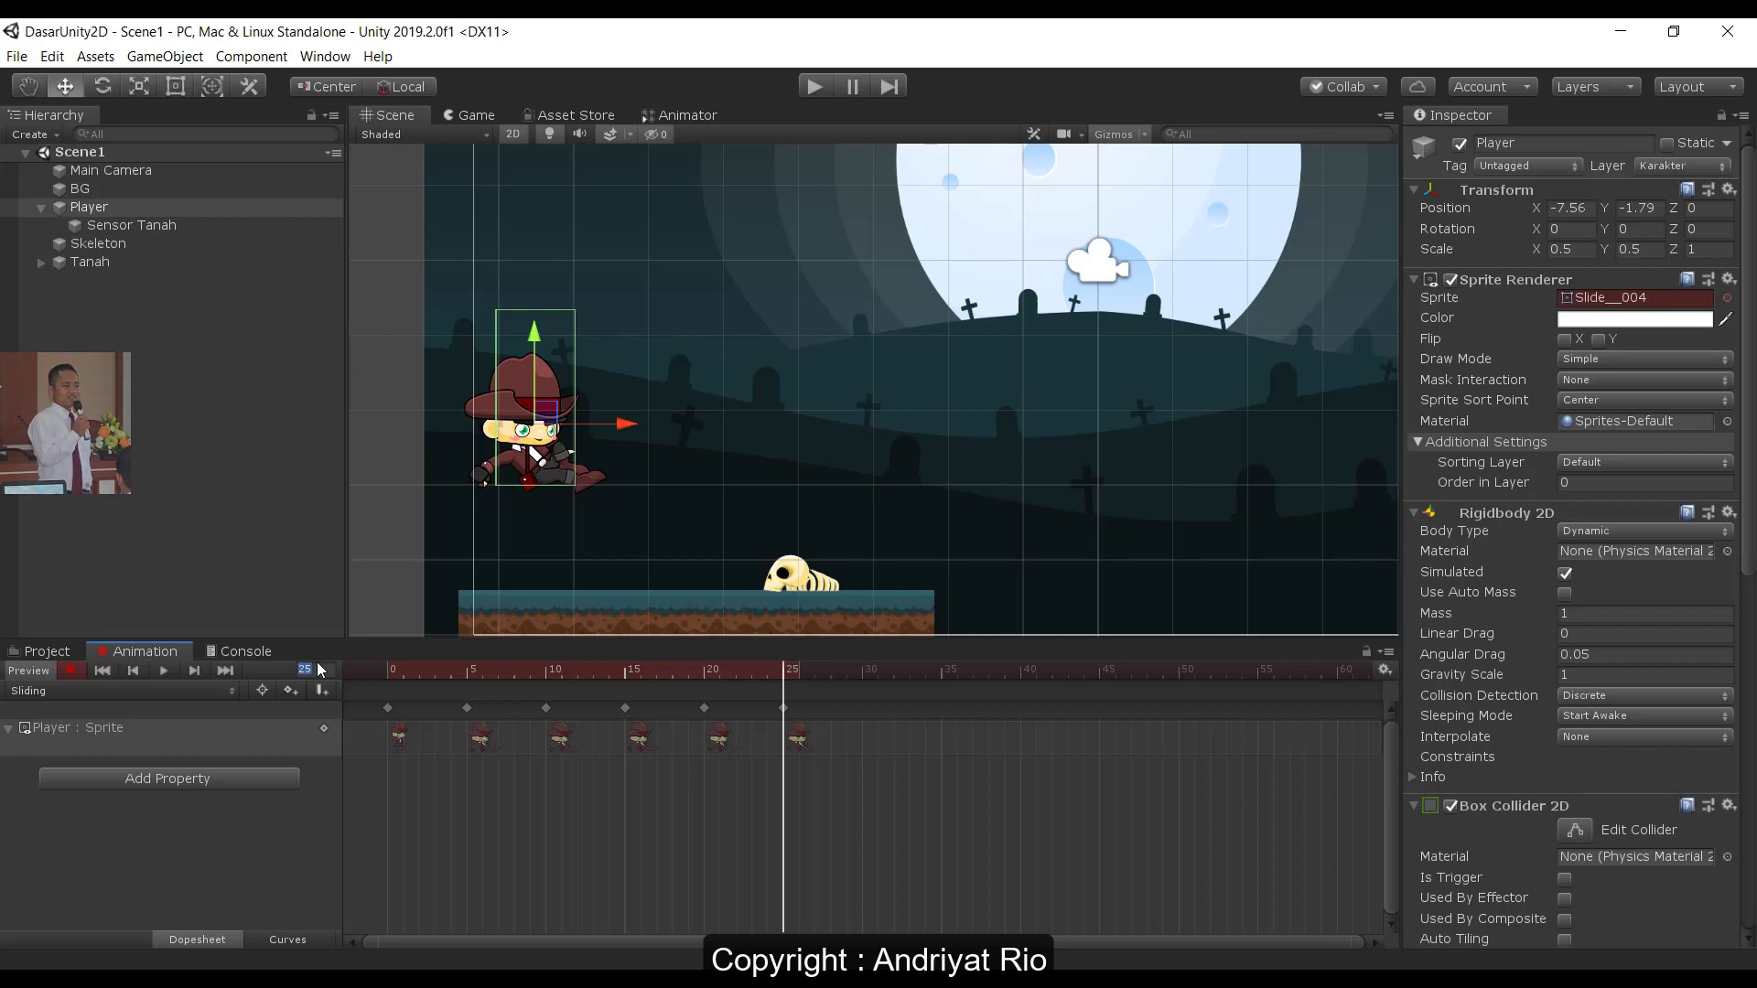
text(30)
key(Return)
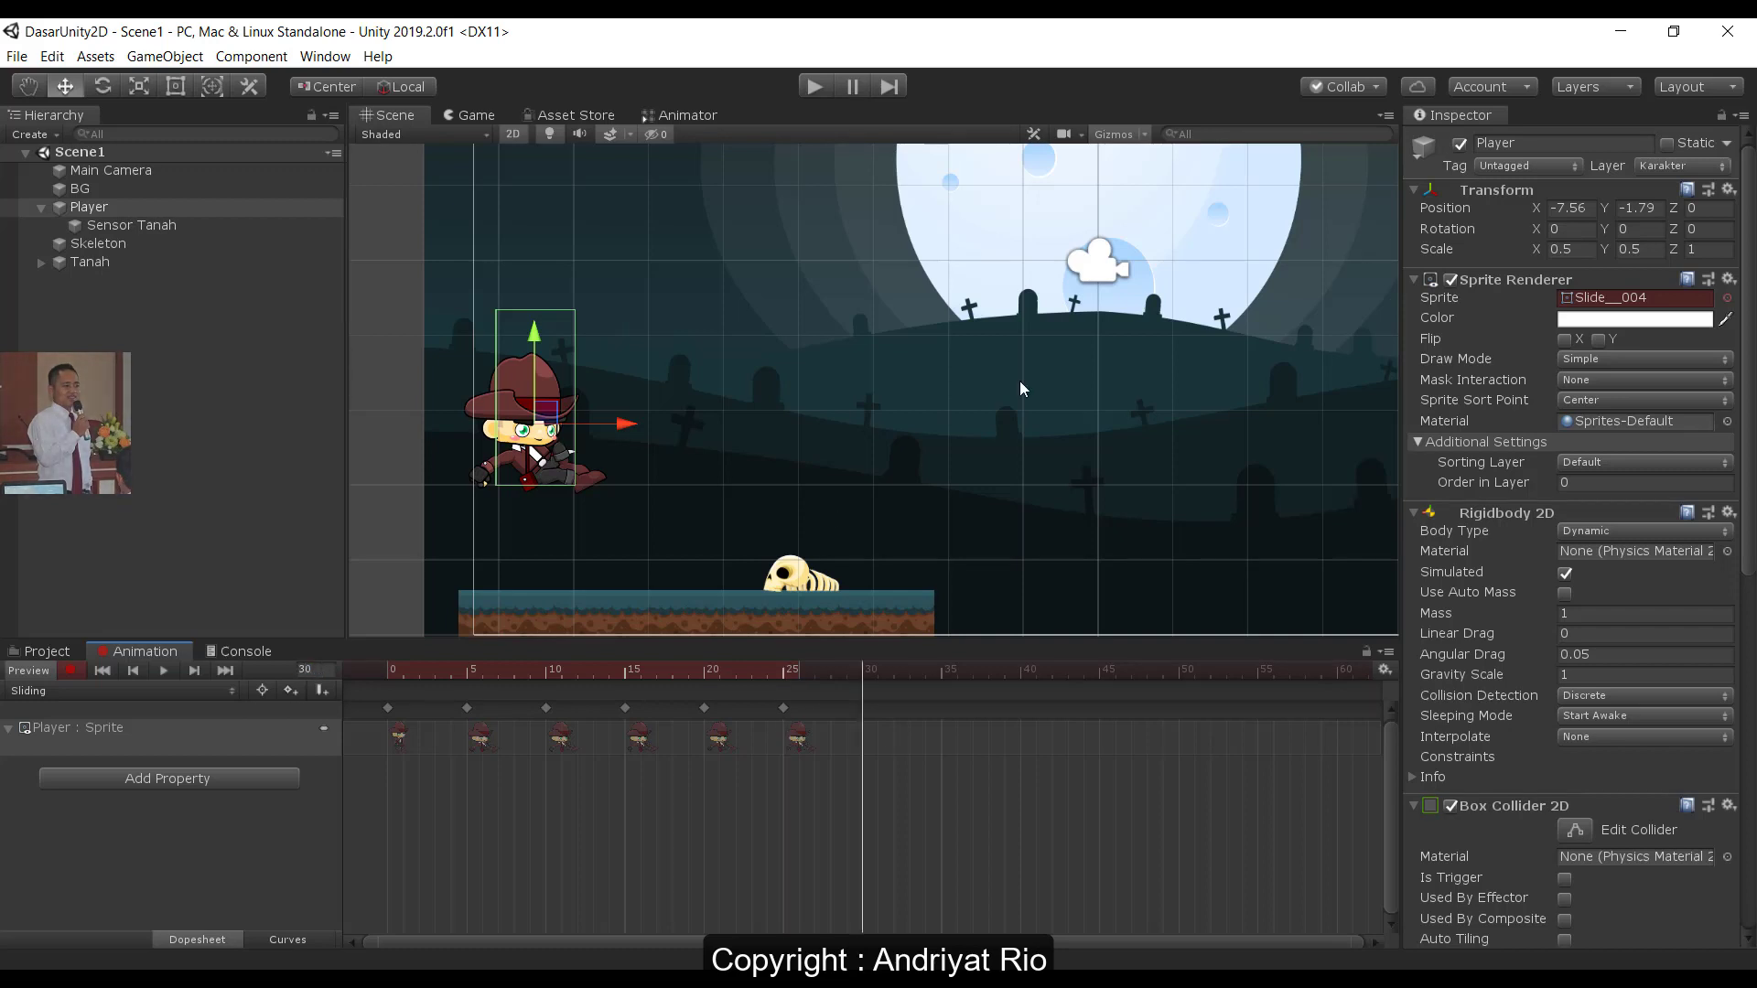
click(1726, 299)
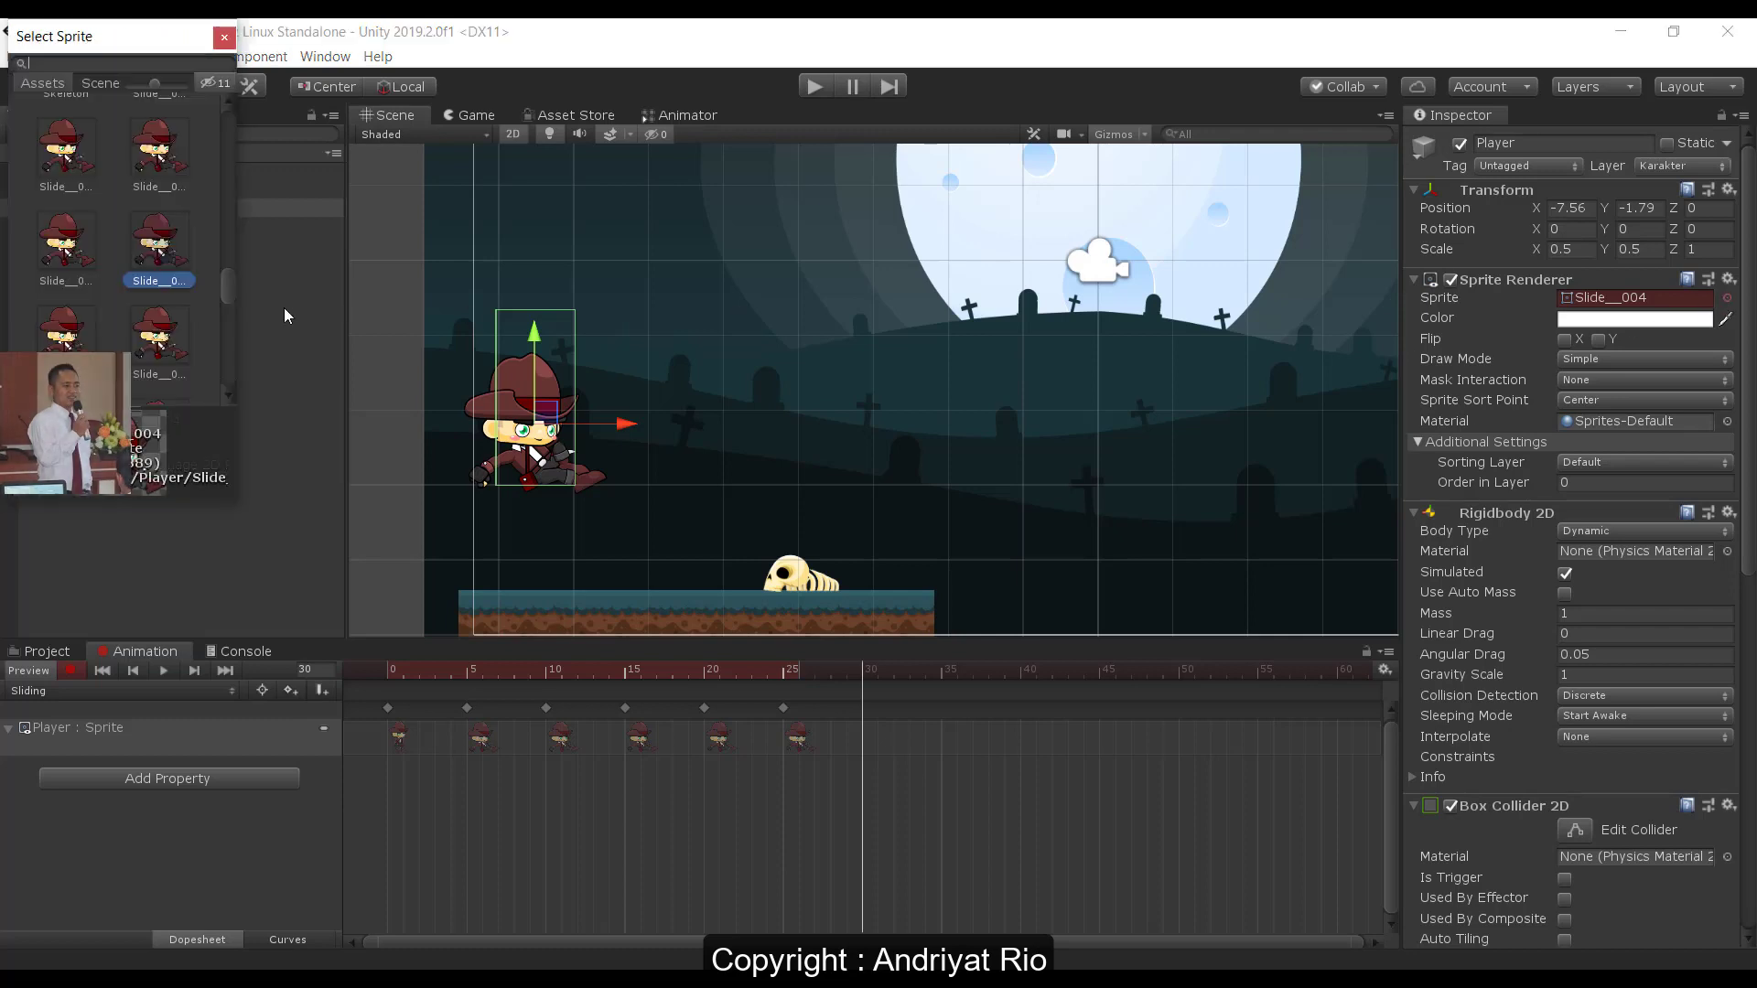
double_click(77, 344)
- Keyframe the Player's sprite as Slide__006 at frame 35 of the Sliding clip
click(321, 670)
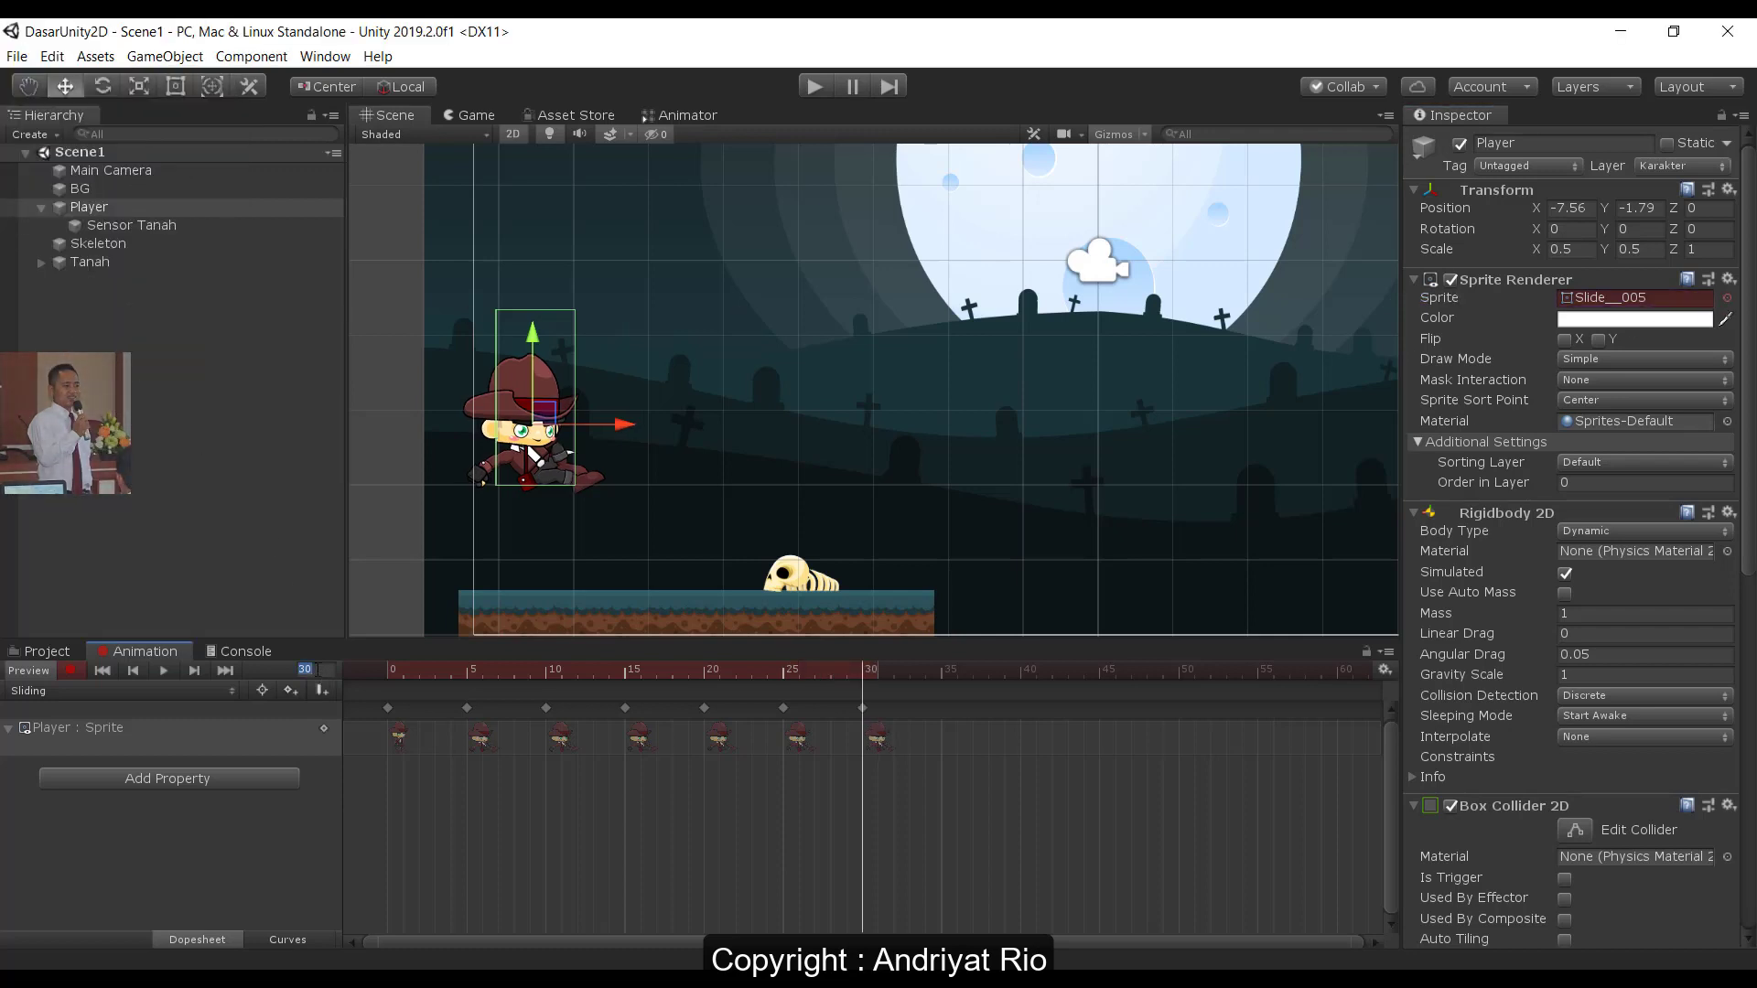
text(35)
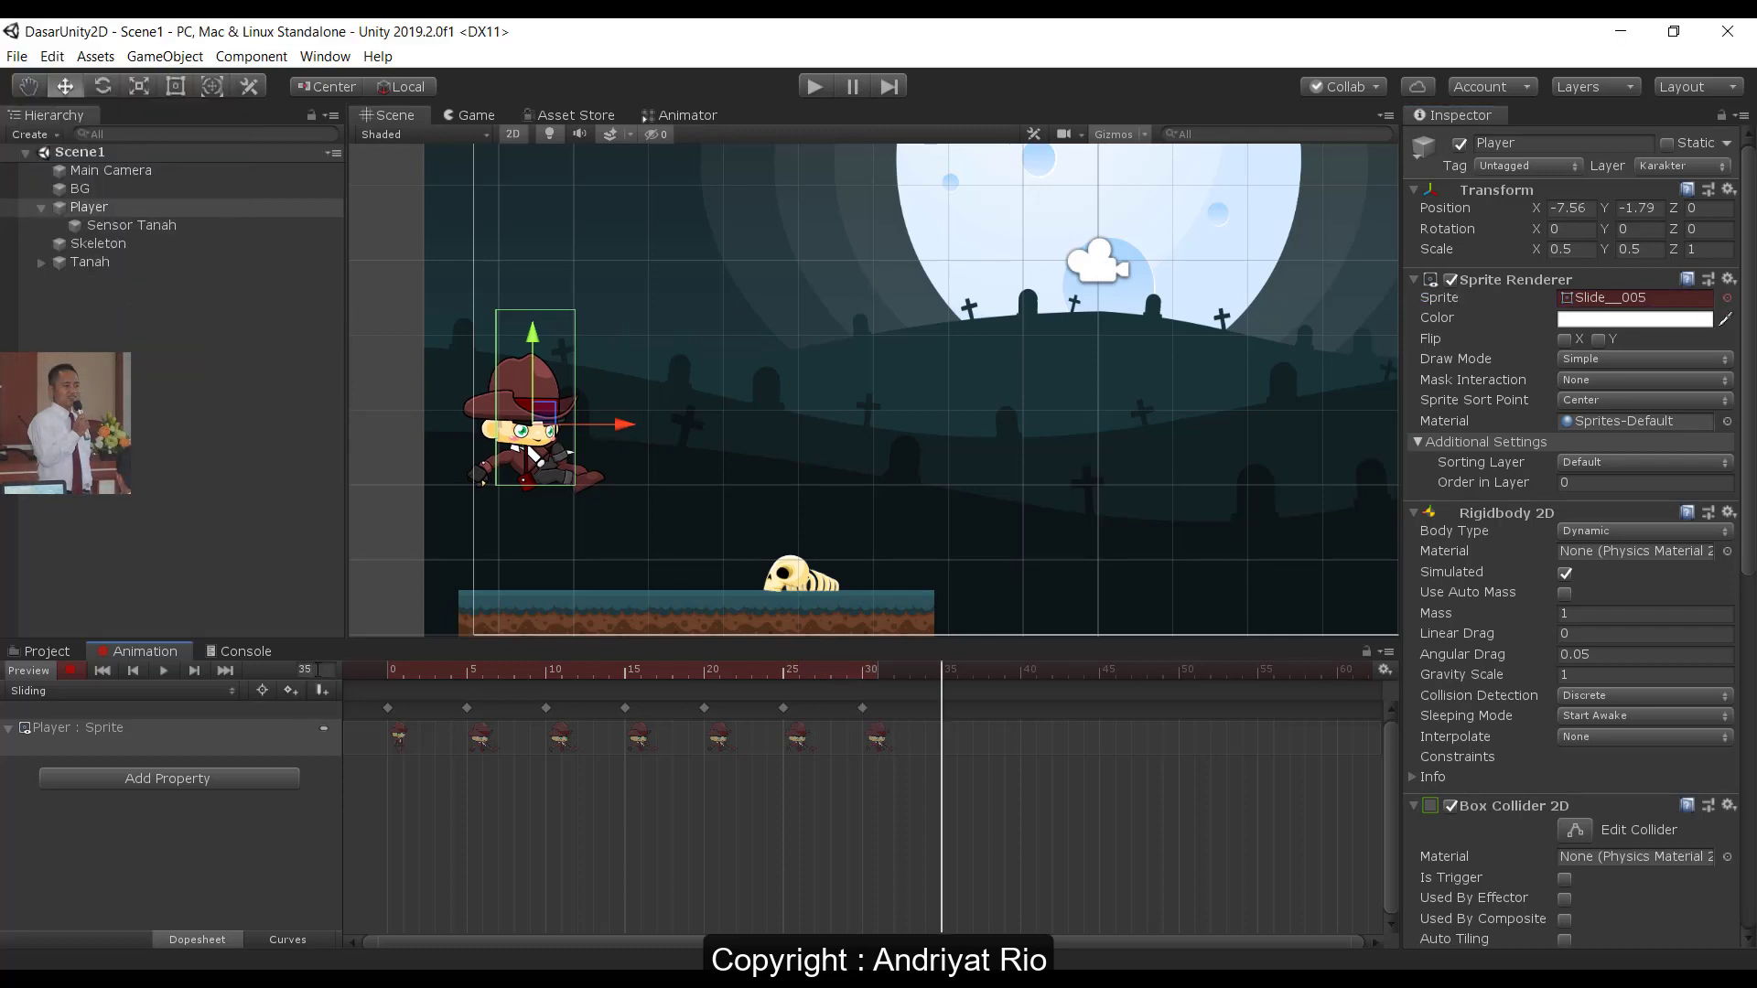
click(1727, 297)
double_click(161, 250)
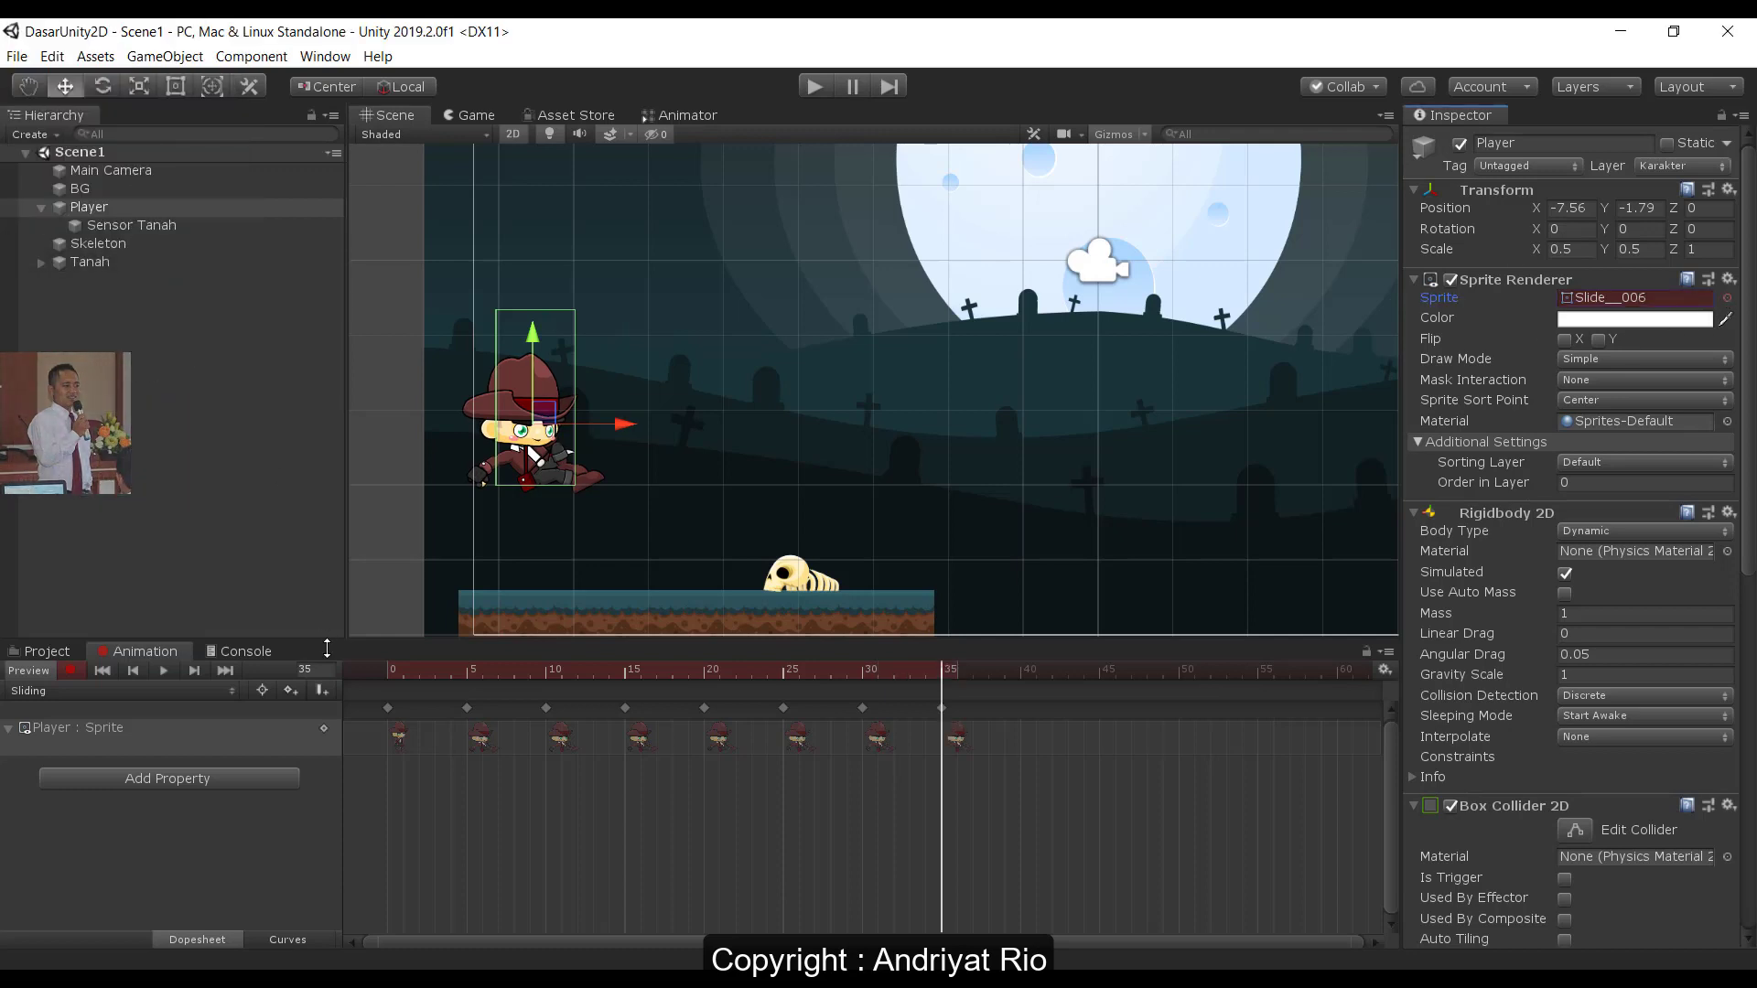
- Keyframe the Player's sprite as Slide__007 at frame 40 of the Sliding clip
click(321, 670)
text(40)
click(1727, 300)
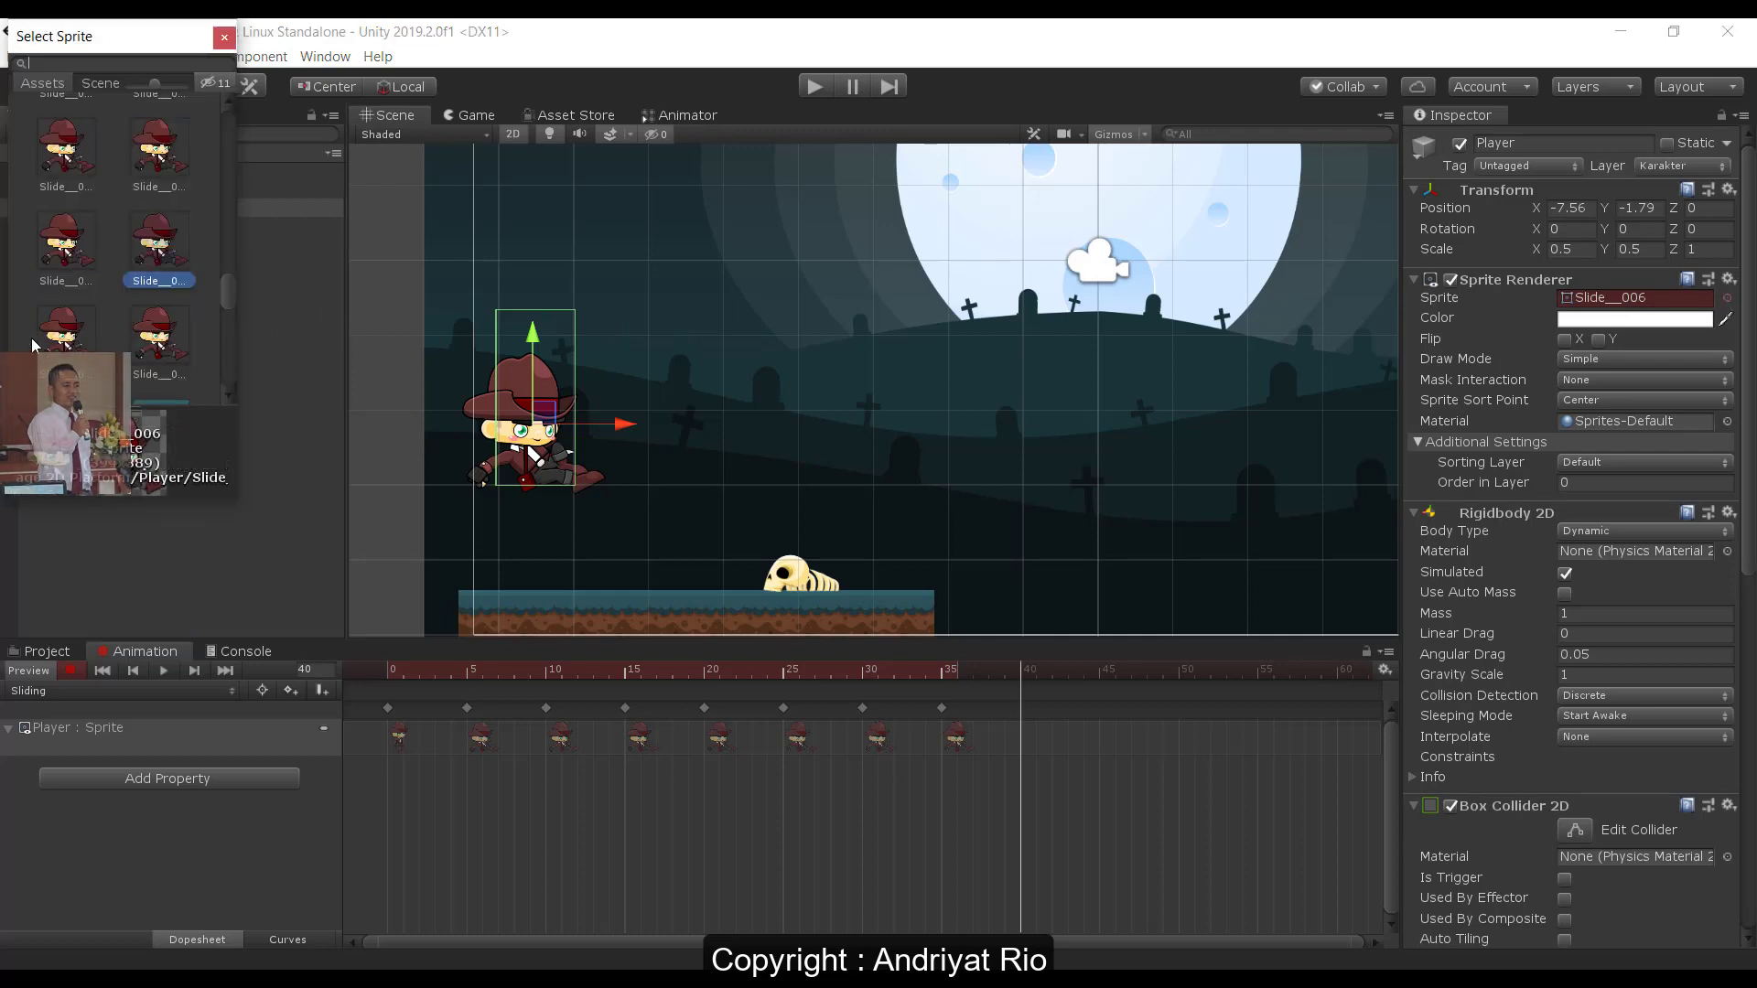
double_click(69, 342)
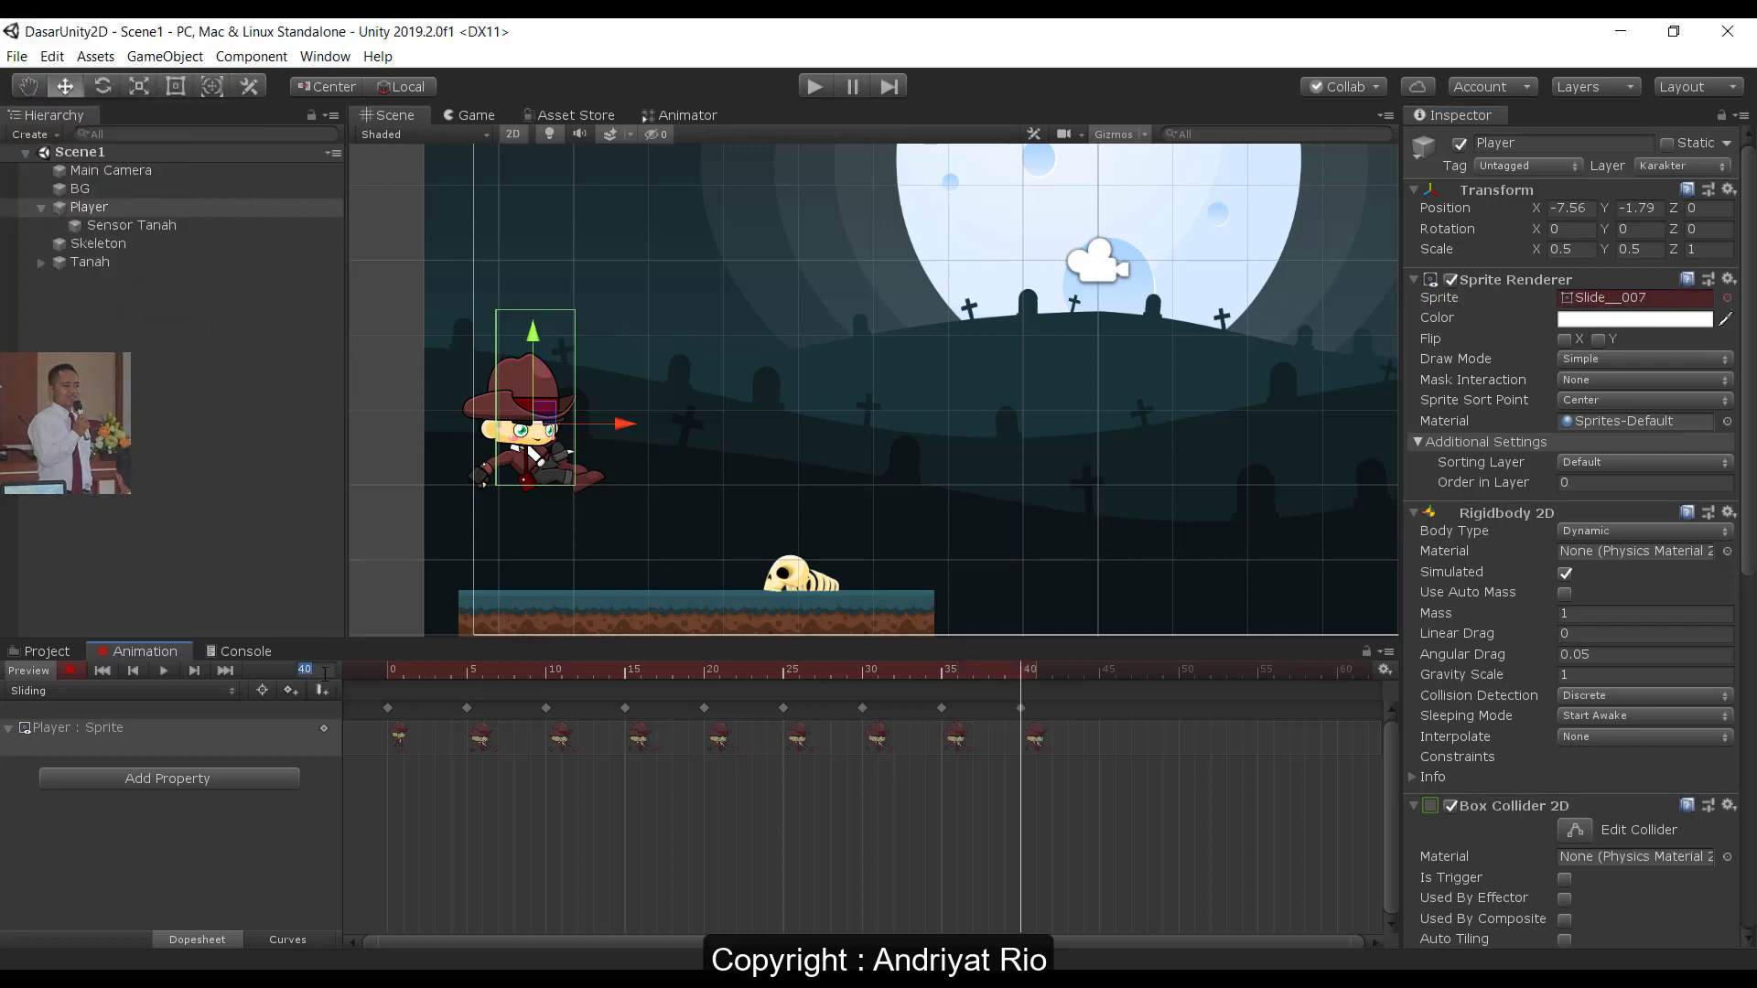
- Keyframe the Player's sprite as Slide__008 at frame 45 of the Sliding clip
text(45)
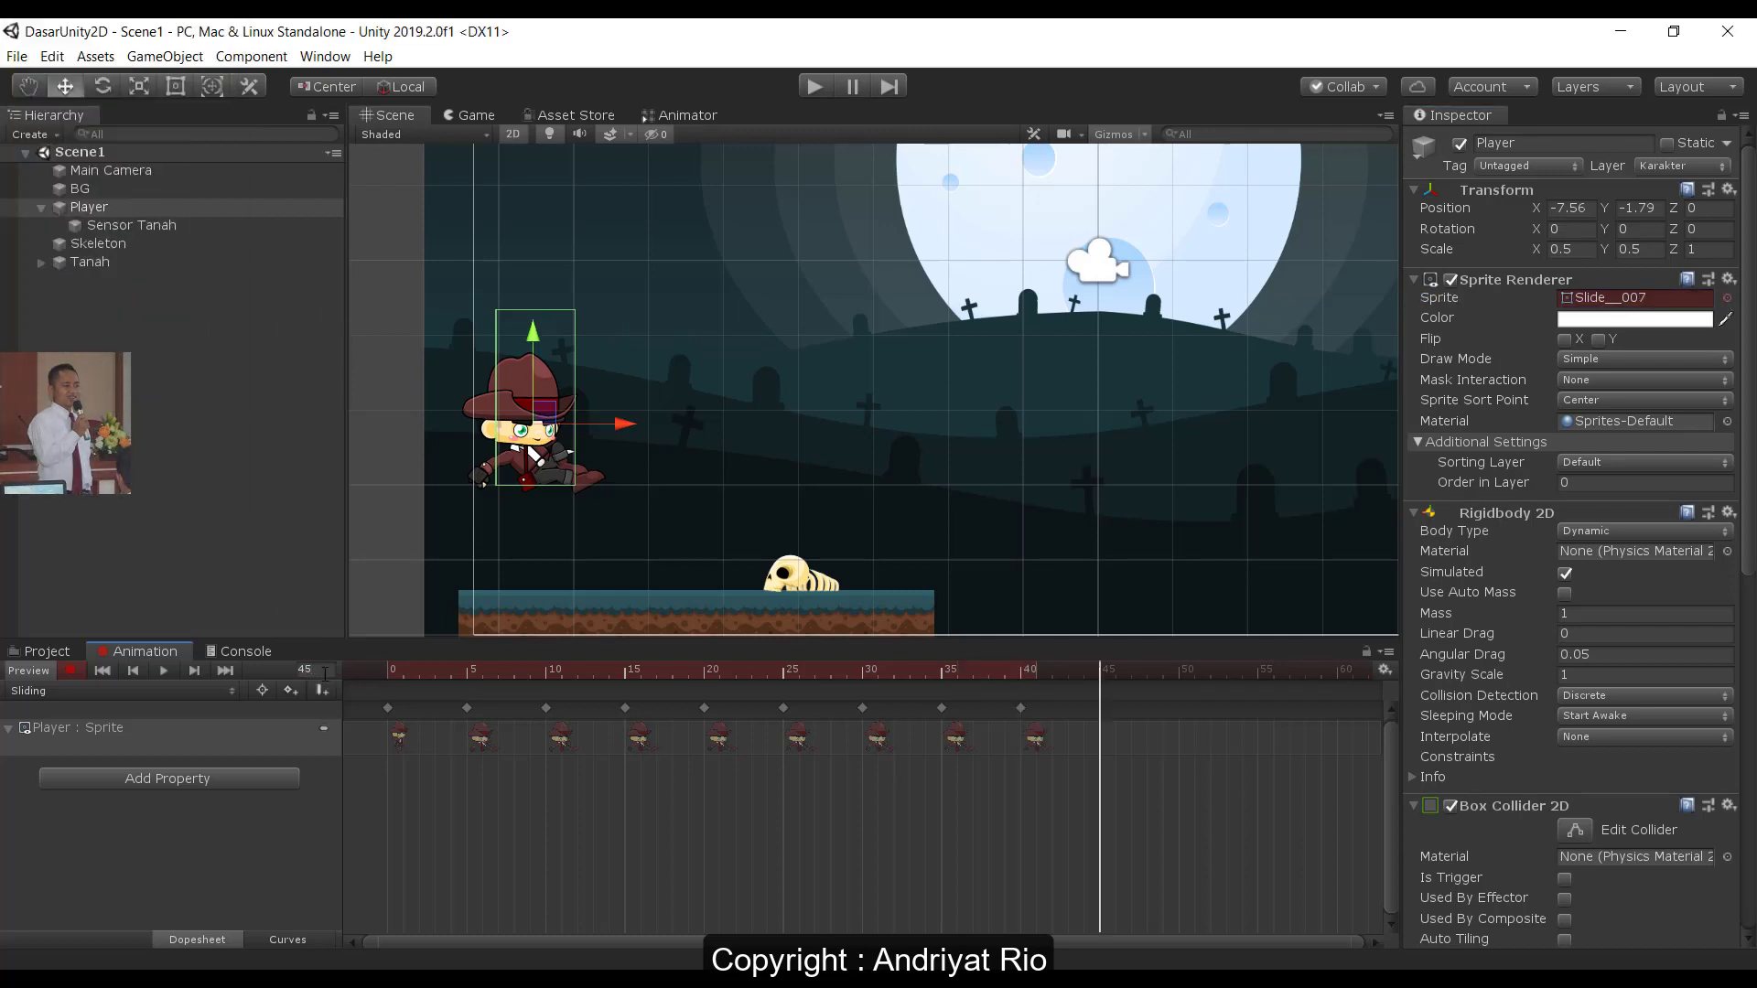
click(1728, 301)
double_click(158, 343)
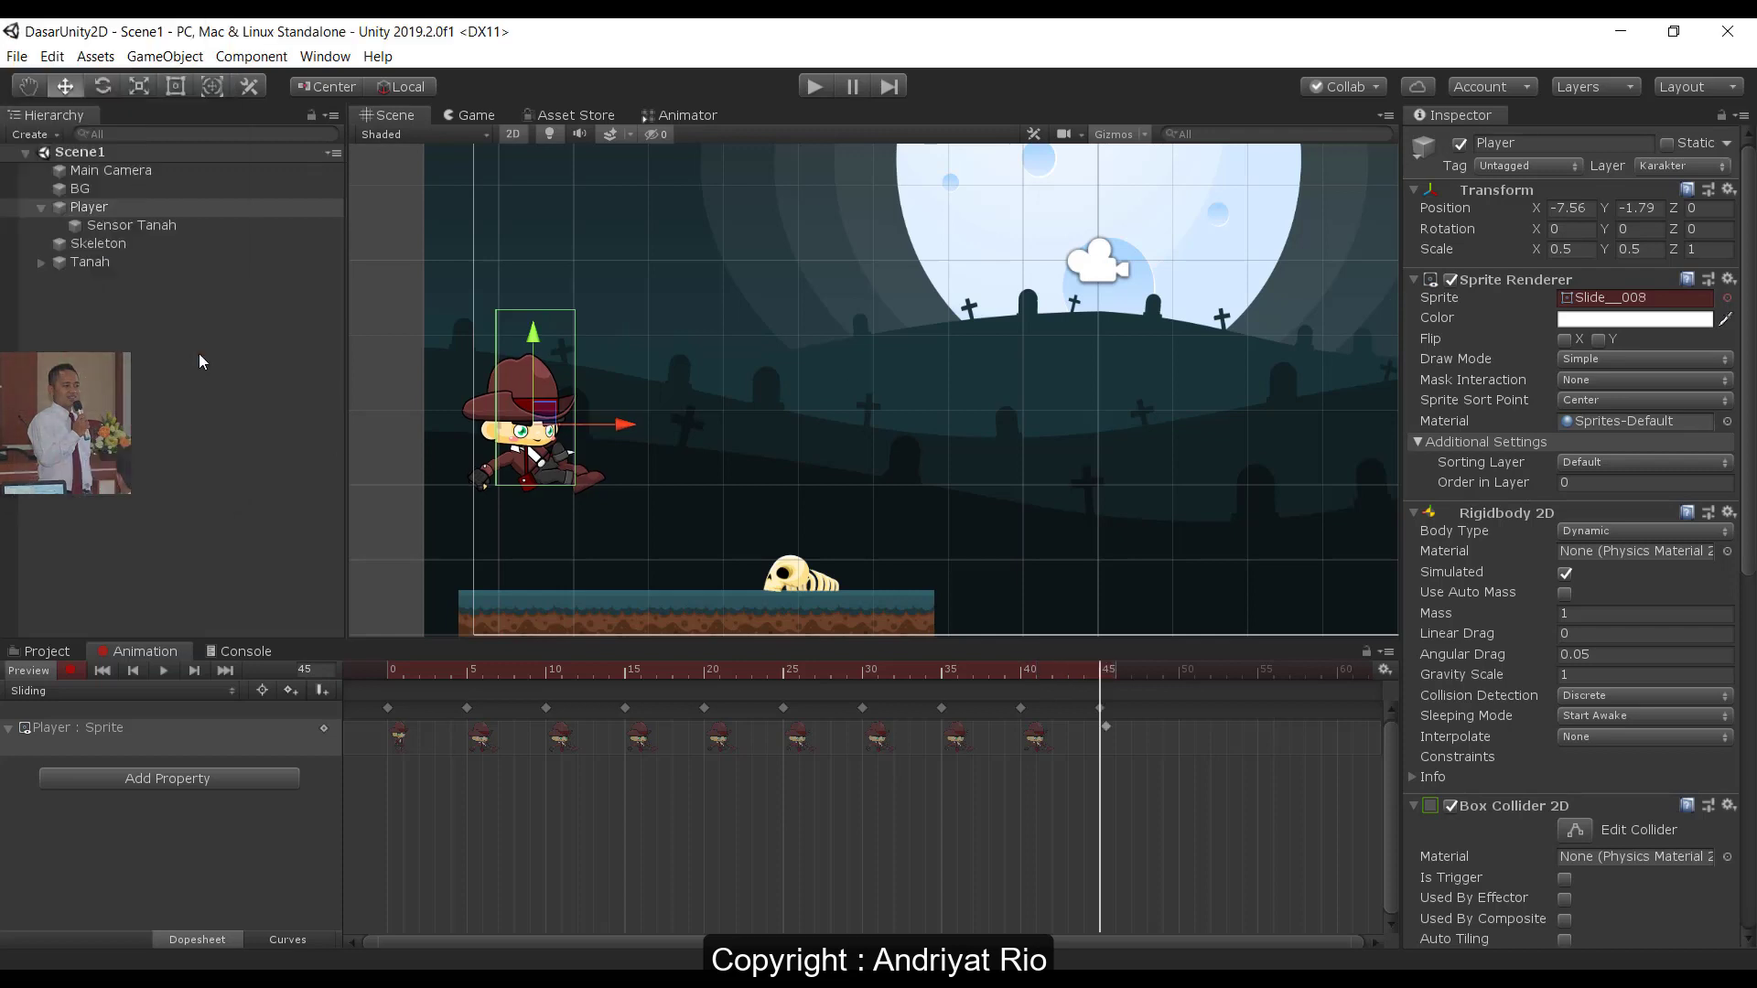
- Keyframe the Player's sprite as Slide__009 at frame 50 of the Sliding clip
click(313, 668)
text(50)
key(Return)
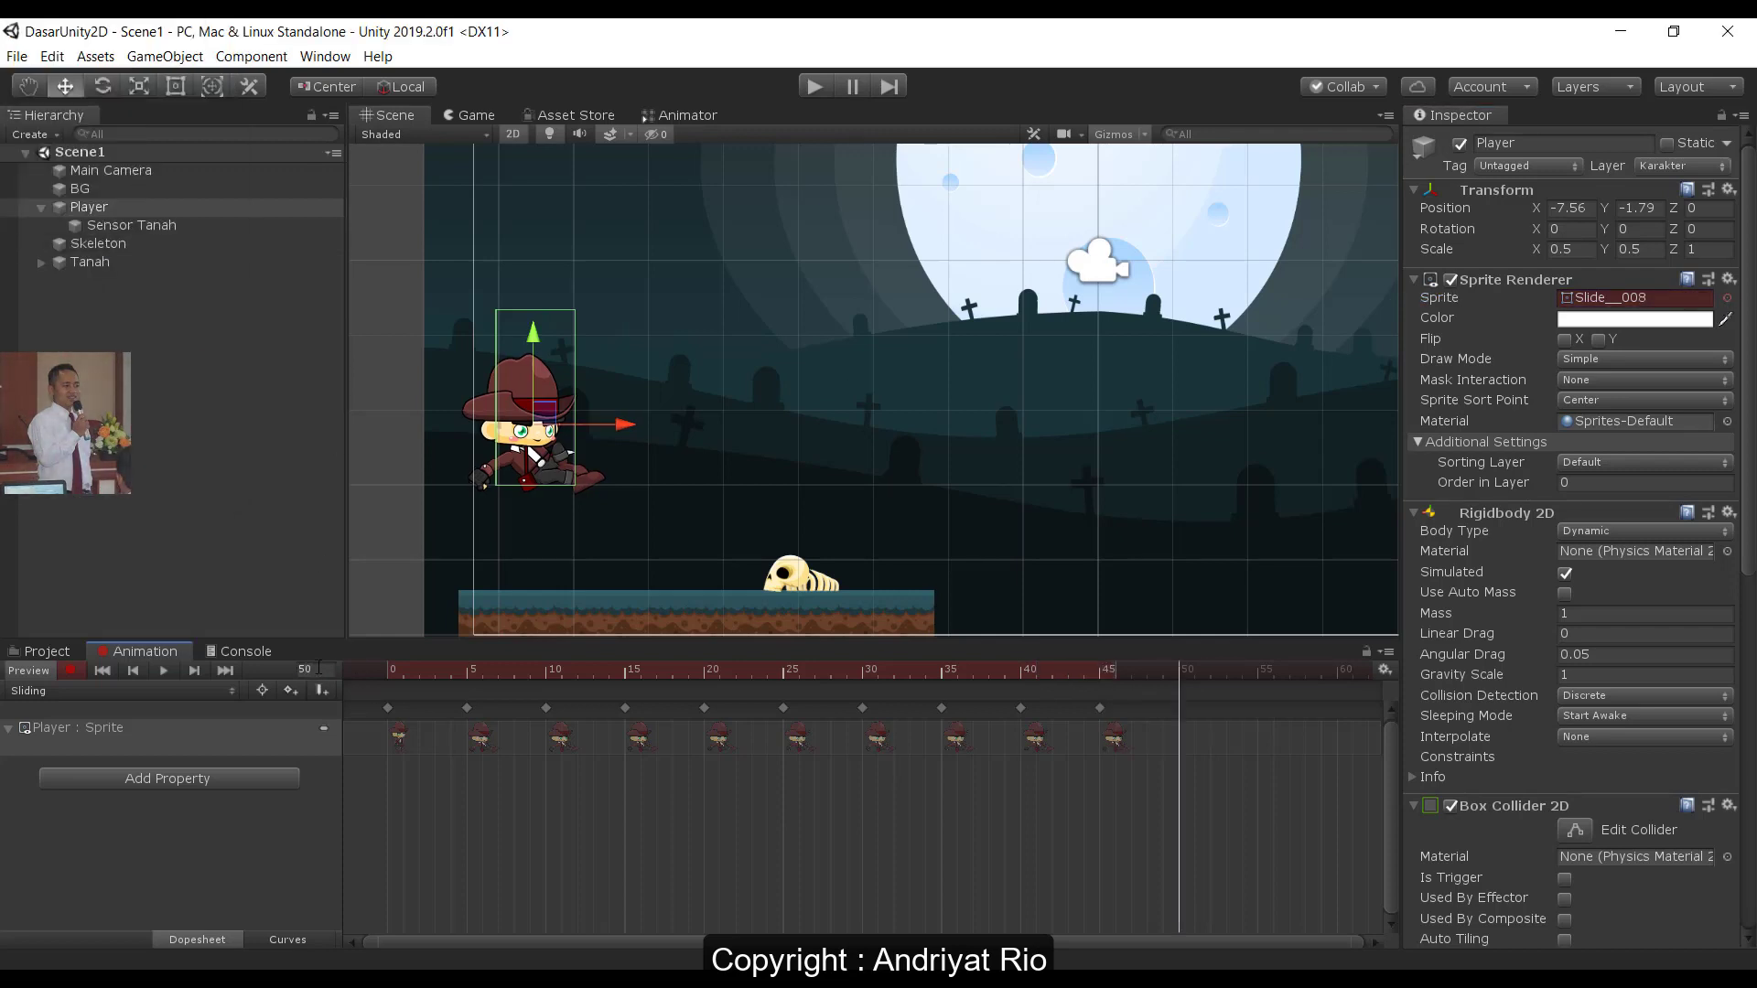
click(1728, 299)
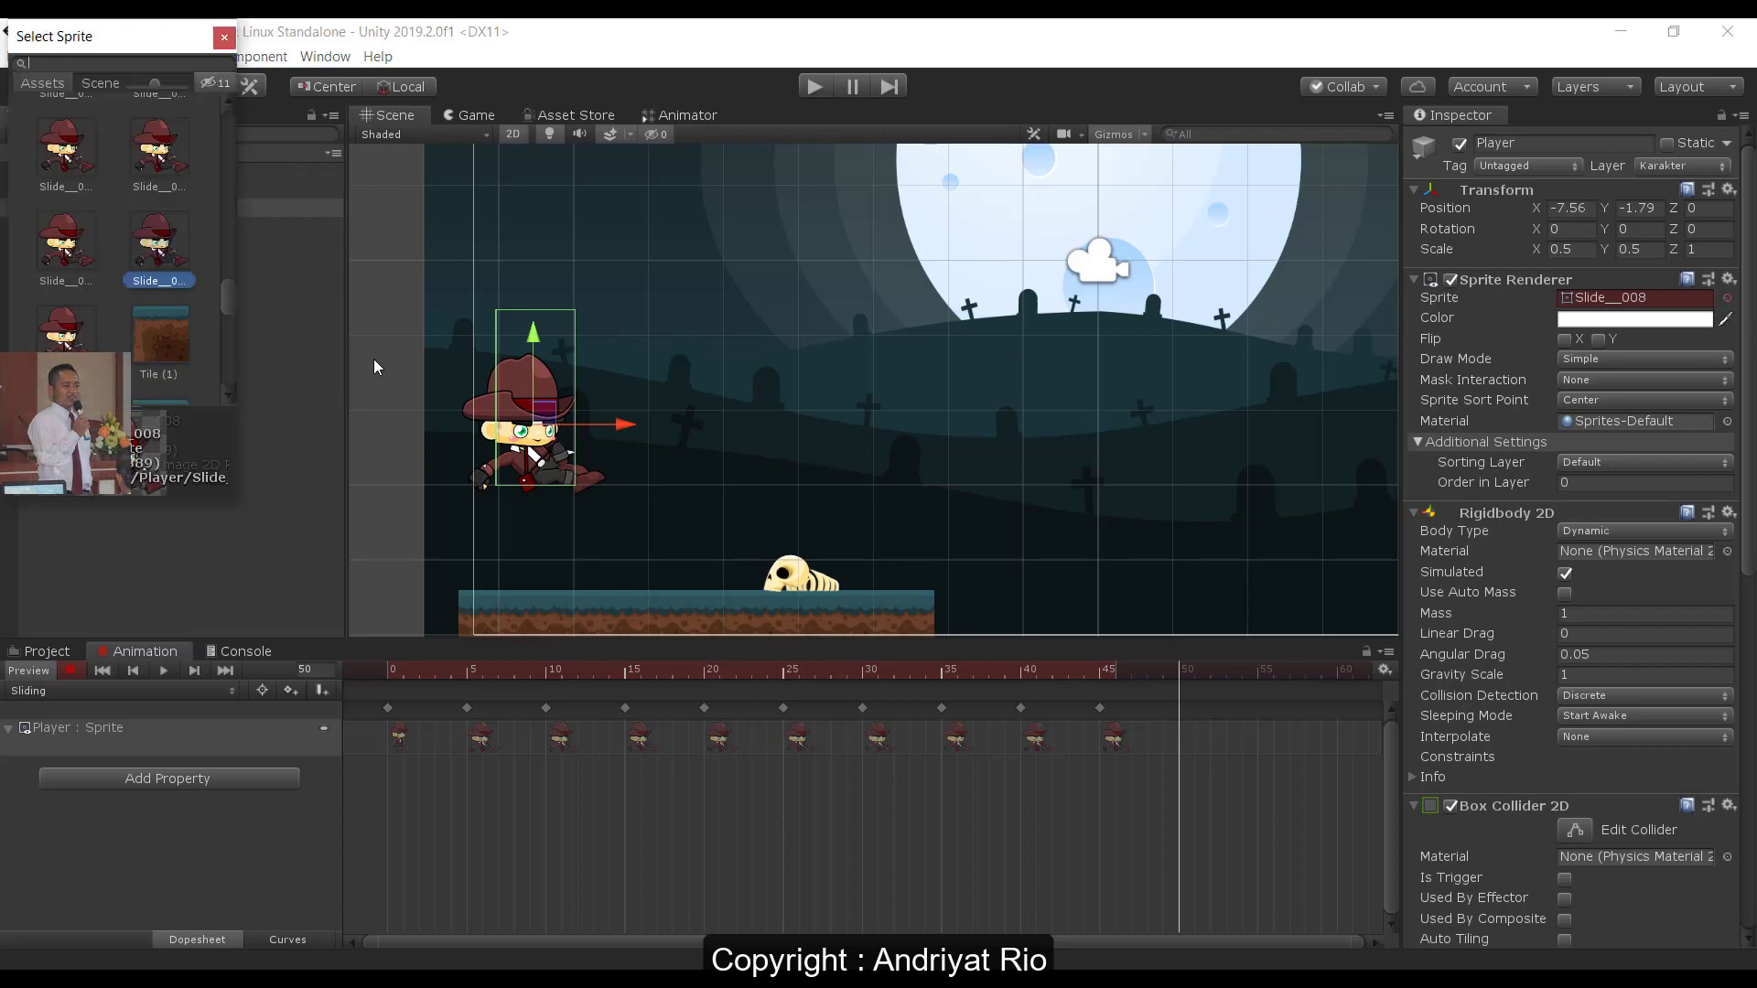
double_click(60, 334)
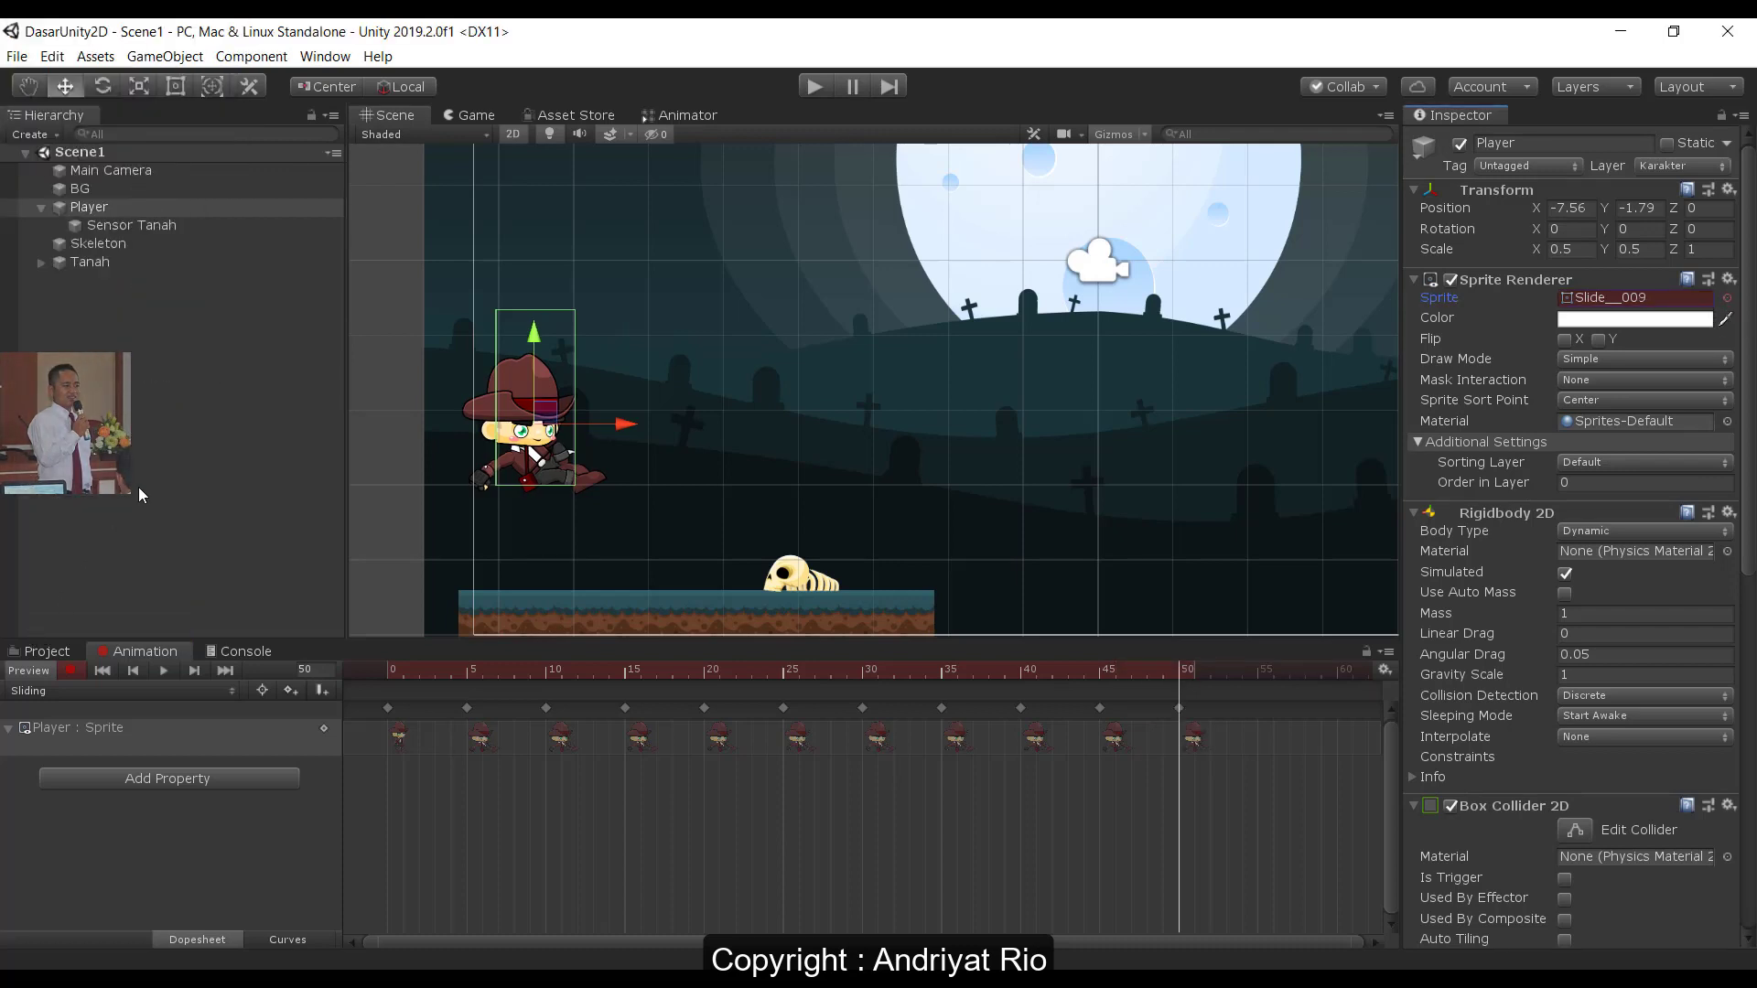
- Stop recording keyframes and play back the Sliding clip to preview it on the Player
click(70, 671)
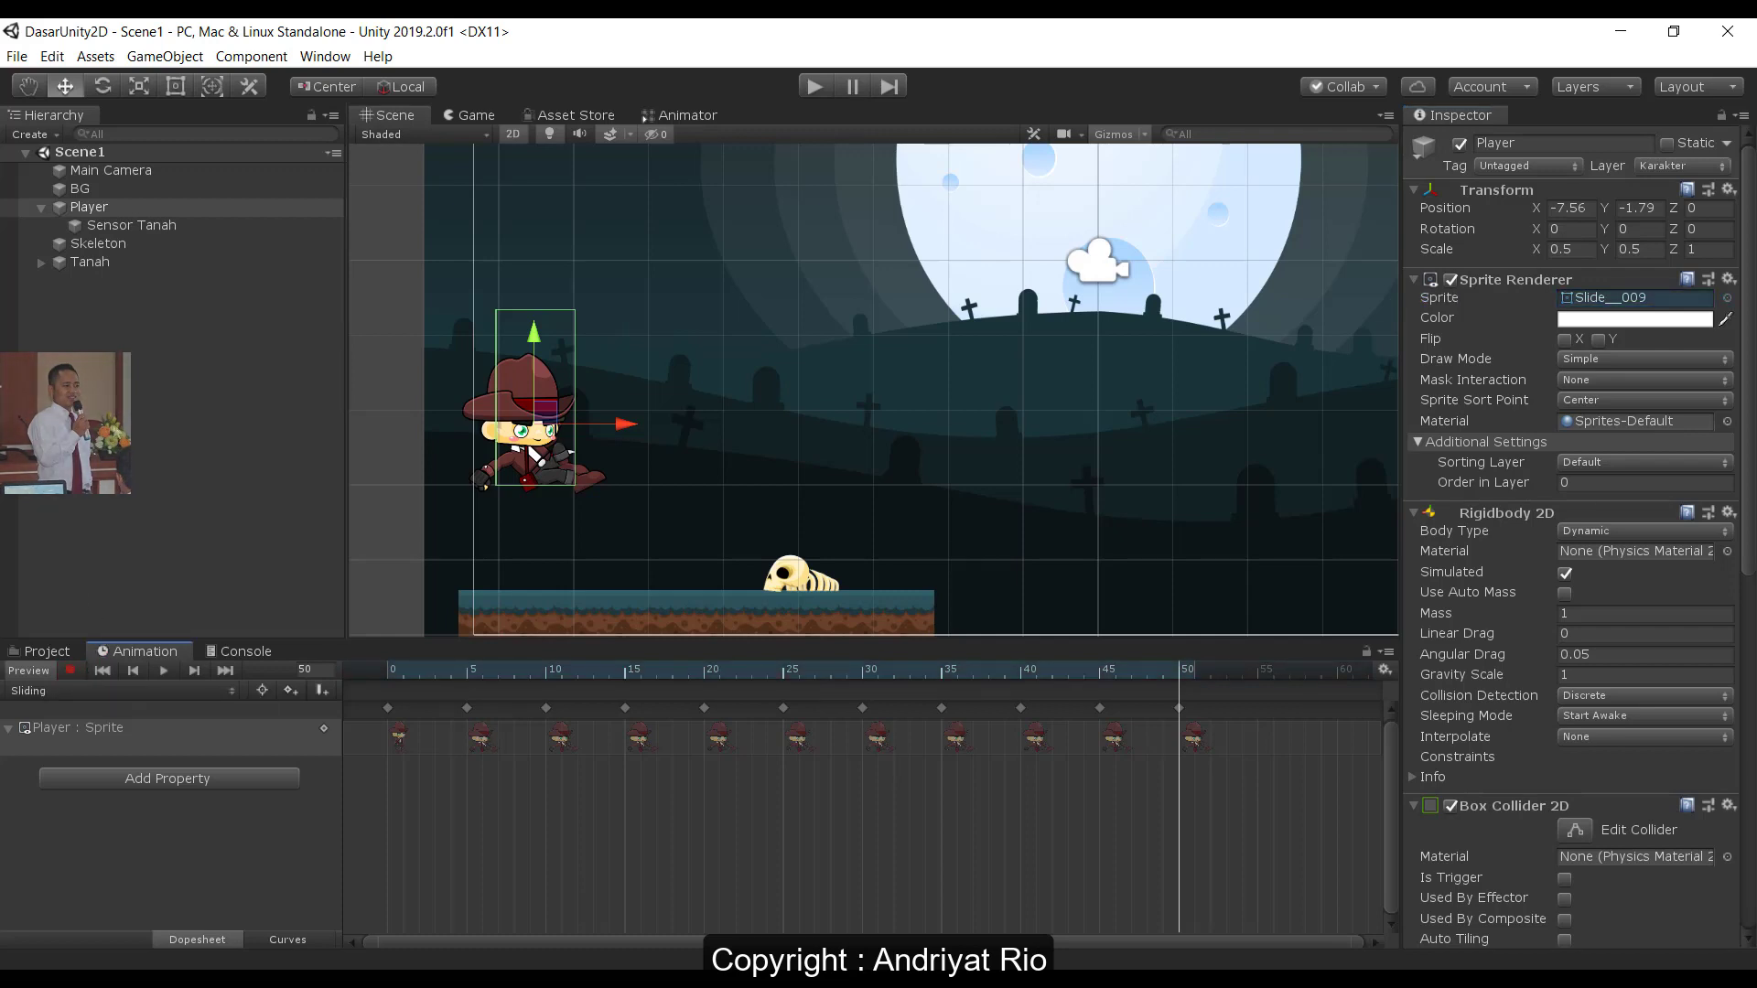
click(164, 670)
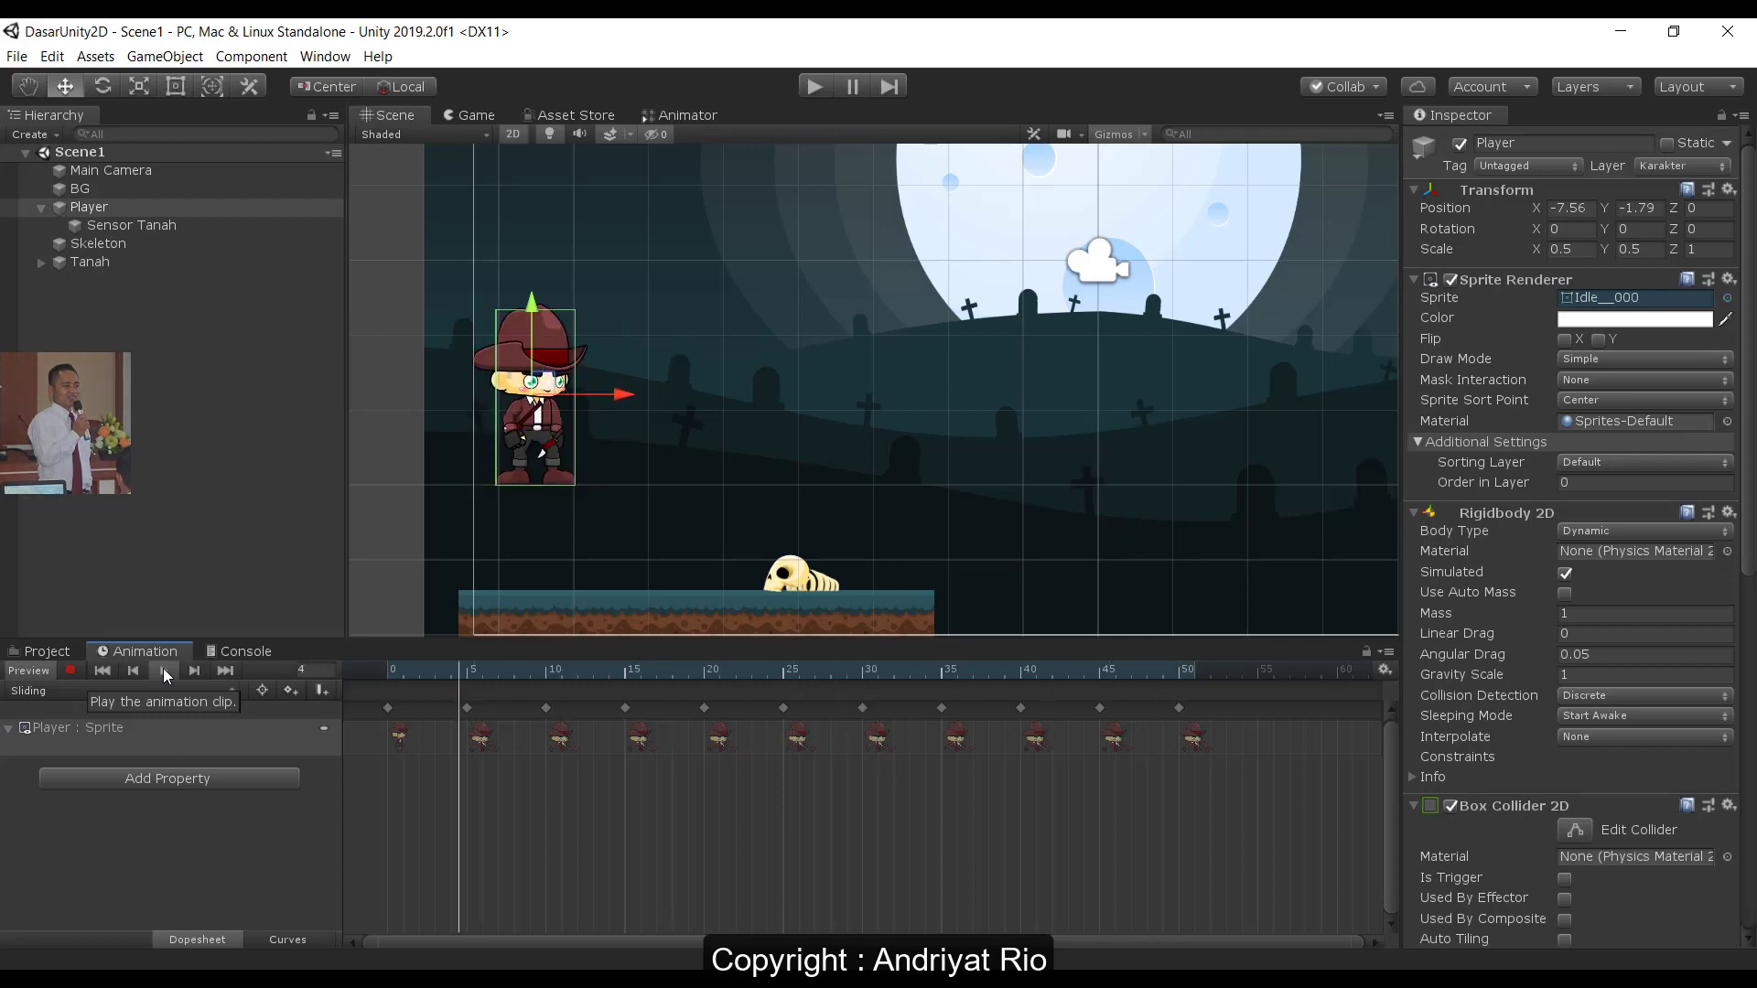
click(164, 670)
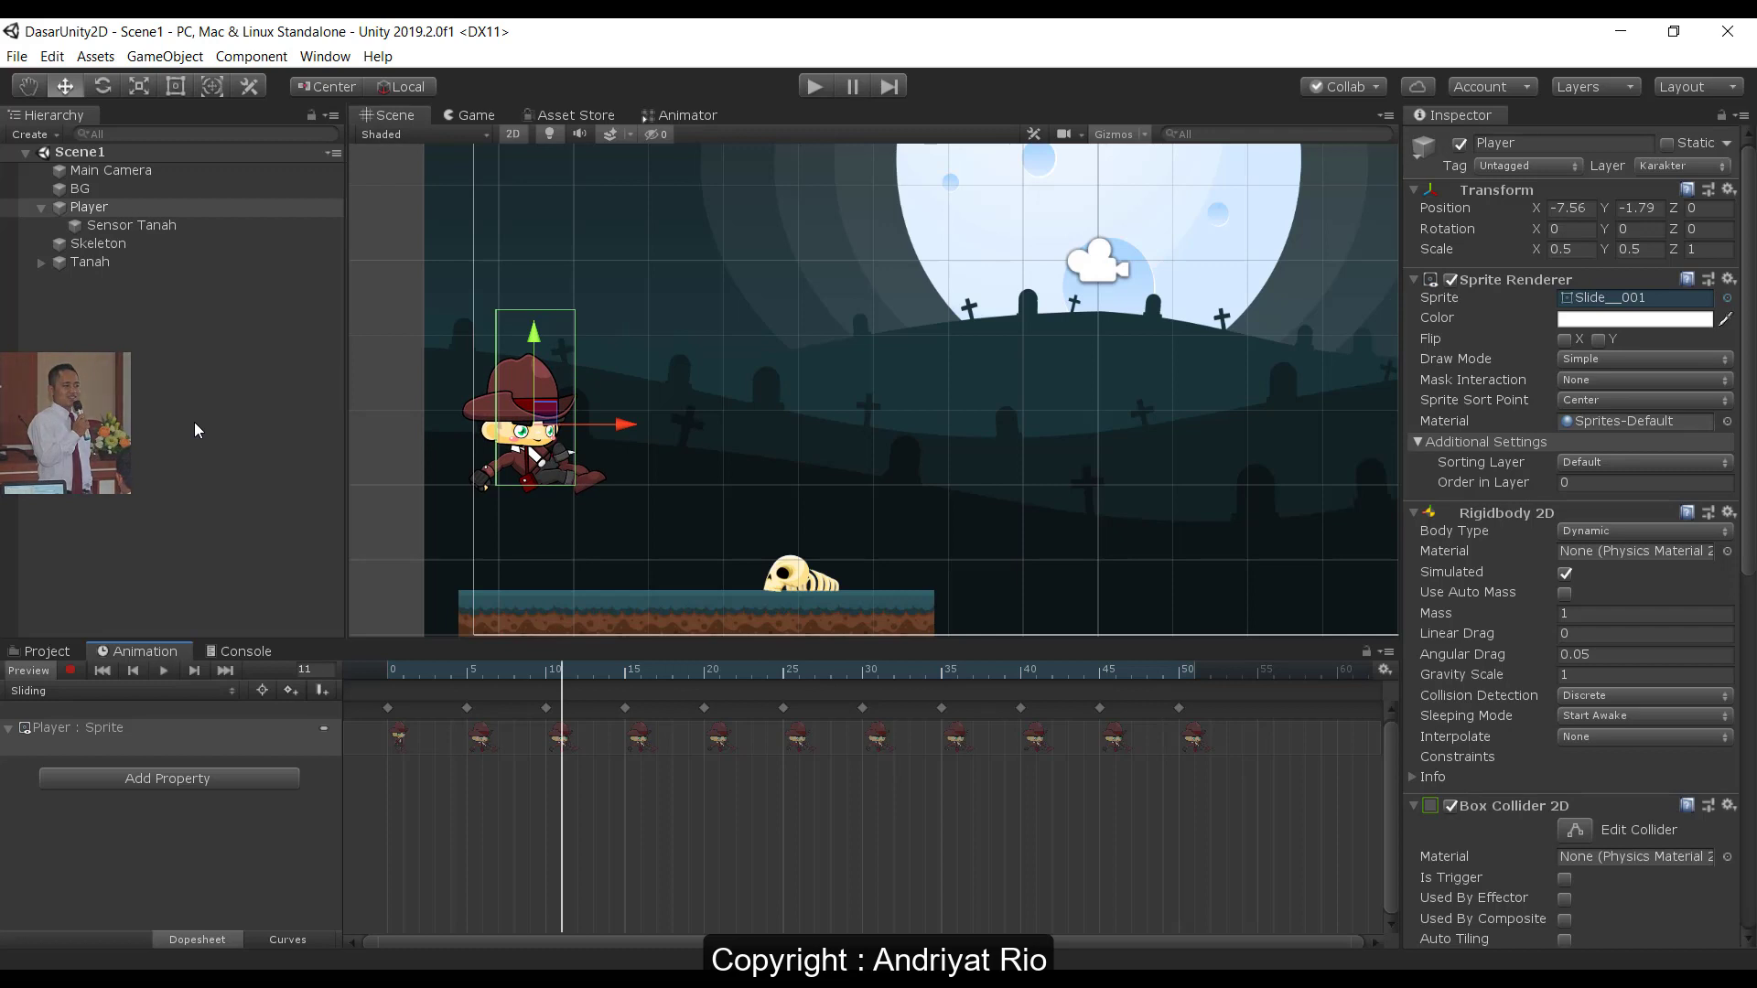
- Move the Sliding state in the Player's Animator graph to the open space right of the Run and Loncat states
click(672, 118)
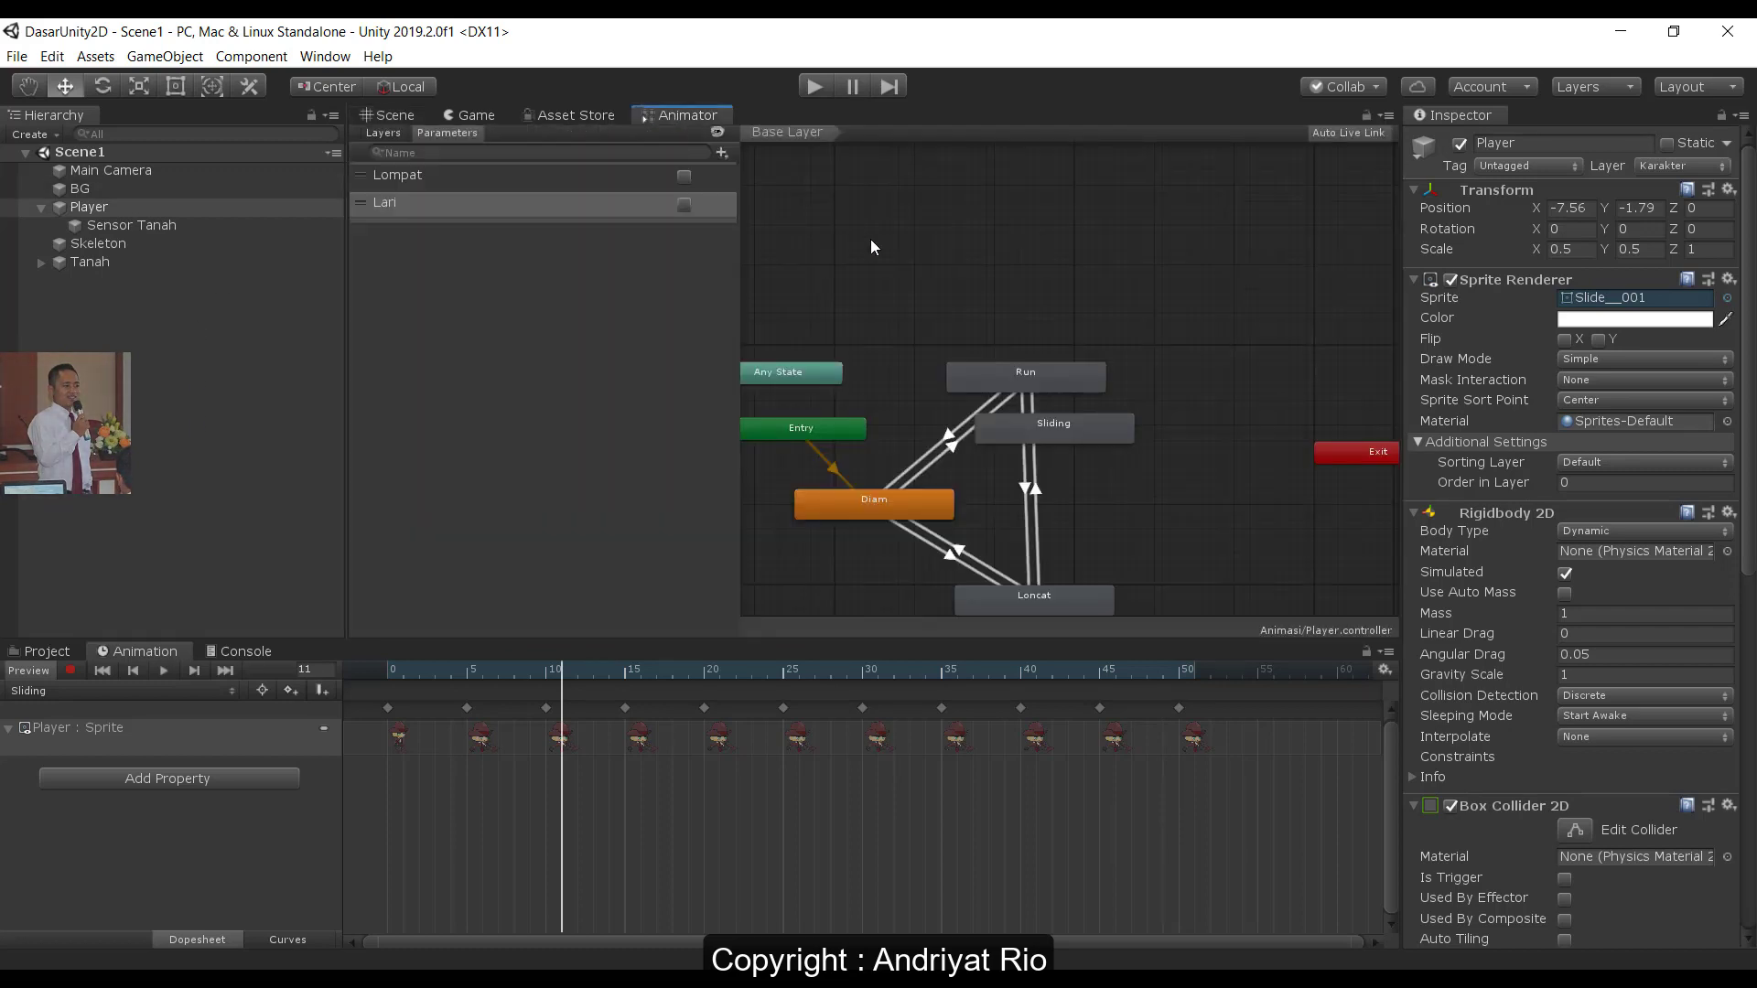
drag(1042, 422, 1179, 476)
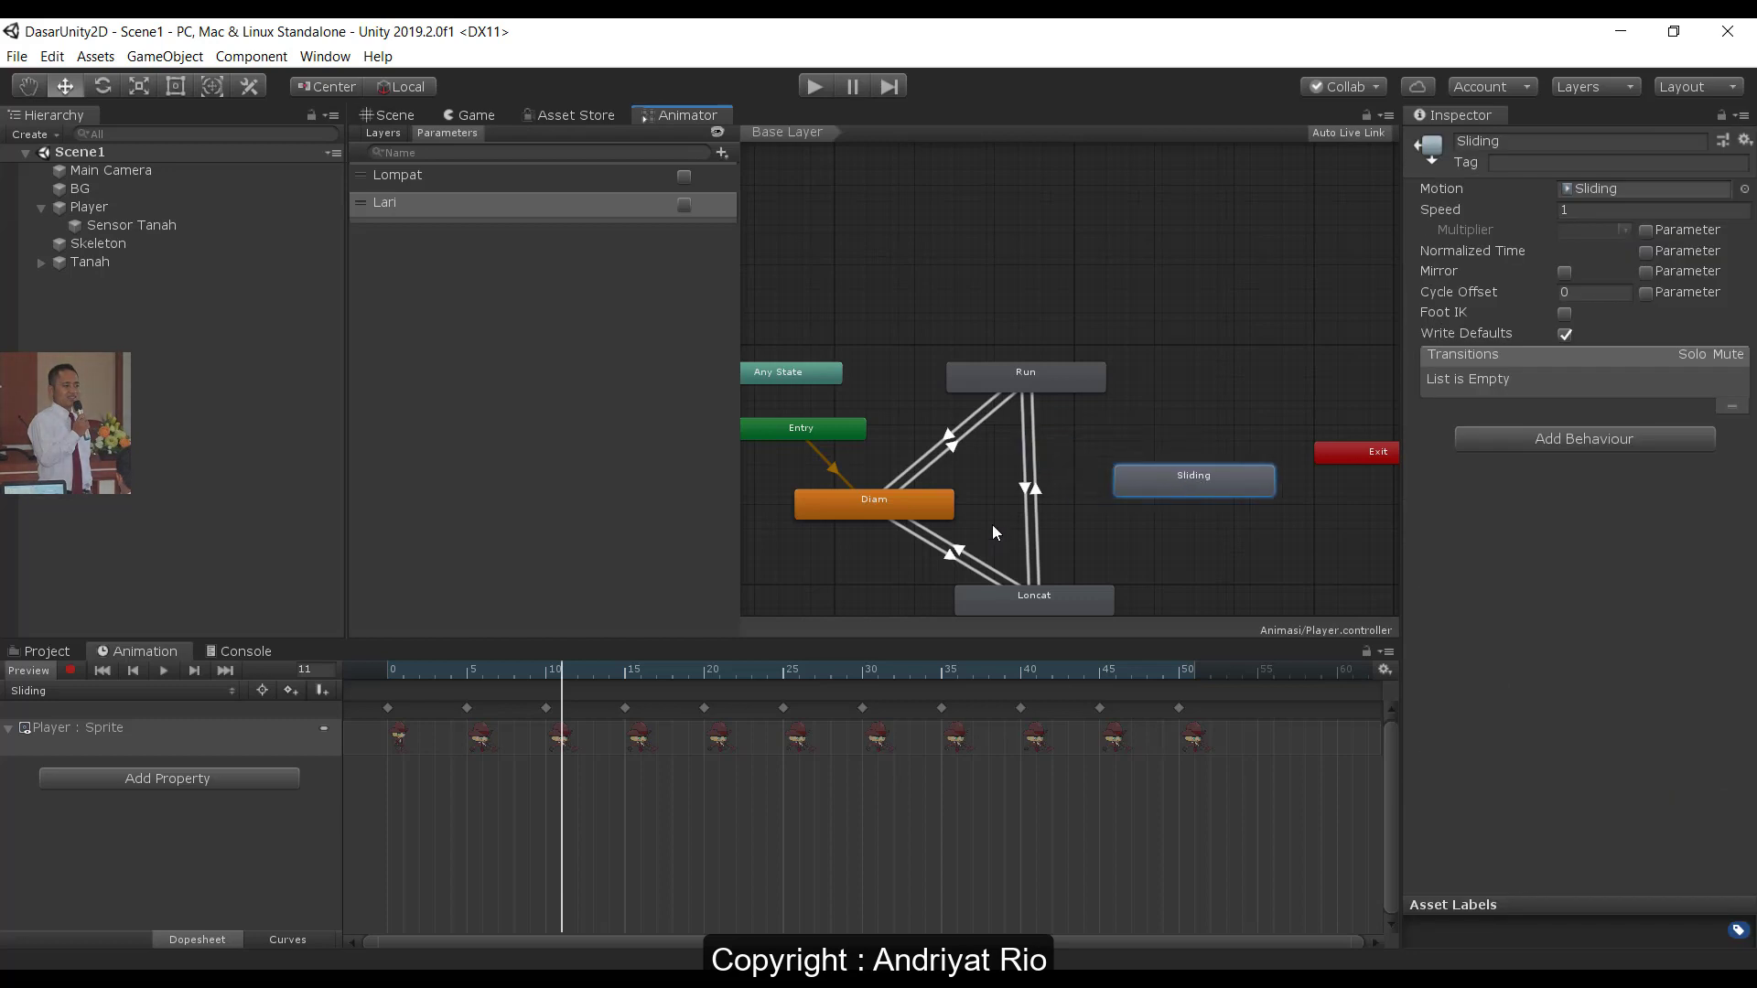
scroll(979, 347, down, 3)
scroll(1019, 501, up, 2)
scroll(1021, 500, up, 3)
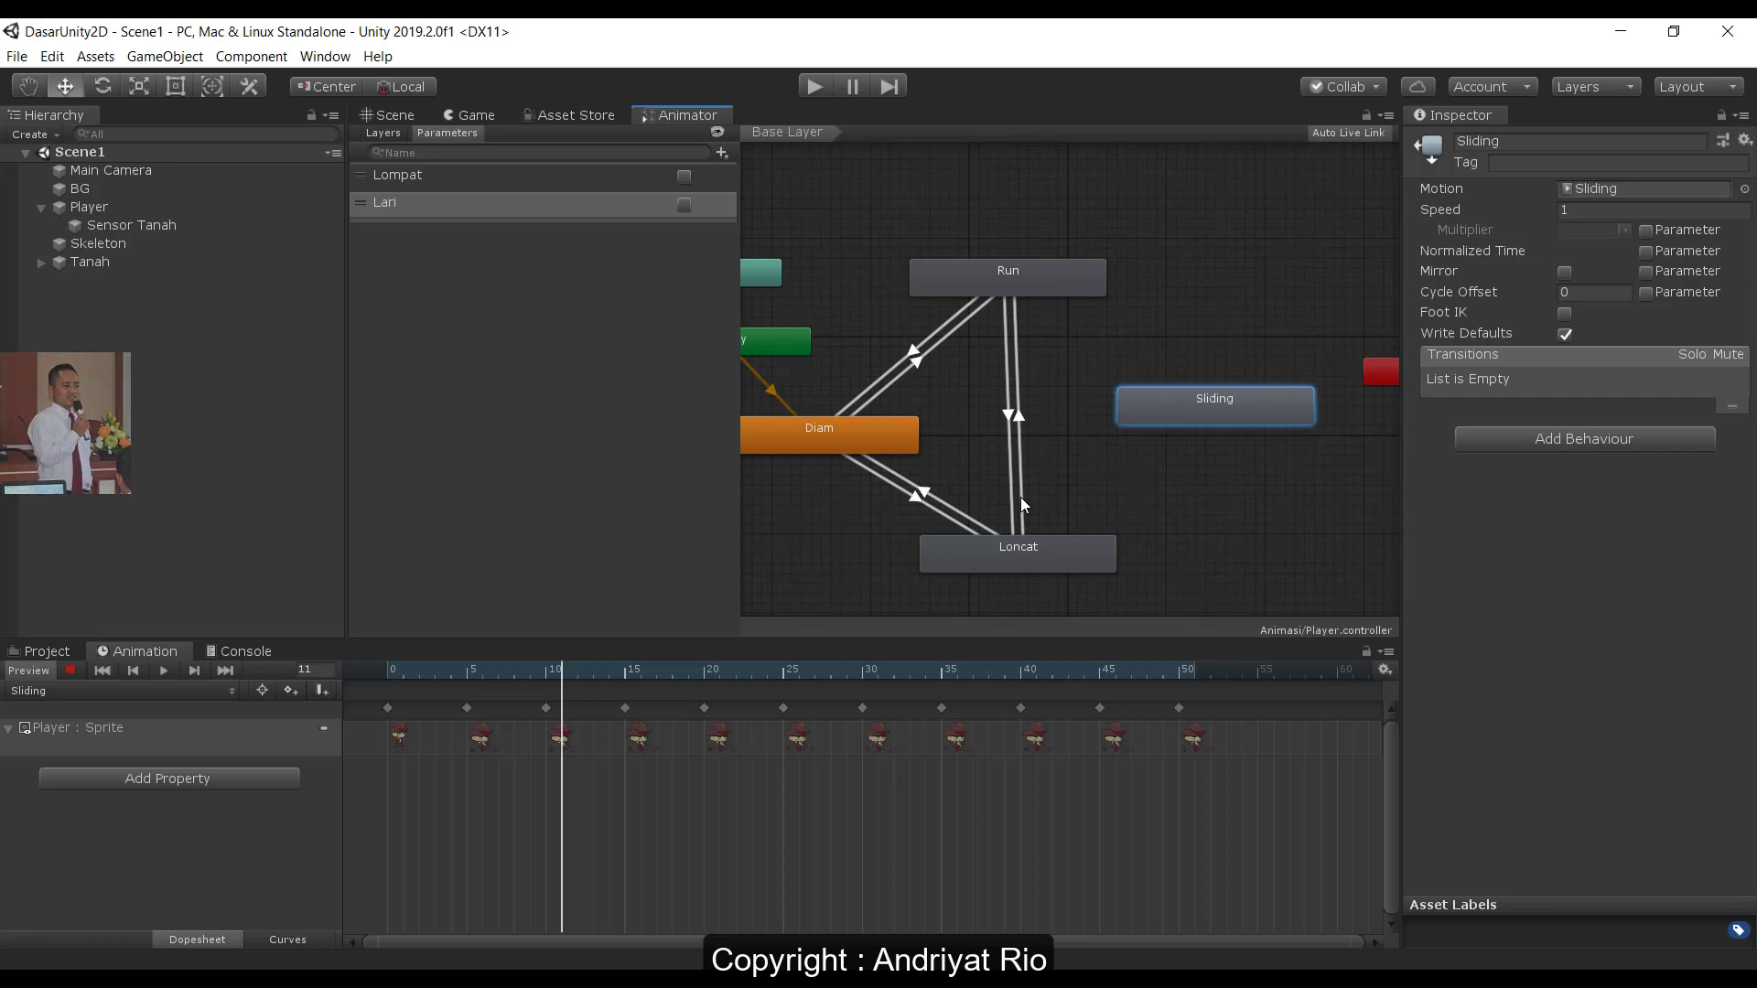
drag(1215, 404, 1206, 424)
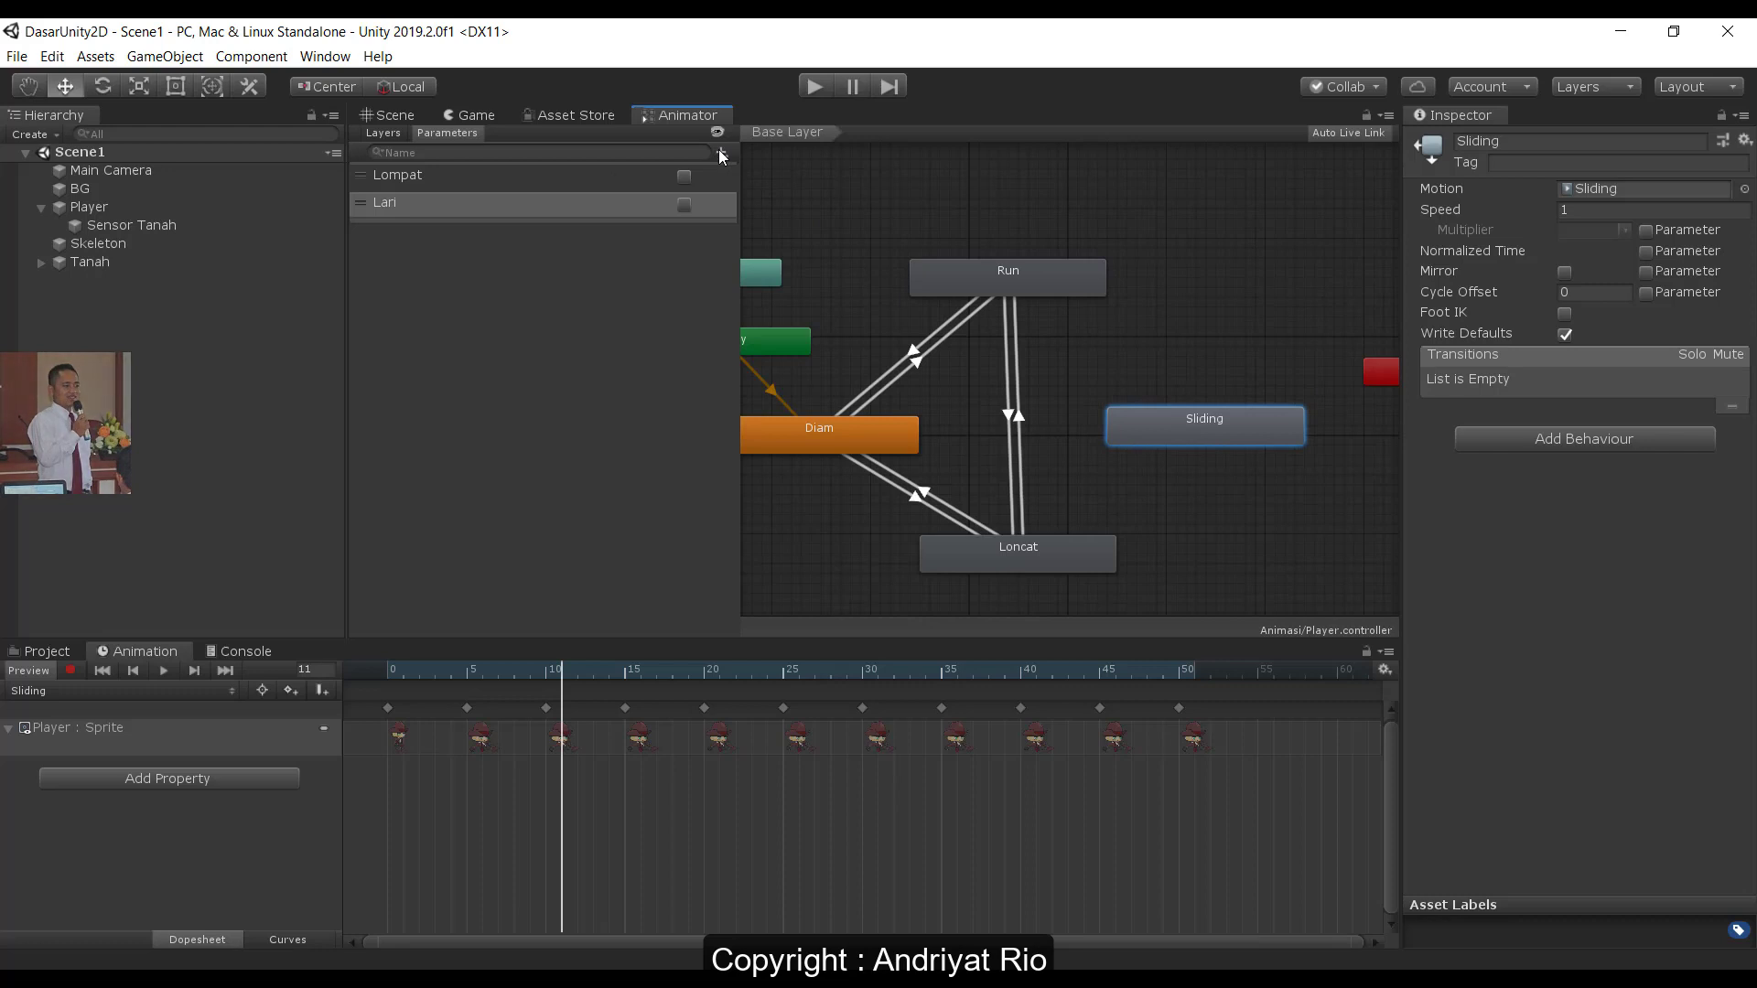
- Add a Bool parameter named Sliding to the Player's Animator controller
click(720, 152)
click(752, 223)
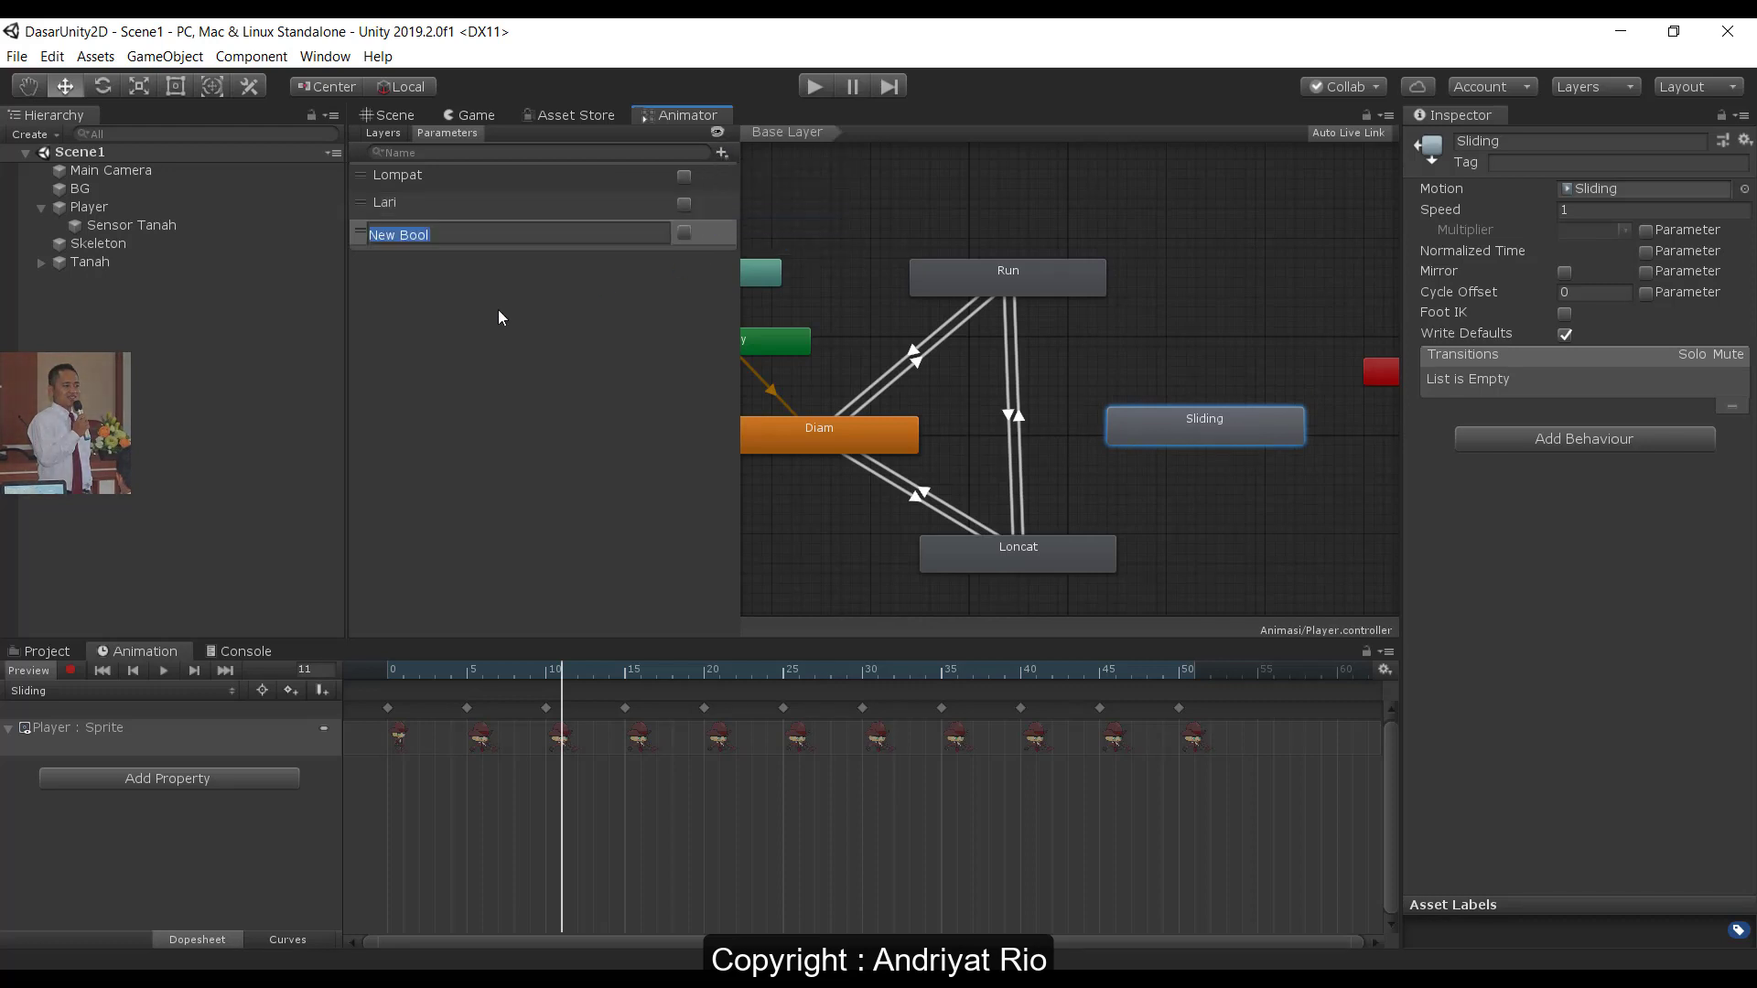
text(Sliding)
key(Return)
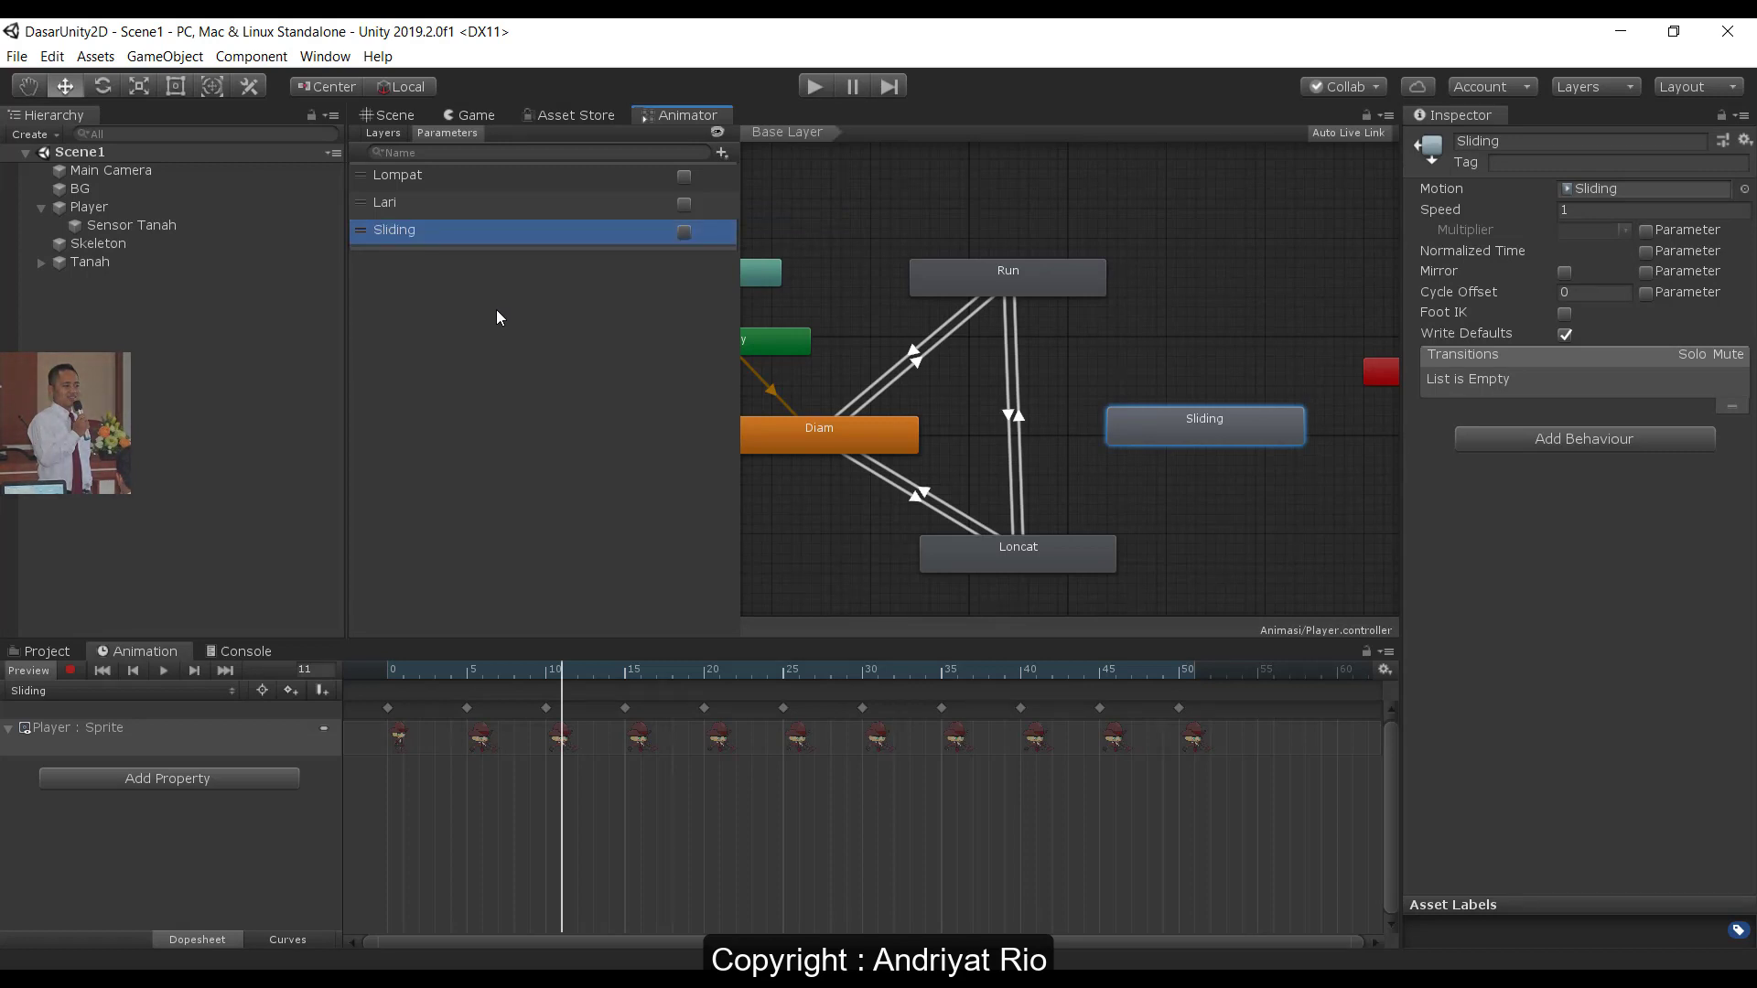
- Create transitions in both directions between the Diam and Sliding states
click(878, 435)
right_click(878, 436)
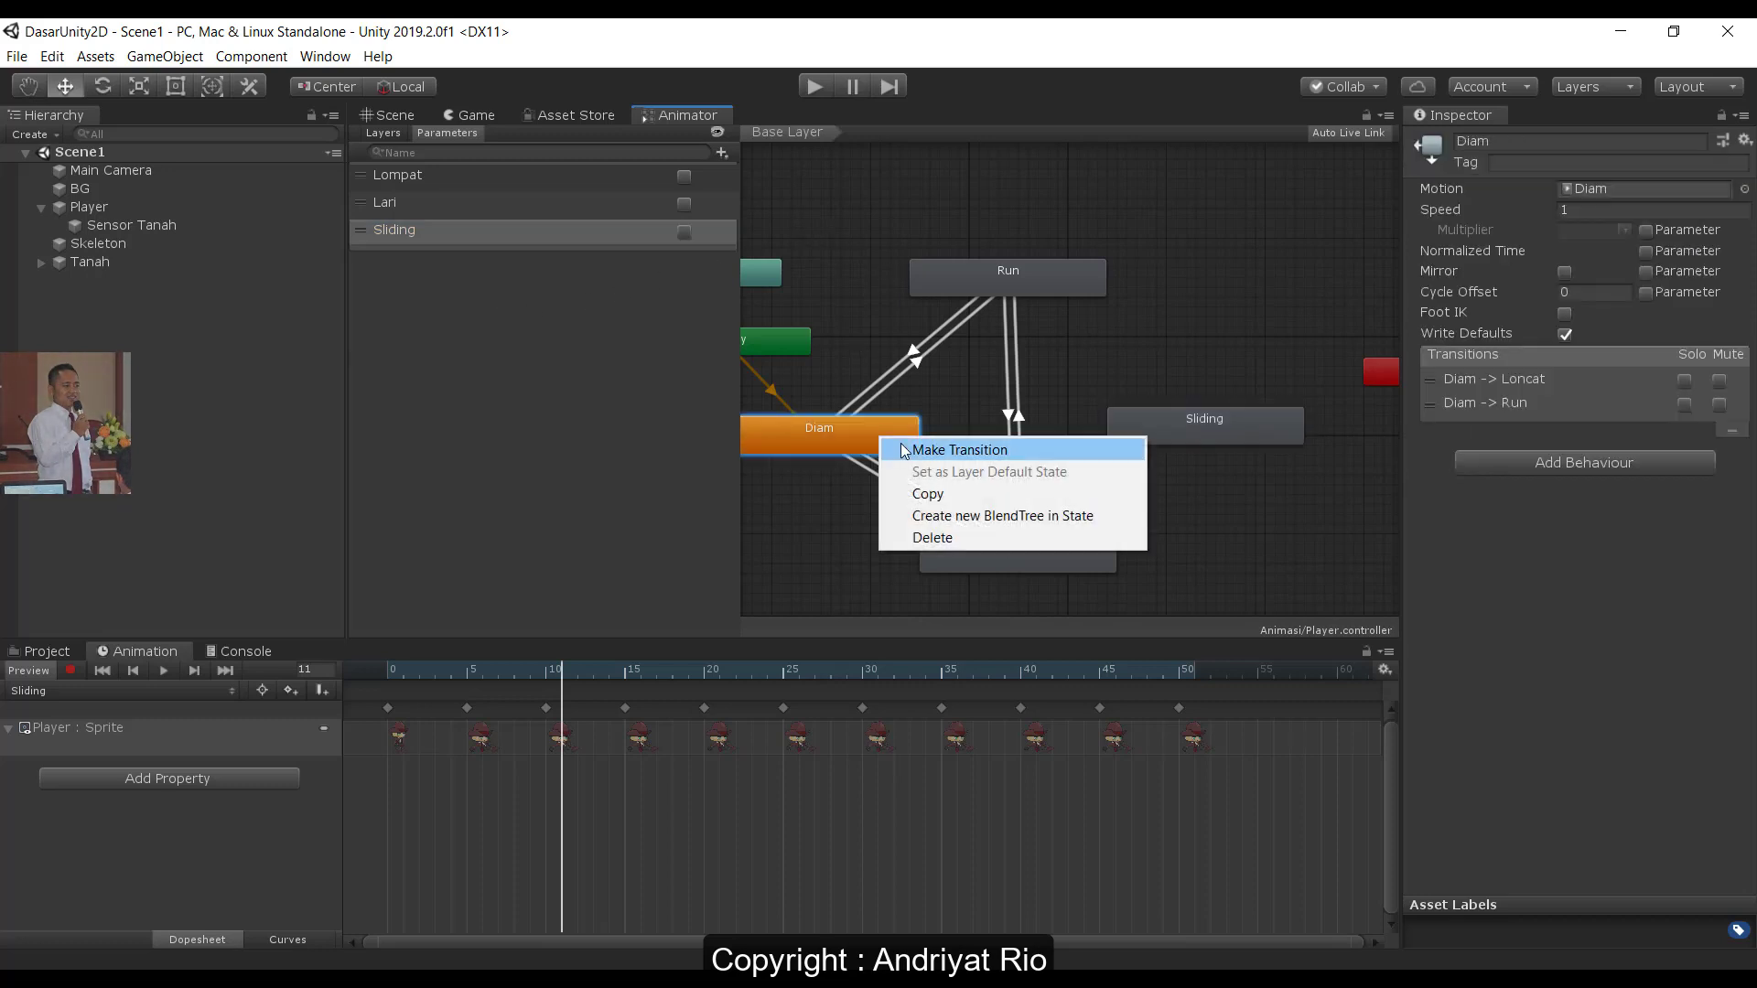
click(906, 448)
click(1188, 424)
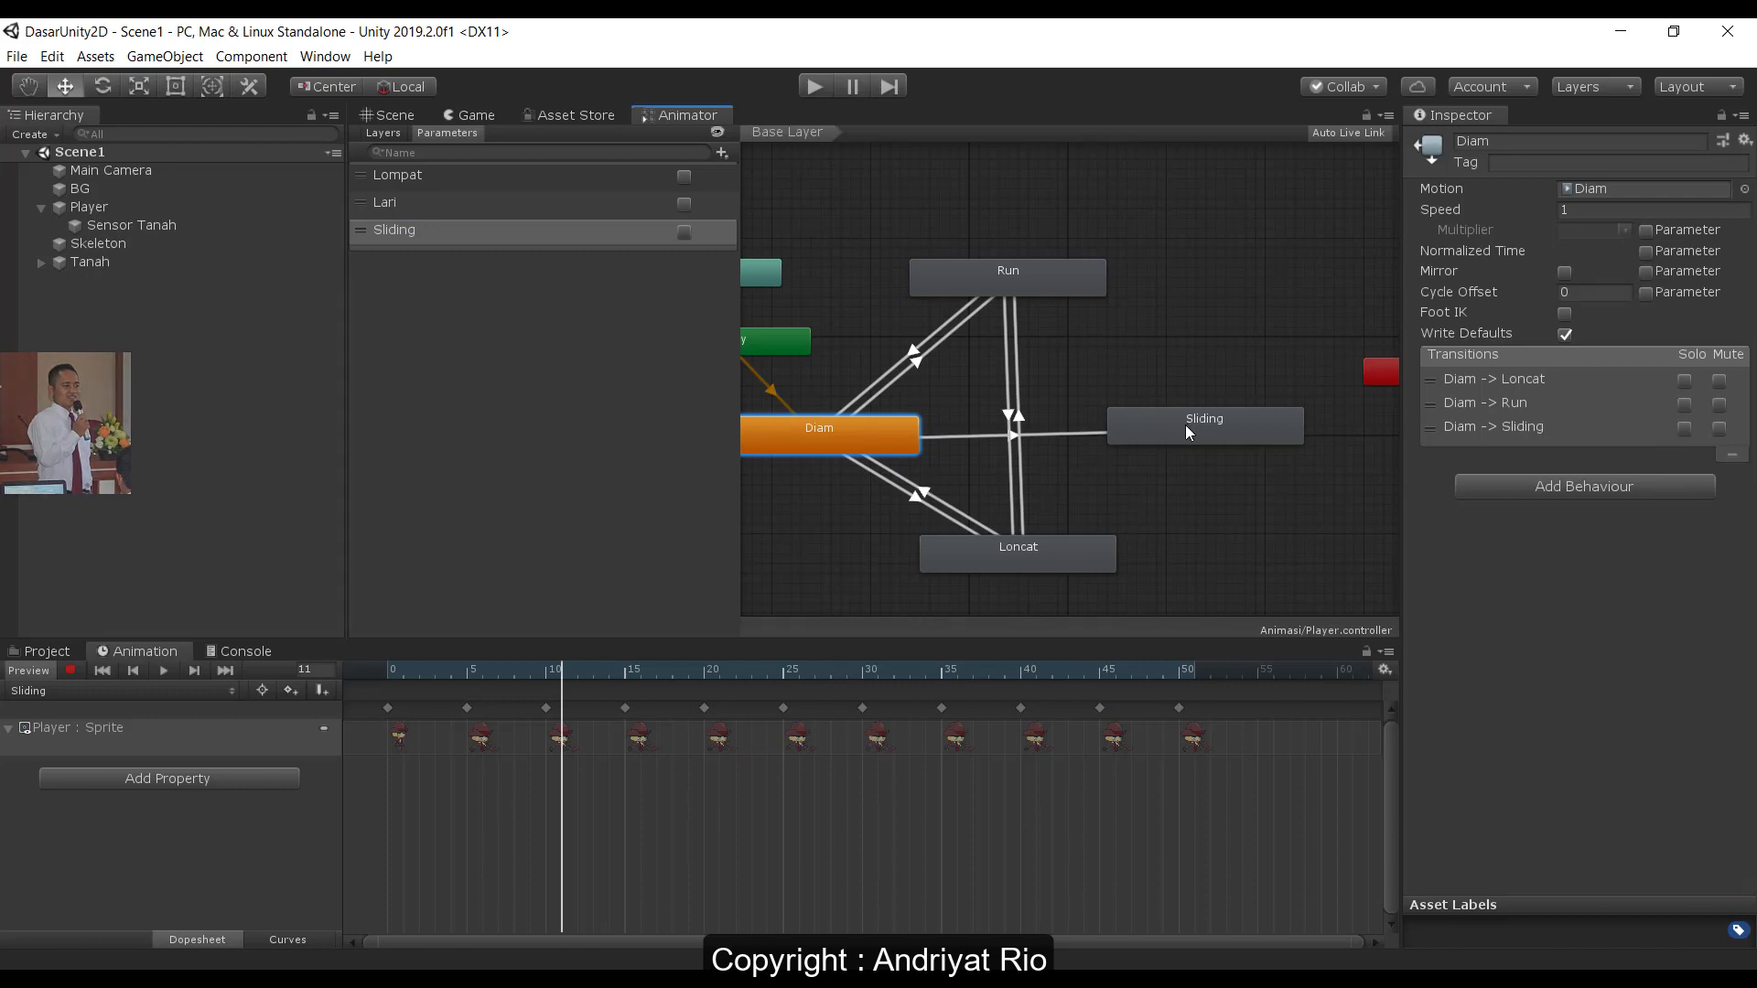
right_click(1164, 437)
click(1171, 444)
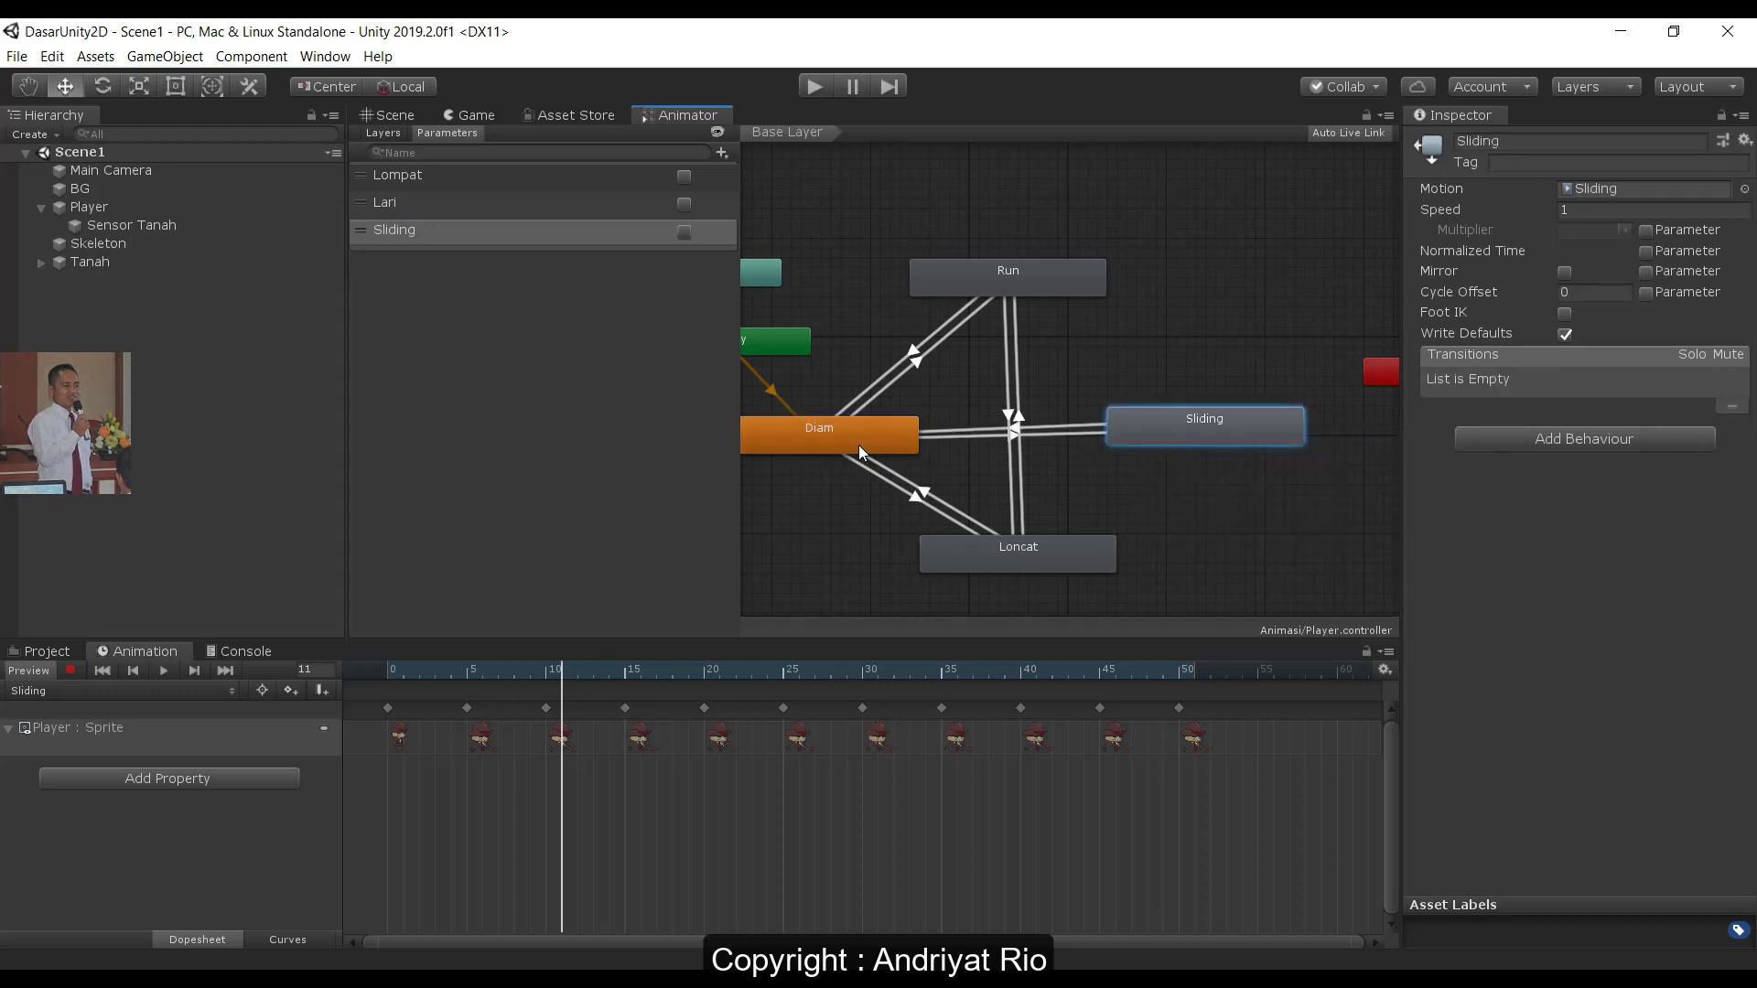
click(838, 441)
- Create transitions in both directions between the Loncat and Sliding states
right_click(1039, 546)
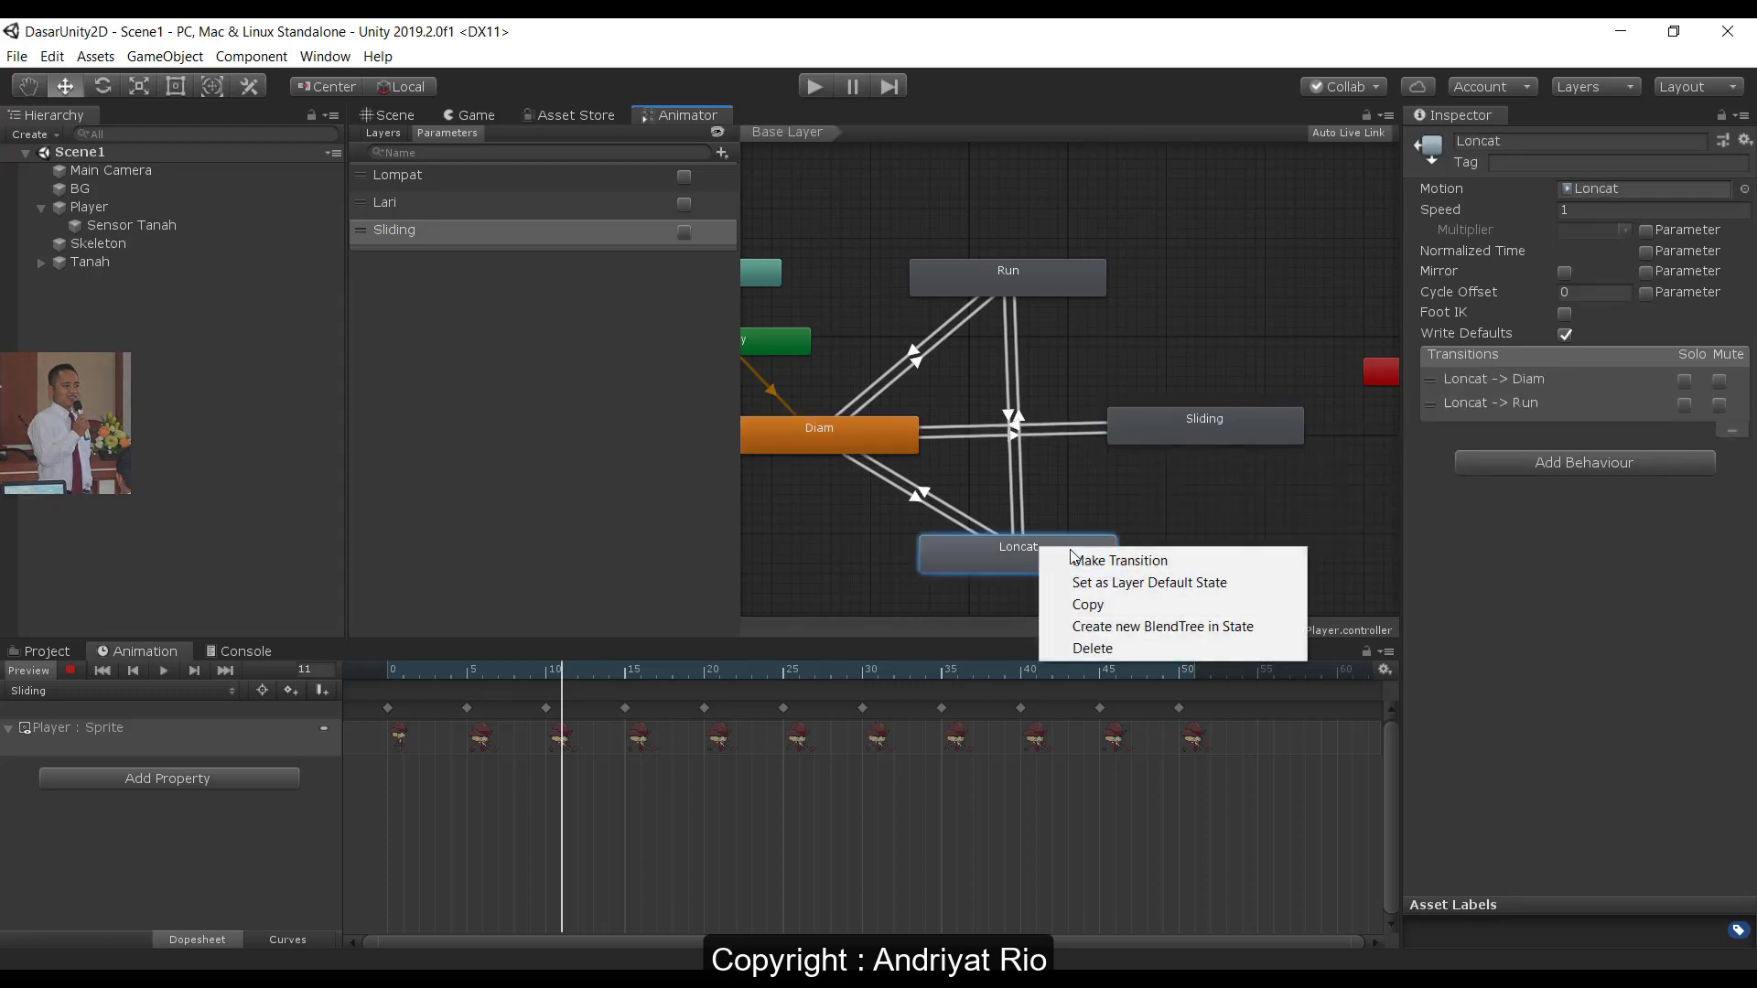
click(1082, 559)
click(1178, 421)
right_click(1168, 427)
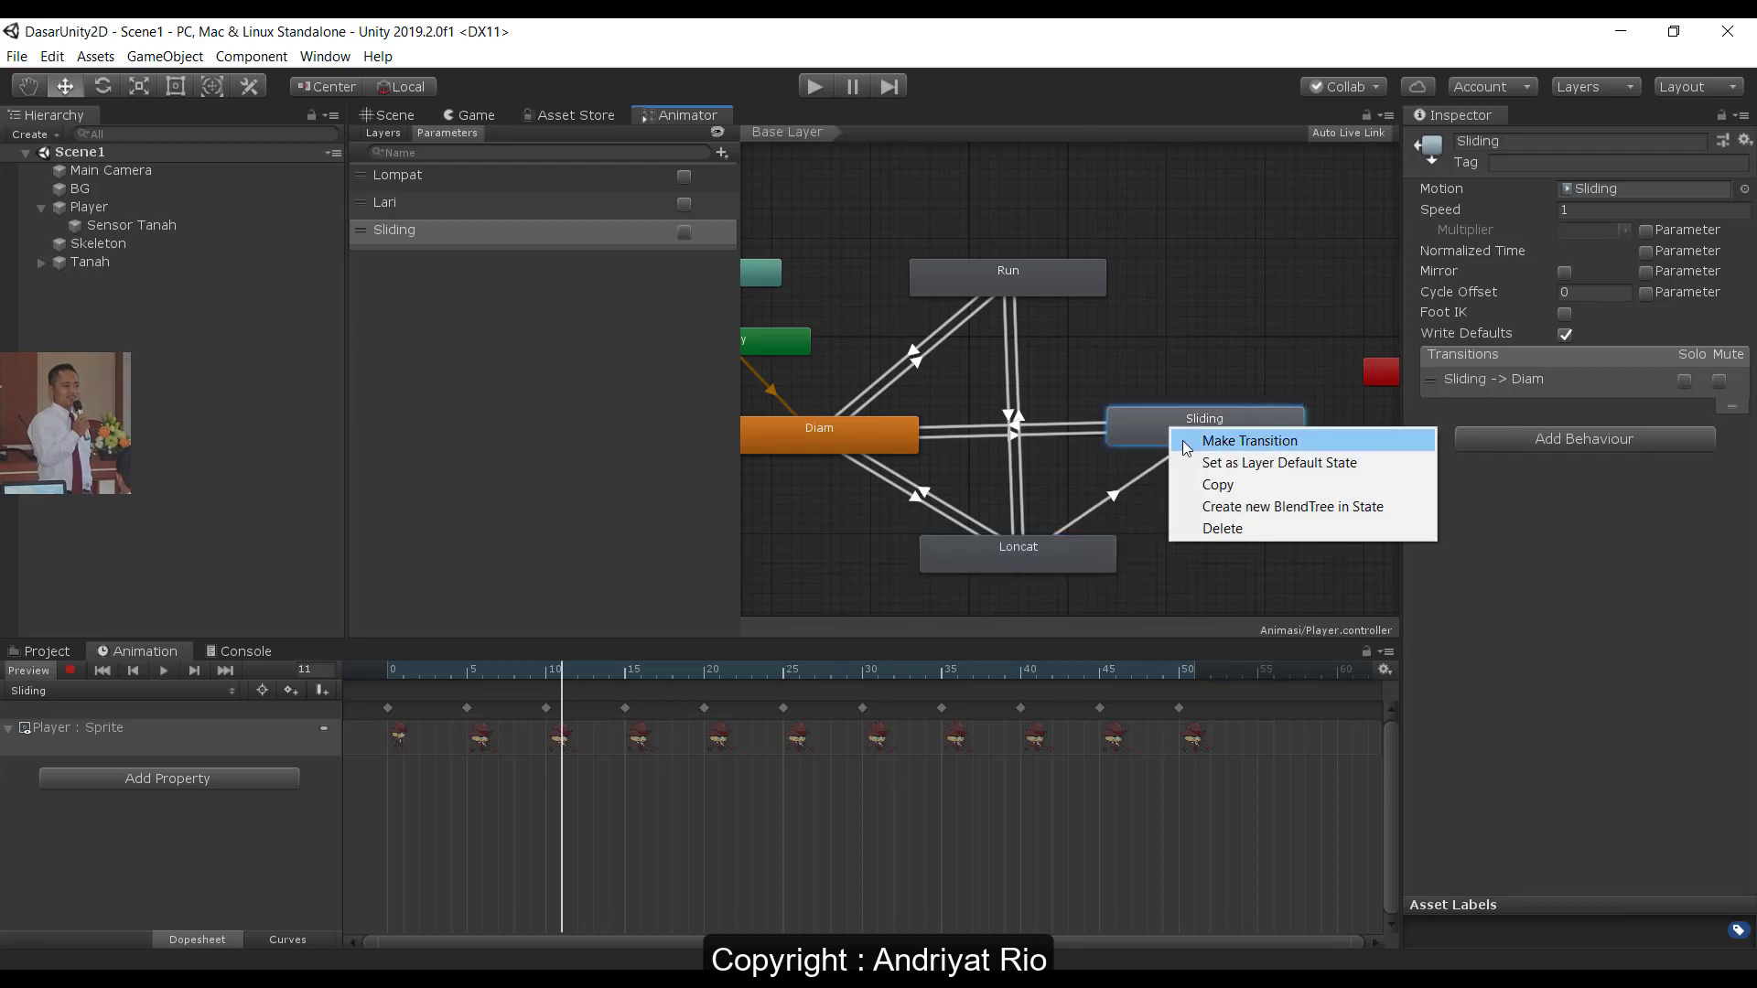
click(1177, 441)
click(1032, 543)
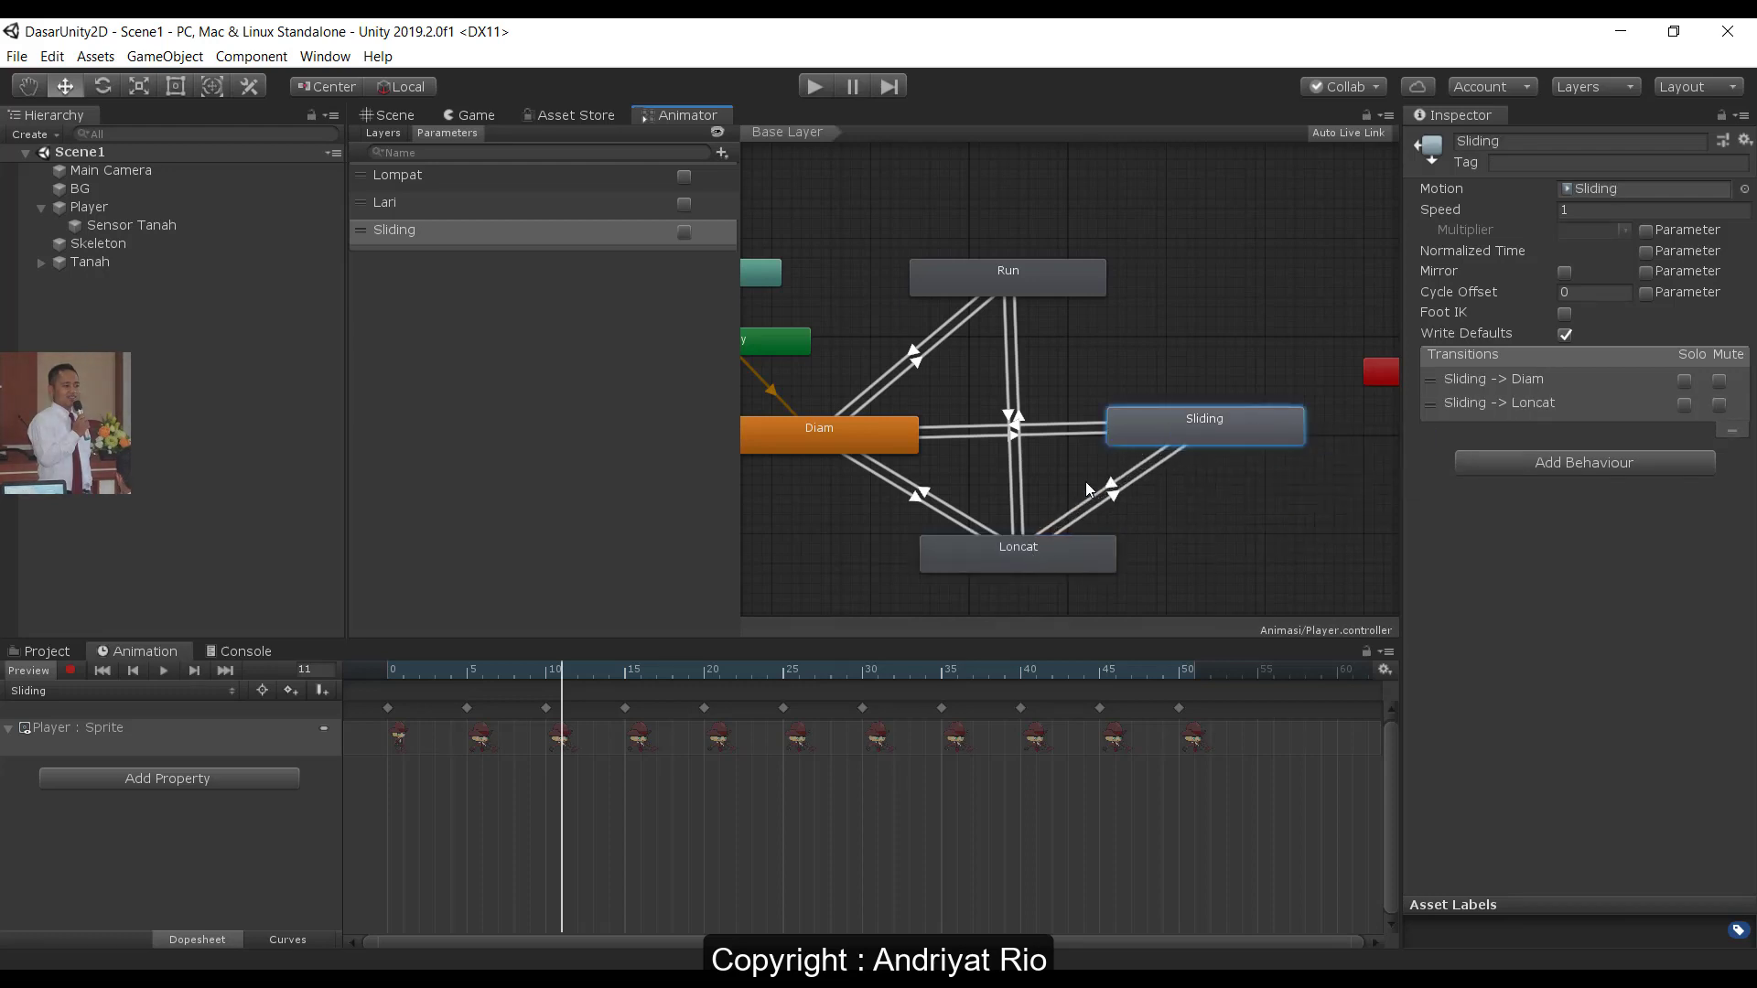
- Create transitions in both directions between the Run and Sliding states
right_click(1056, 277)
click(1098, 286)
click(1199, 420)
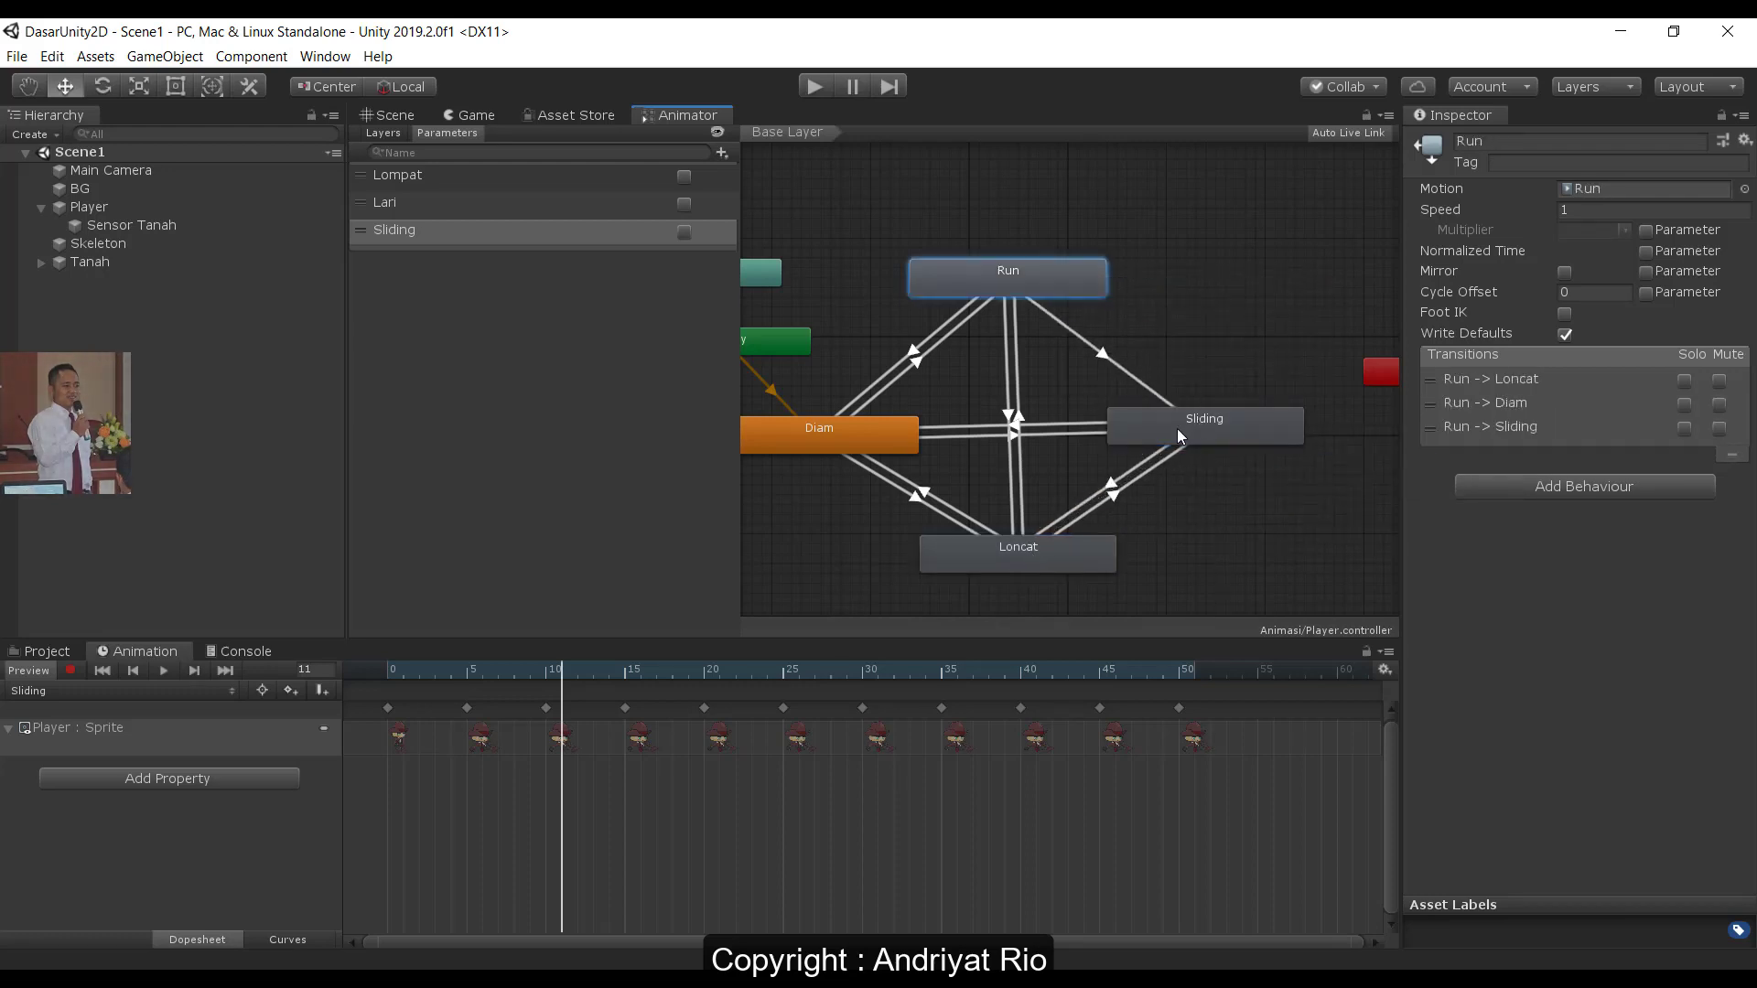
right_click(1179, 425)
click(1212, 441)
click(1035, 289)
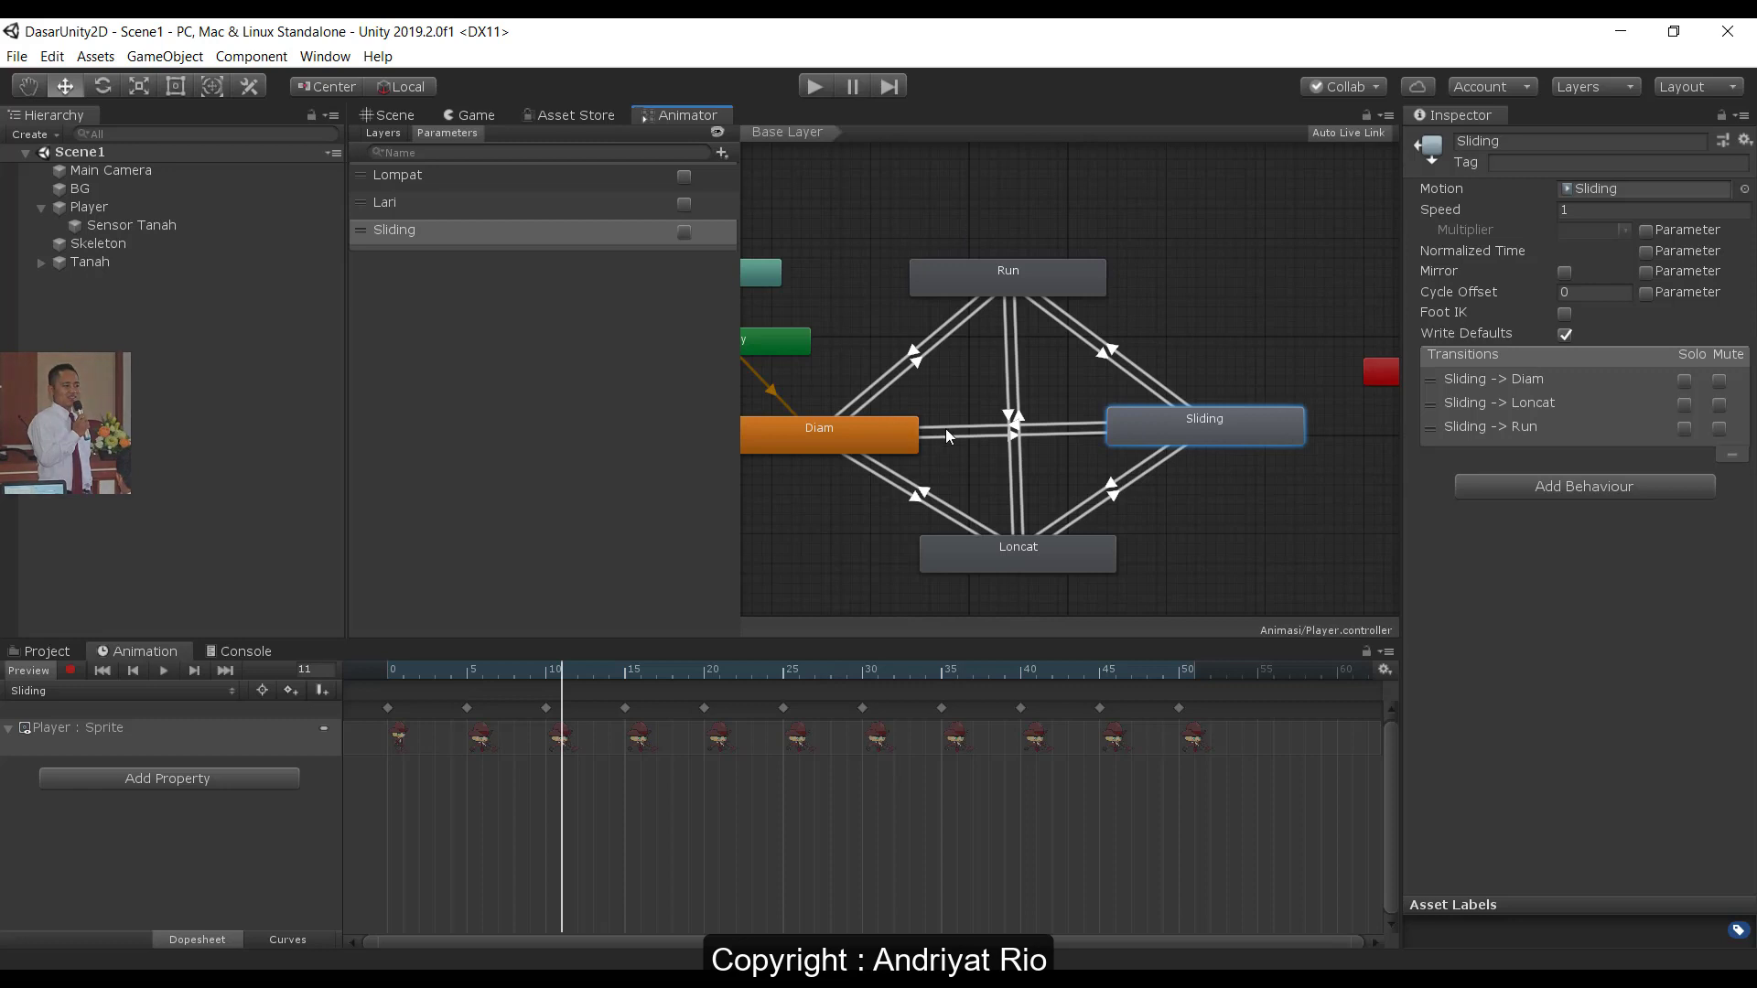
- Give the Diam -> Sliding transition the condition Sliding true, disable its exit time and set its transition duration to 0
click(969, 436)
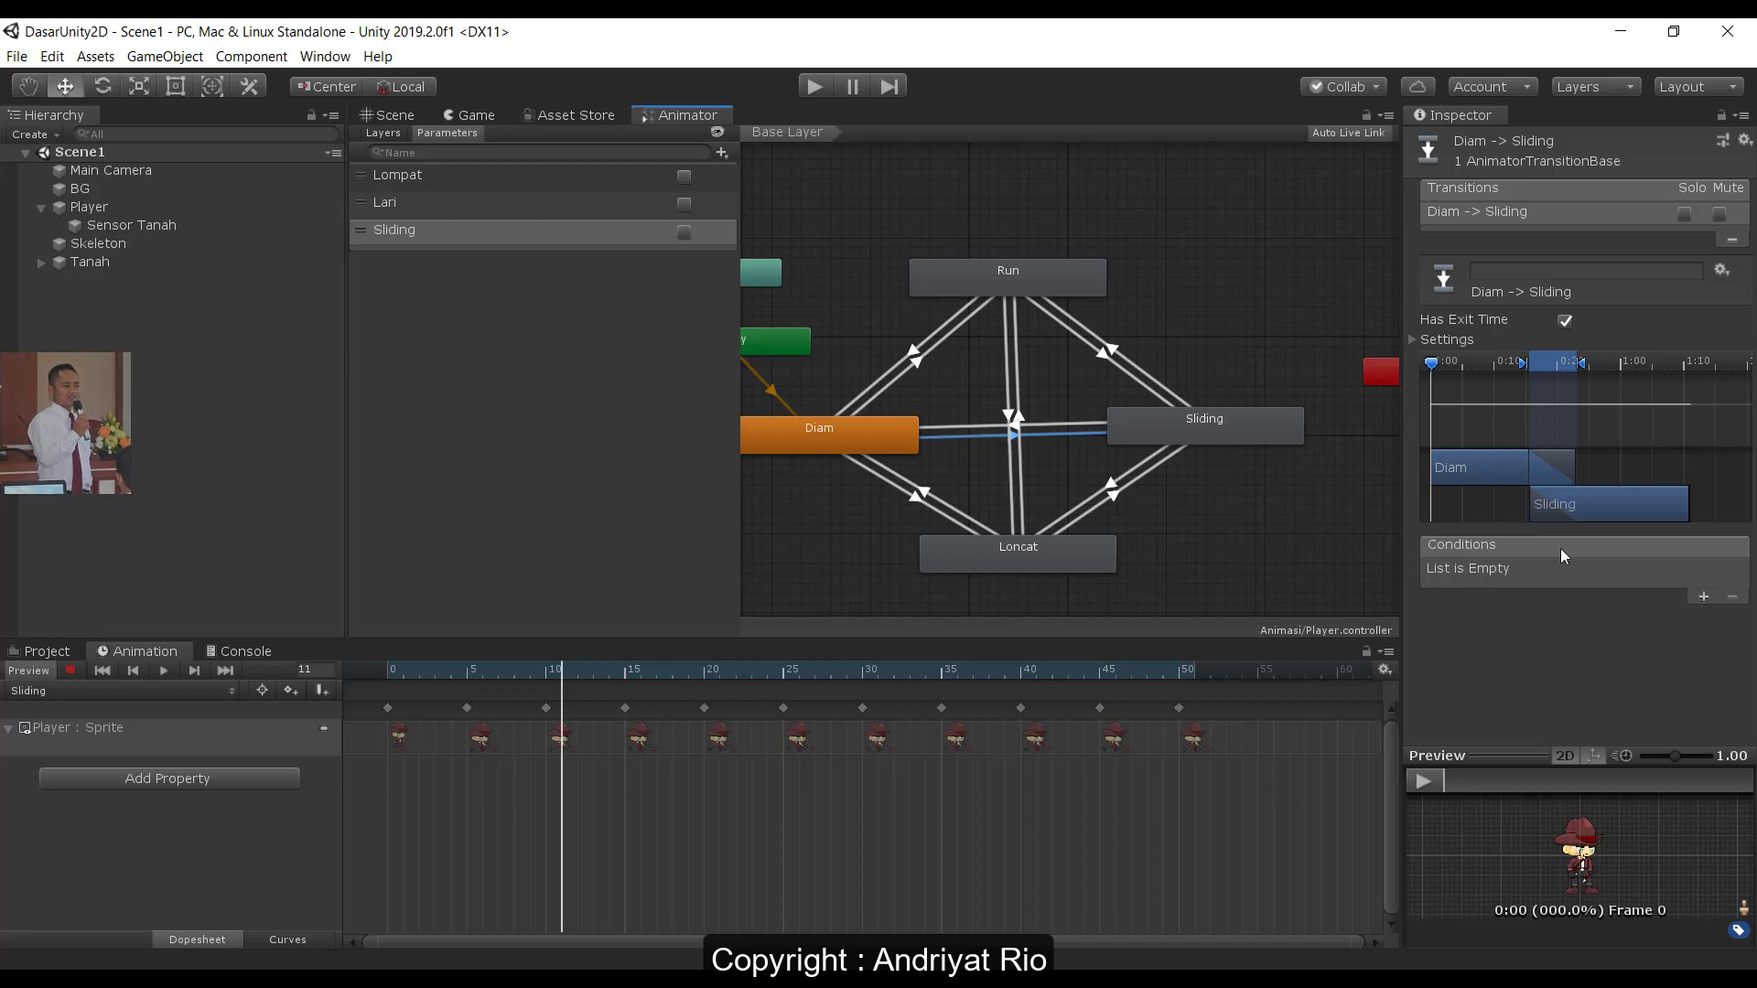
click(1412, 339)
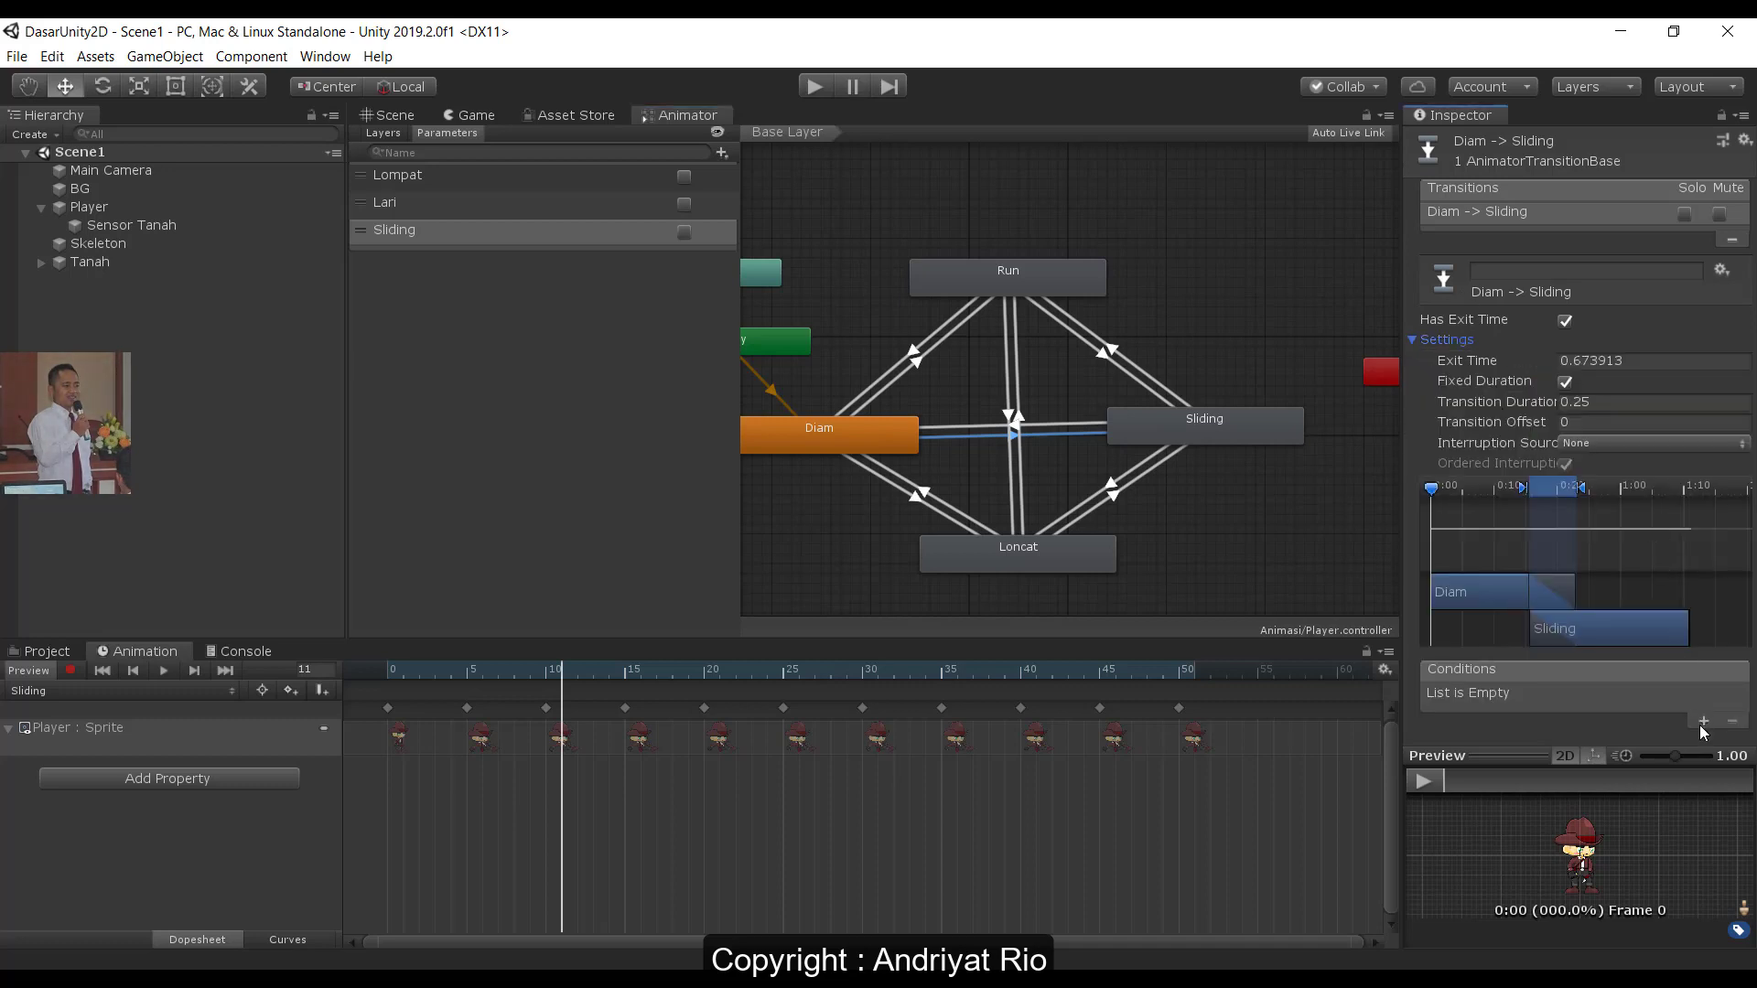
click(1703, 721)
click(1491, 697)
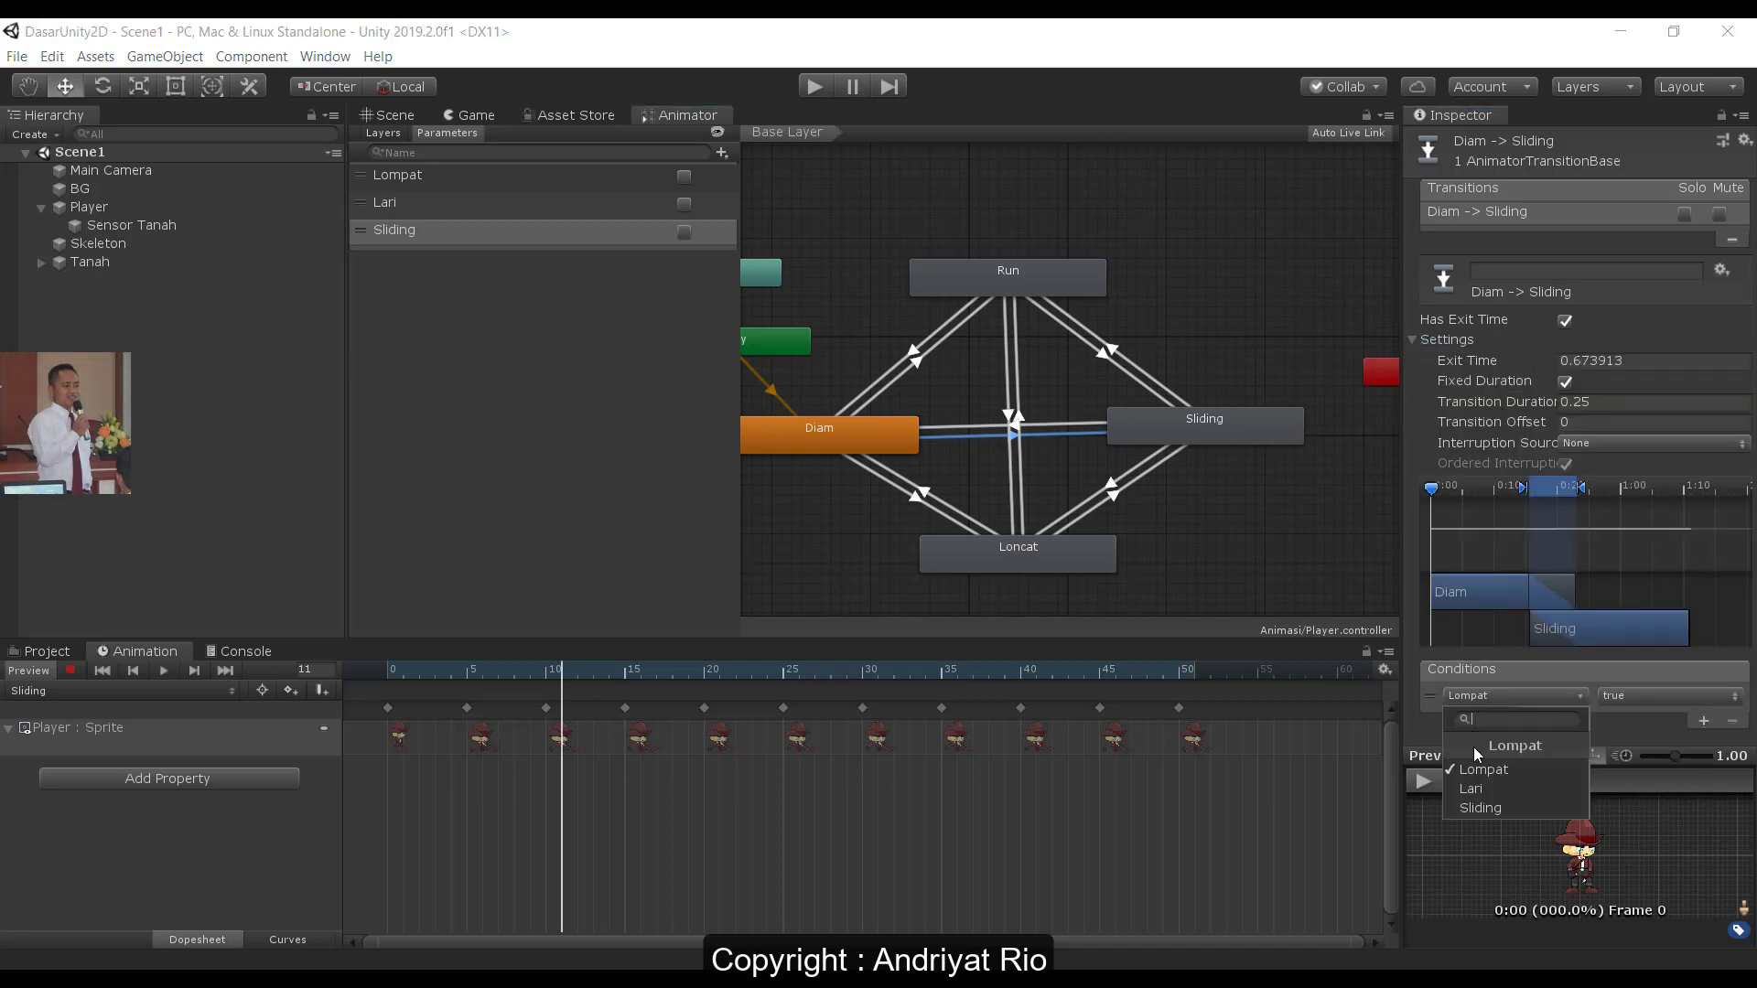
click(1480, 808)
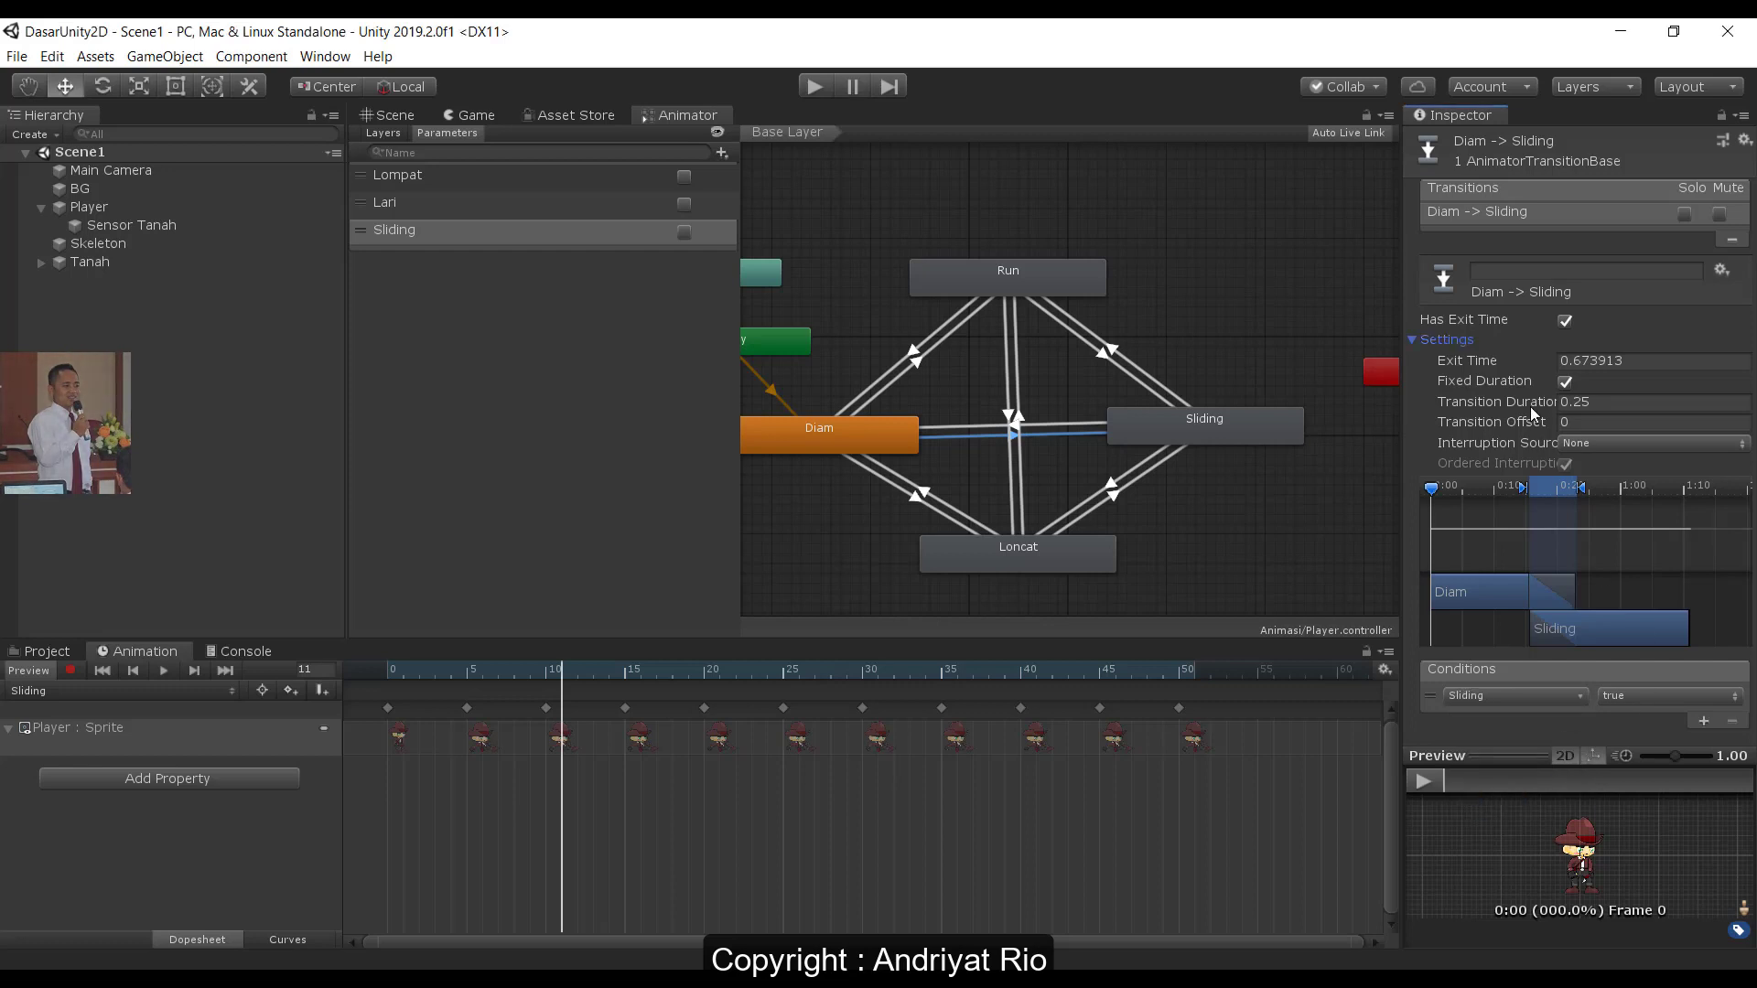
click(1565, 321)
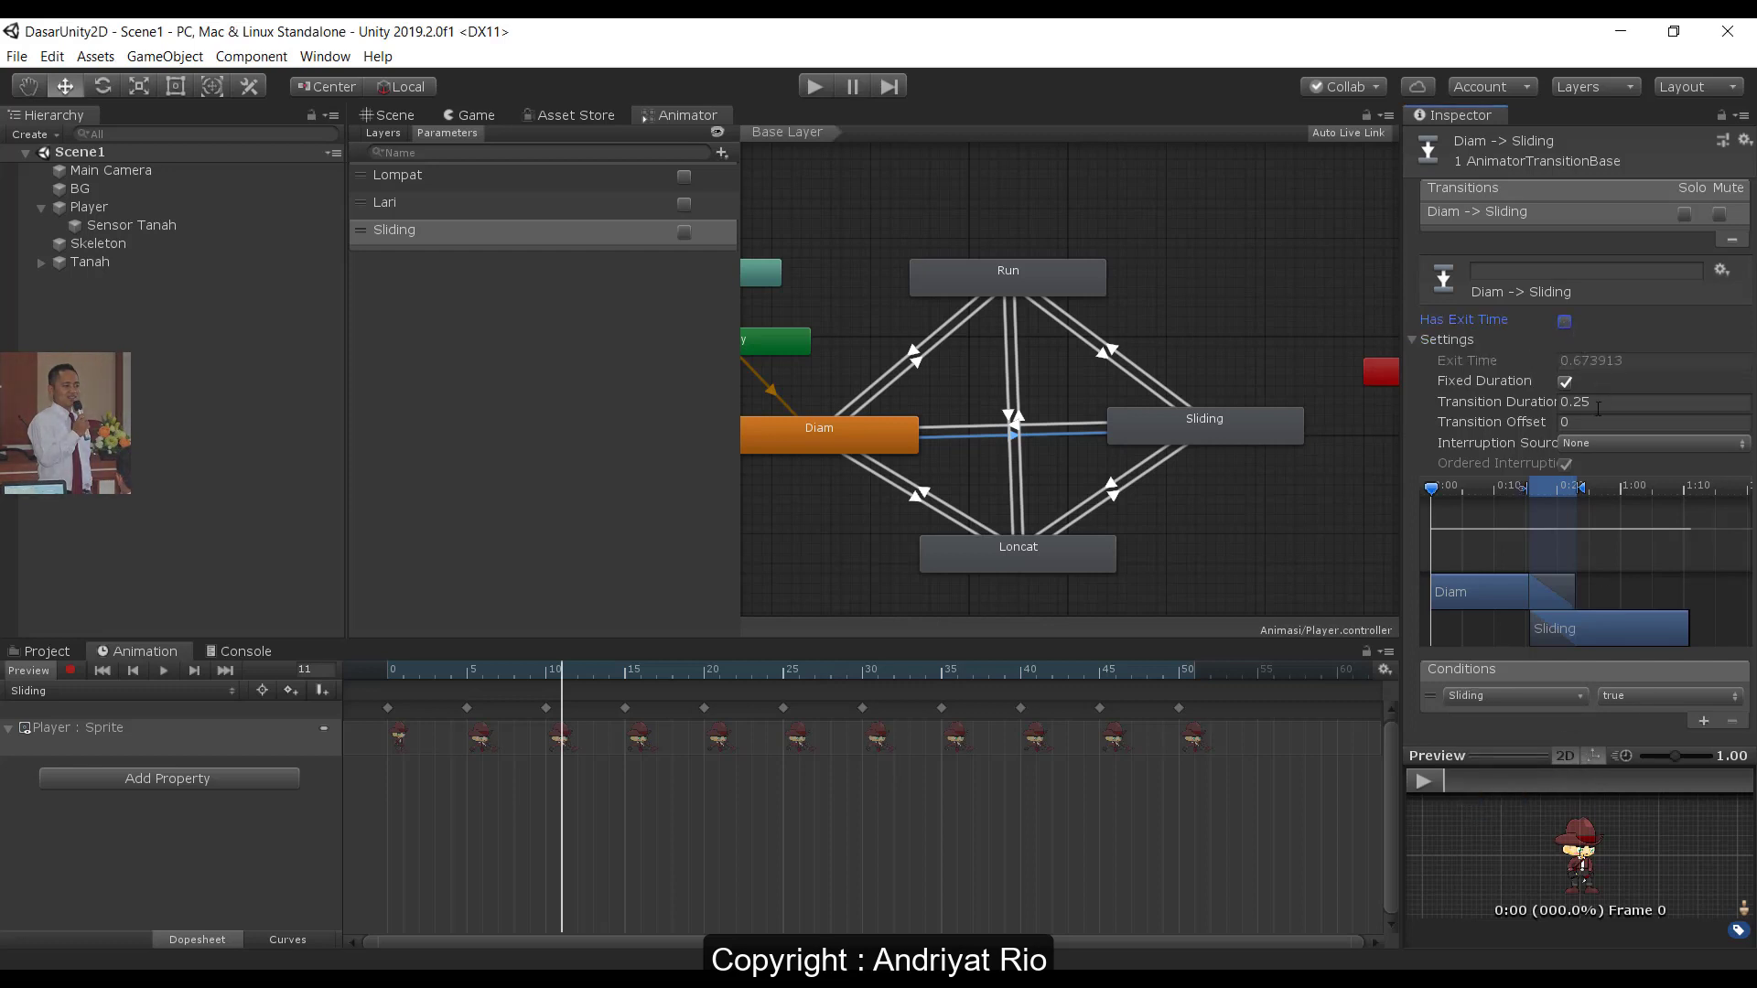
click(1545, 402)
text(0)
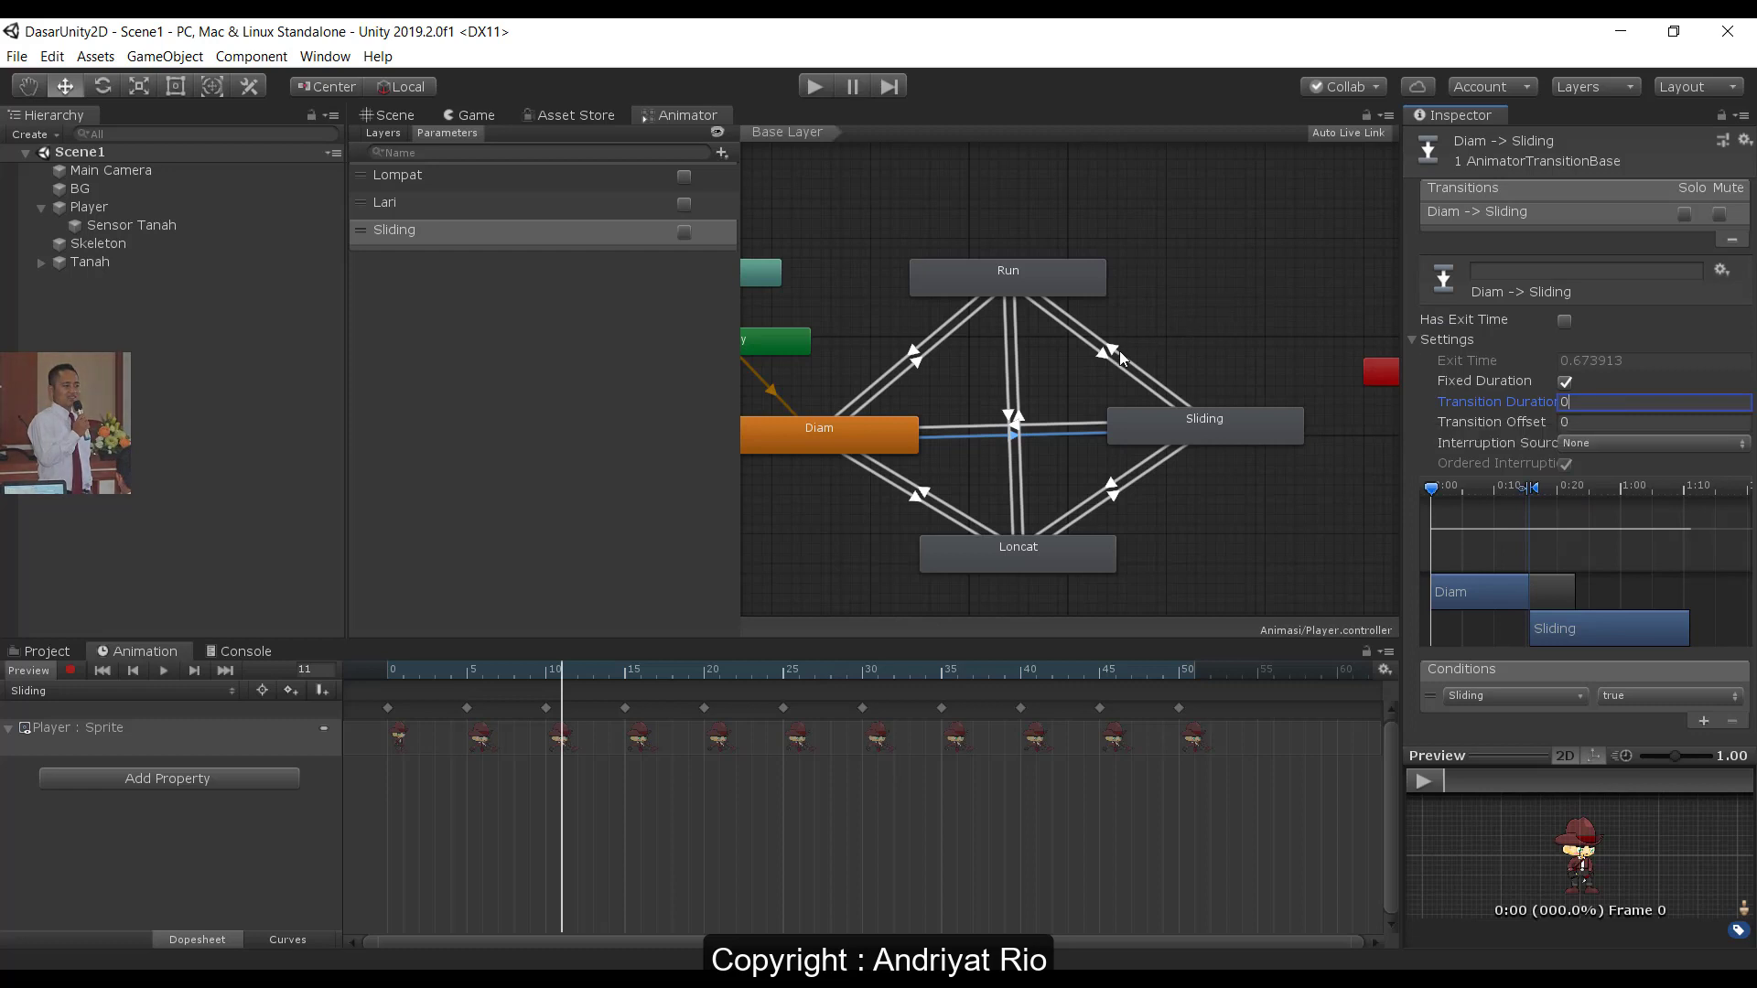
- Give the Sliding -> Diam transition the condition Sliding false, disable its exit time and set its transition duration to 0
click(1059, 421)
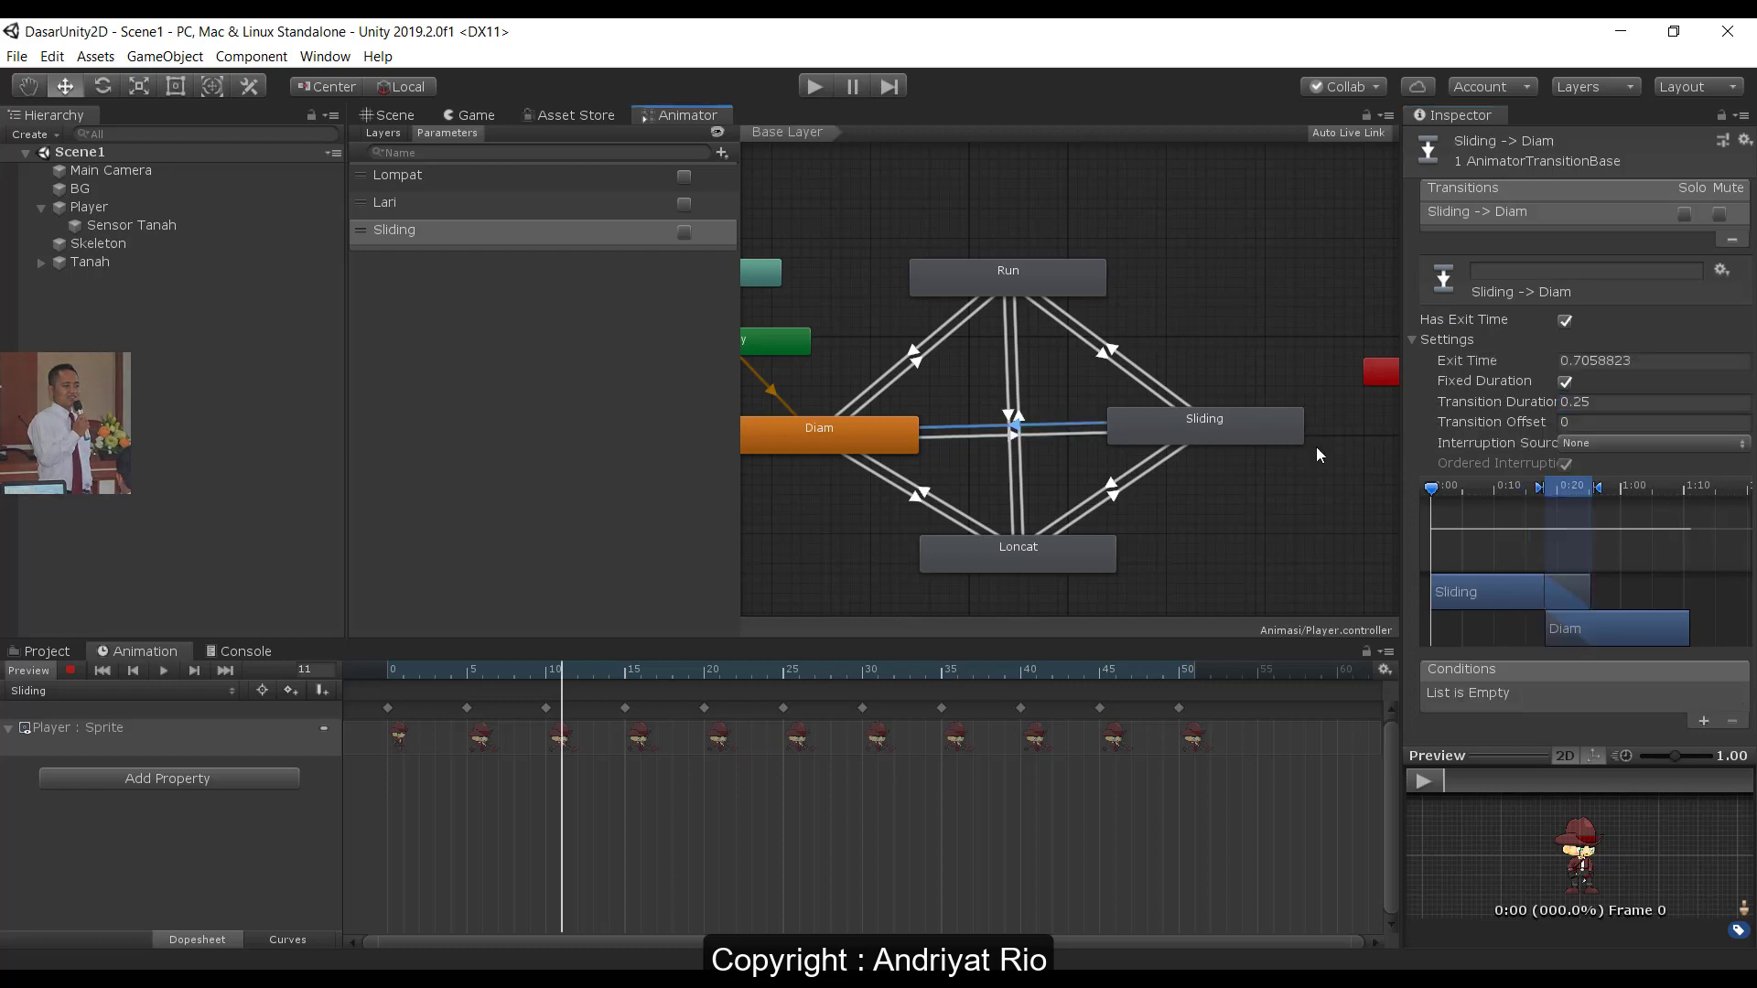
click(1699, 717)
click(1513, 694)
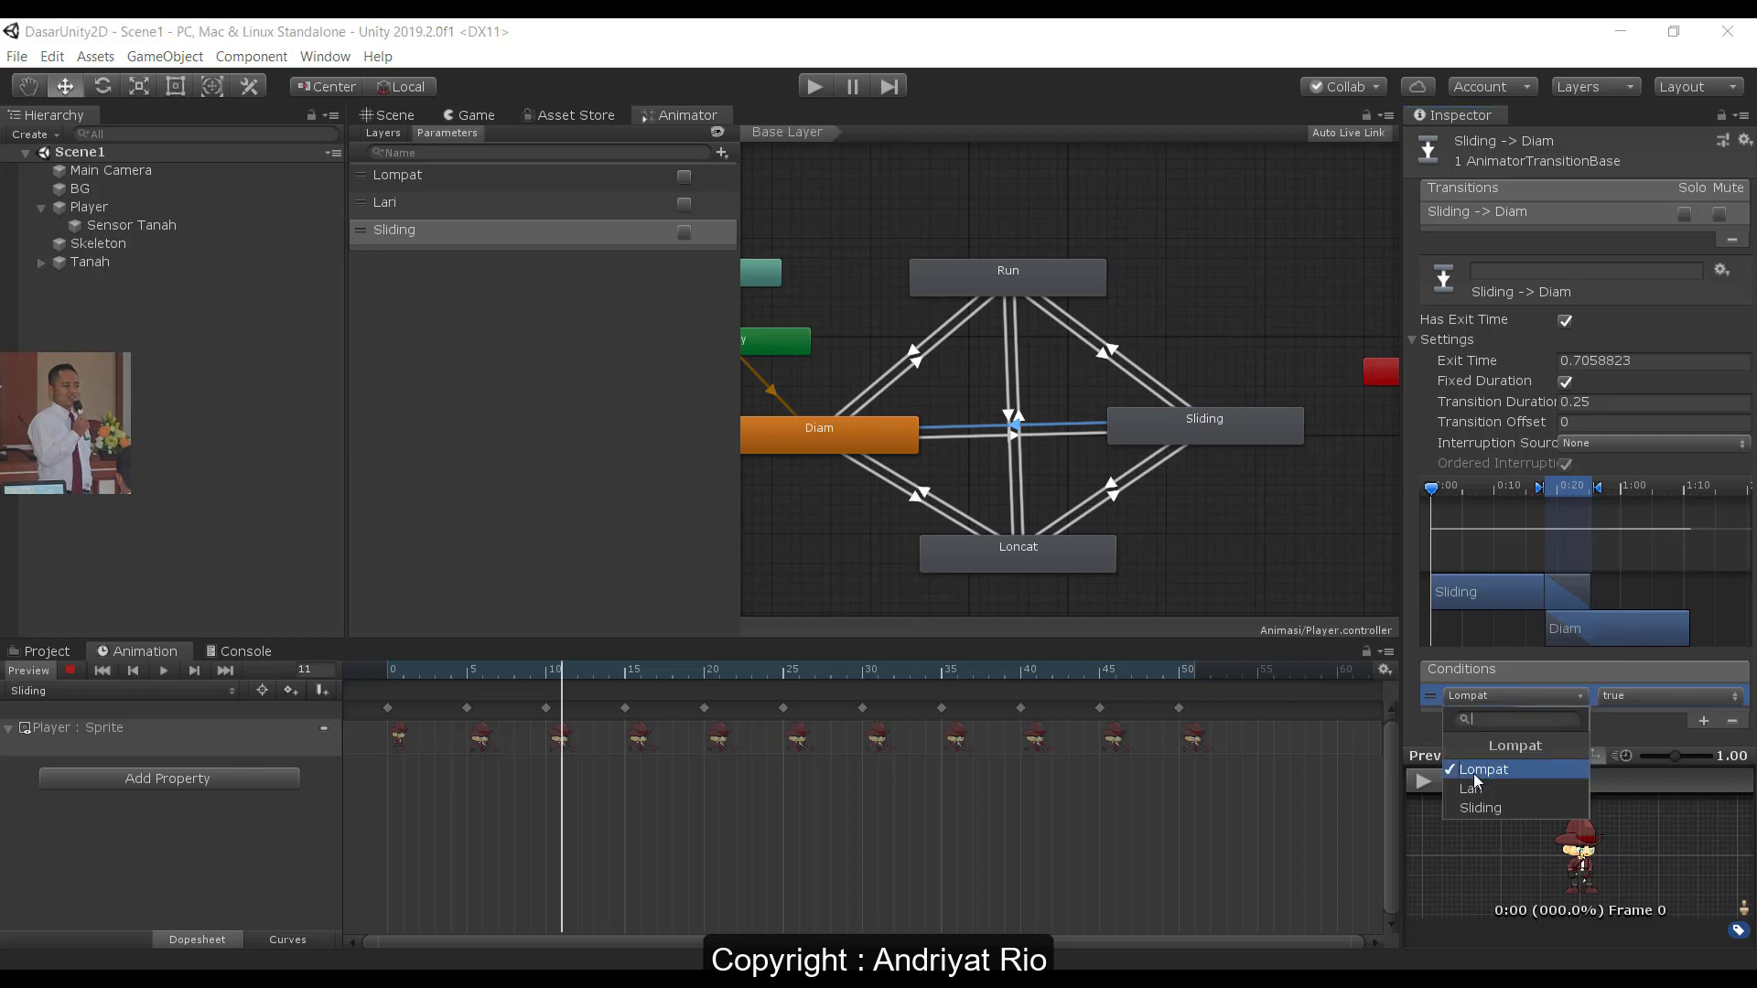
click(1473, 809)
click(1636, 698)
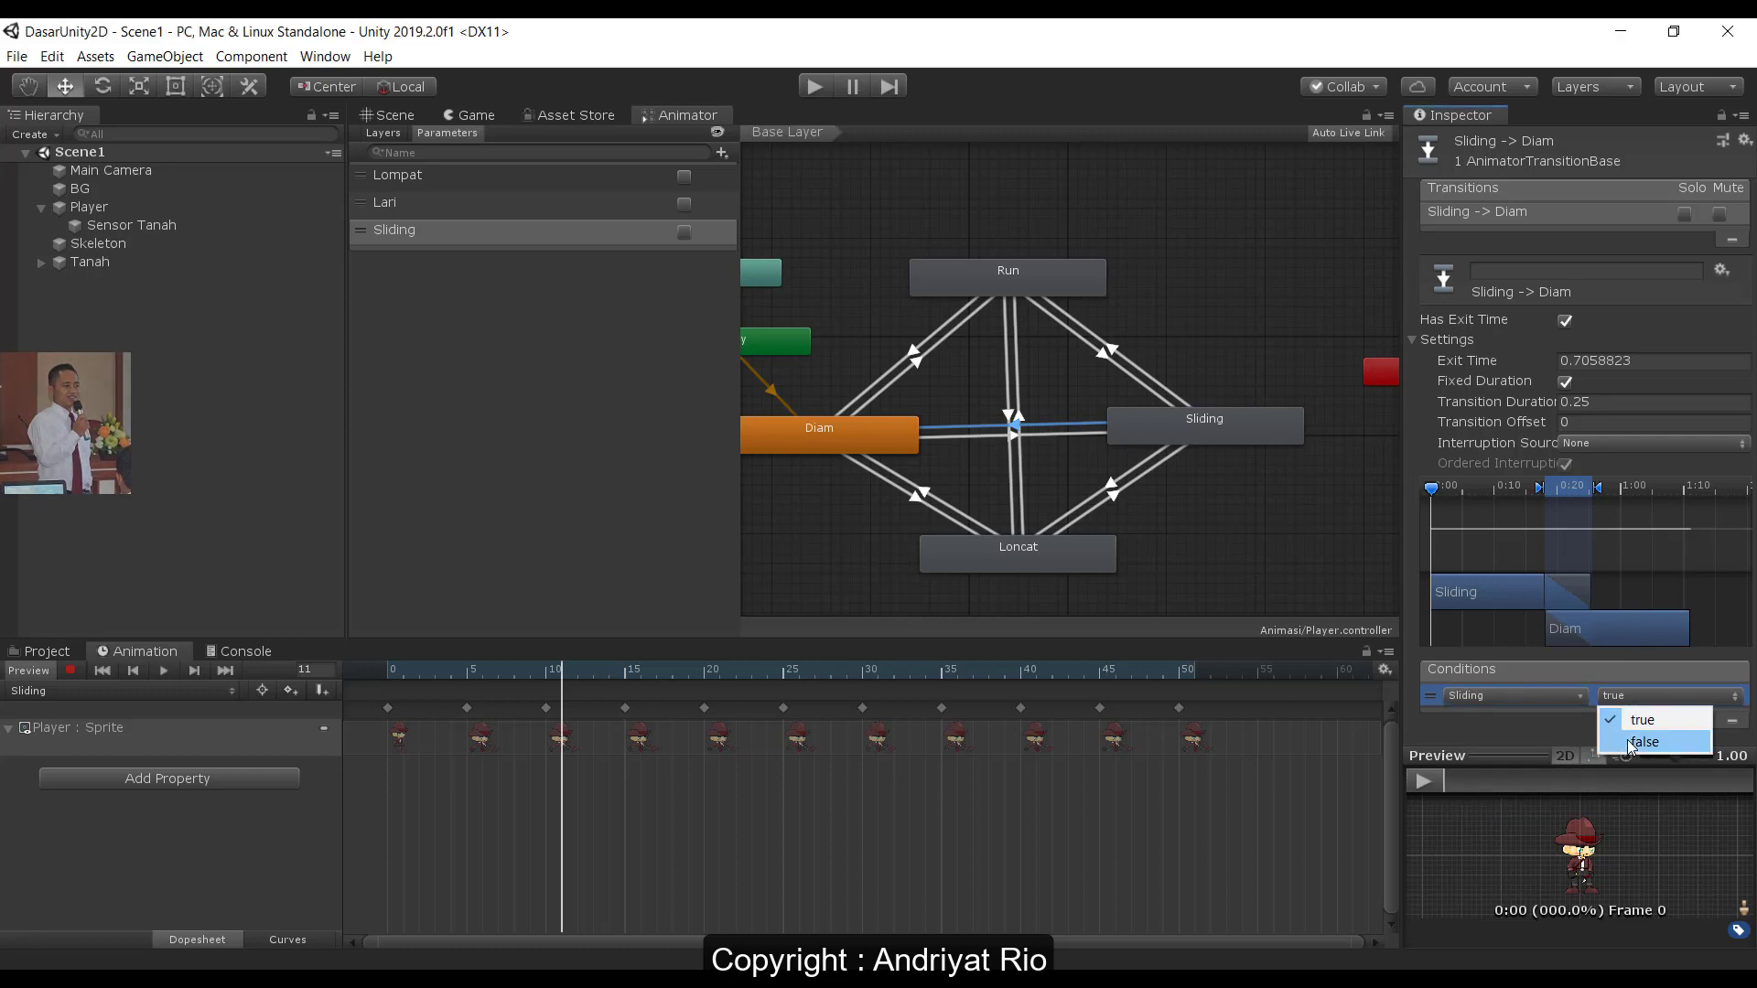
click(1645, 743)
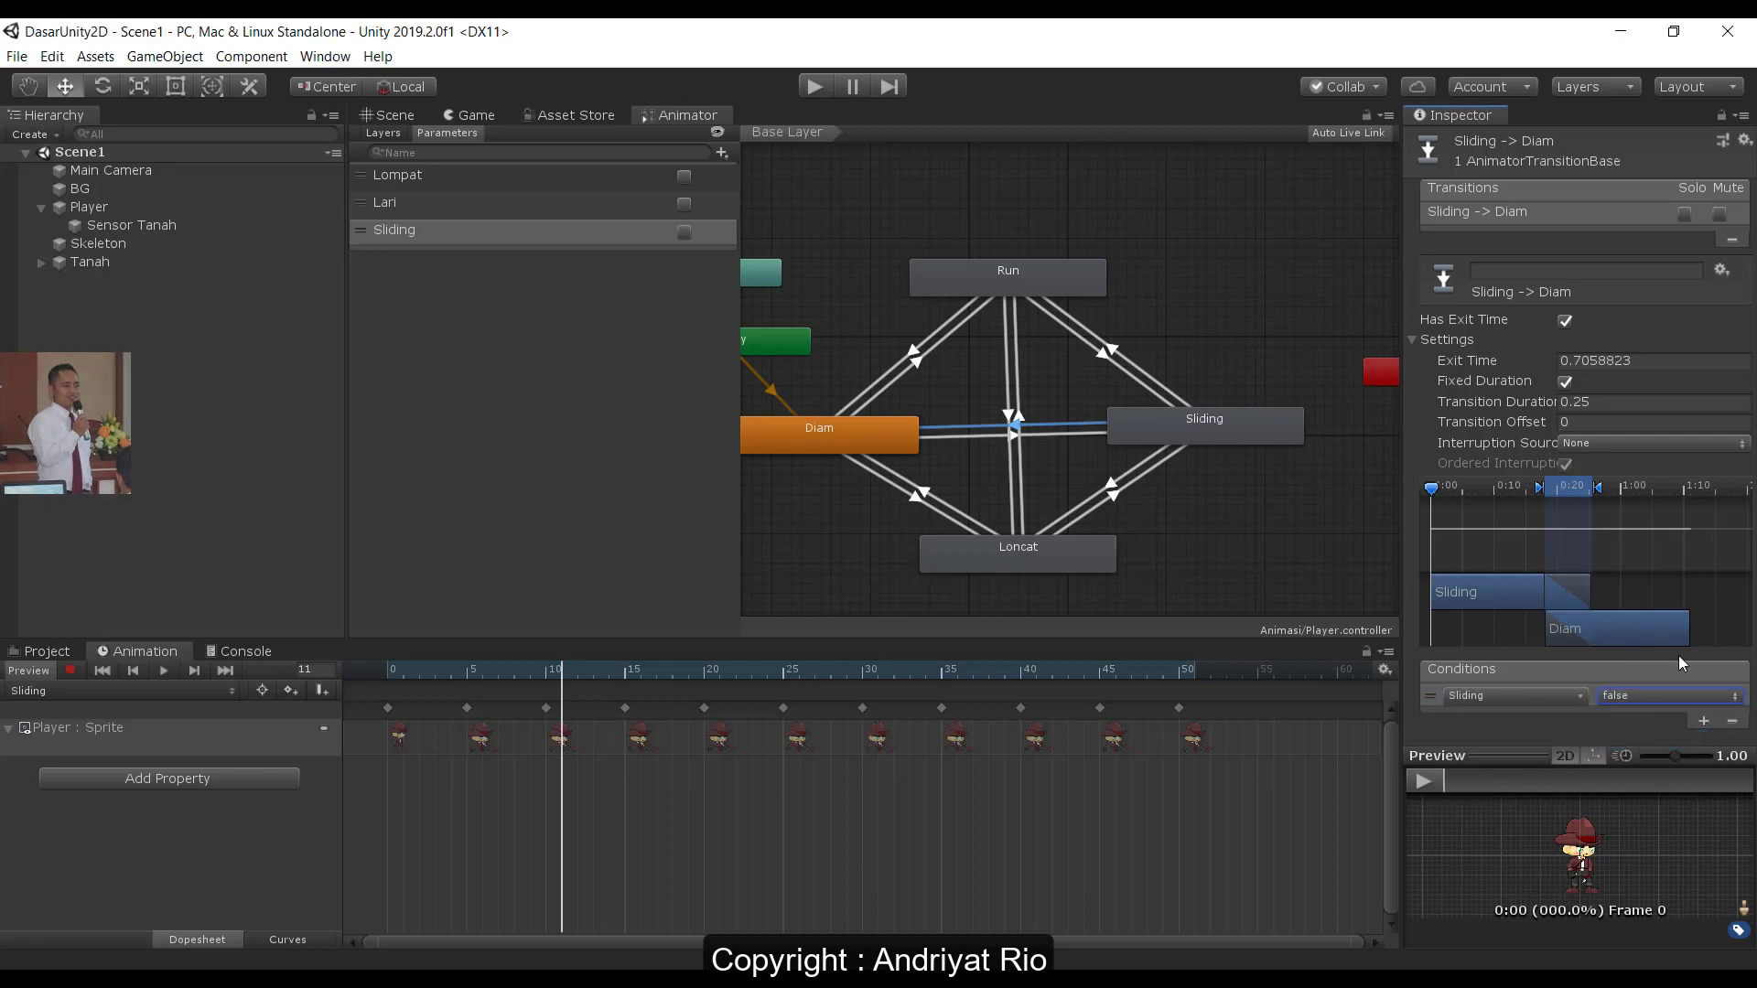
click(1564, 320)
click(1513, 403)
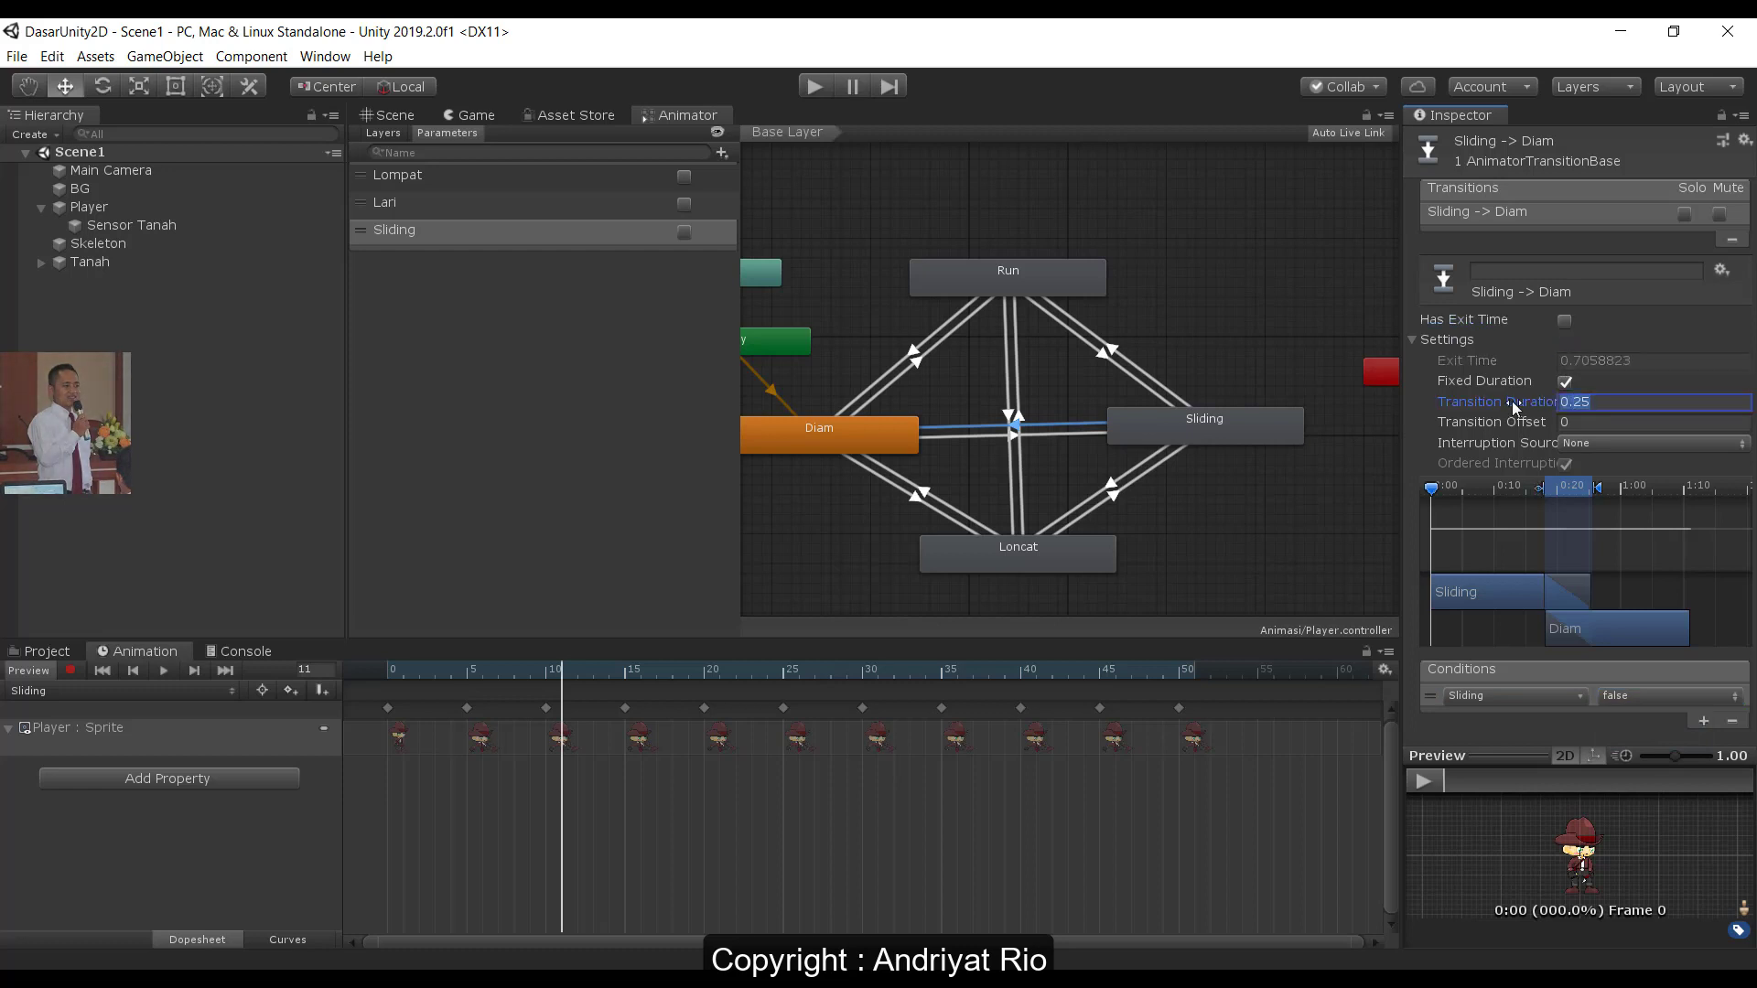
text(0)
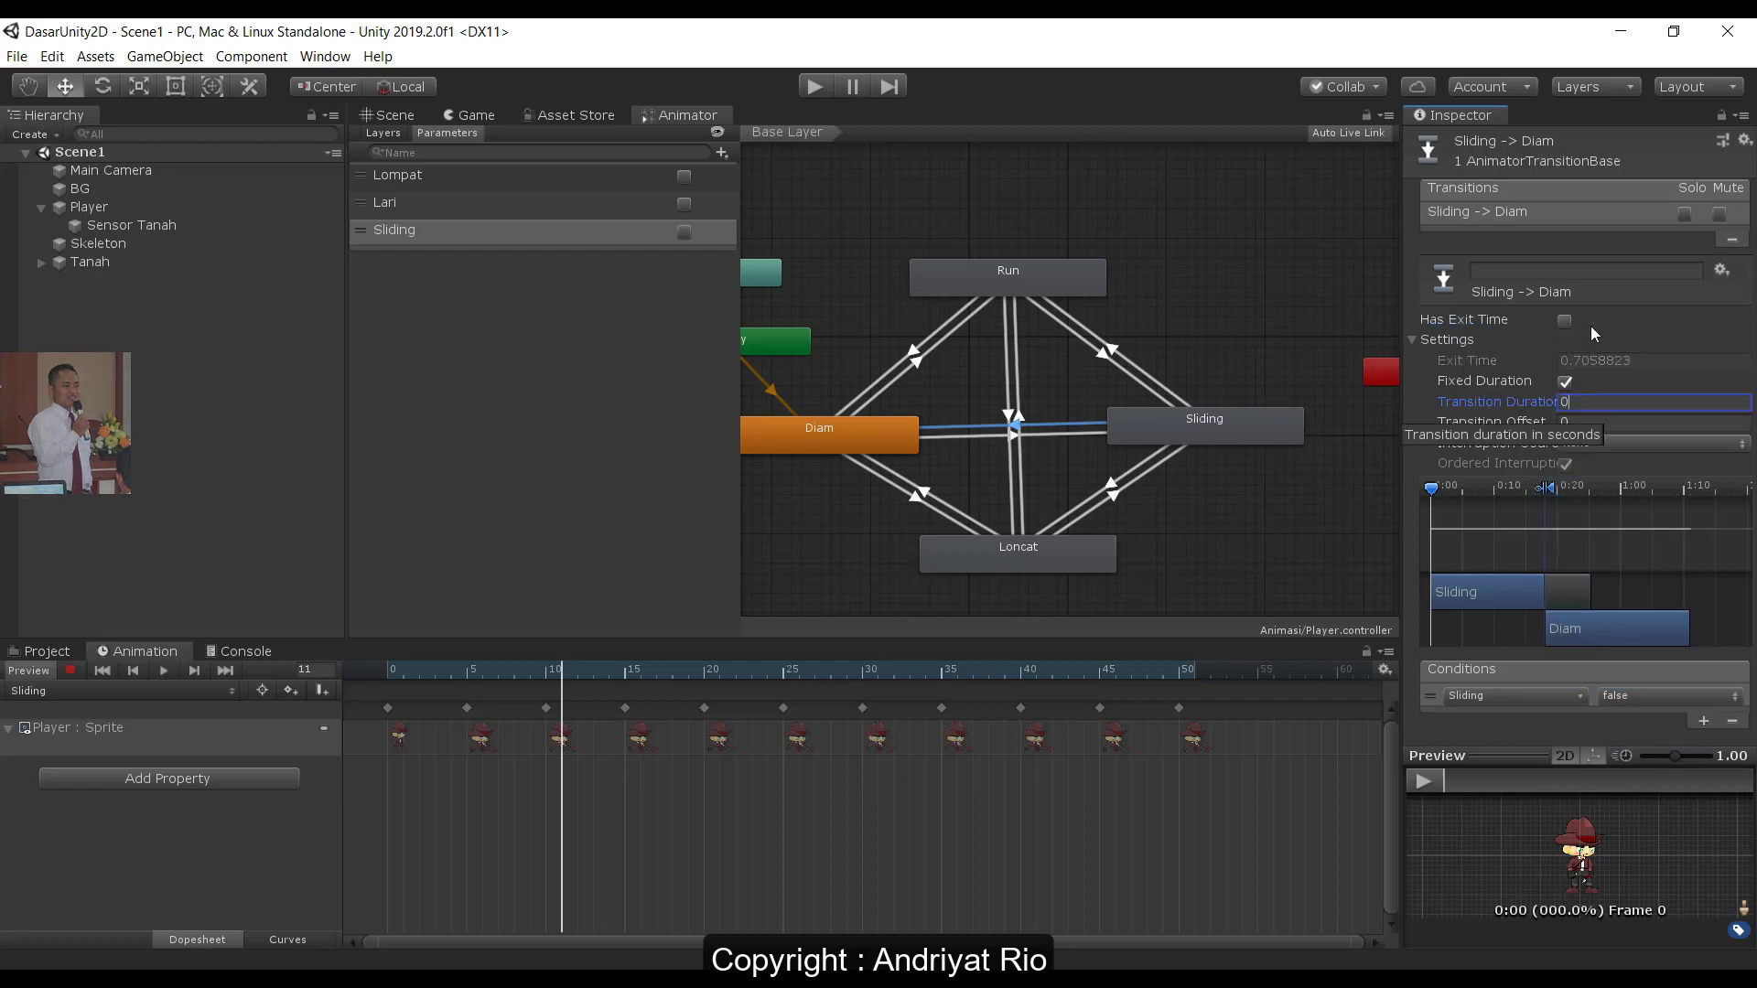
- Give the Loncat -> Sliding transition the condition Sliding true, disable its exit time and set its transition duration to 0
click(1067, 525)
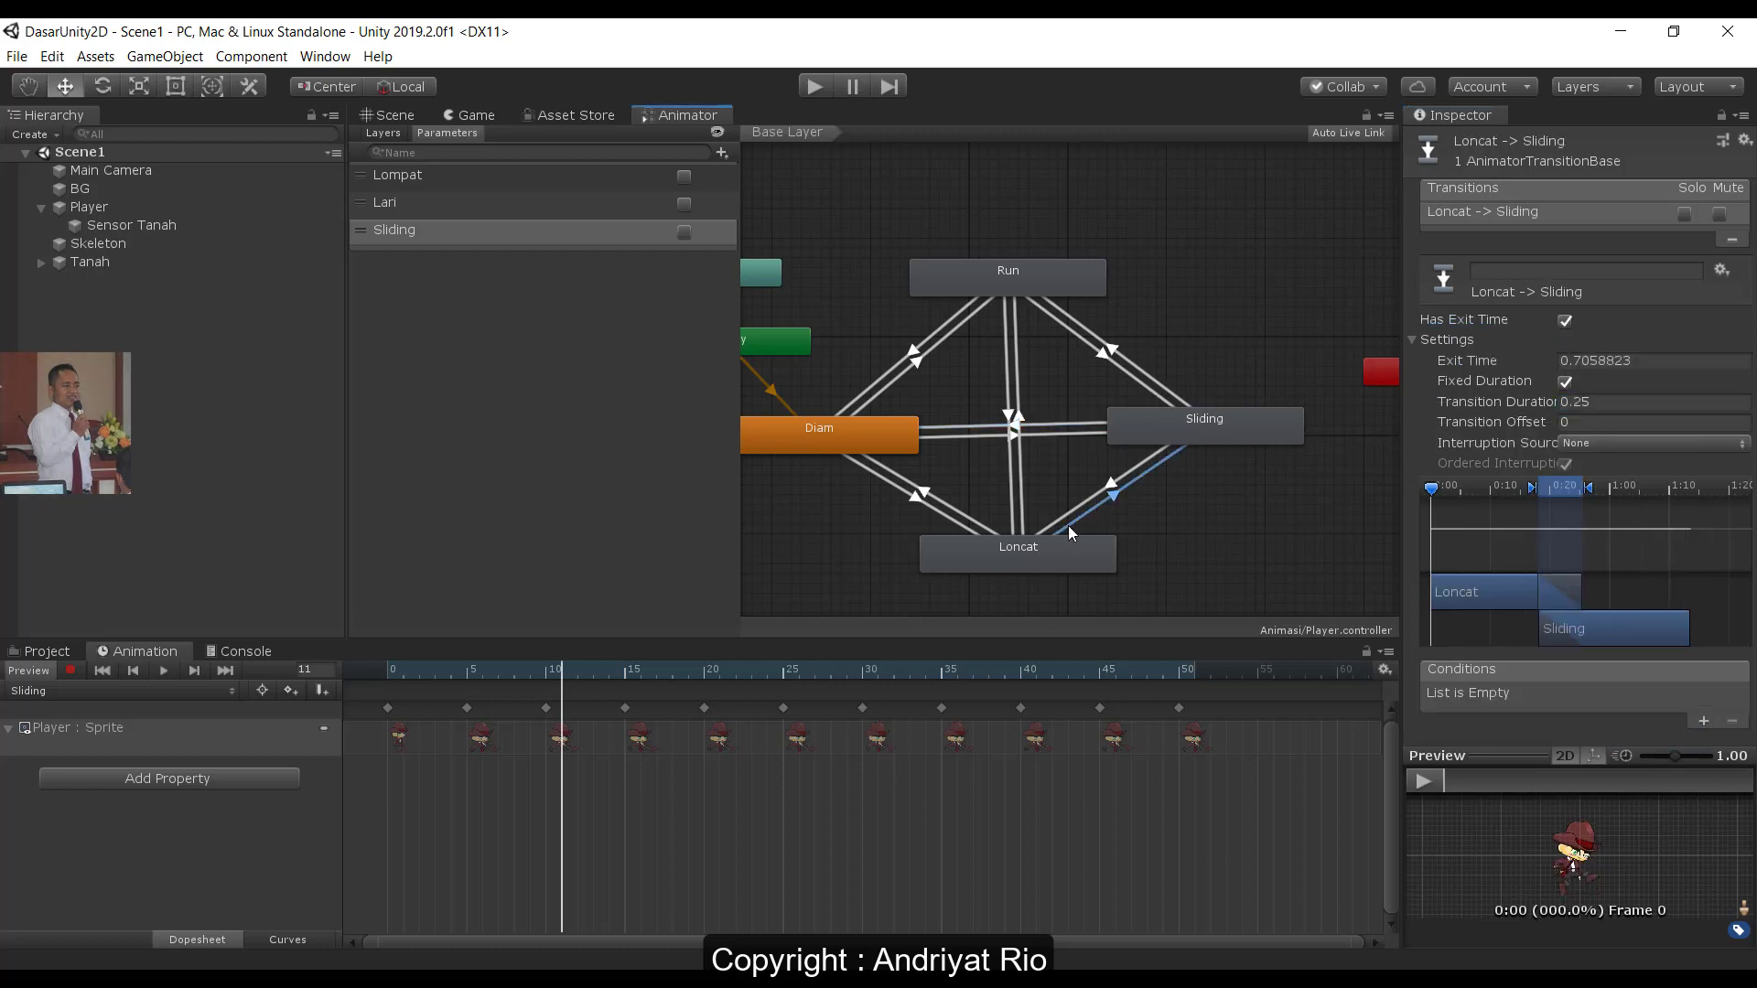
click(1704, 722)
click(1496, 698)
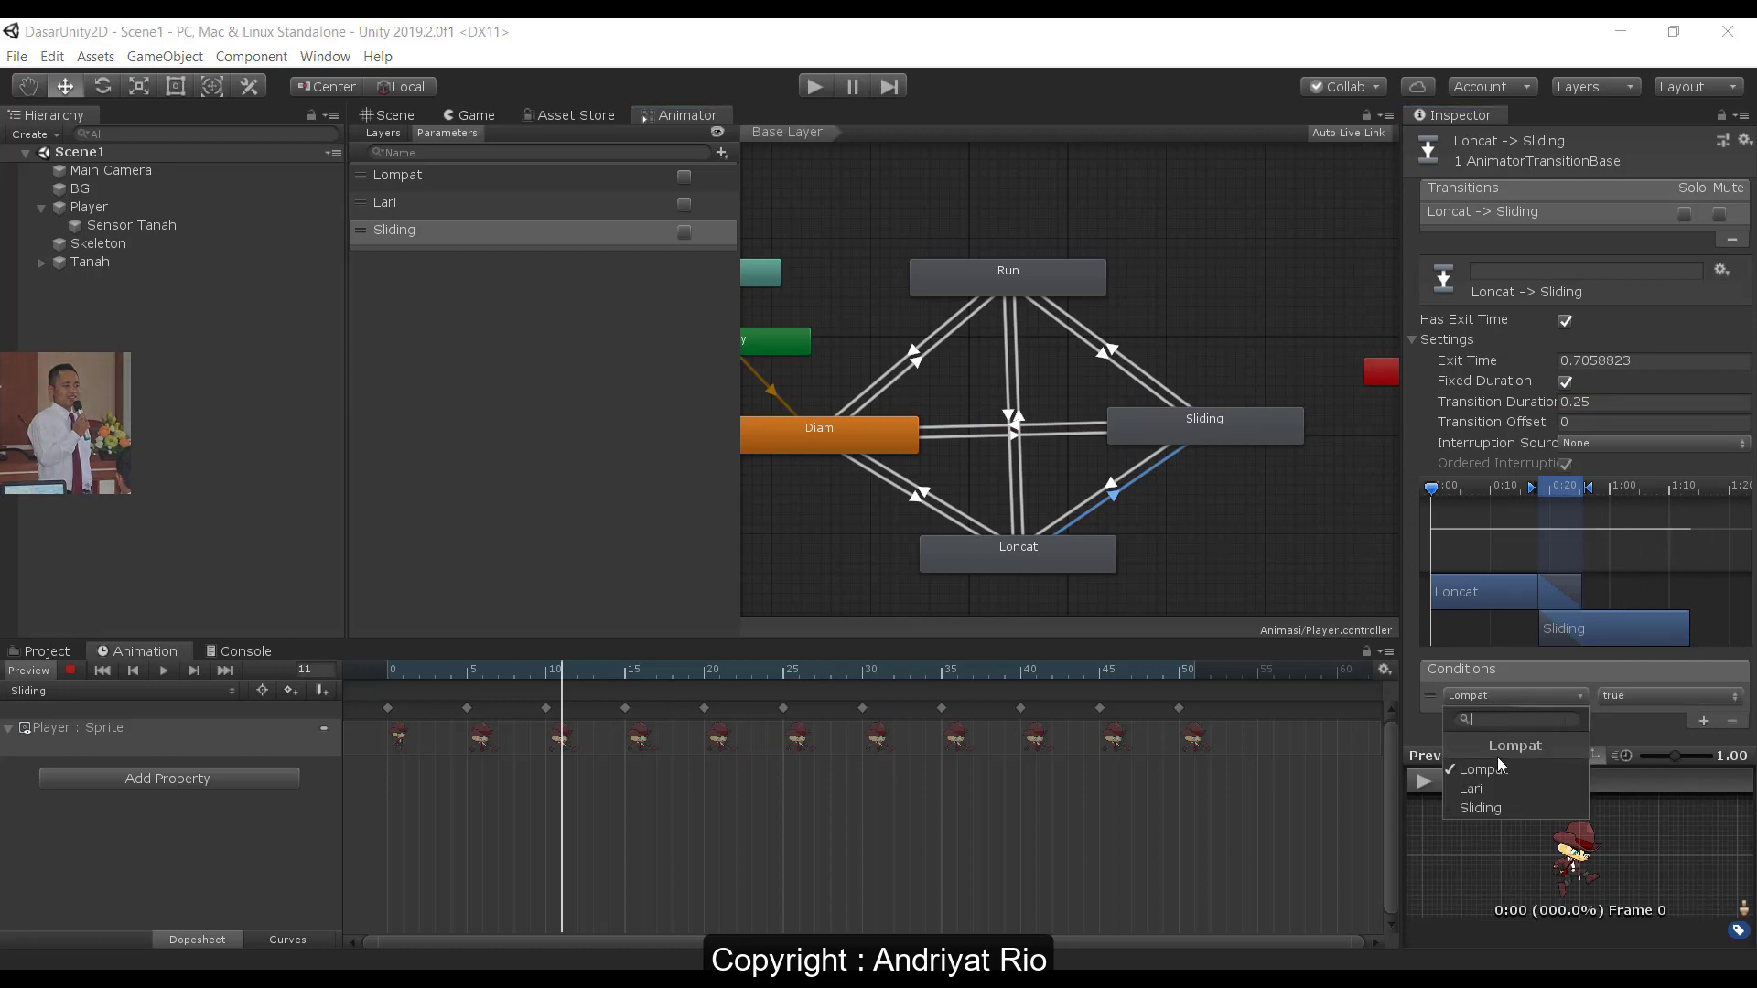
click(1555, 805)
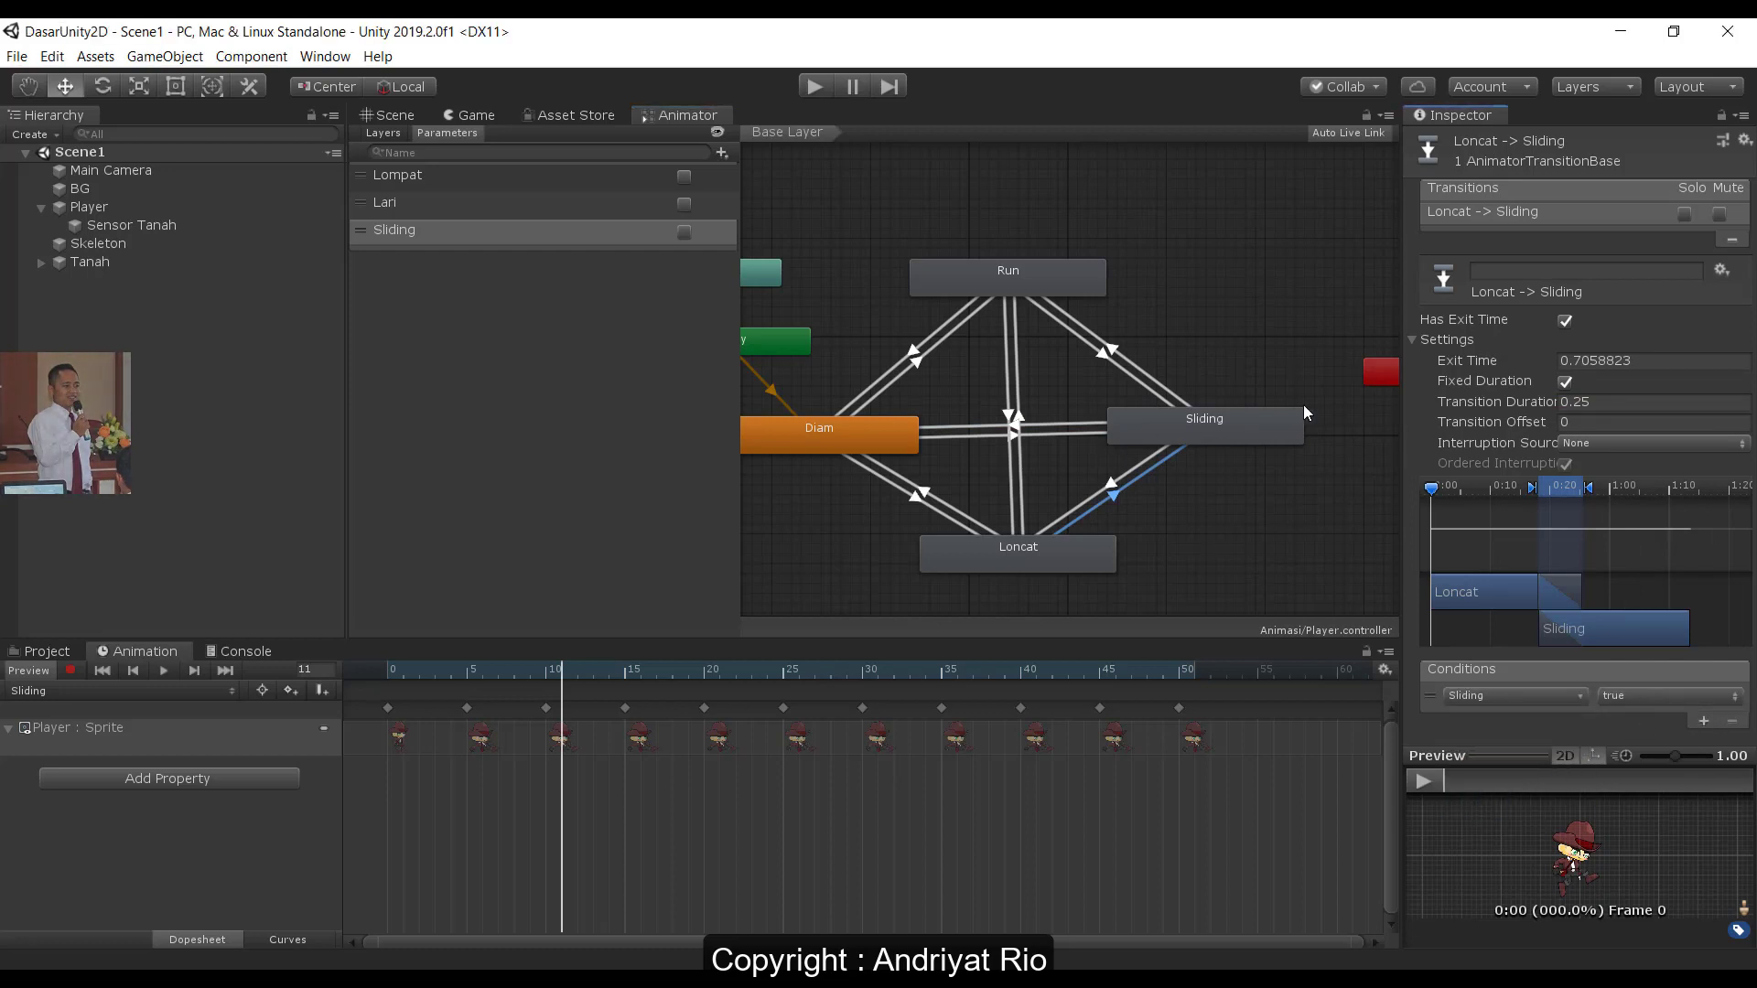
click(1565, 320)
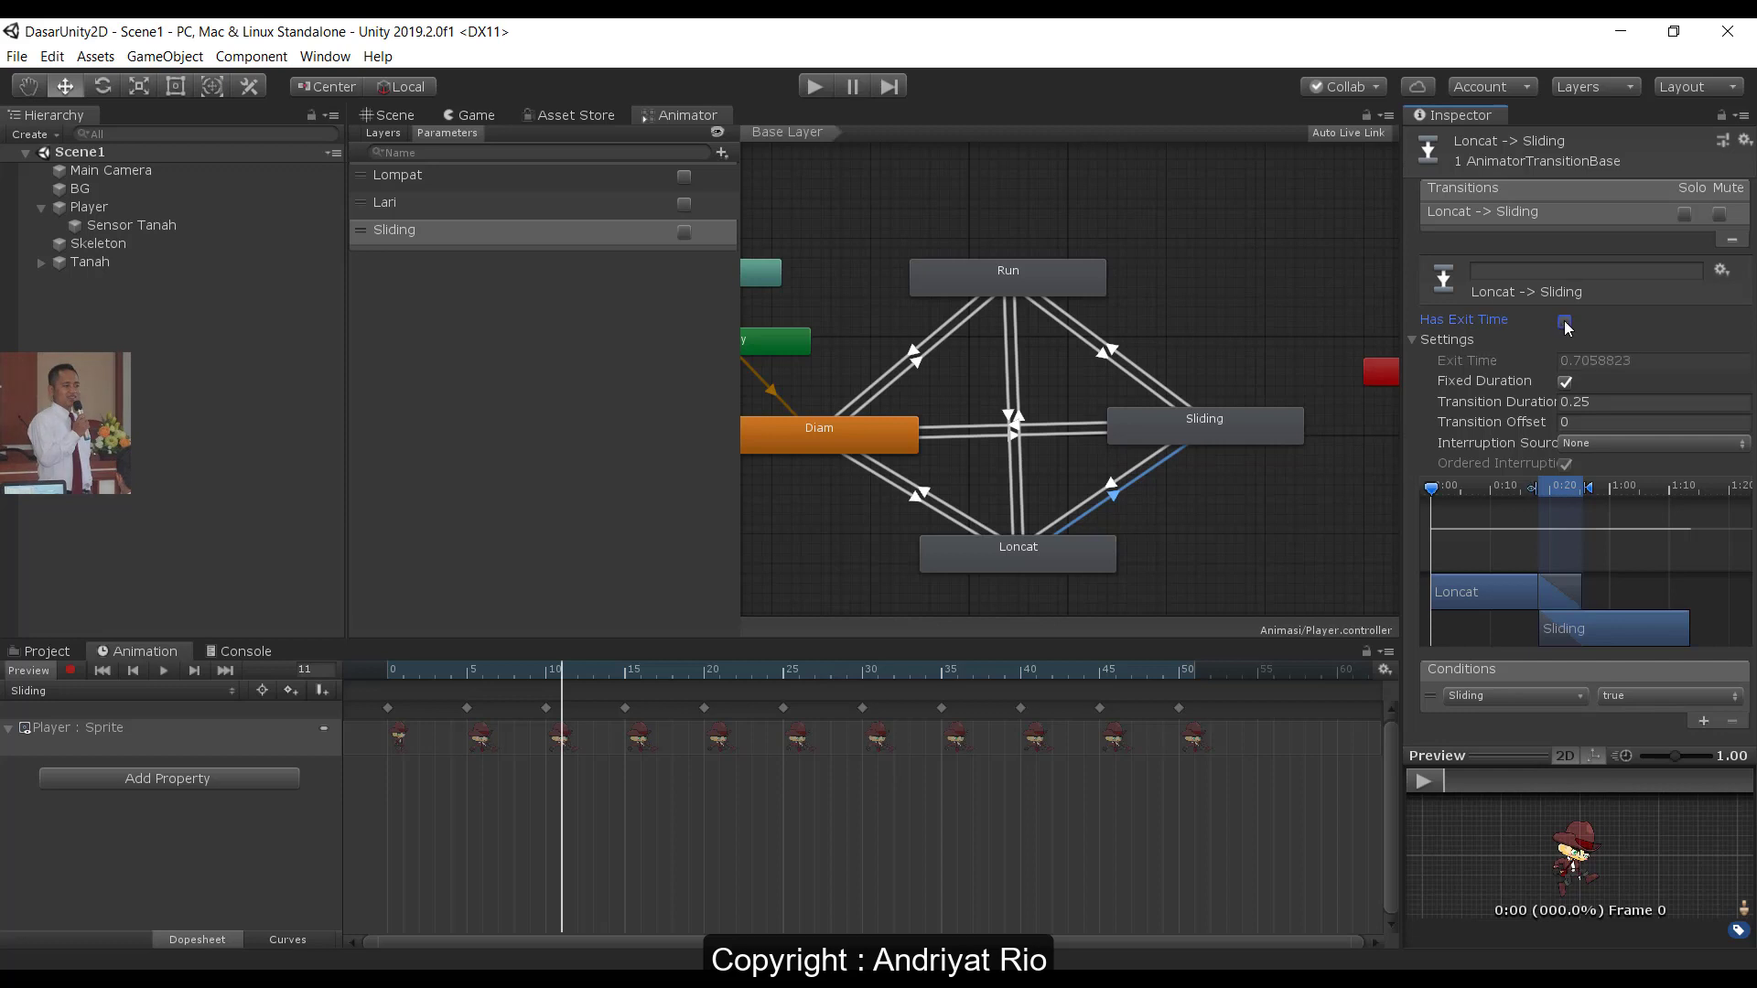
click(1613, 404)
text(0)
- Give the Sliding -> Loncat transition the condition Sliding false, disable its exit time and set its transition duration to 0
click(1140, 470)
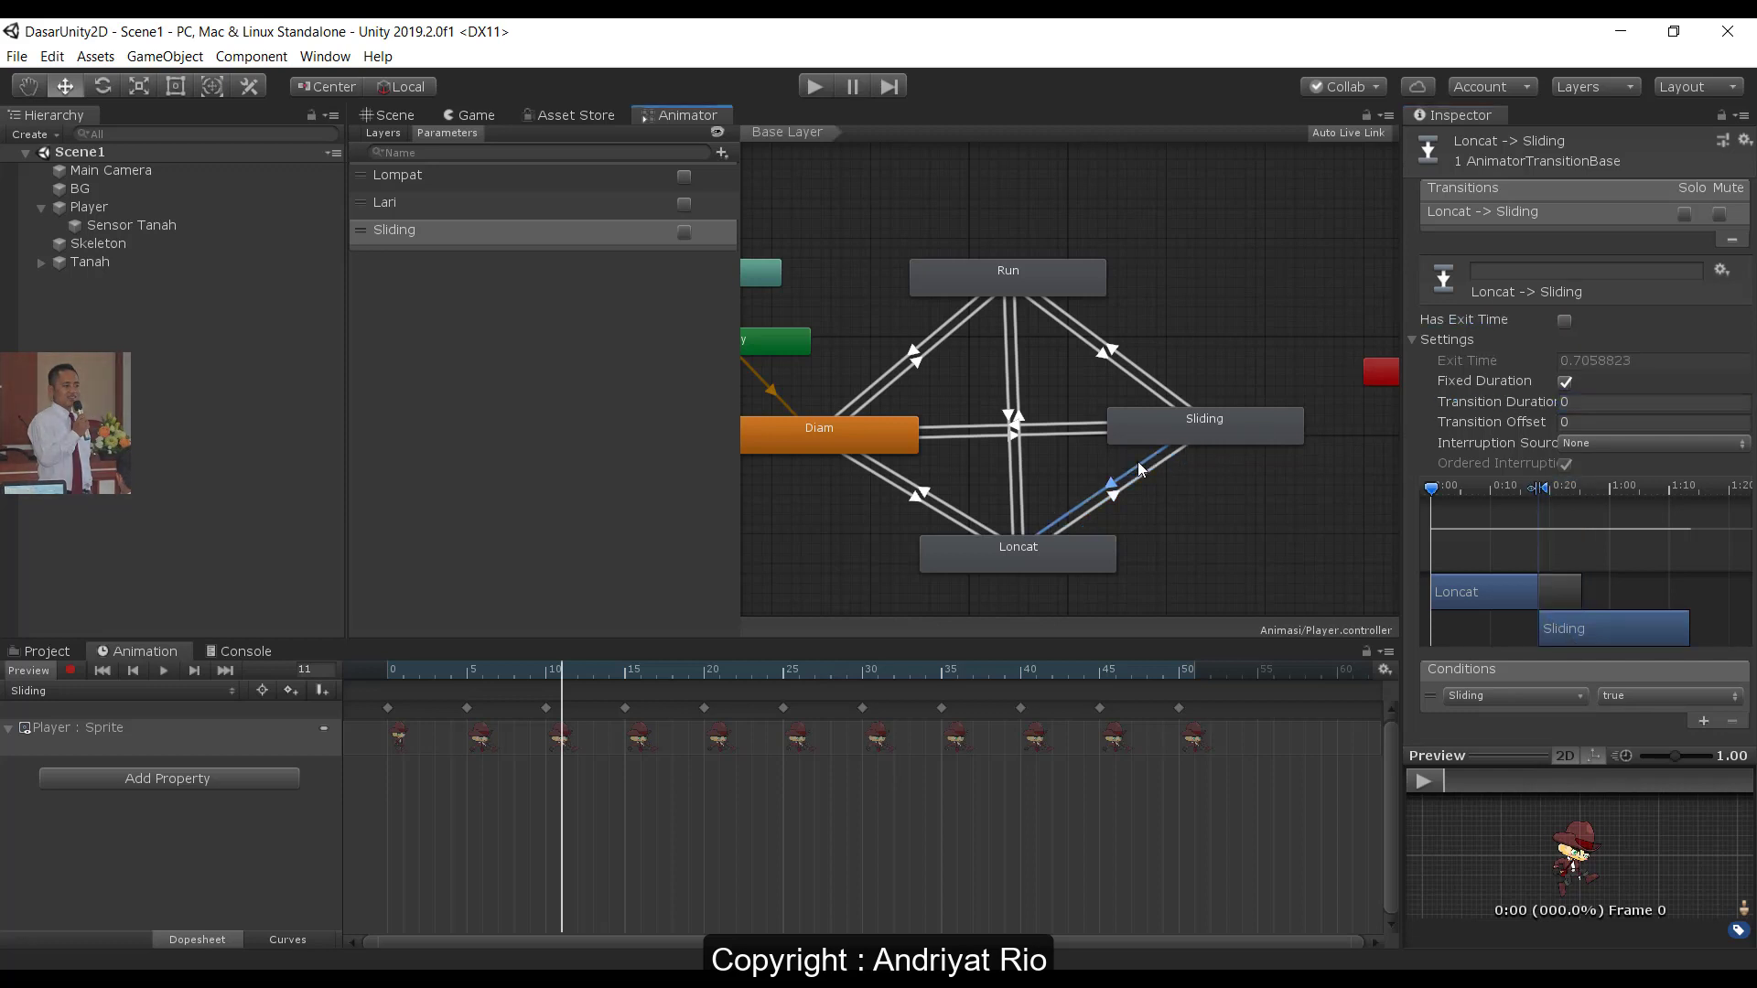
click(1140, 470)
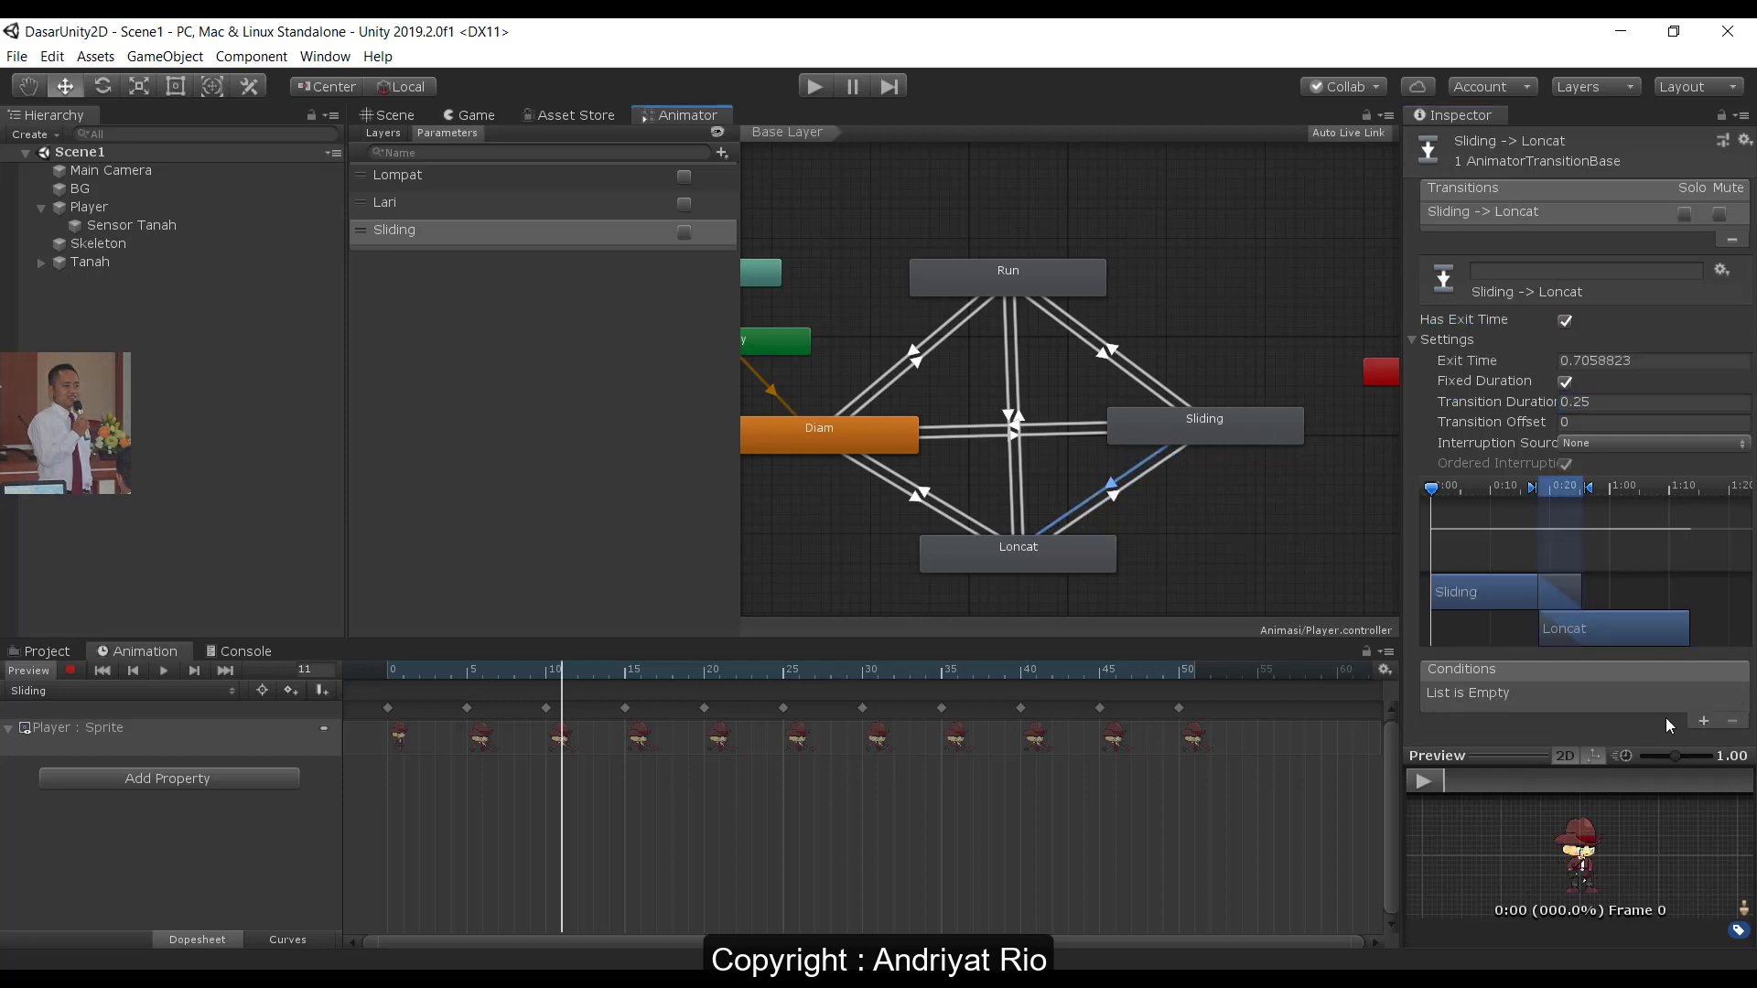
click(1700, 721)
click(1547, 697)
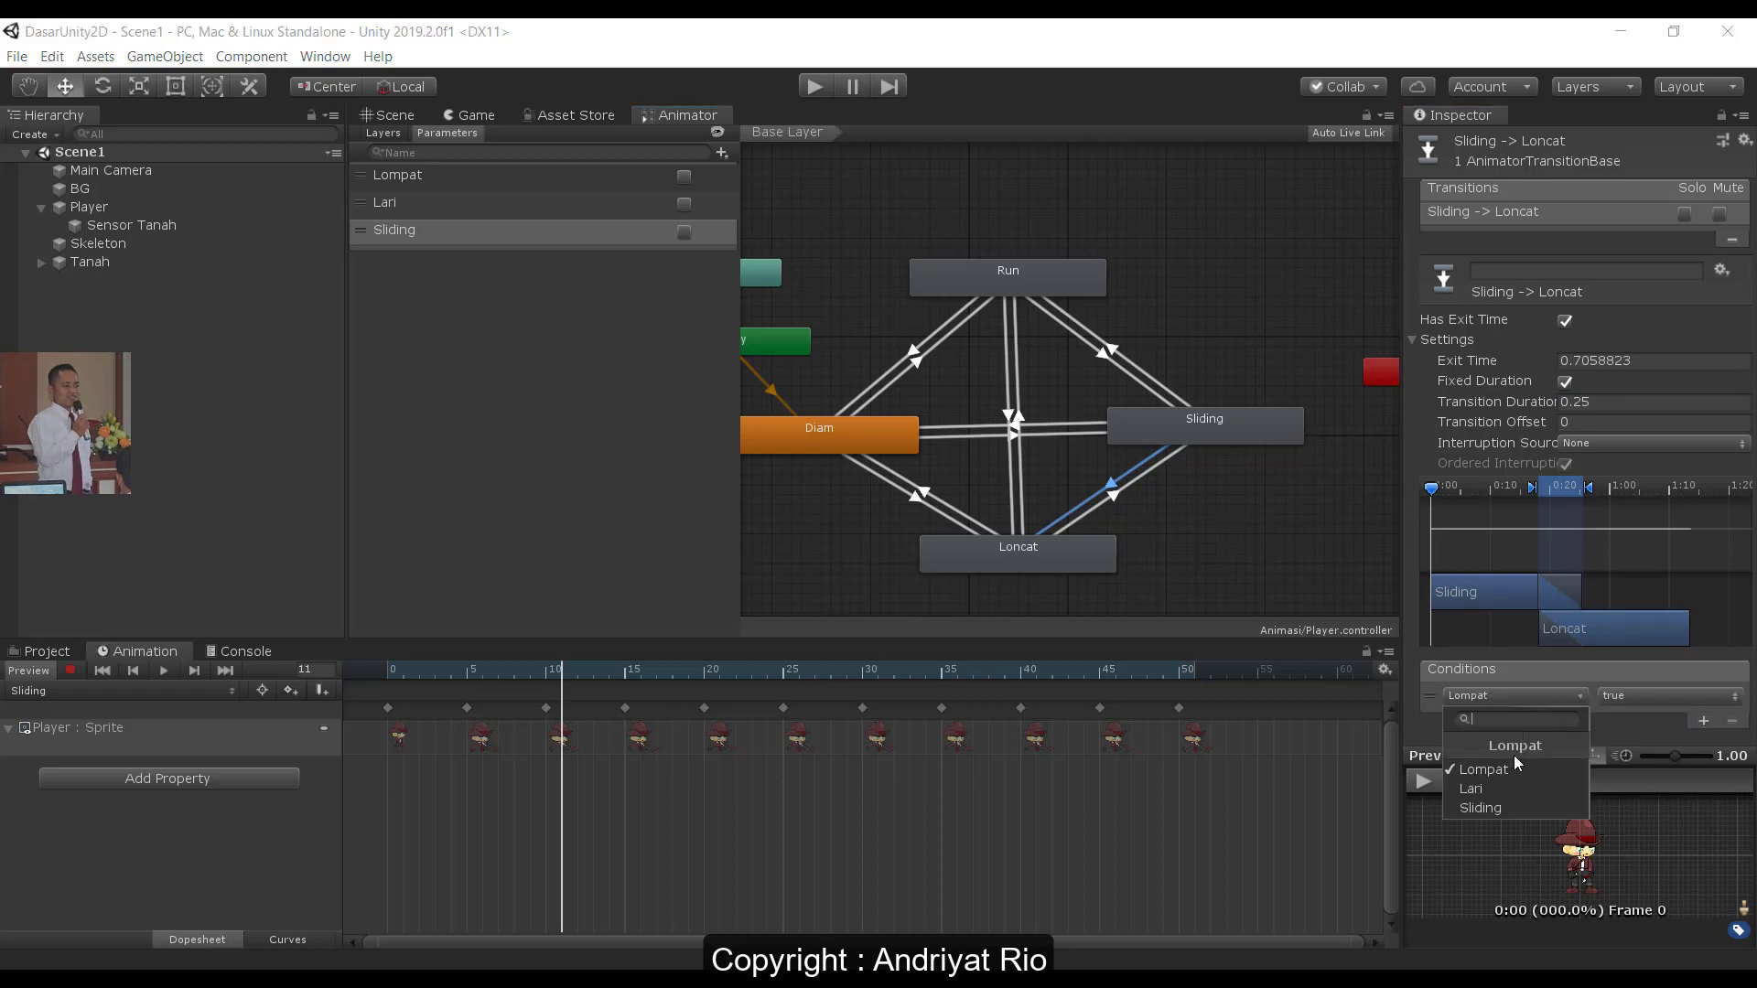
click(1555, 798)
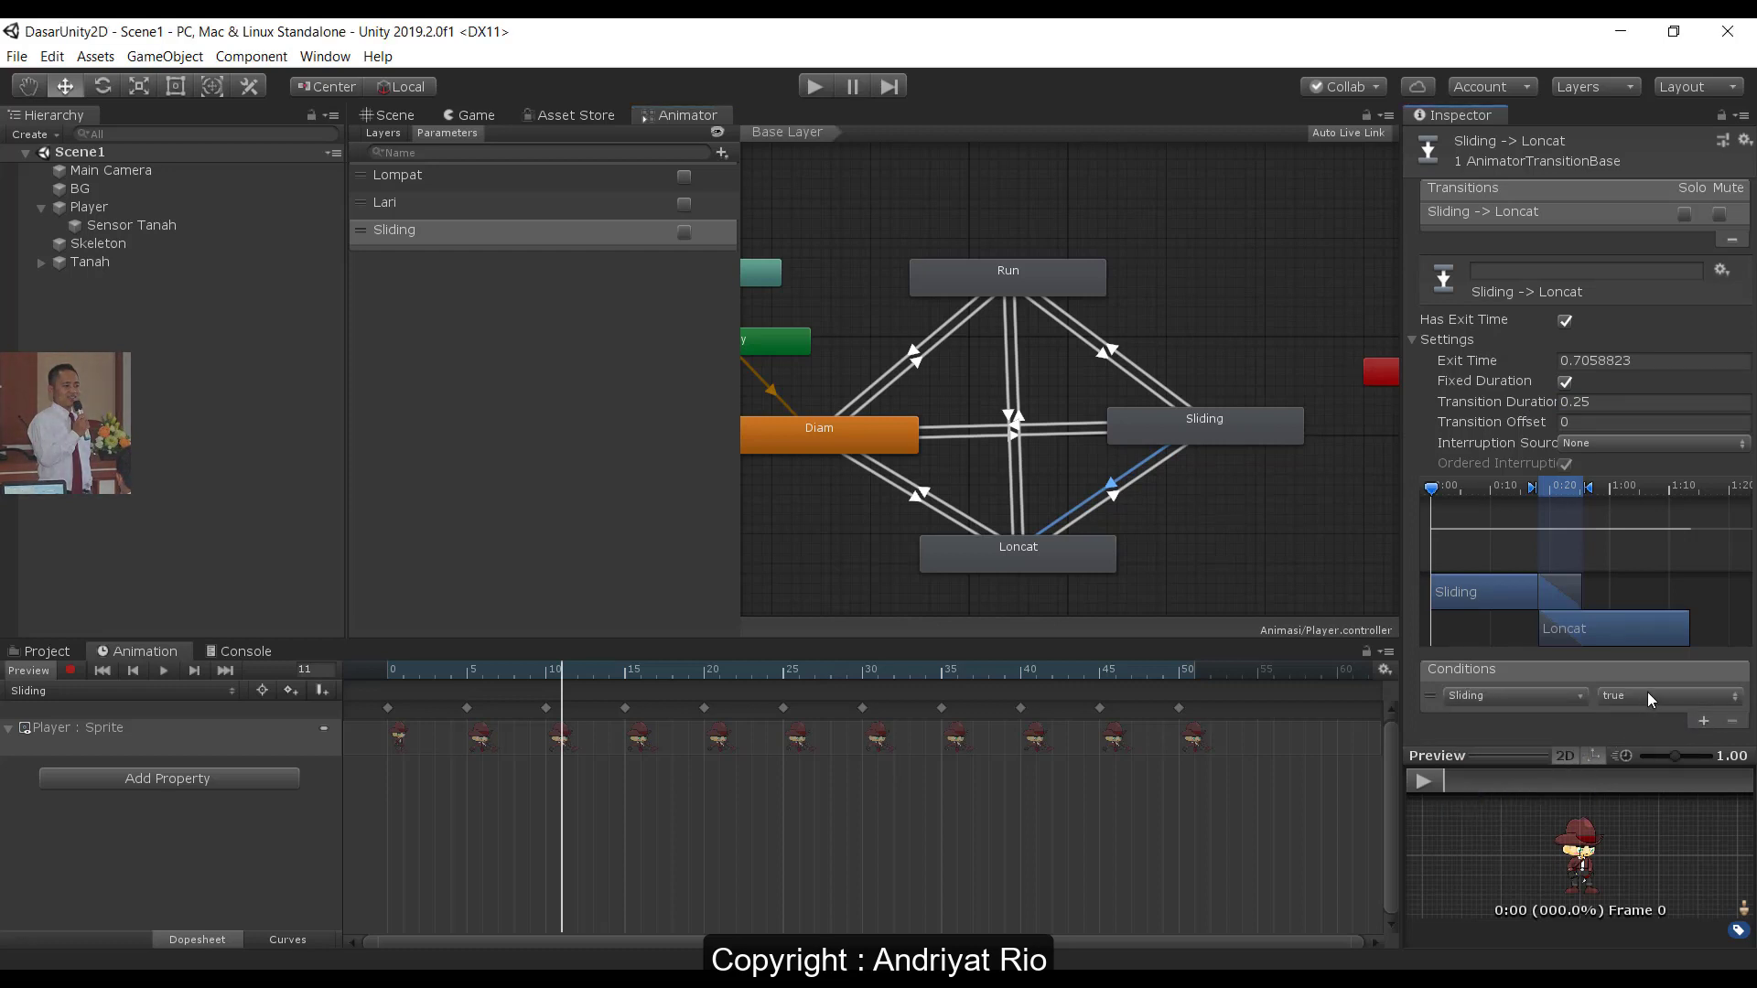
click(1647, 692)
click(1634, 745)
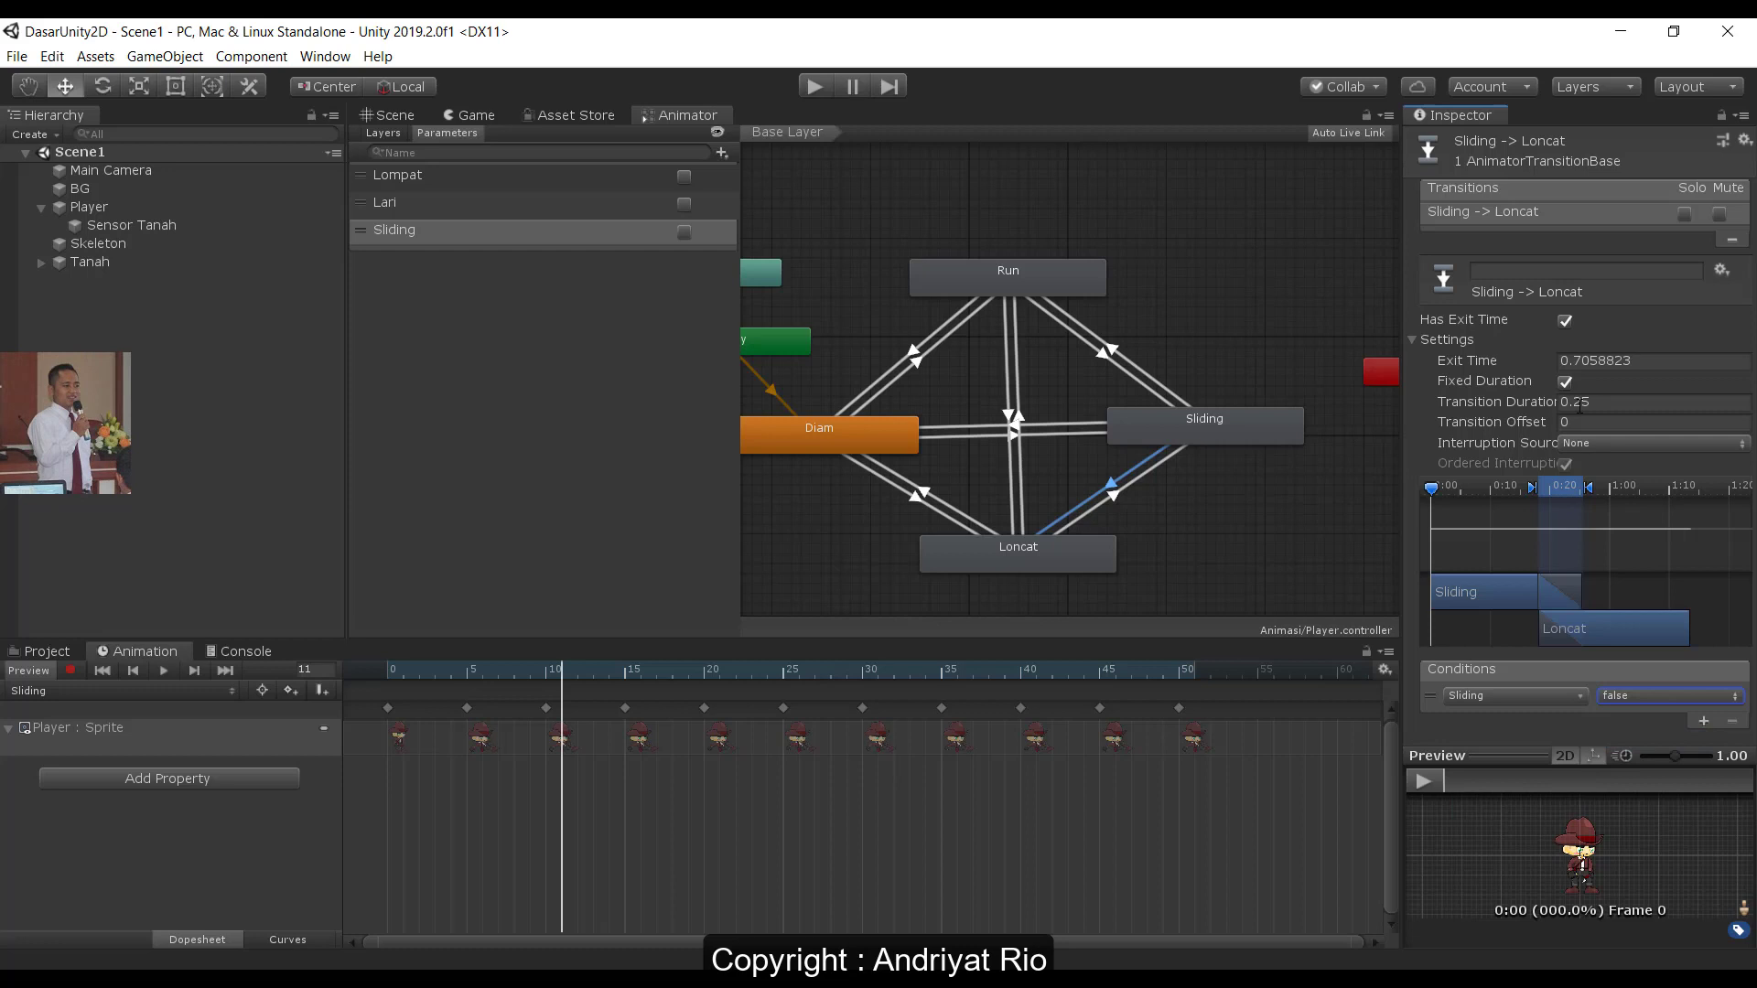
click(1565, 323)
click(1607, 402)
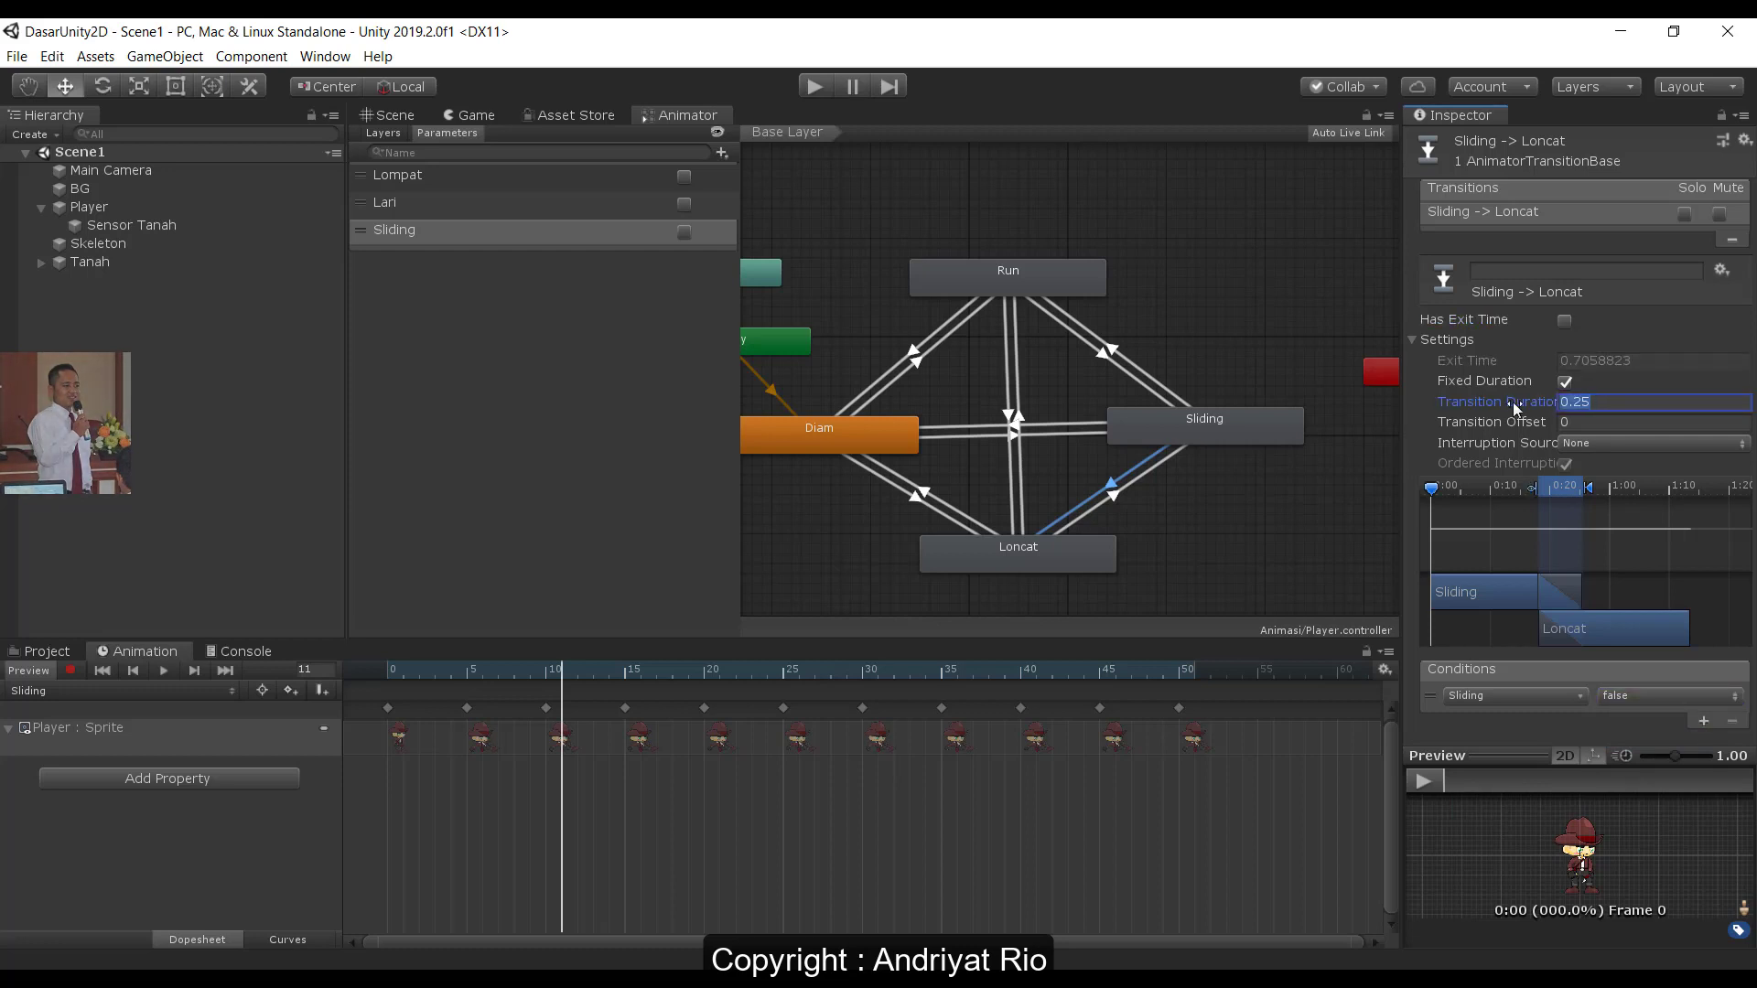
text(0)
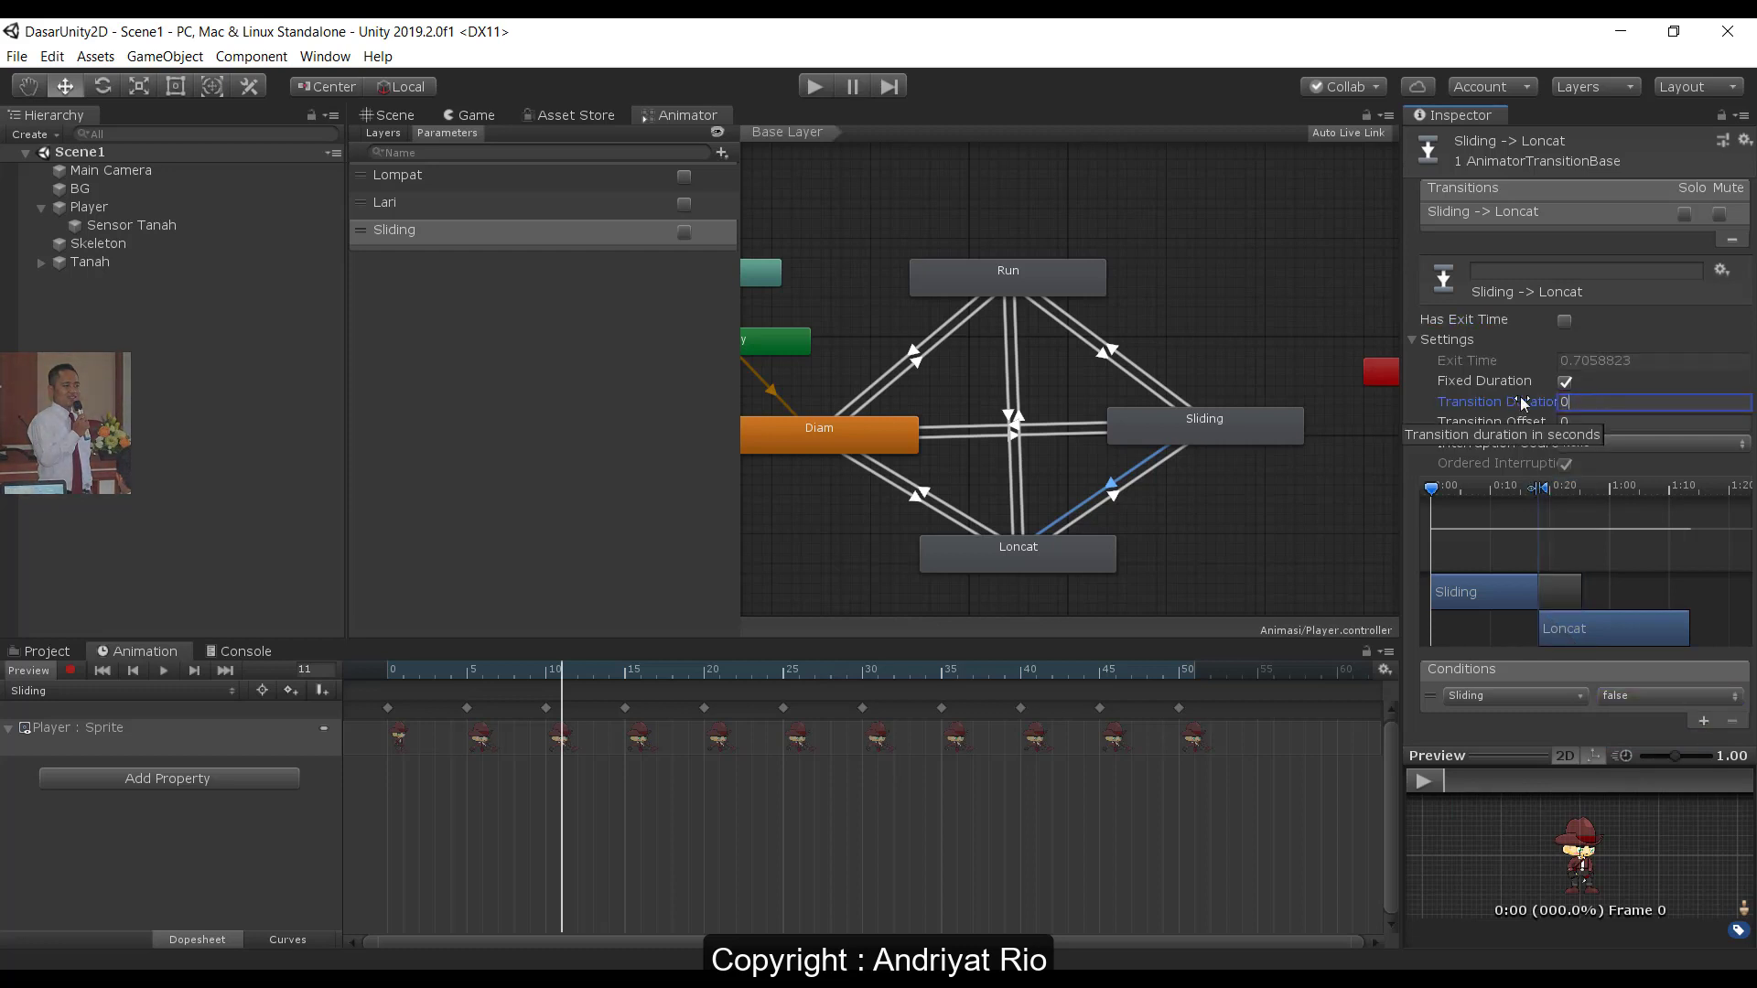
- Give the Sliding -> Run transition the condition Sliding false, disable its exit time and set its transition duration to 0
click(1054, 305)
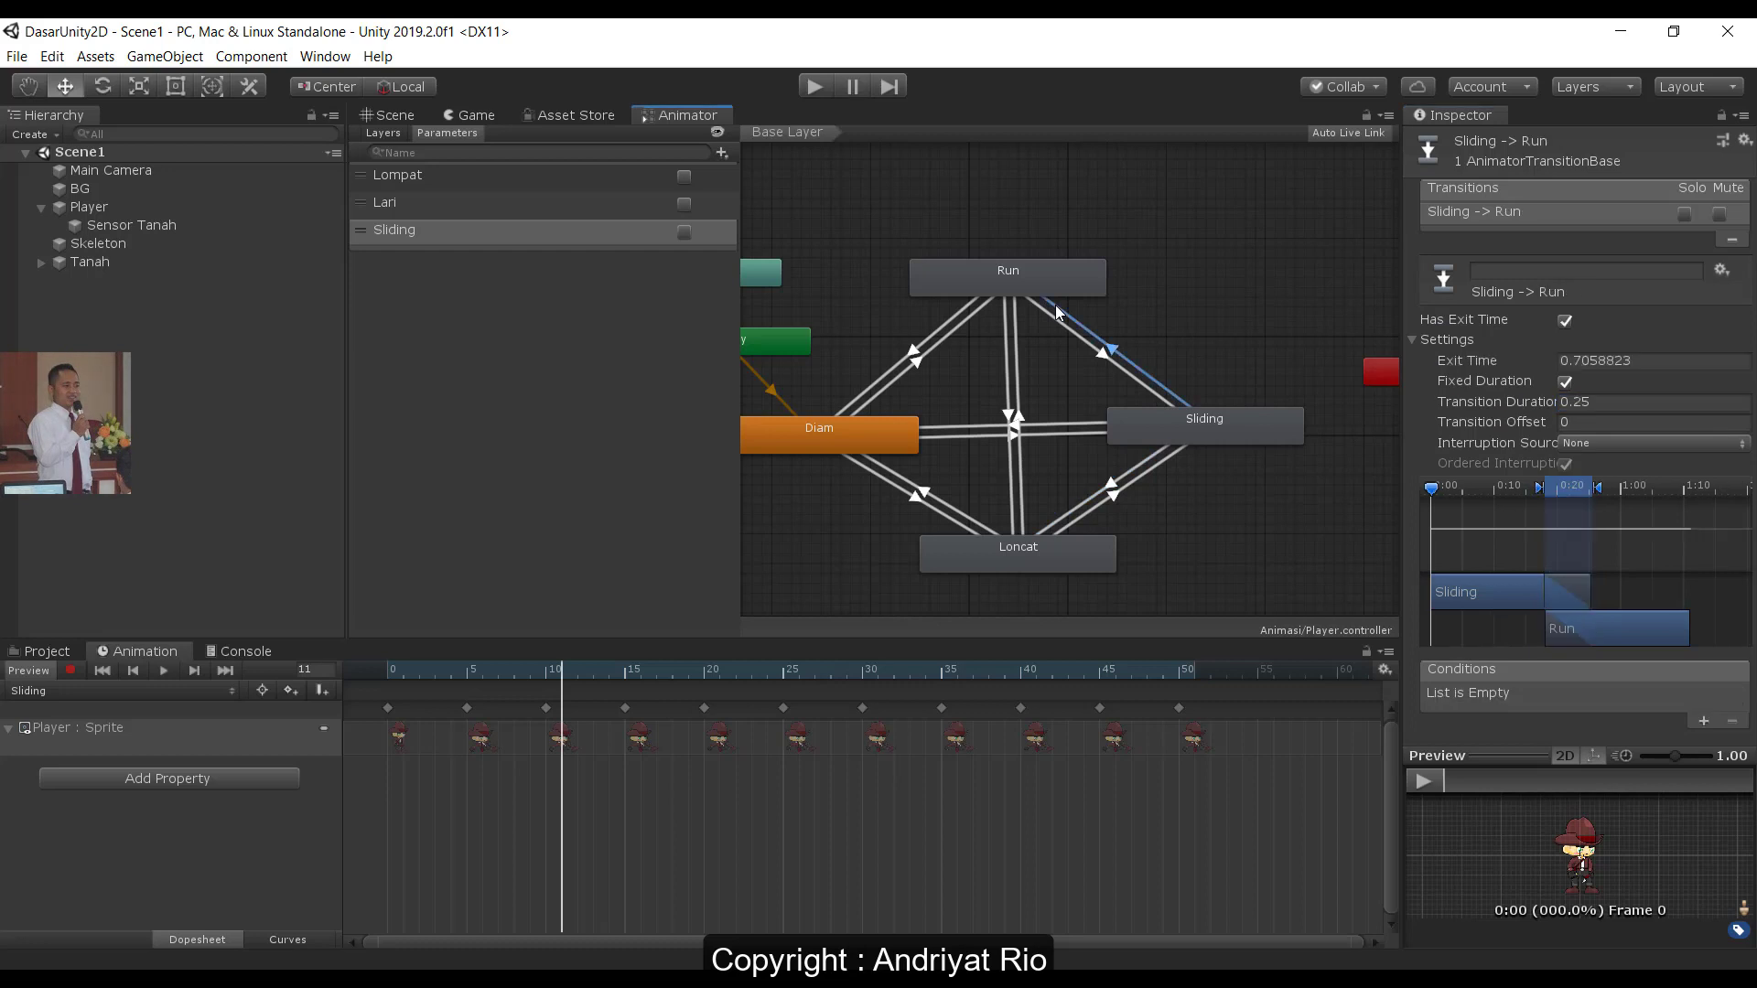
click(1703, 721)
click(1469, 694)
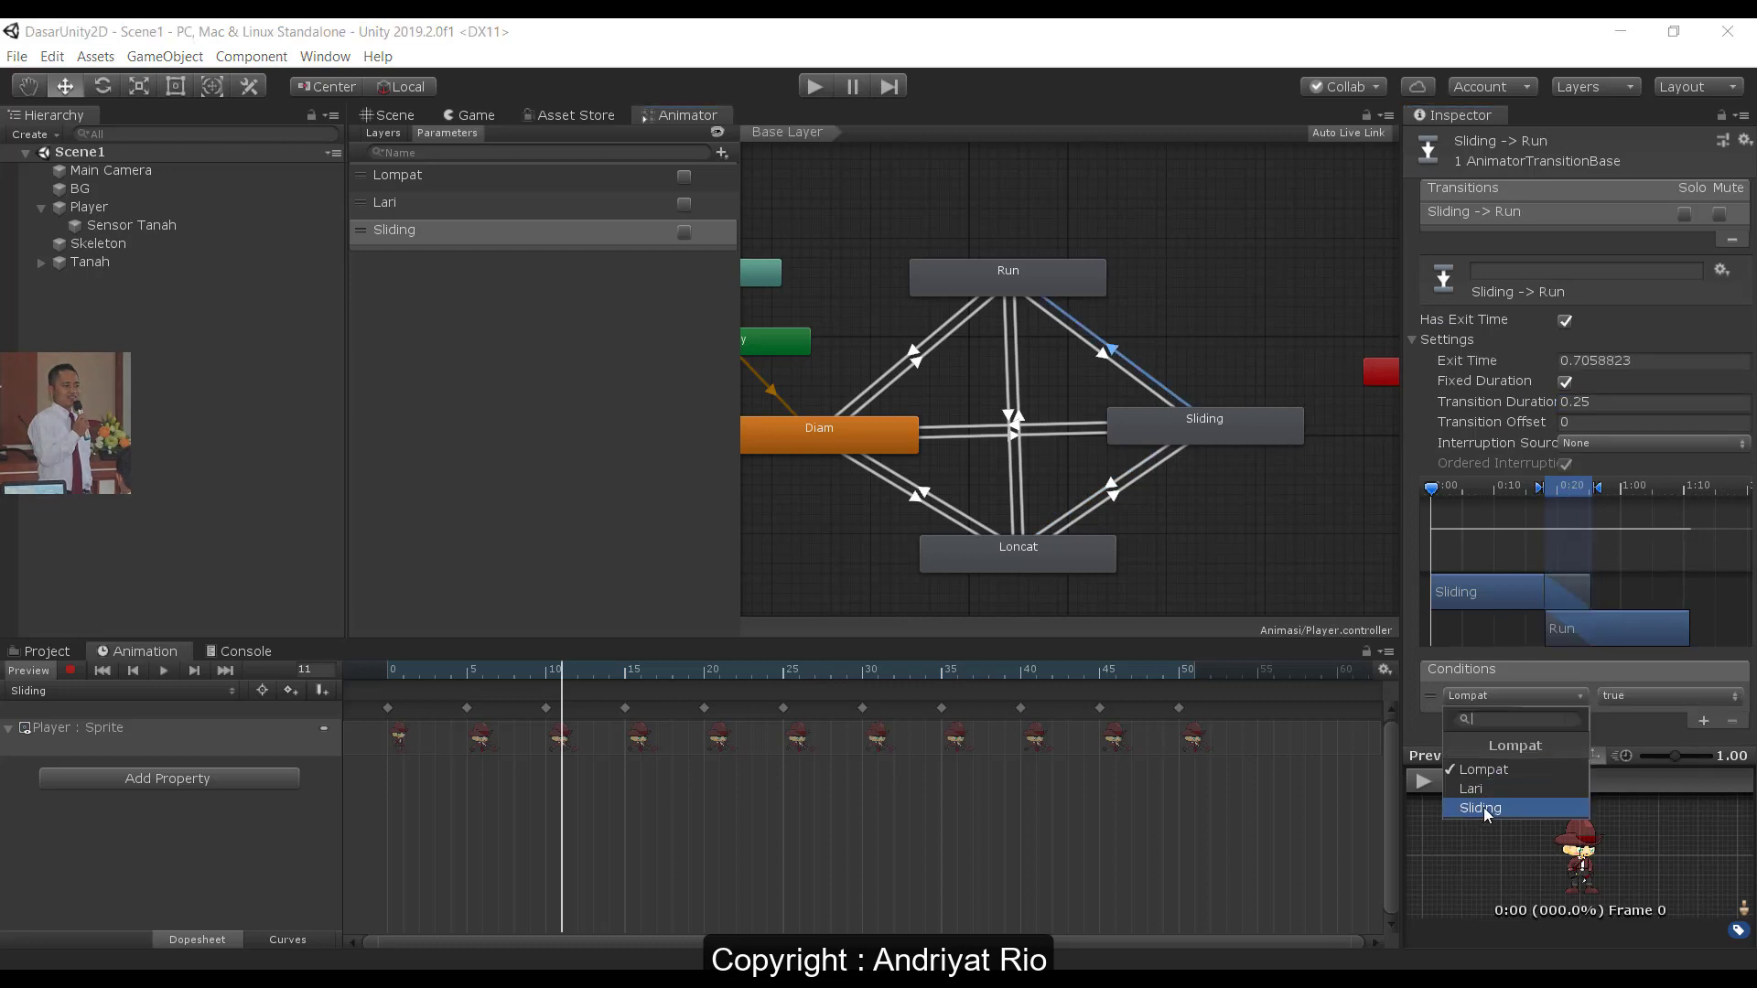
click(1484, 808)
click(1565, 320)
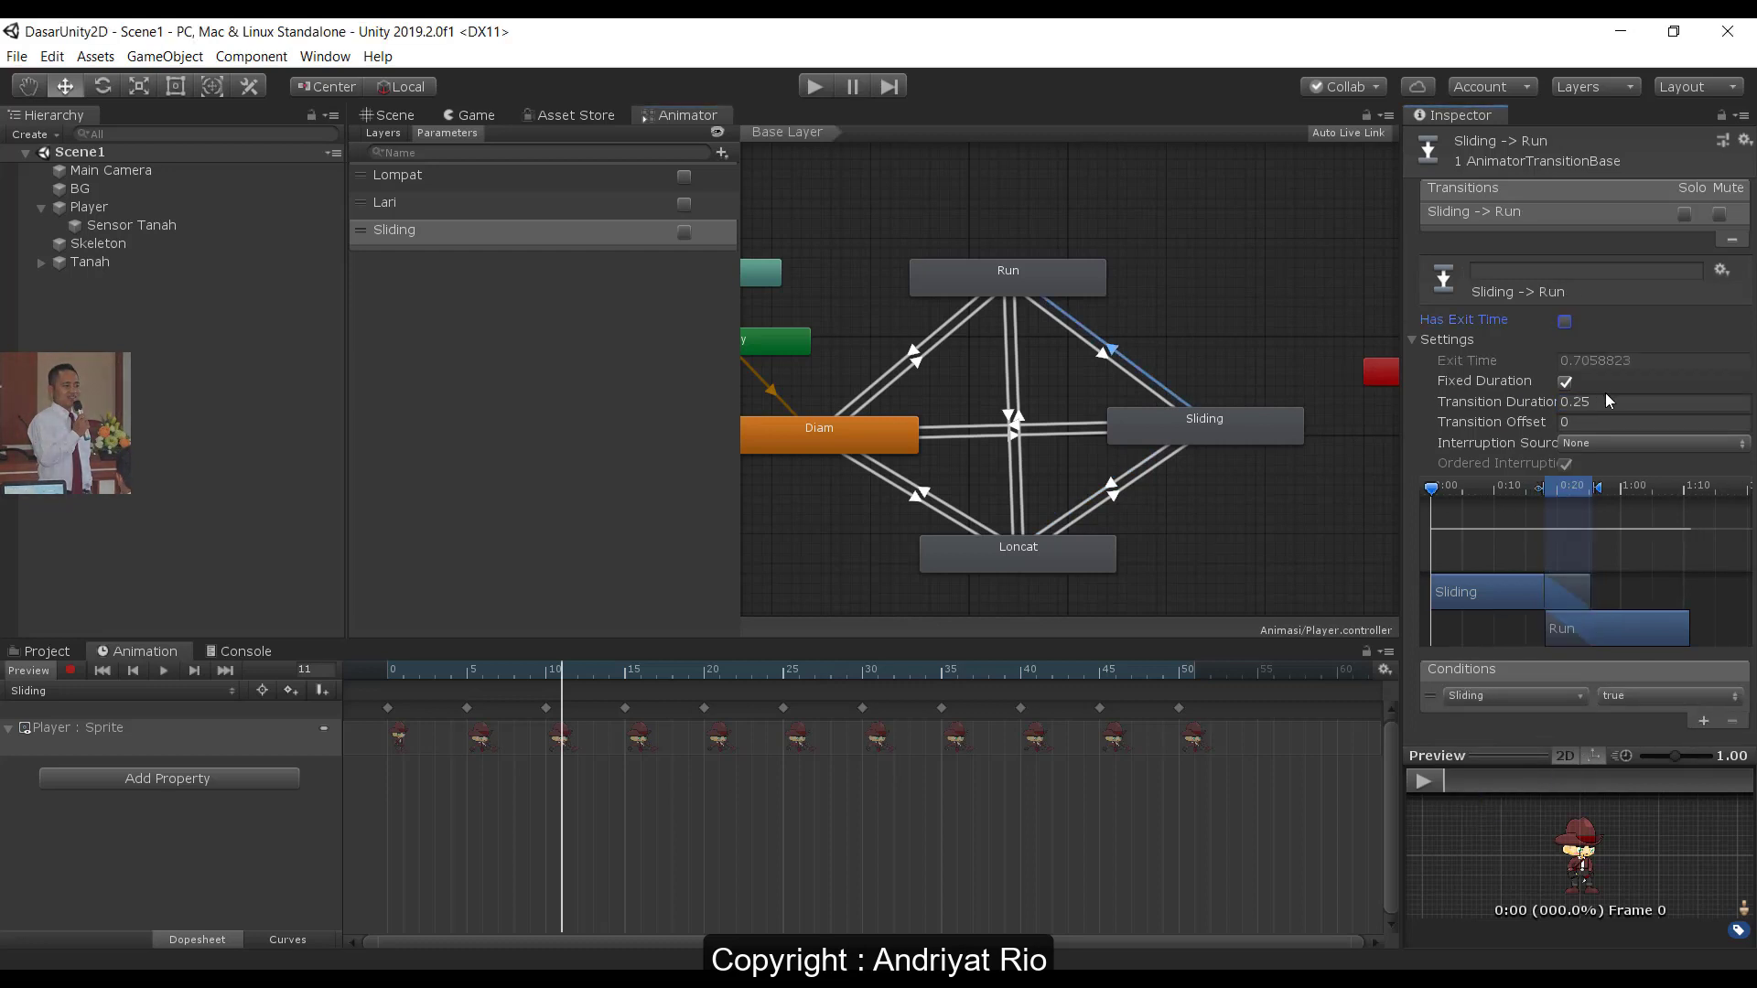
click(1535, 409)
text(0)
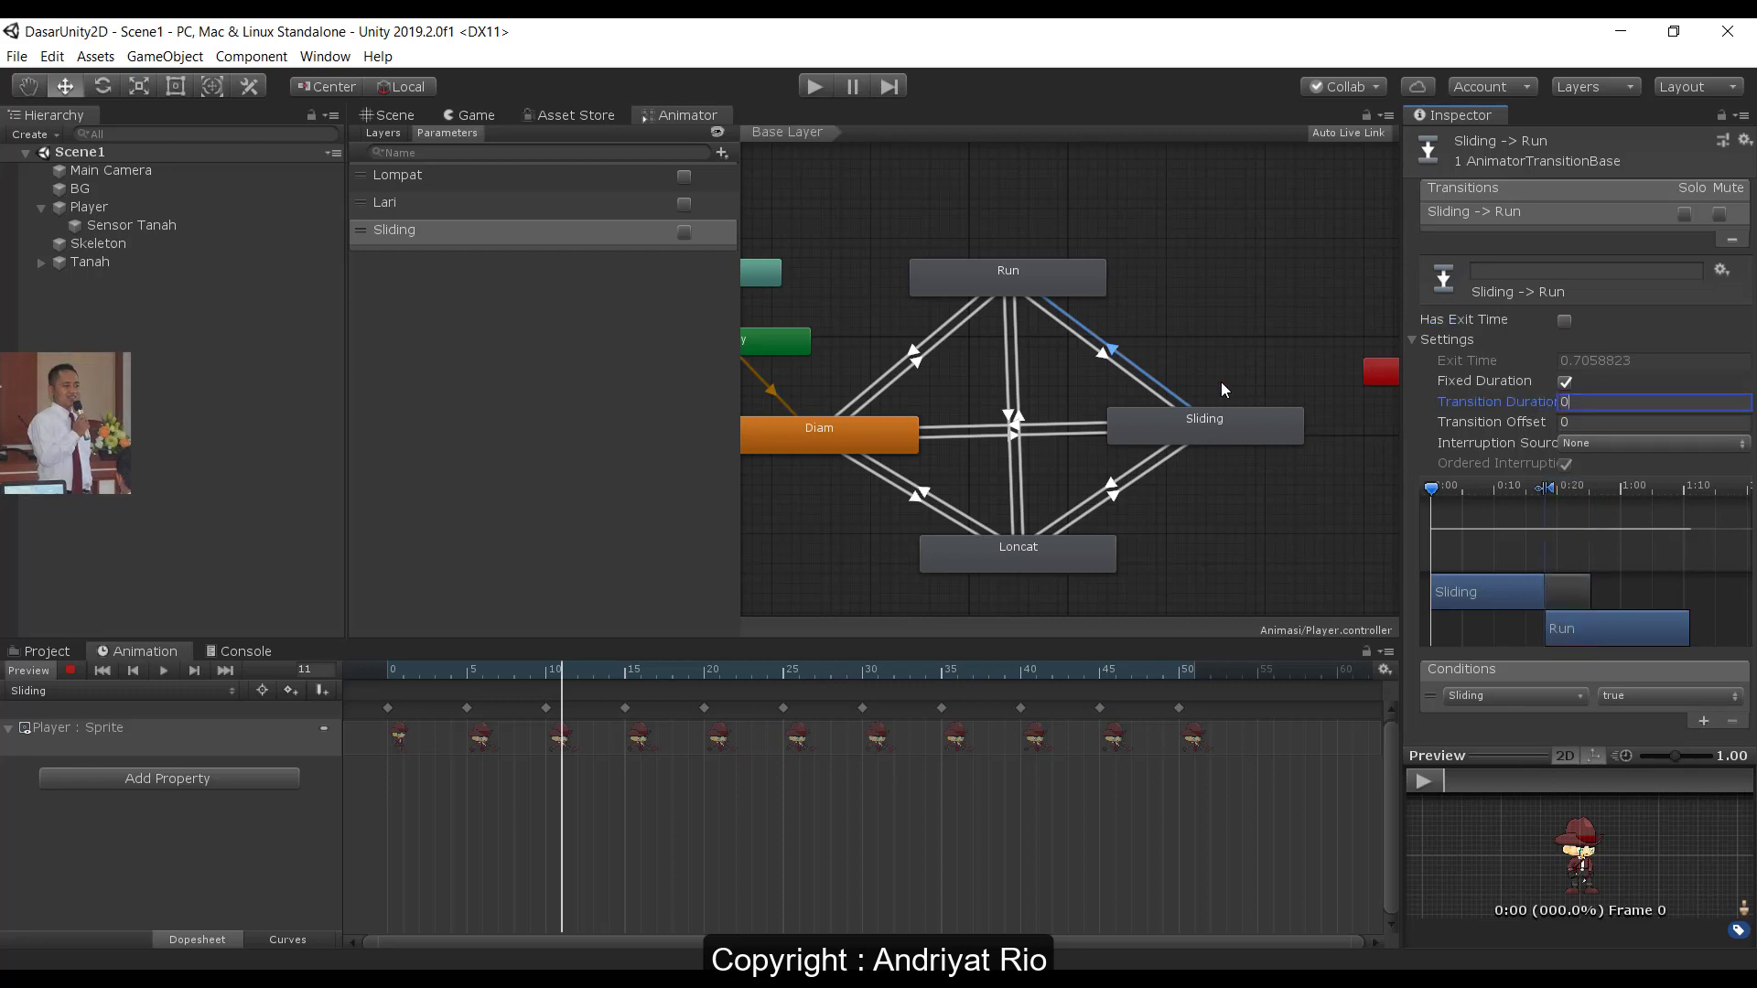
click(1139, 380)
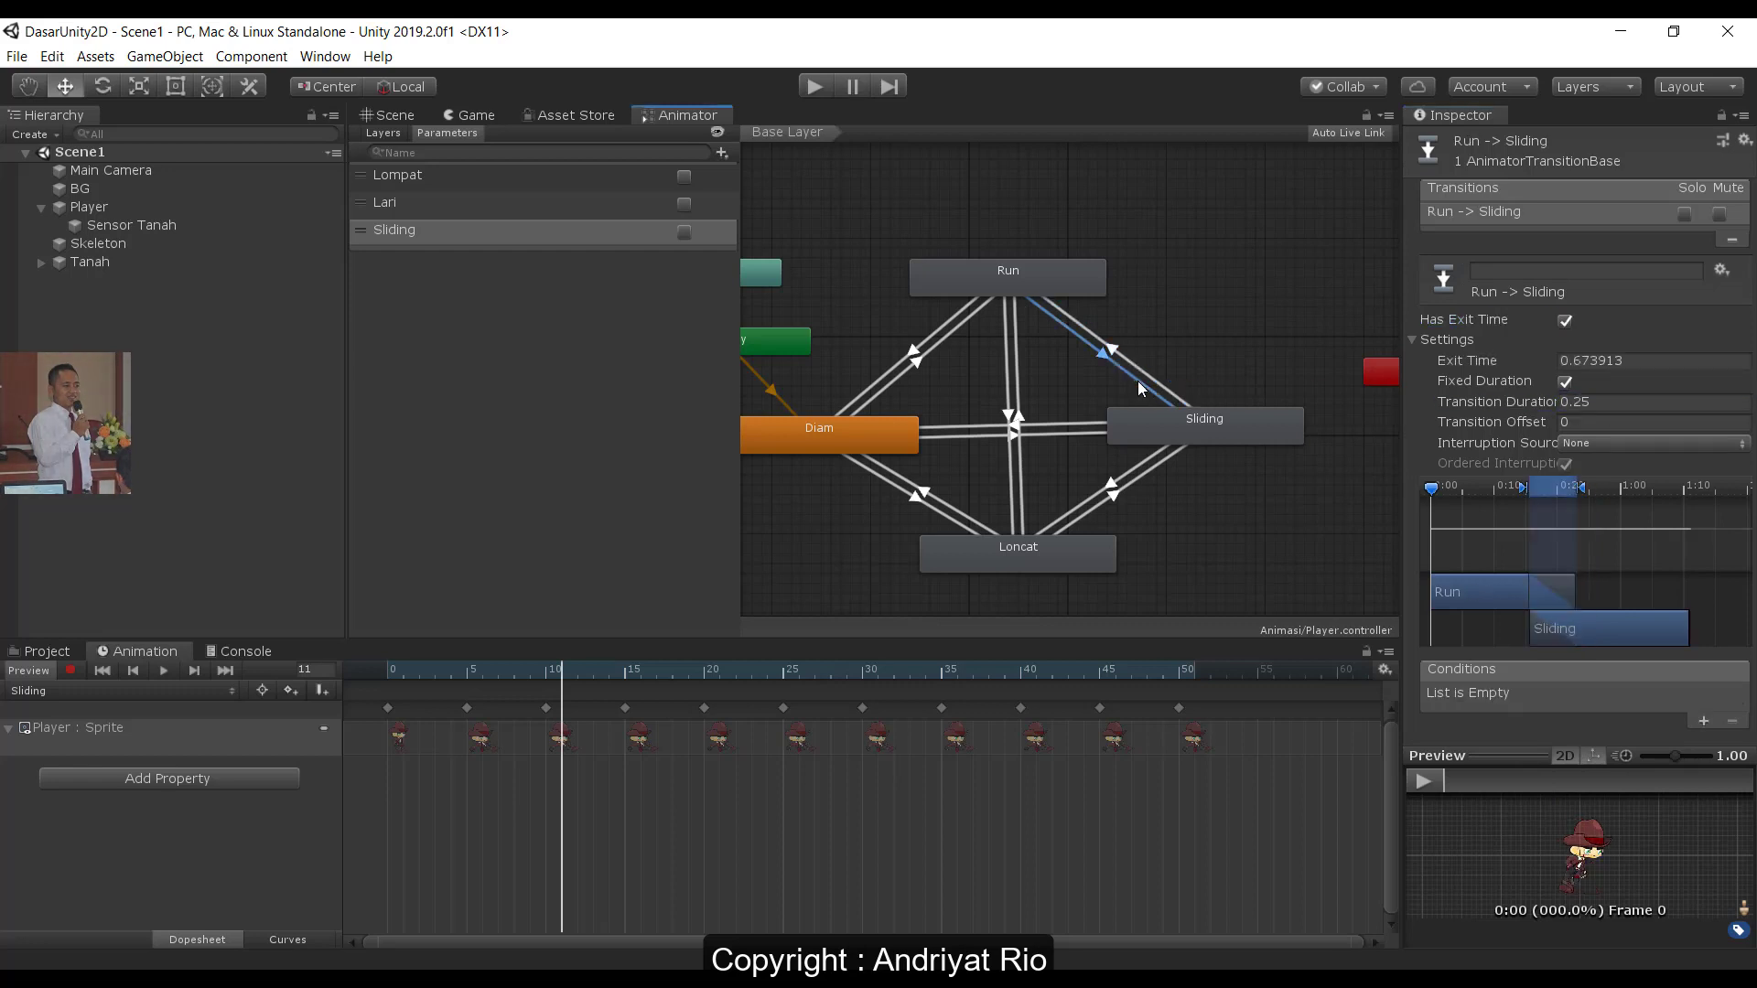
click(1152, 383)
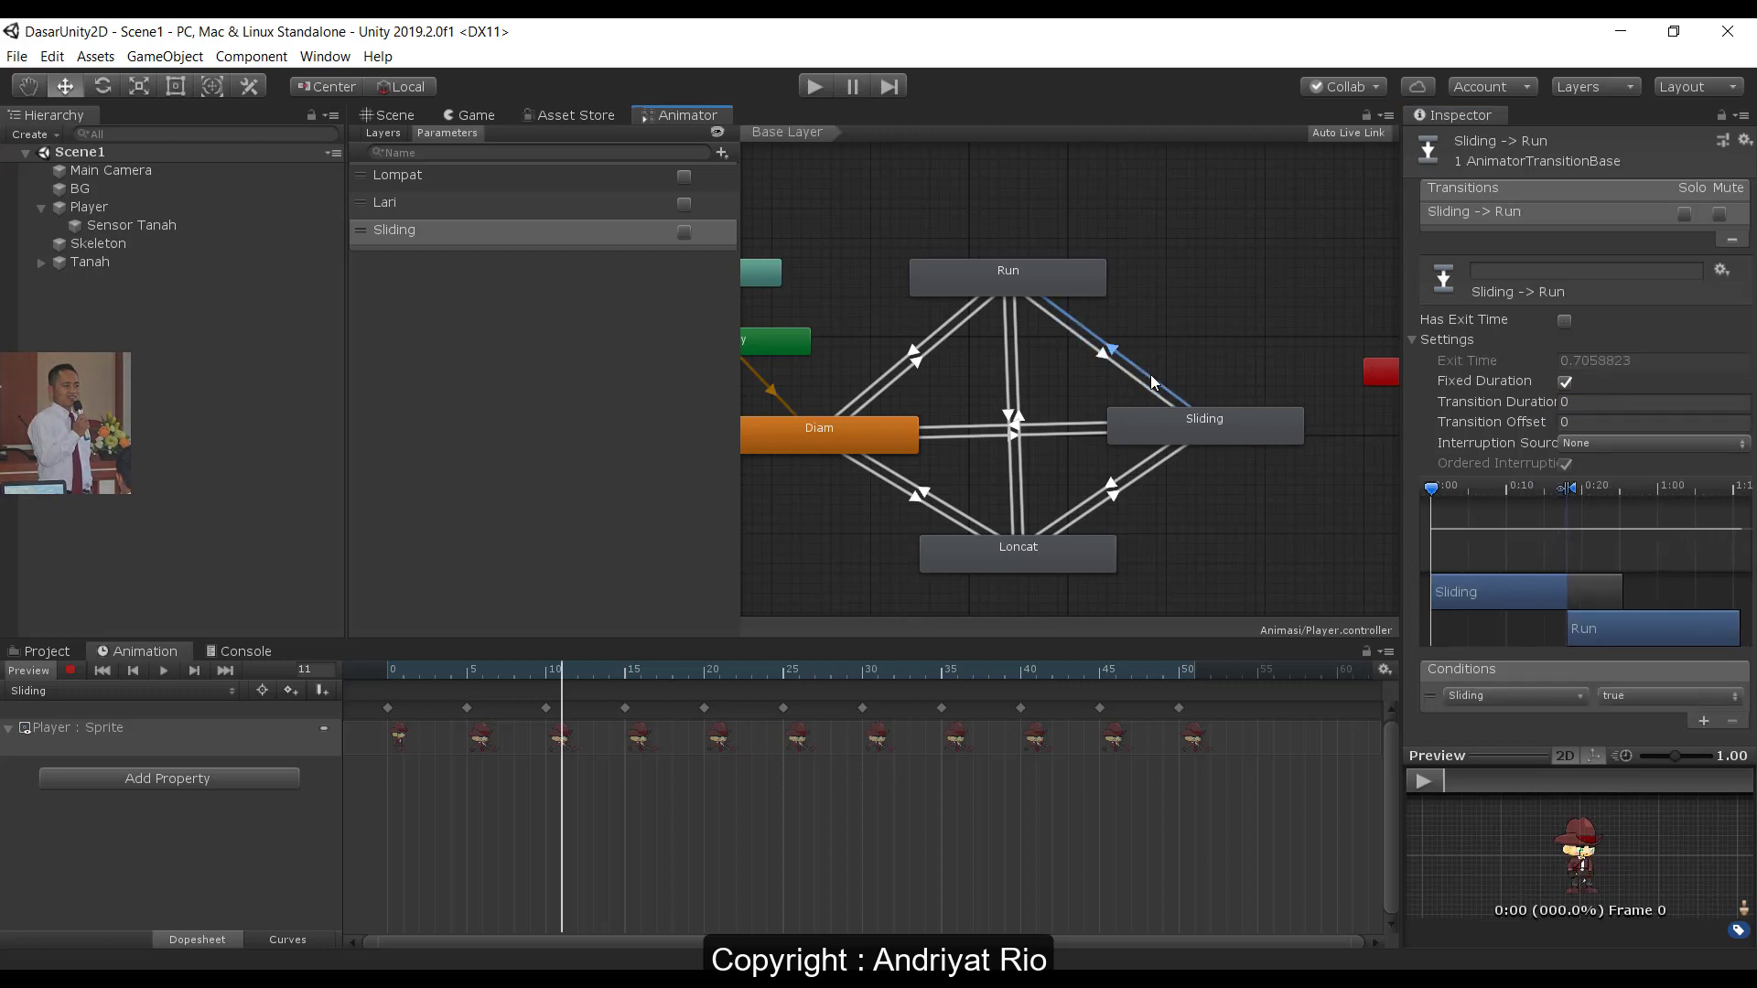
click(1673, 697)
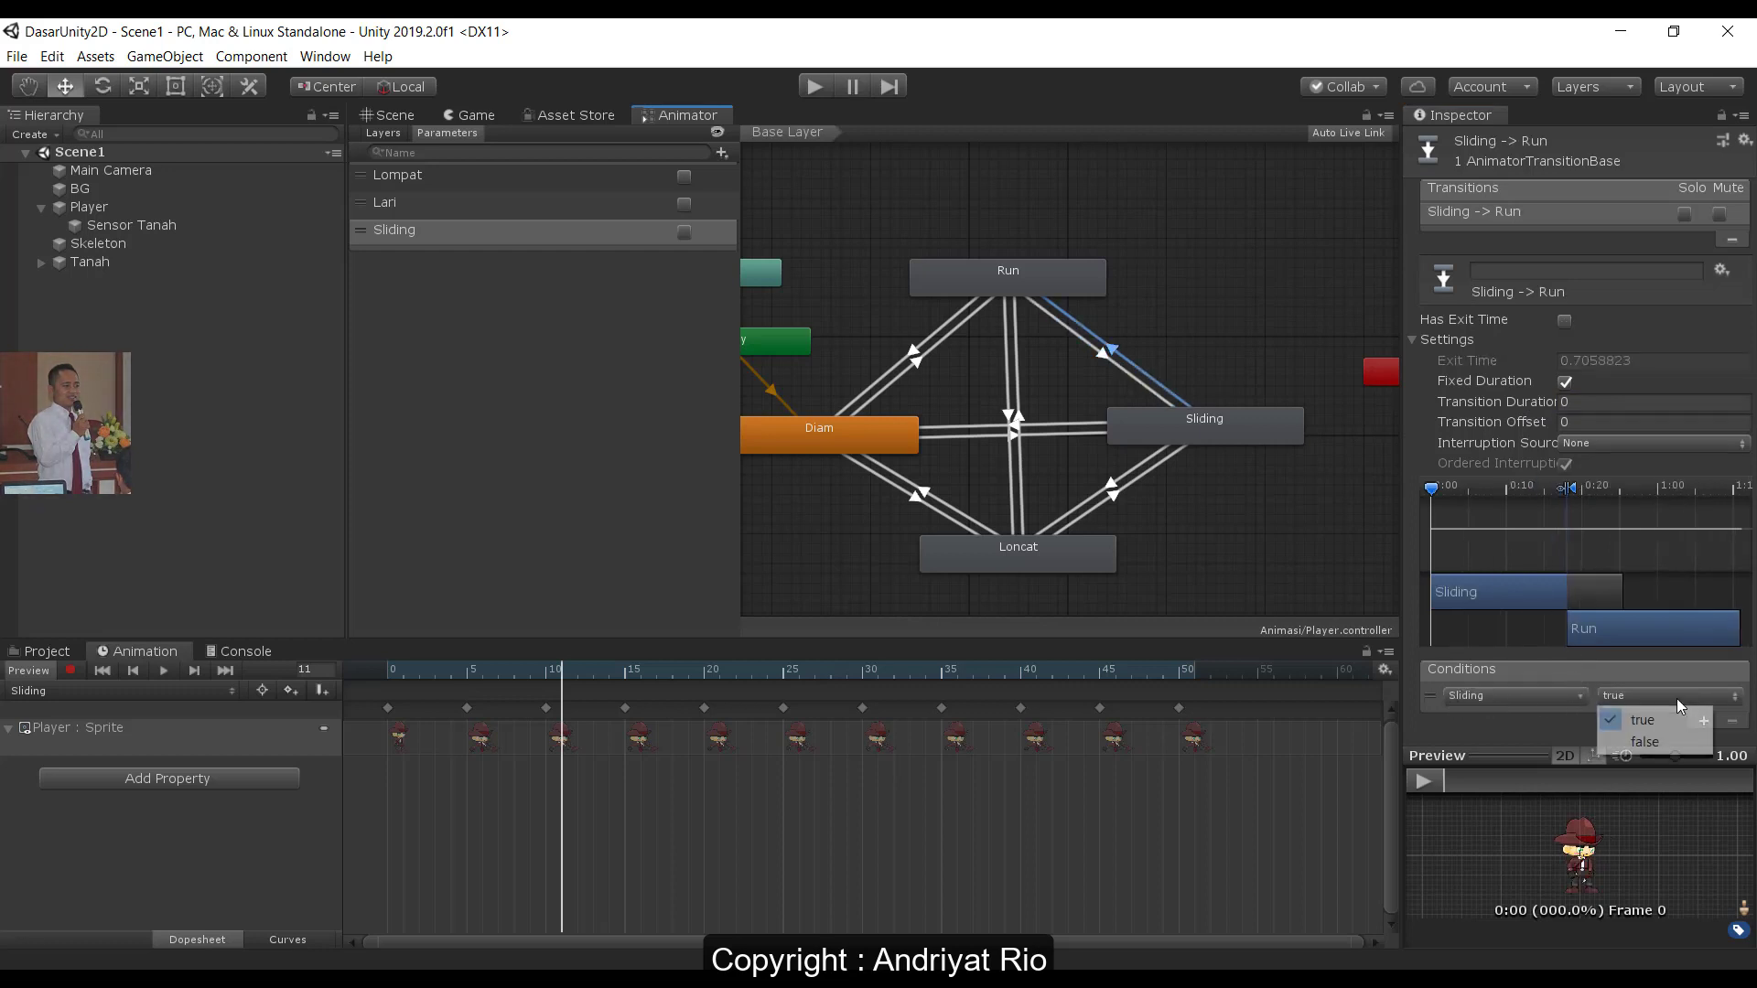
click(1638, 739)
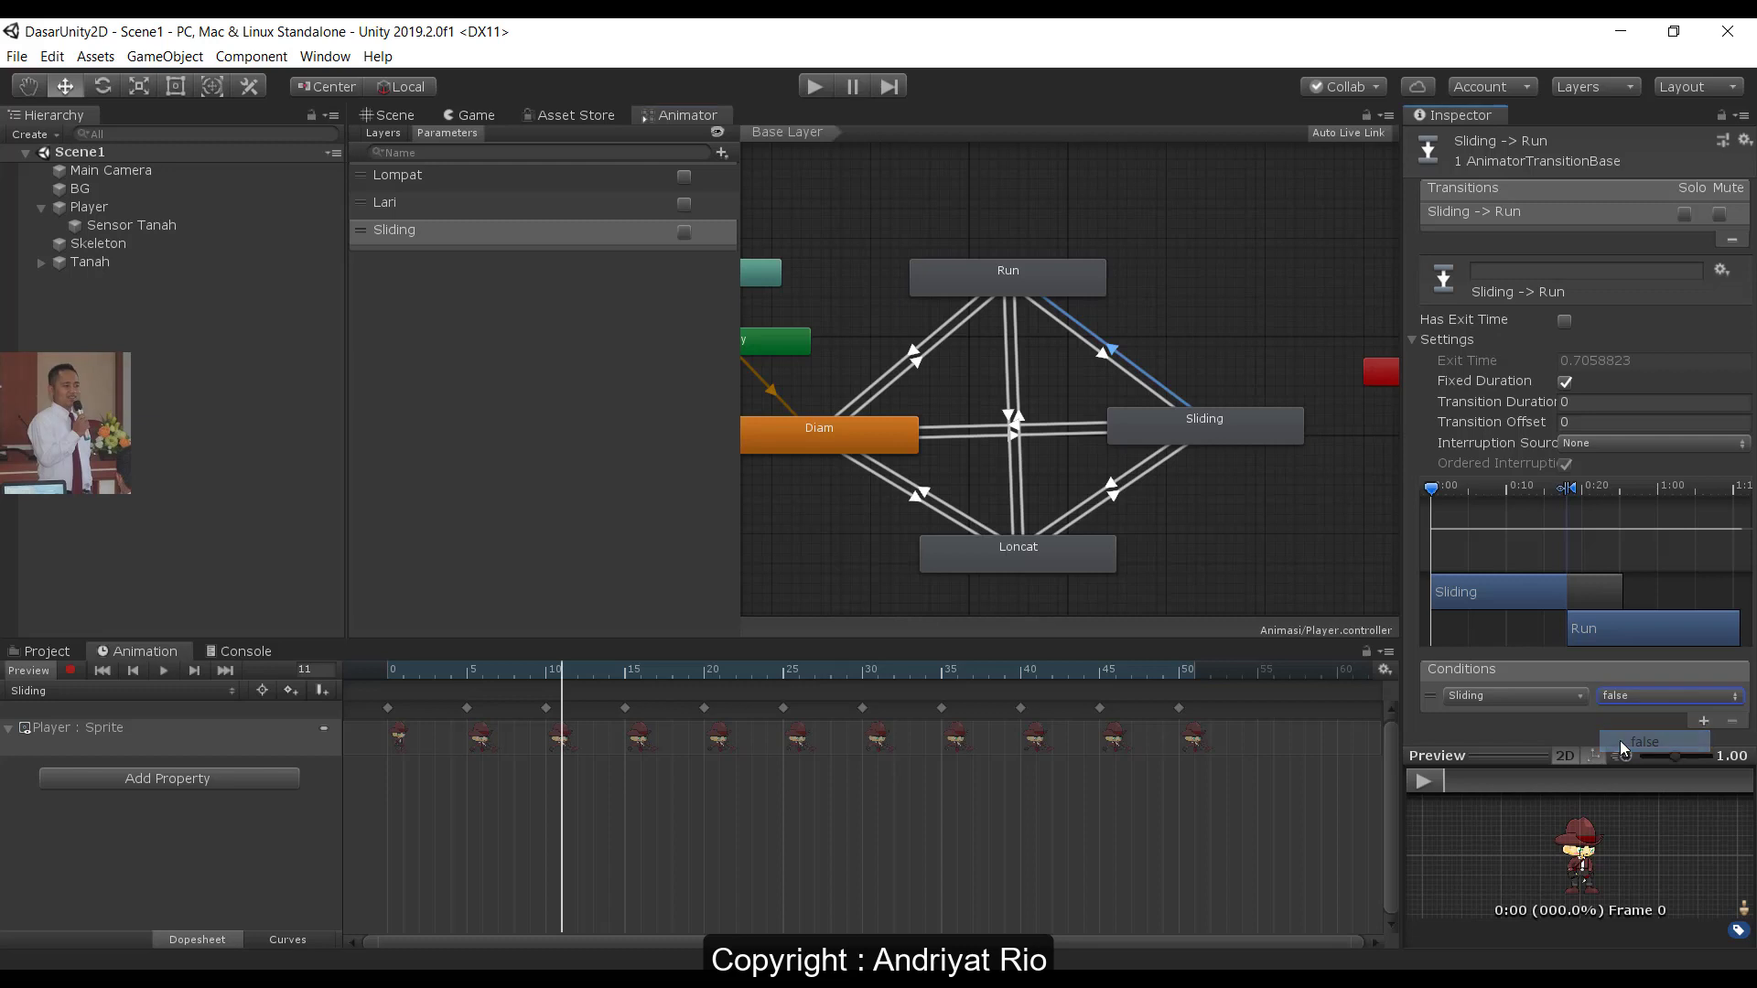
- Give the Run -> Sliding transition the condition Sliding true, disable its exit time and set its transition duration to 0
click(1113, 360)
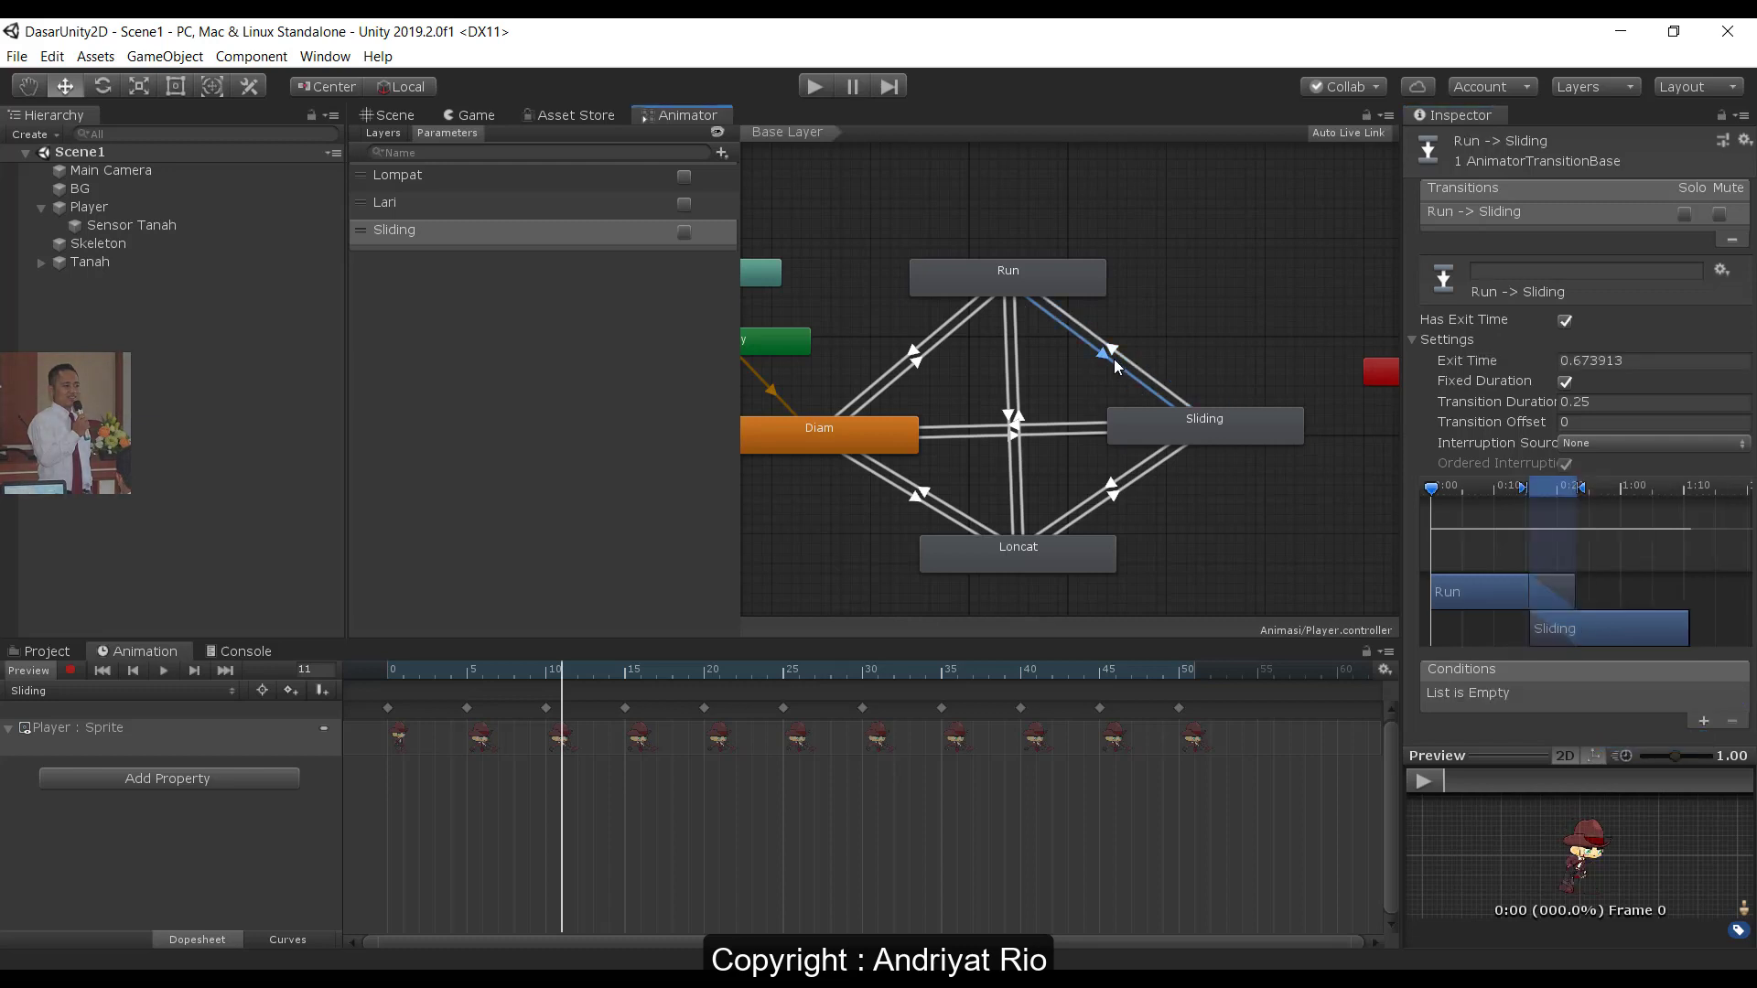
click(1704, 721)
click(1507, 697)
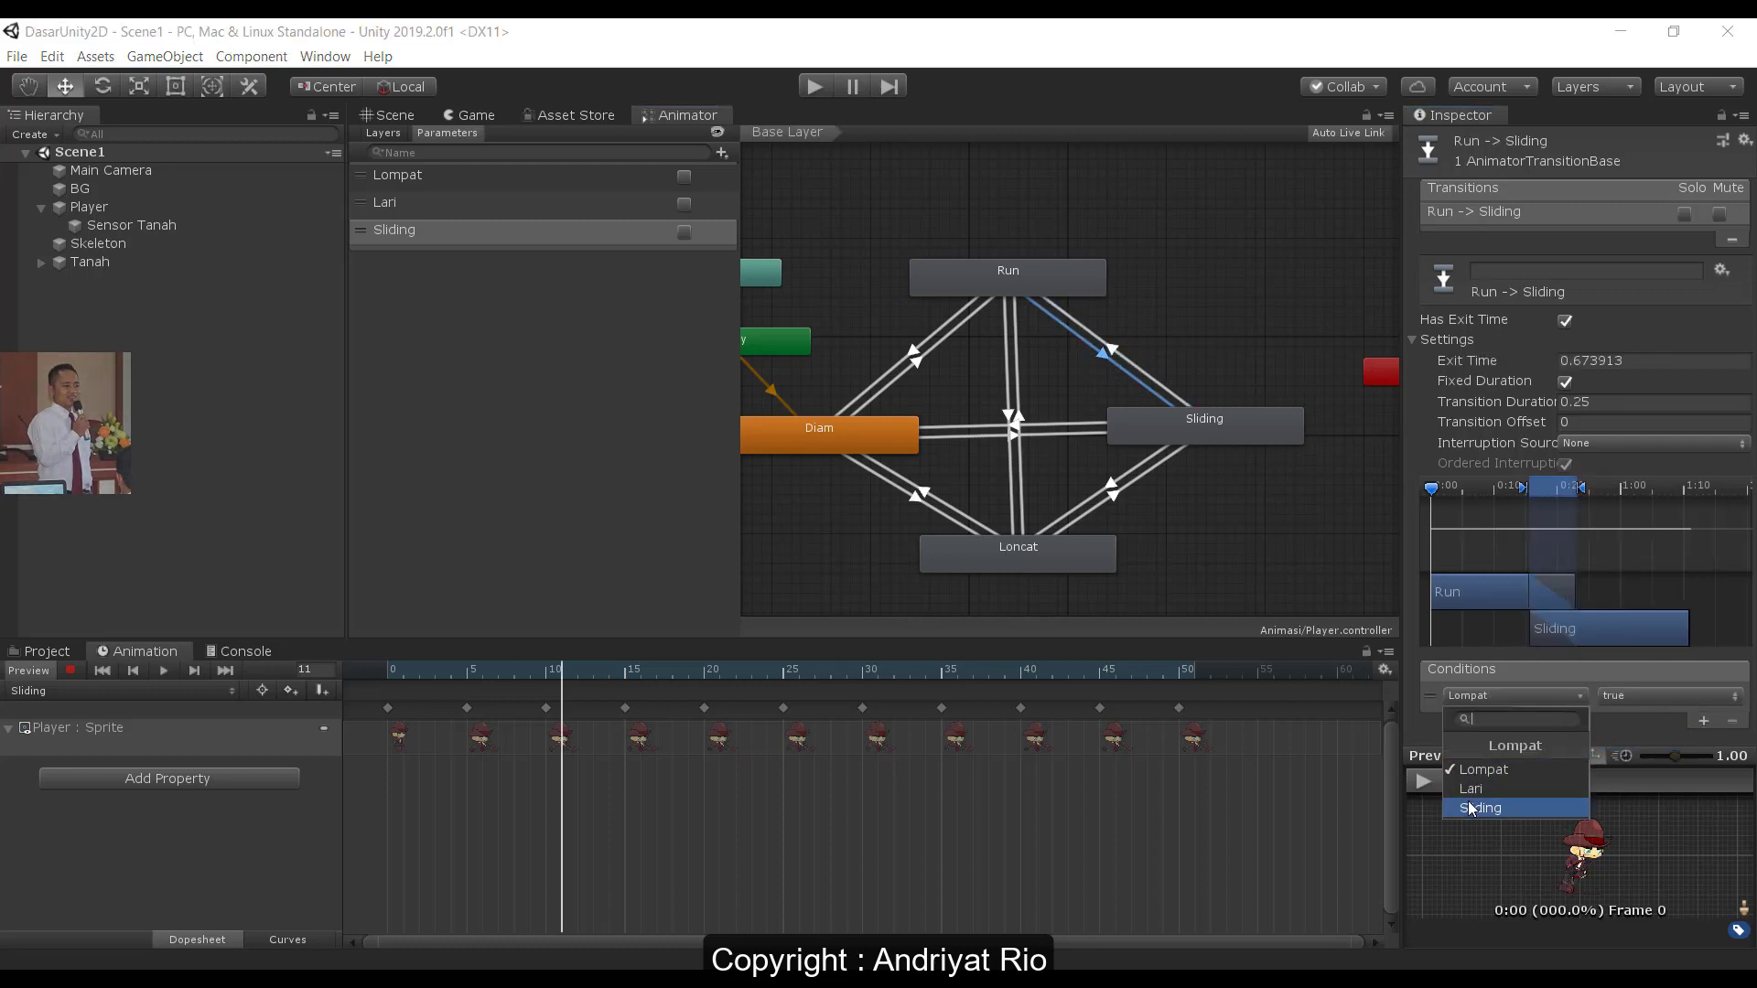
click(1560, 807)
click(1565, 320)
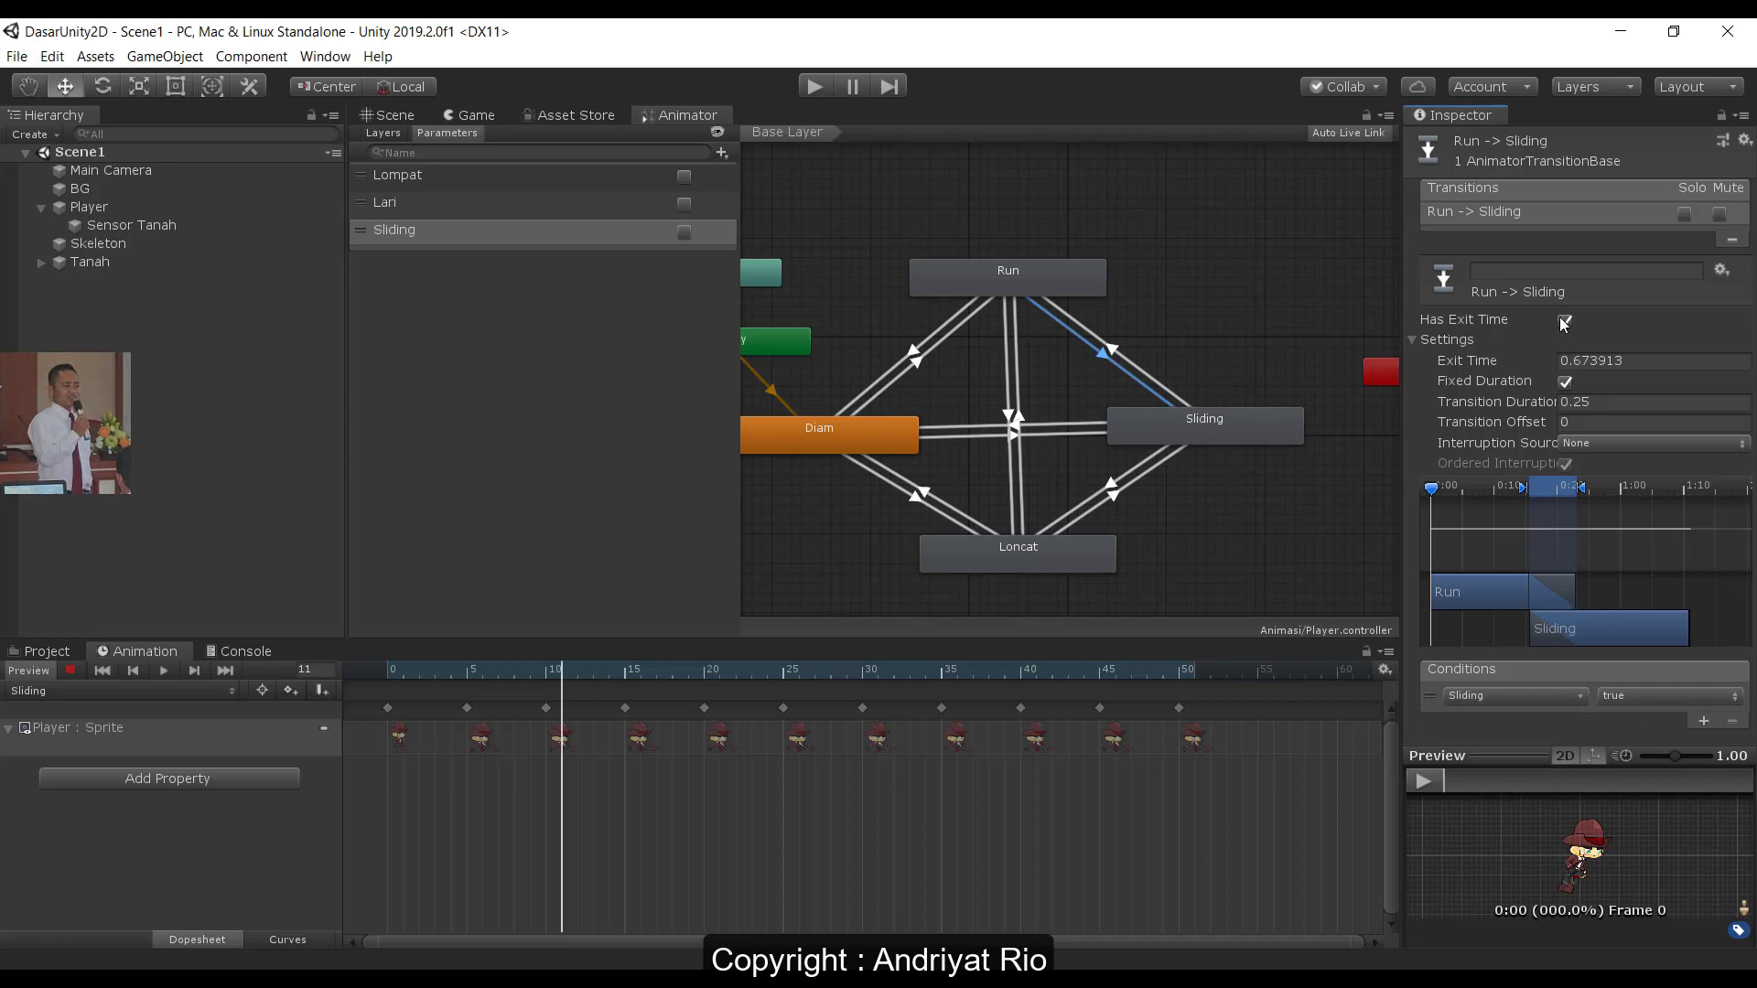
click(1602, 400)
text(0)
key(Tab)
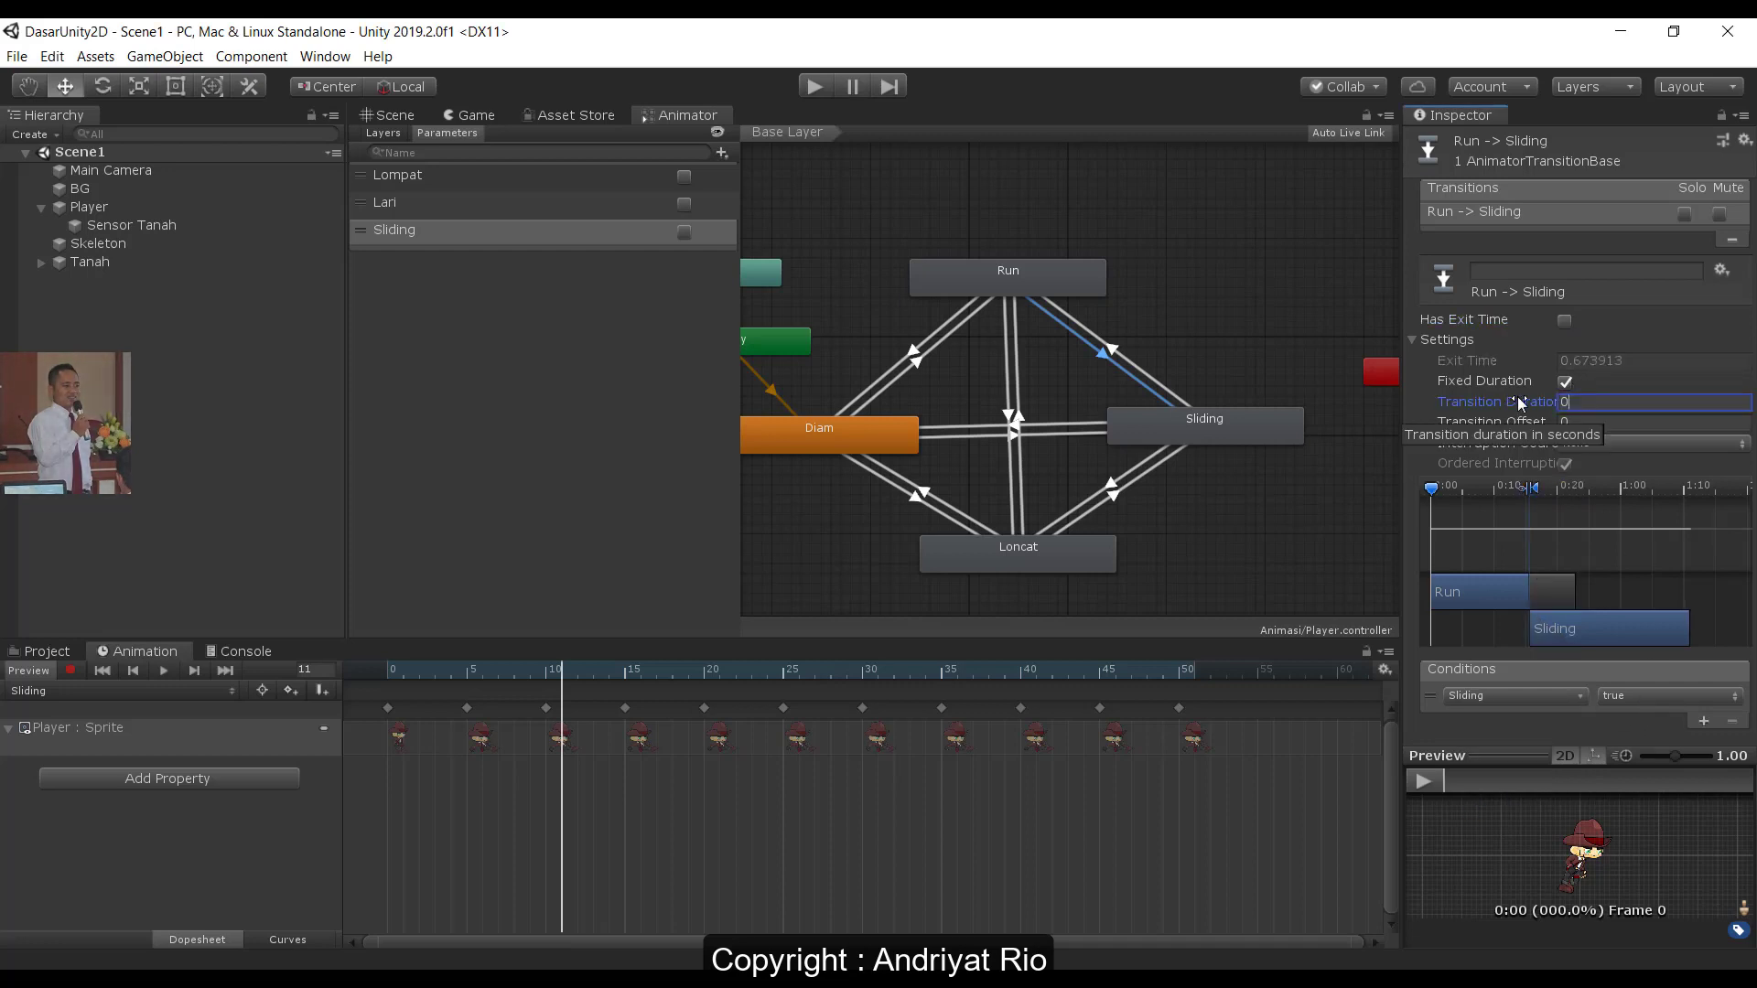
click(1234, 287)
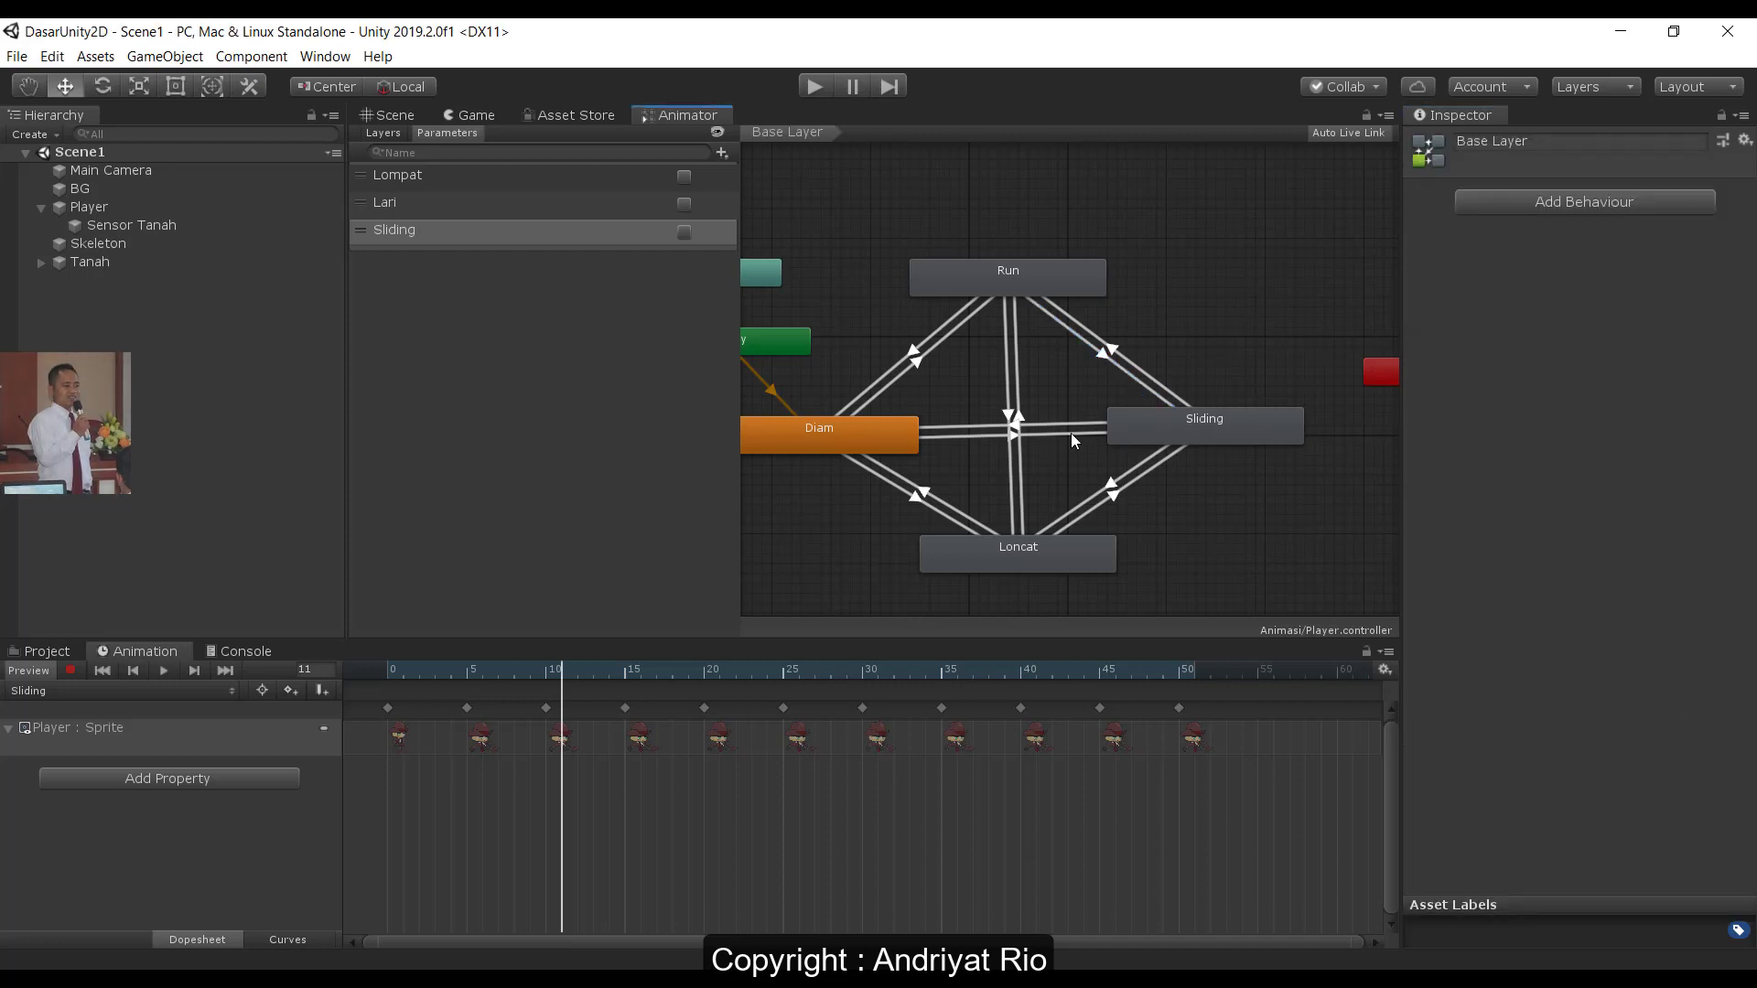
- Review the conditions and timing settings of each transition between Sliding and the Diam, Loncat and Run states
click(984, 438)
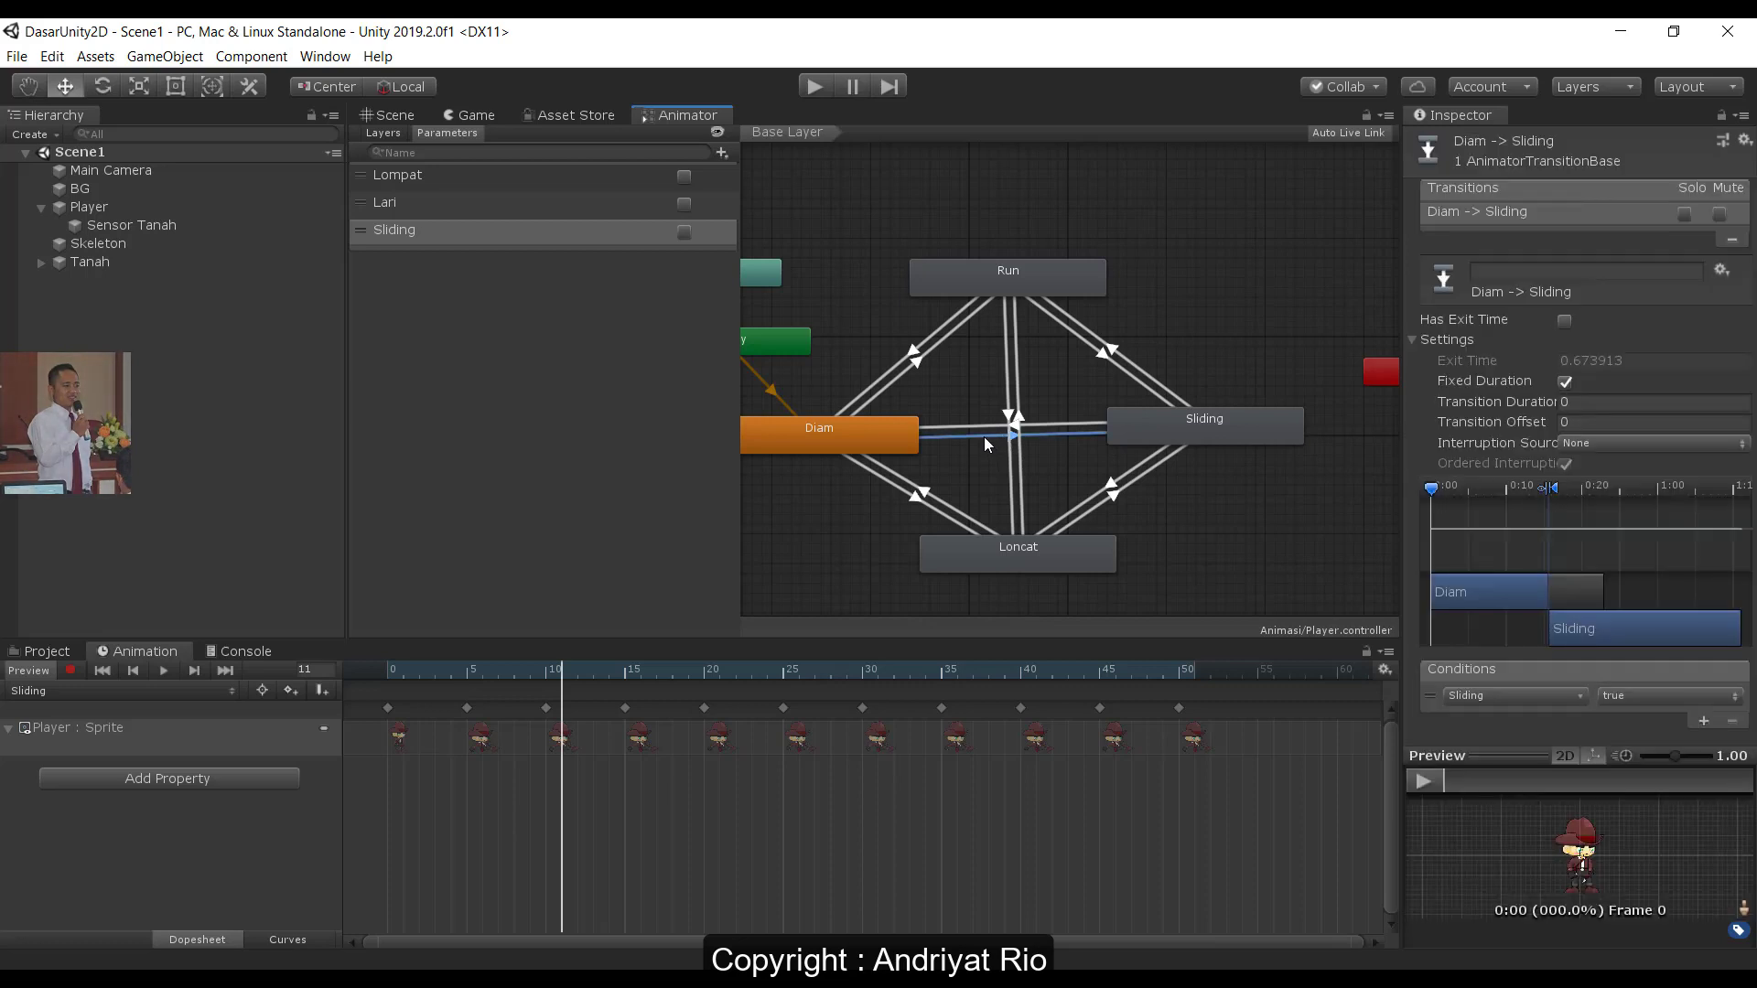
click(981, 426)
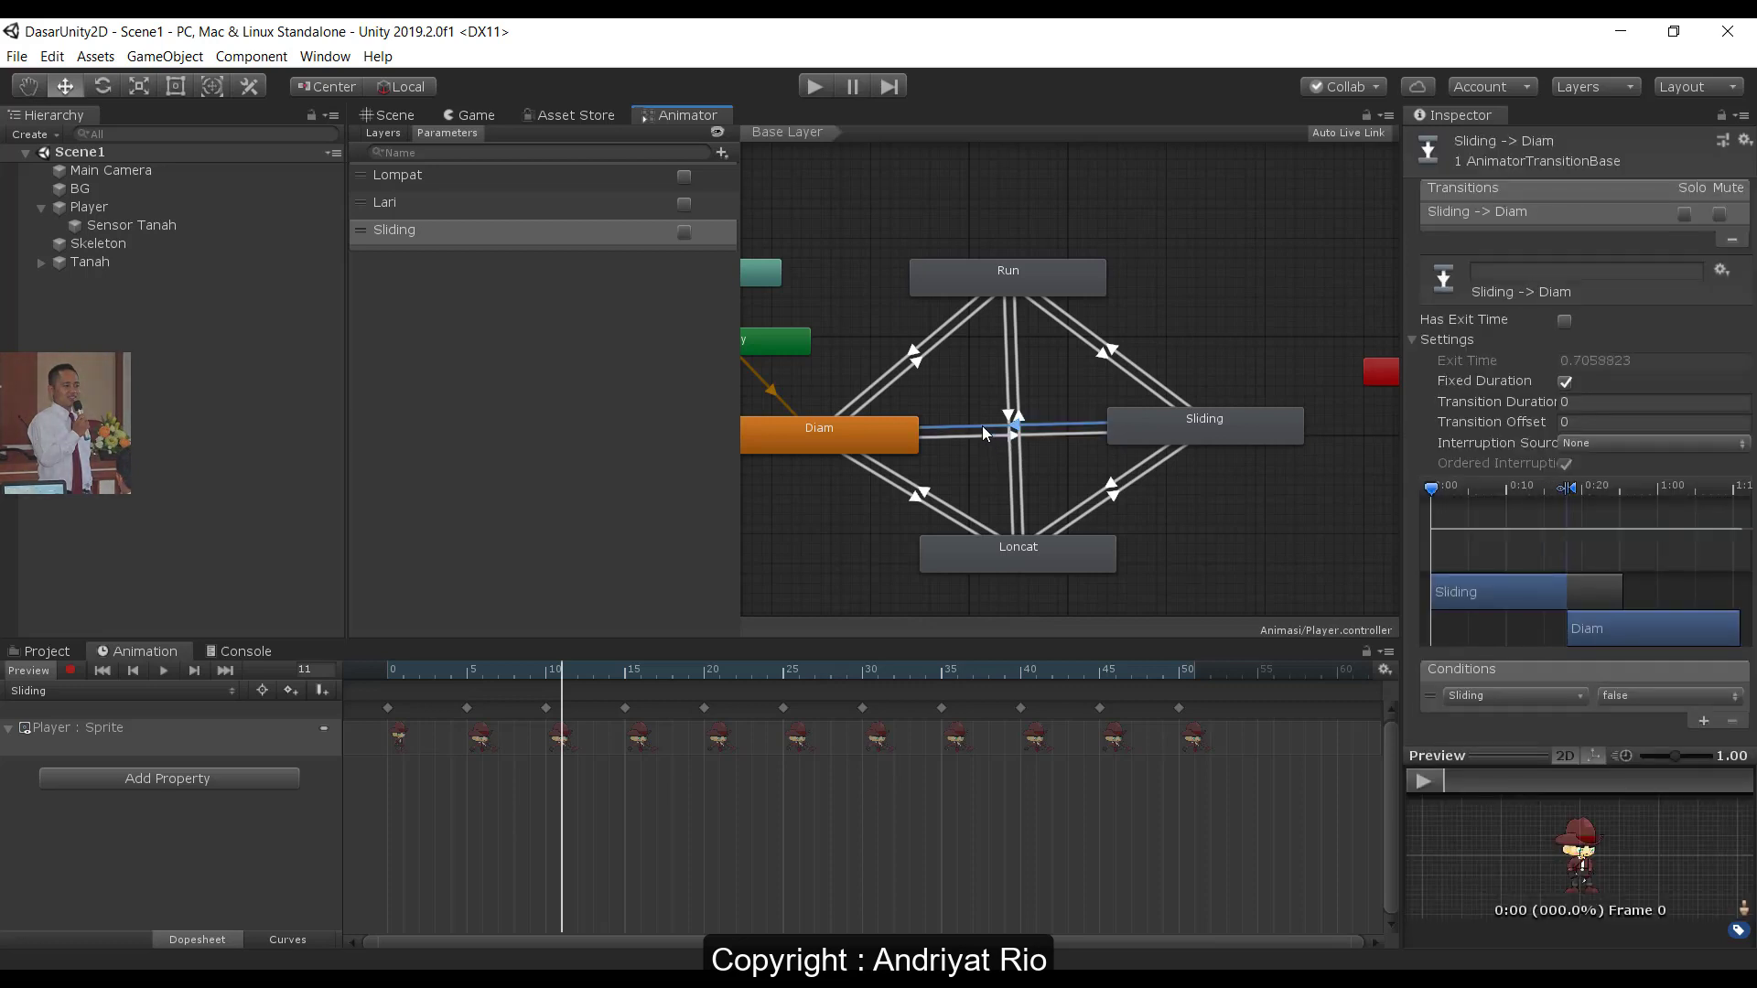
click(1078, 514)
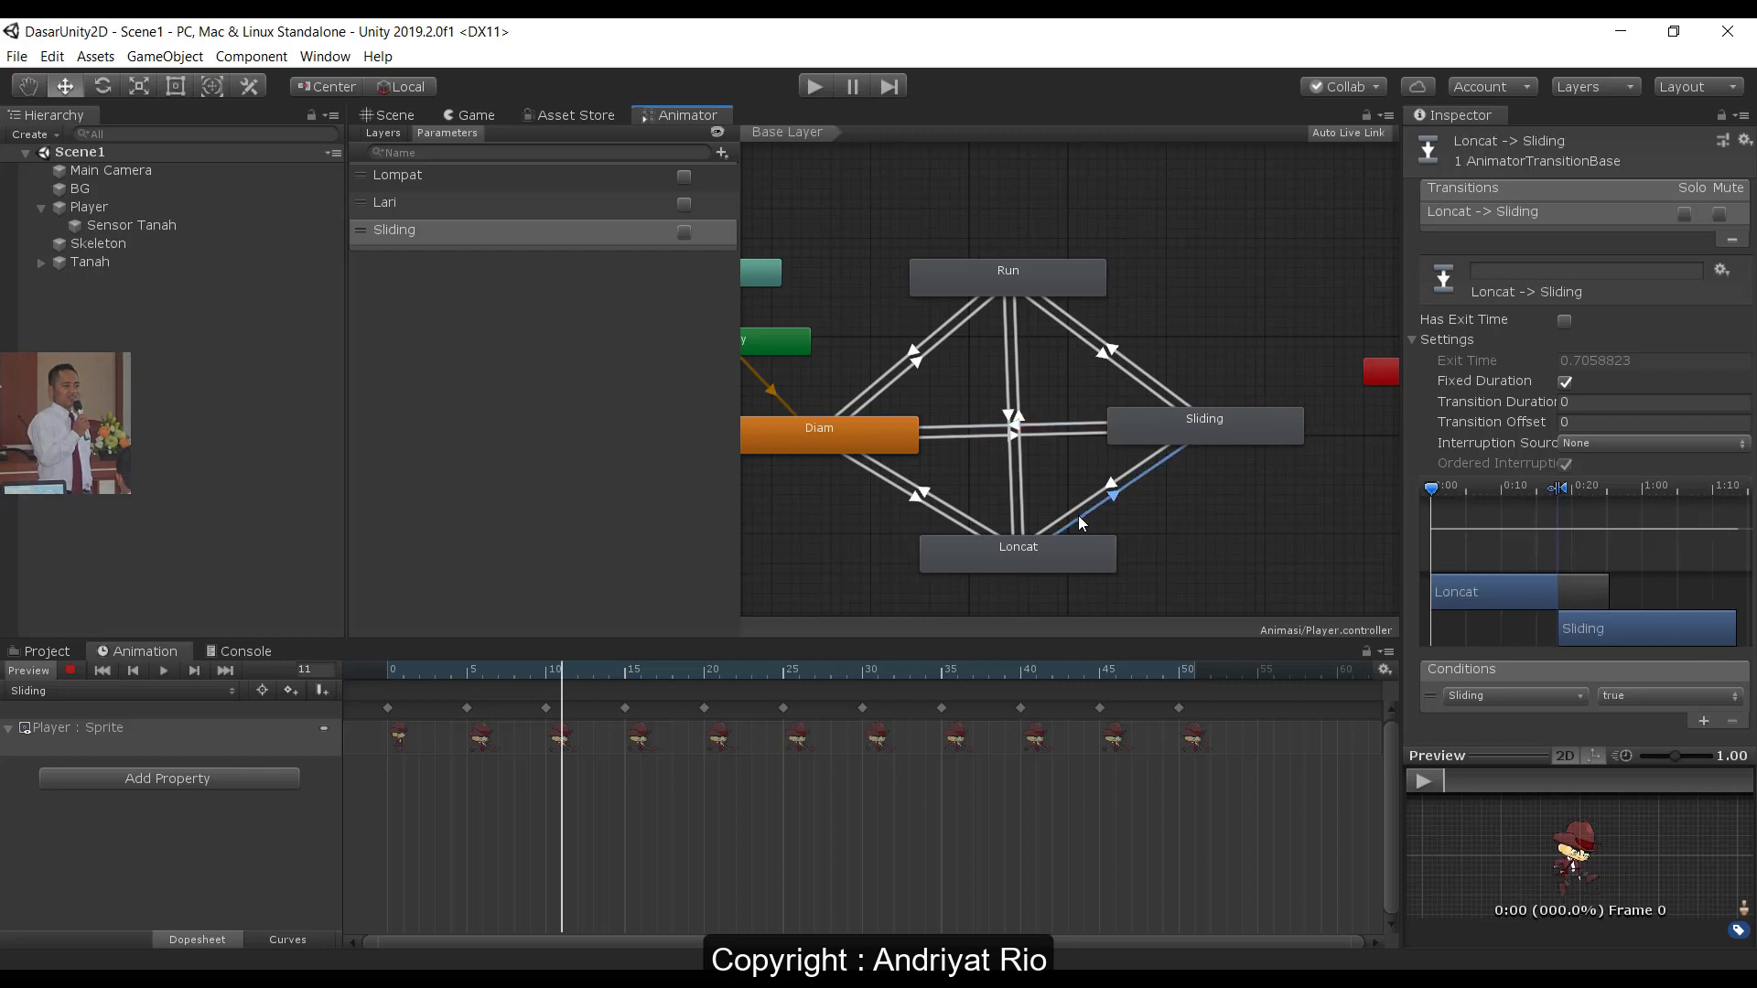
click(1078, 508)
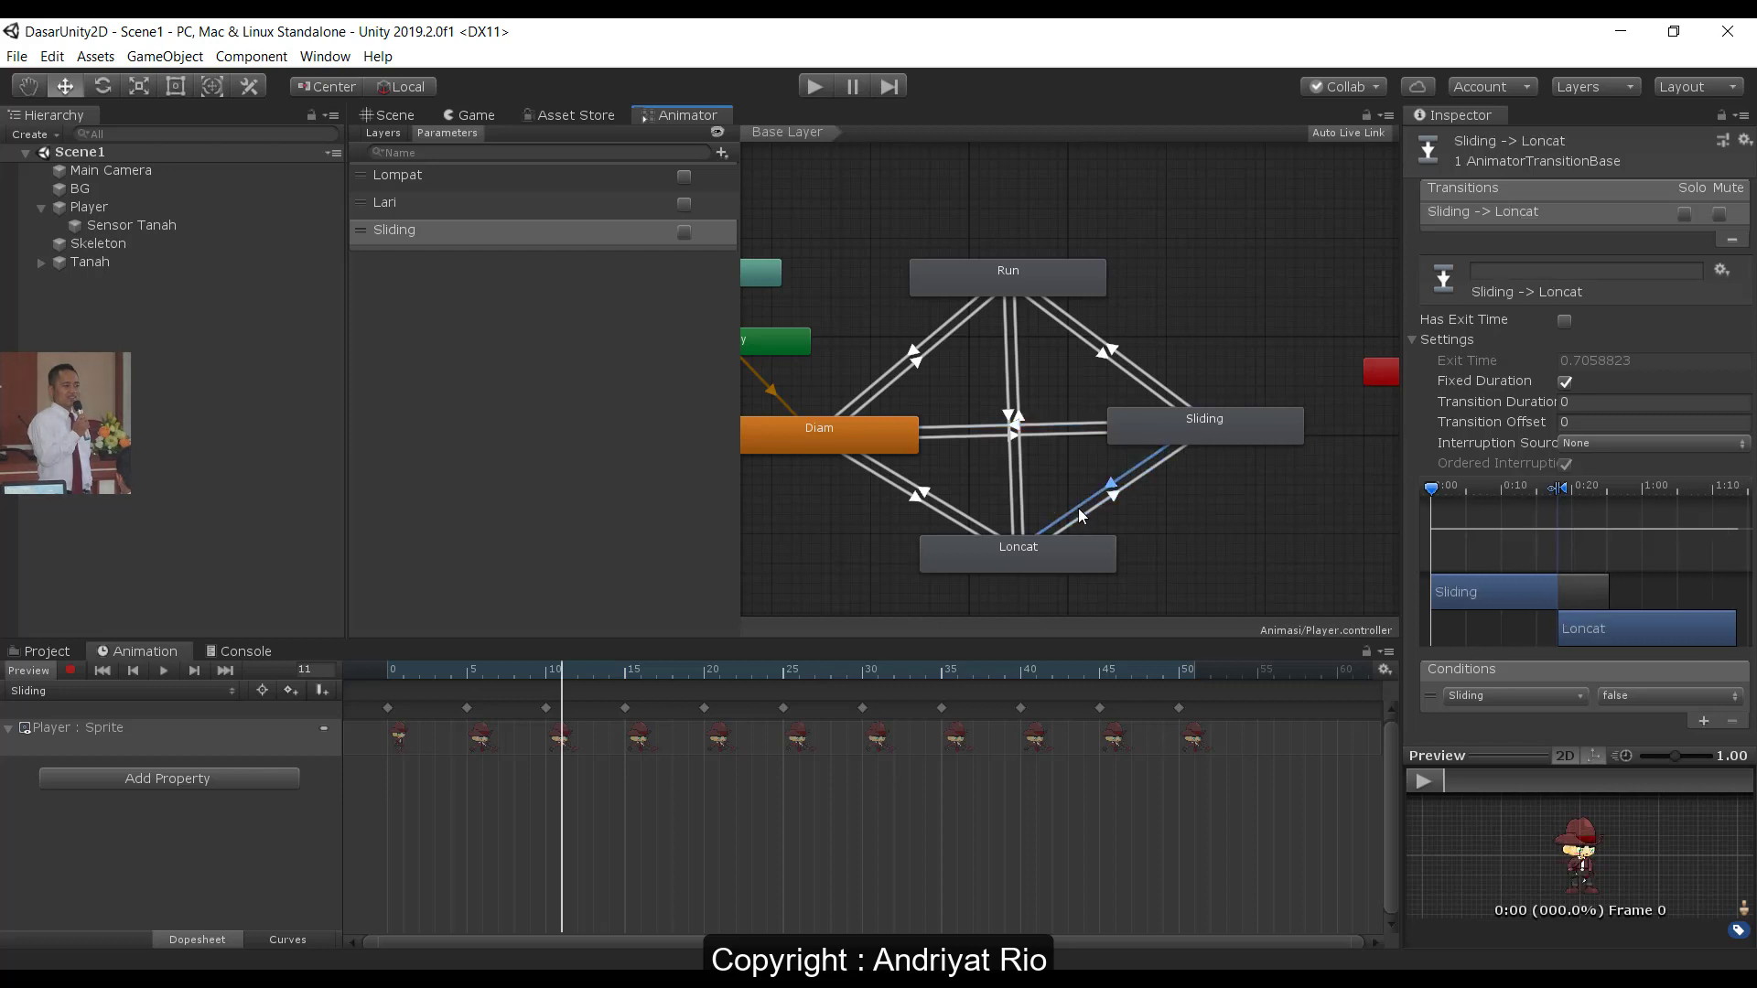
click(1123, 368)
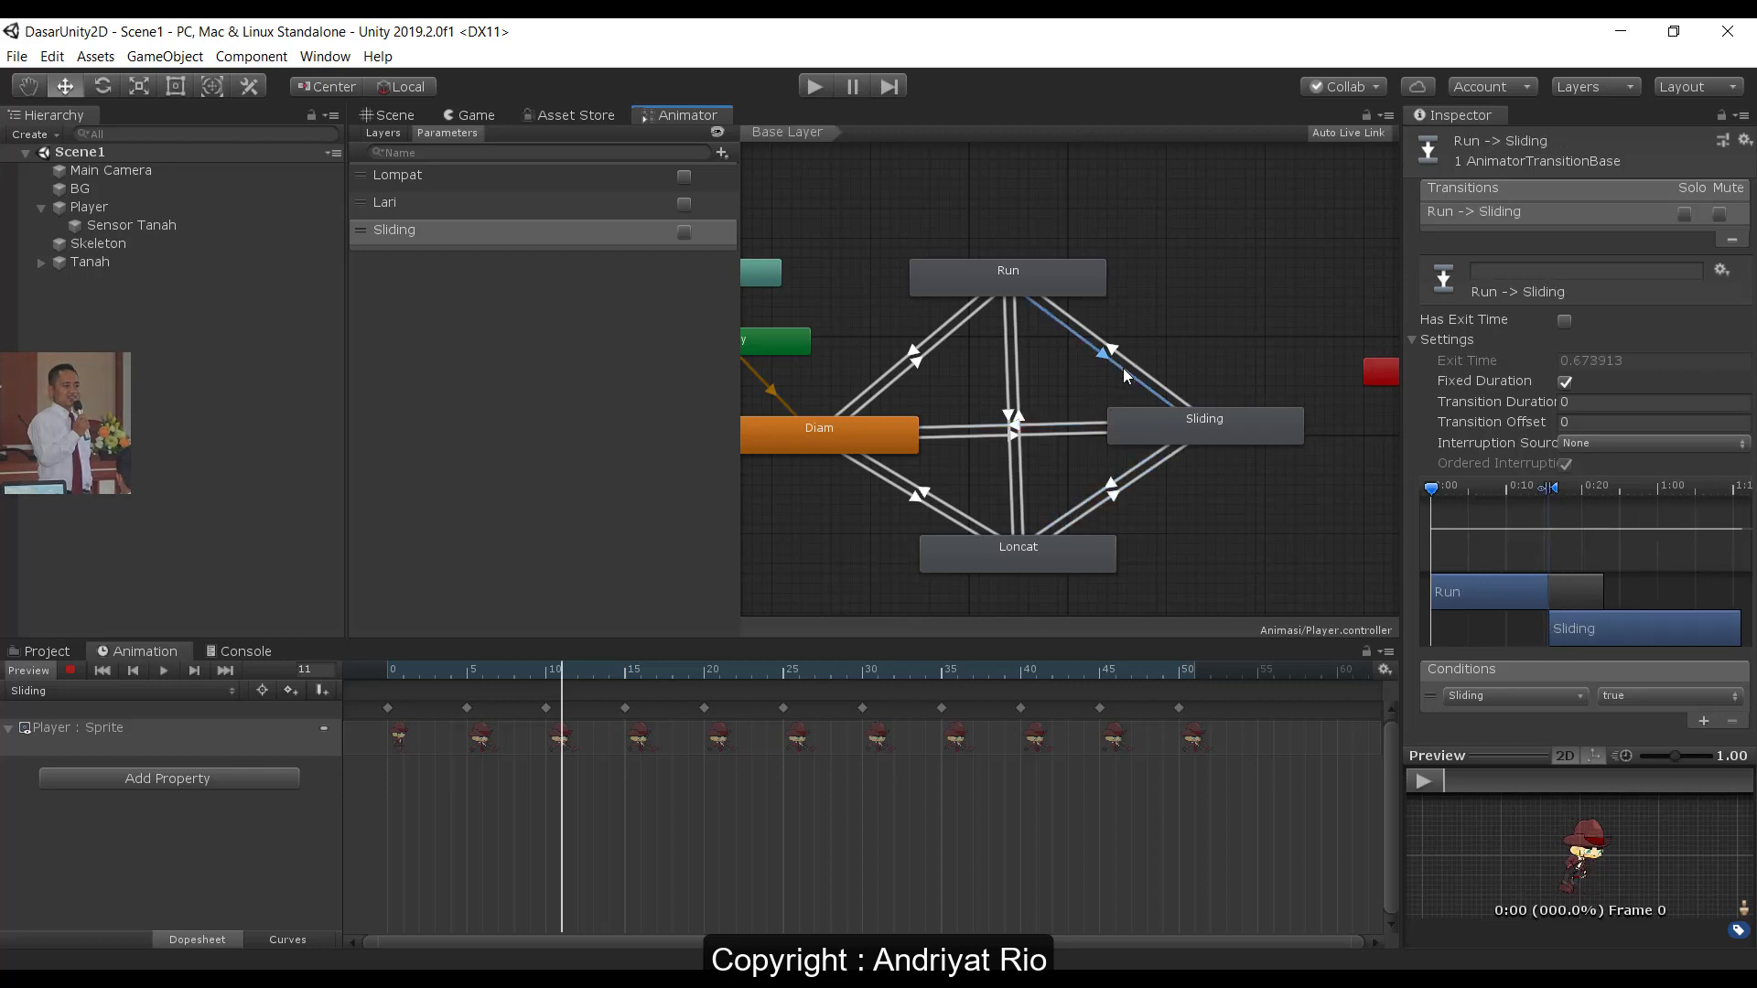
click(1133, 365)
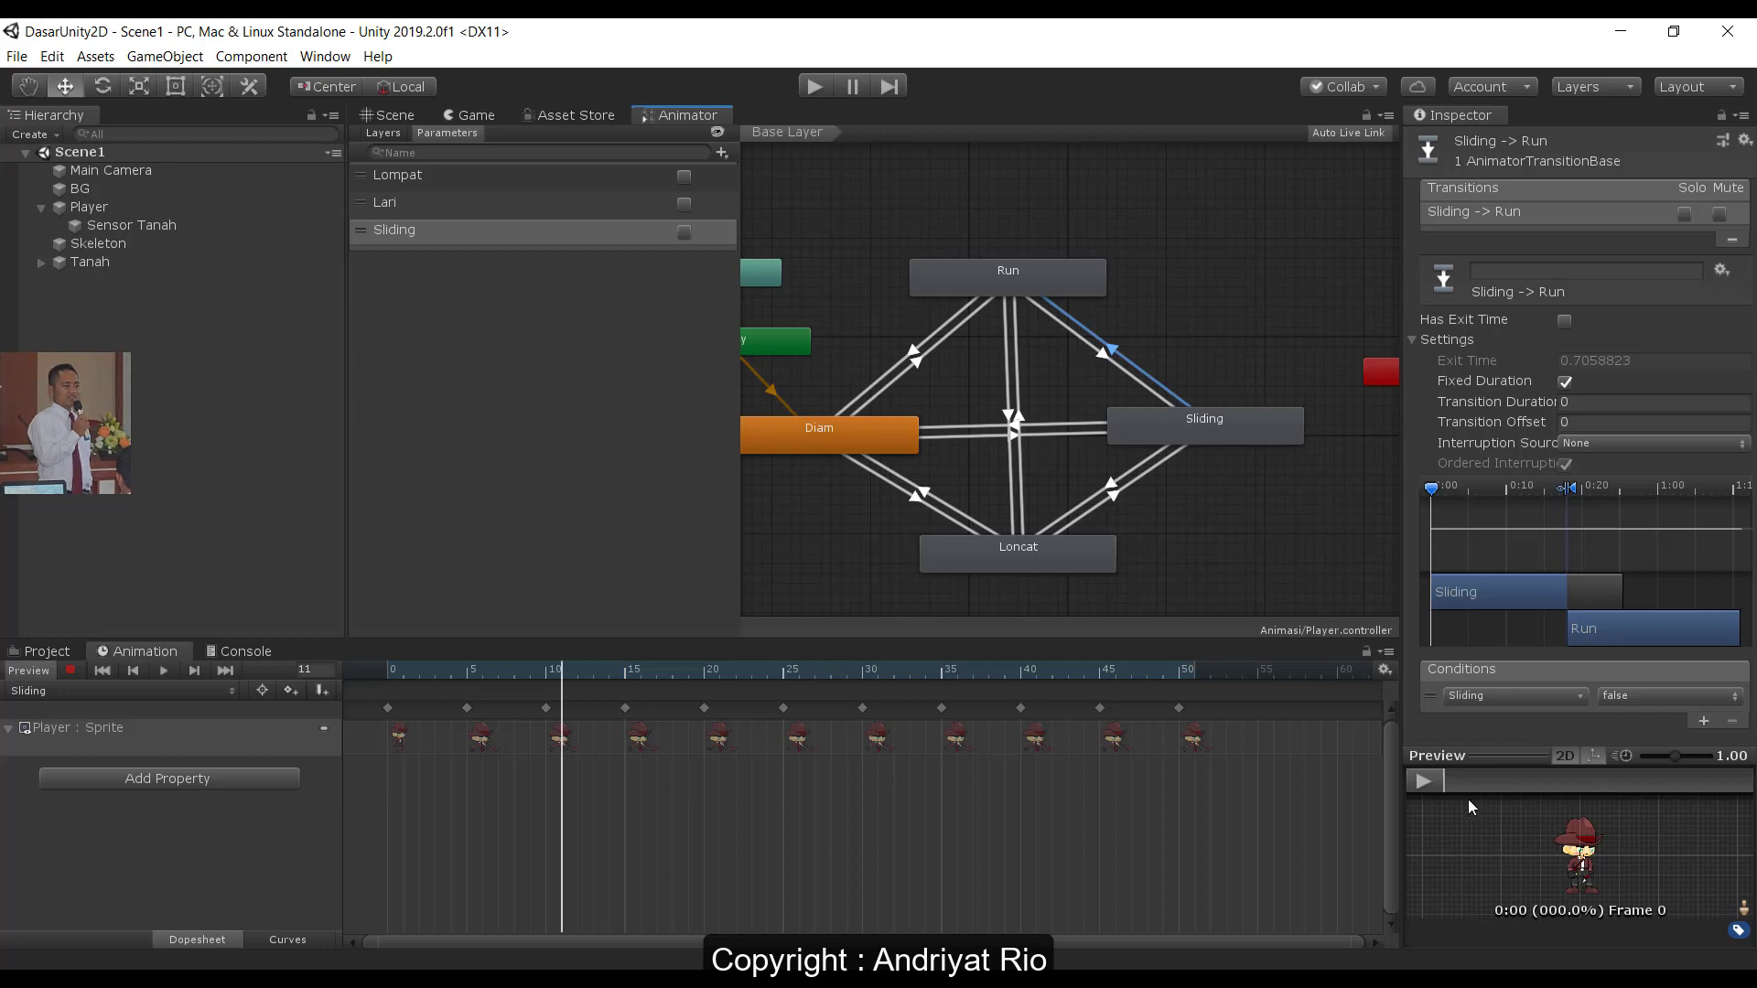
- Play the previews of the Sliding -> Run and Run -> Sliding transitions
click(1418, 780)
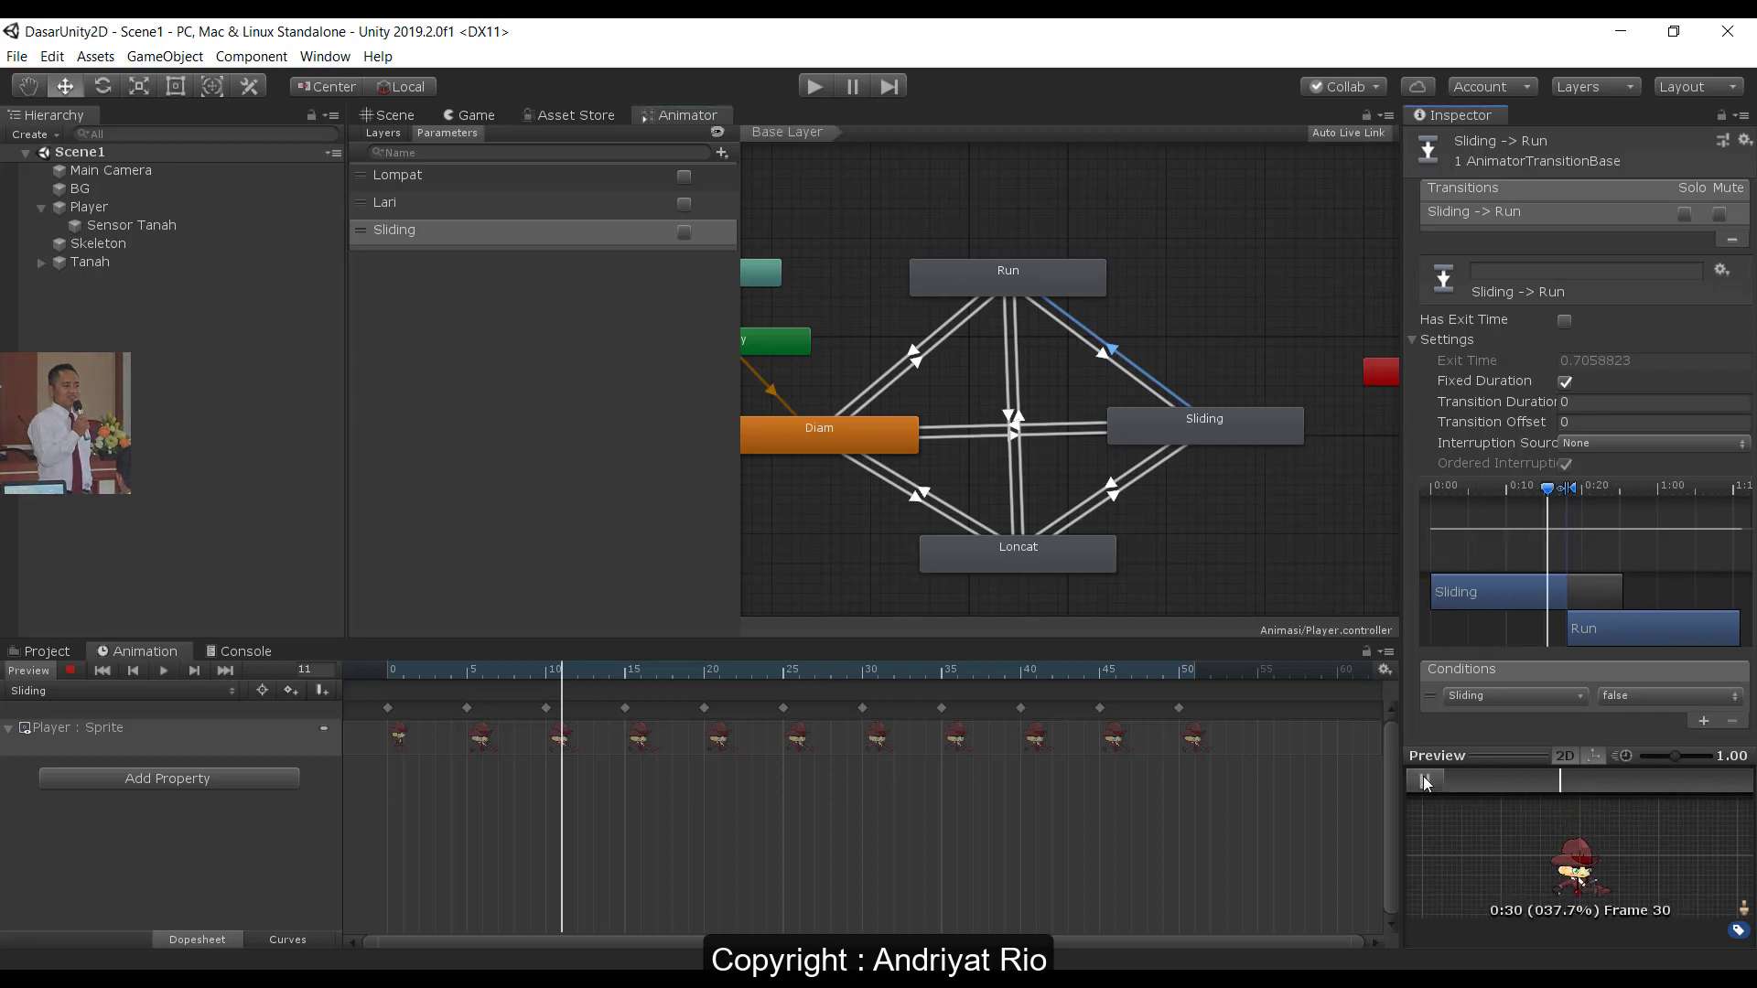
click(1140, 382)
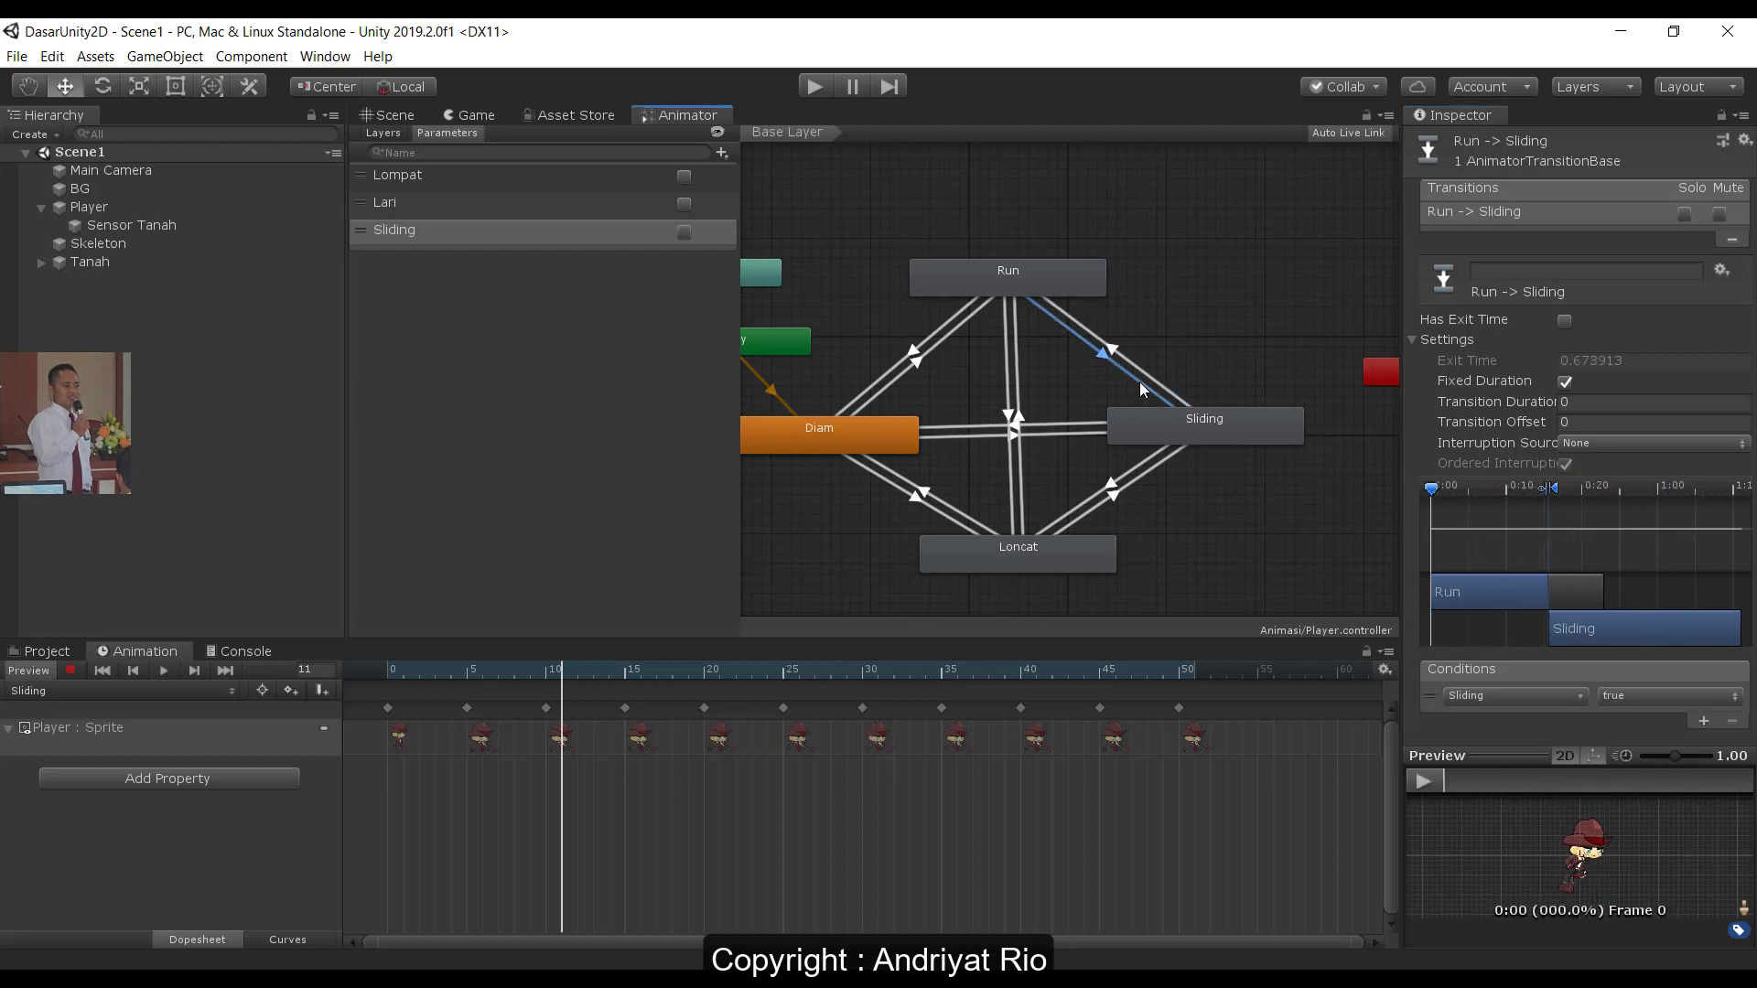
click(1431, 784)
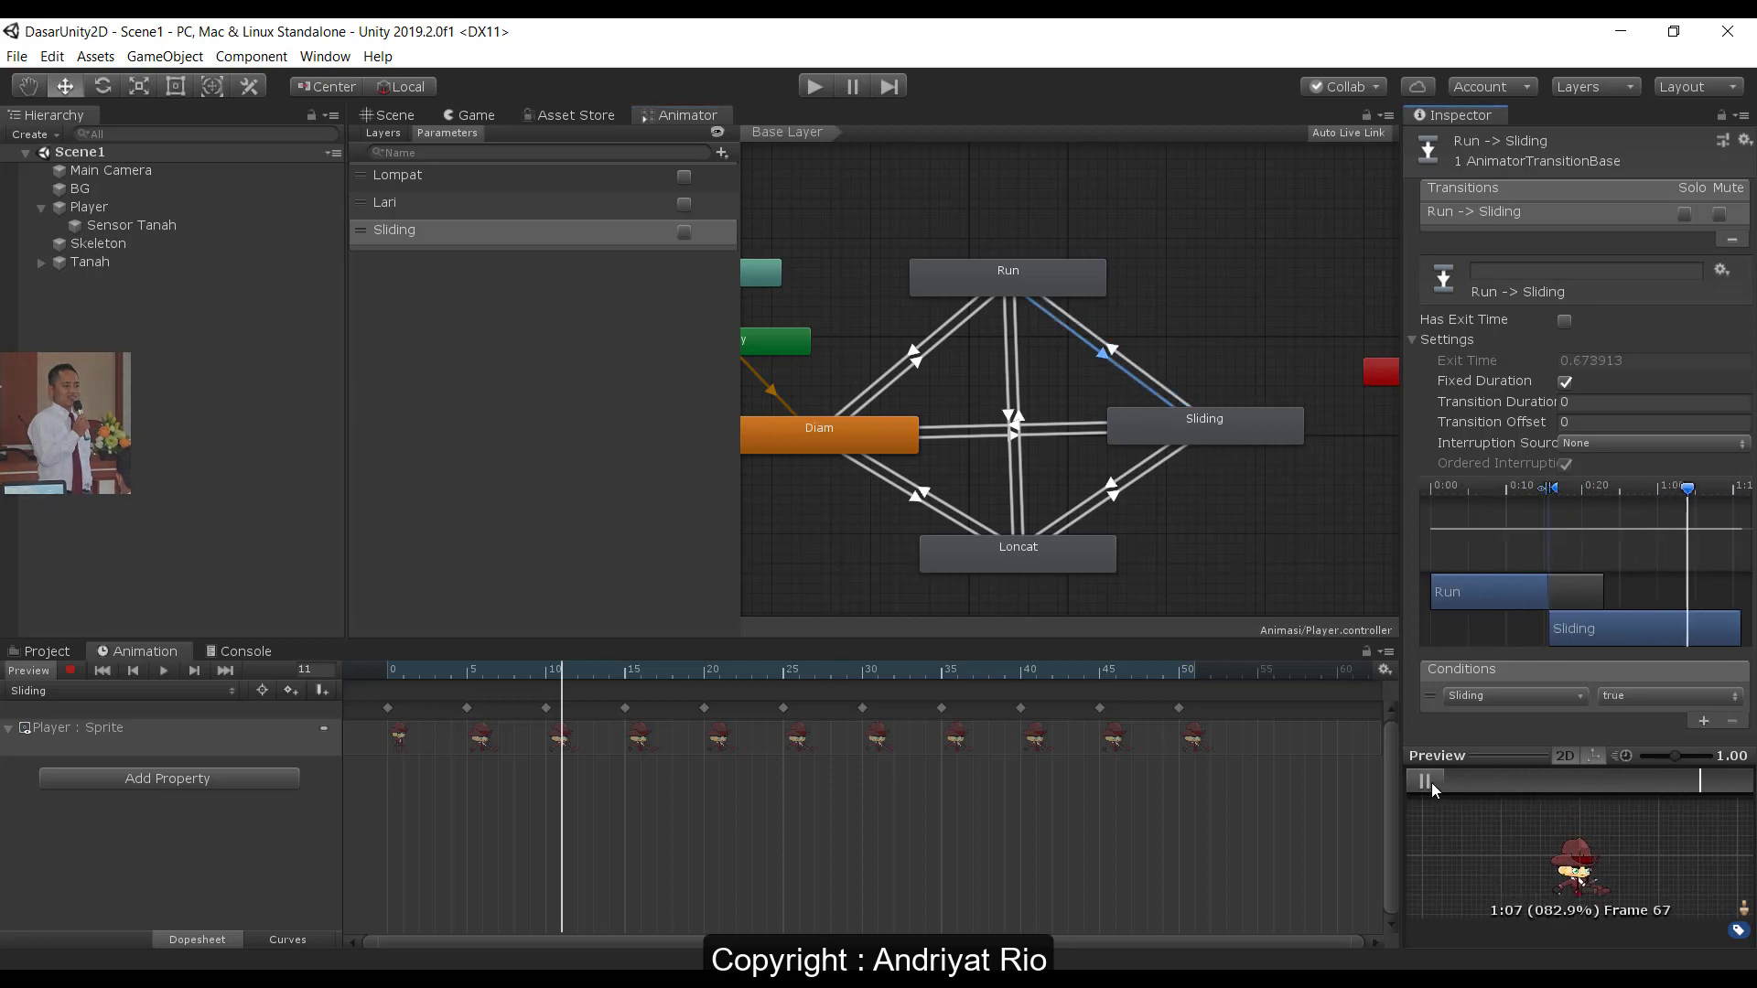
click(1432, 782)
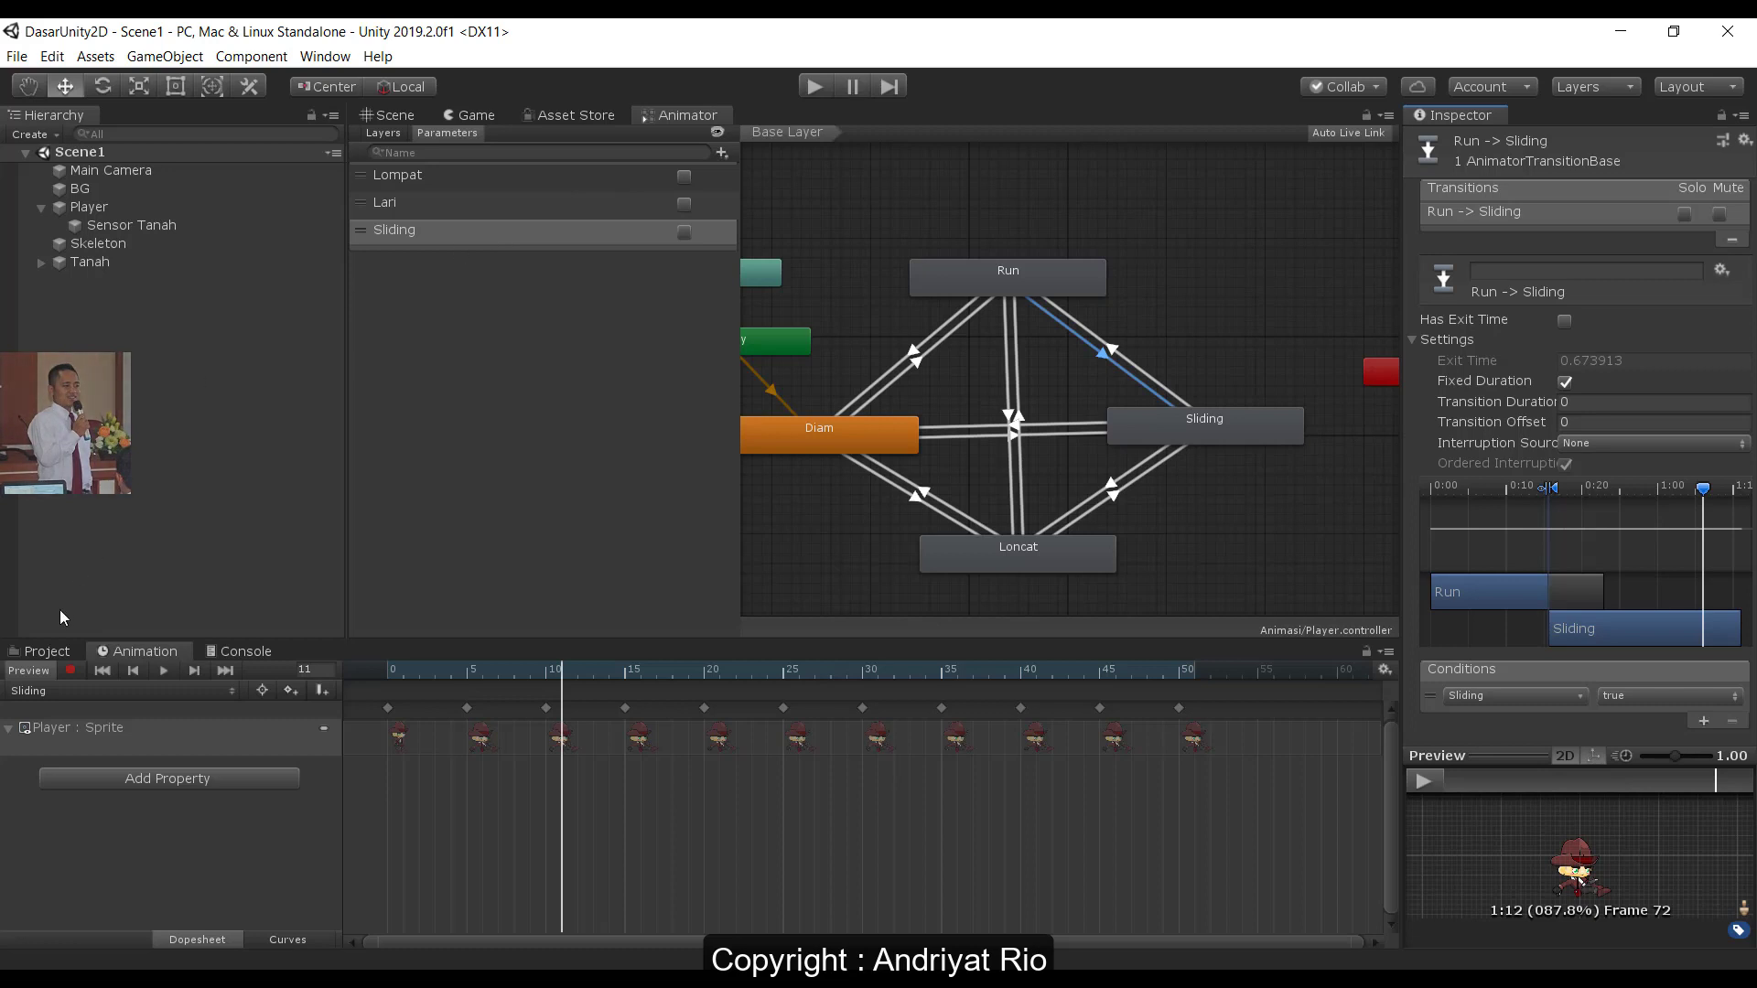
- Select the Player in the scene and open the Gerak script from the Script folder in Visual Studio Code
click(44, 652)
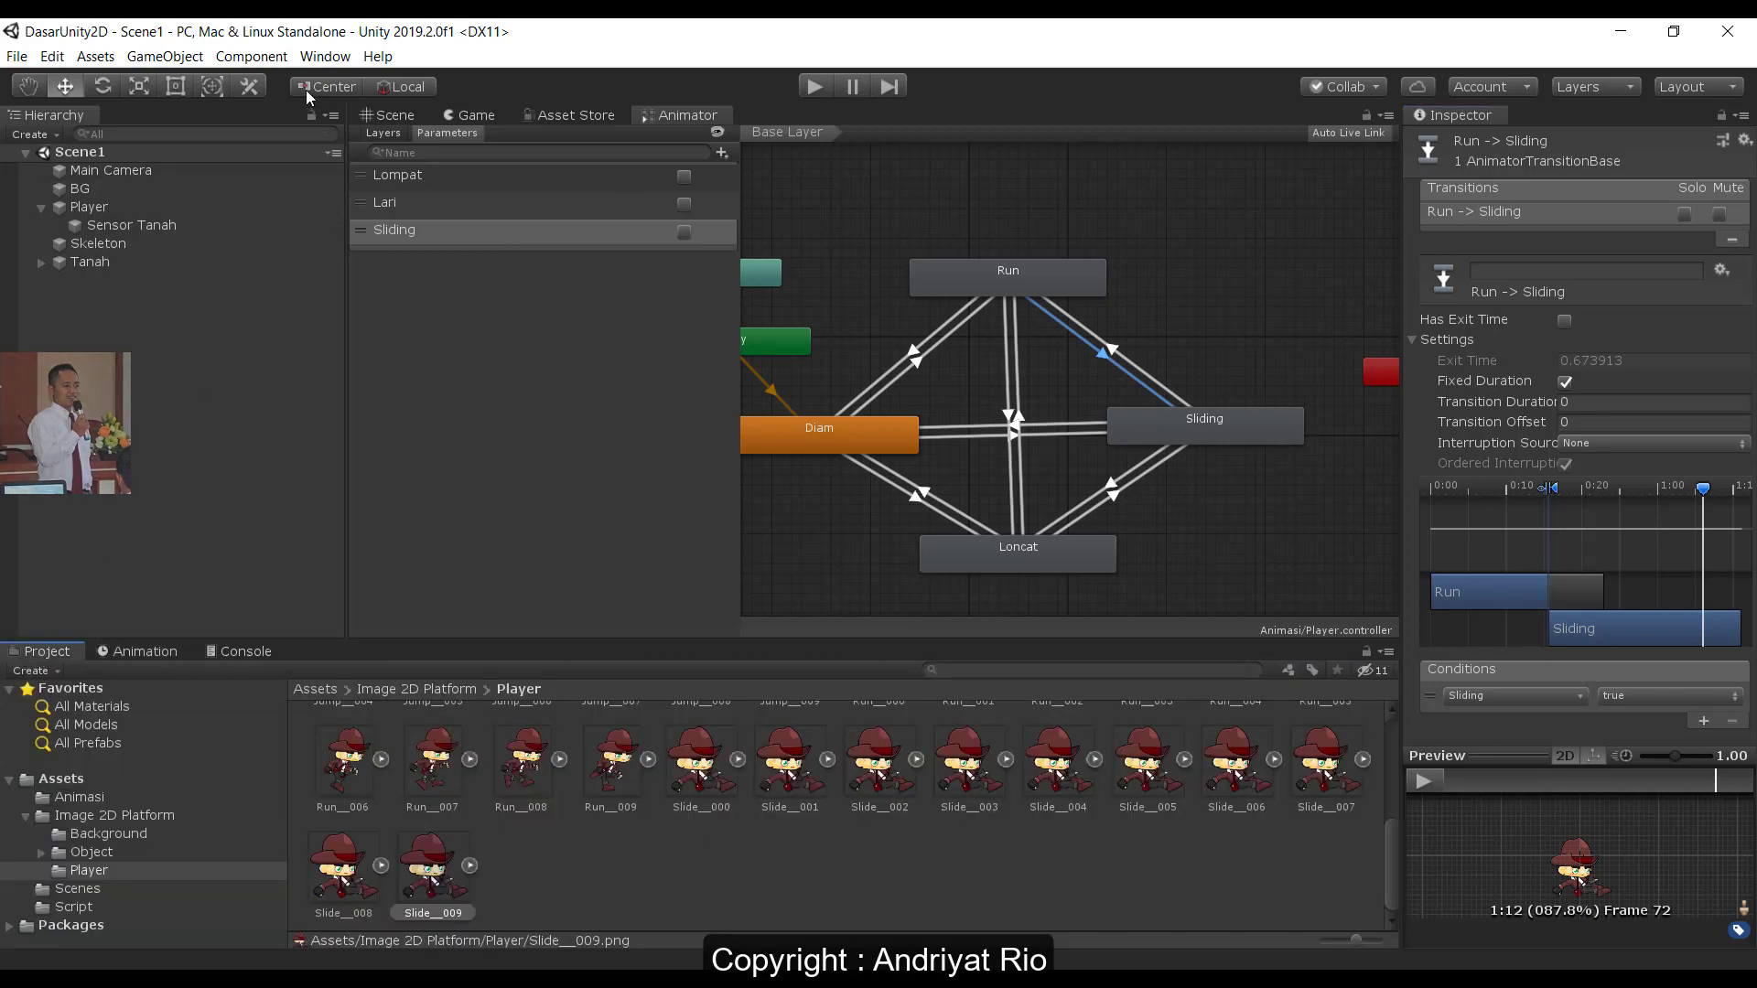
click(386, 115)
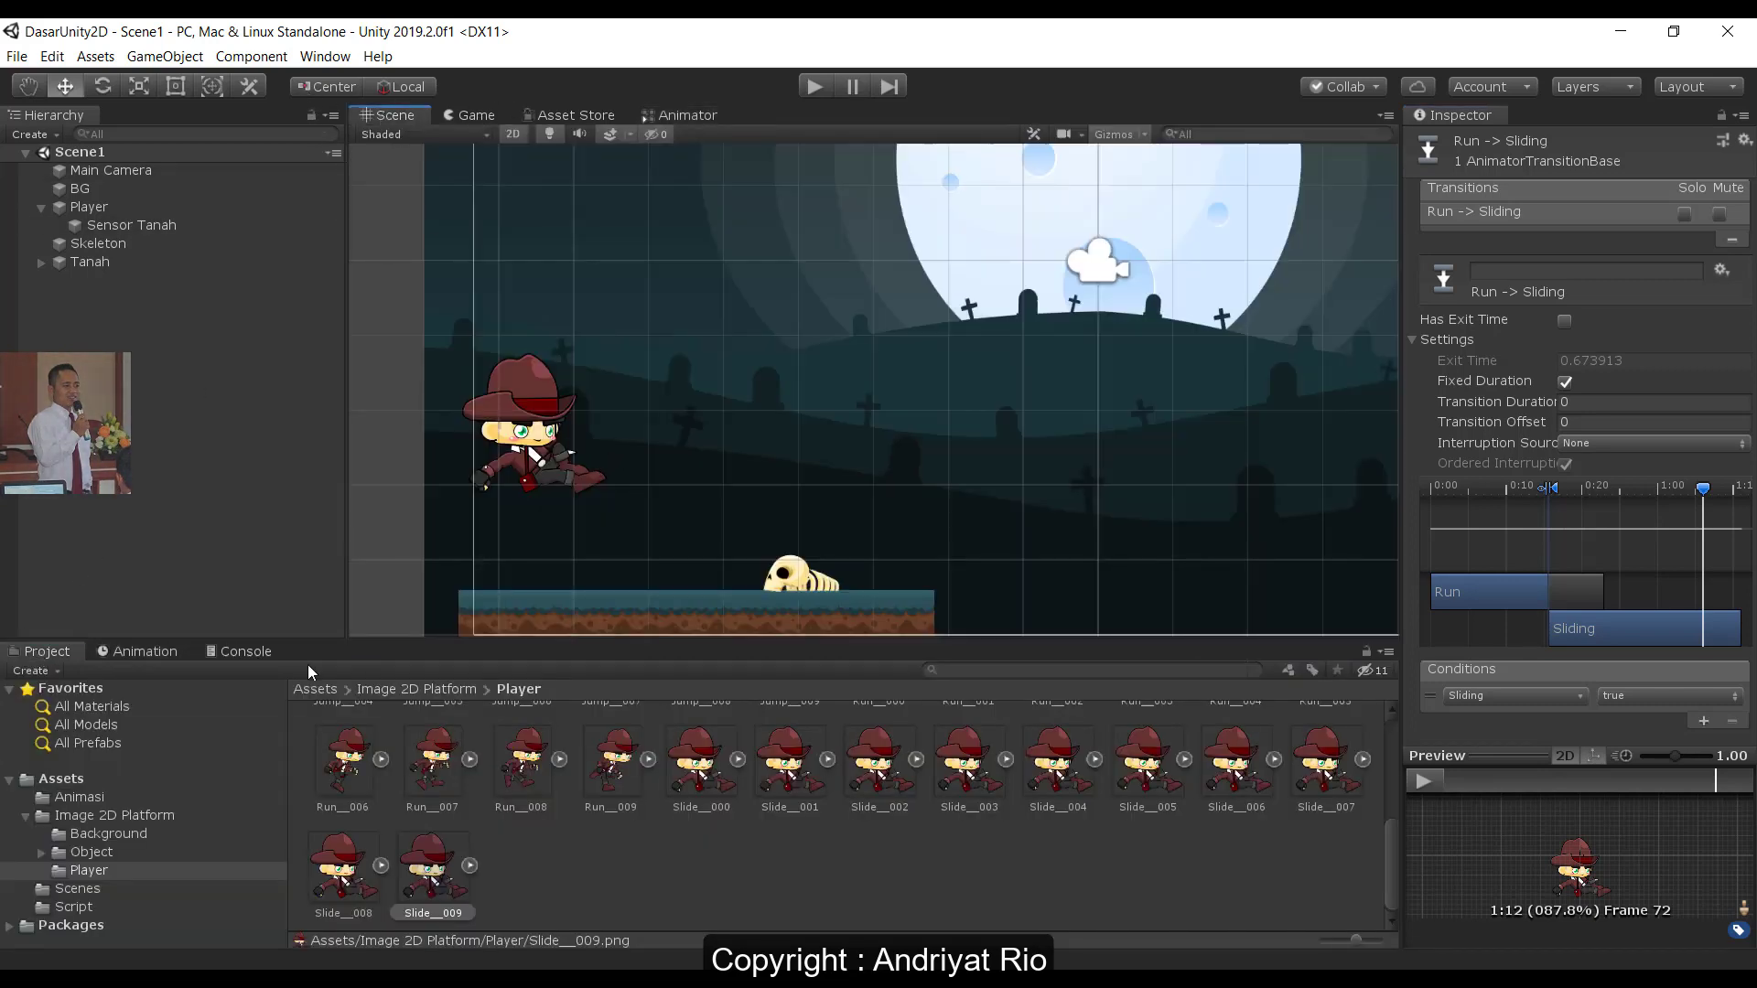
click(108, 212)
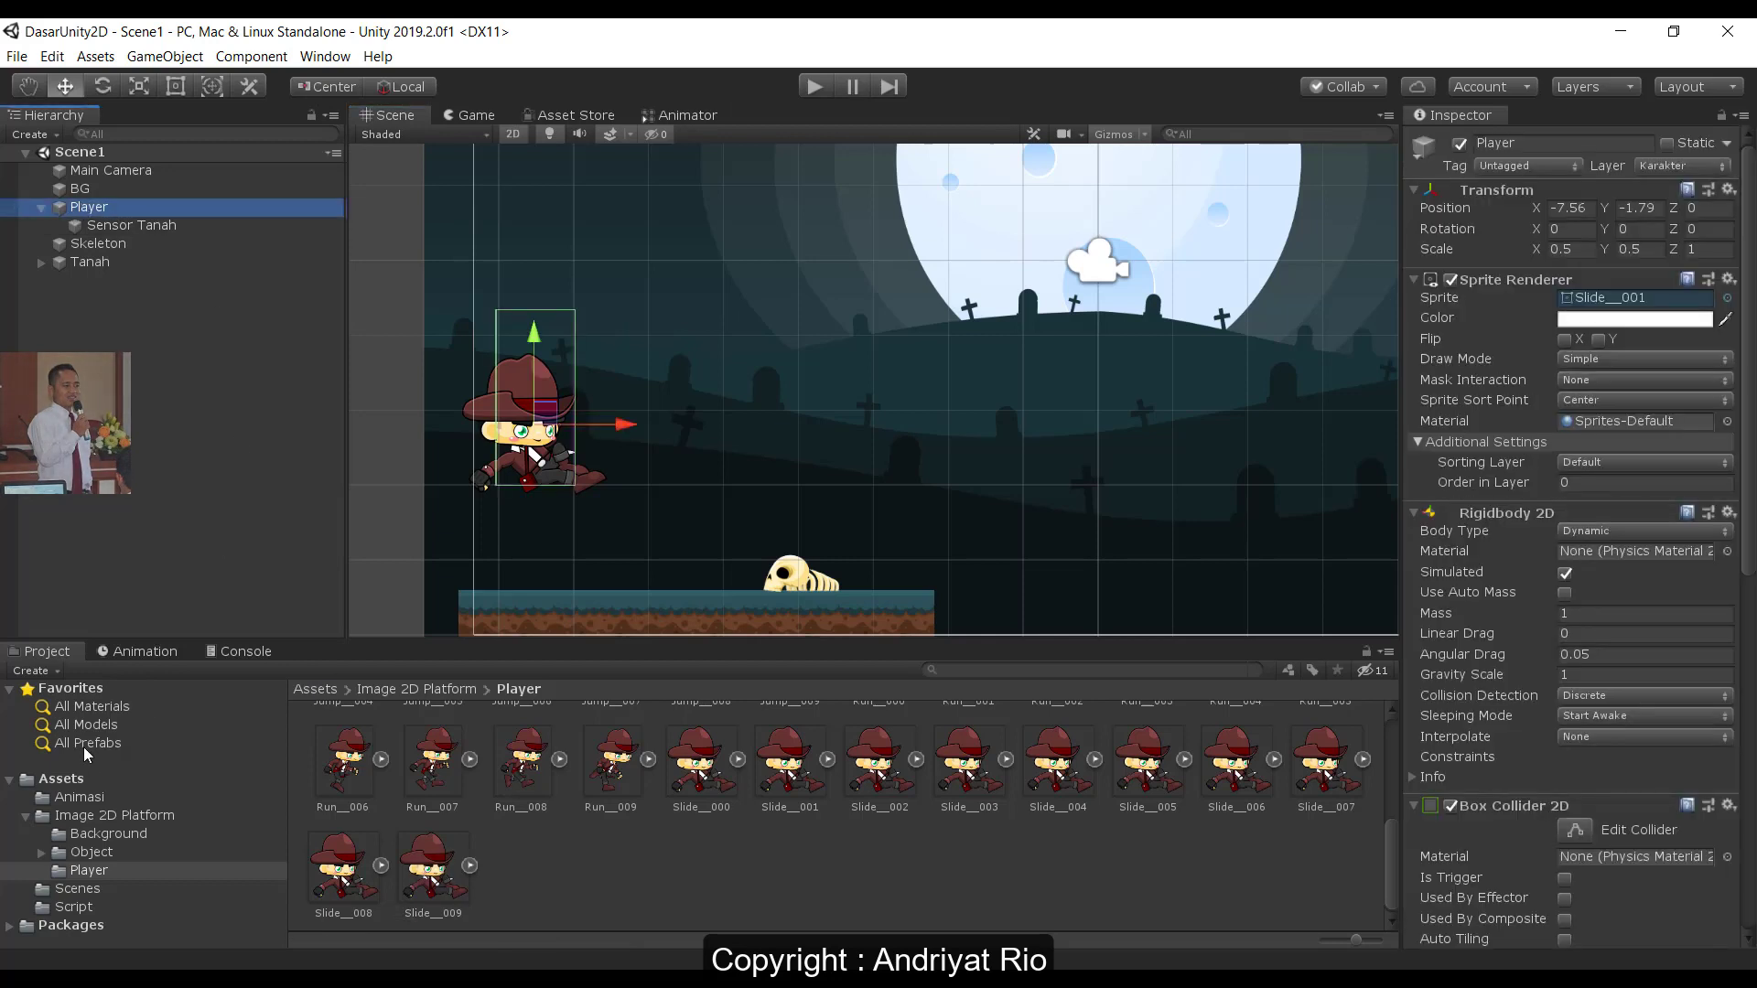
click(61, 910)
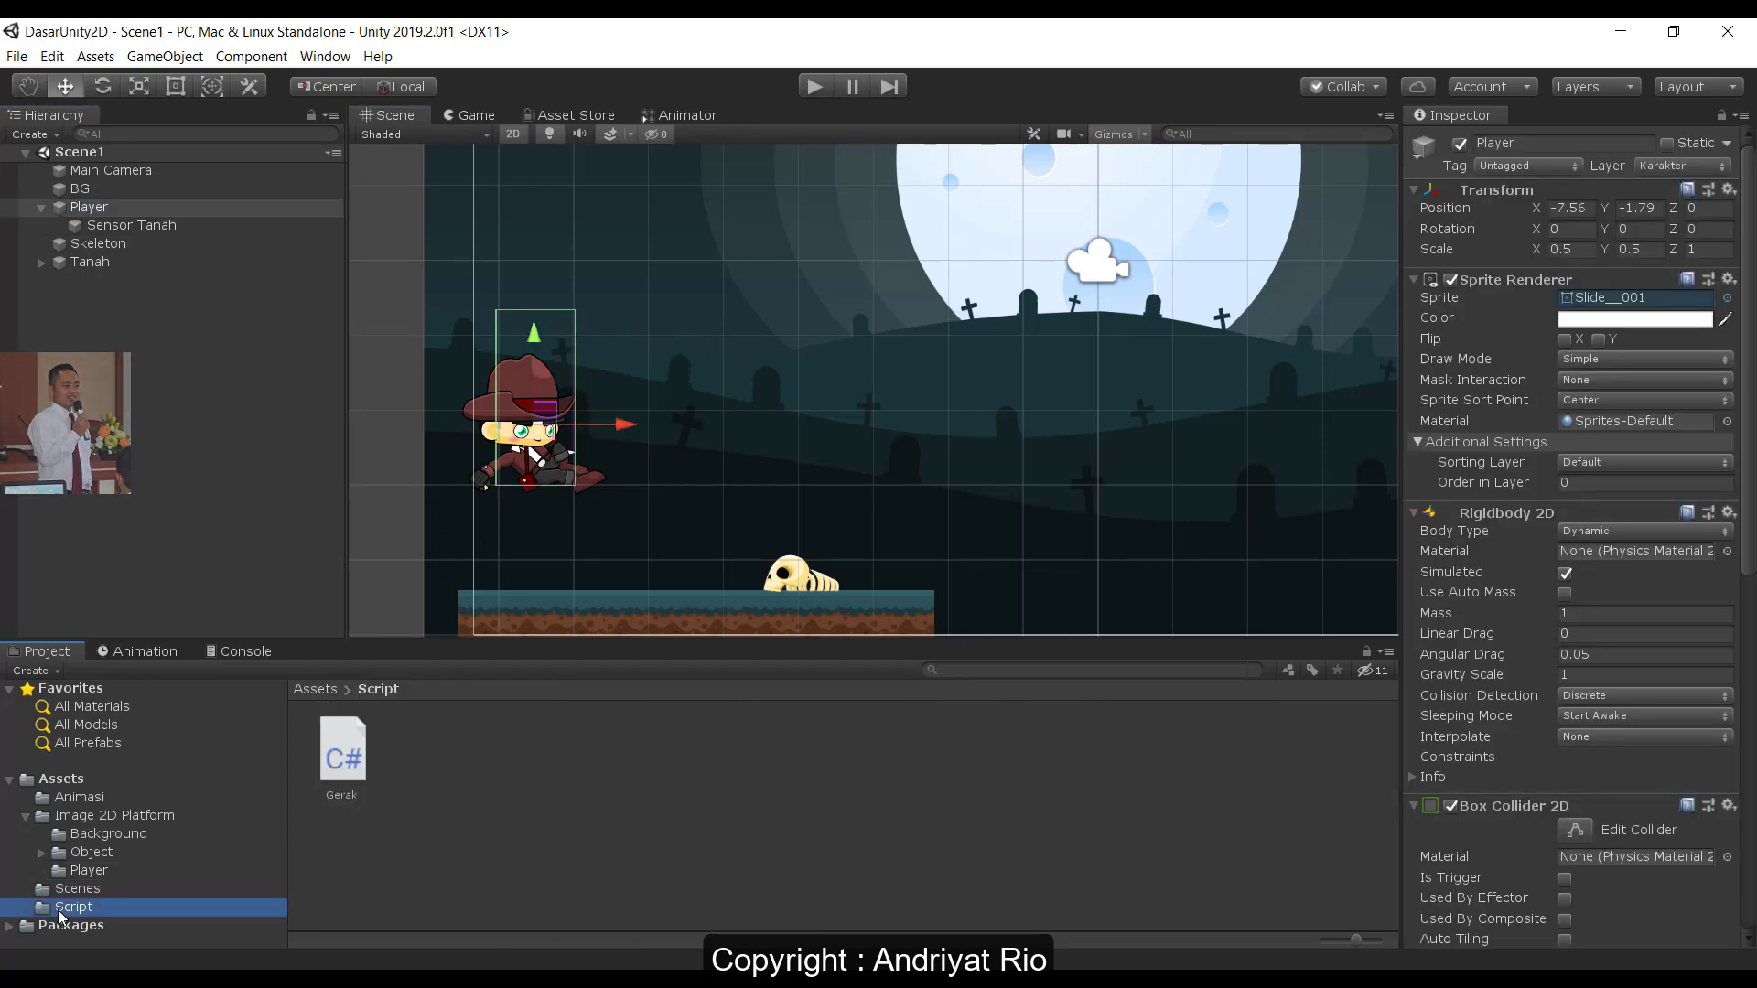
double_click(352, 756)
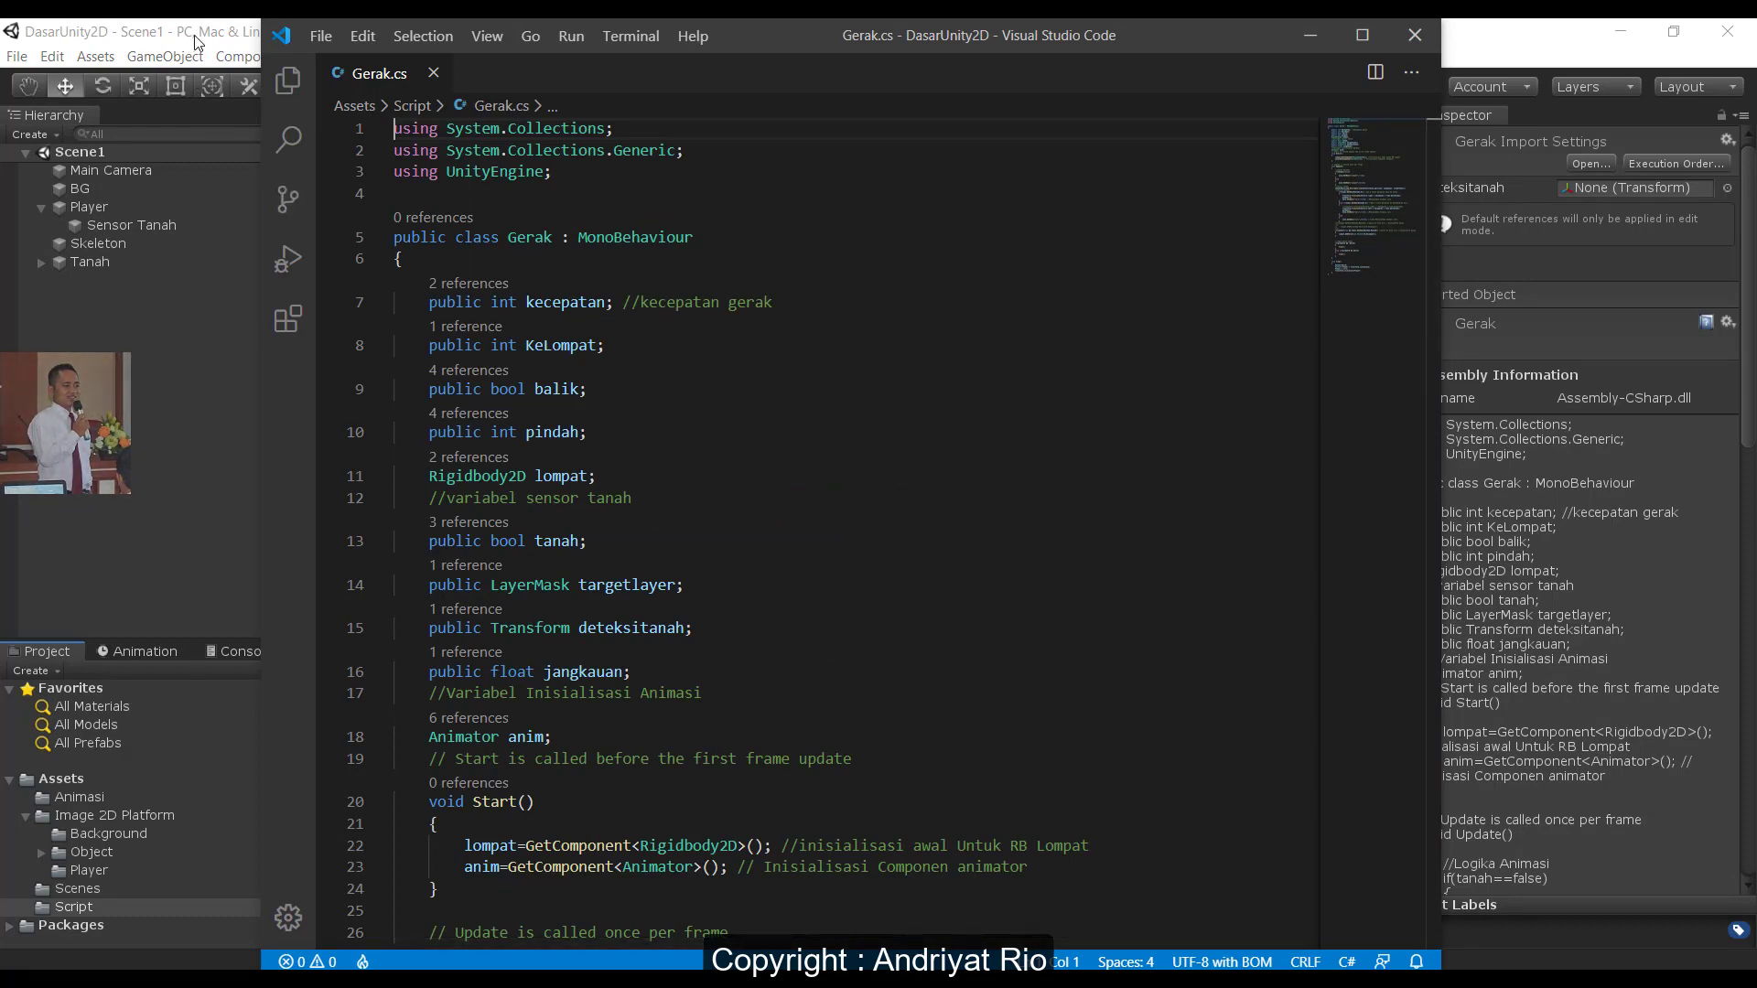
- Examine the ground sensor, movement, jump and flip logic in the Update method of Gerak.cs
scroll(603, 567, down, 5)
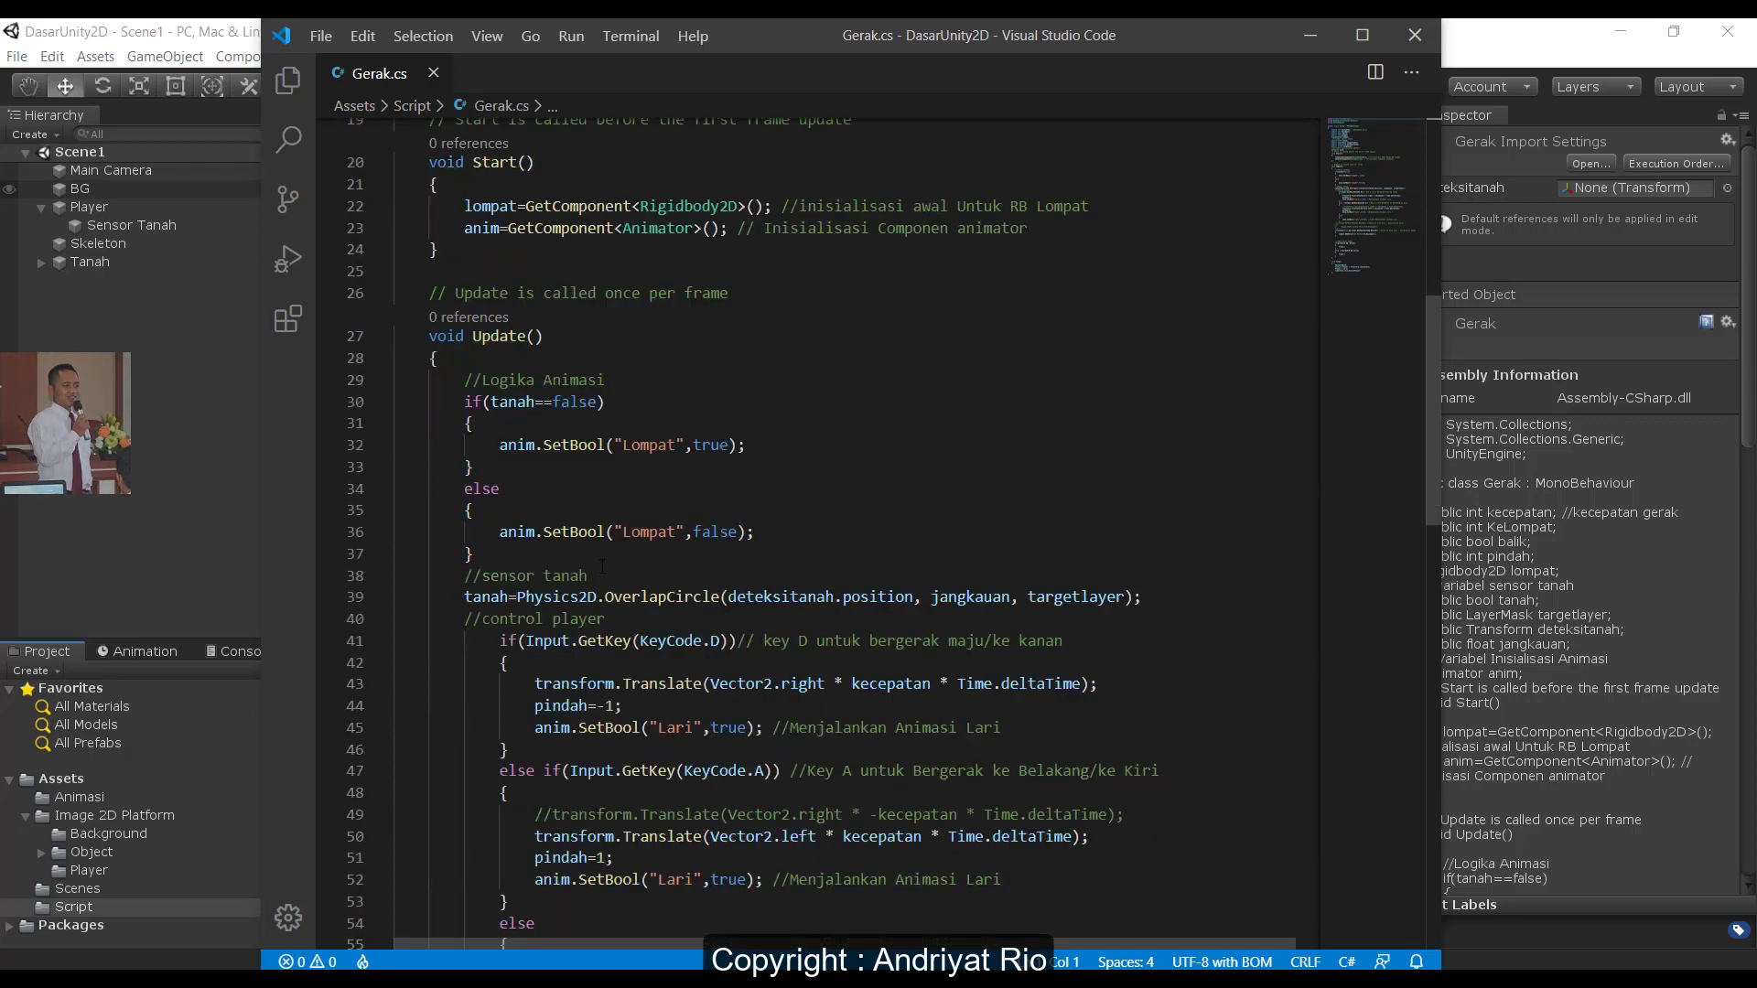
scroll(603, 566, down, 1)
drag(452, 462, 606, 477)
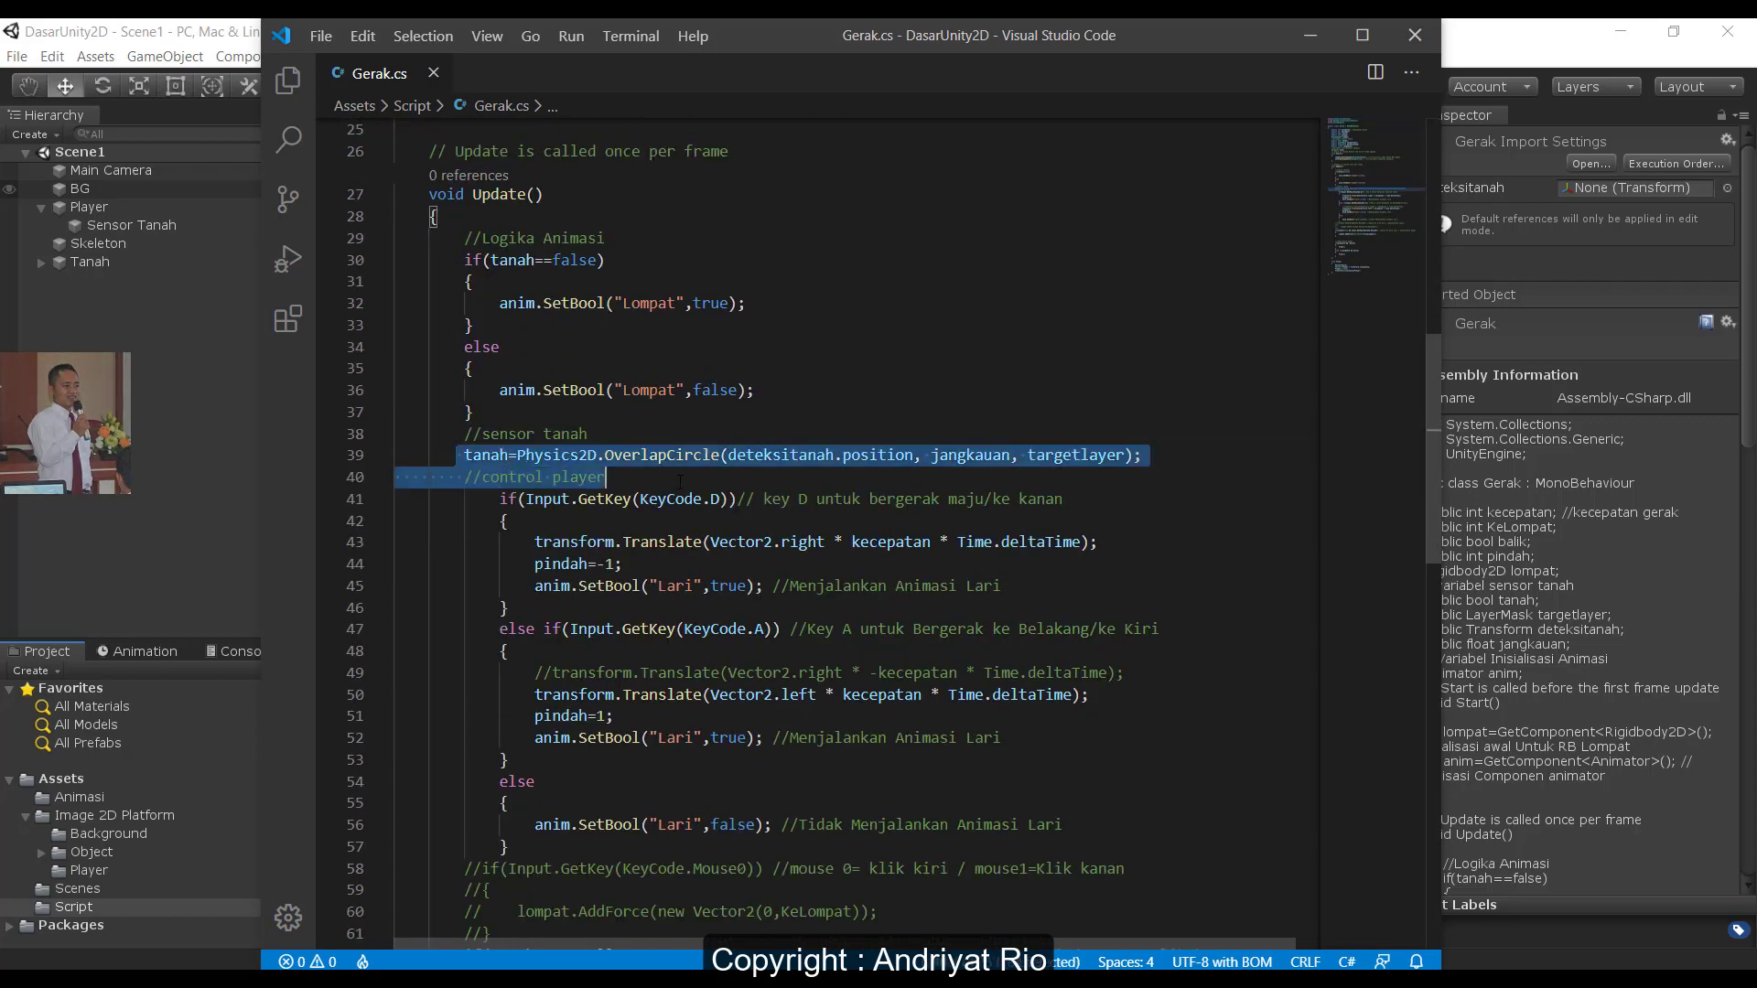
scroll(811, 529, down, 1)
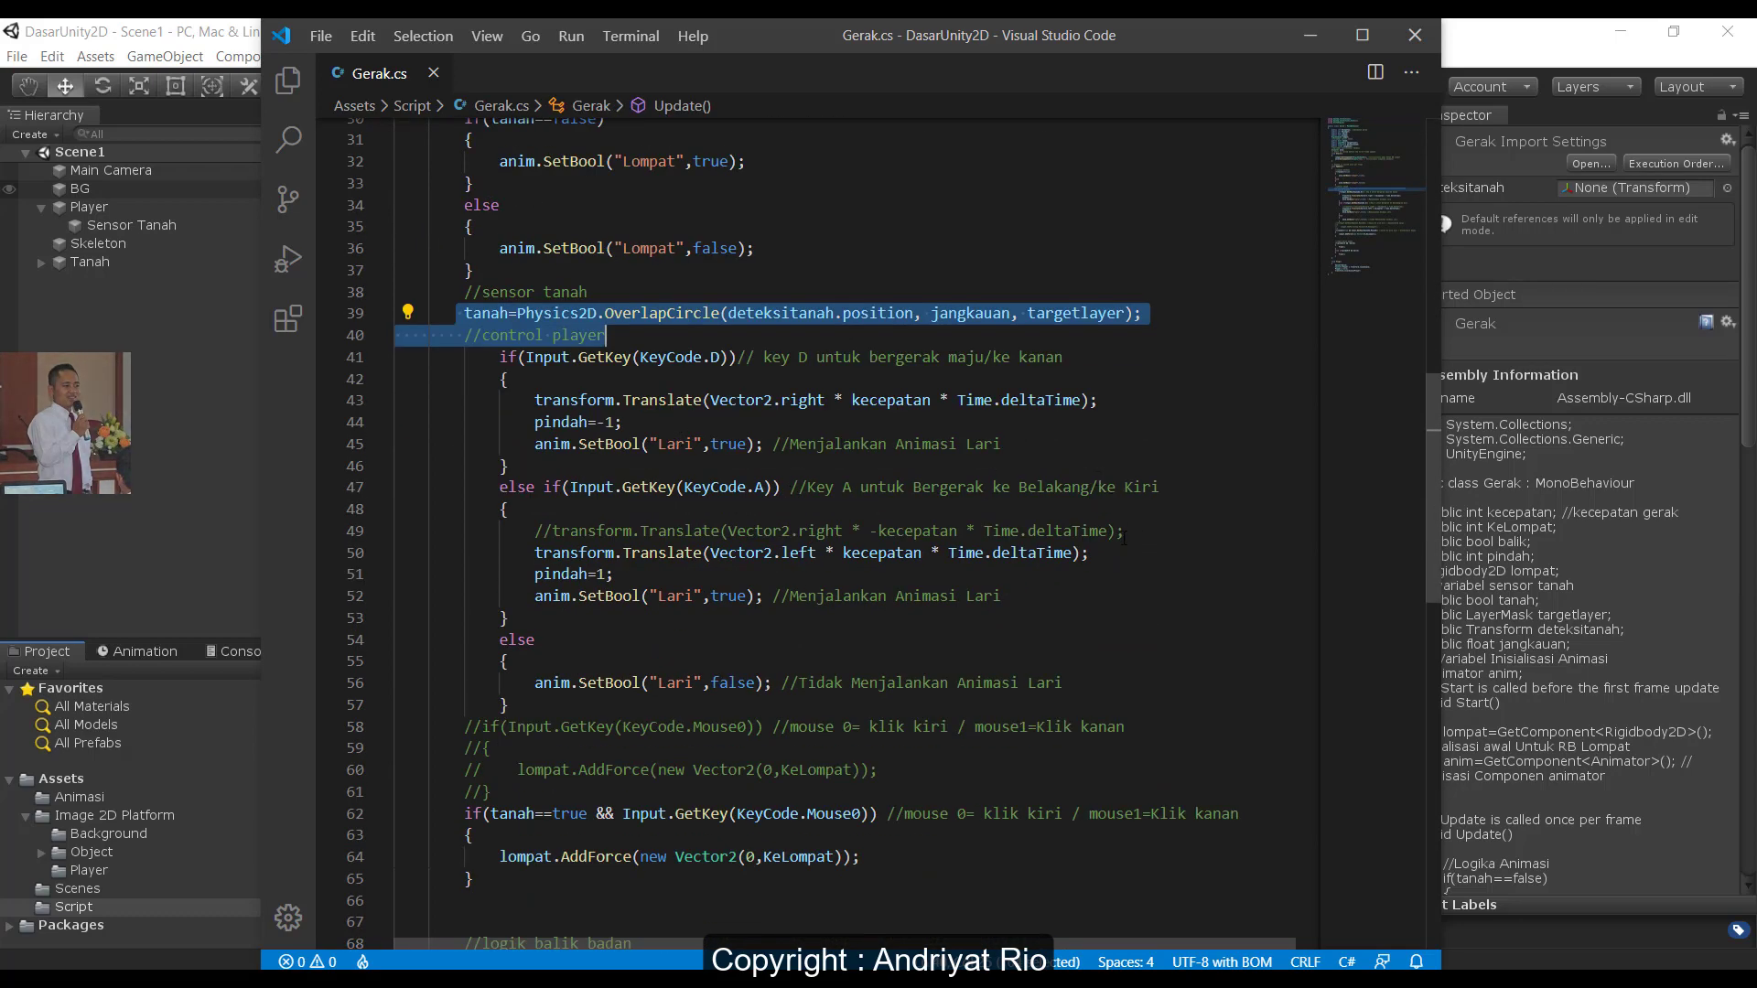
scroll(623, 580, down, 2)
scroll(622, 558, down, 1)
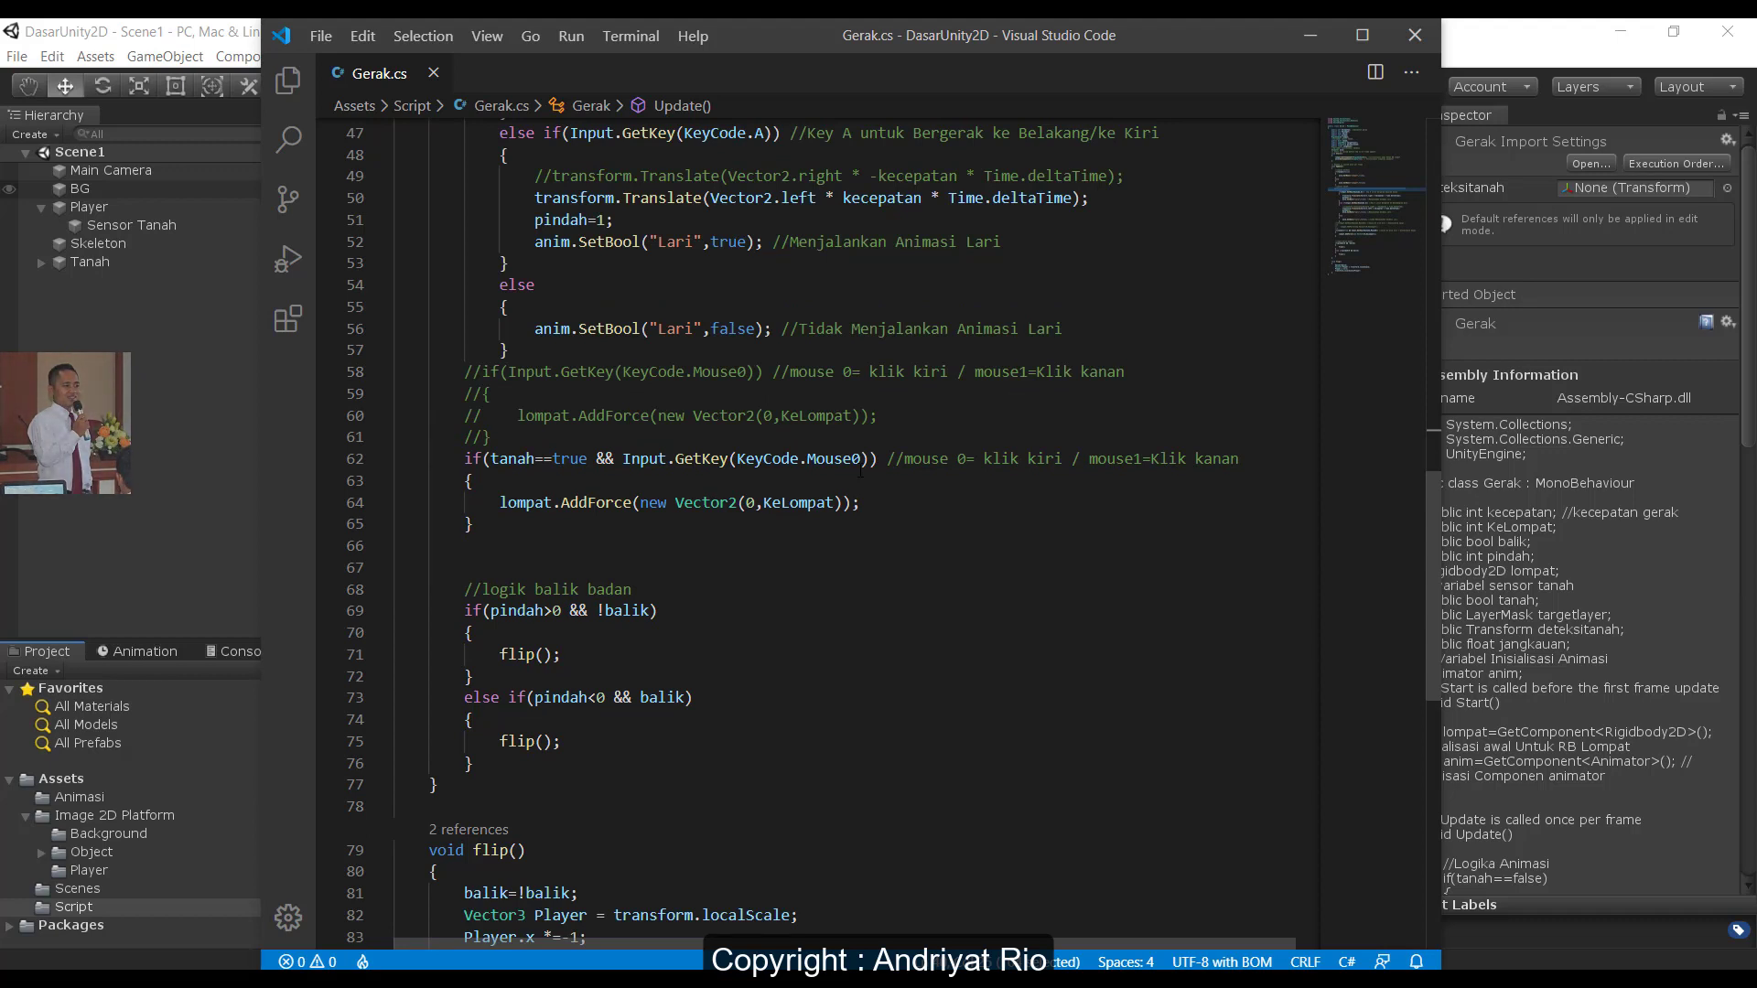
scroll(613, 574, up, 5)
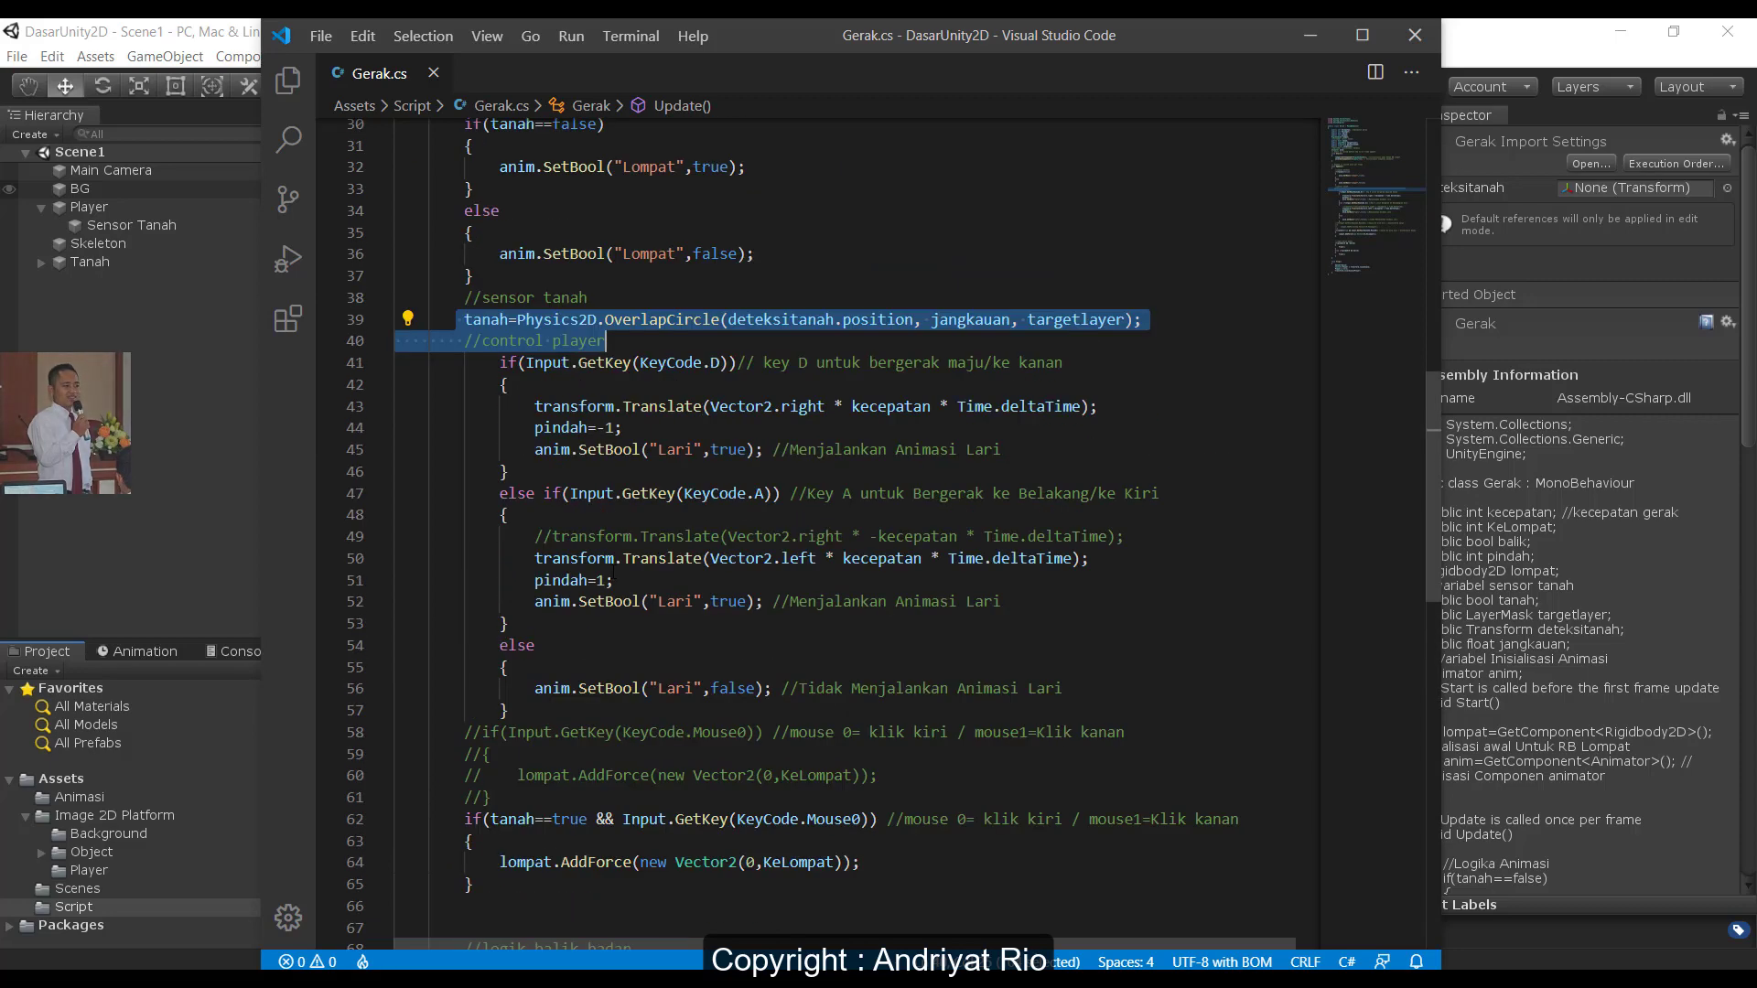
scroll(613, 574, down, 2)
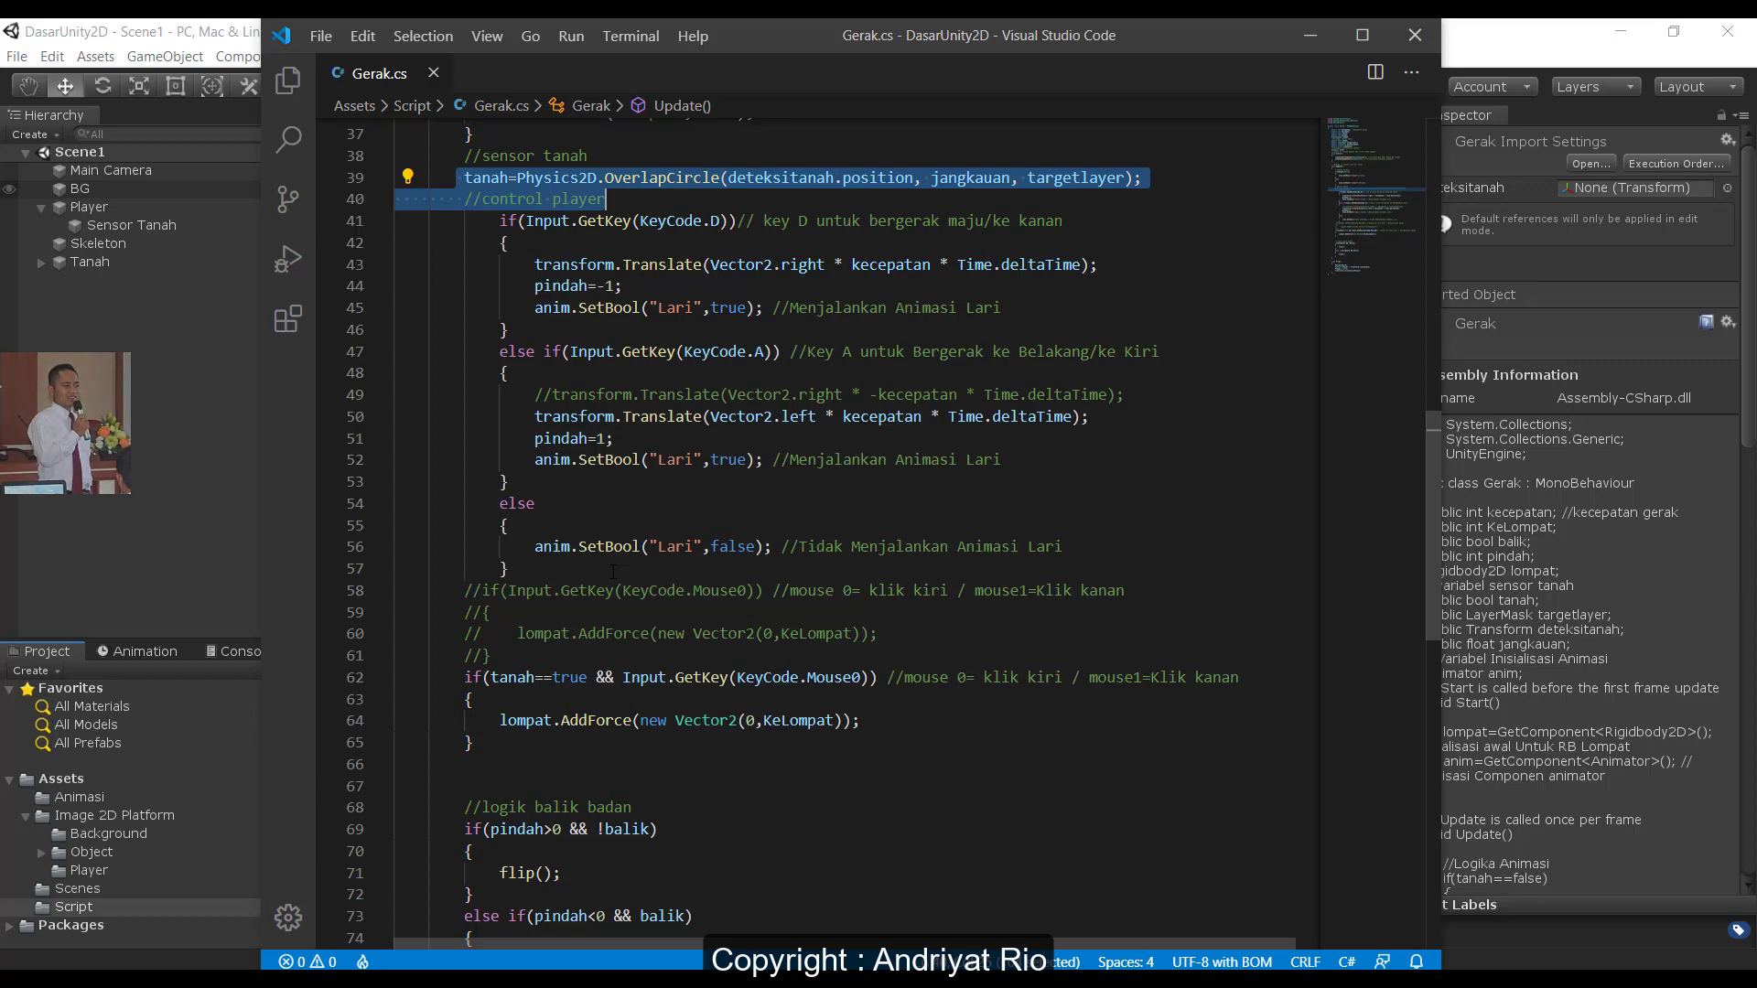
- Switch to Unity, try moving the Player along the X axis in the scene, and undo both moves
click(110, 31)
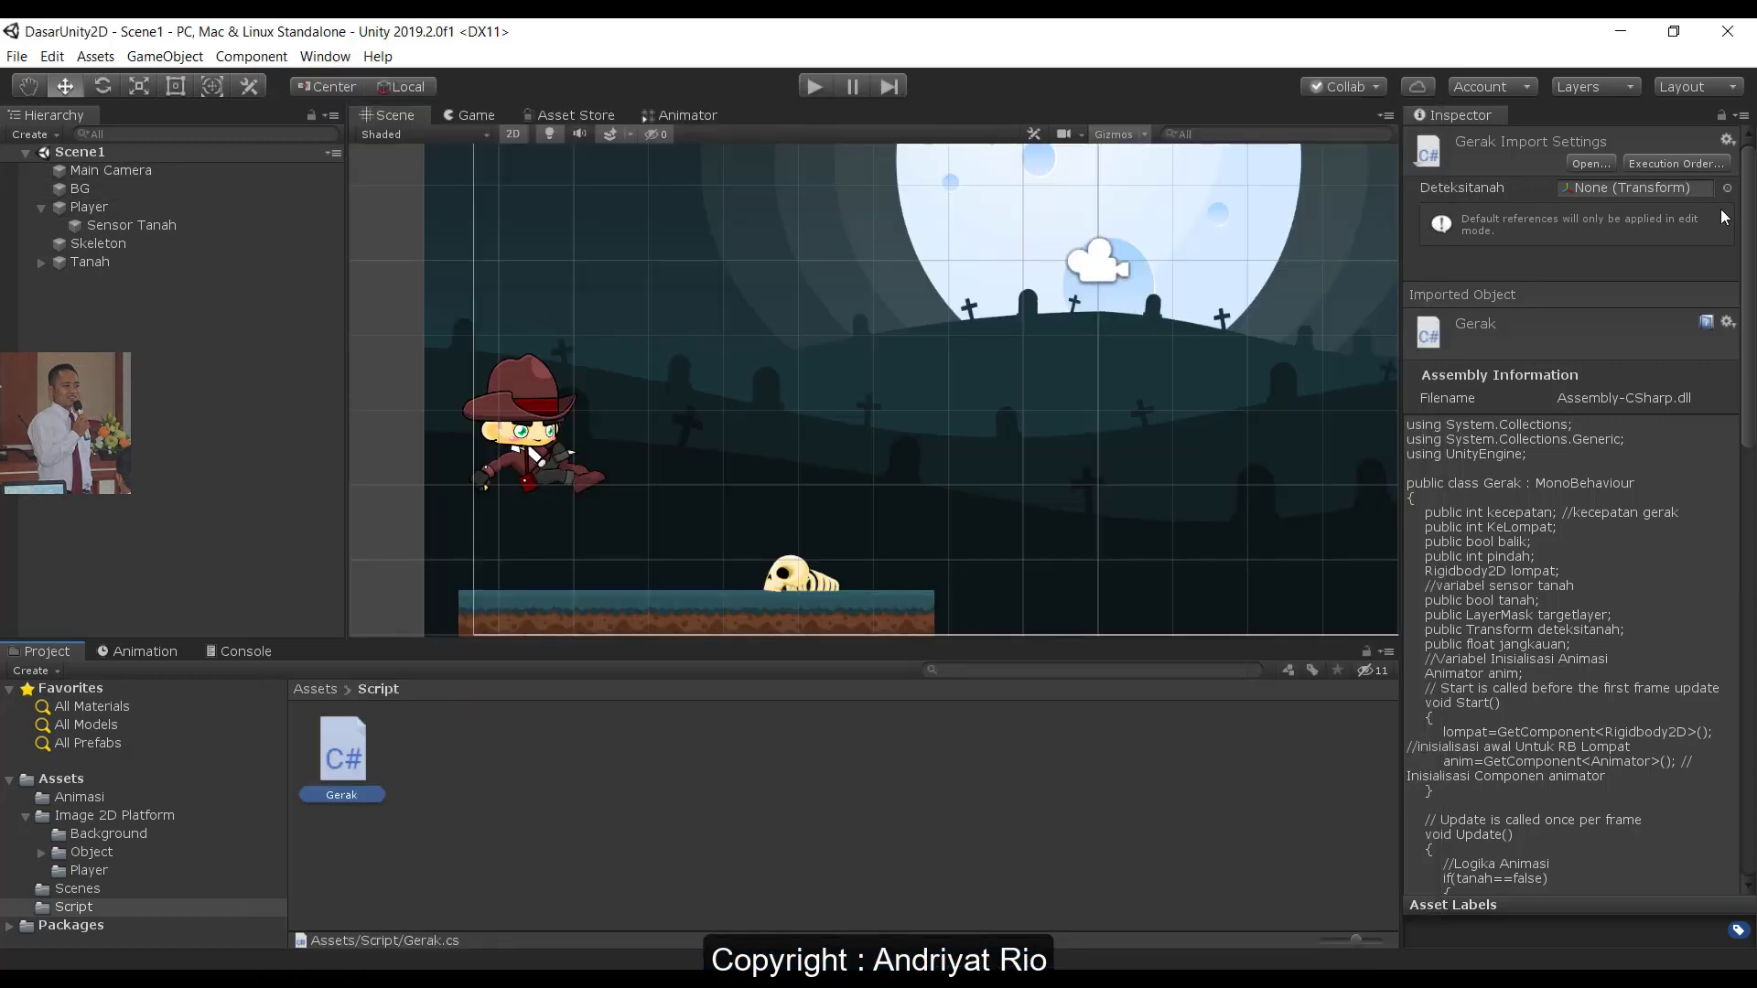
click(172, 207)
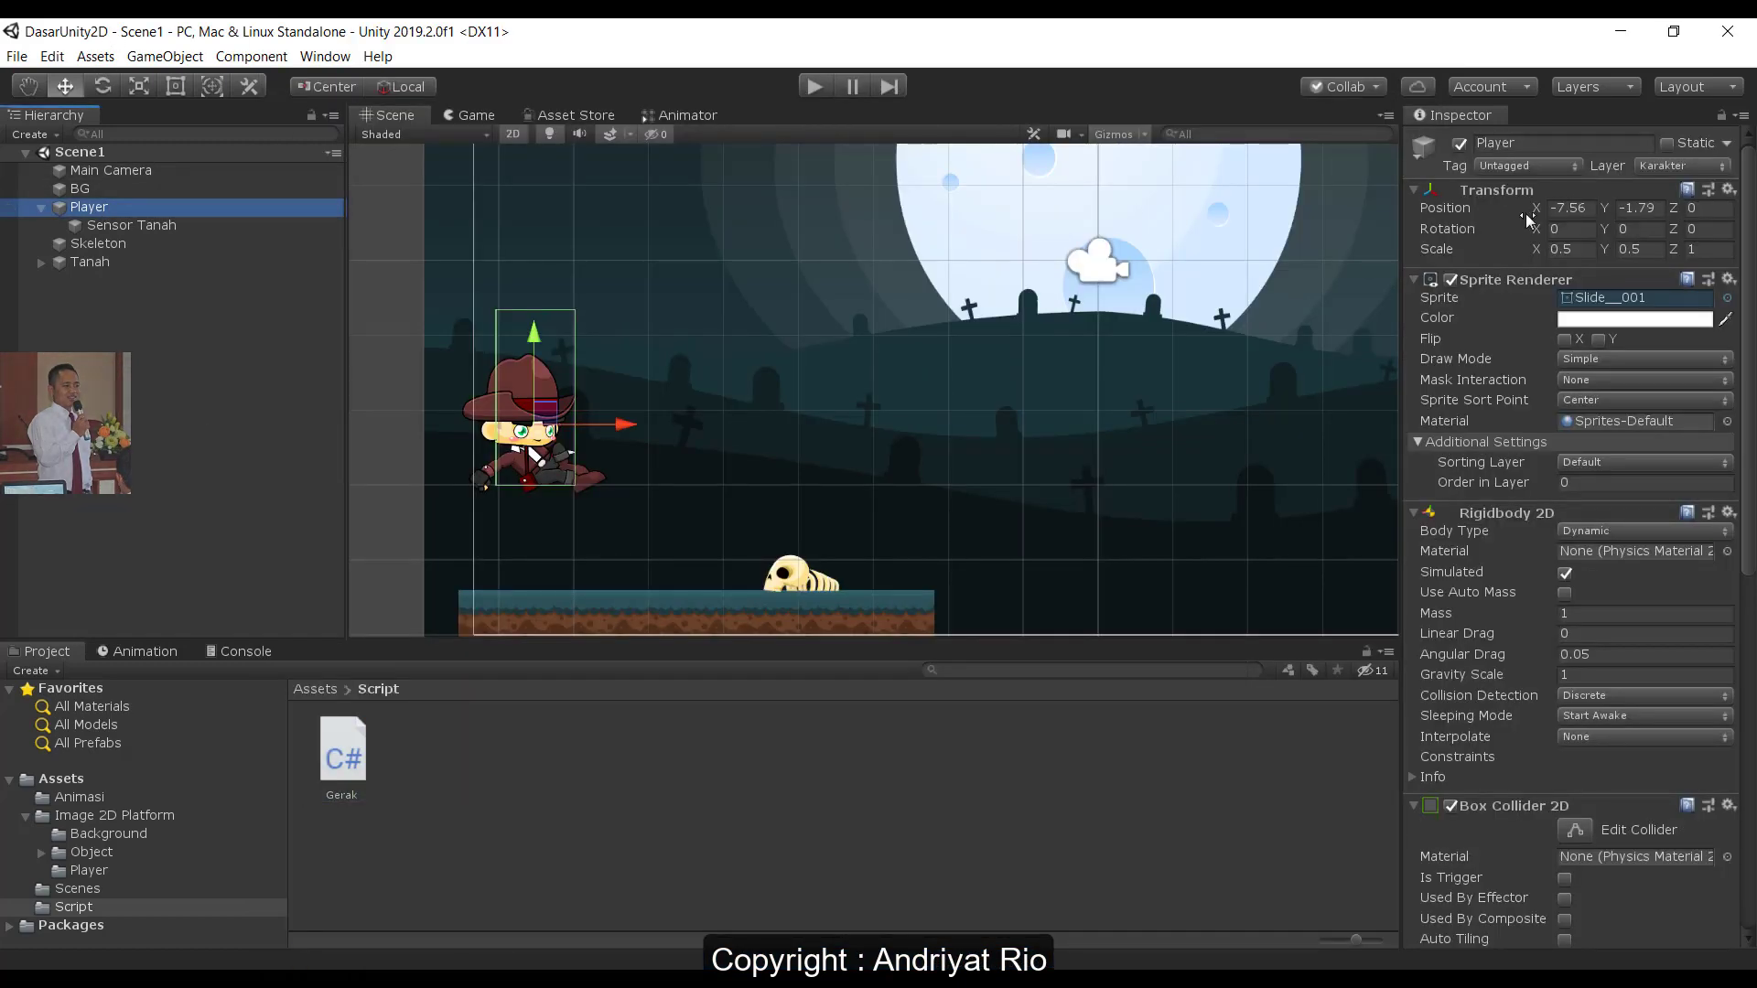
mouse_move(599, 424)
mouse_down()
mouse_move(682, 427)
mouse_move(586, 435)
mouse_move(641, 434)
mouse_move(608, 432)
mouse_up()
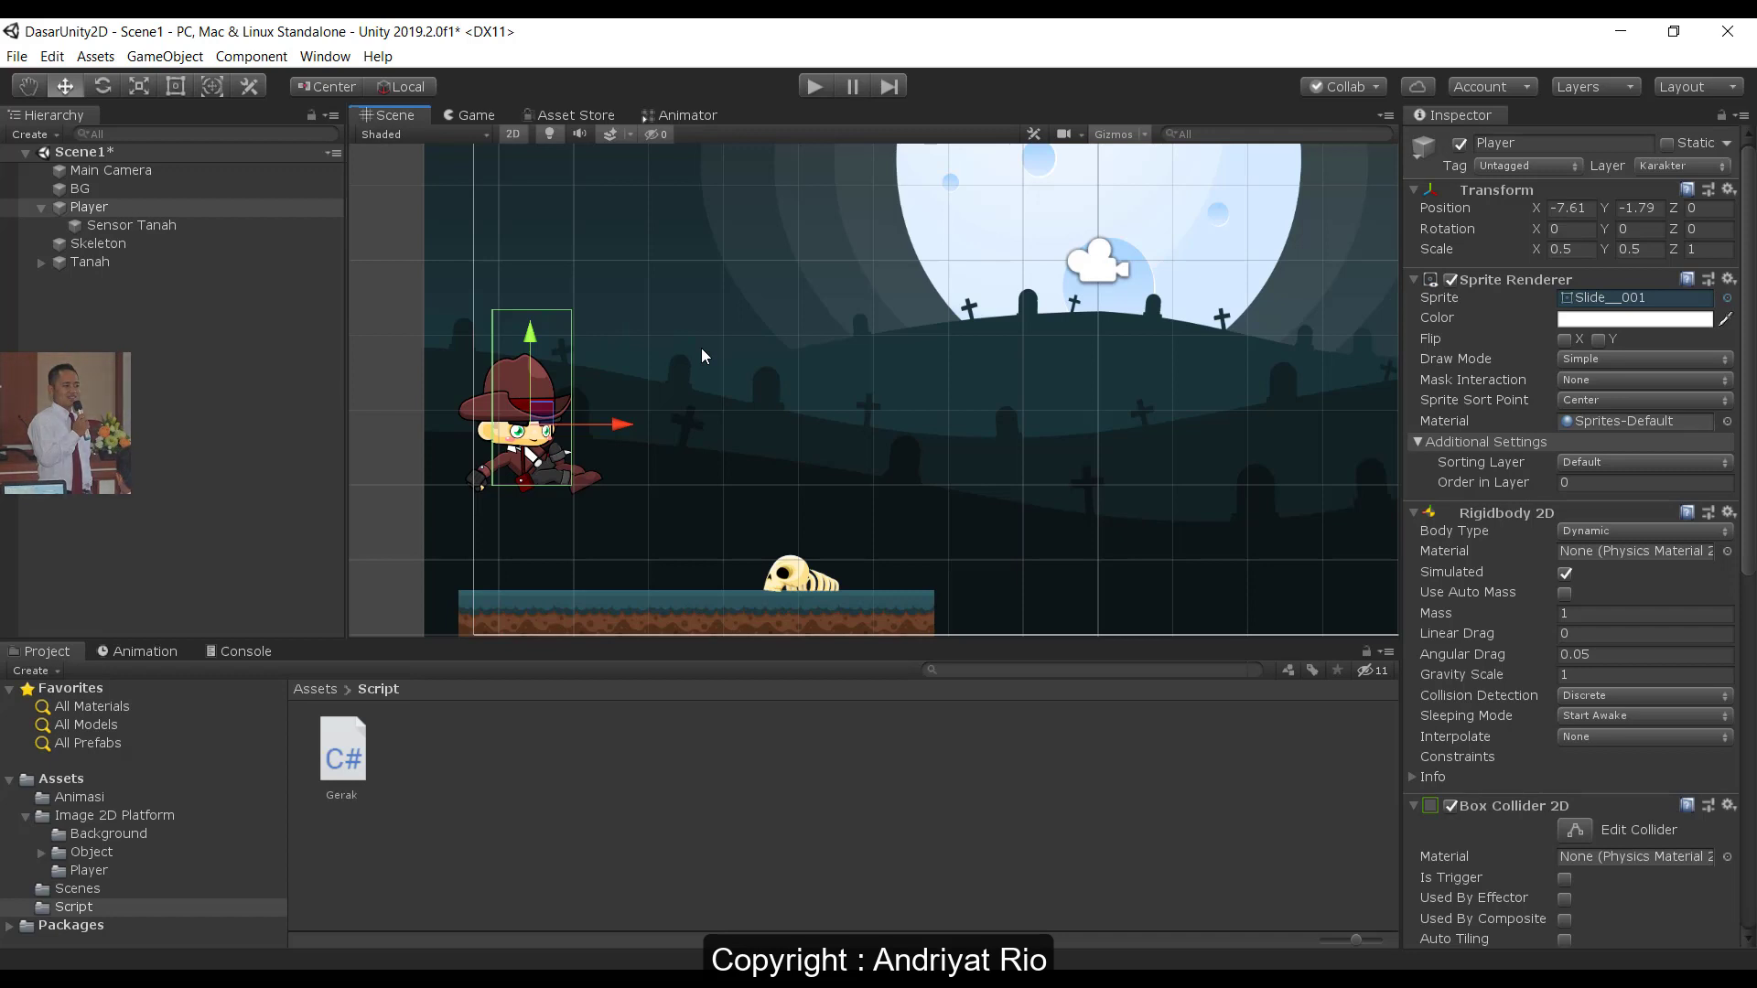
drag(625, 425, 587, 433)
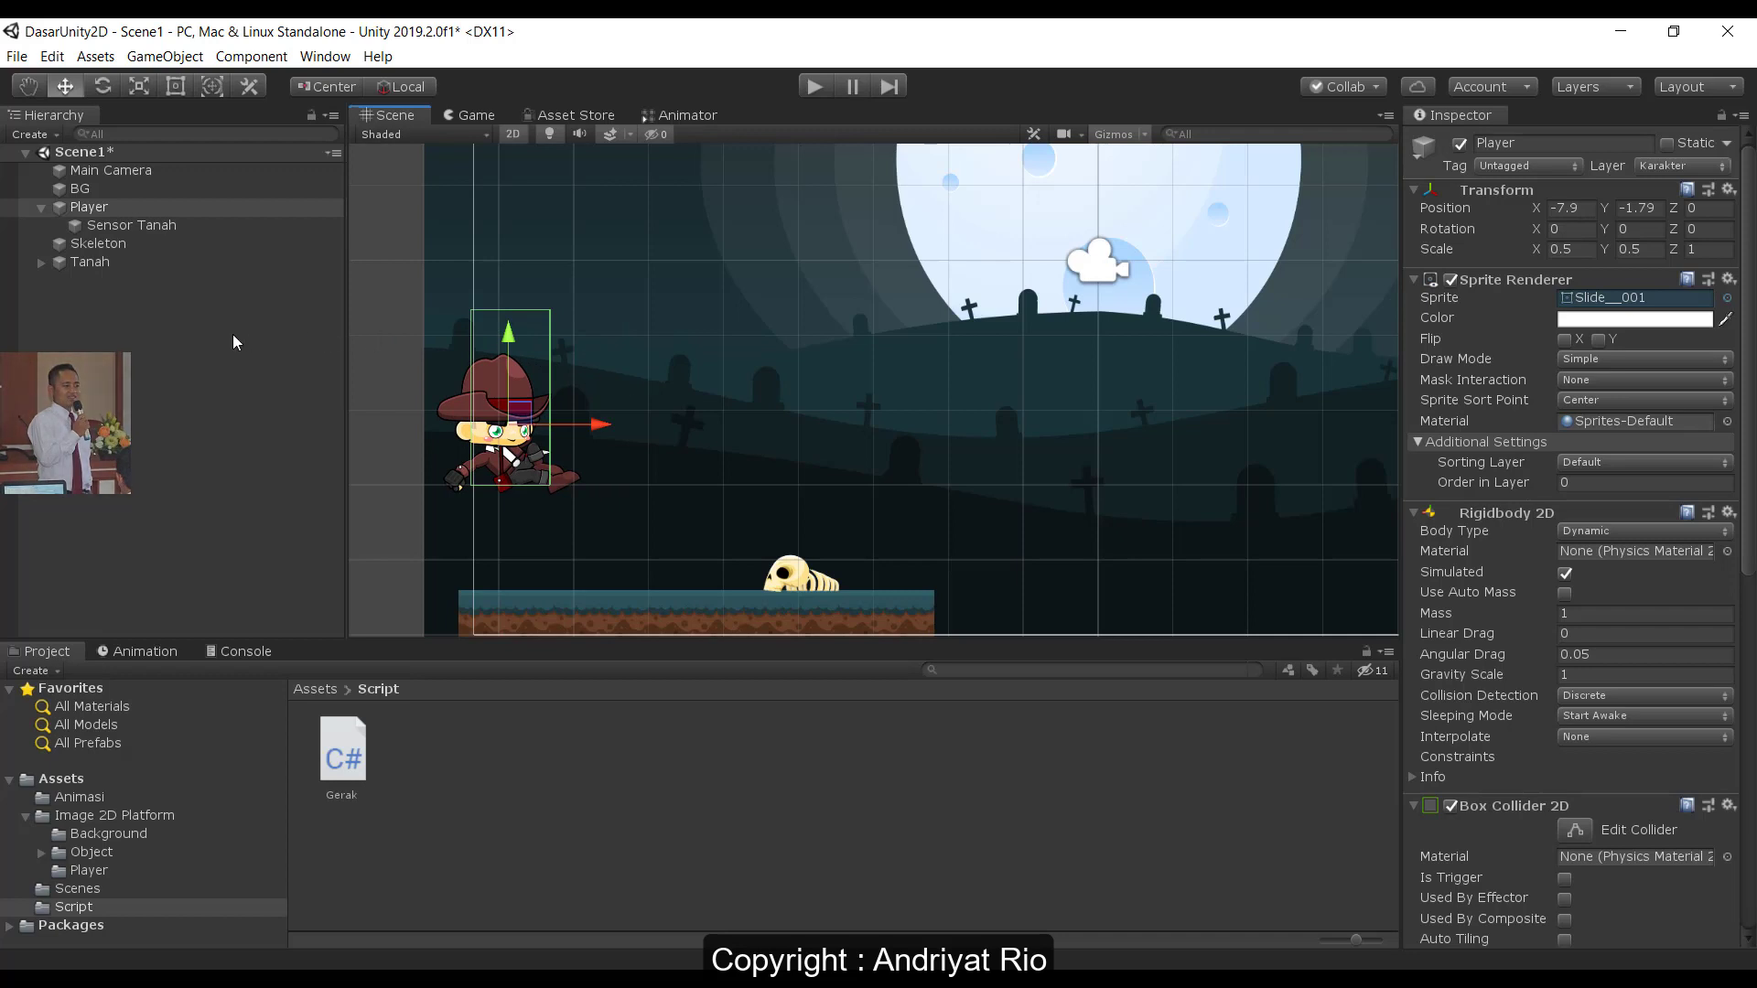
key(ctrl+z)
key(ctrl+z)
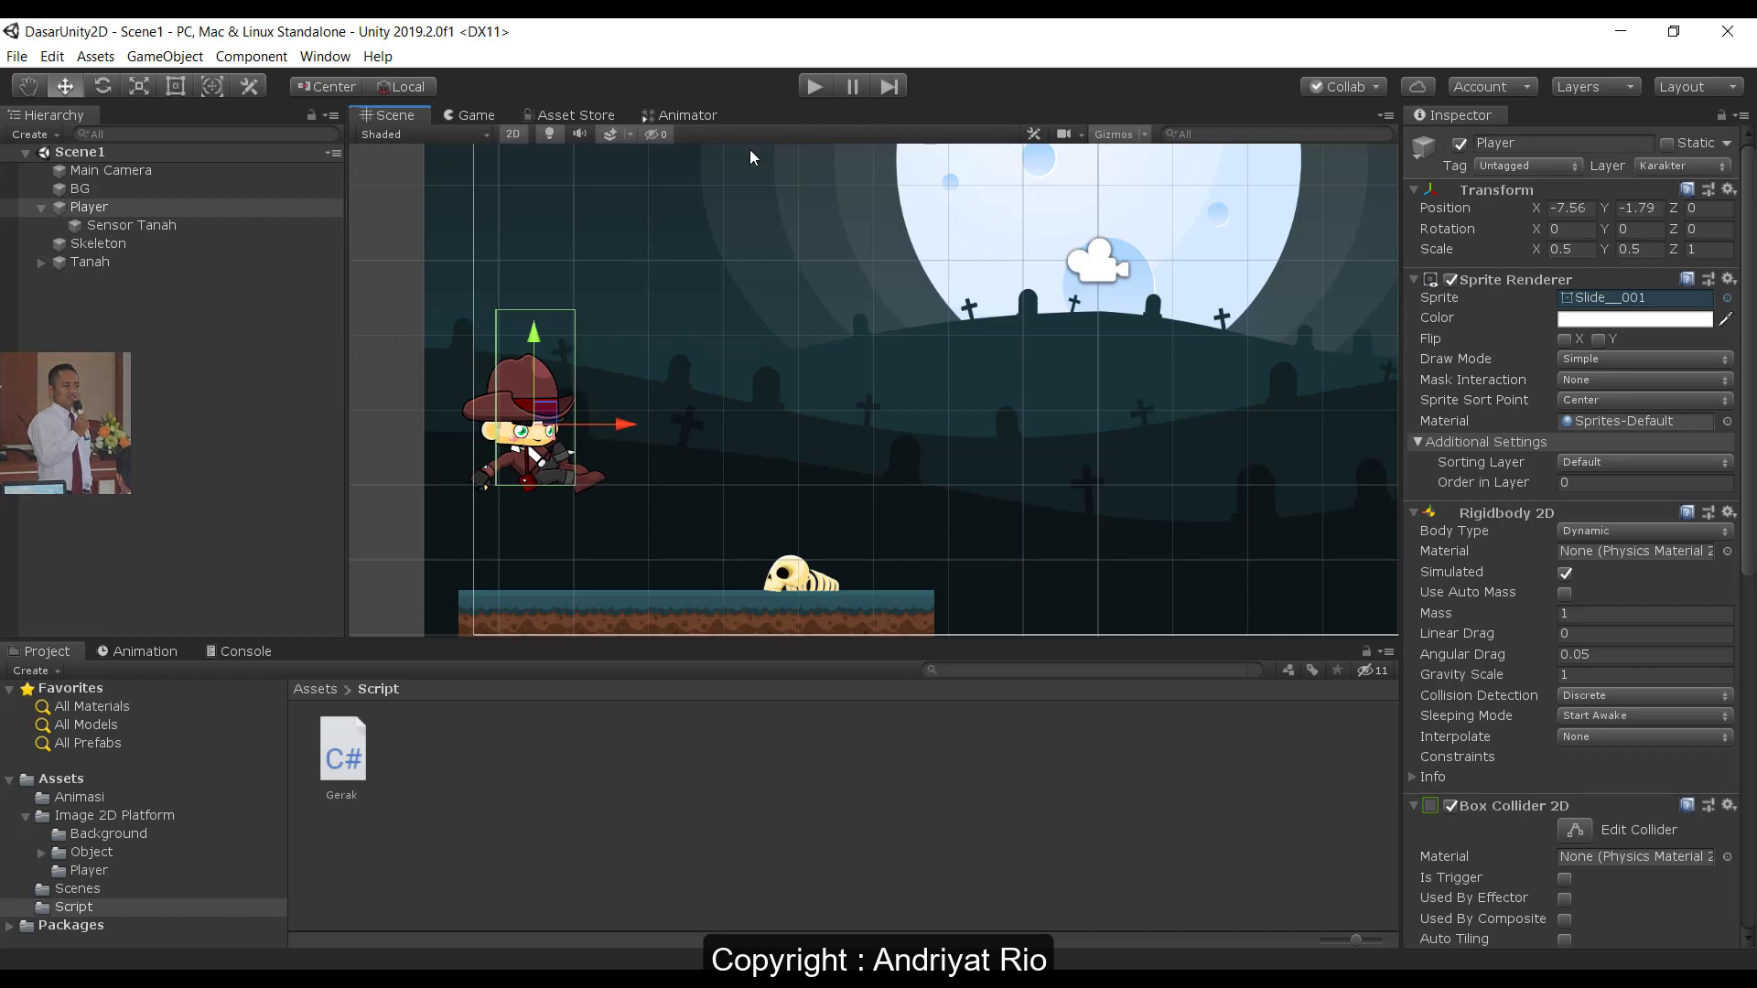
- Switch to Visual Studio Code and insert an empty line in Gerak.cs between the KeyCode.A block and the final else
key(alt+Tab)
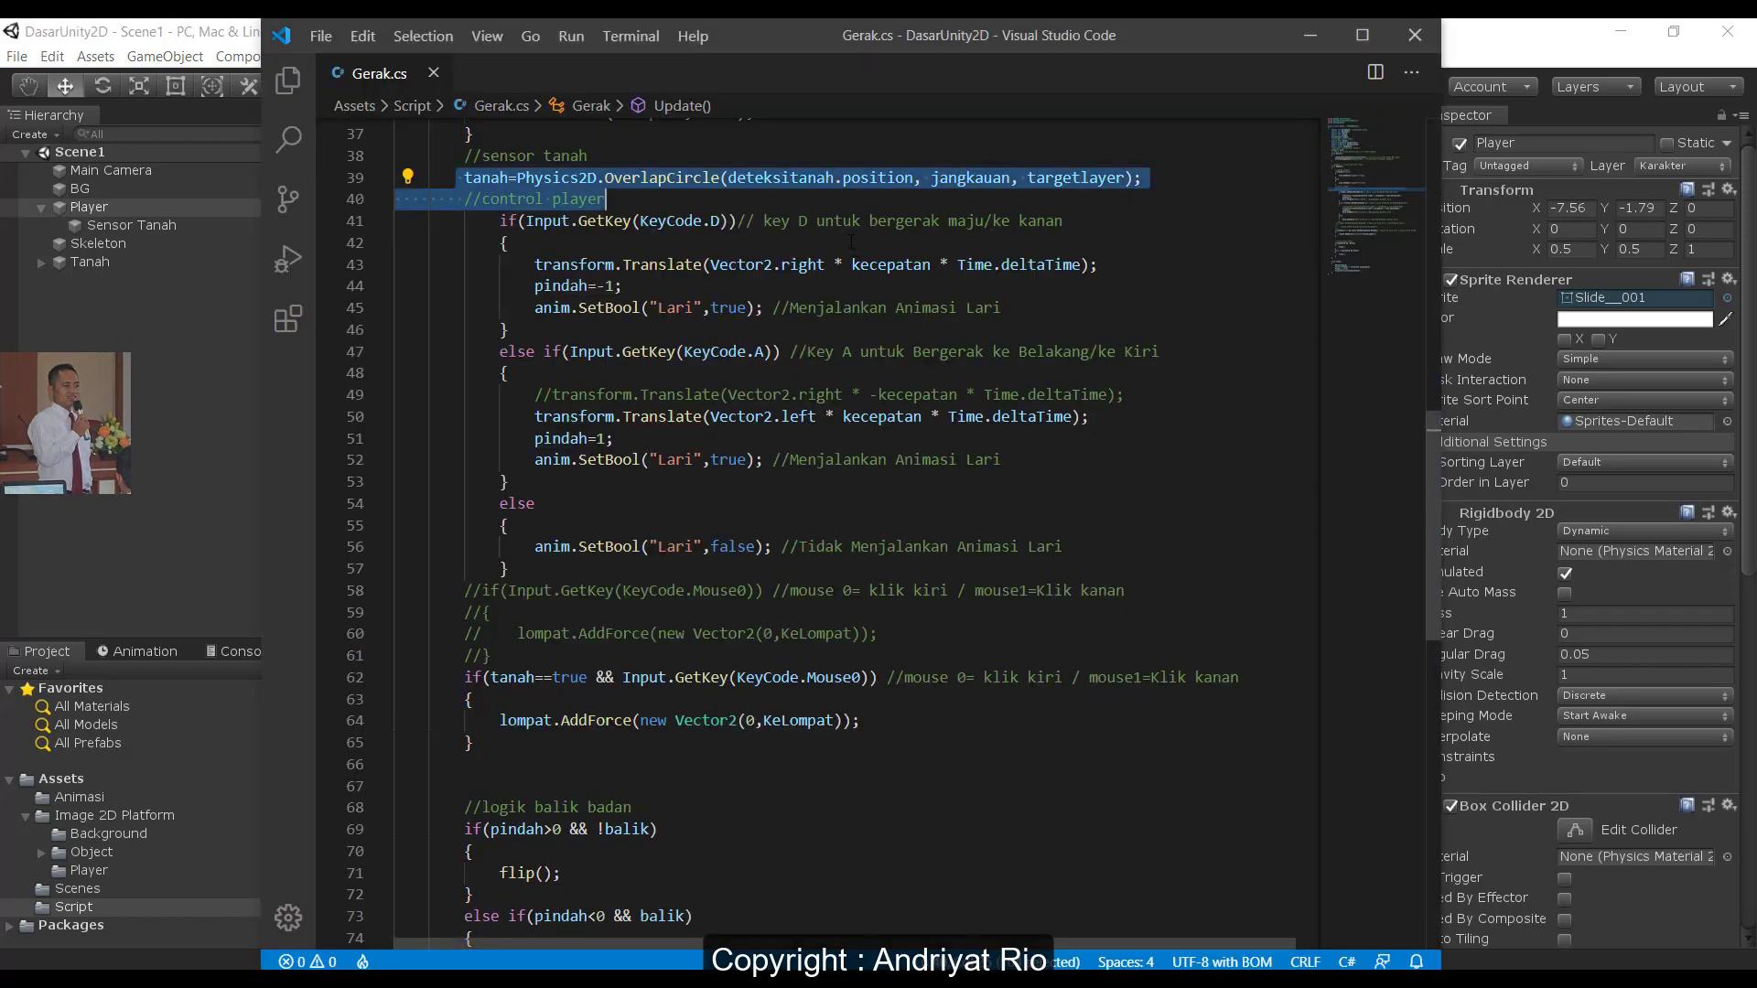
key(Down)
key(Down)
key(Down)
key(Down)
key(Down)
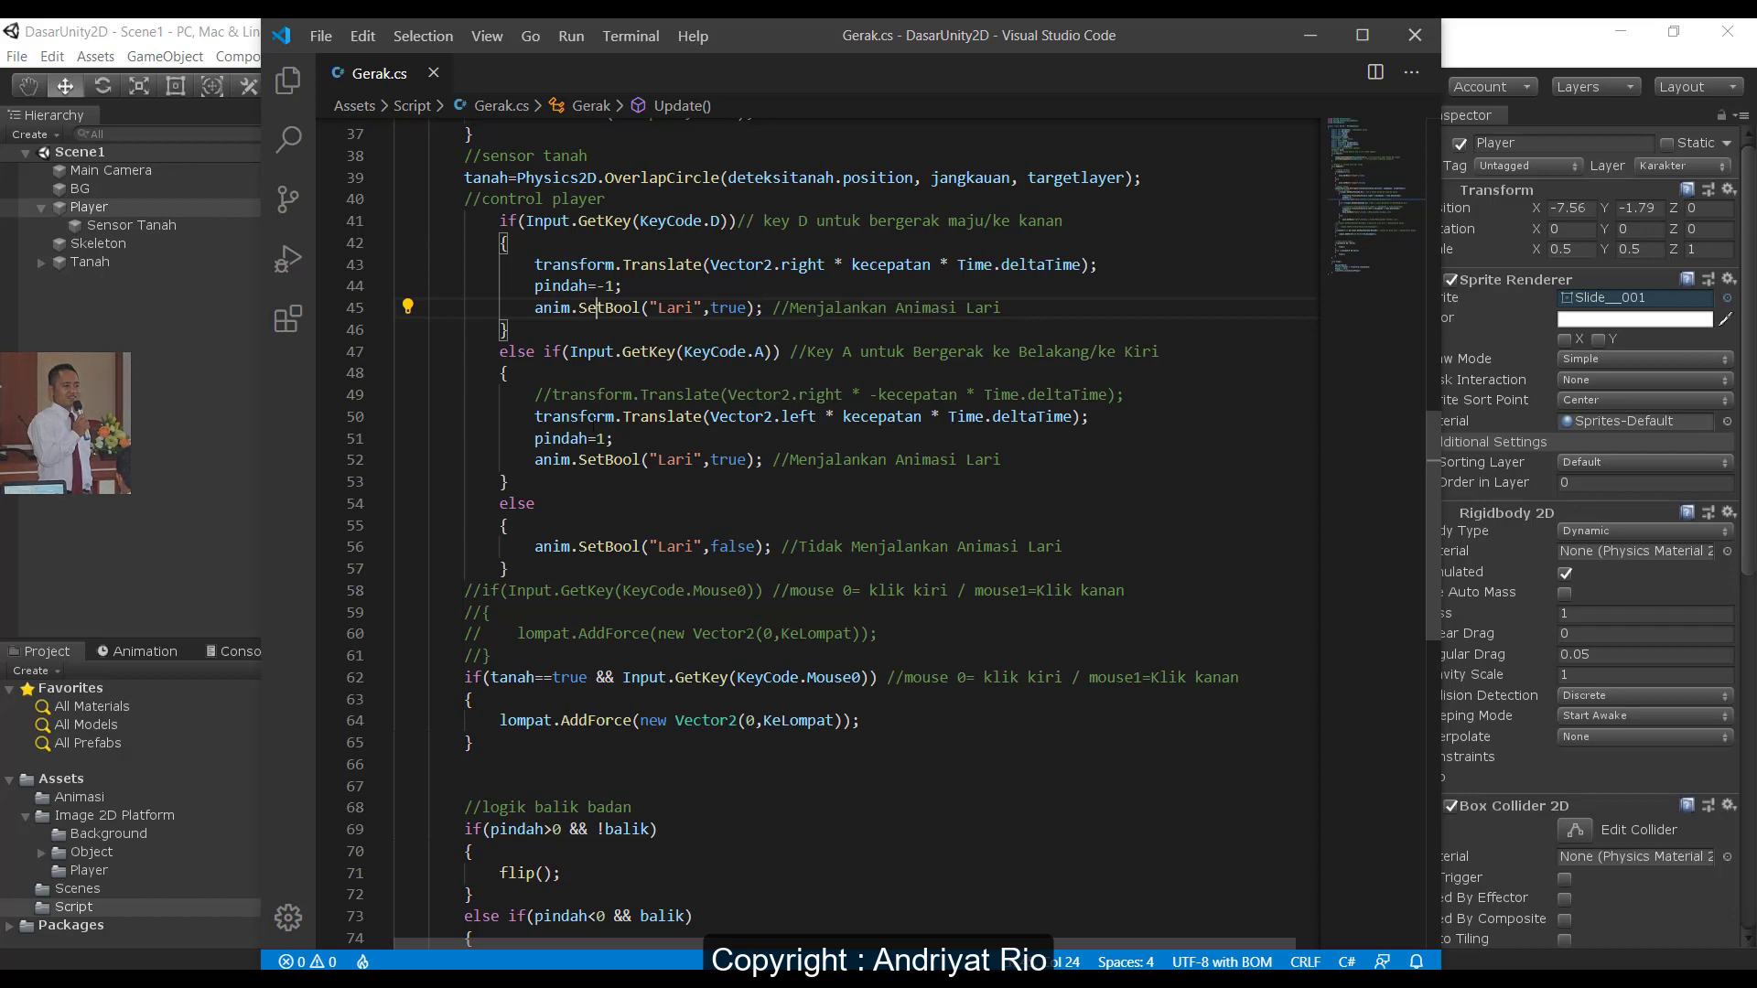
click(550, 477)
key(Return)
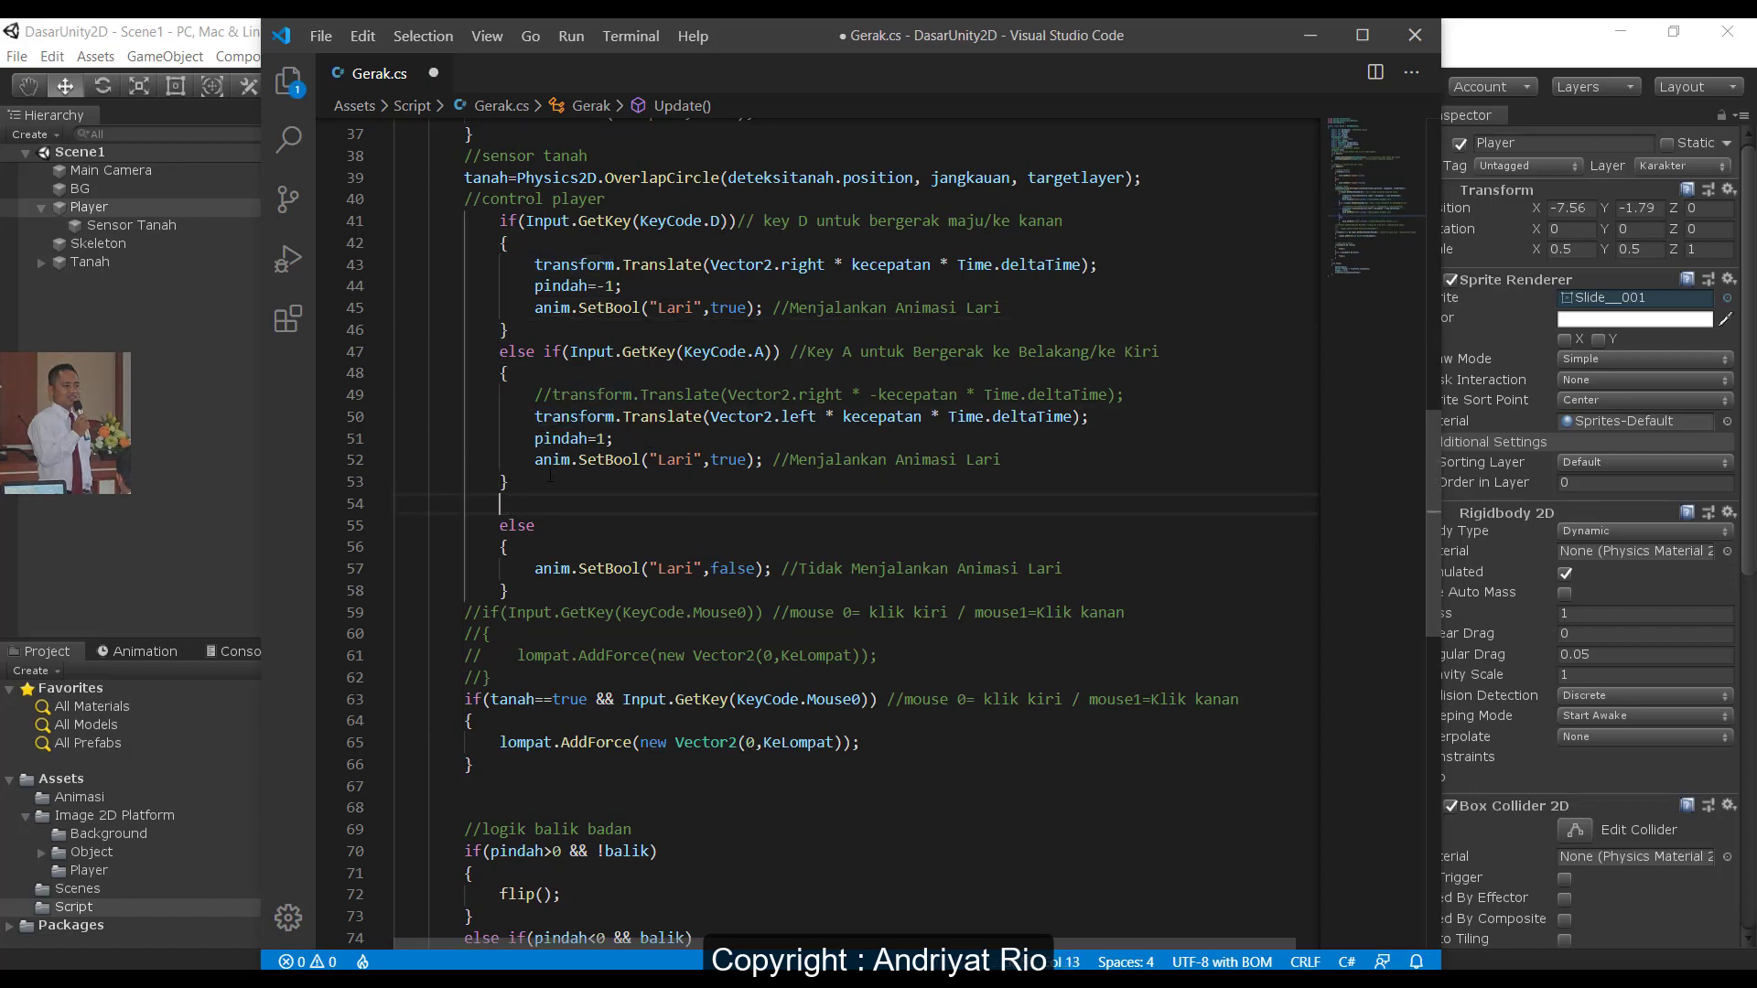
- Begin an else if condition on the new line that checks tanah==true
text(else if(ta)
key(Return)
key(BackSpace)
text(h)
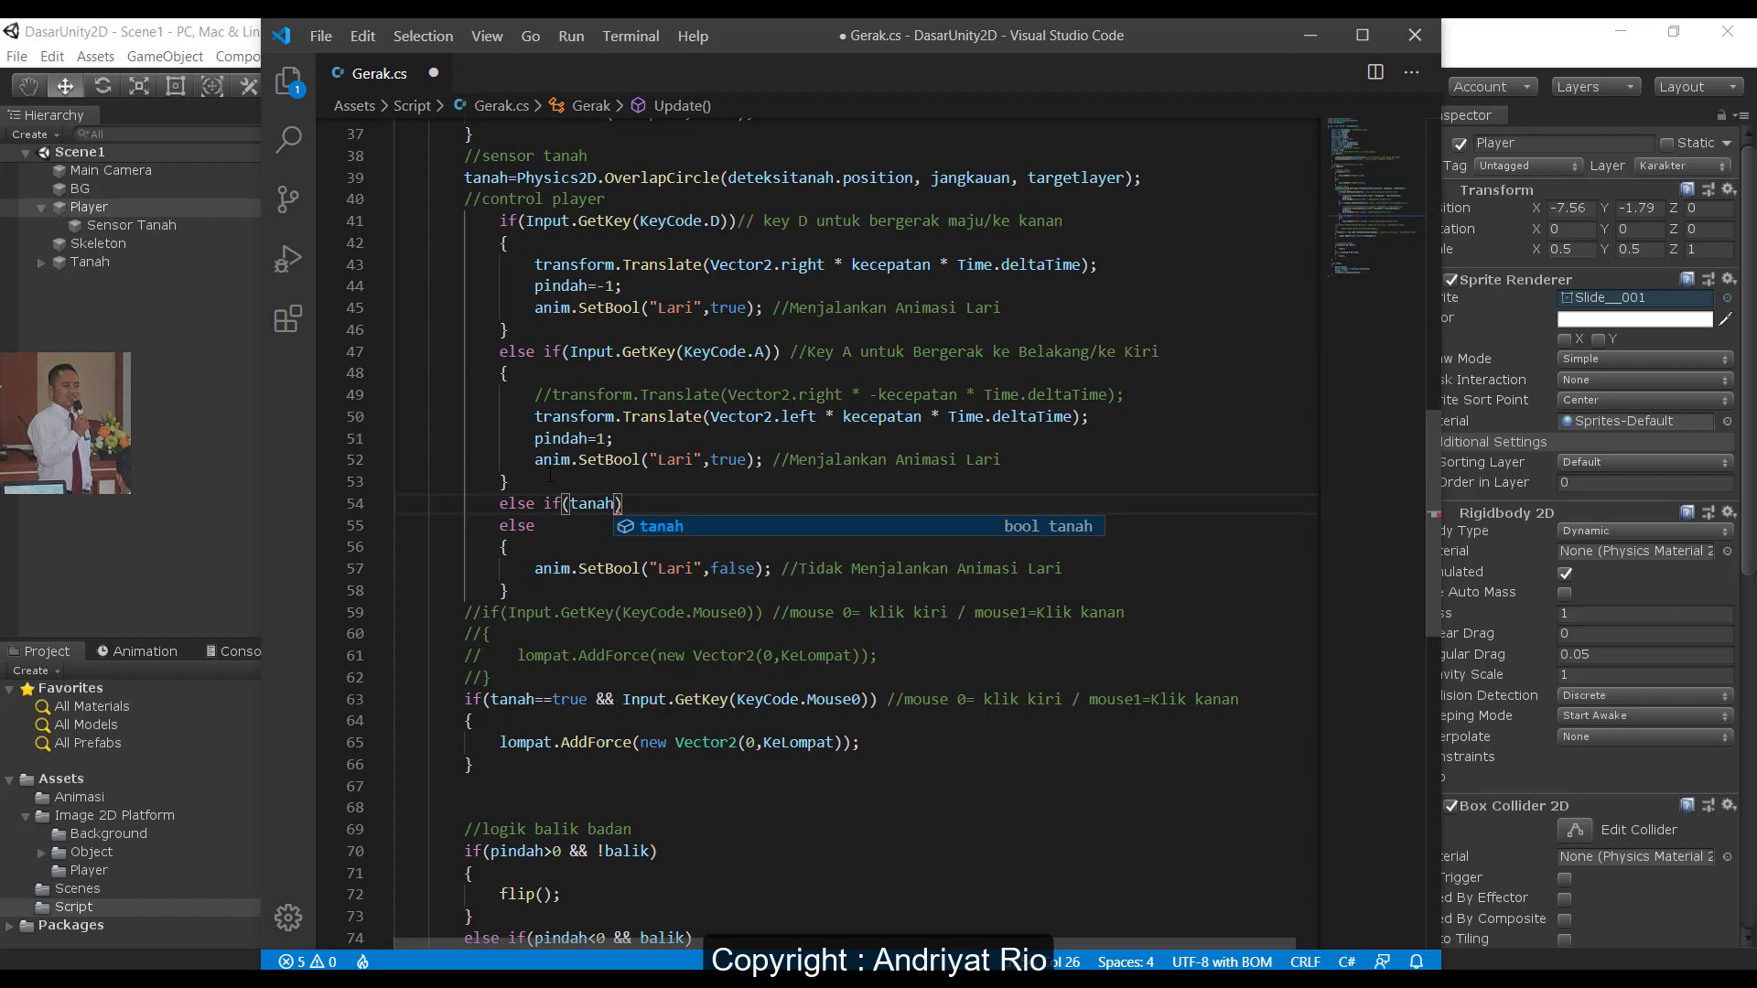
text(==true )
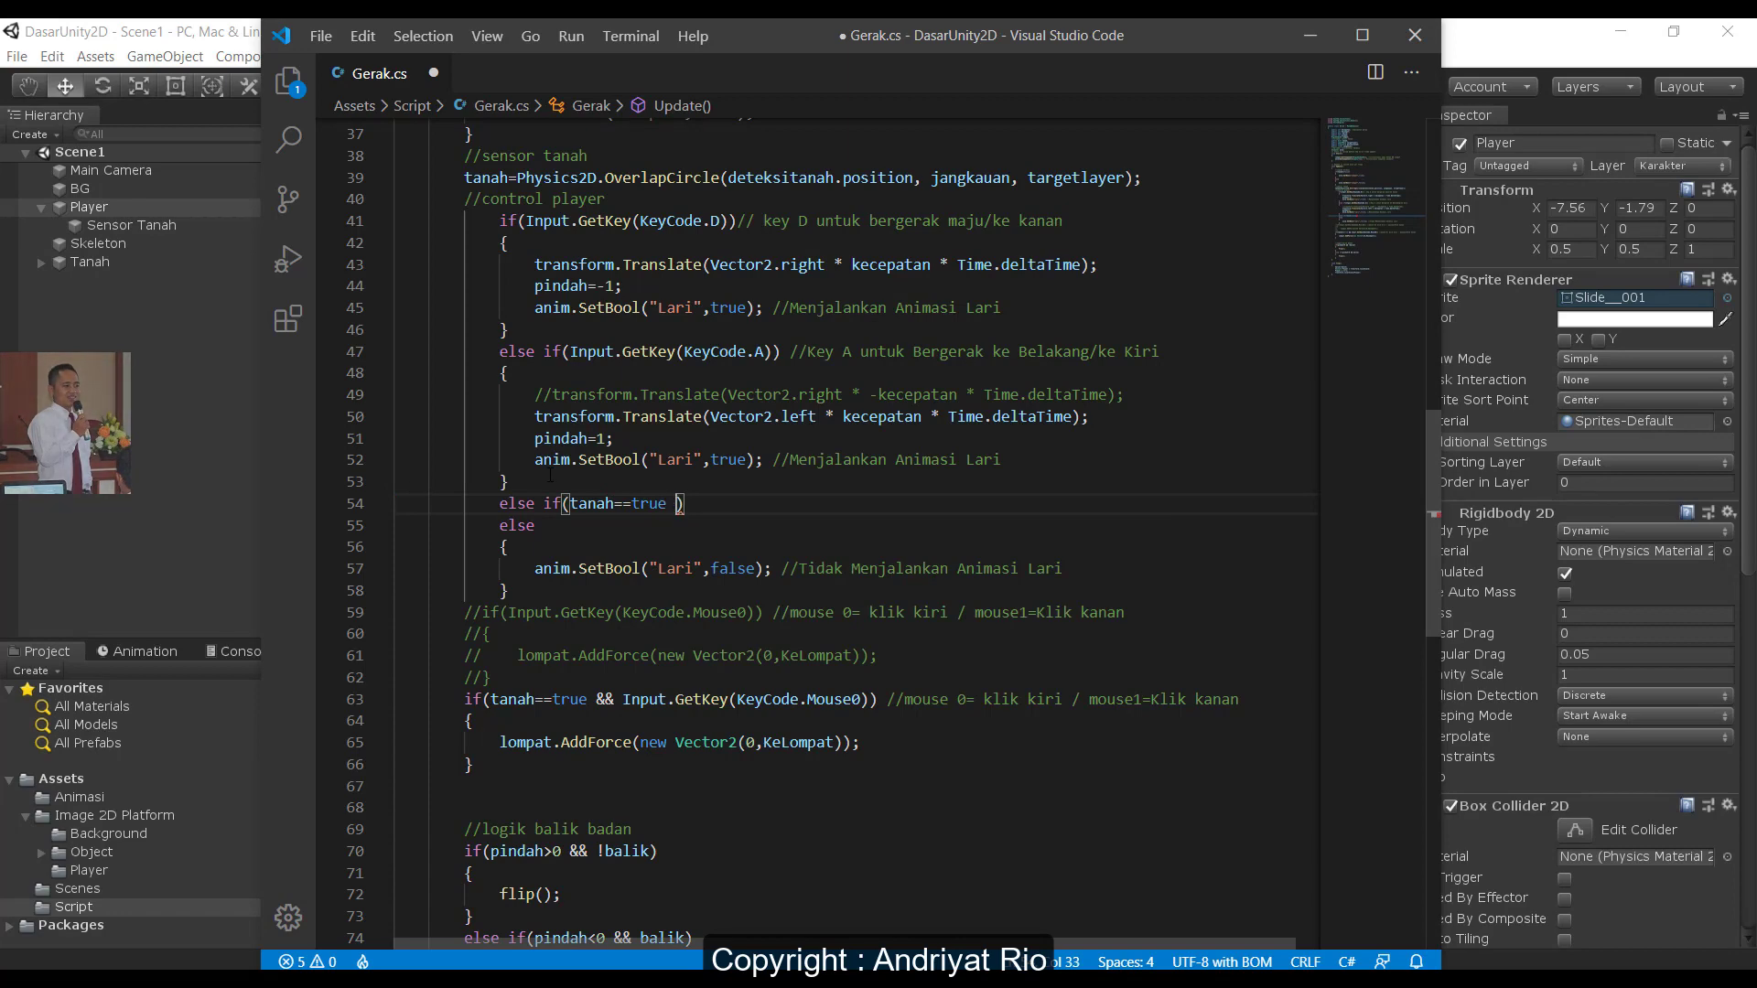
- Extend the else if condition with && and an Input.GetKey() call
text(&& I)
text(Npu)
key(BackSpace)
key(BackSpace)
key(BackSpace)
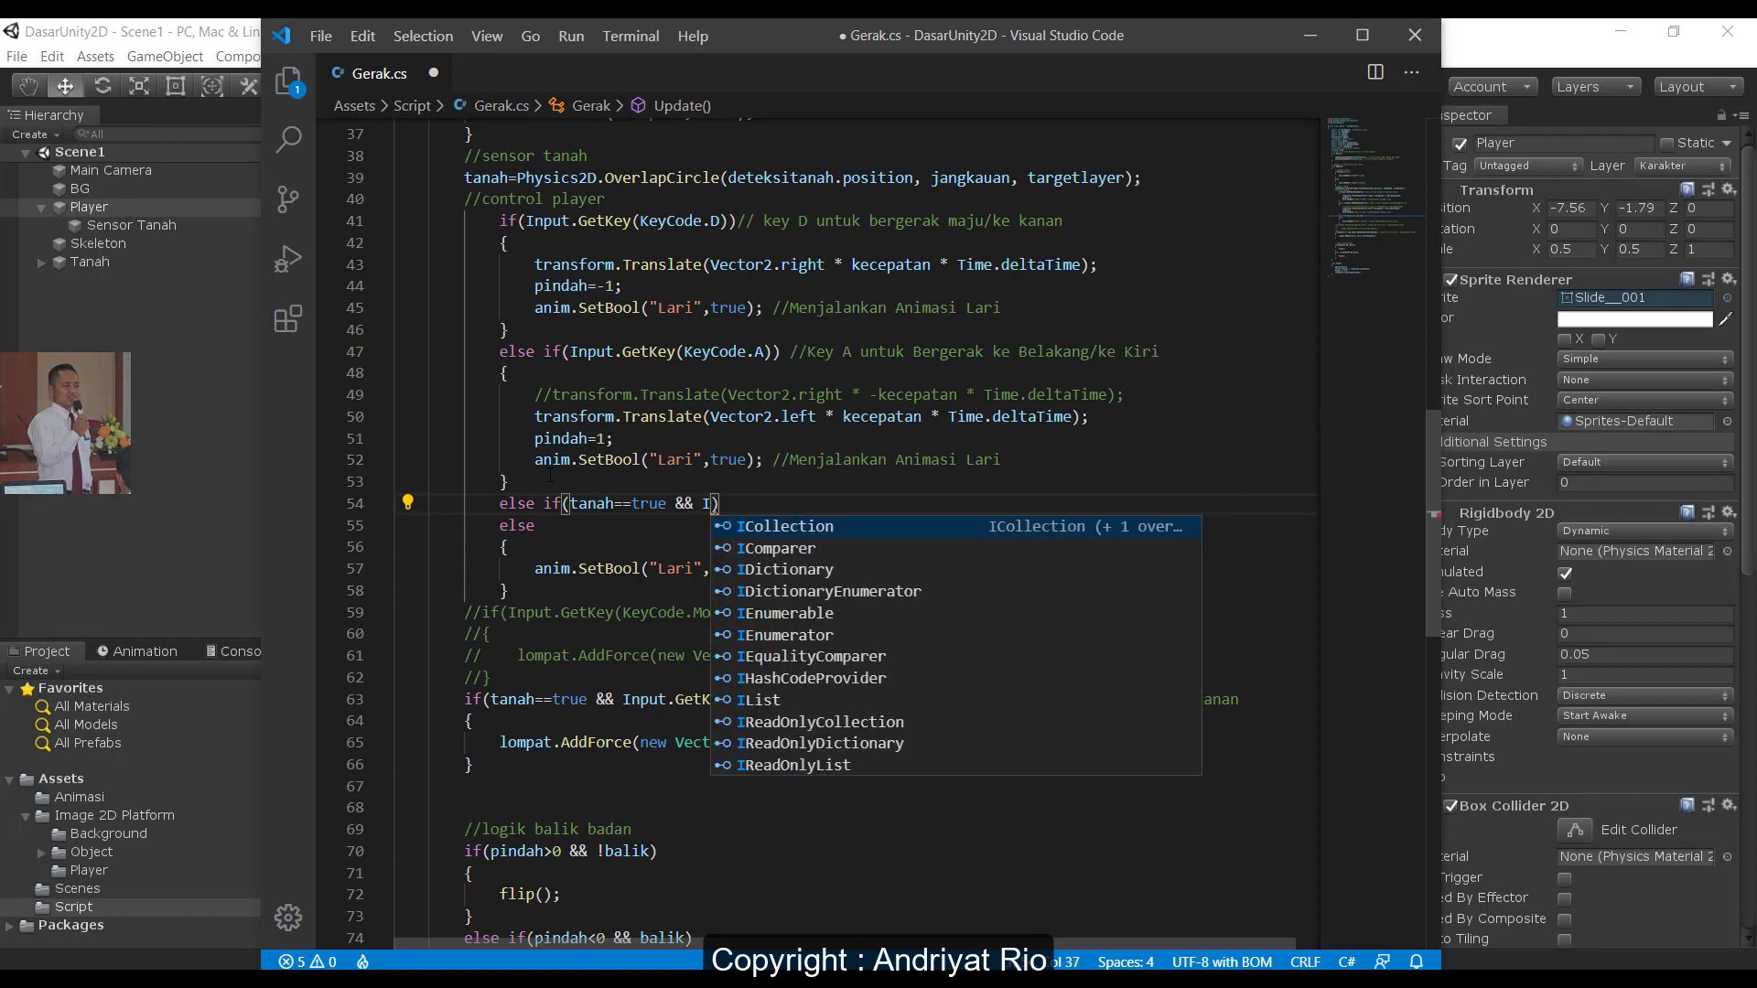
text(n)
key(BackSpace)
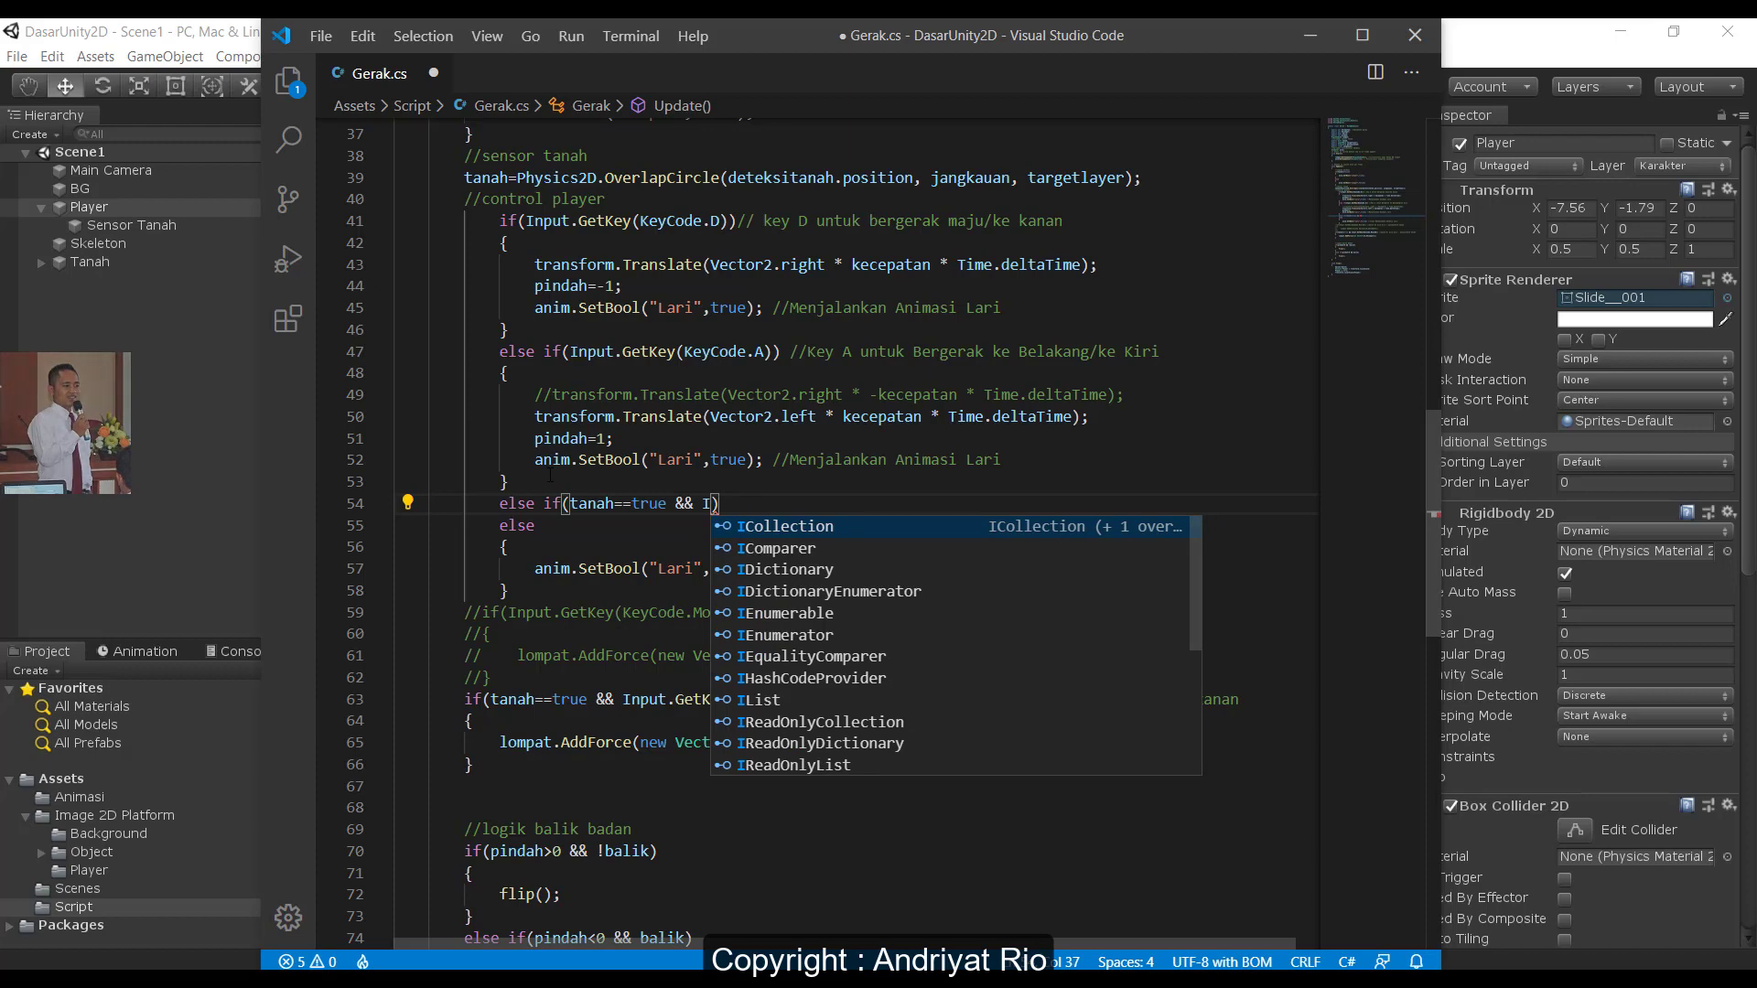
text(nput)
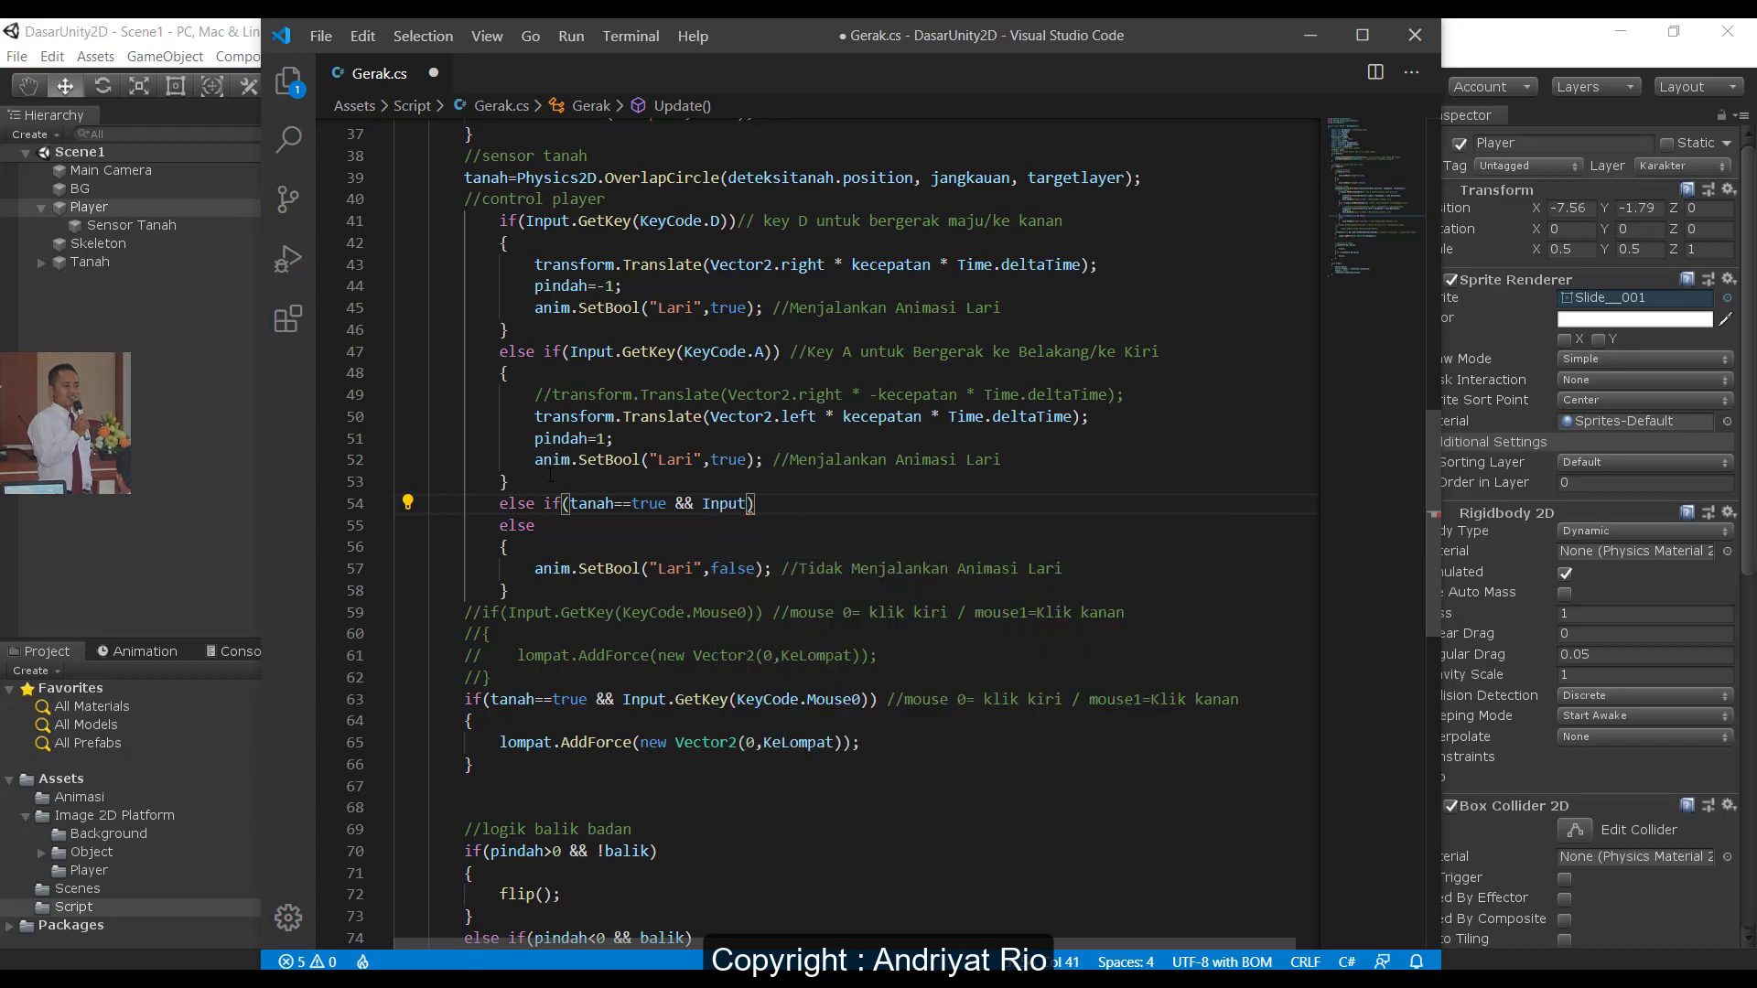
text(.)
text(GetKey)
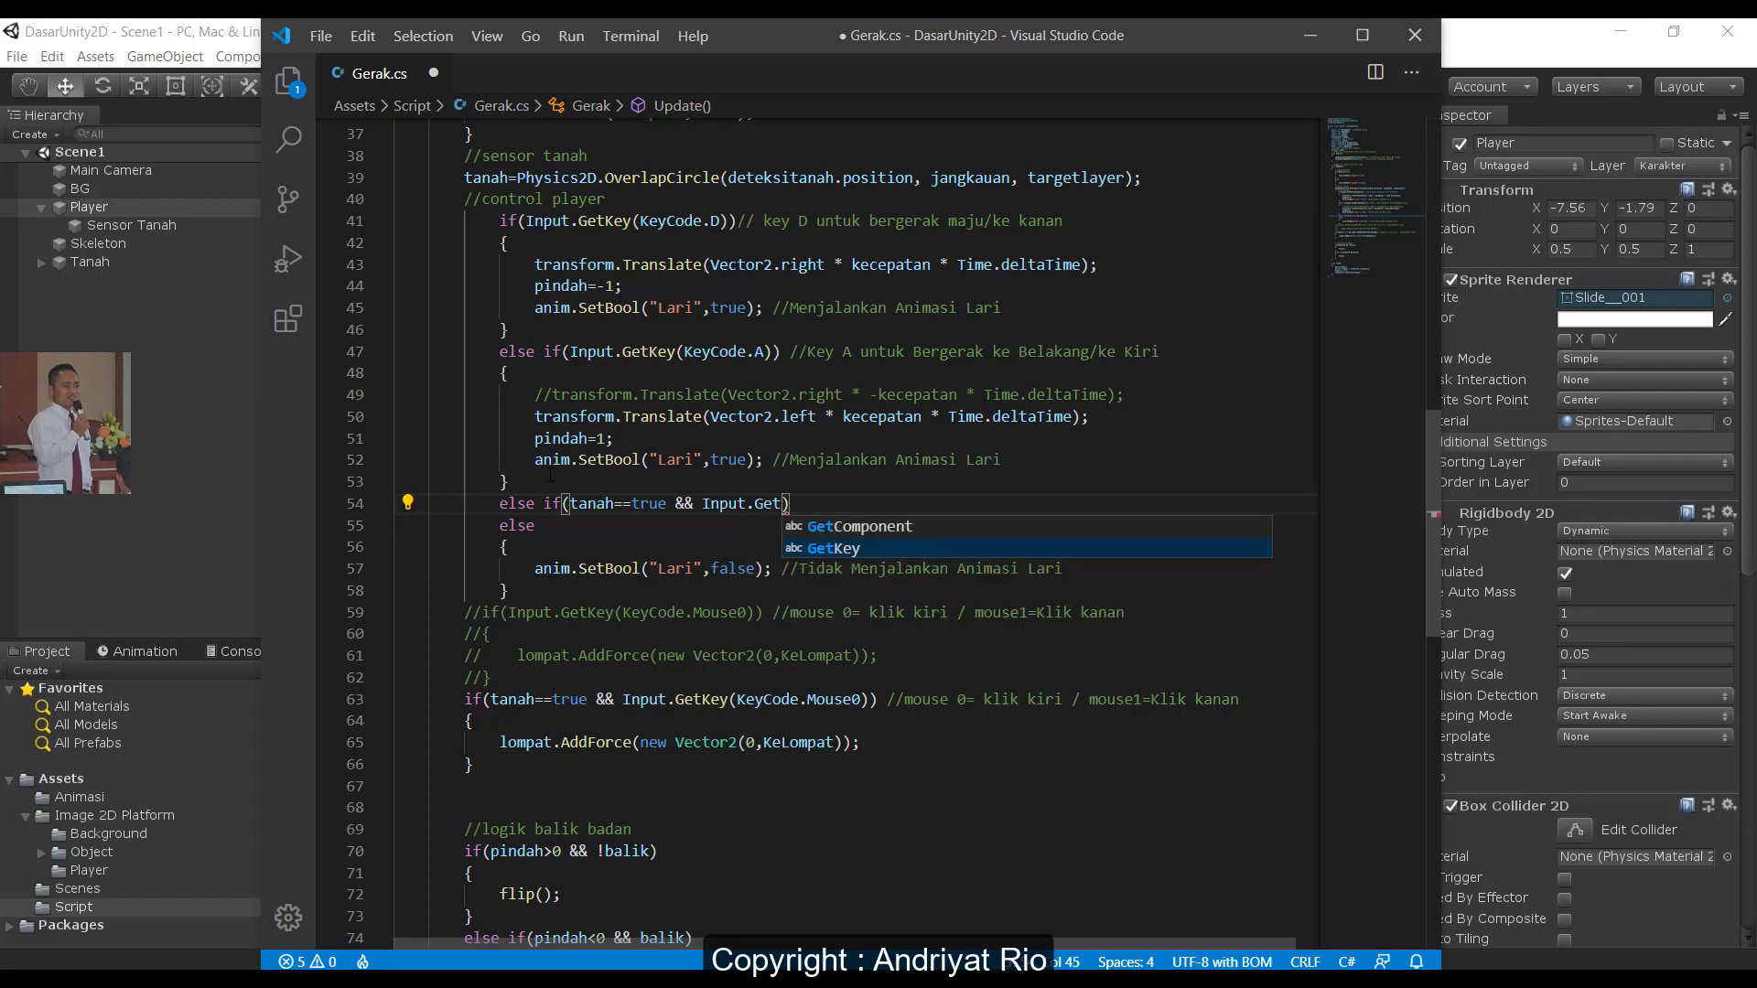
text(()
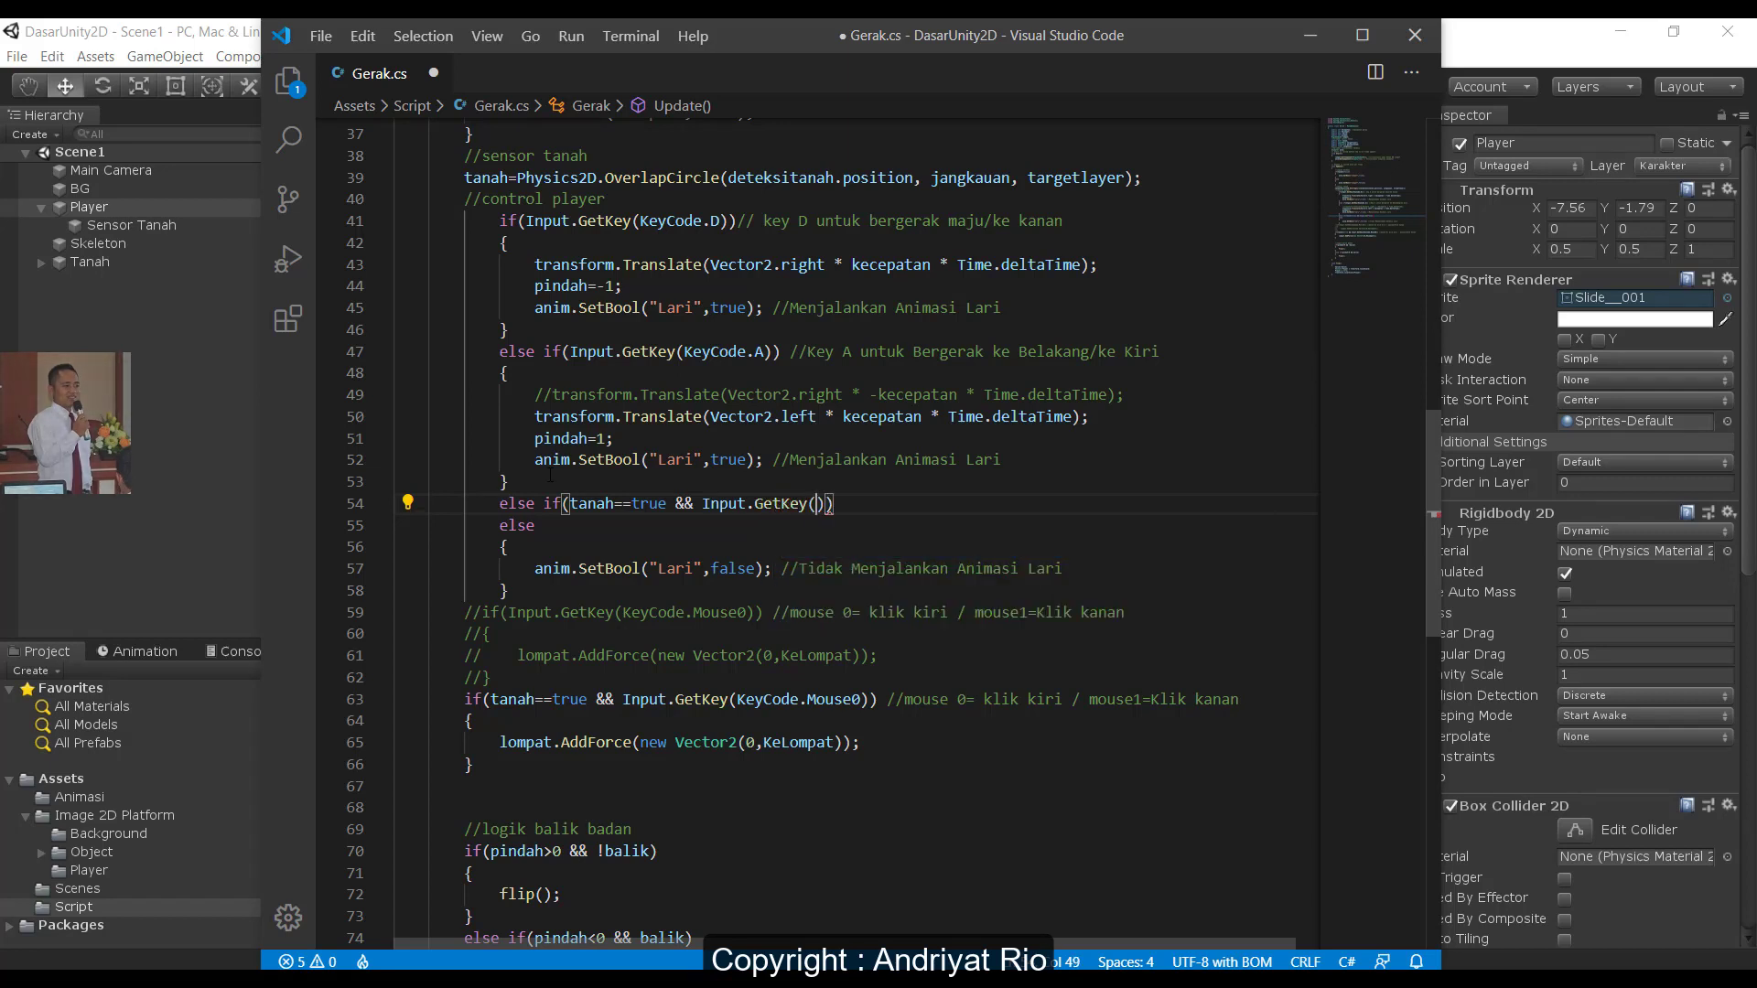
- Give GetKey the argument KeyCode.Mouse1, end the line with a semicolon and add the comment //Pergerakan Sliding
text(K)
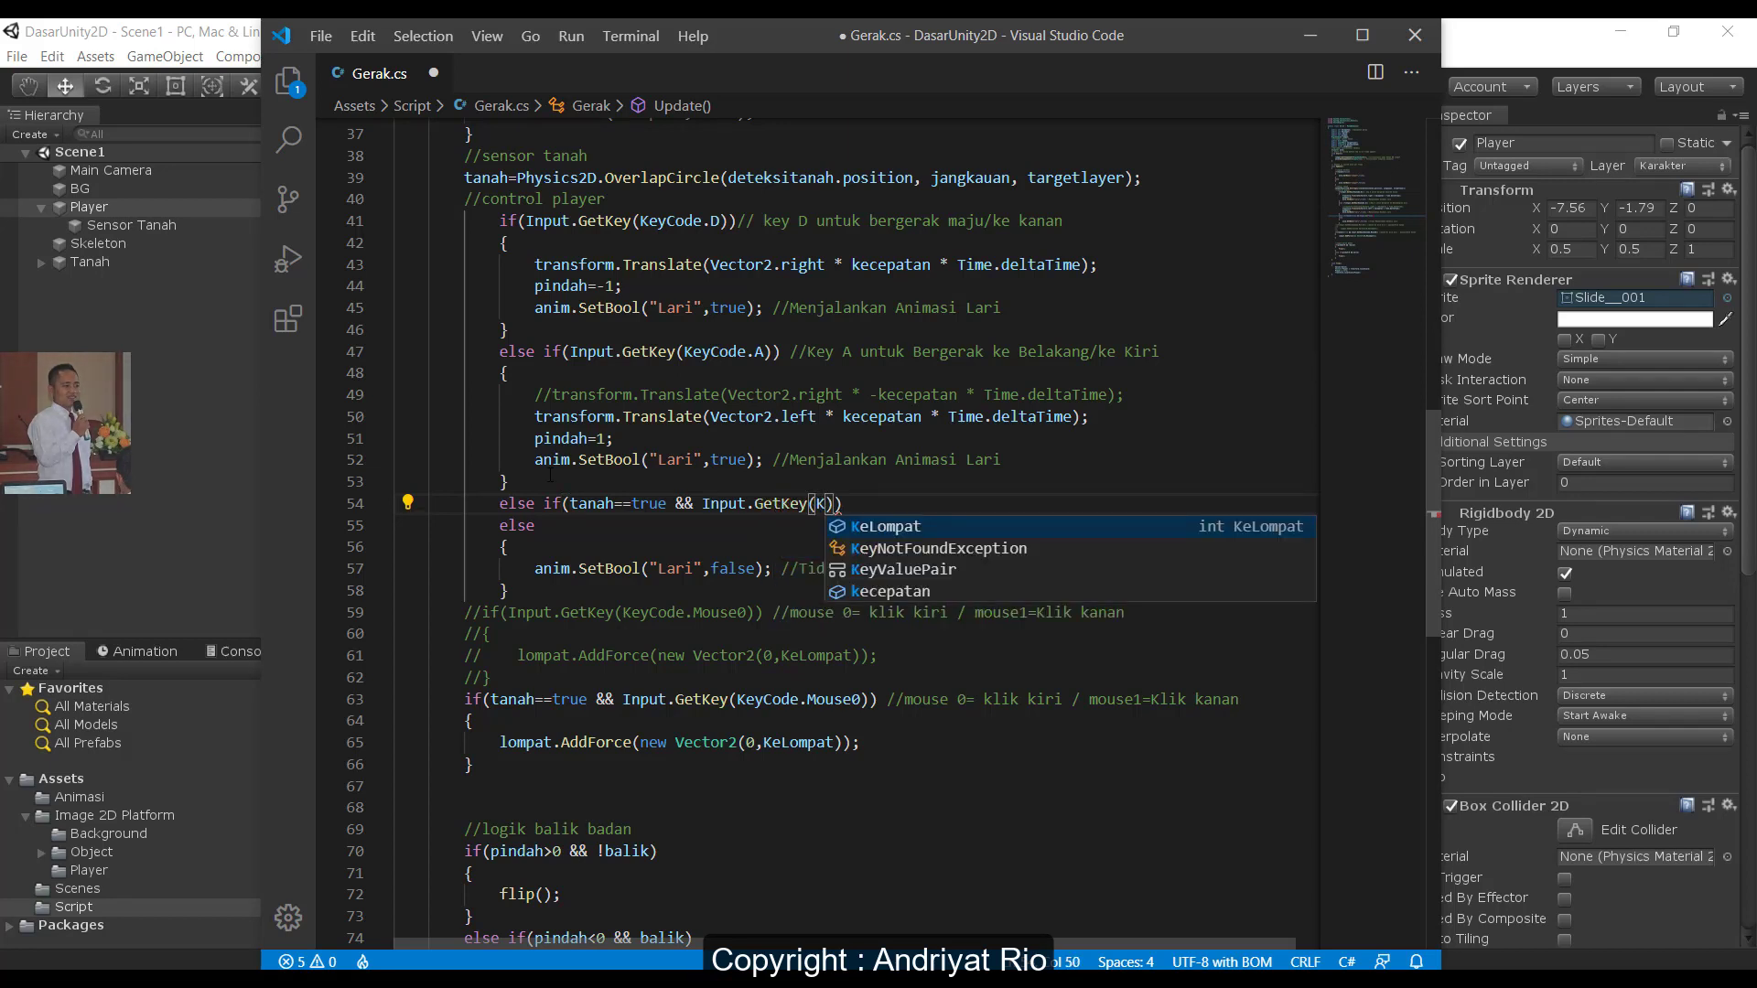
text(eyC)
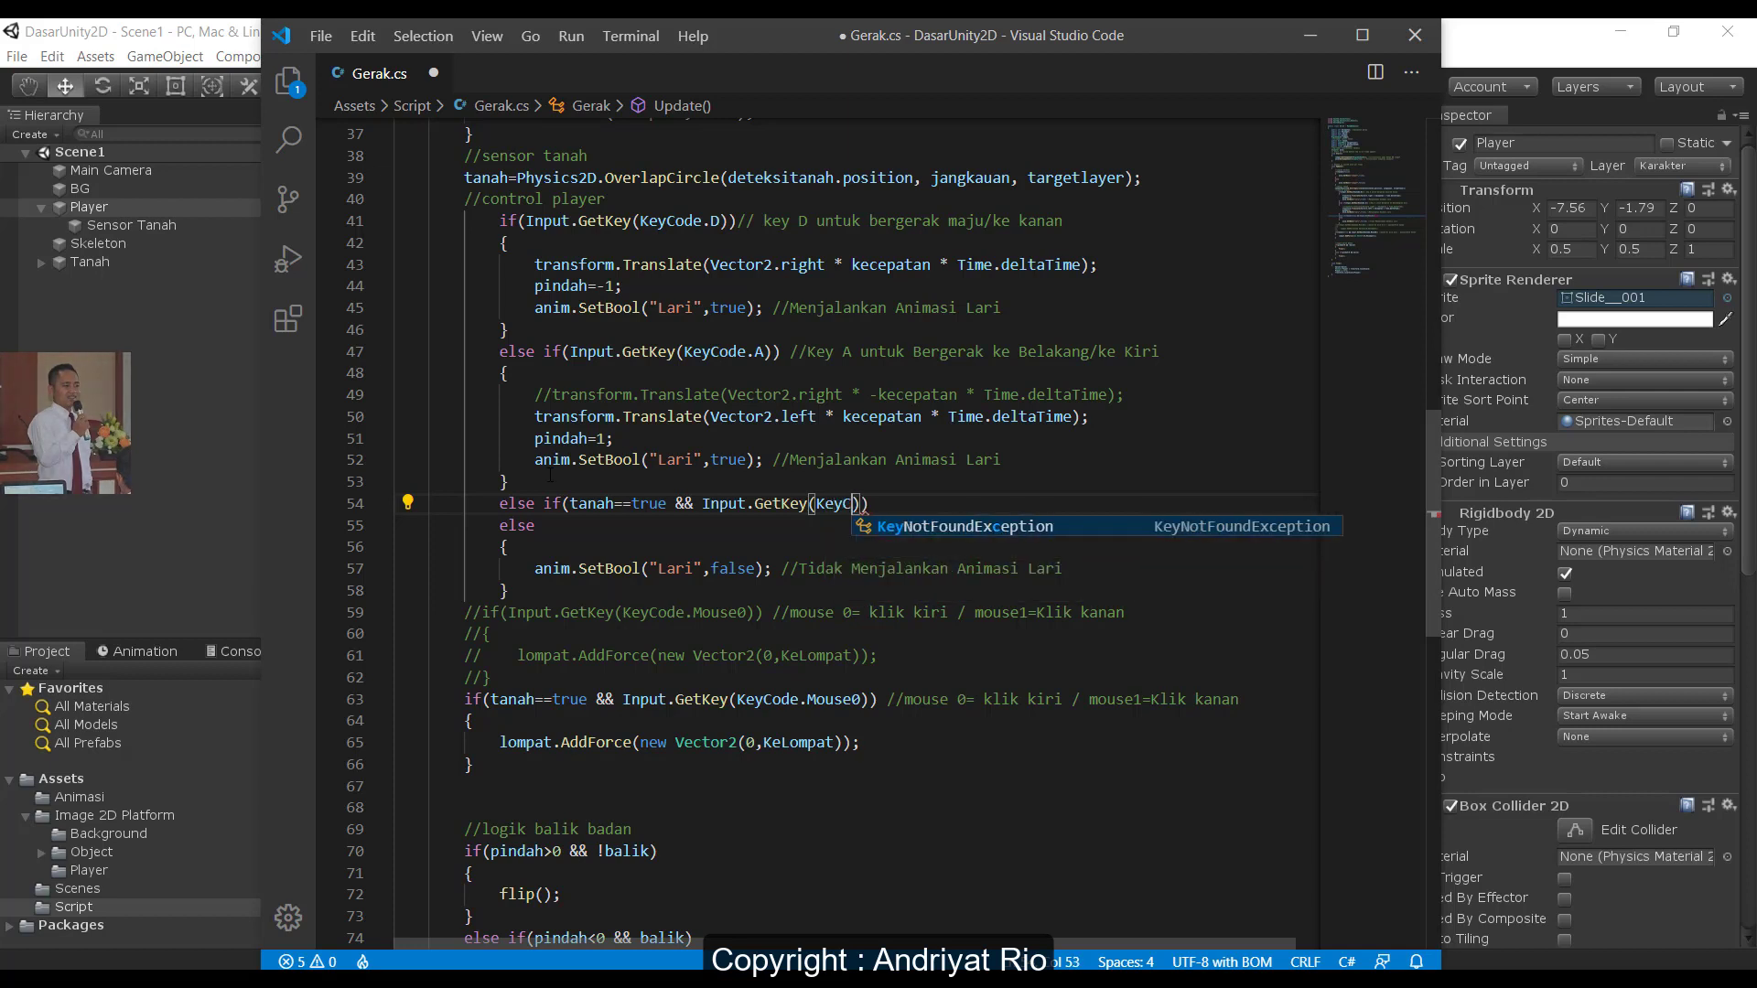
text(ode)
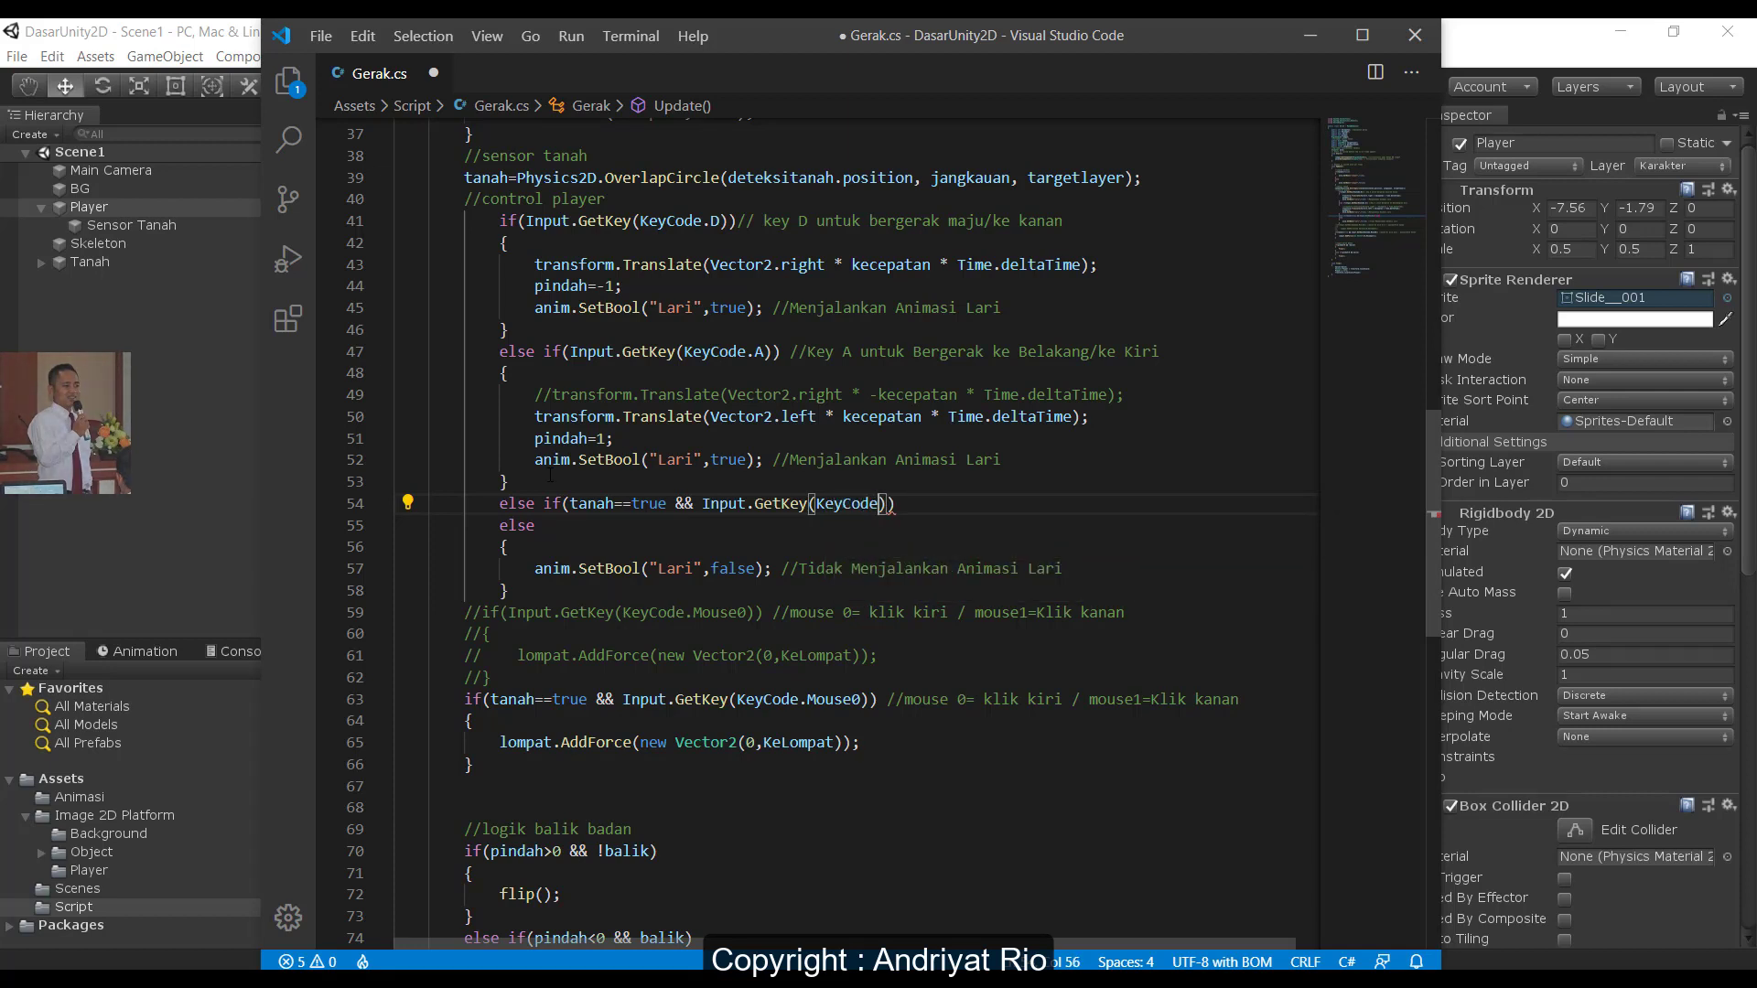
text(.Mo)
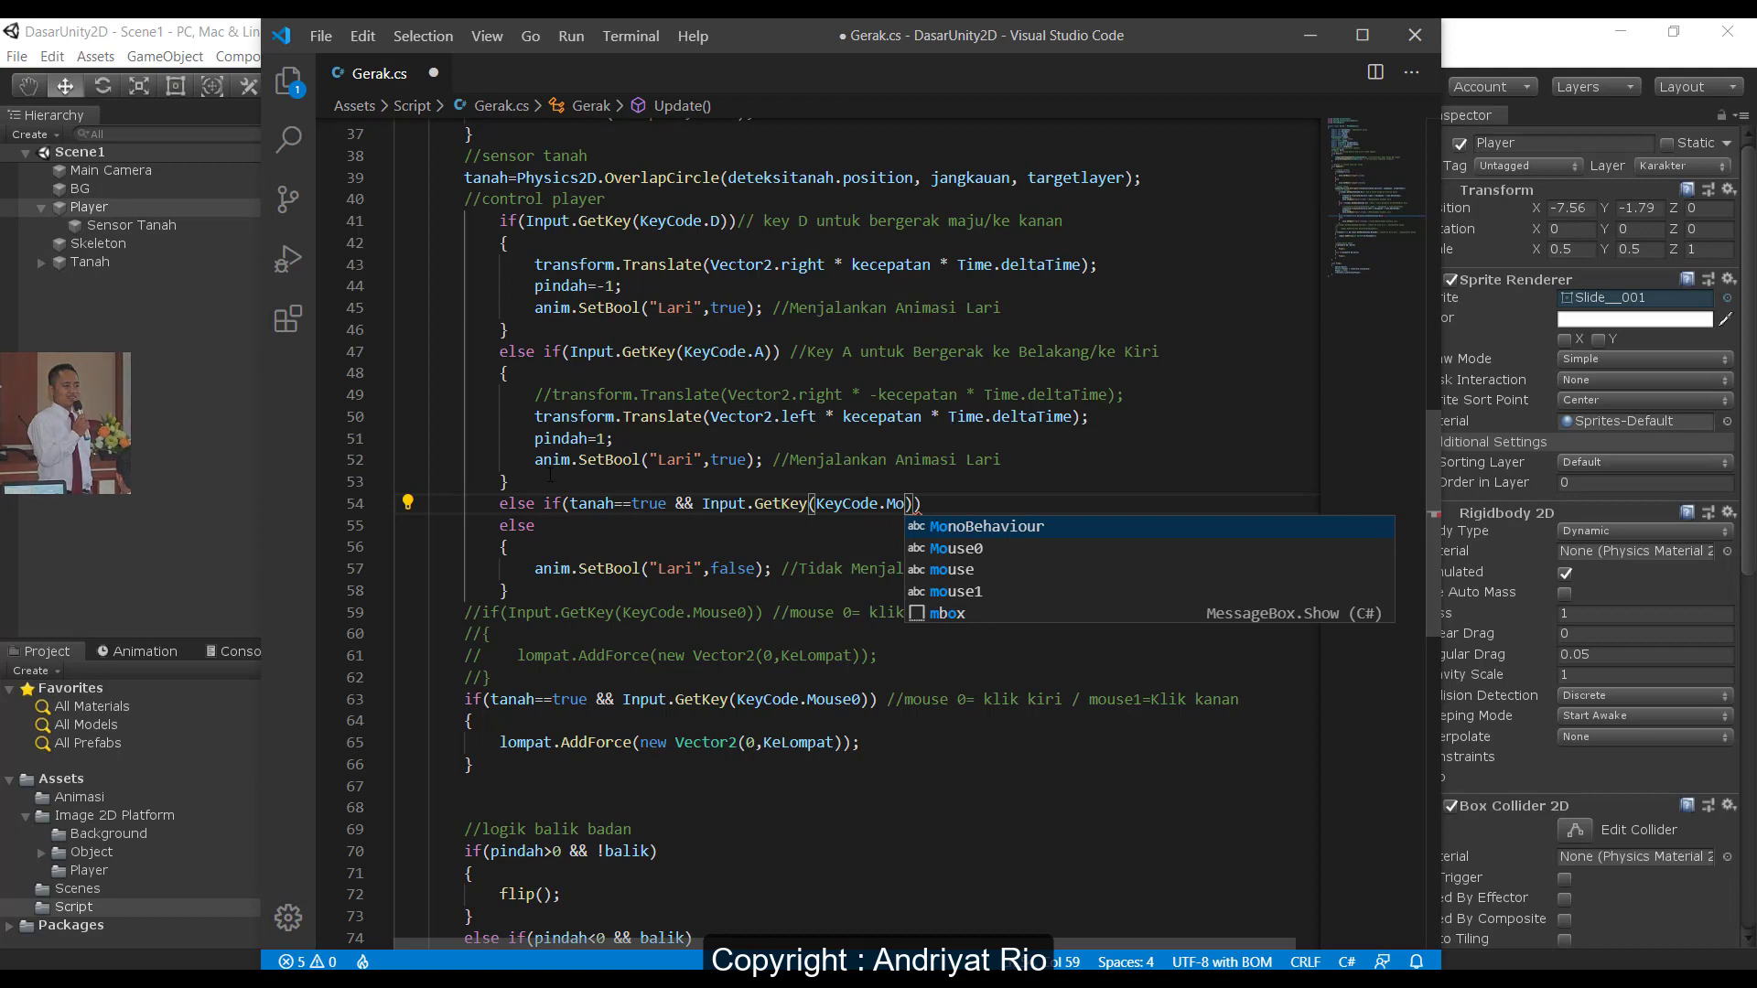
text(use1)
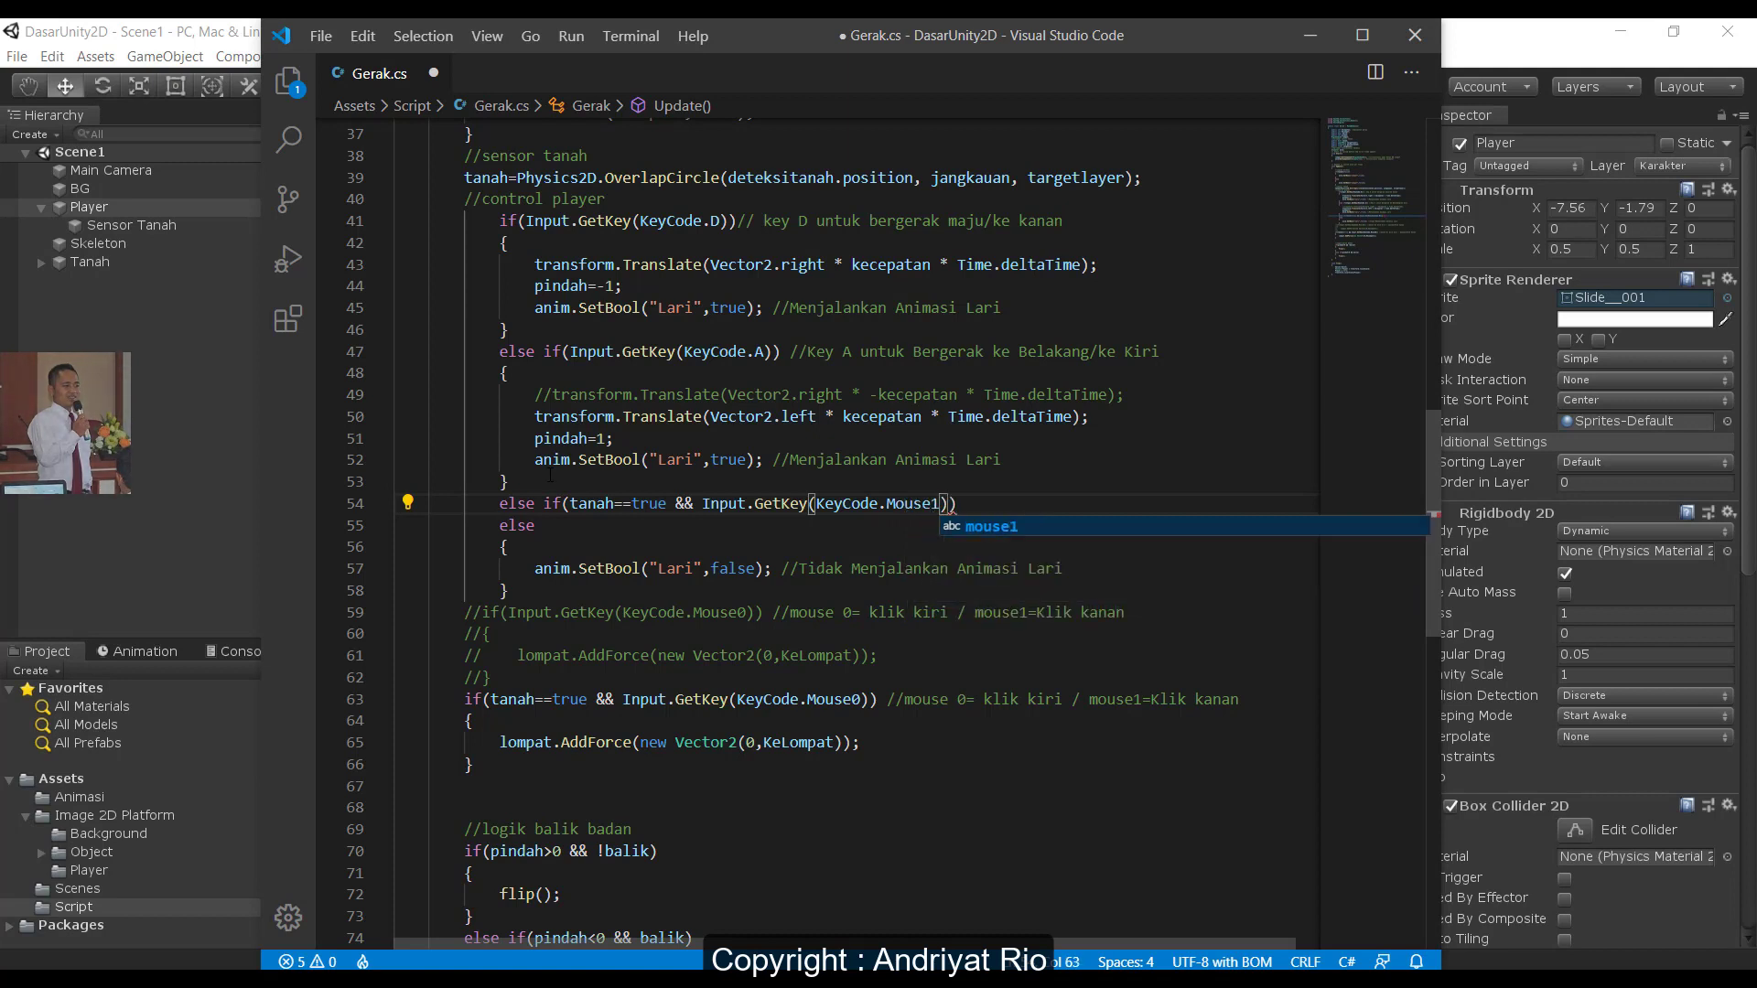
text()); )
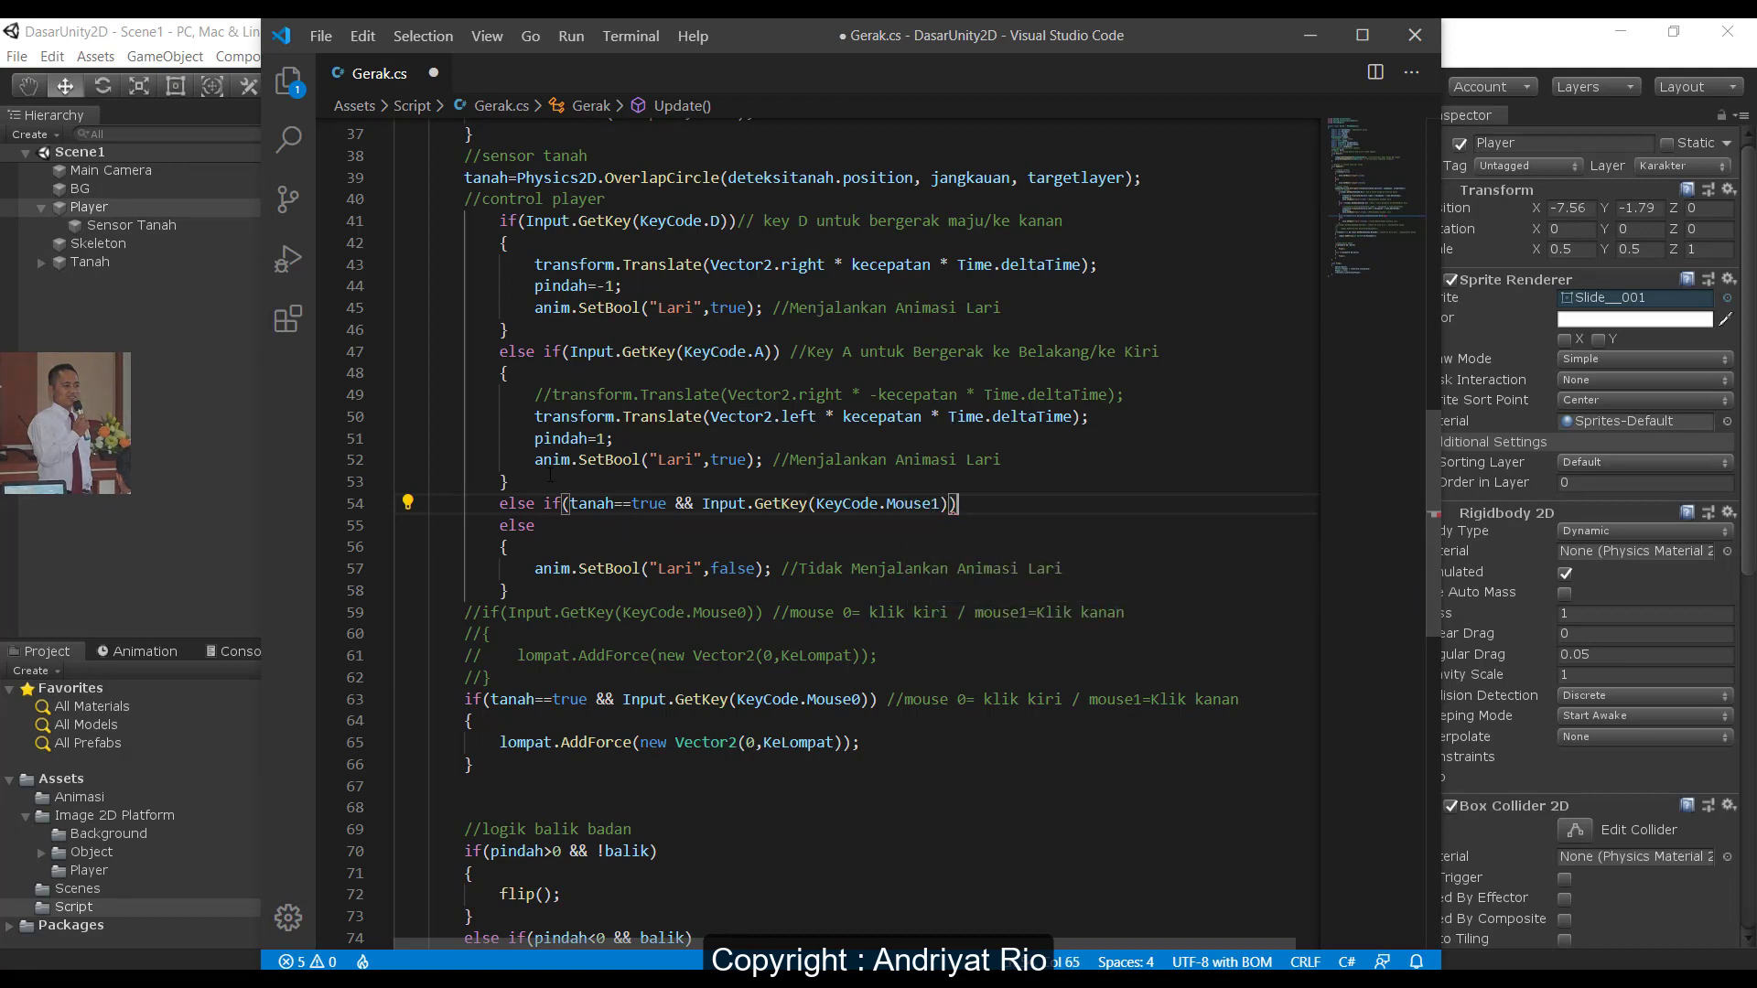
text(//Pergerakan Sliding)
key(Return)
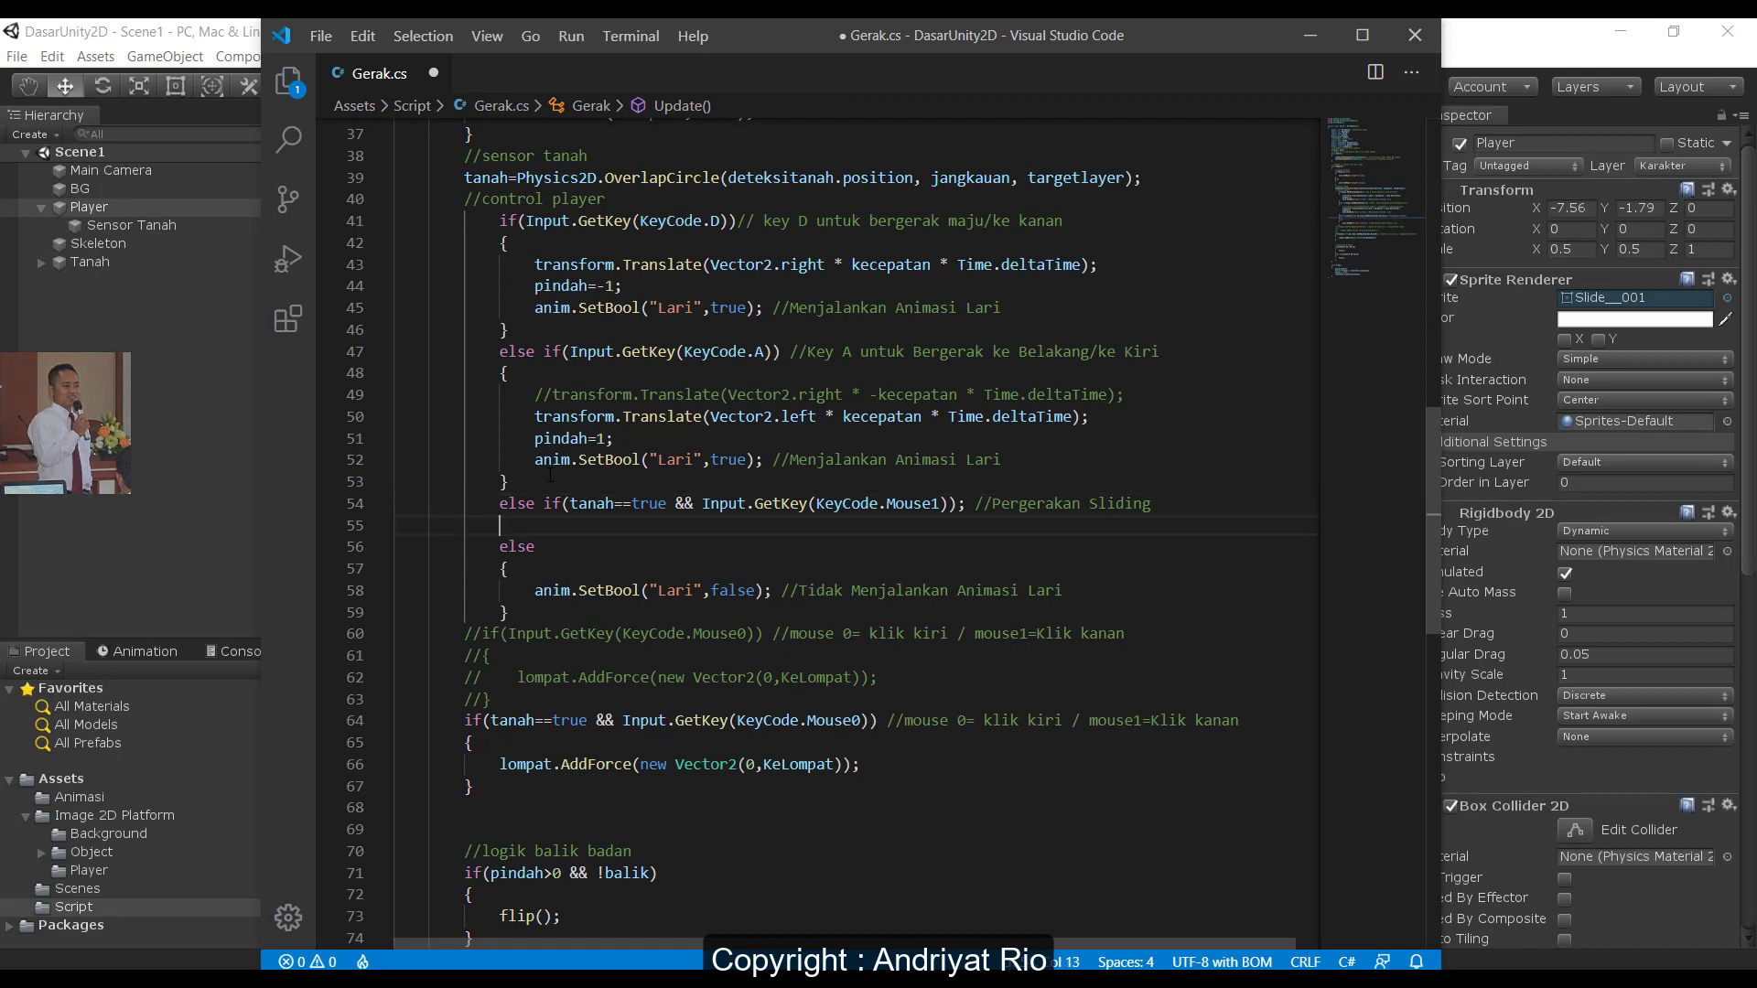
- Open a braced block under the Mouse1 else if line and begin a transform.Translate() call with the argument Vector2.right
text({)
key(Return)
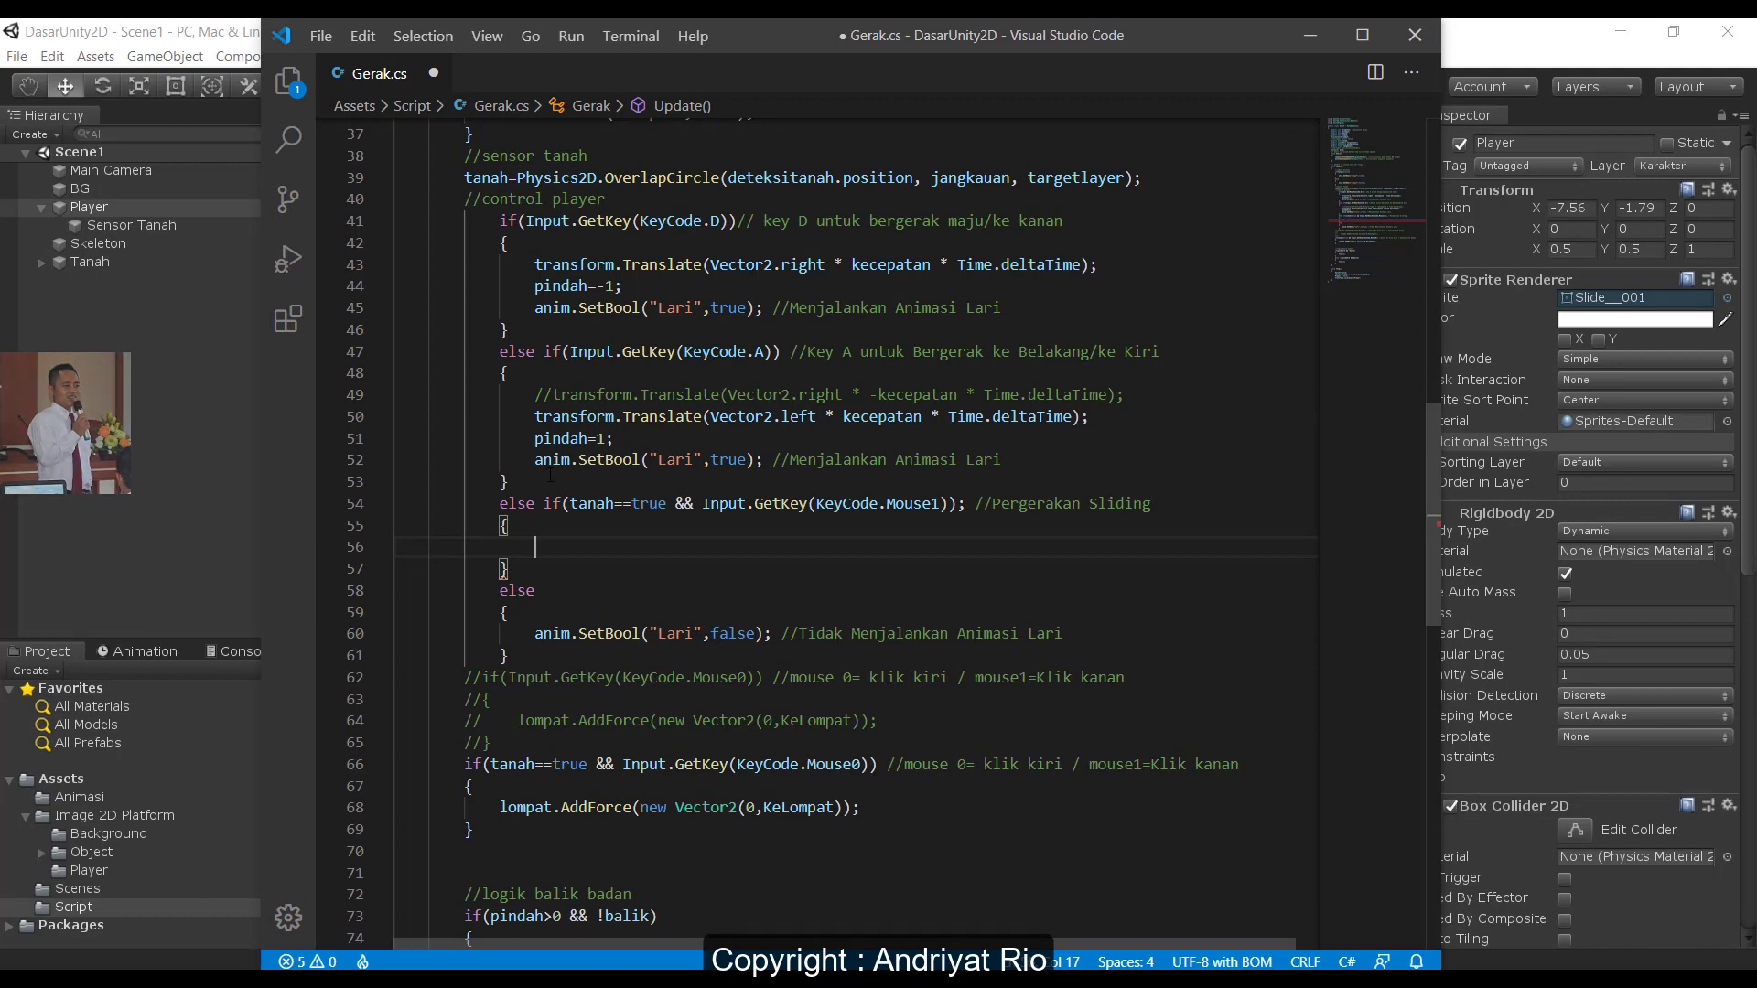
text(tra)
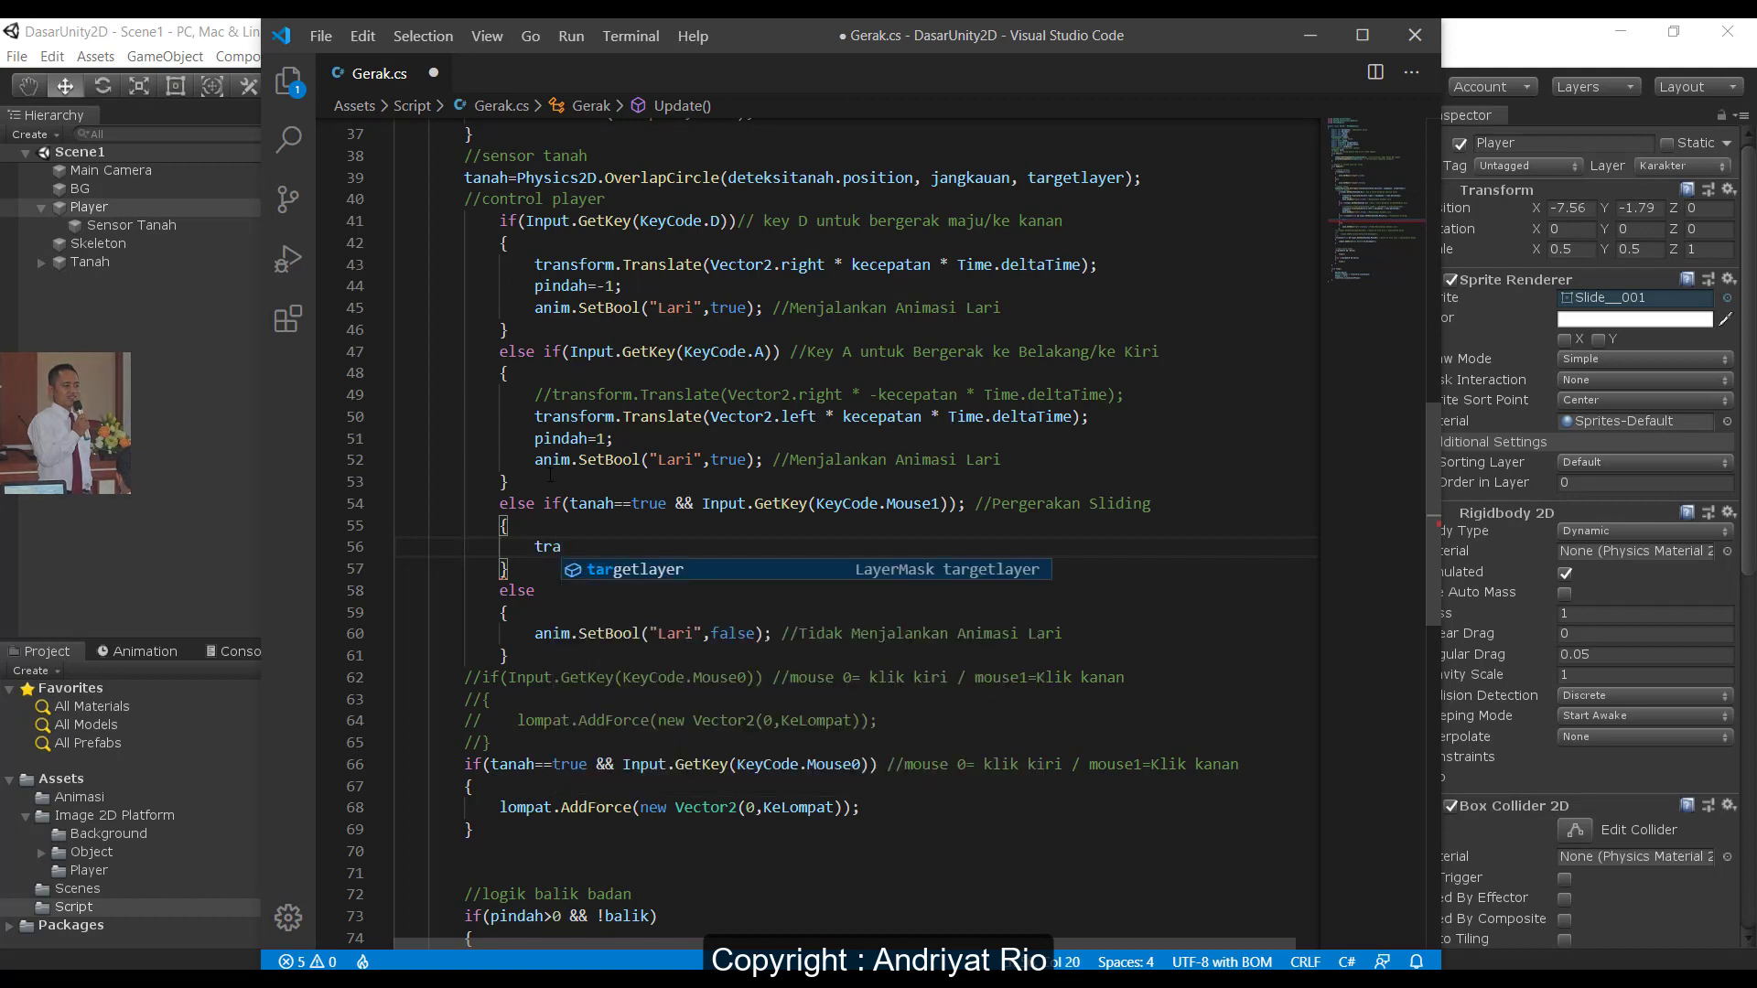
text(nsform)
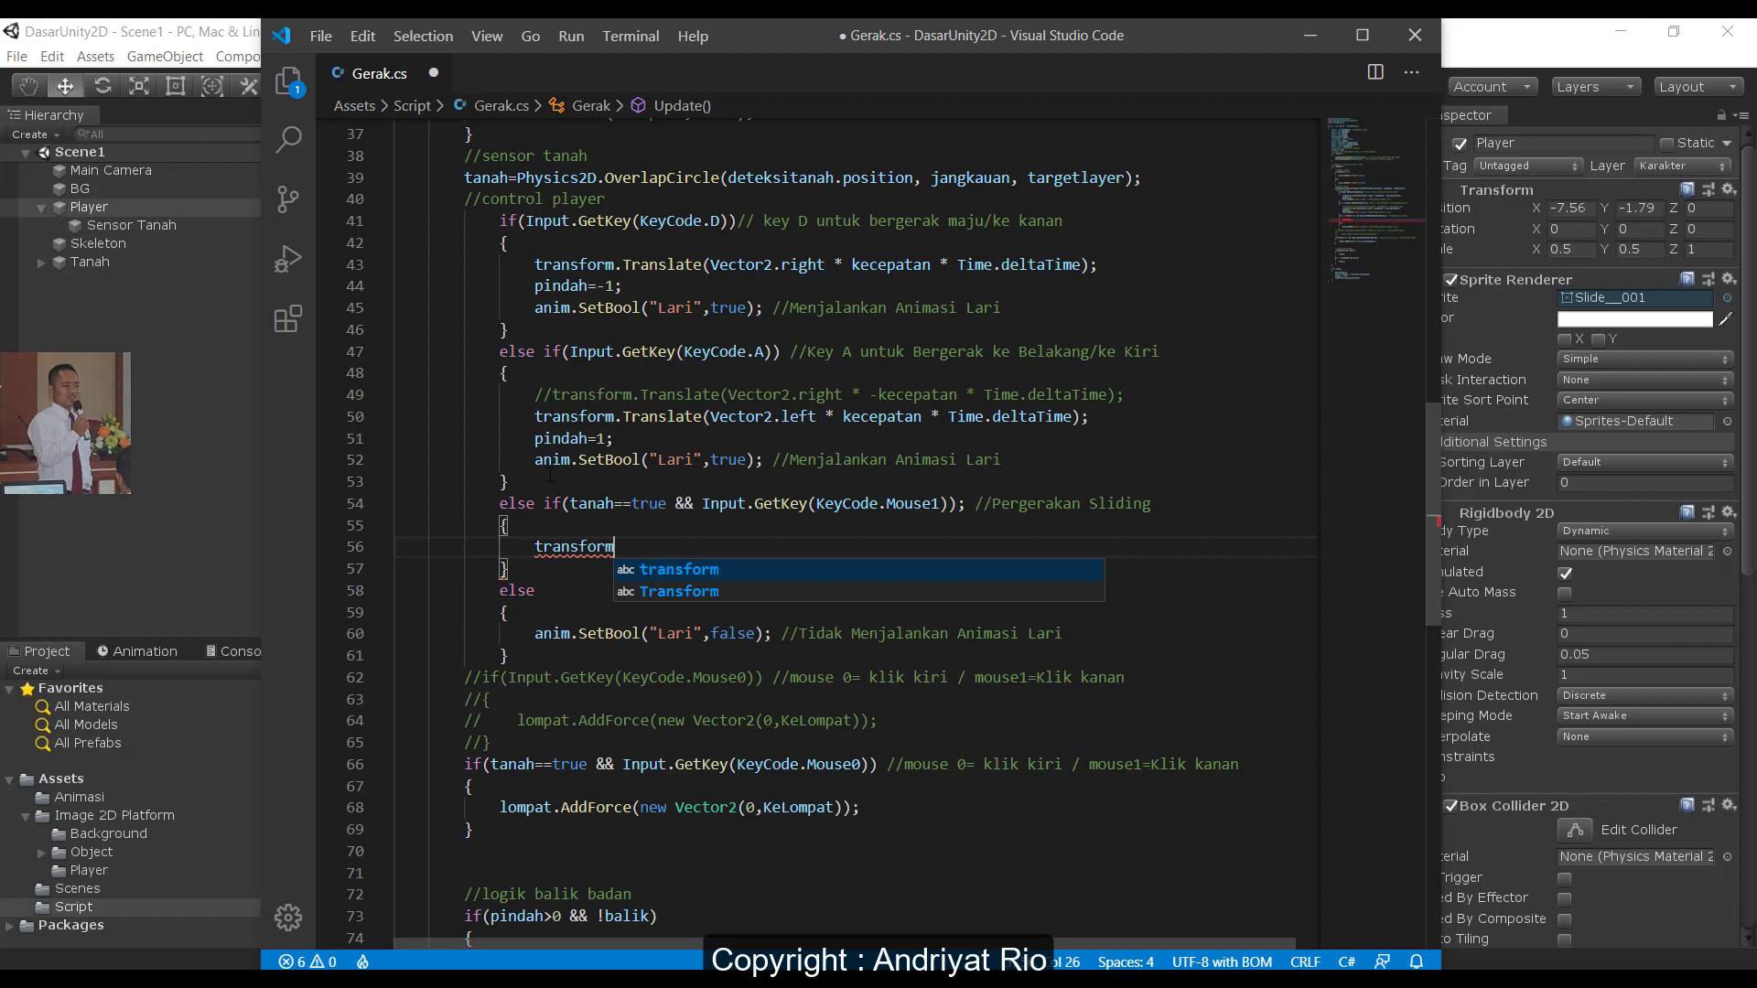
text(.Tra)
key(Return)
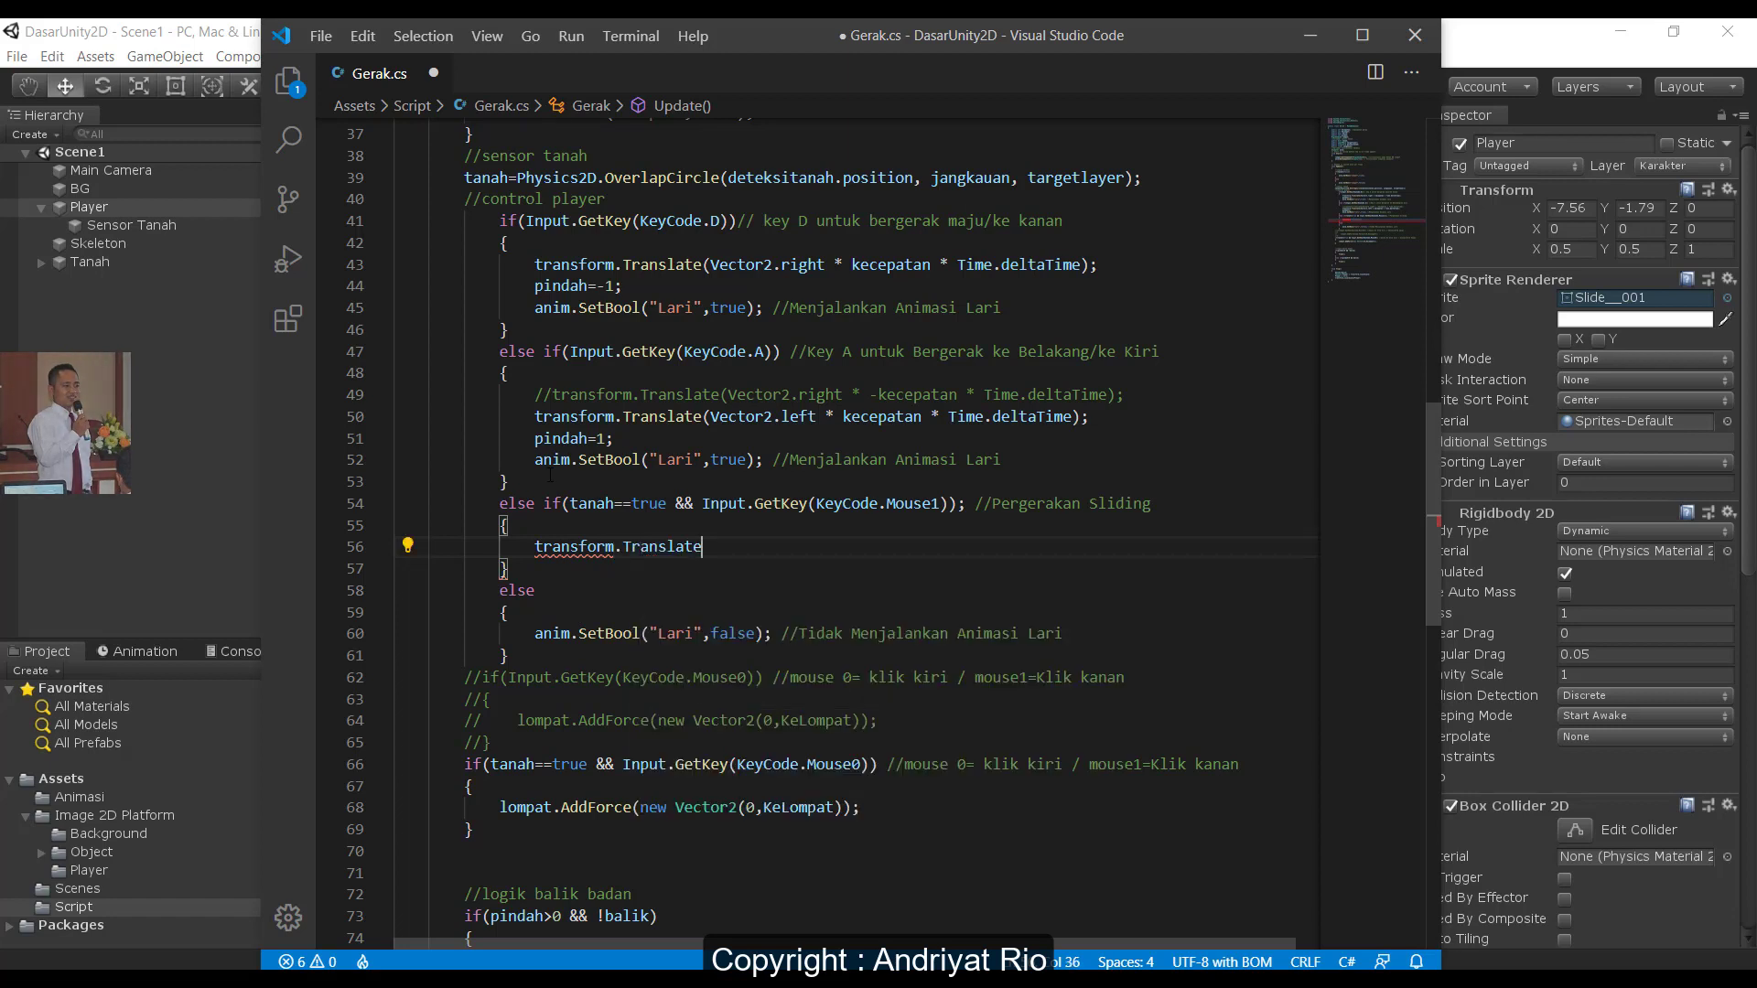
text((Vector2)
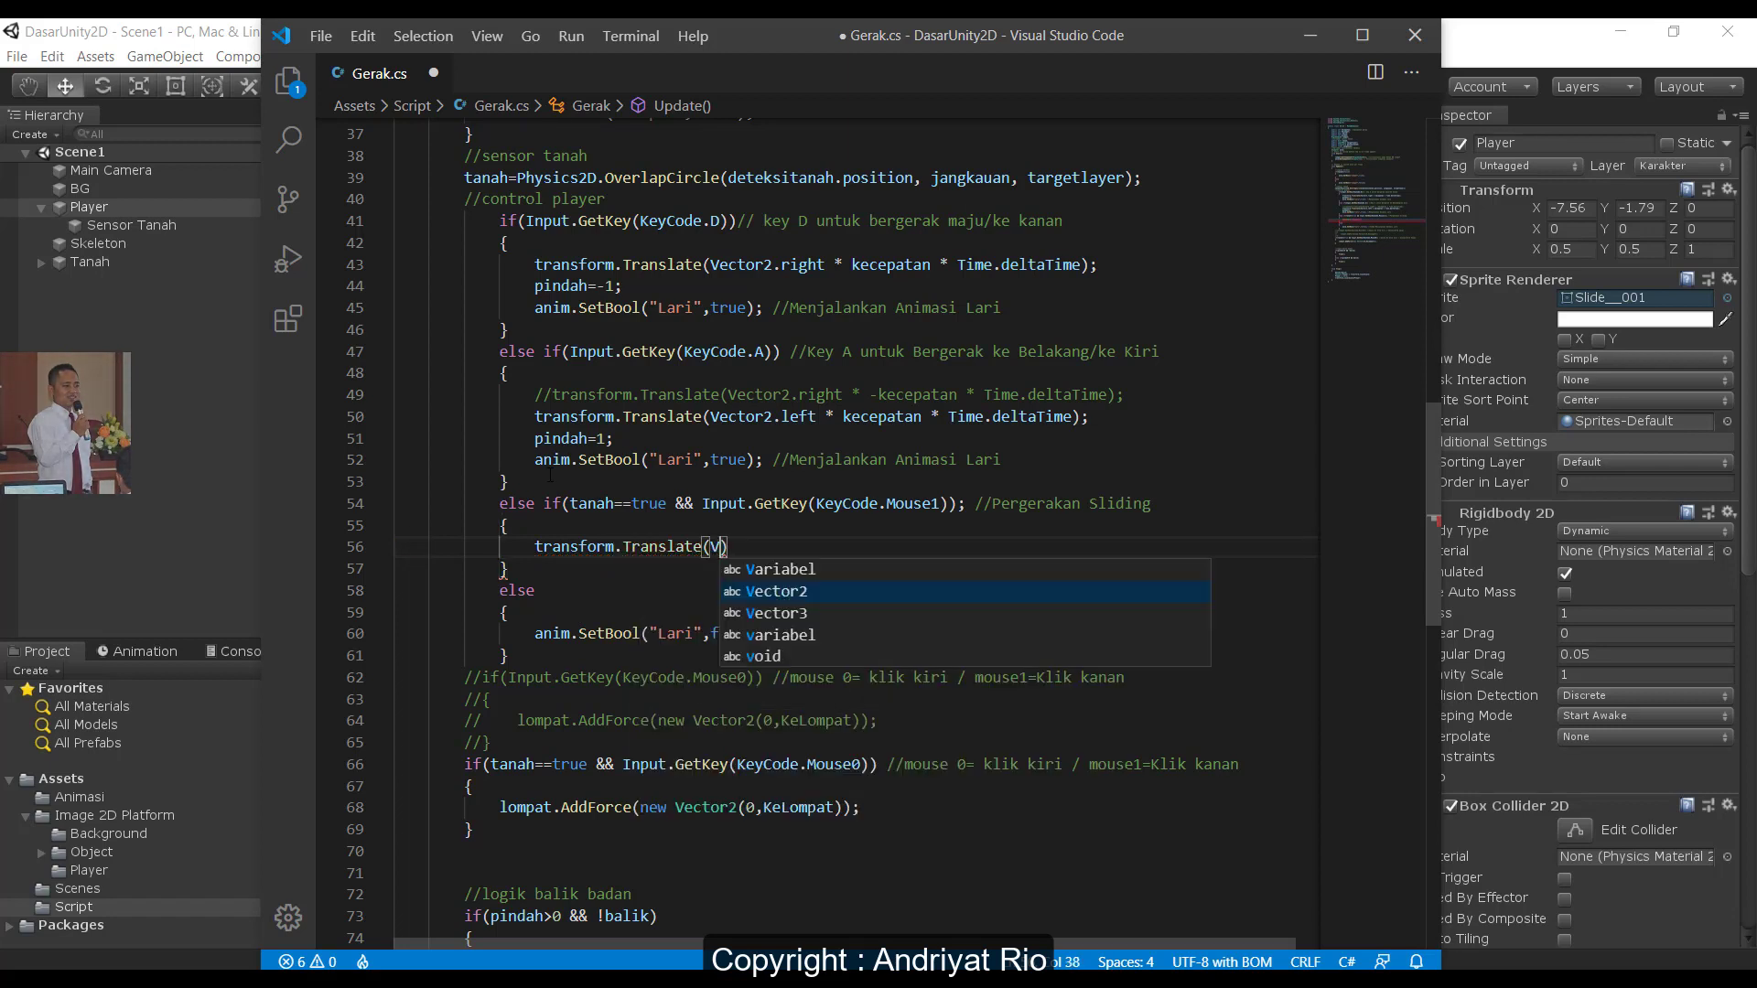
text(.r)
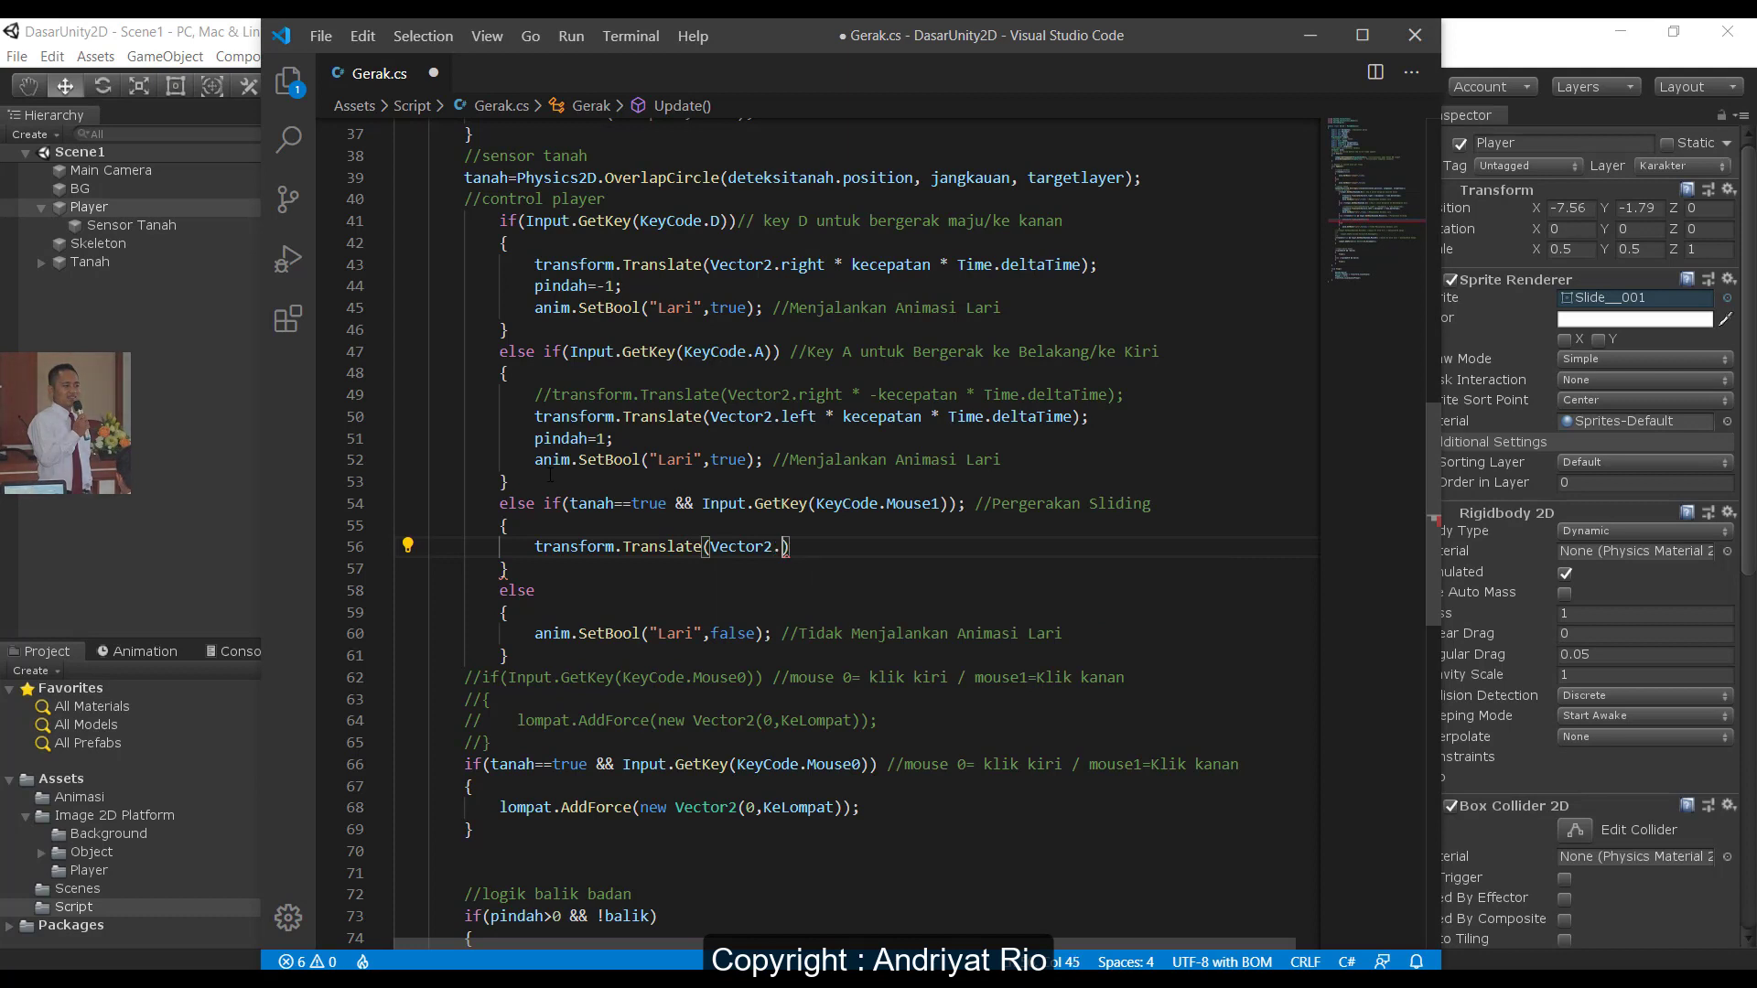
key(Return)
- Complete the Translate argument with * kecepatan * Time.deltaTime and end the statement with a semicolon
text(* kecepatan *t)
key(BackSpace)
text(Tim)
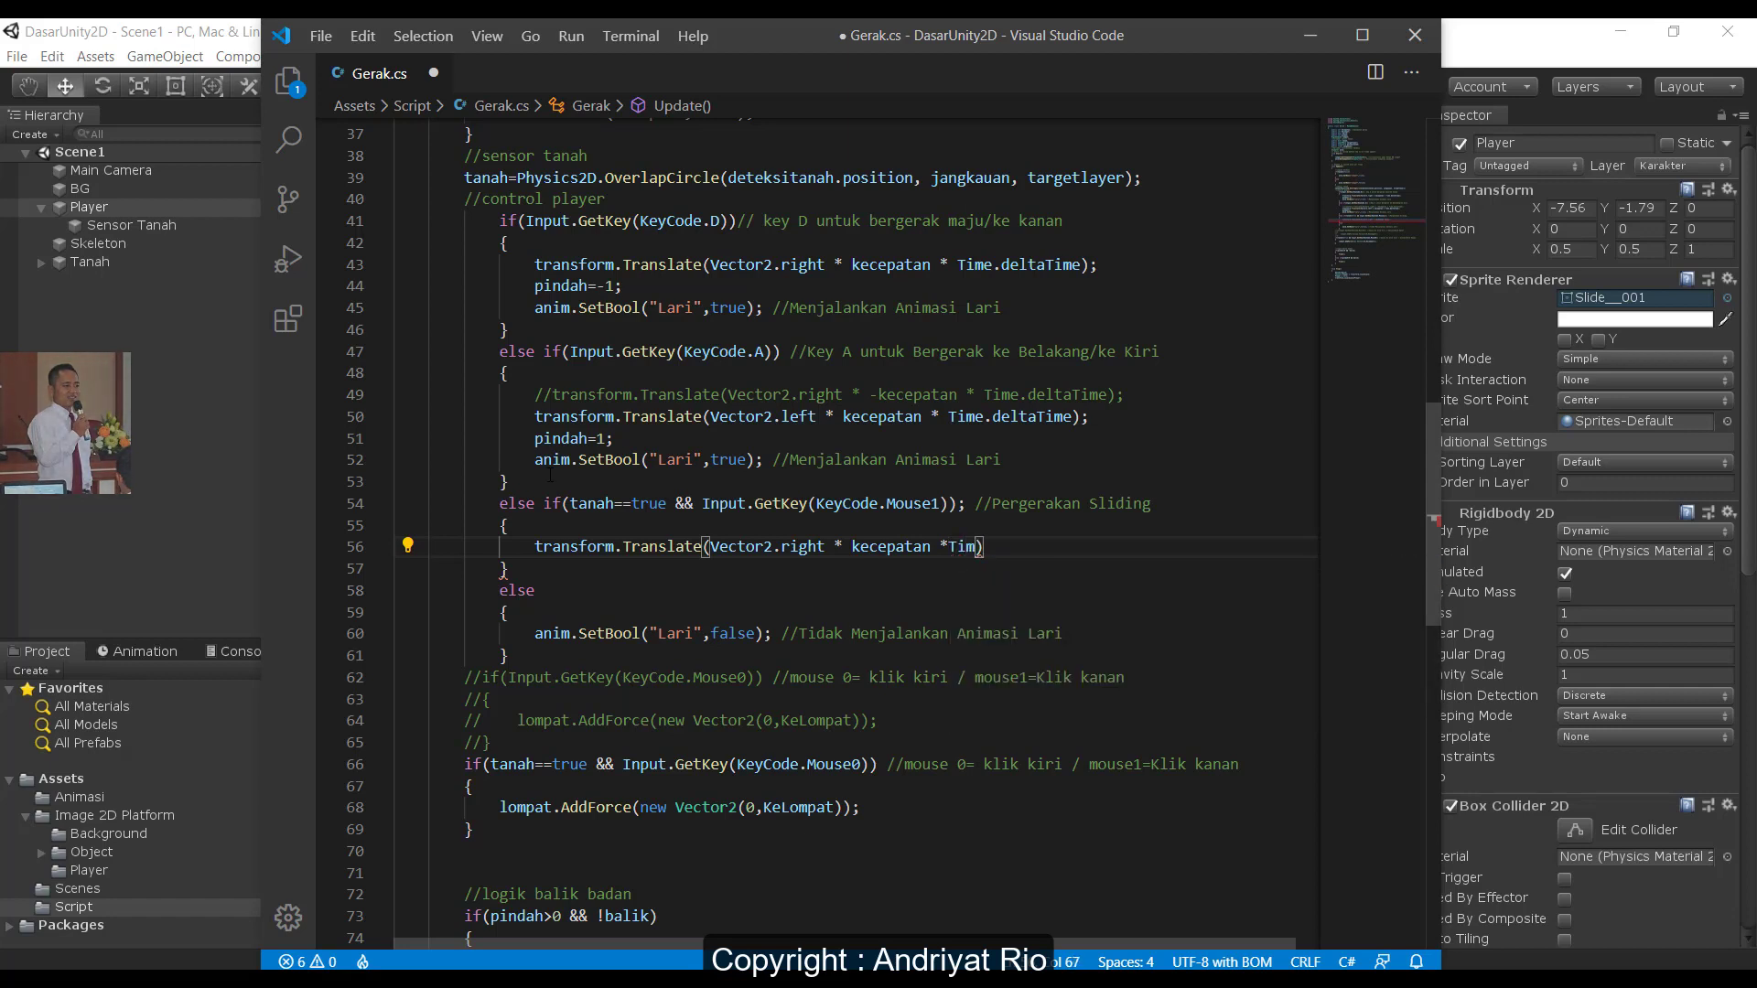
key(BackSpace)
key(BackSpace)
key(BackSpace)
text(T)
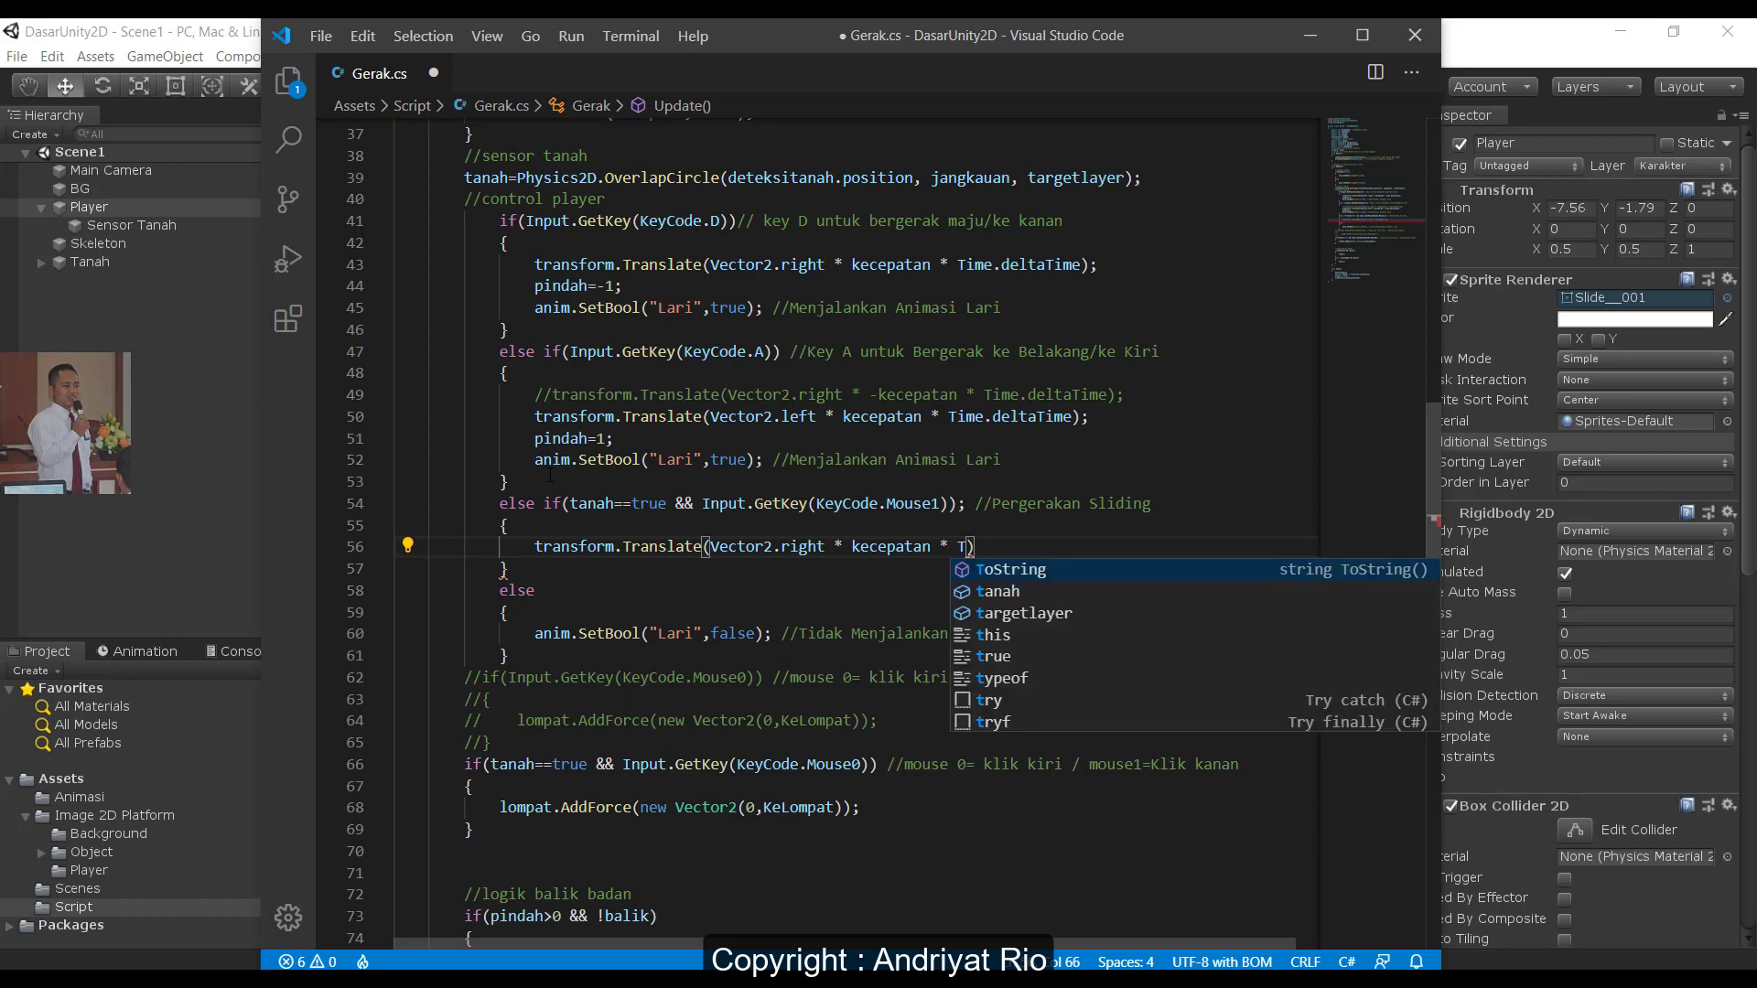
text(im)
text(e.D)
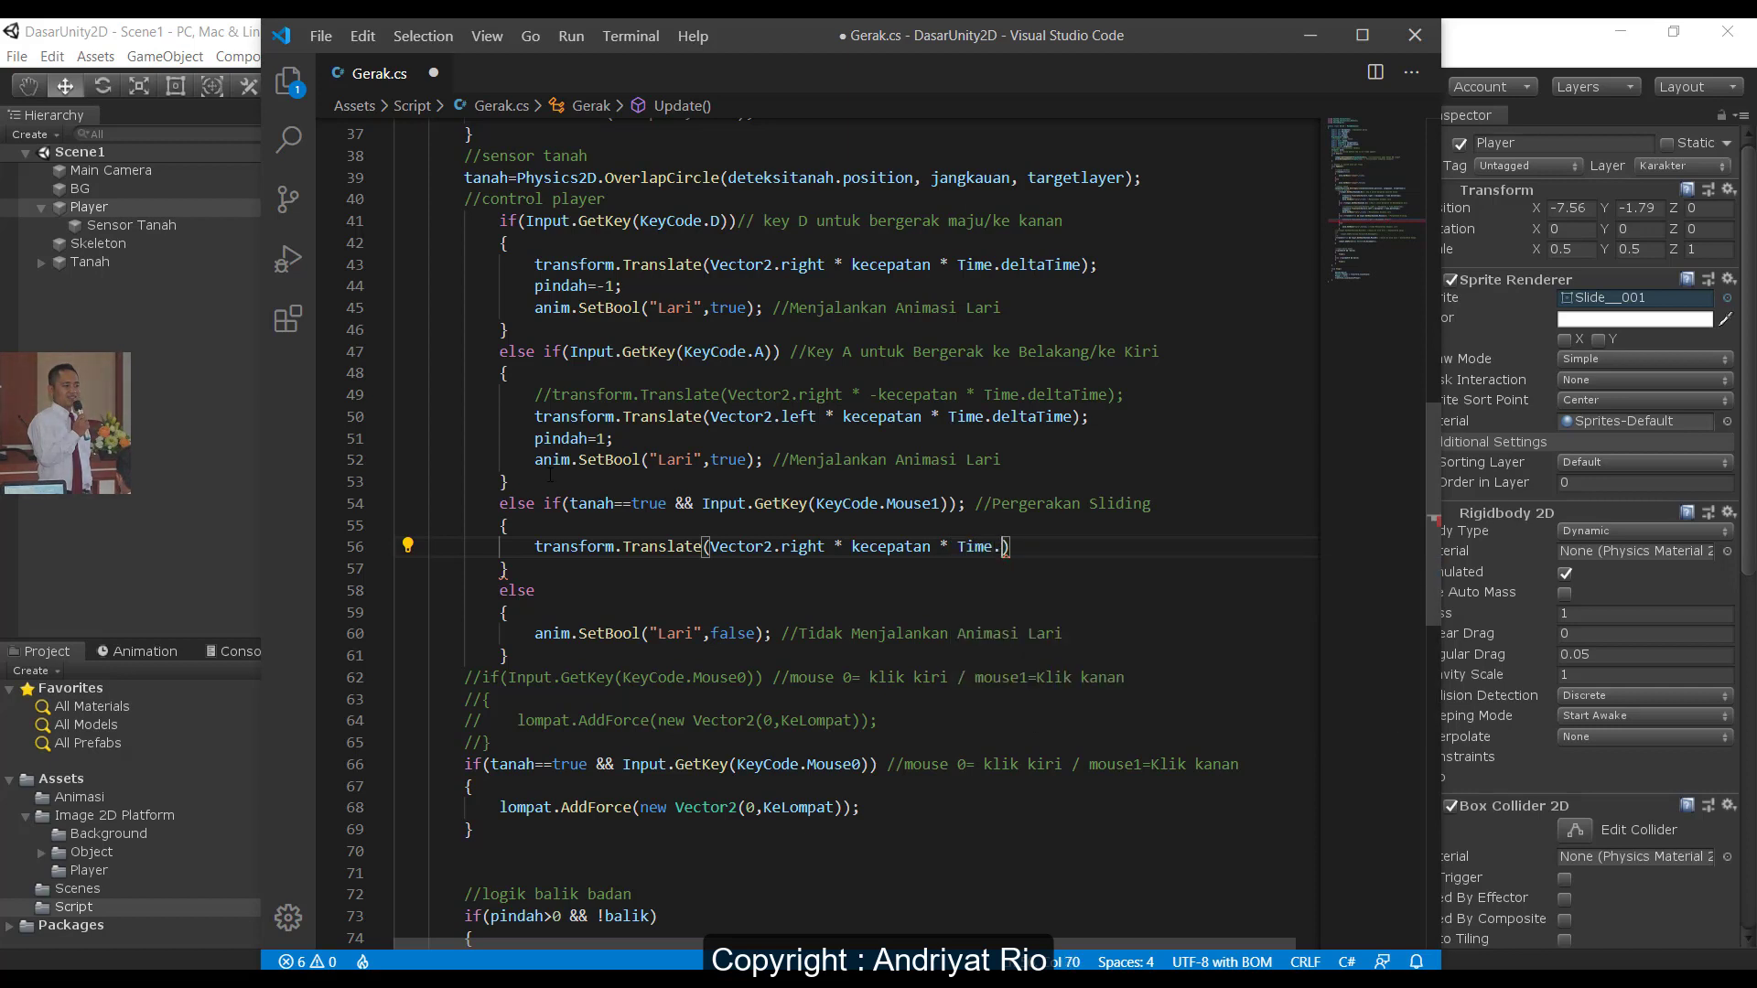
key(Tab)
text();)
- Begin an anim.SetBool() call with an empty string argument on a new line below the Translate statement
key(Return)
text(anim)
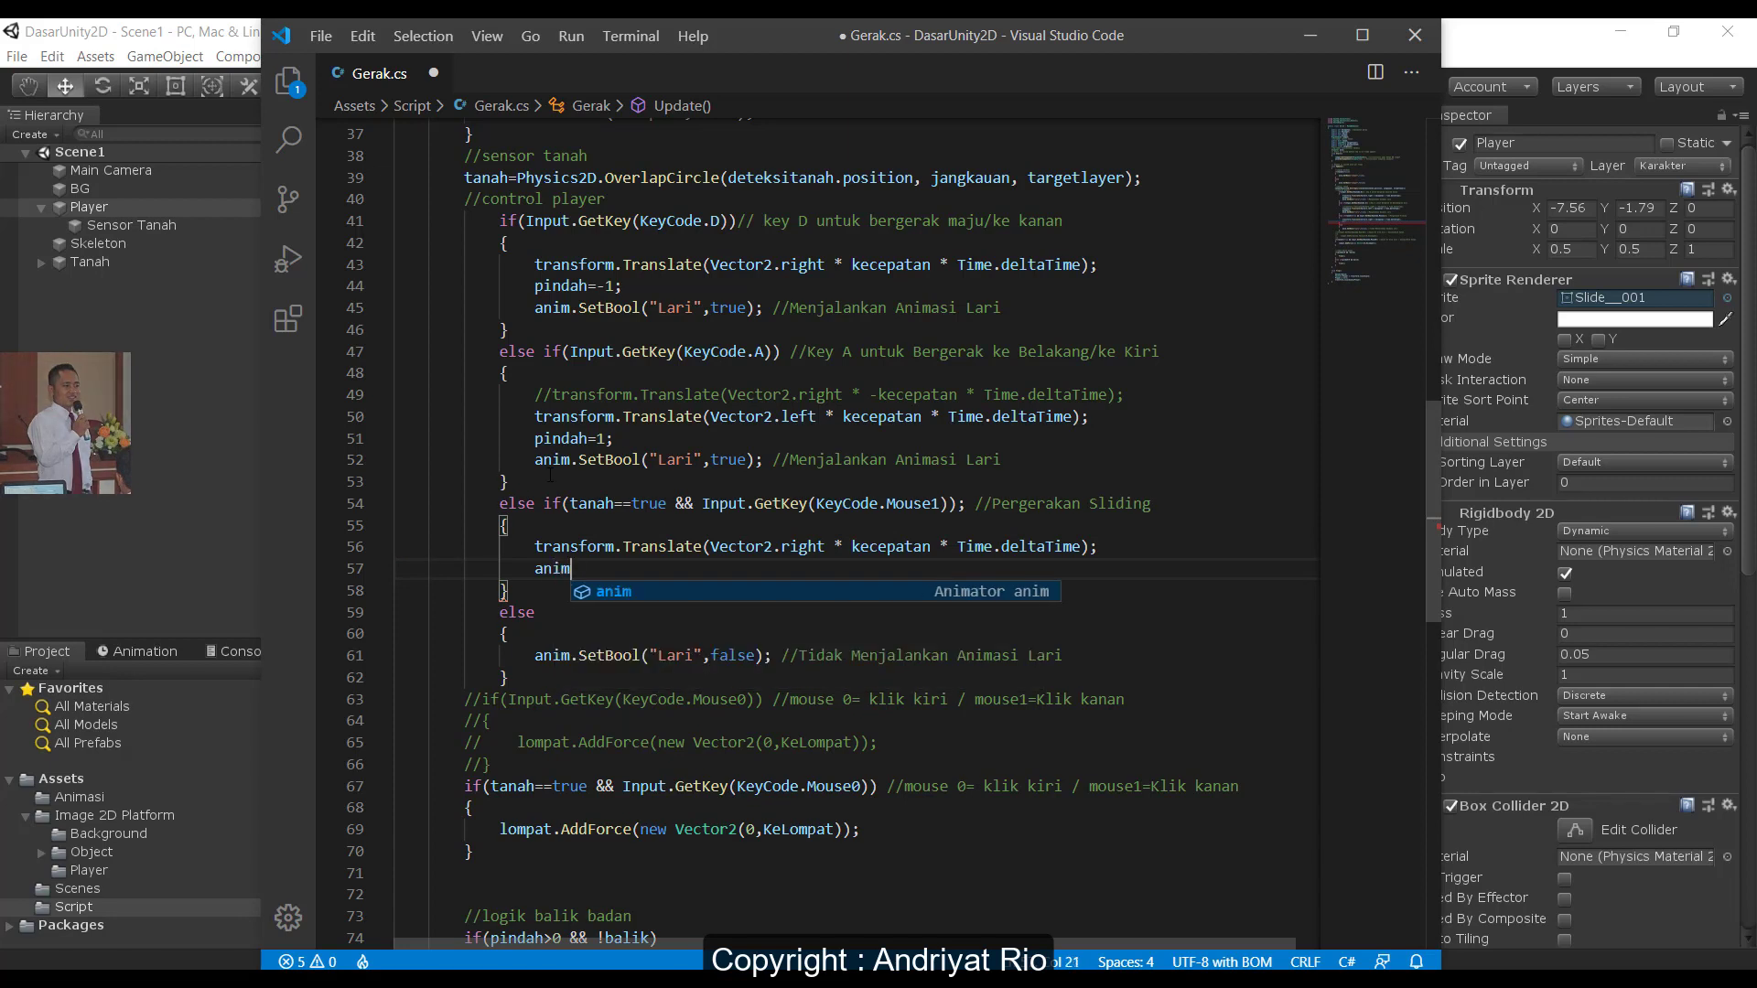
text(.)
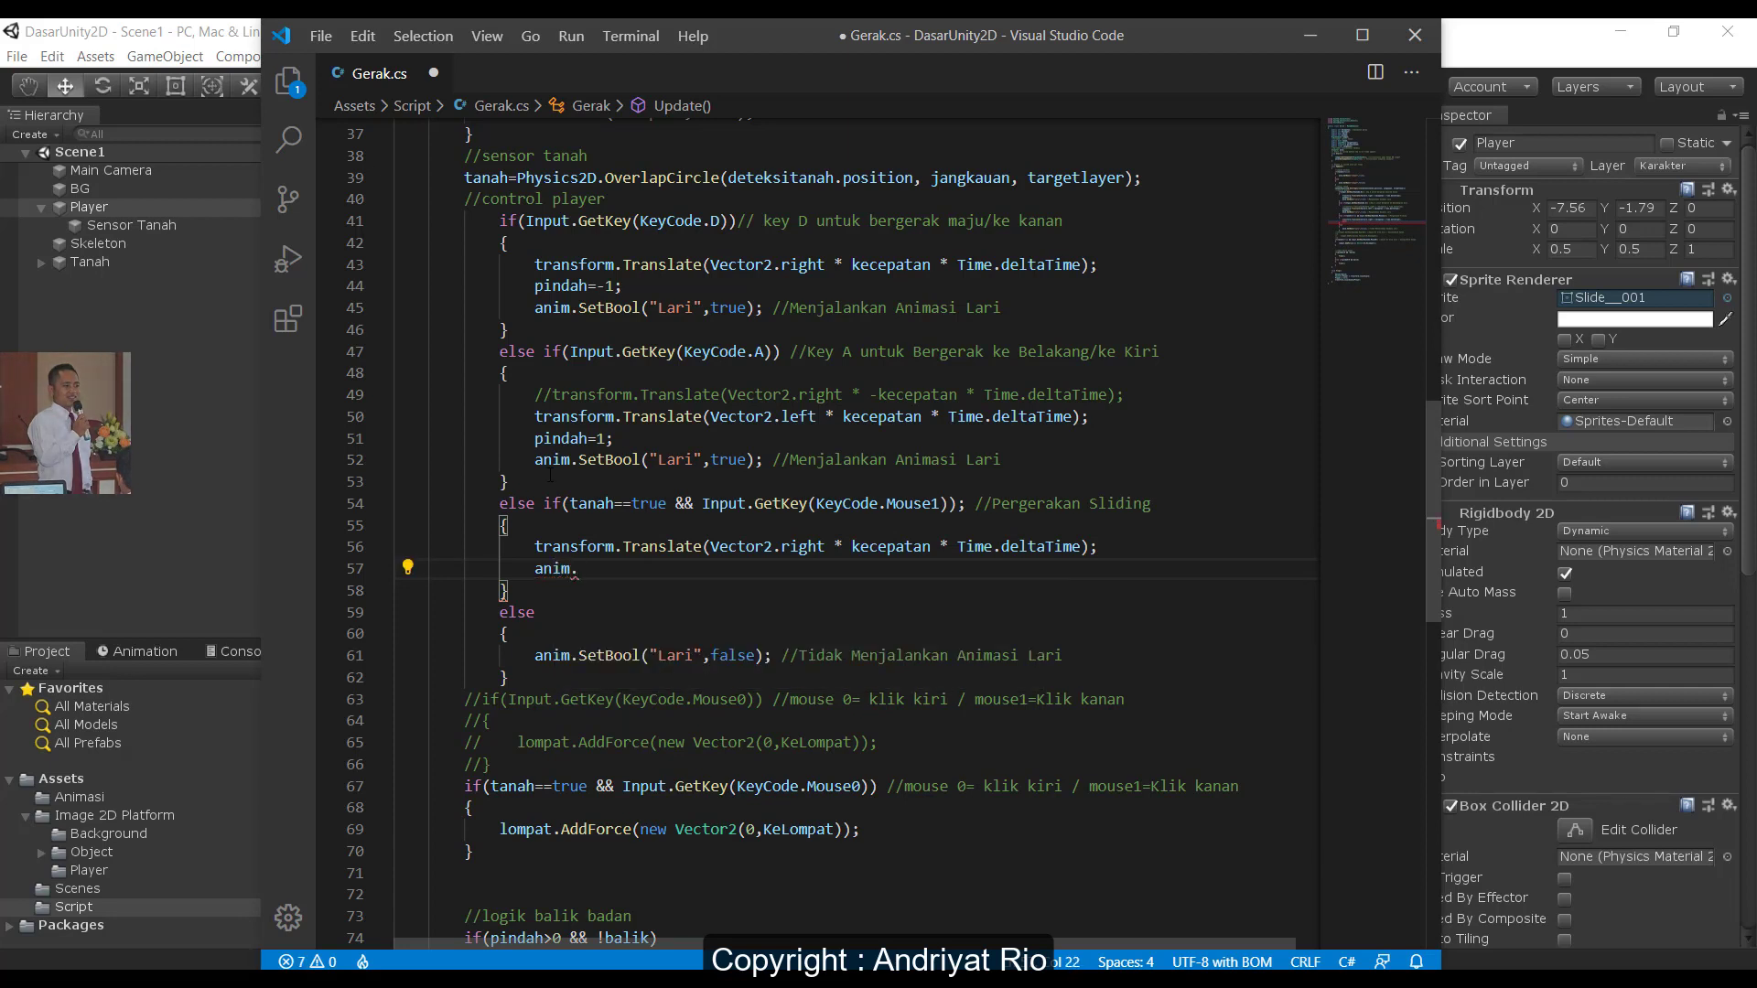
text(Set)
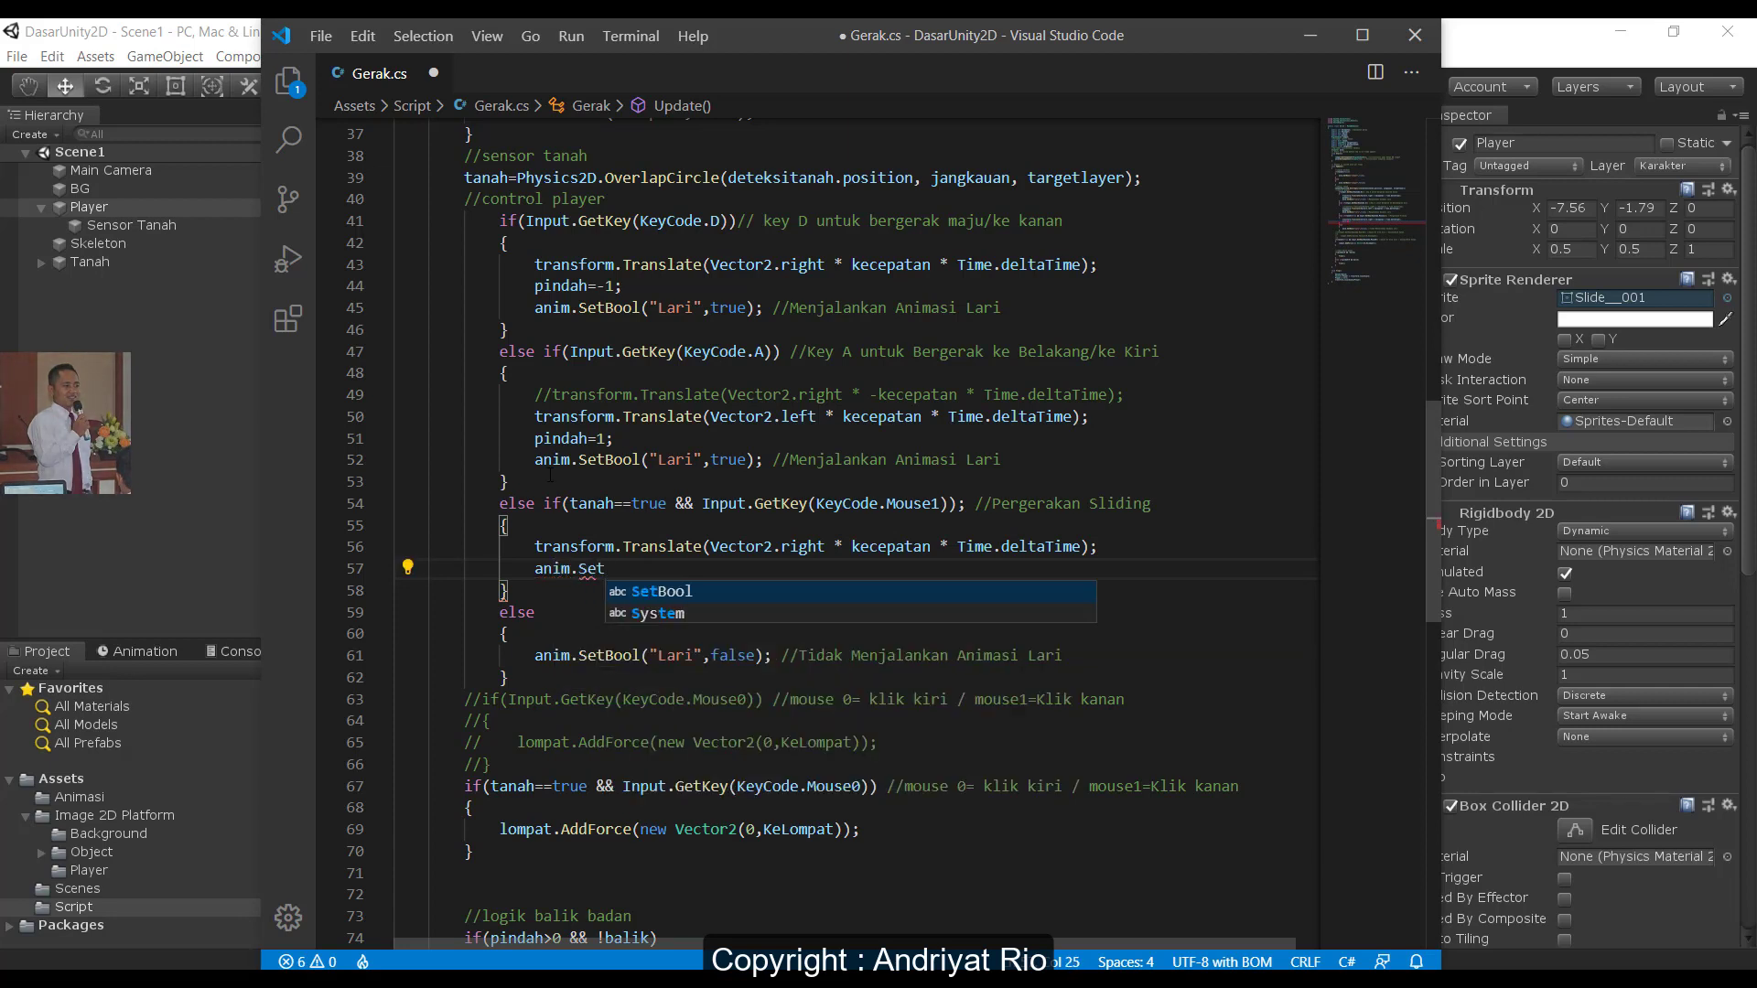
key(Tab)
text(()
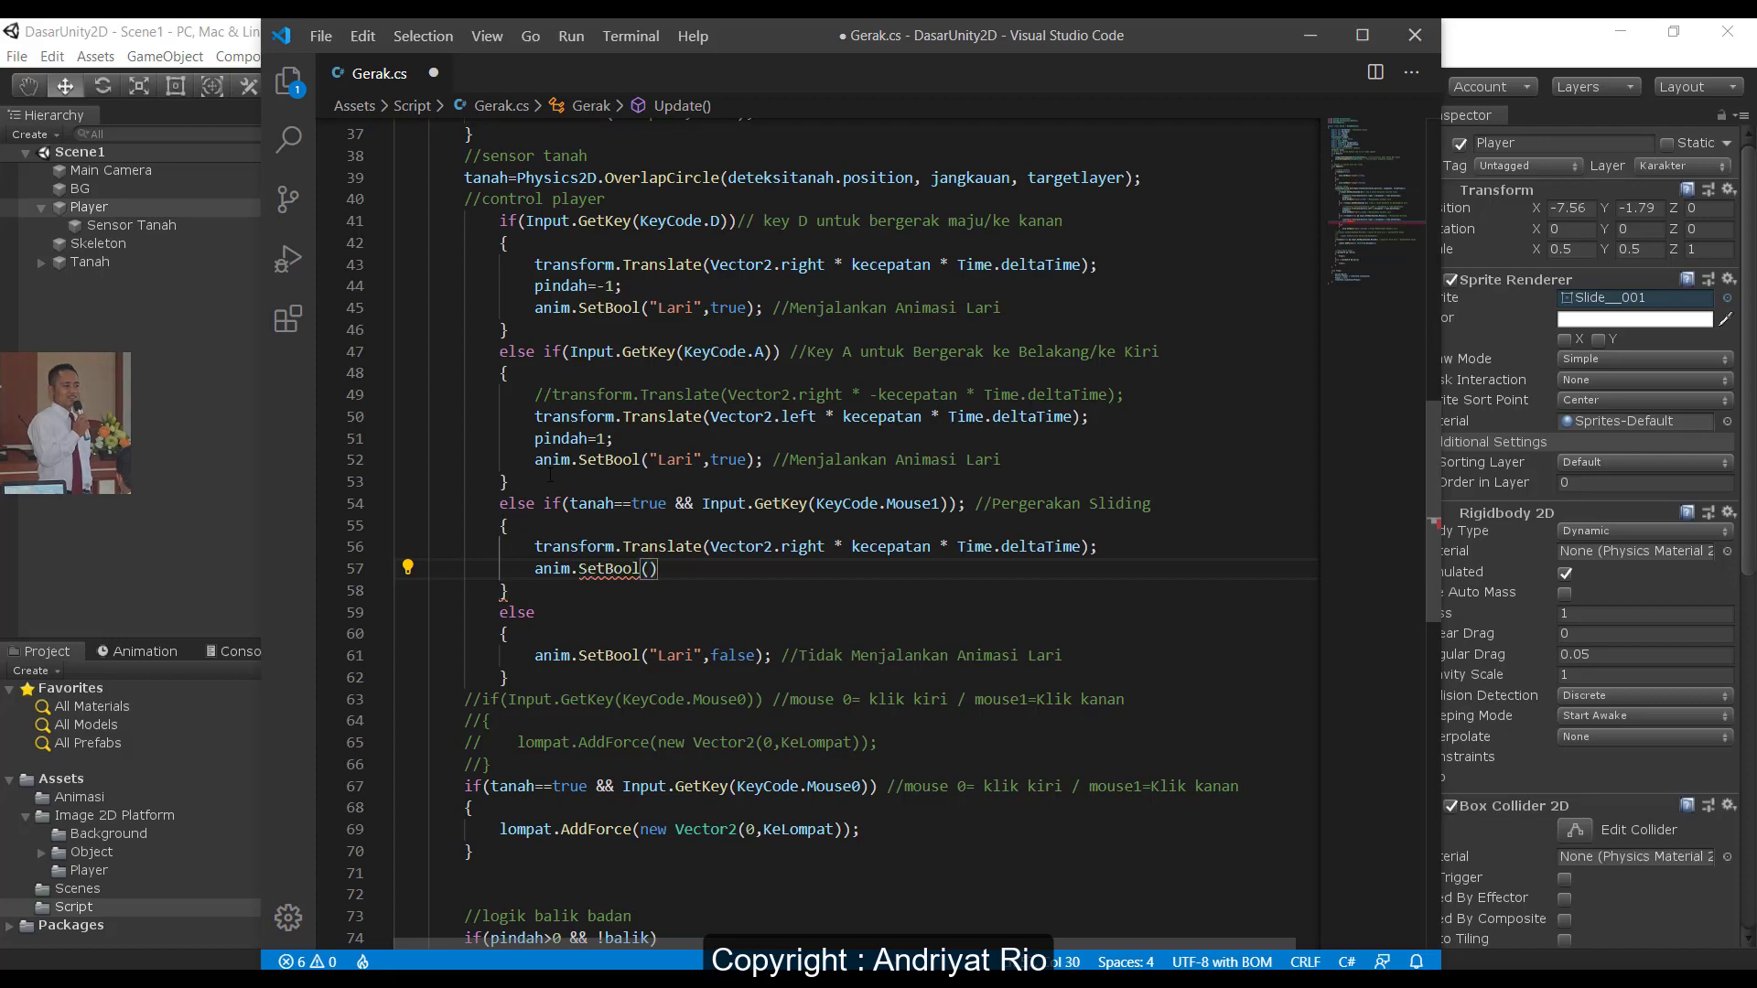
text(")
- Check the sliding parameter's name in Unity's Animator, complete SetBool with "Sliding",true and the comment //Menjalankan Animasi Sliding in Visual Studio Code, and save
click(82, 35)
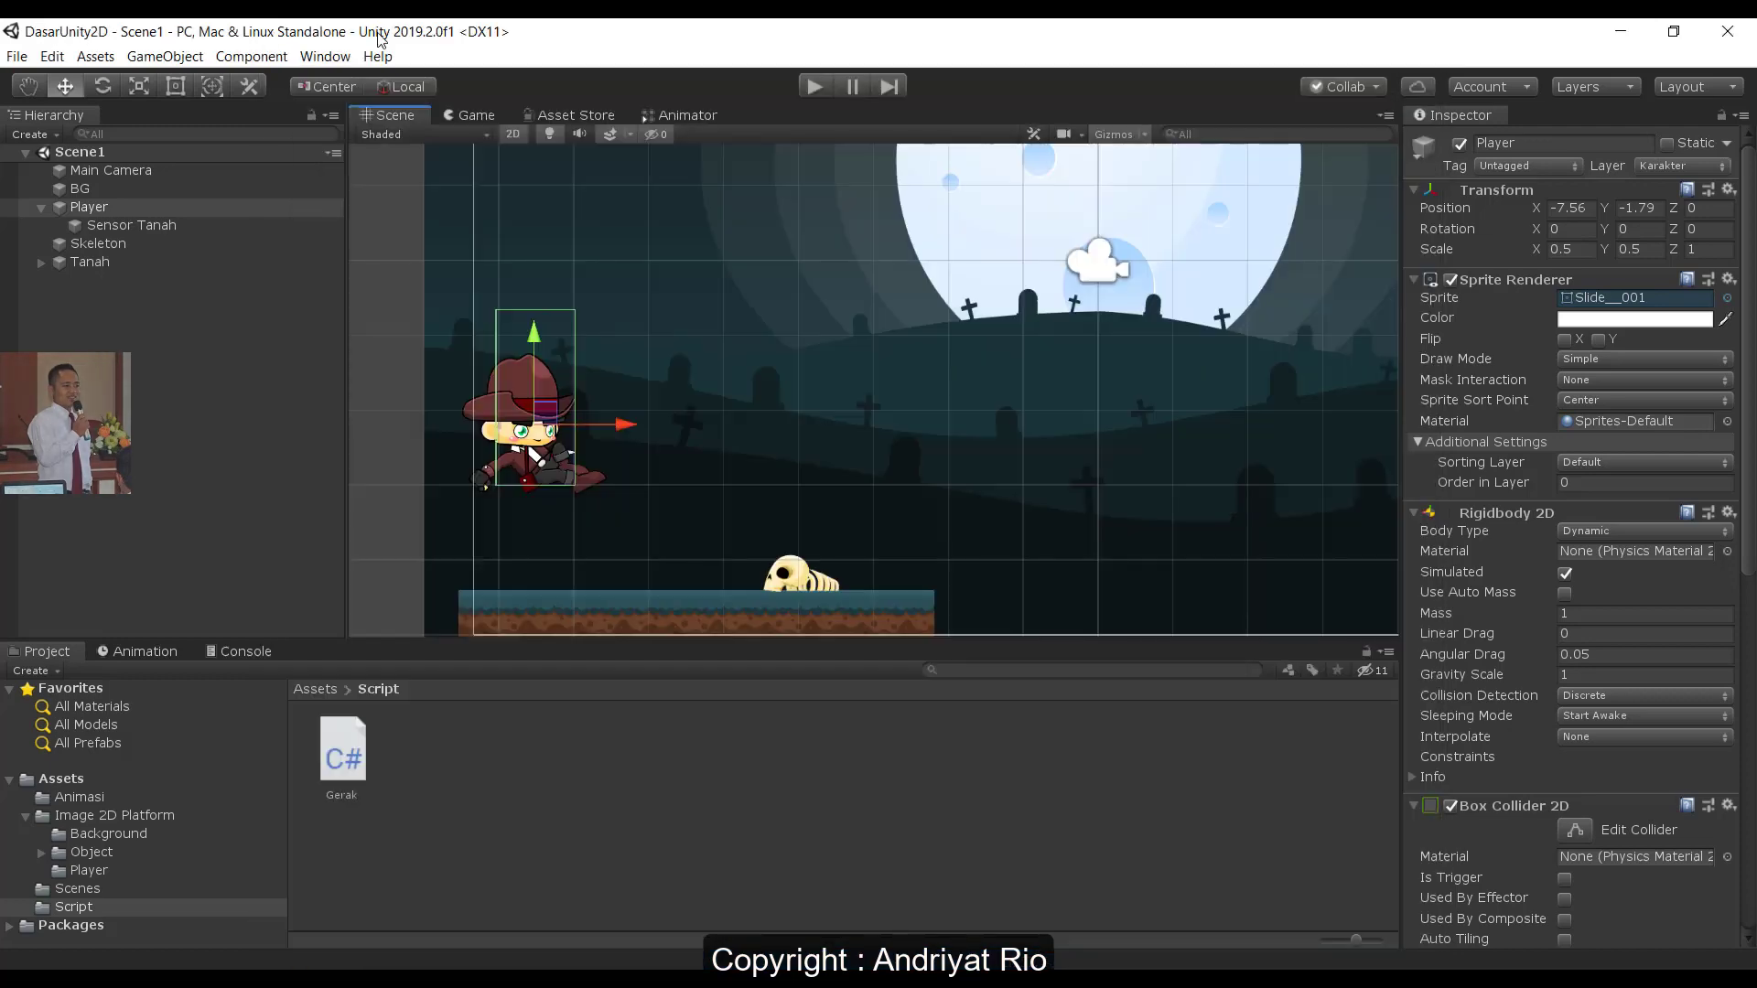
click(678, 116)
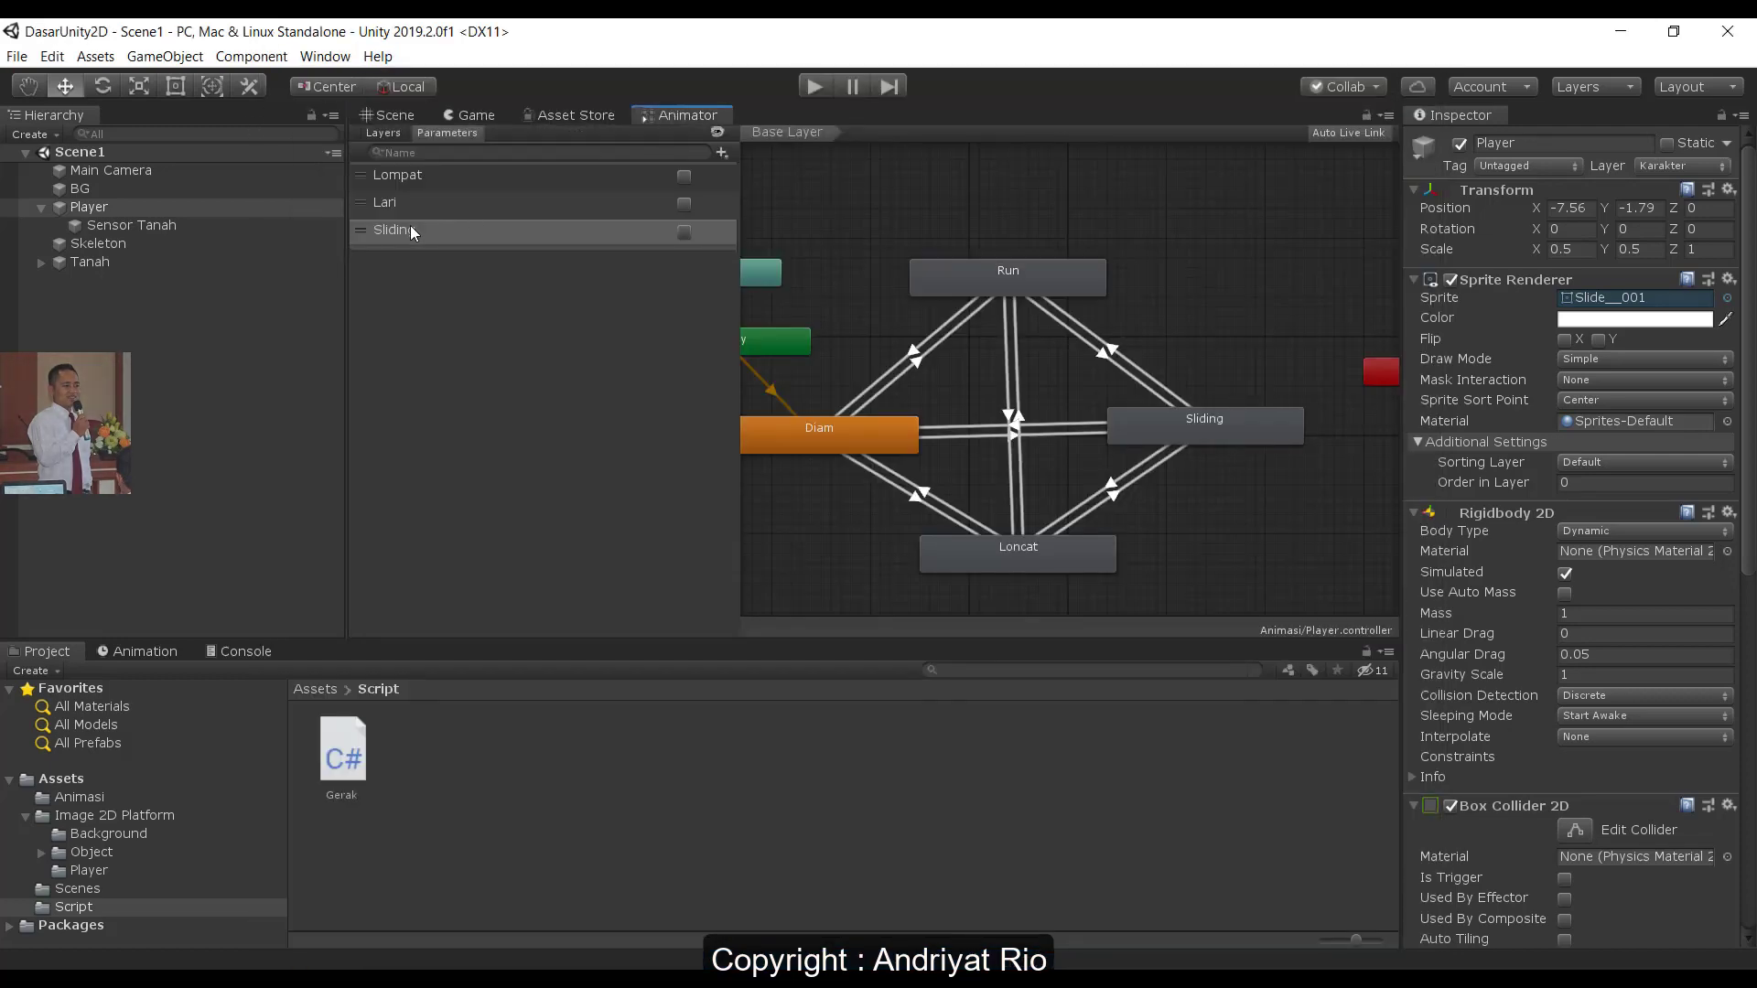
key(alt+Tab)
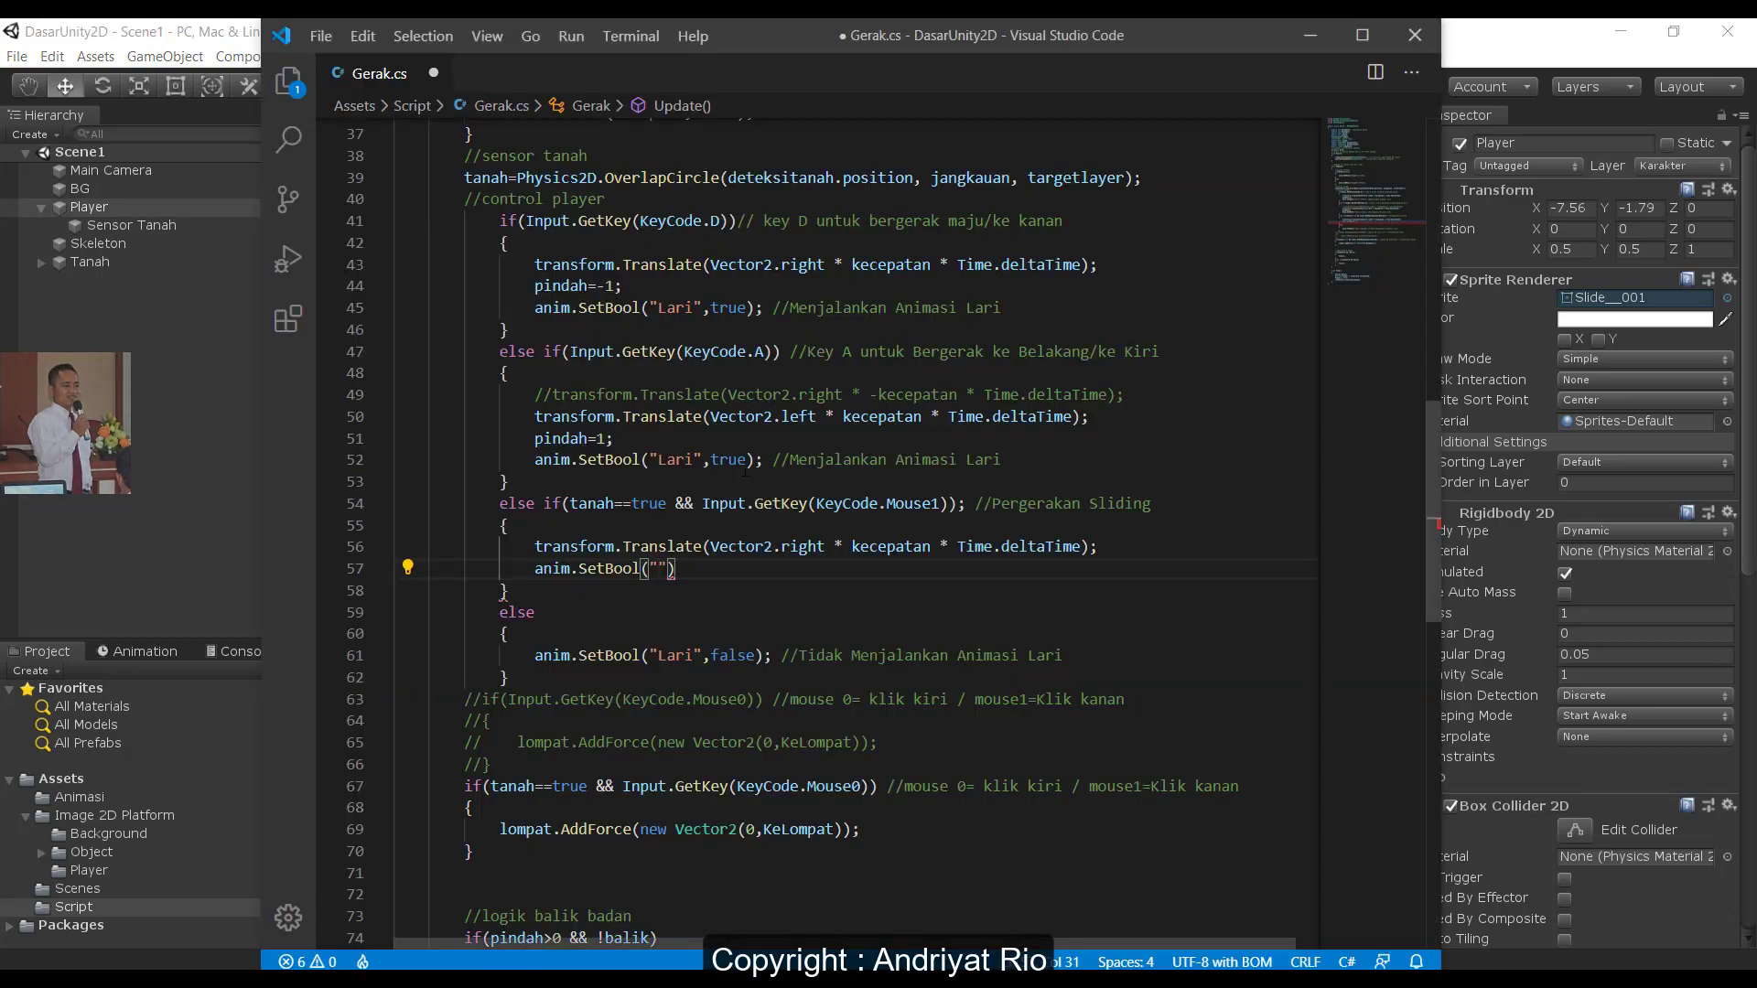
text(Sliding",true); //)
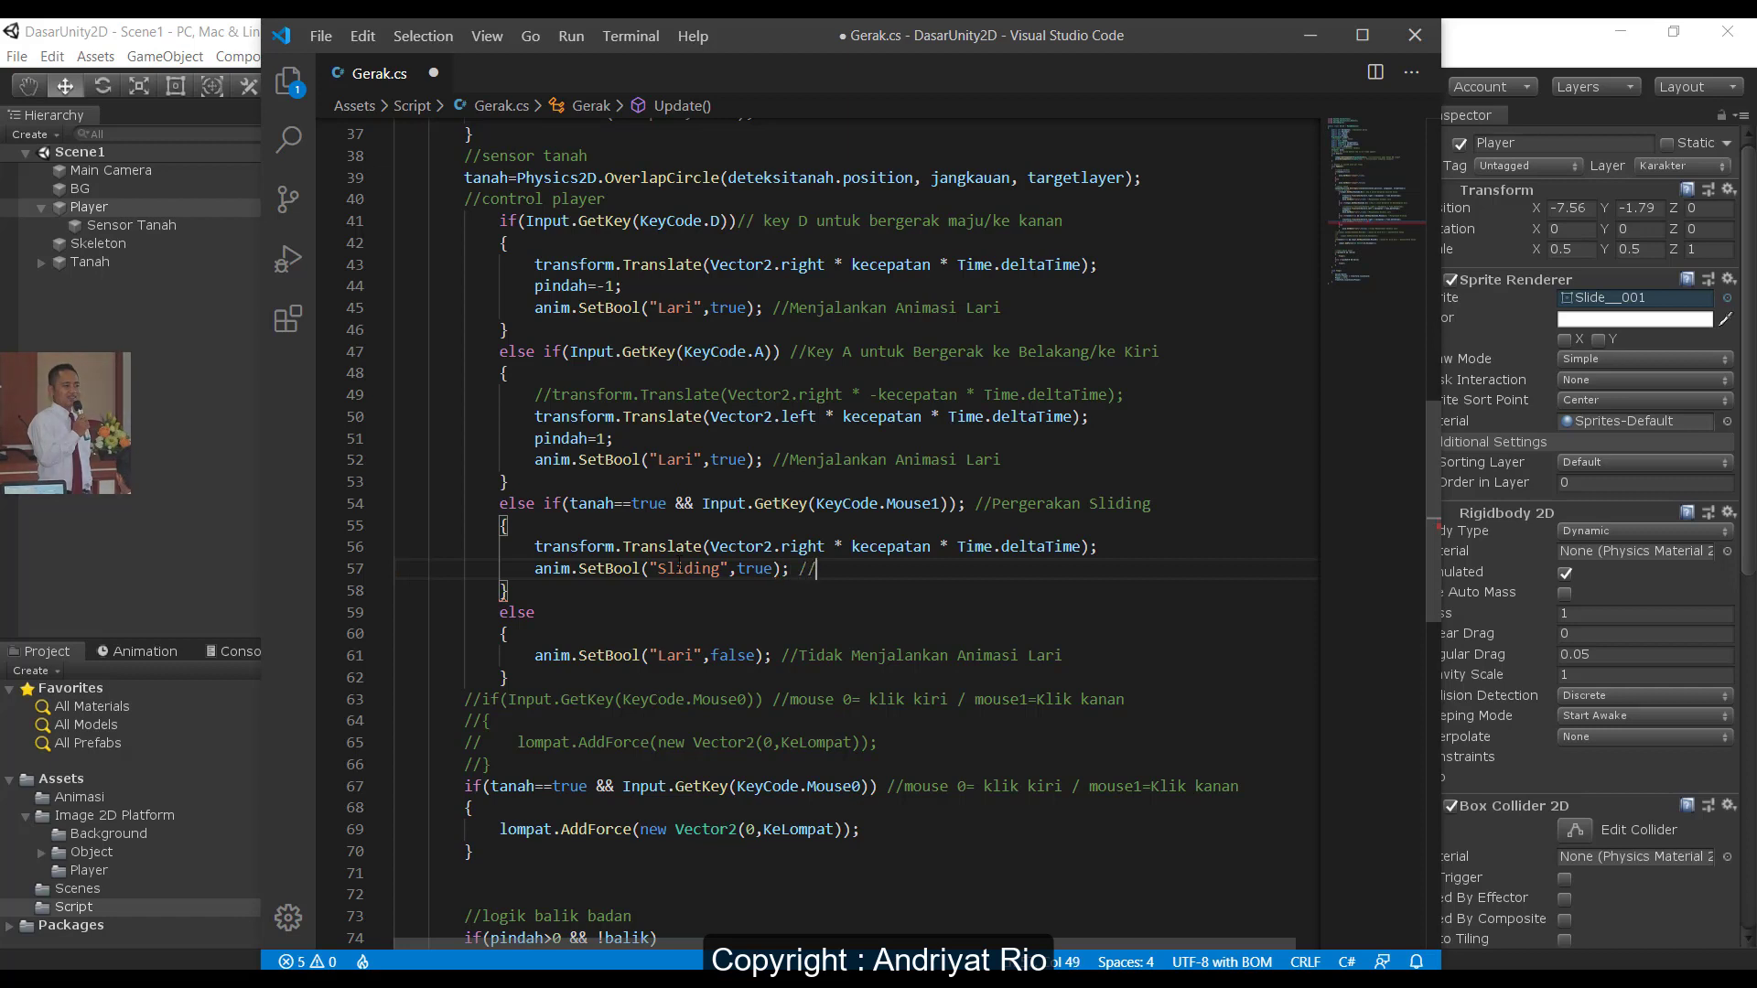
text(Menjalankan Animasi Sliding)
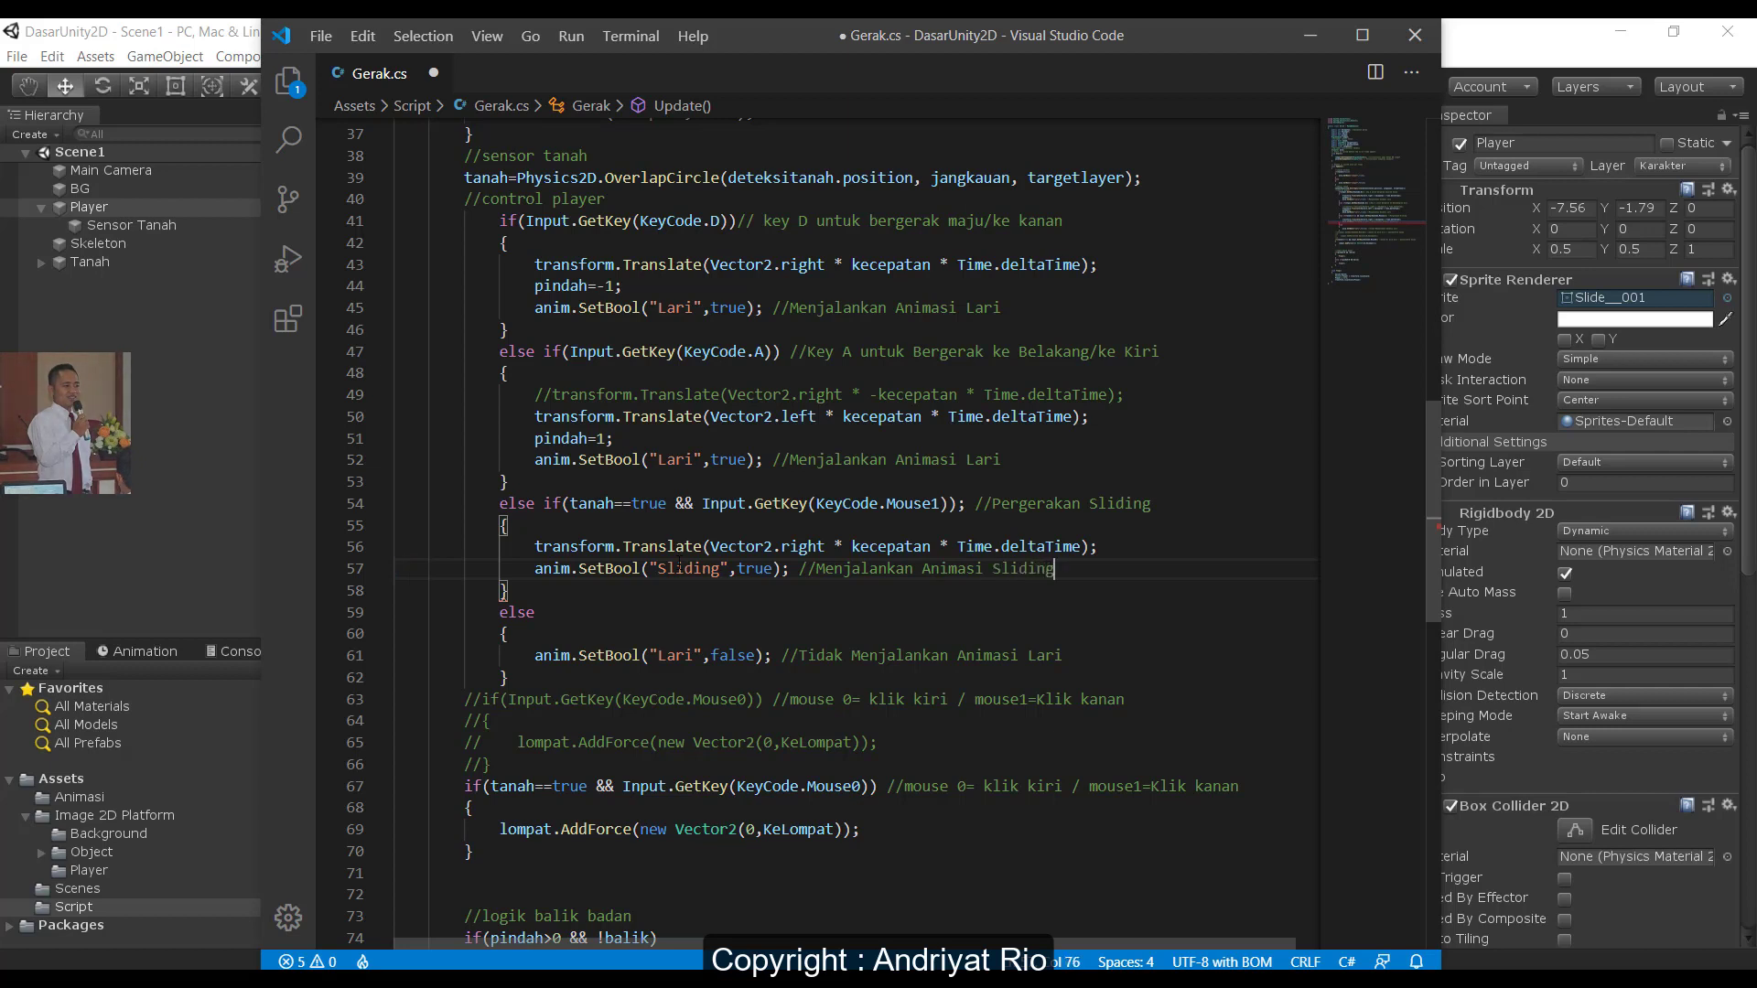
key(ctrl+s)
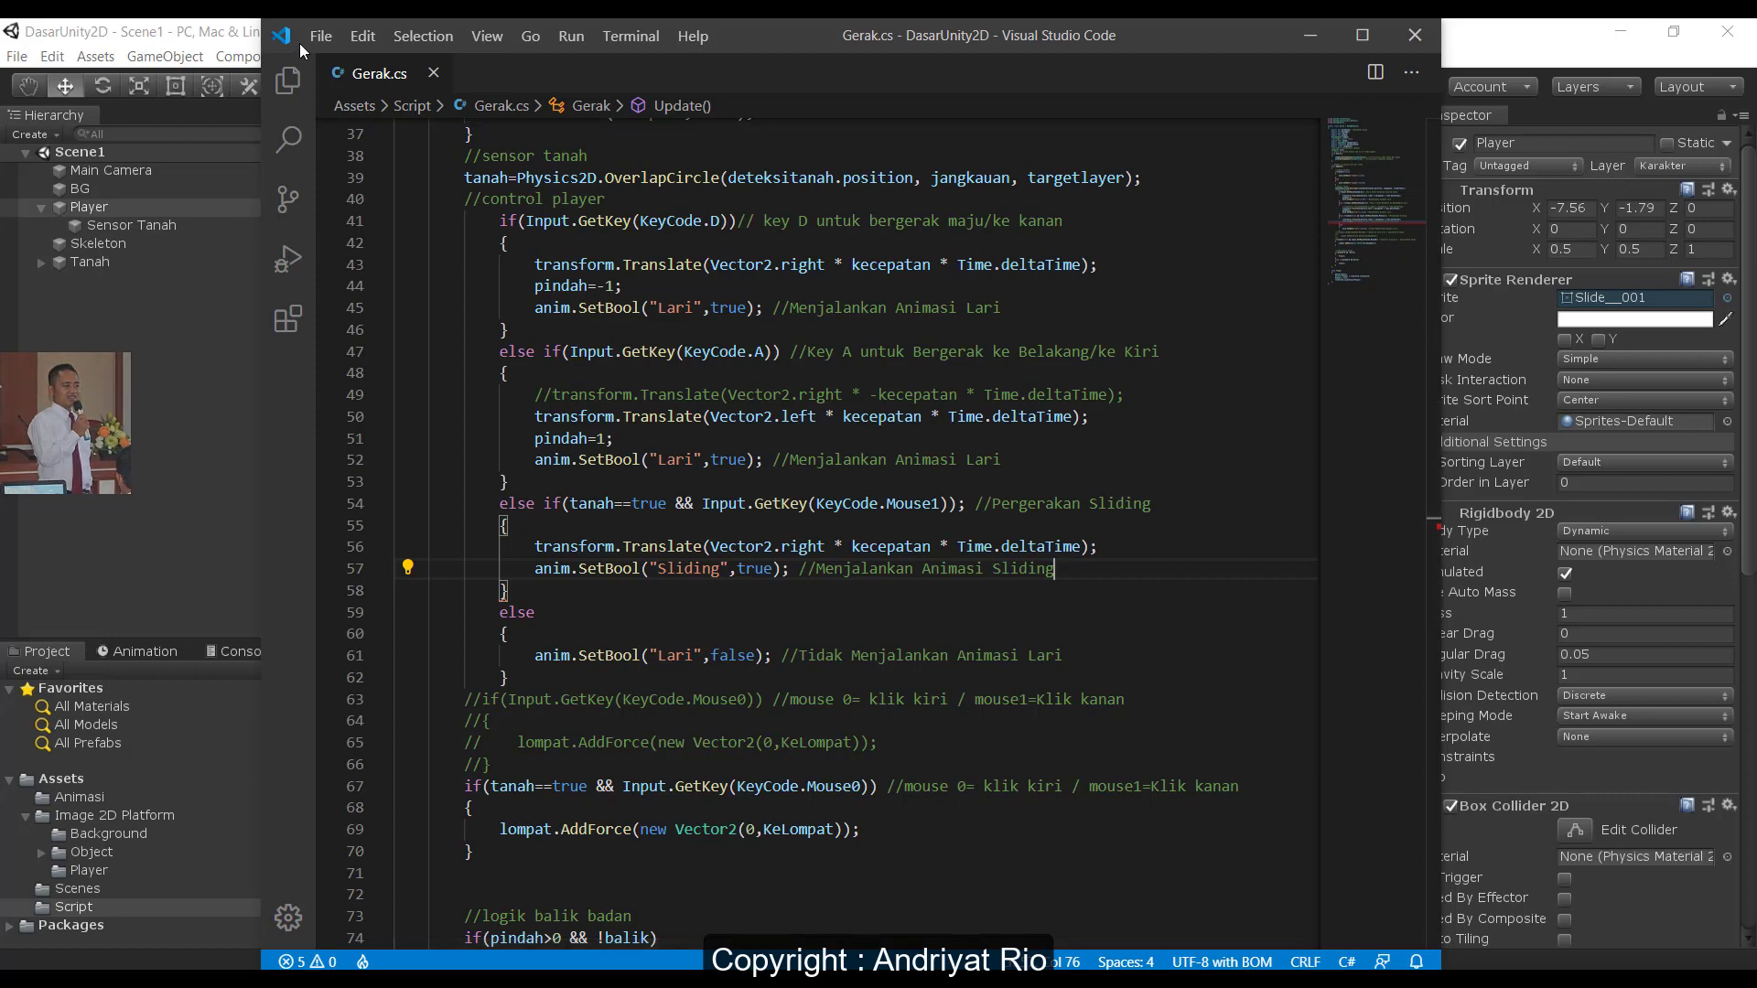
- Check the script's compilation in Unity, remove the semicolon after the Mouse1 else if condition in Visual Studio Code, and save Gerak.cs
click(163, 34)
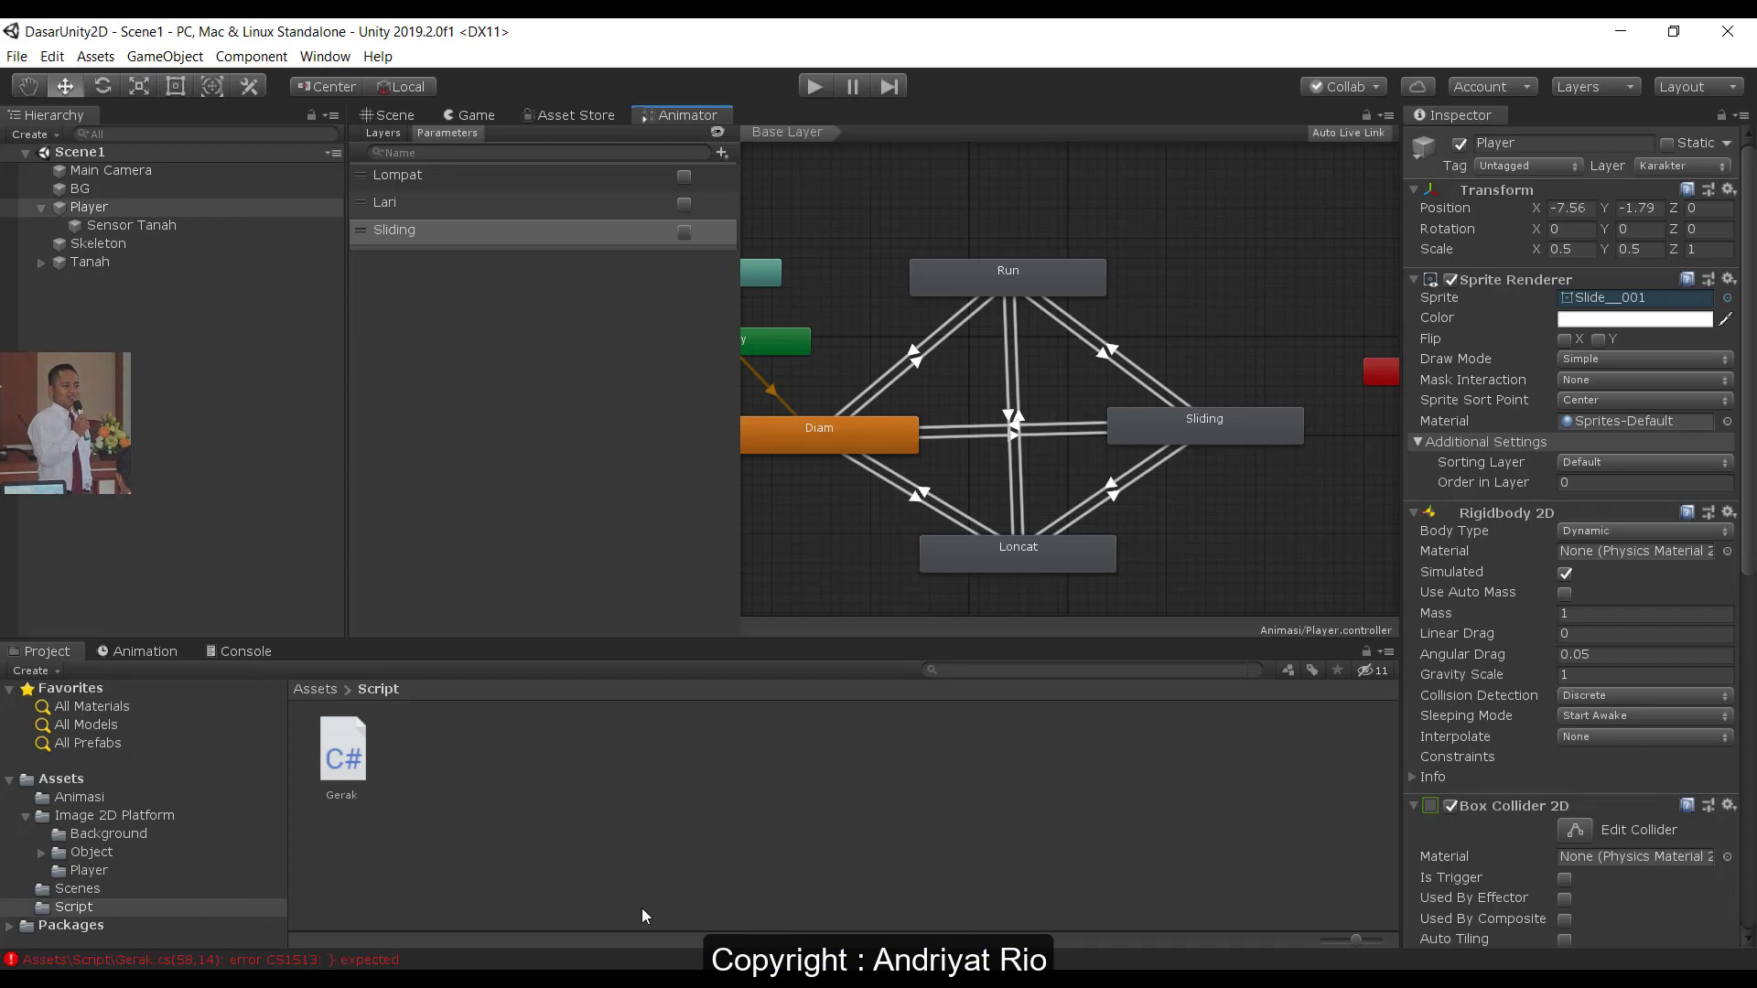
mouse_move(483, 979)
click(483, 879)
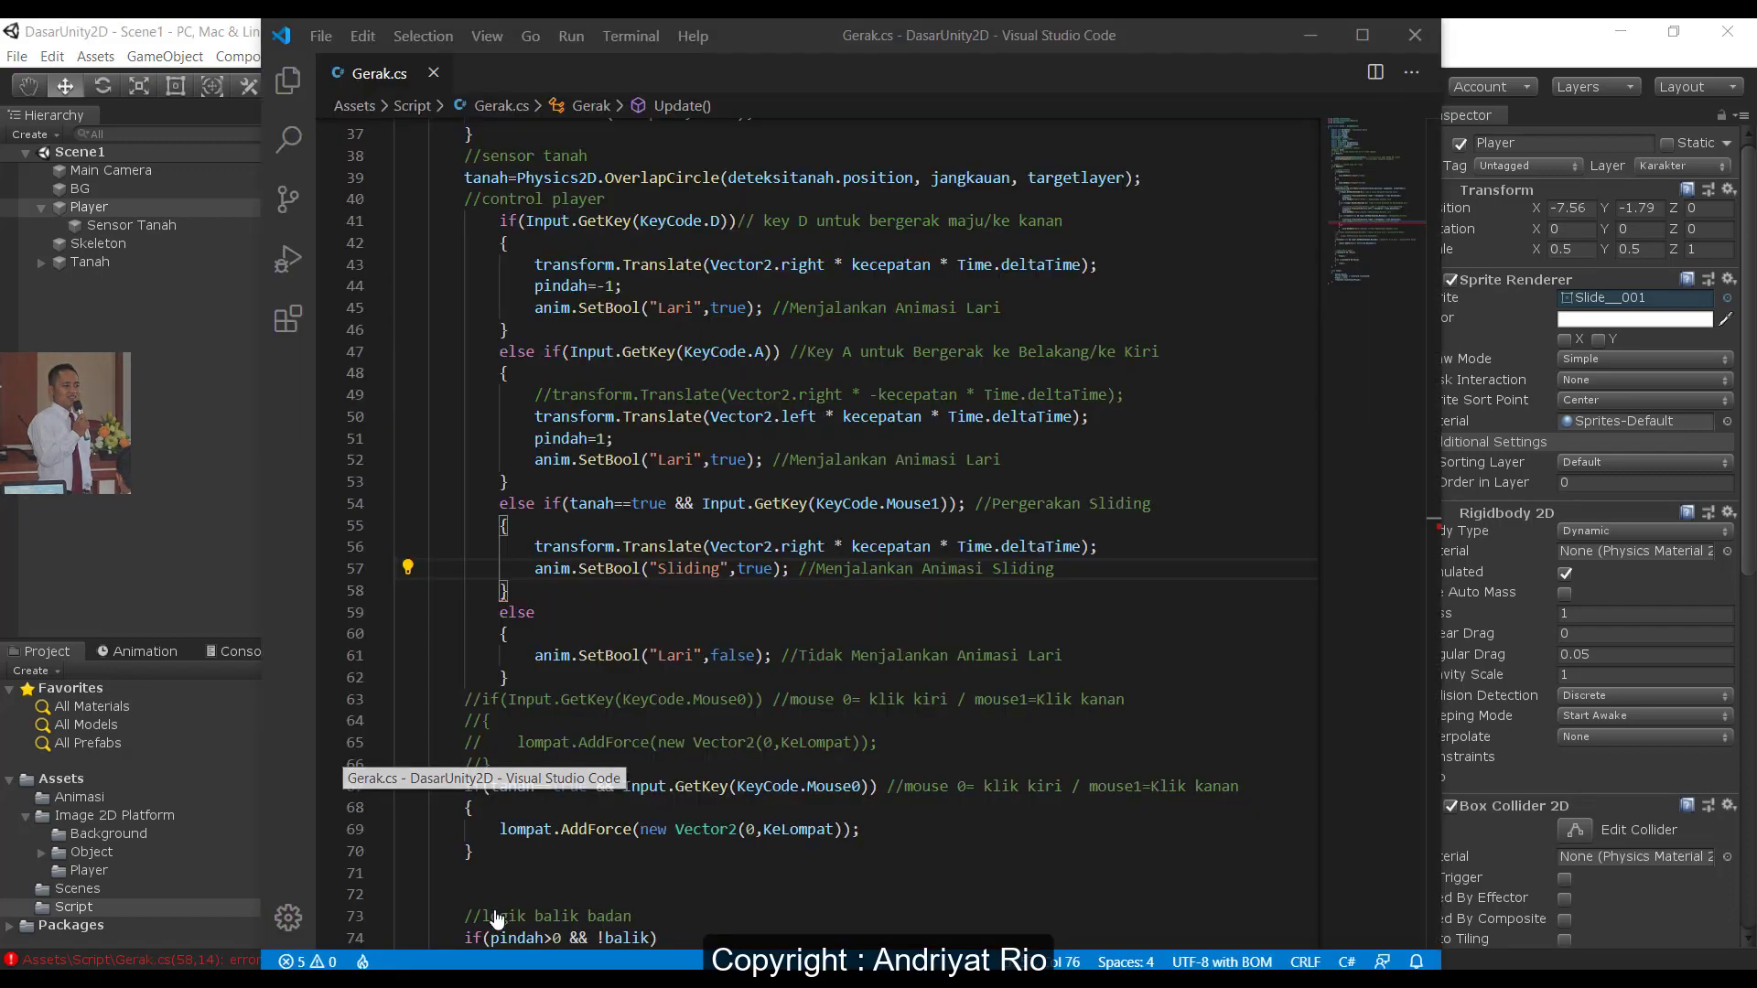
click(974, 502)
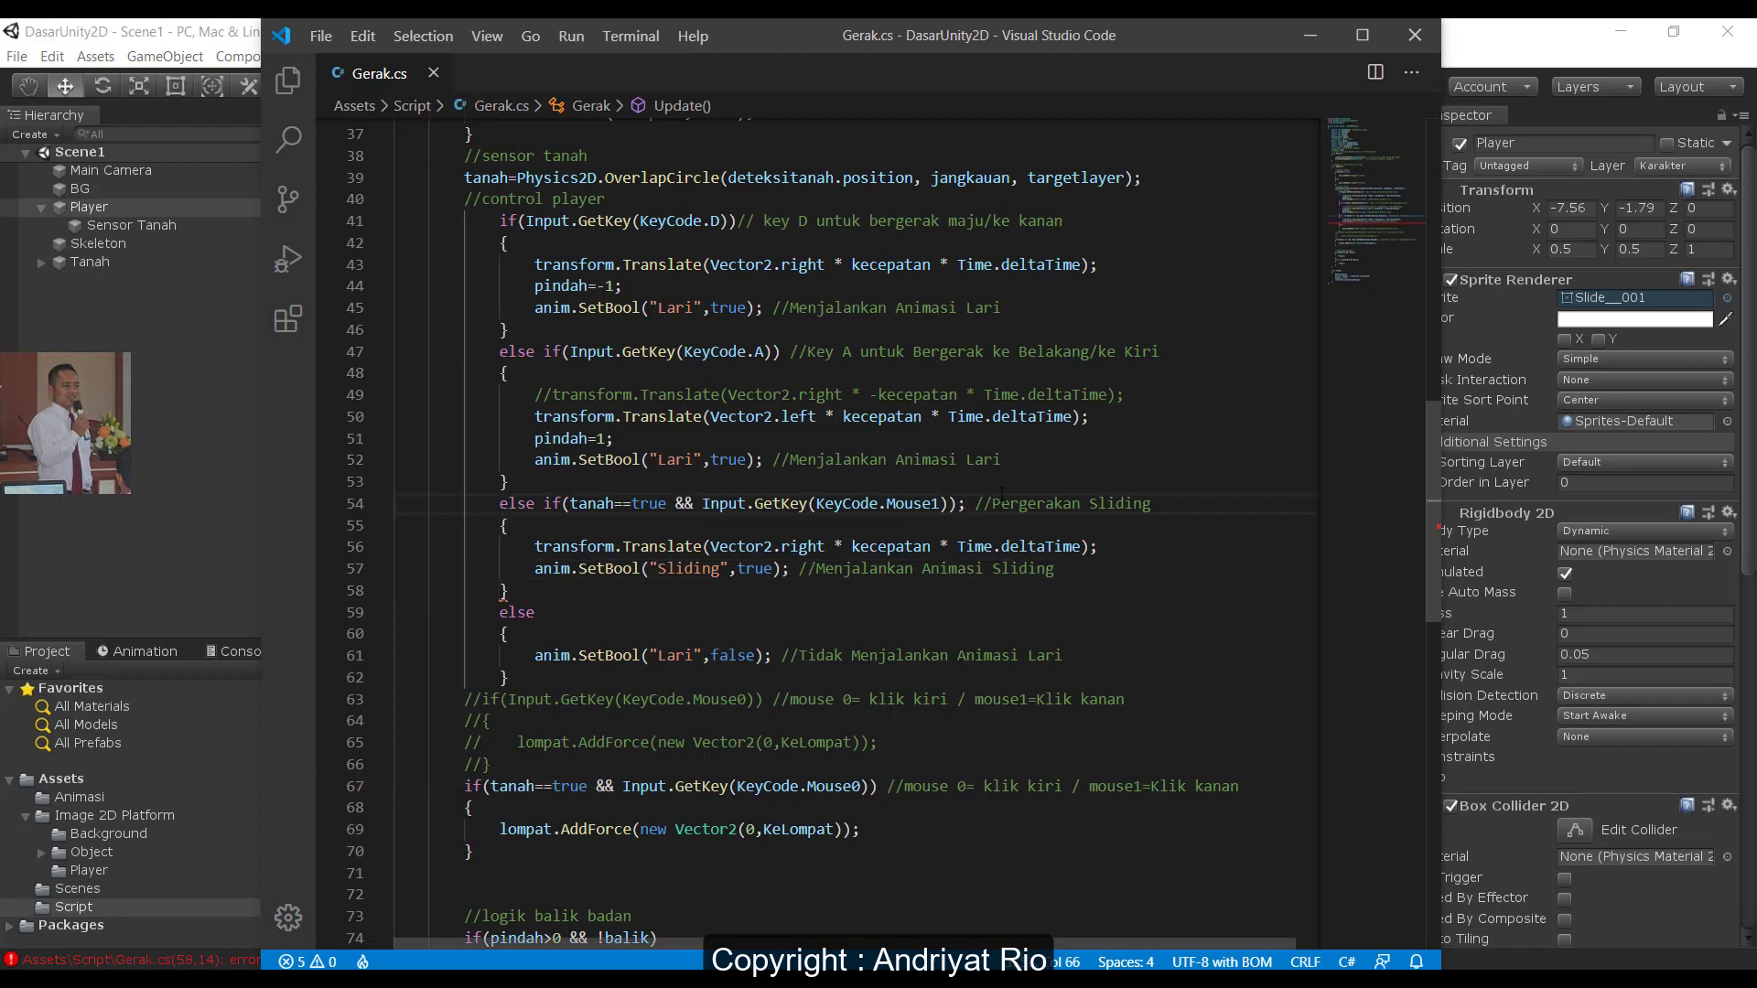
key(BackSpace)
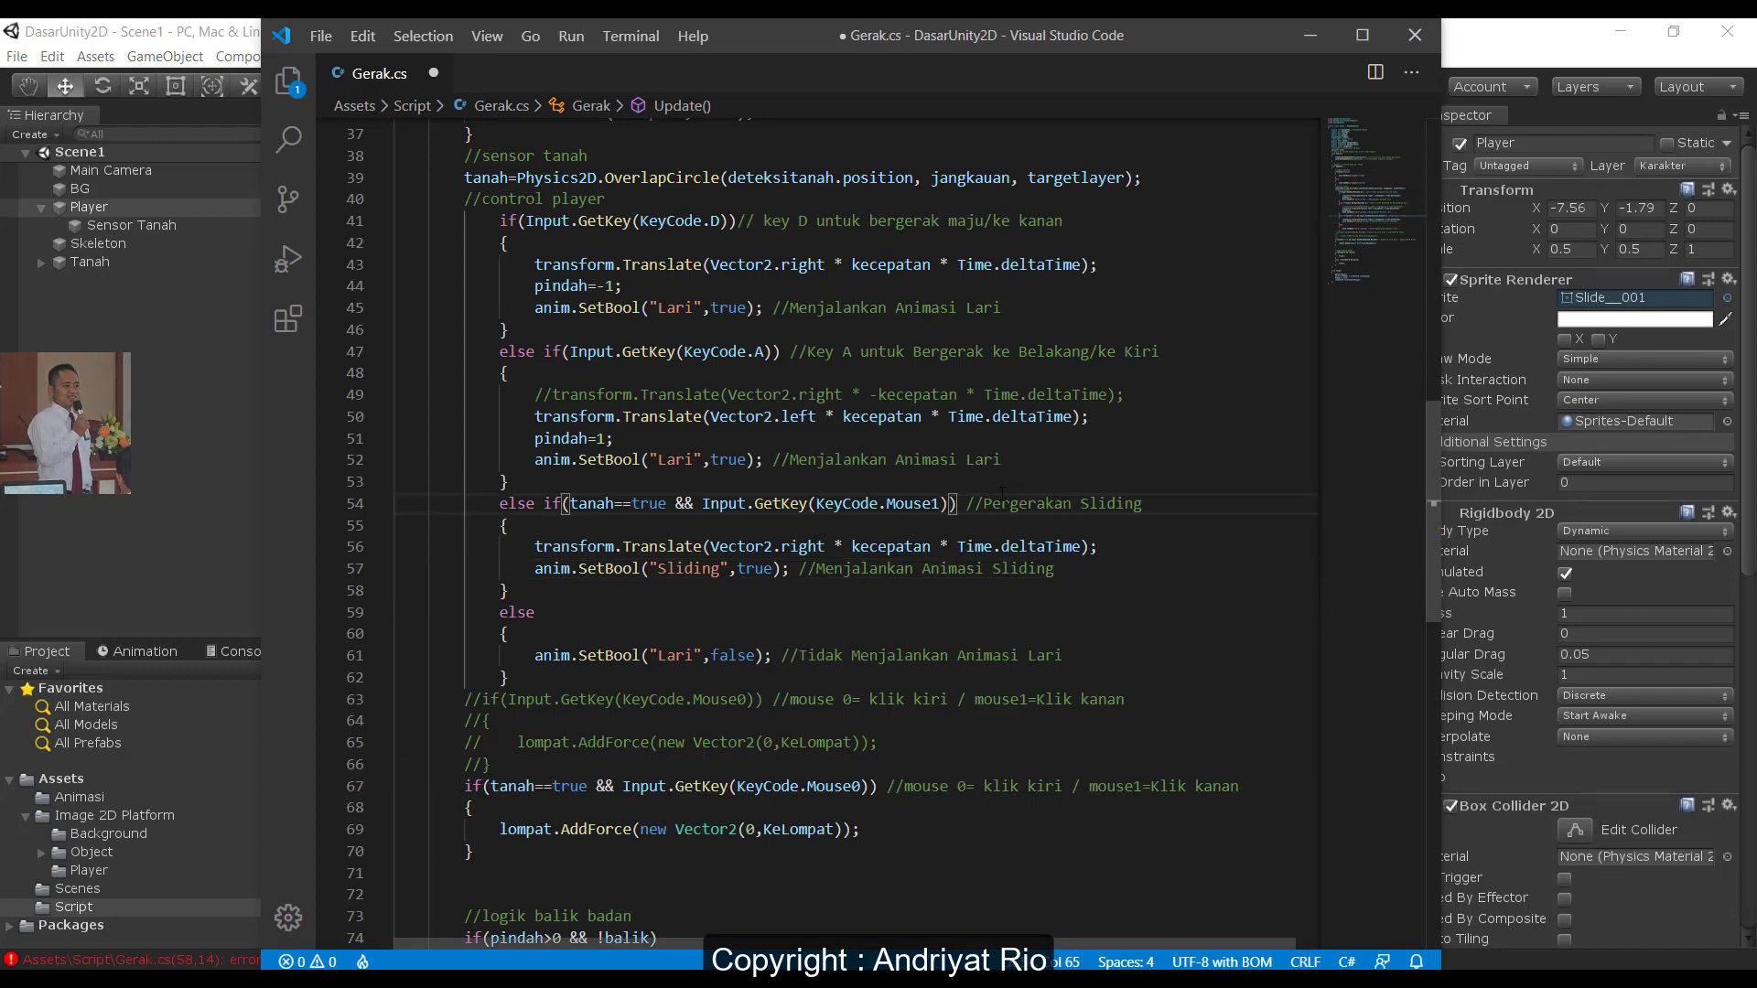
key(ctrl+s)
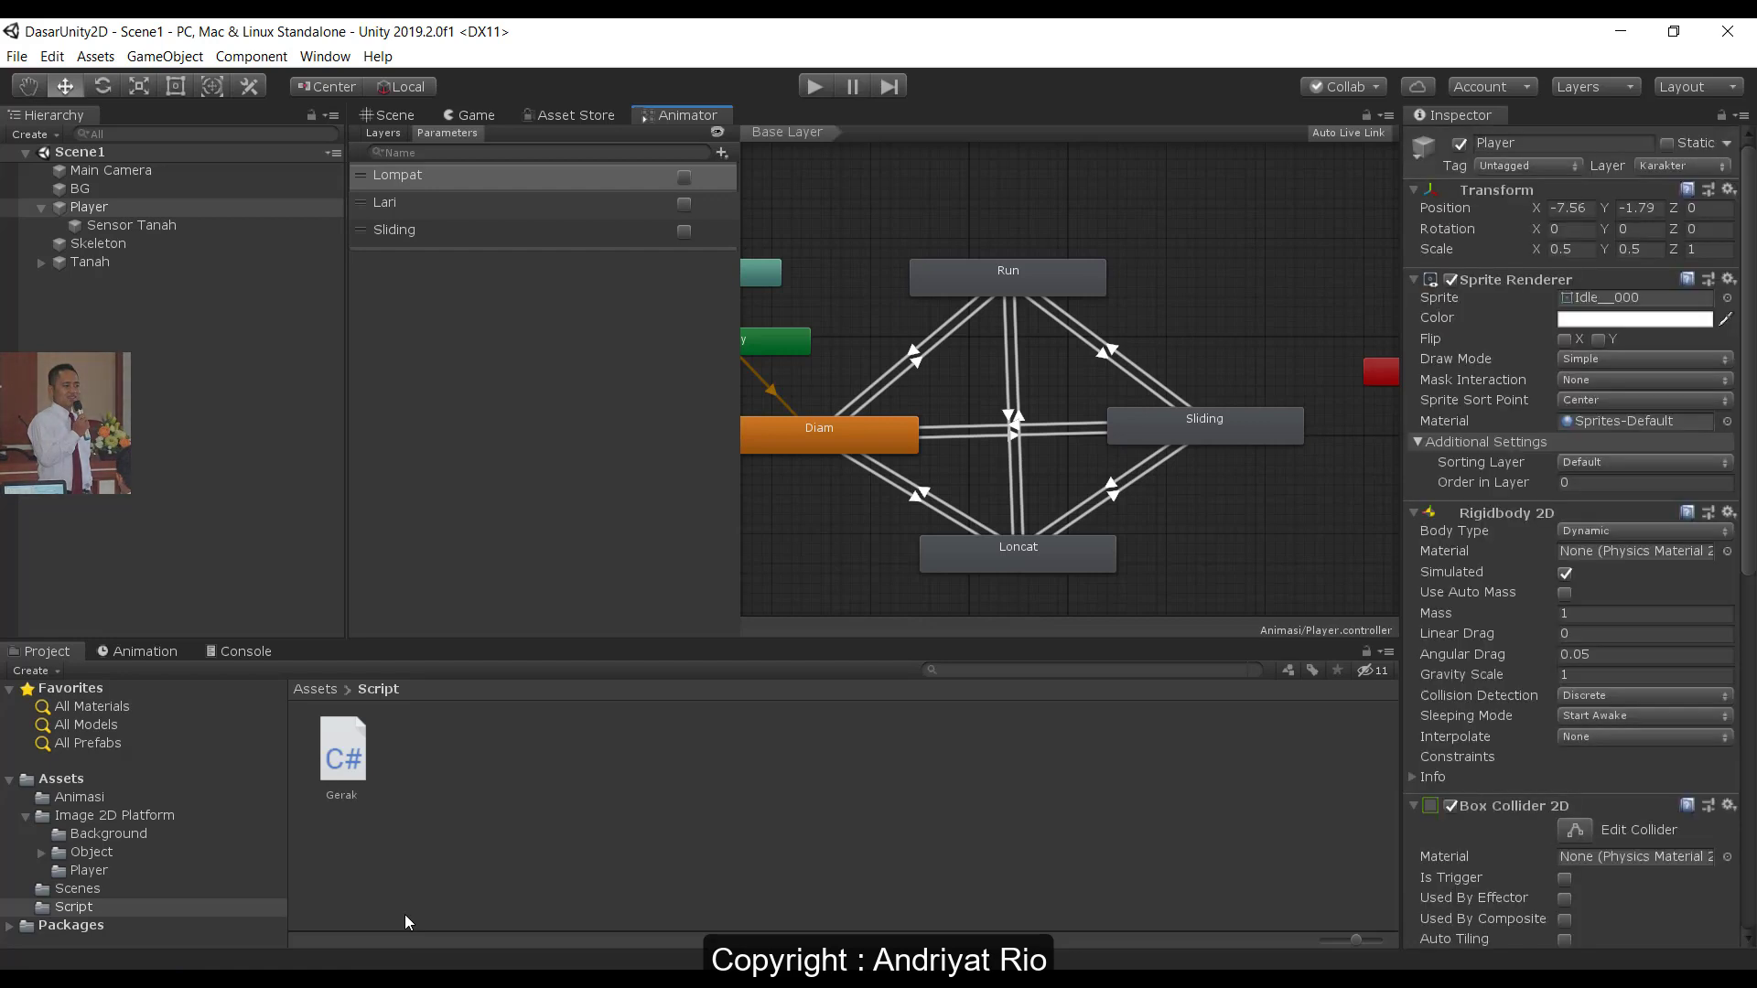
- Run the scene in Unity, test the player's running, jumping and sliding in both directions, and stop play mode
click(394, 114)
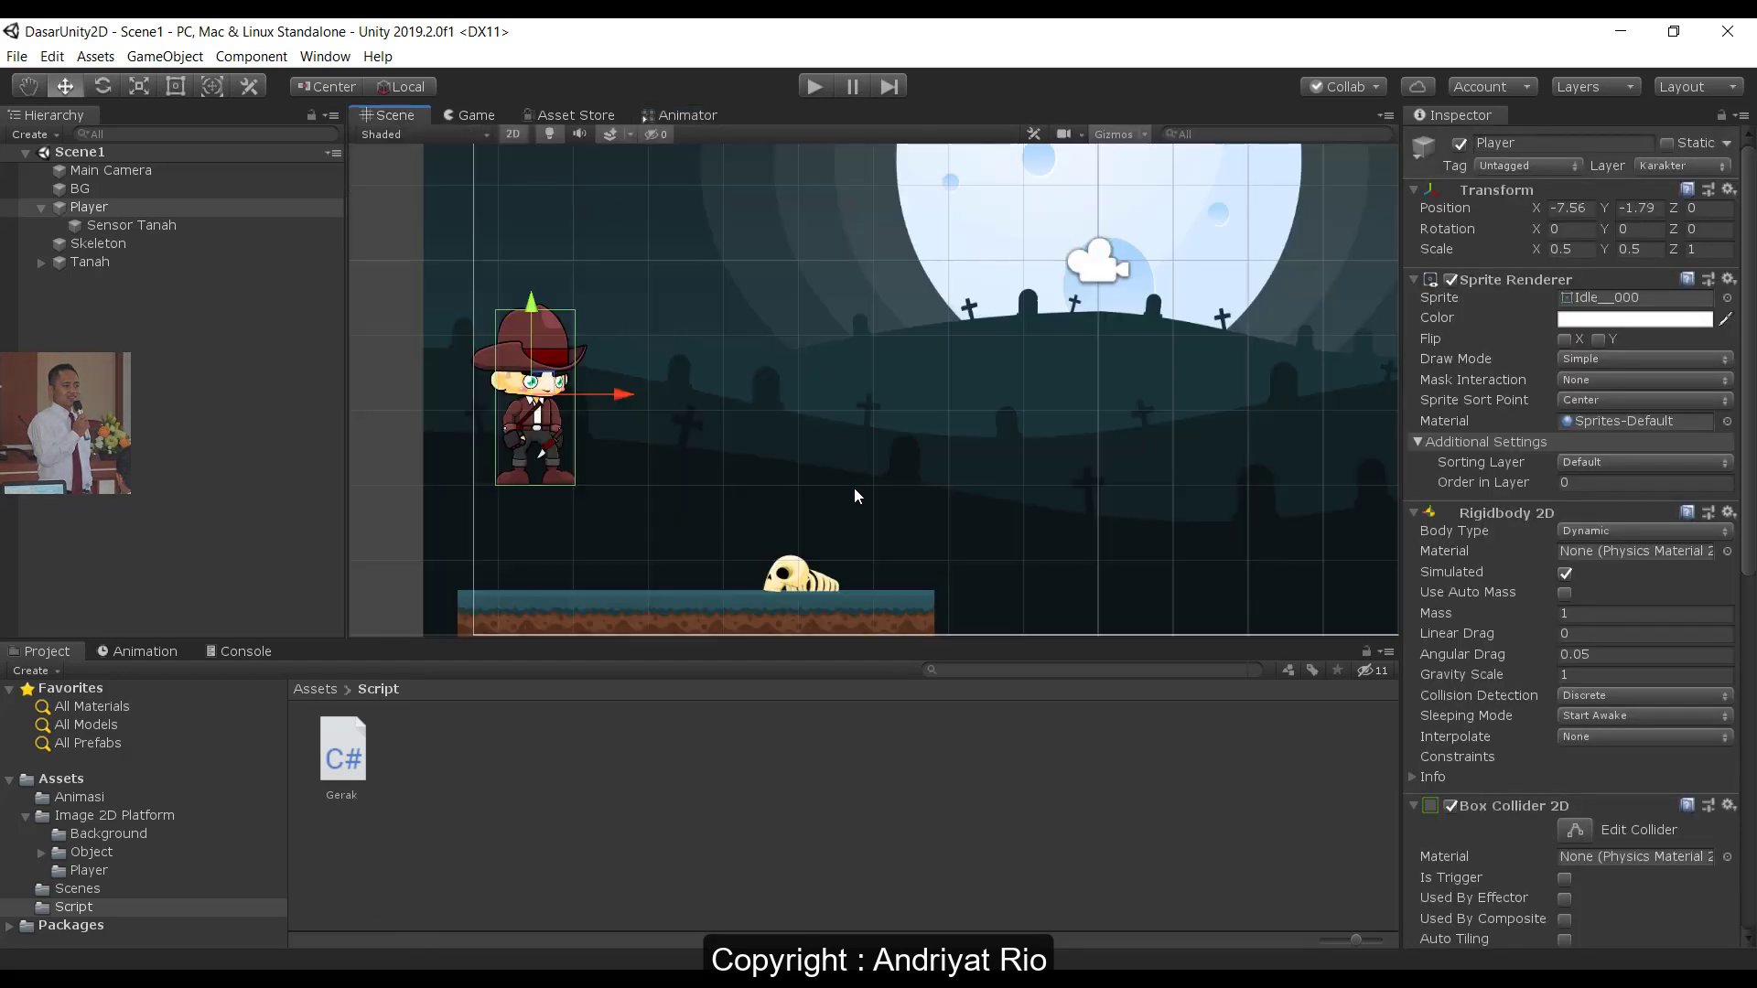
click(814, 87)
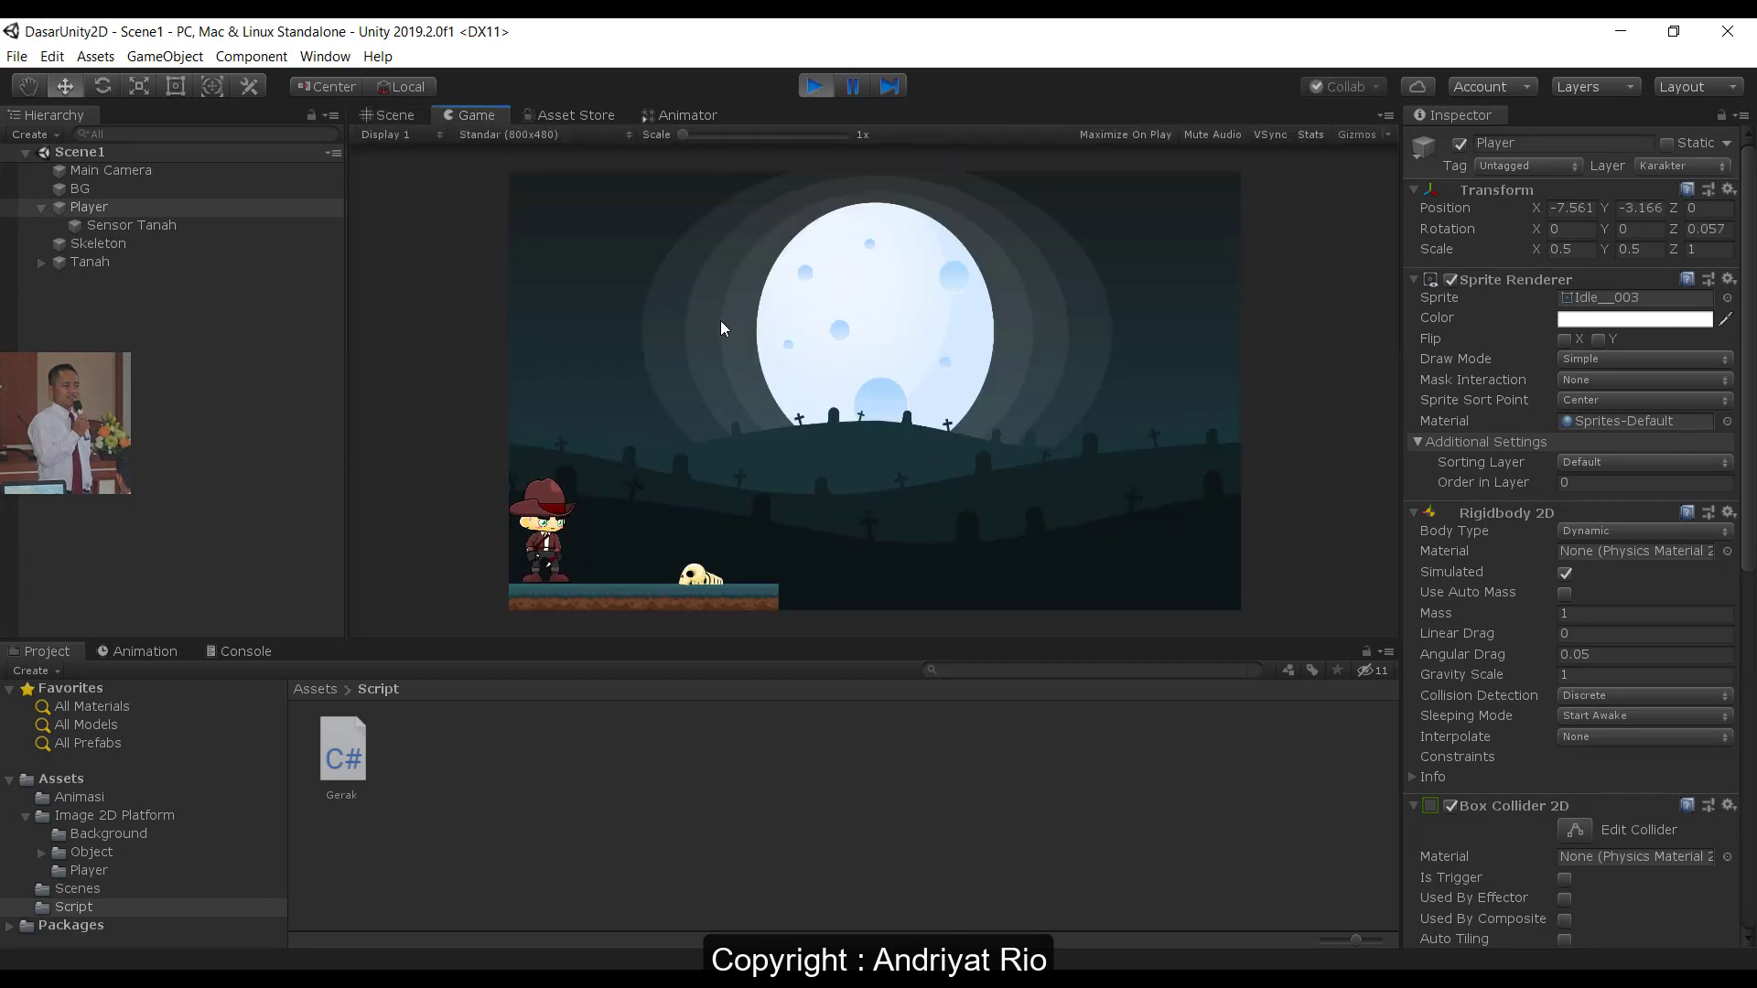
key(Right)
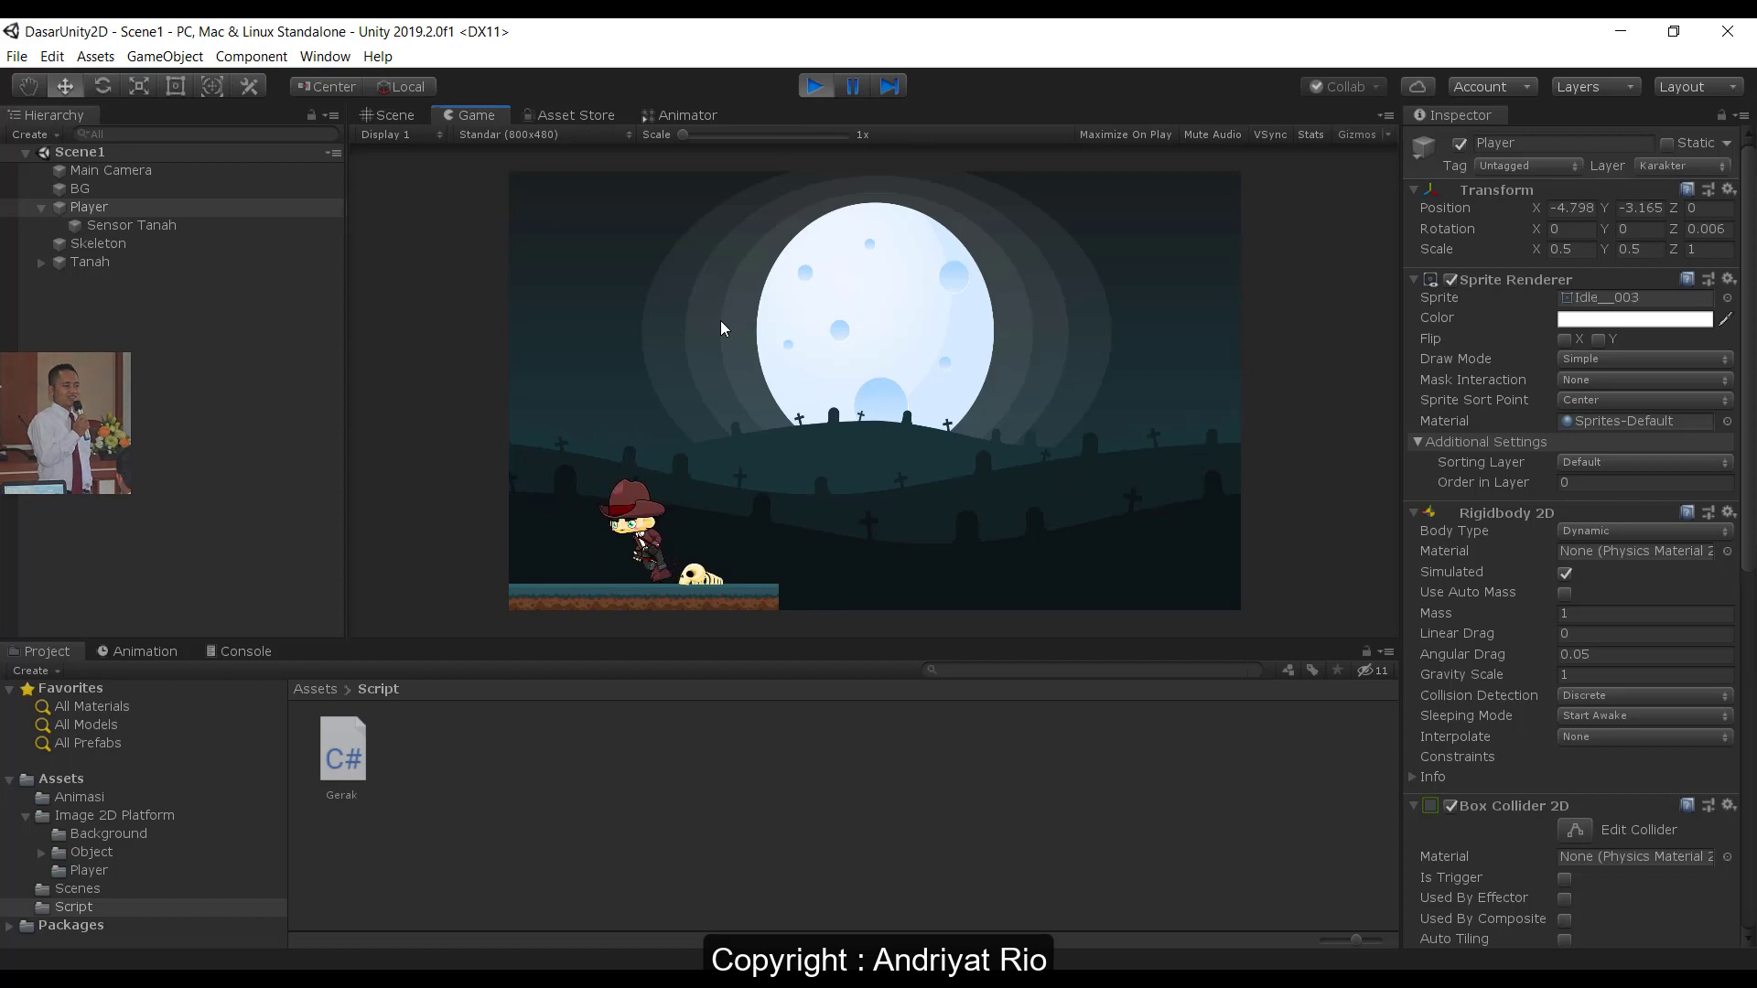
key(Left)
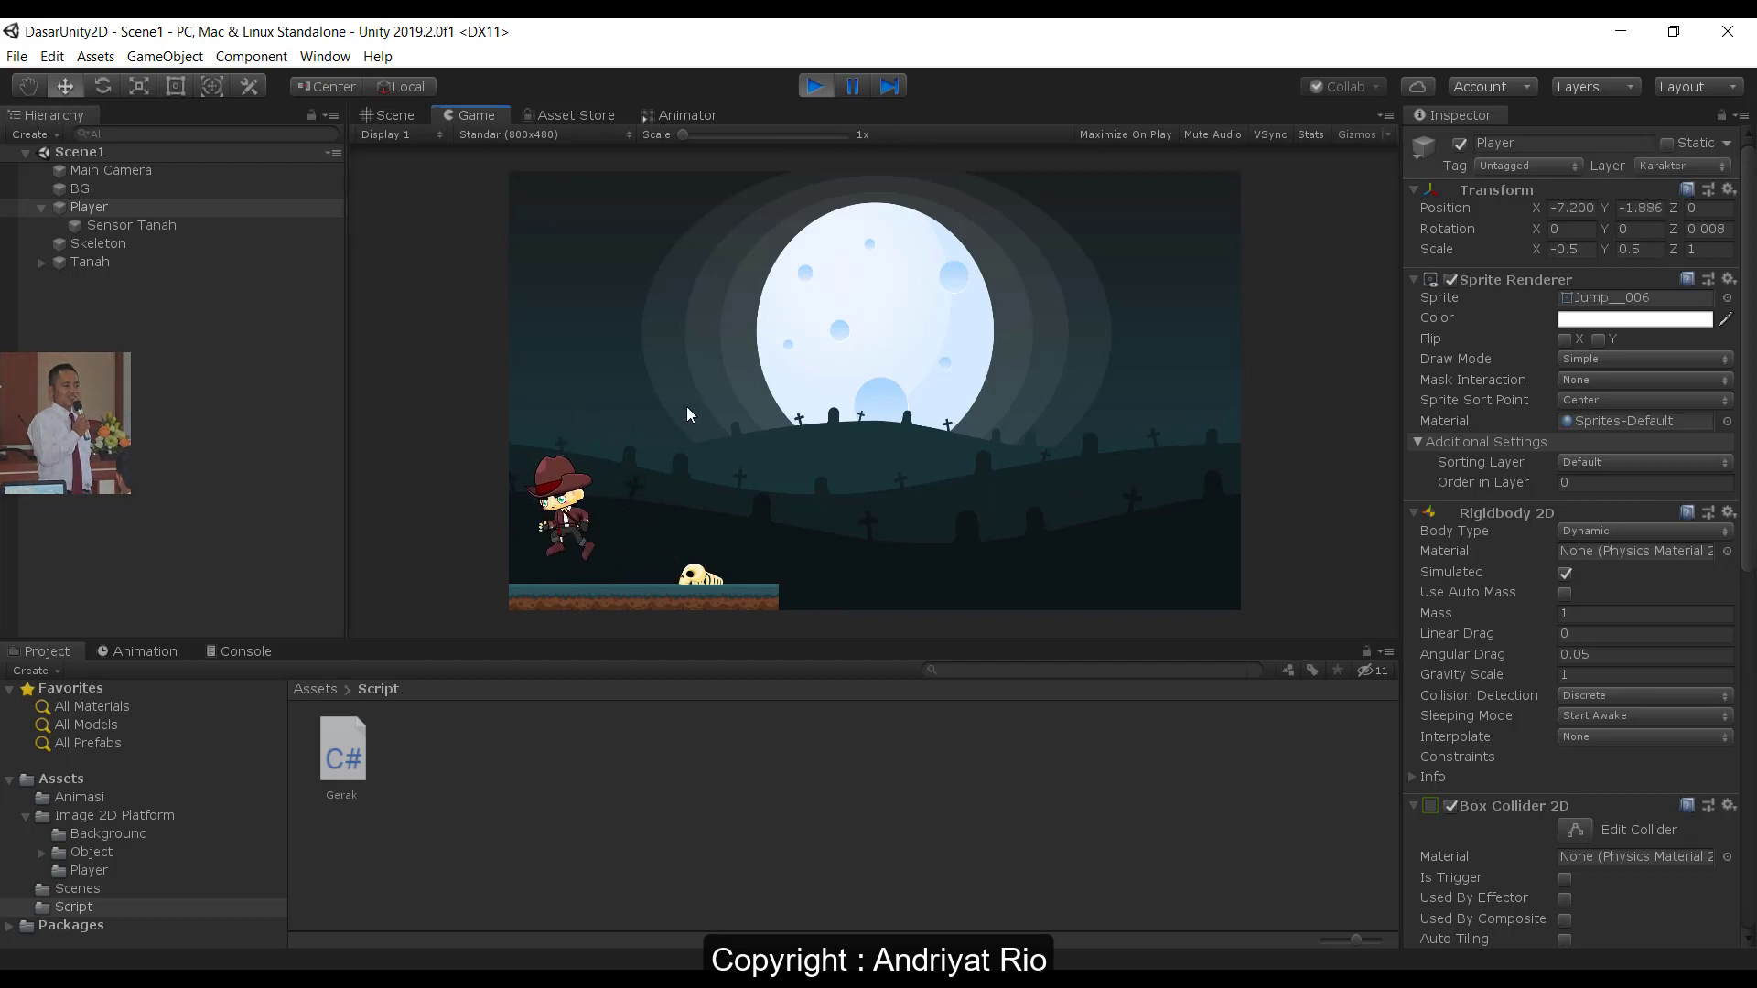
key(Right)
key(Right)
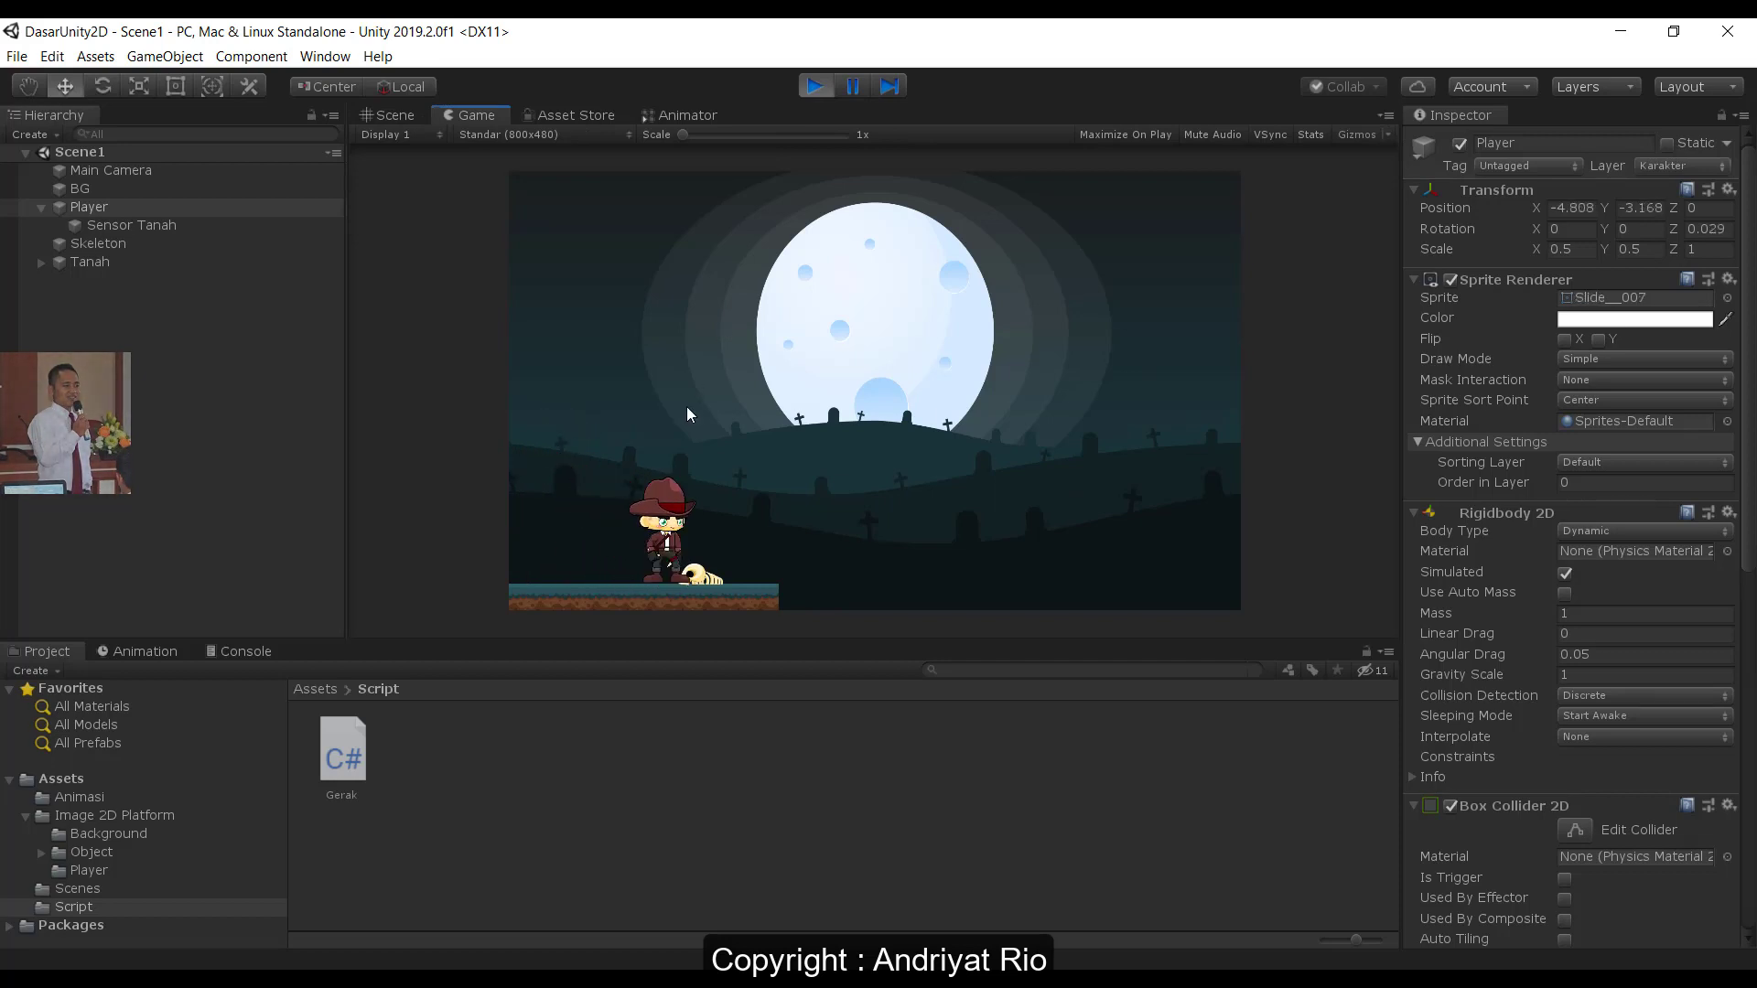
key(Left)
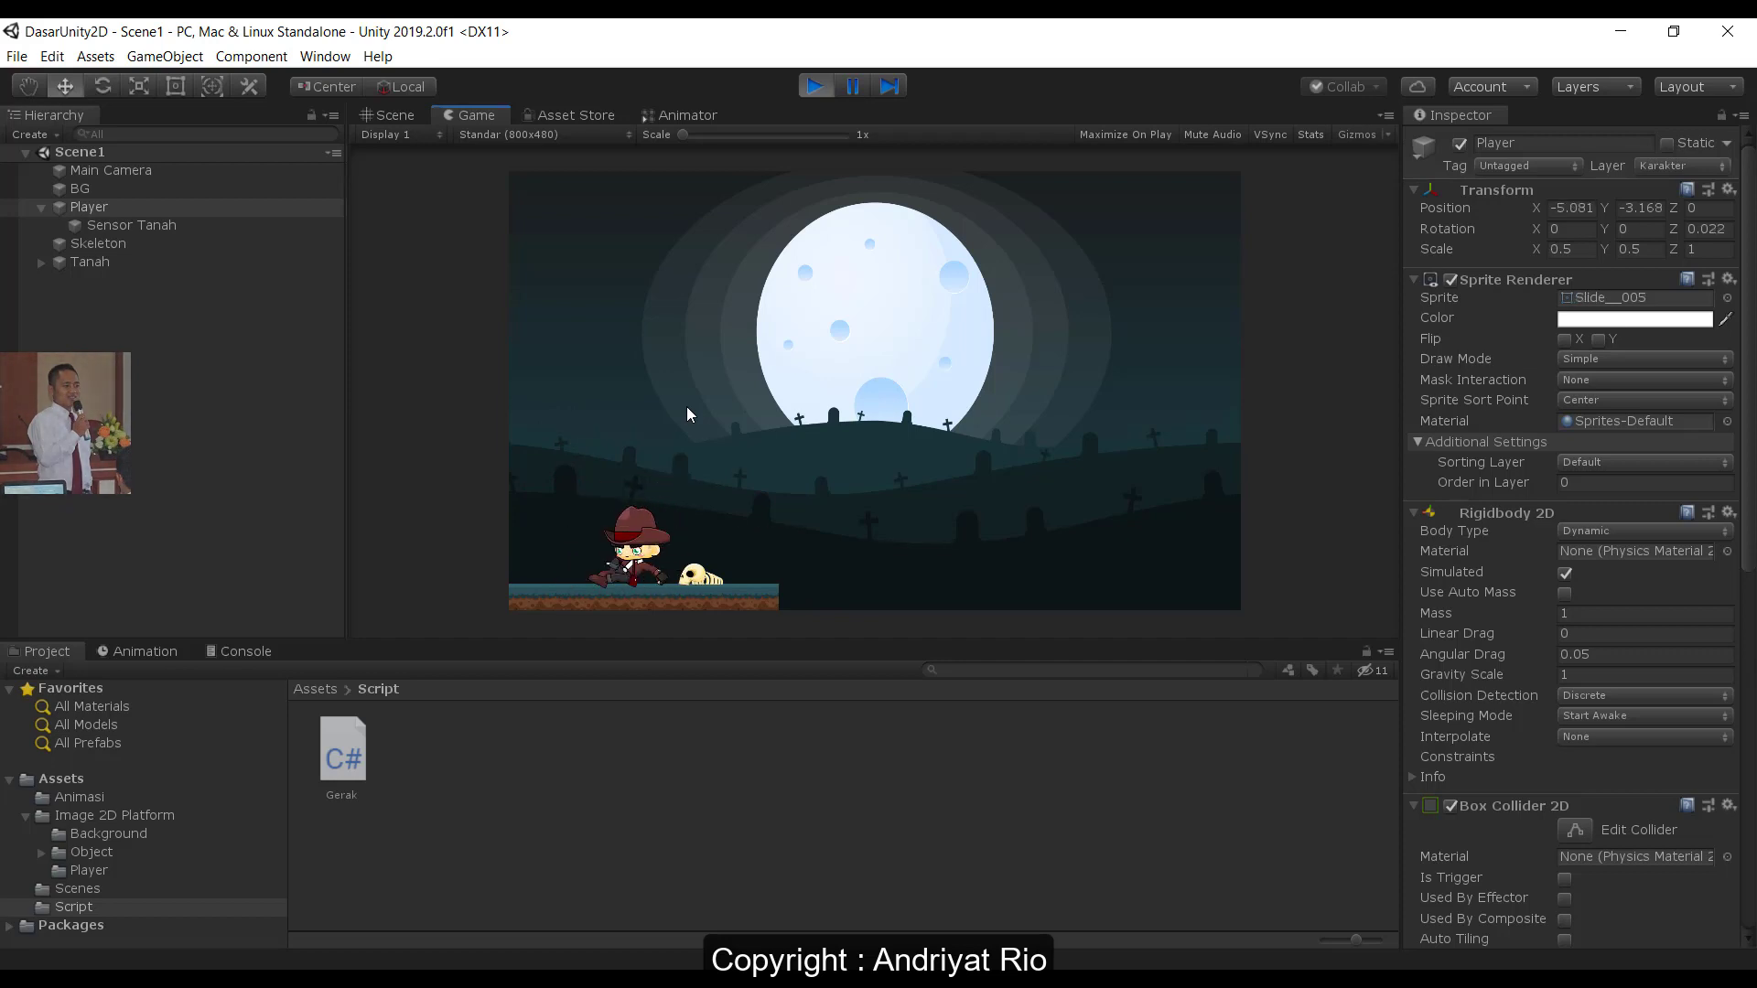
key(Right)
key(Right)
key(Left)
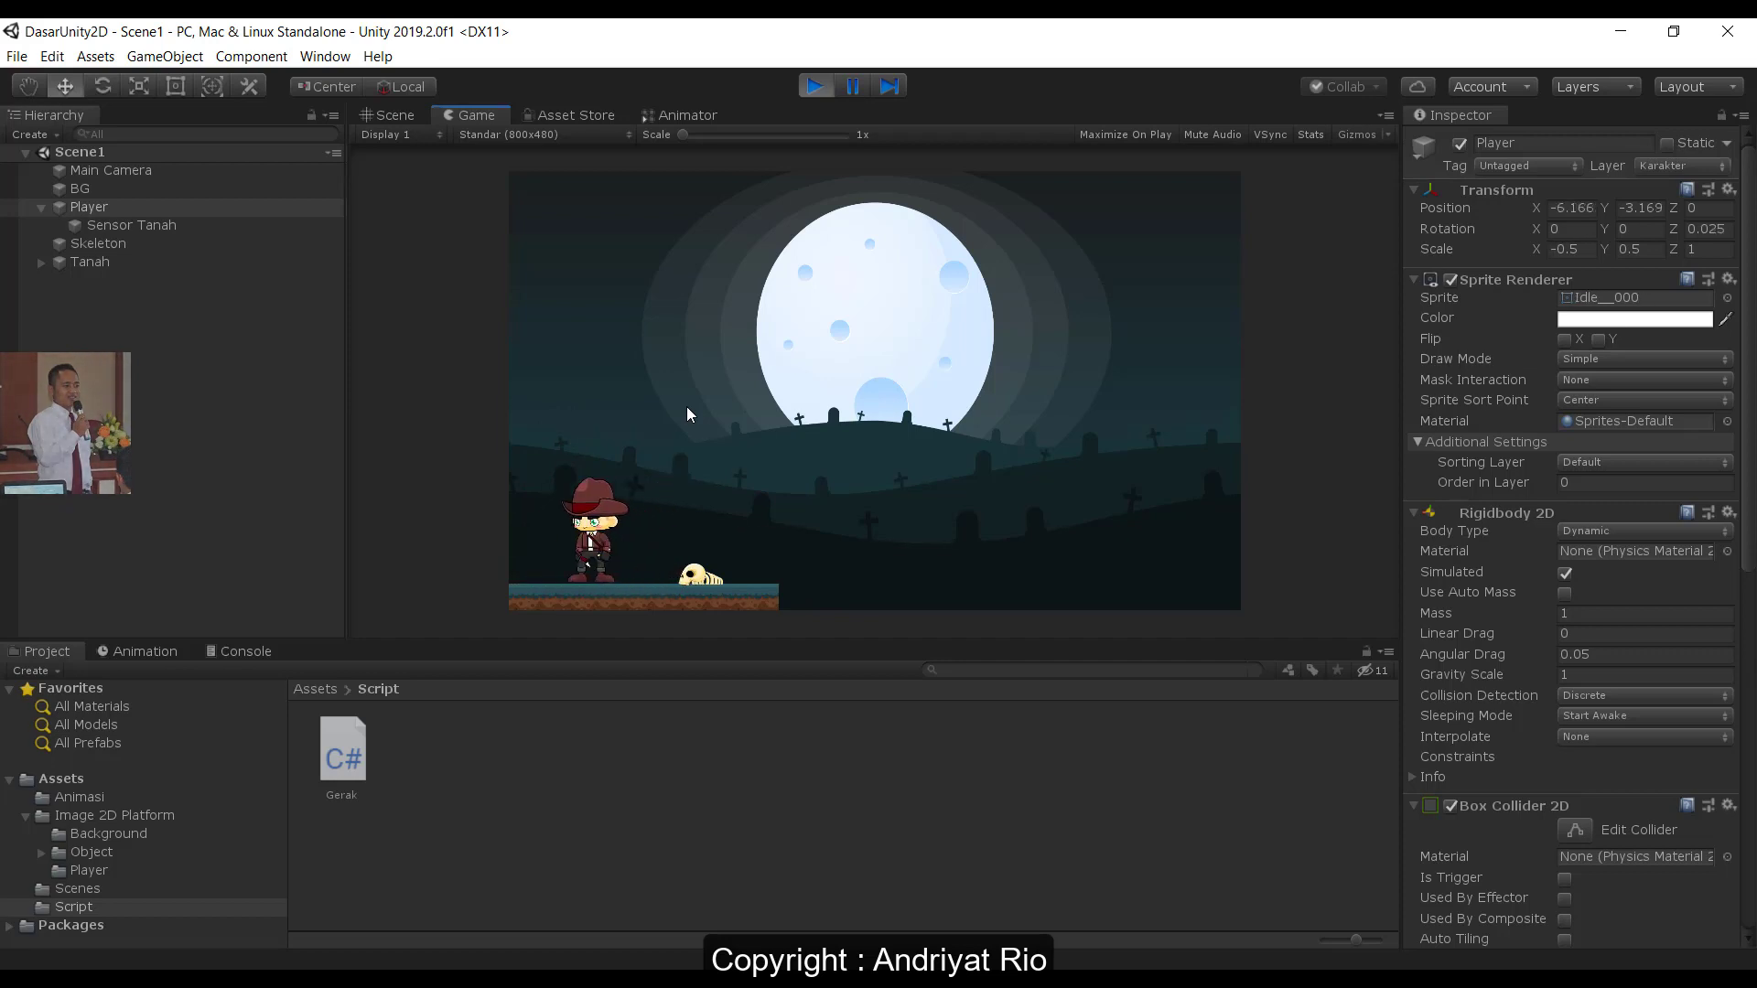
click(815, 86)
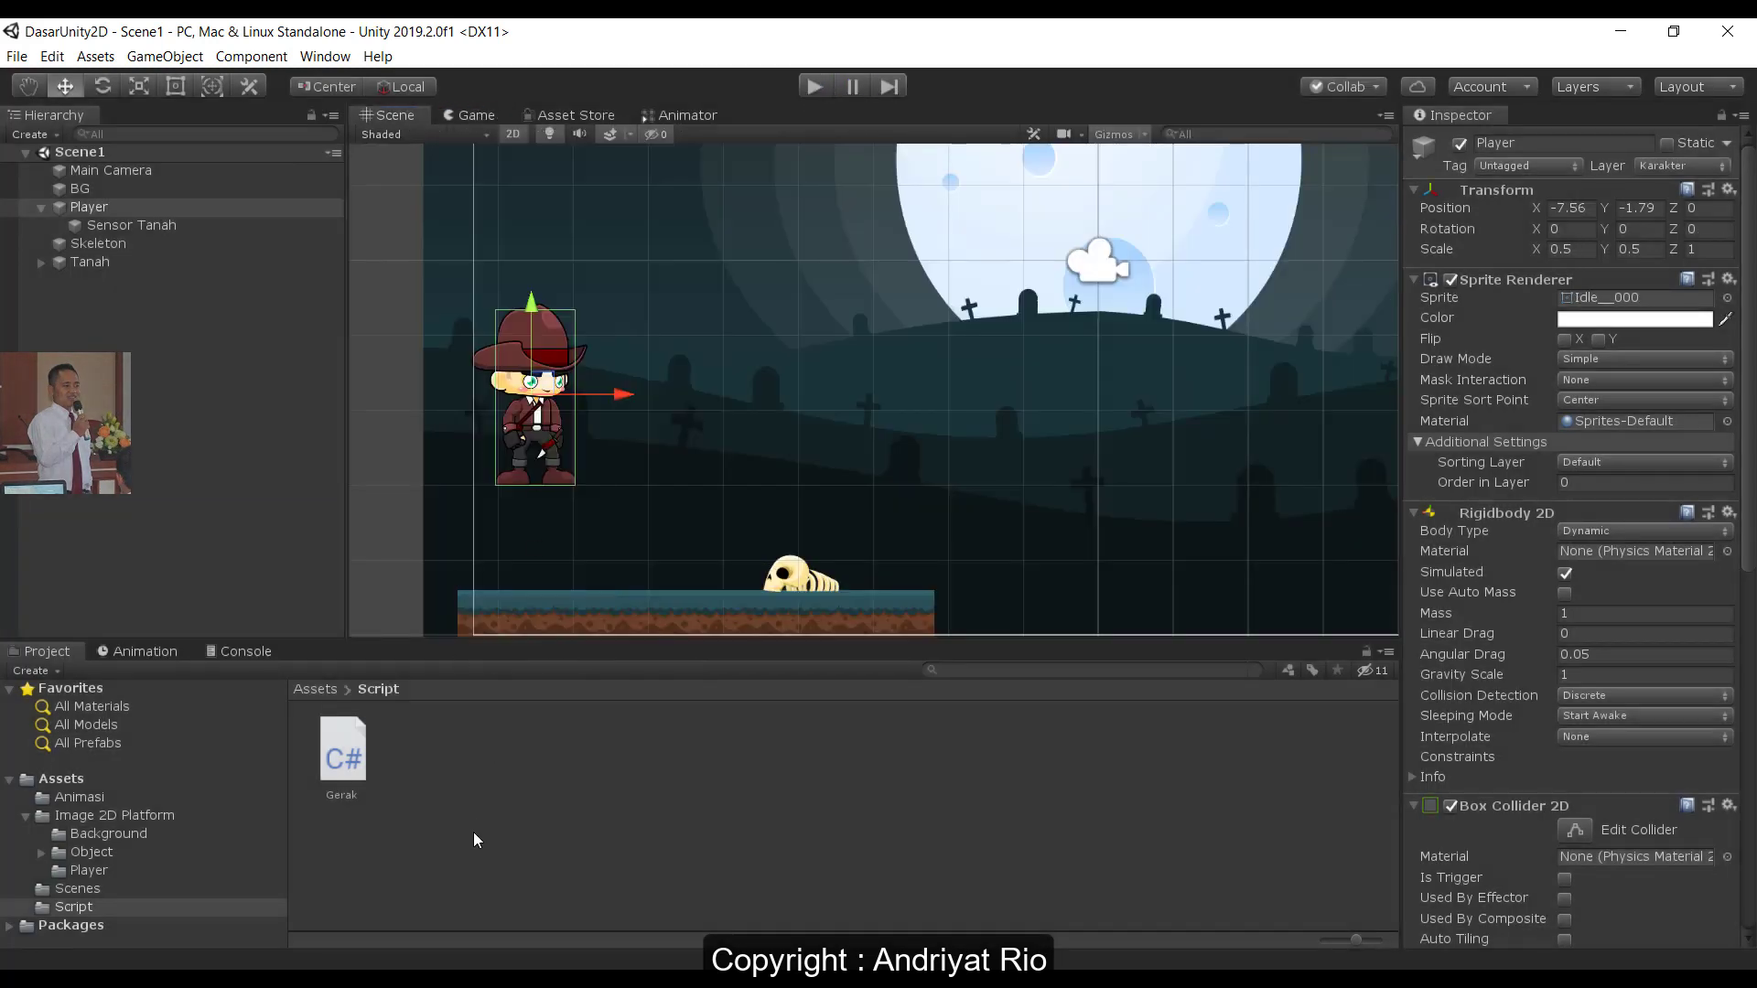
- In Visual Studio Code, add anim.SetBool("Sliding",false); with the comment //Tidak Menjalankan Animasi Sliding below the Lari line in the else block, and save
key(alt+Tab)
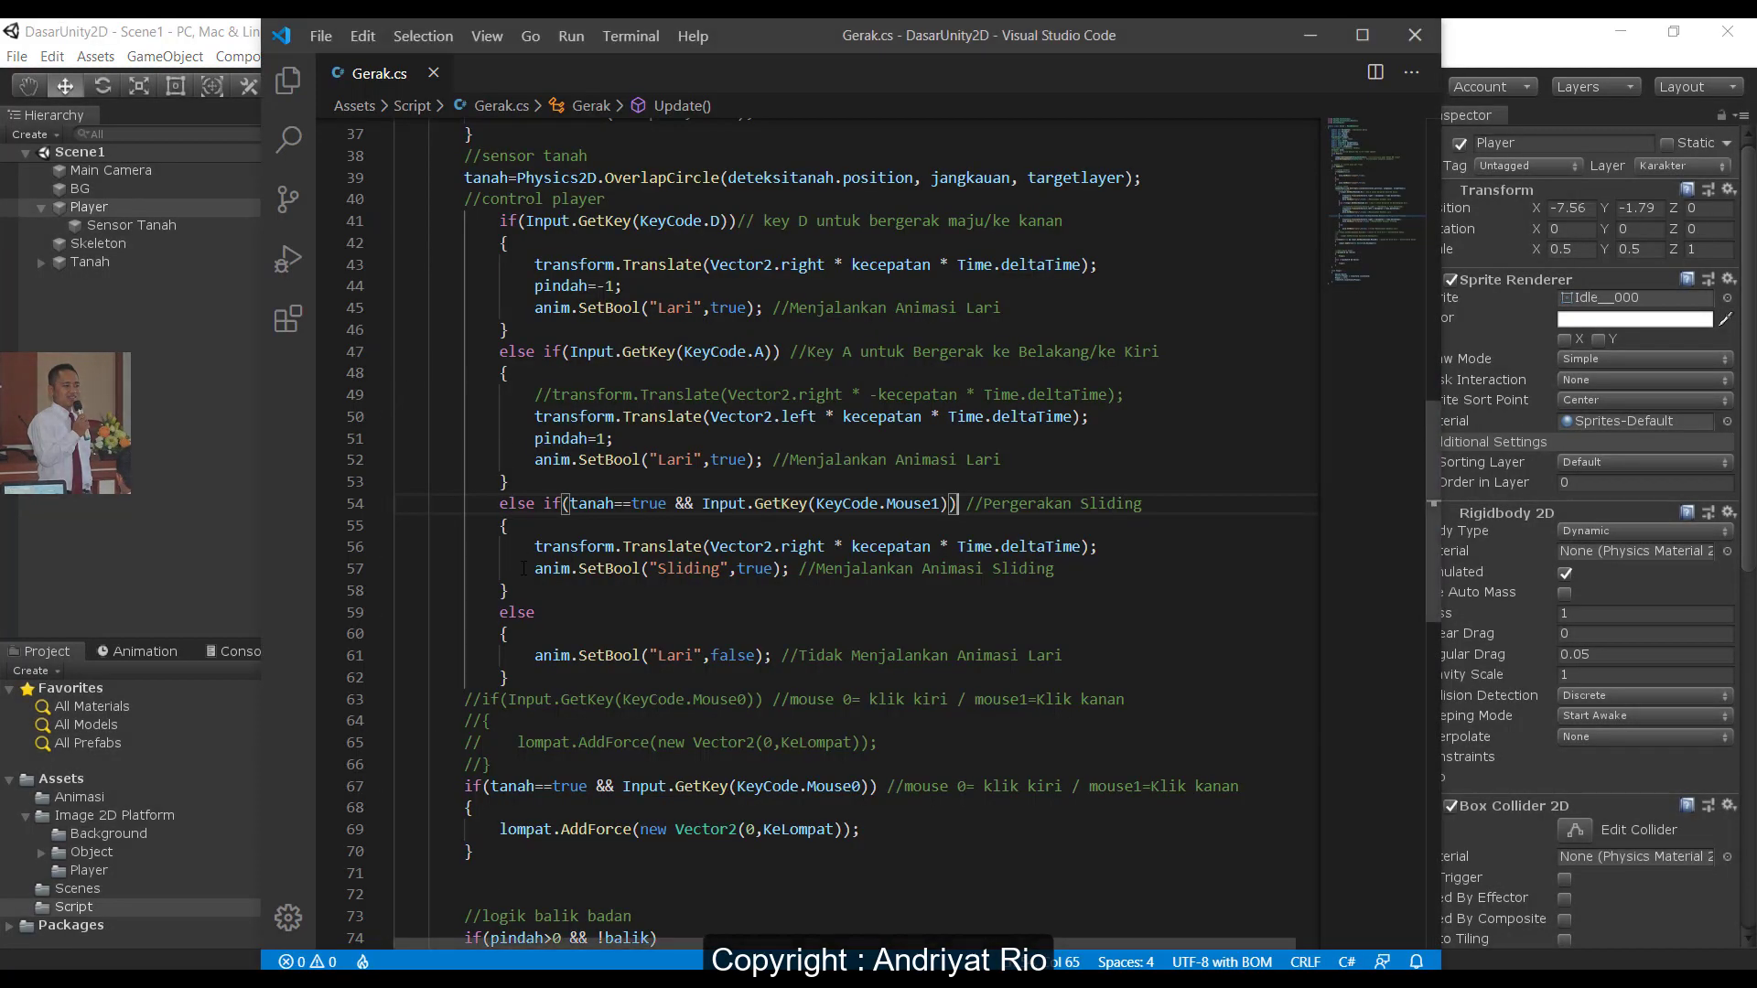
click(1134, 655)
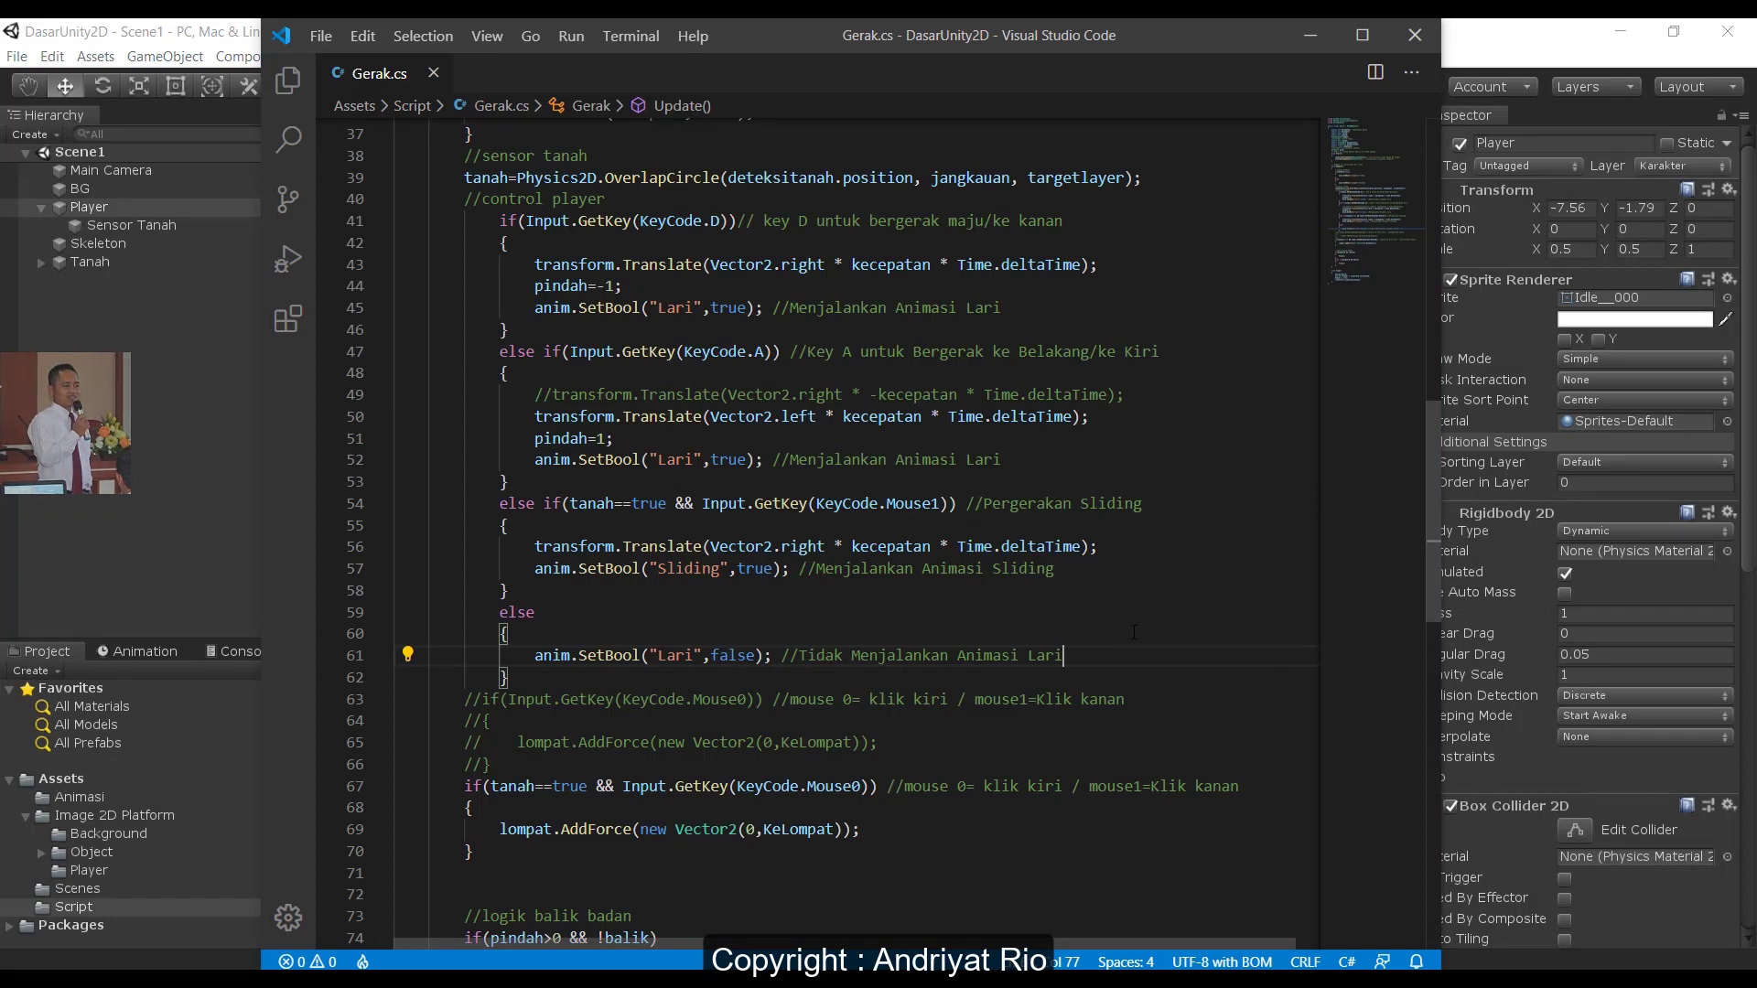
key(Return)
text(anim)
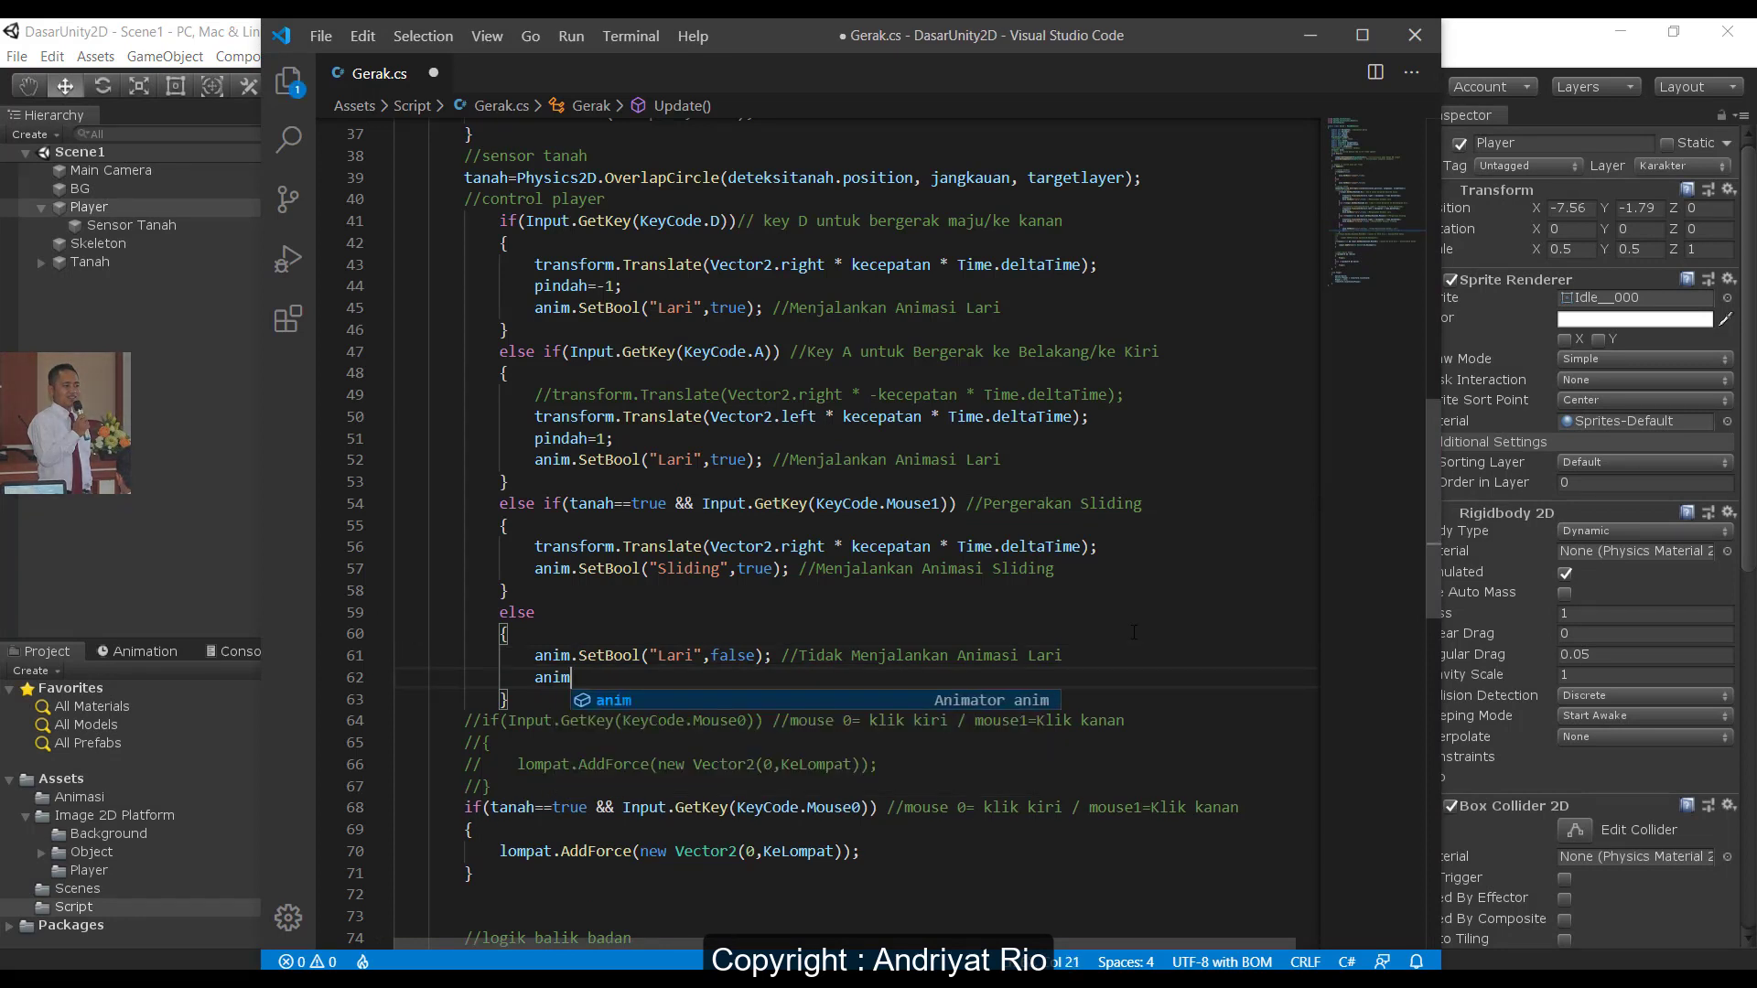
text(.)
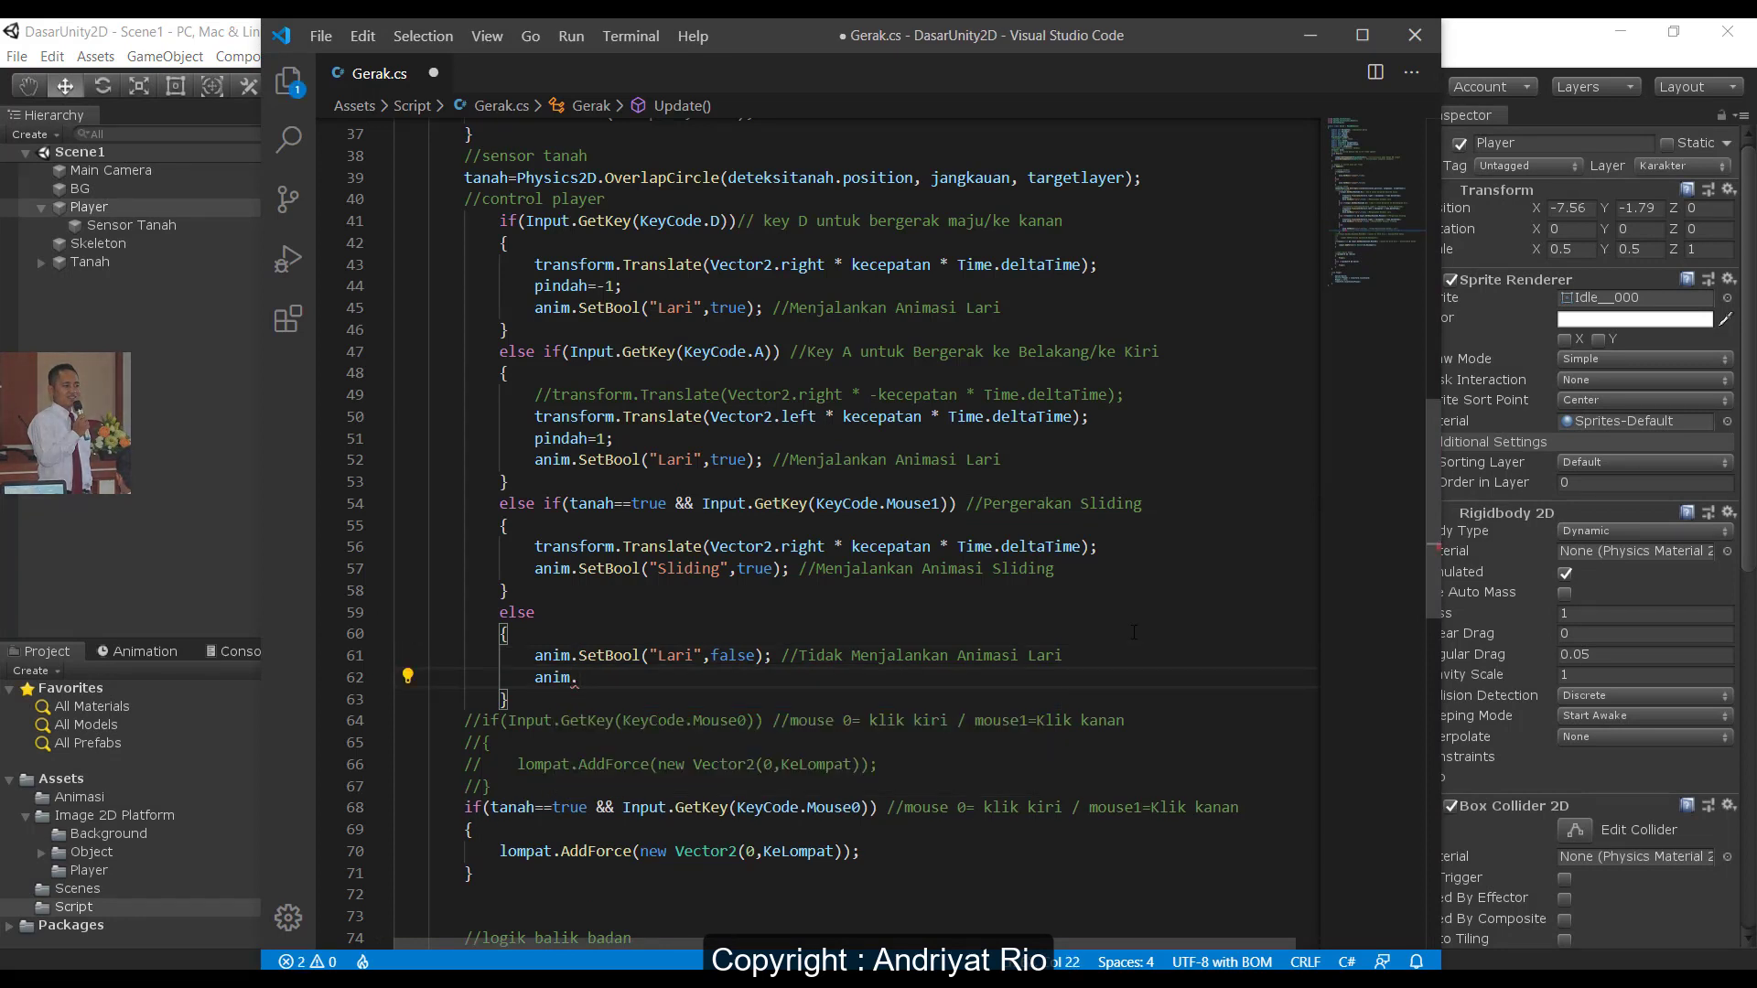
text(Set)
key(Tab)
text(("Sliding")
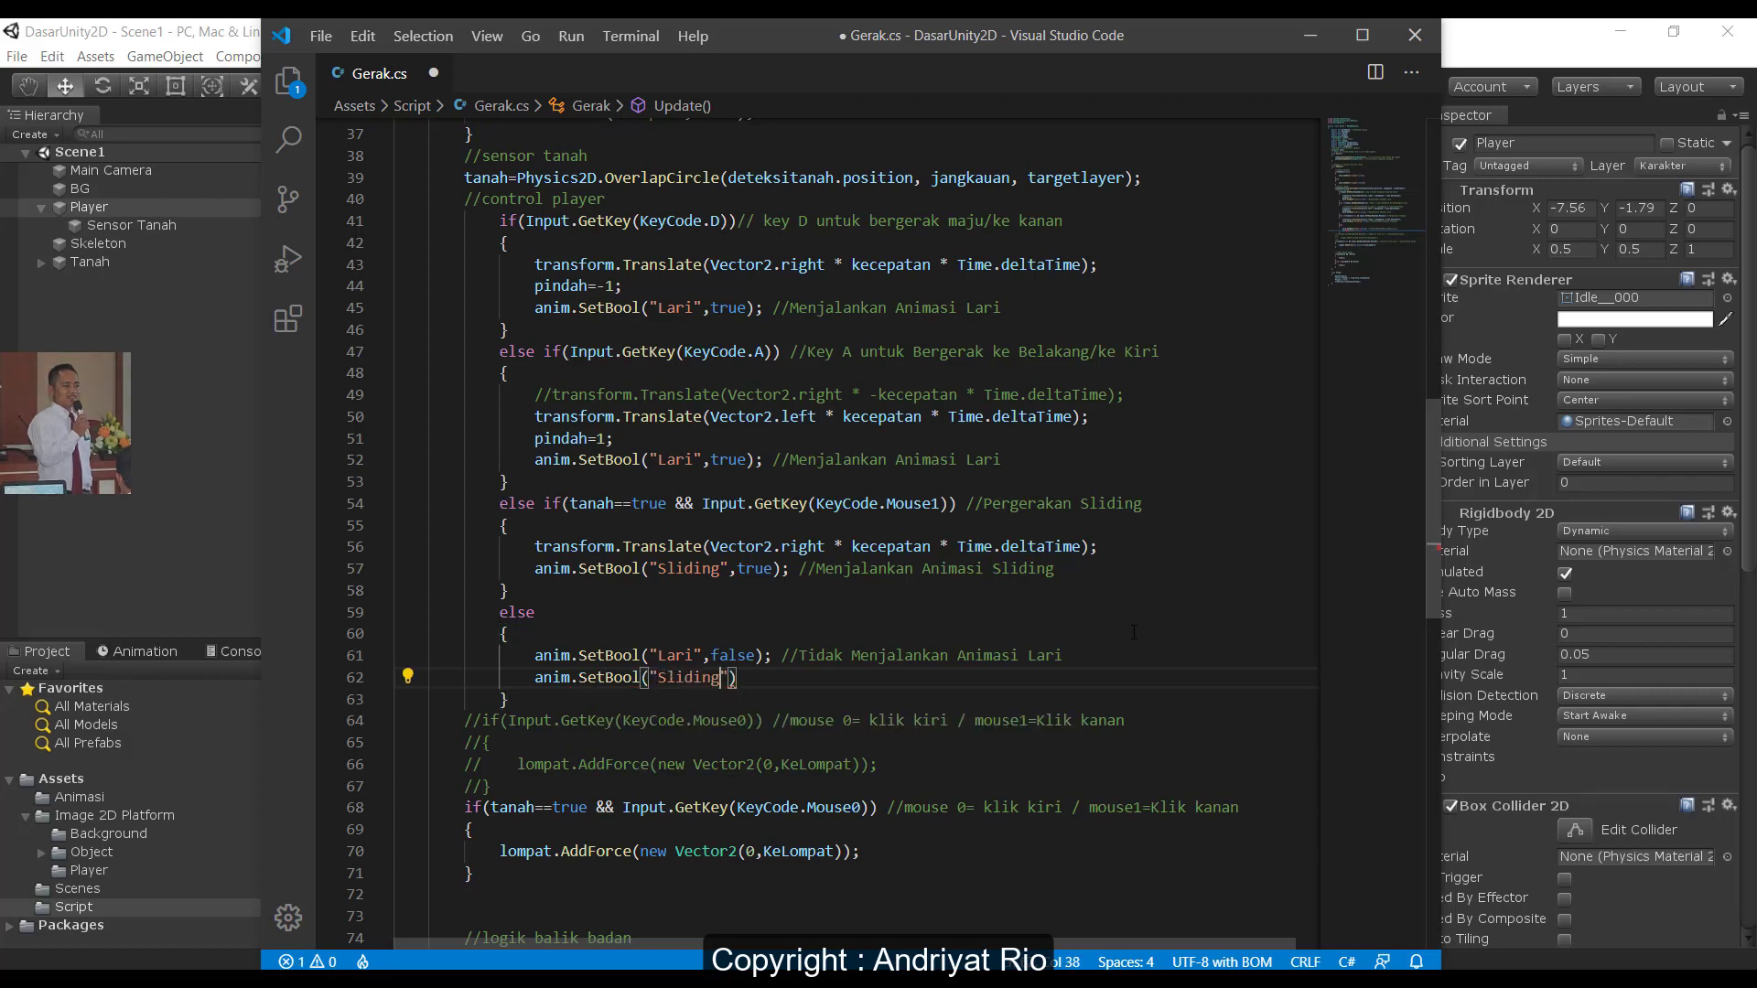
text(,false); //Tidak Menjalan)
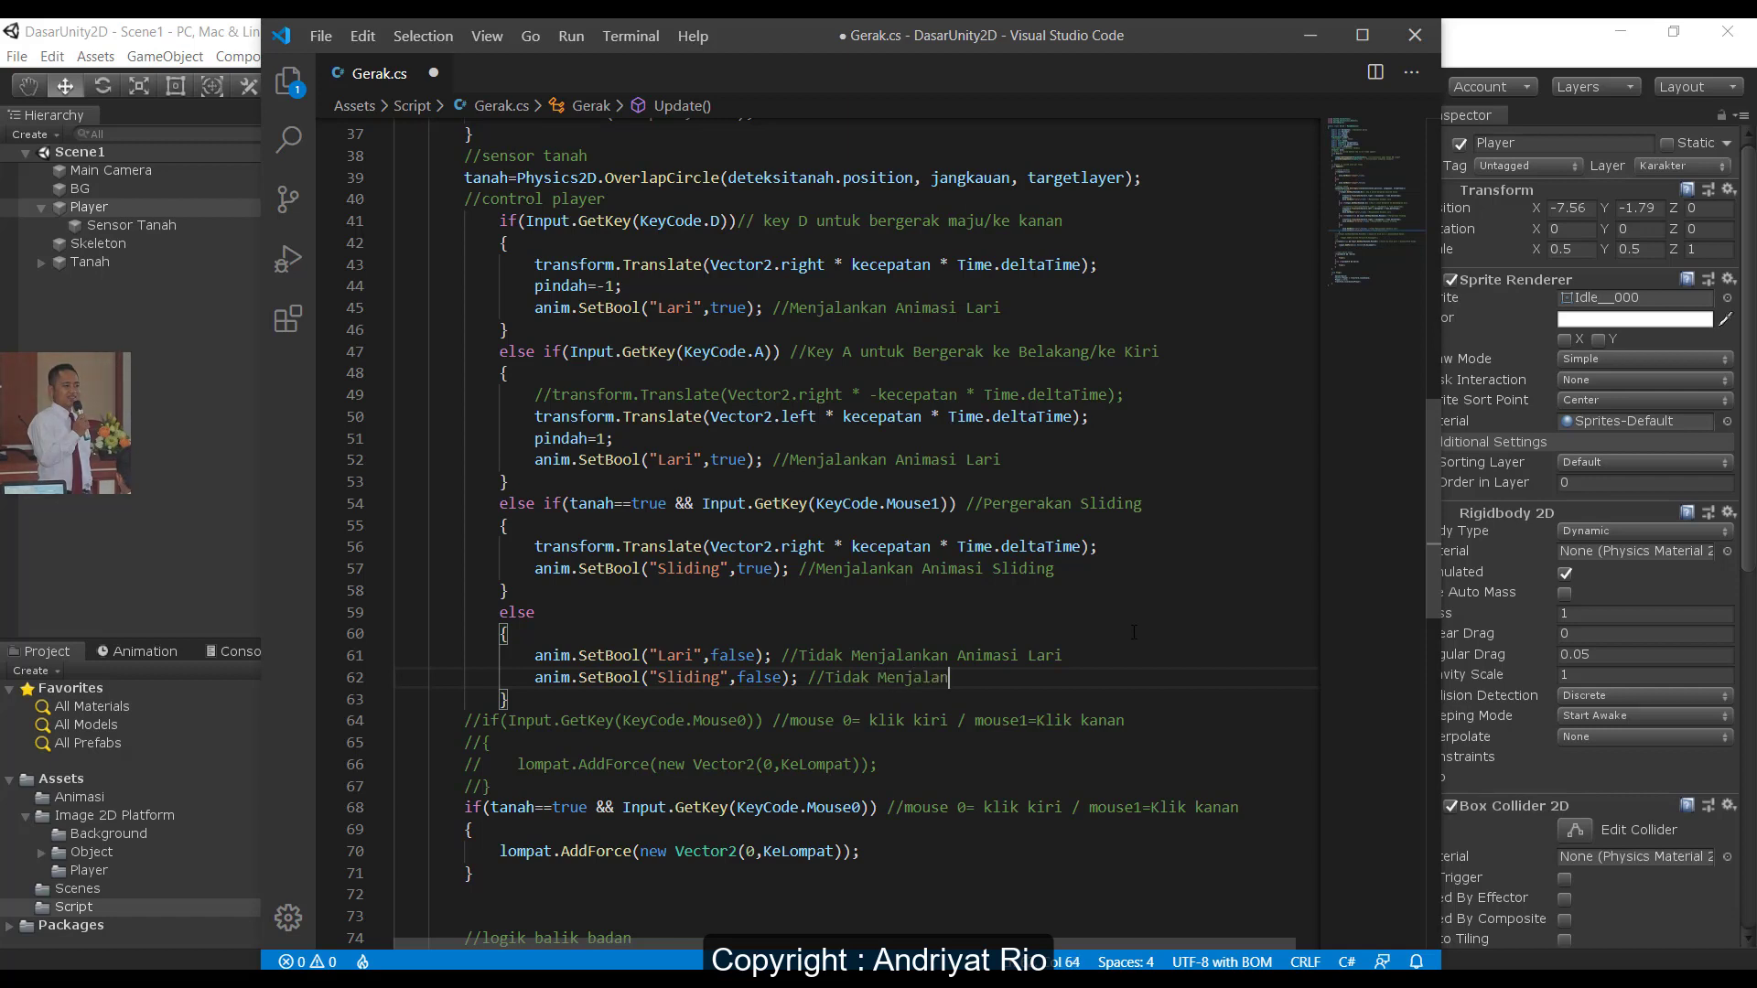
text(kan Animasi Sliding)
key(ctrl+s)
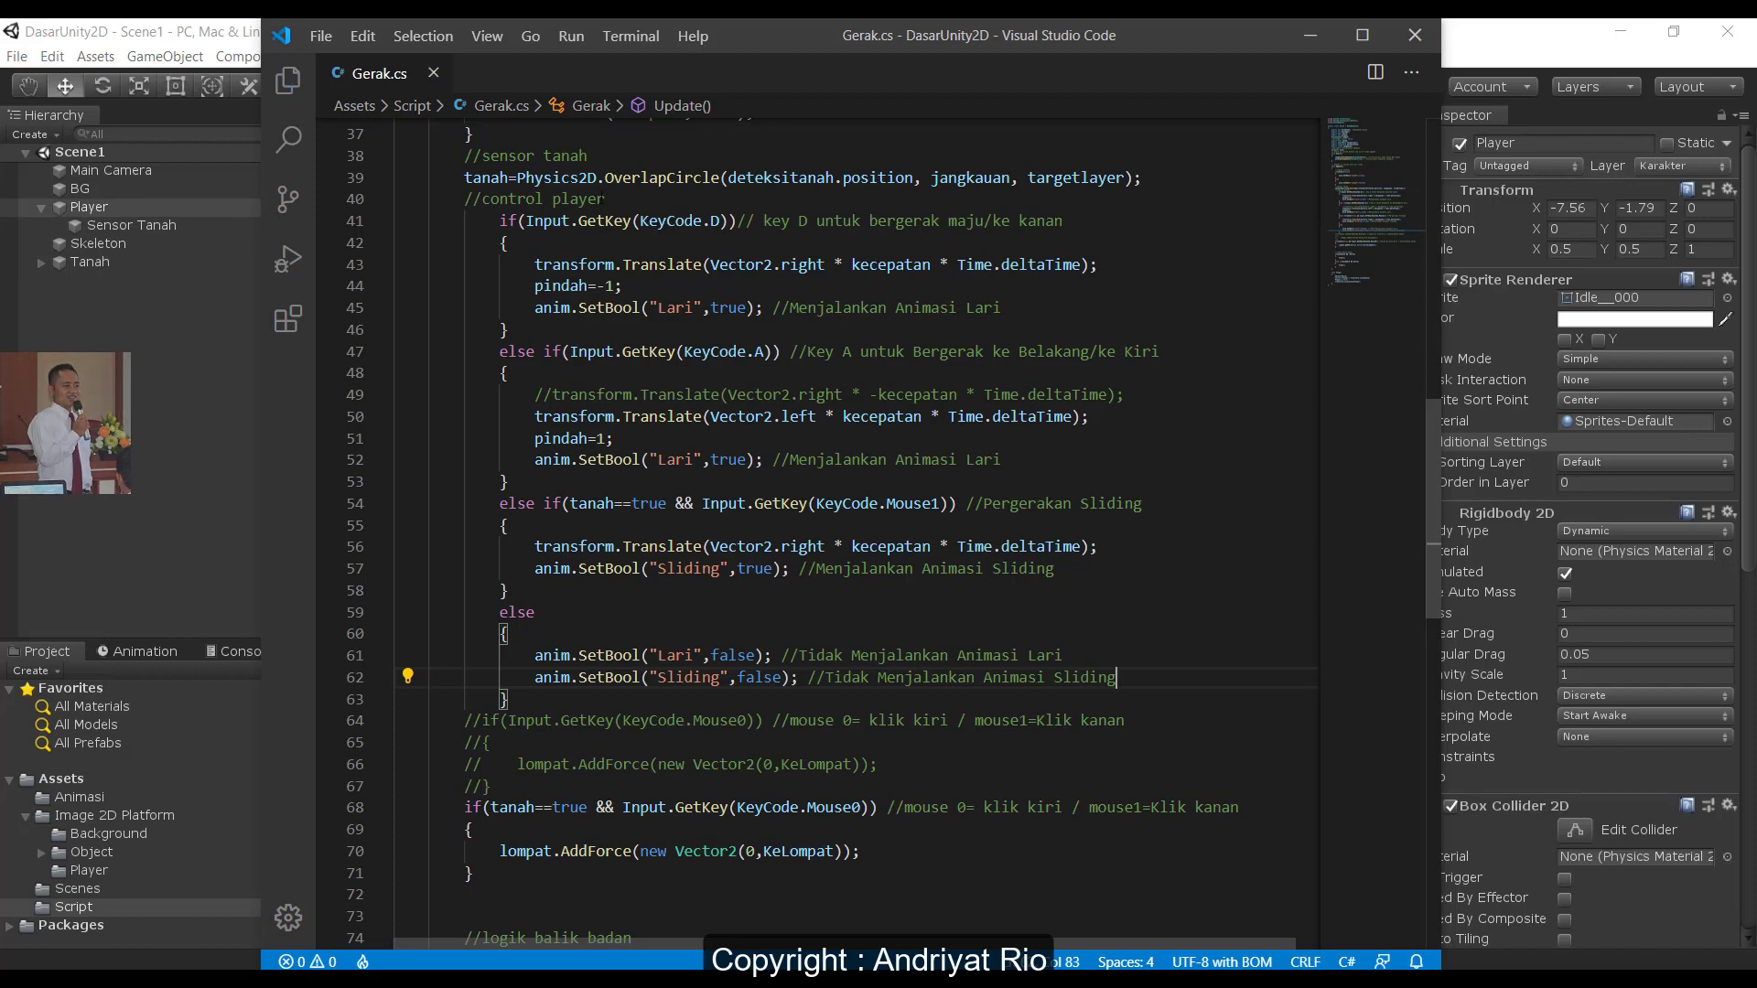
- Run the scene in Unity, test how the player runs, slides and returns to idle in both directions, and stop play mode
key(alt+Tab)
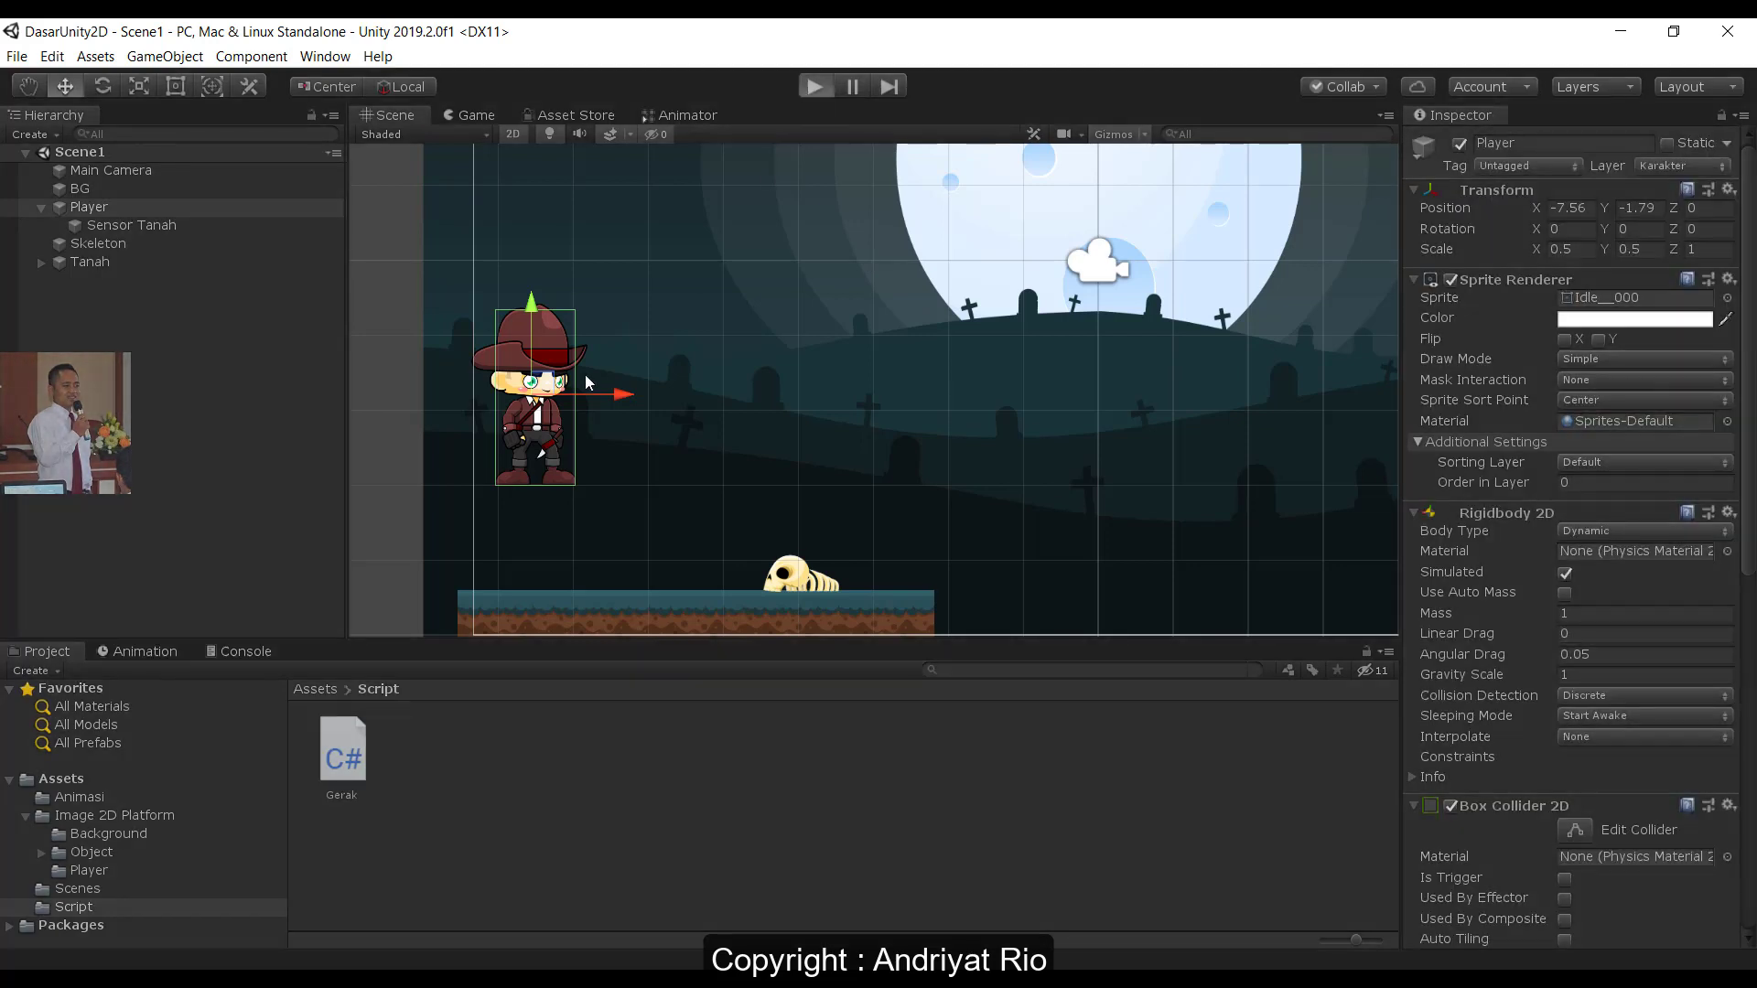
key(ctrl+p)
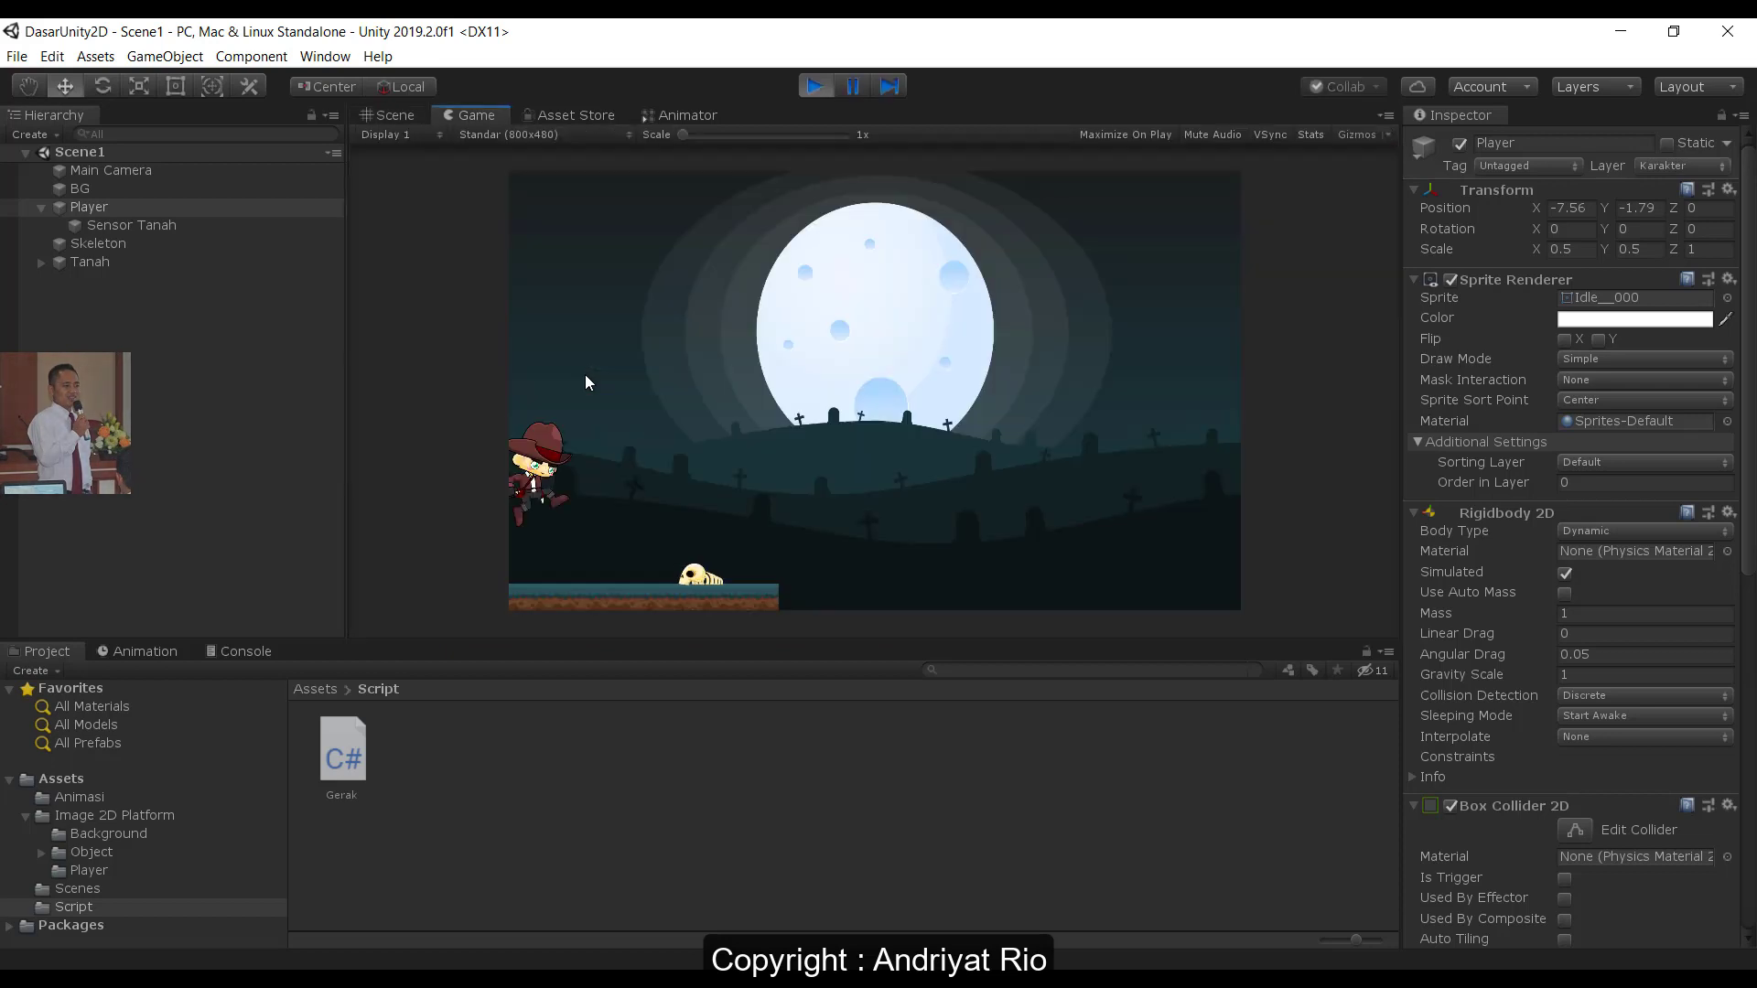
key(Right)
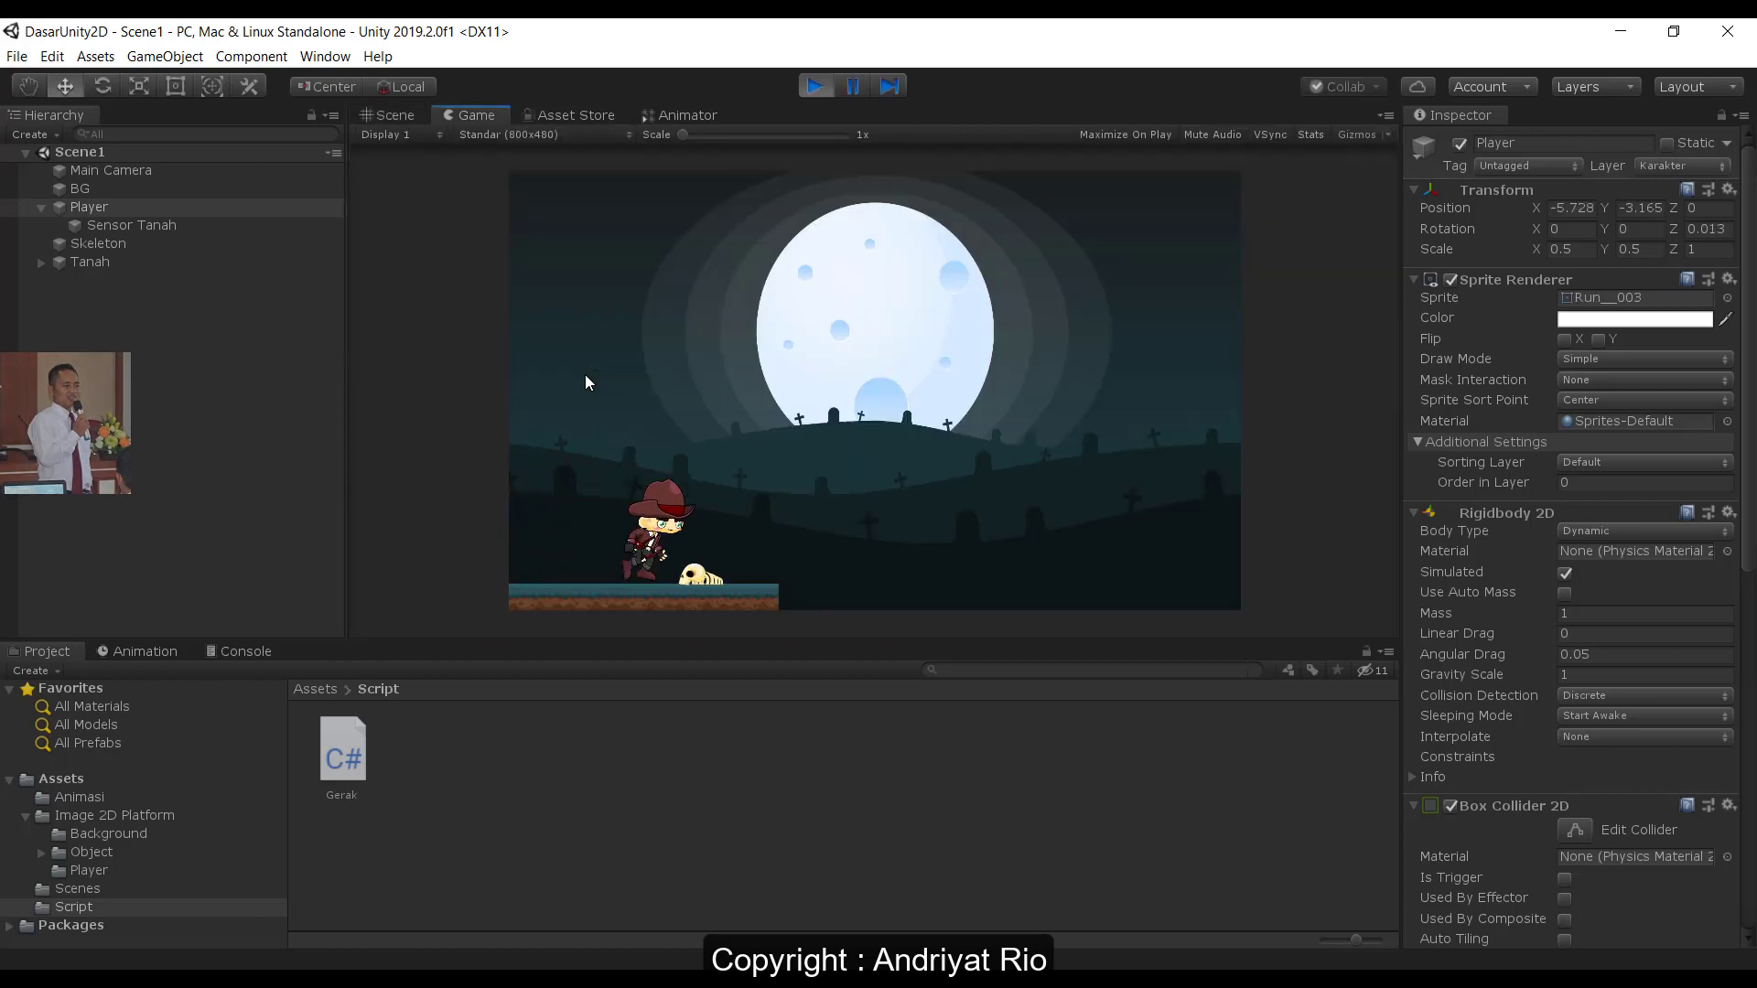
key(Left)
key(Right)
key(space)
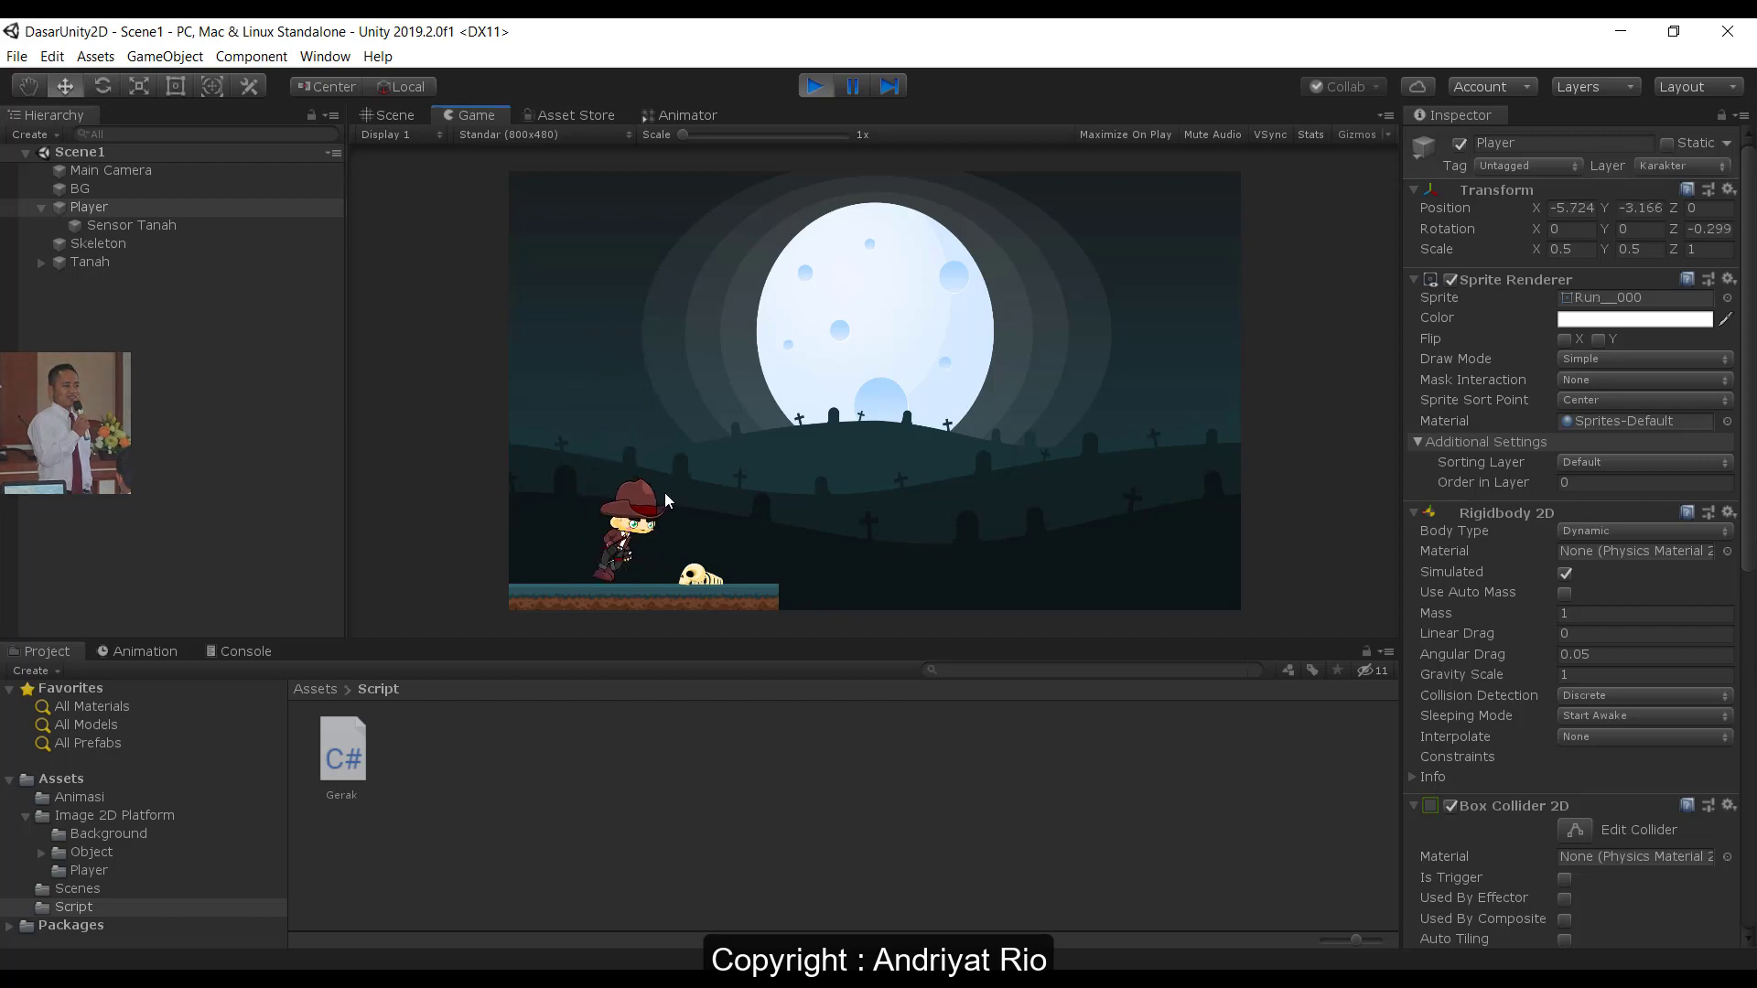
key(Left)
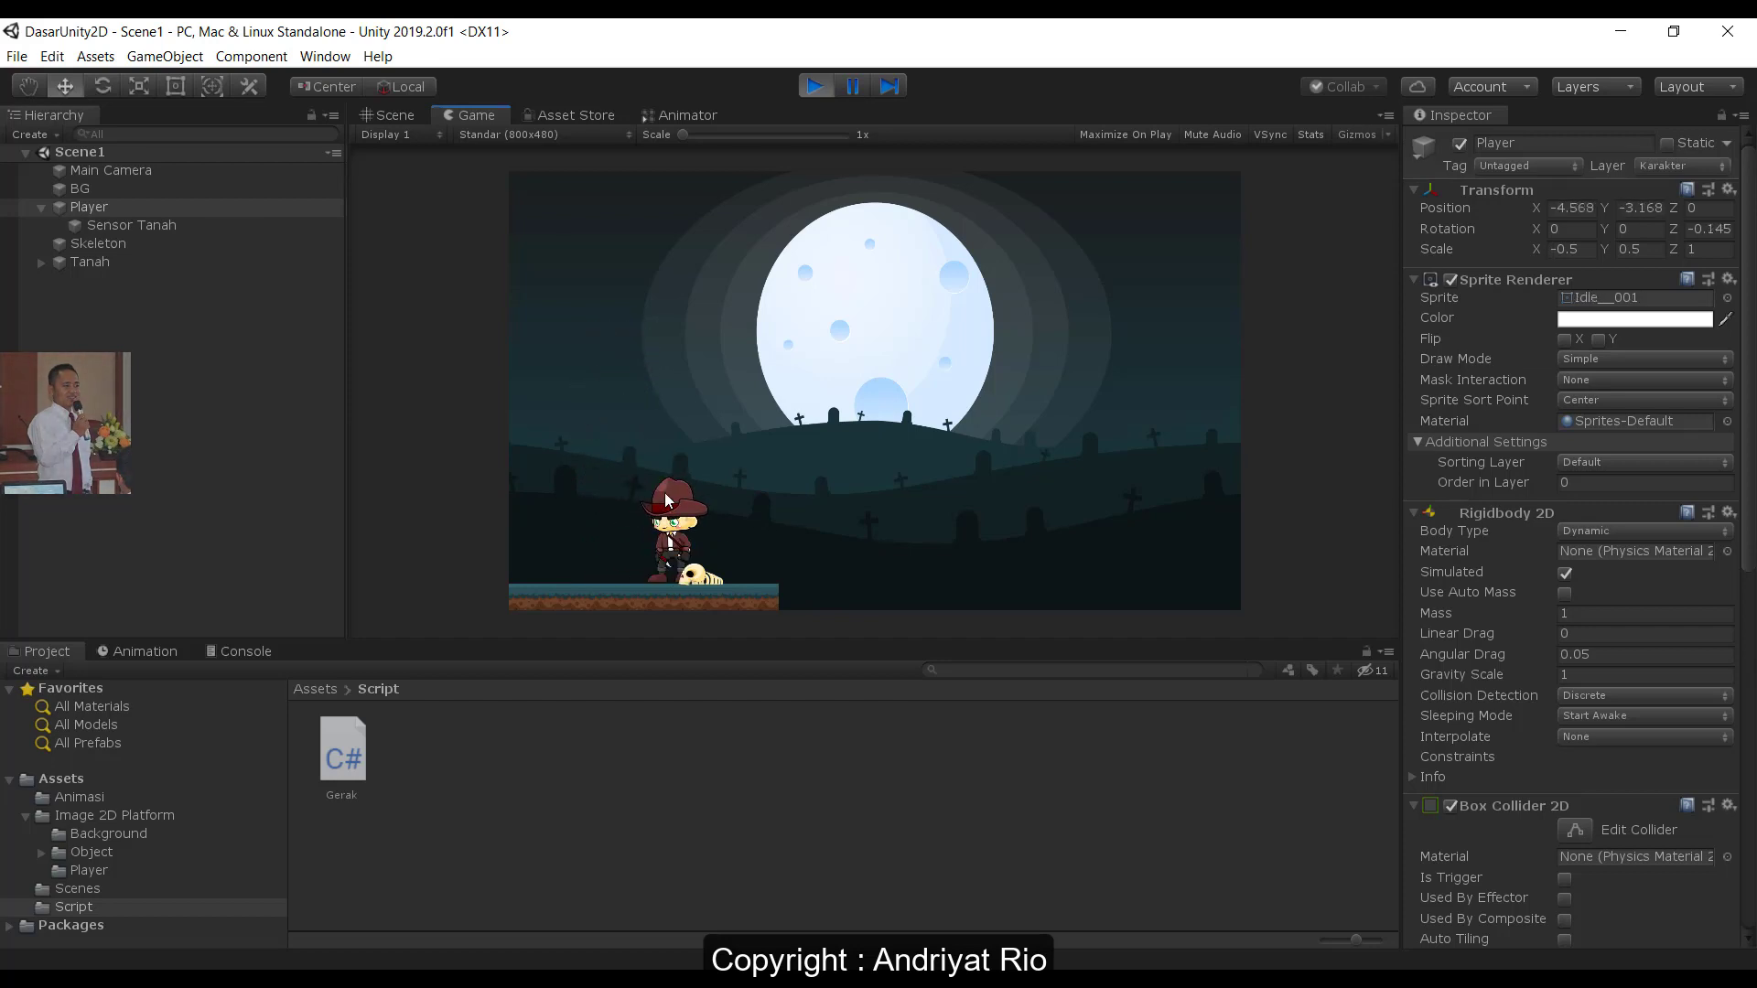
key(Down)
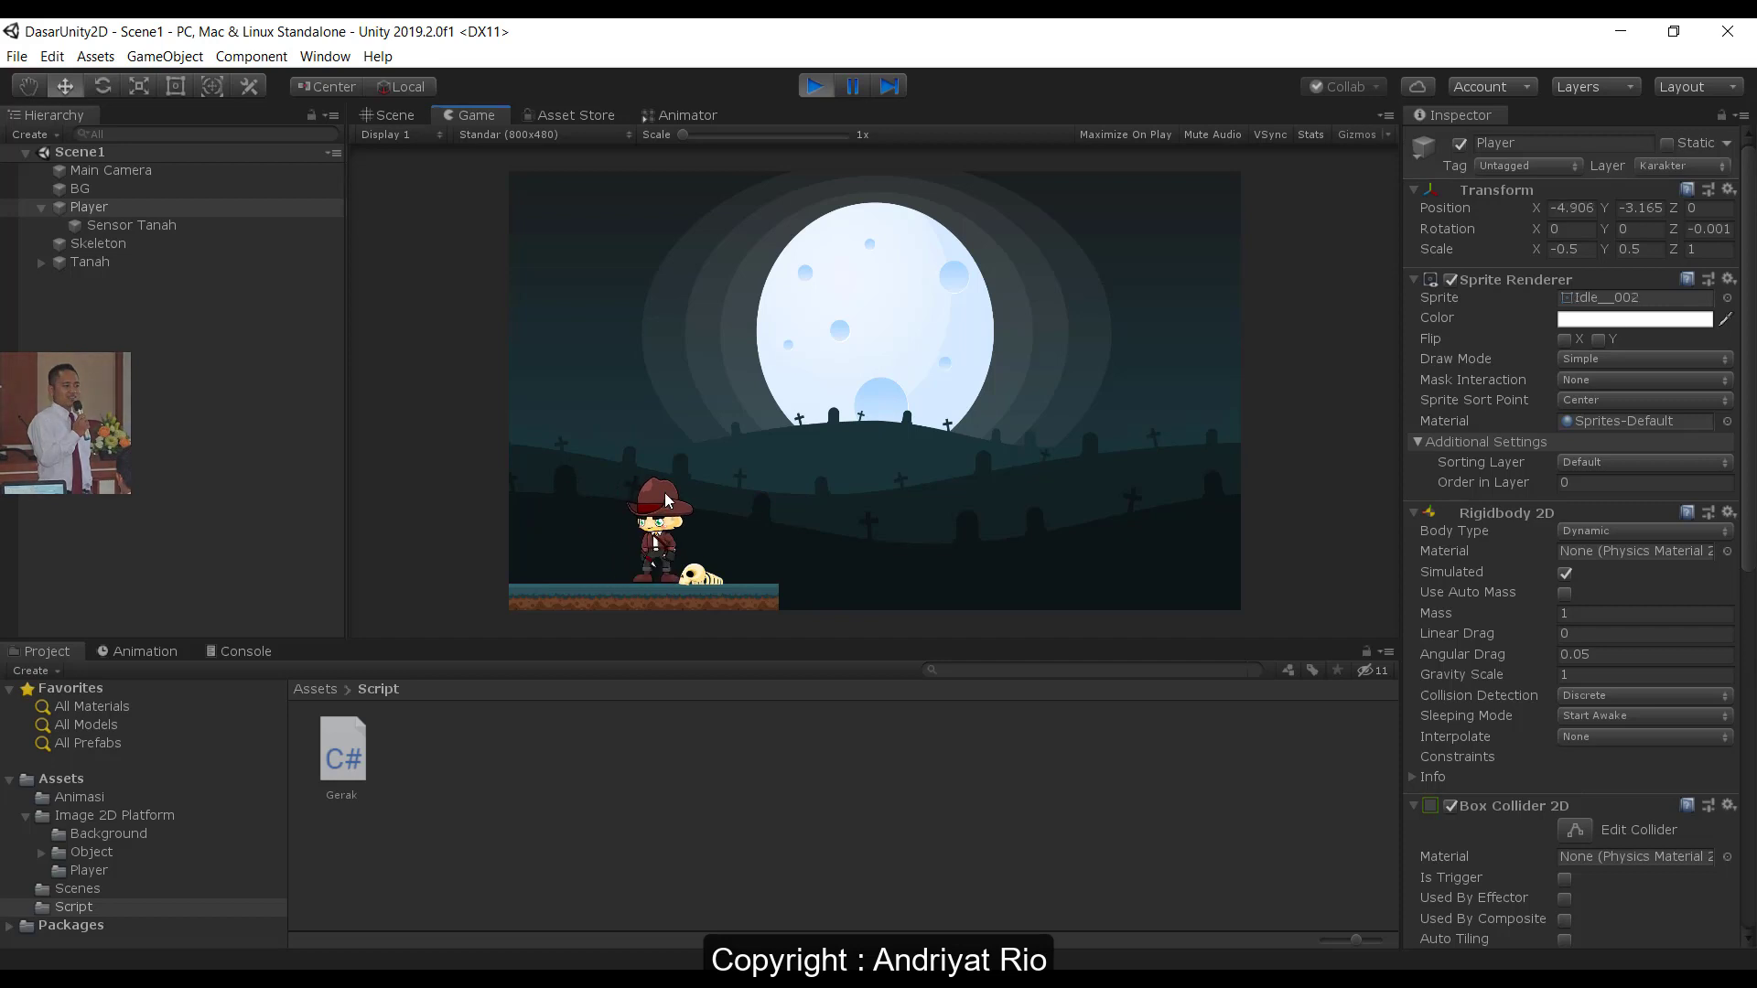
key(Right)
key(Left)
key(Right)
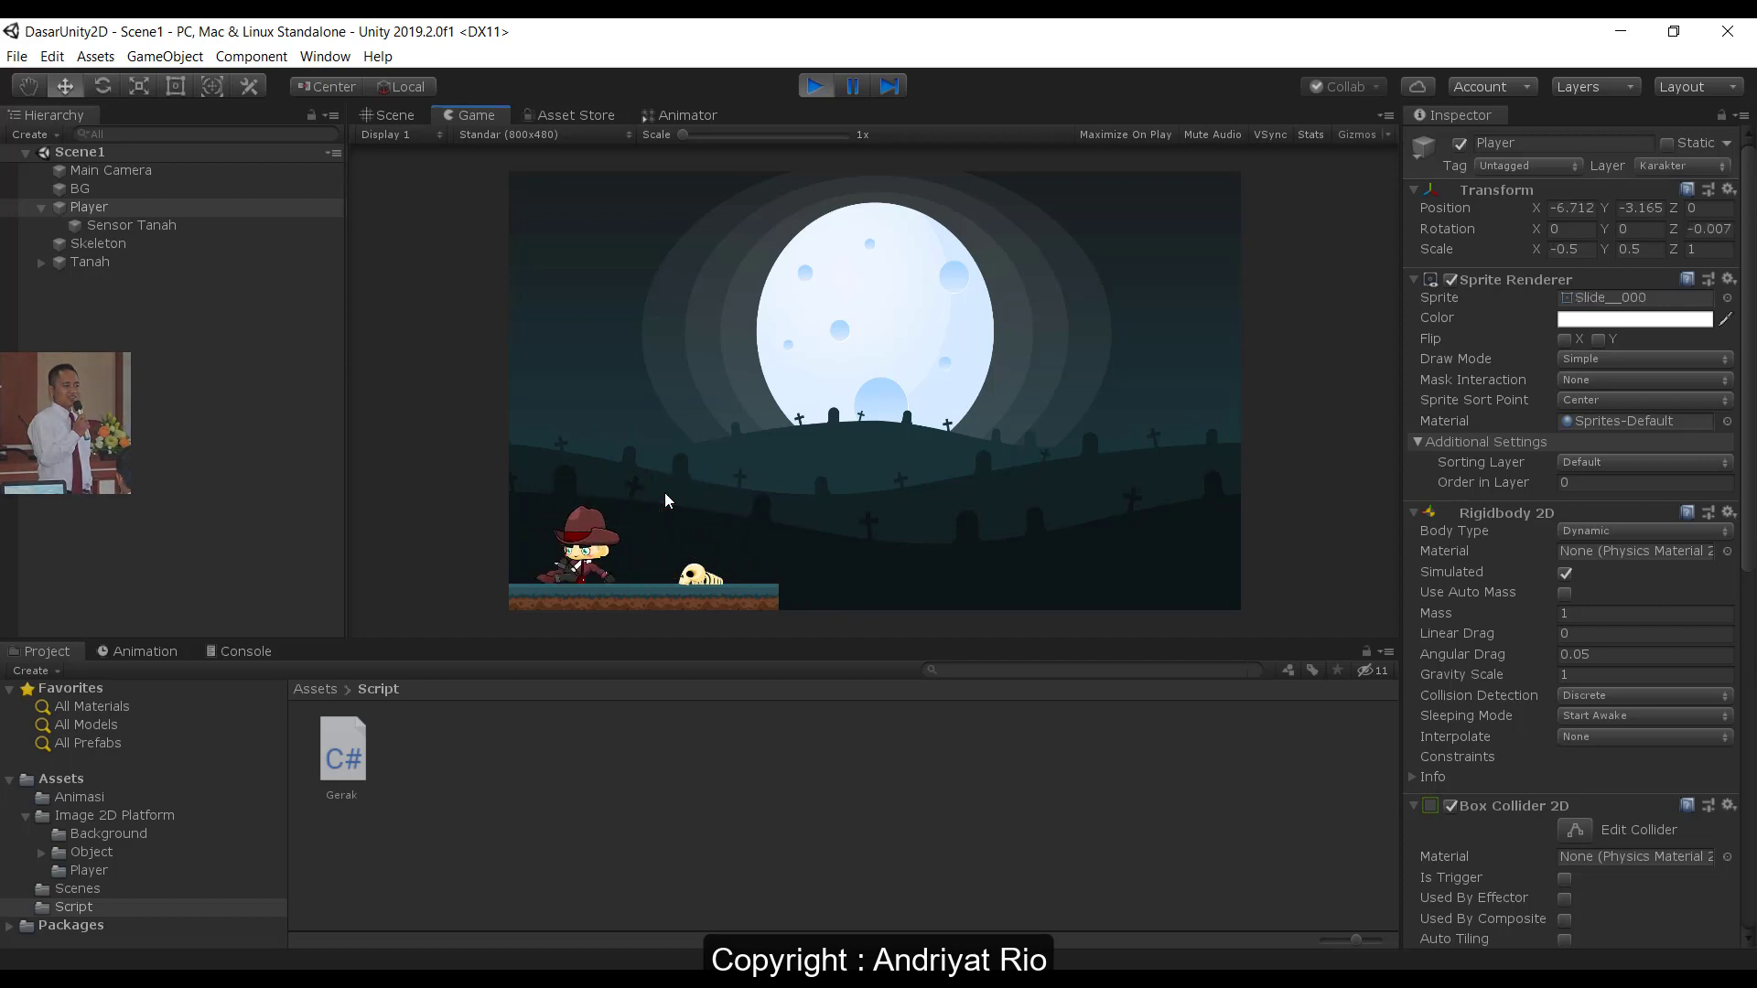
key(Right)
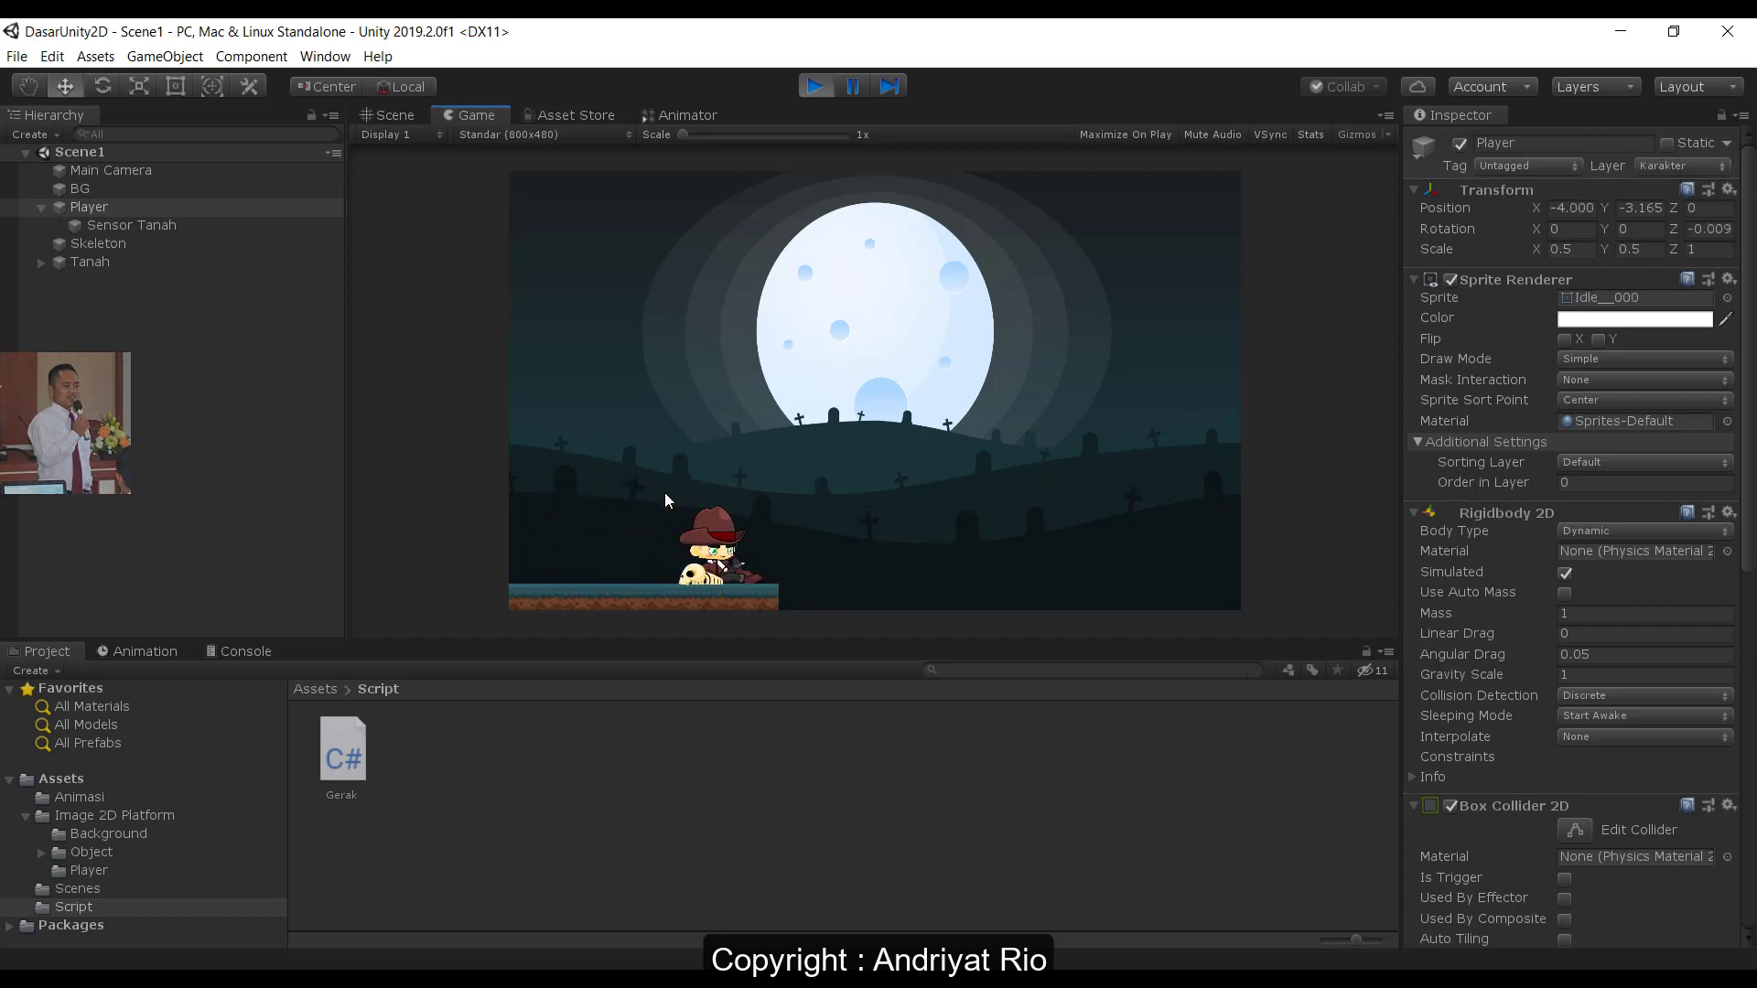
key(Left)
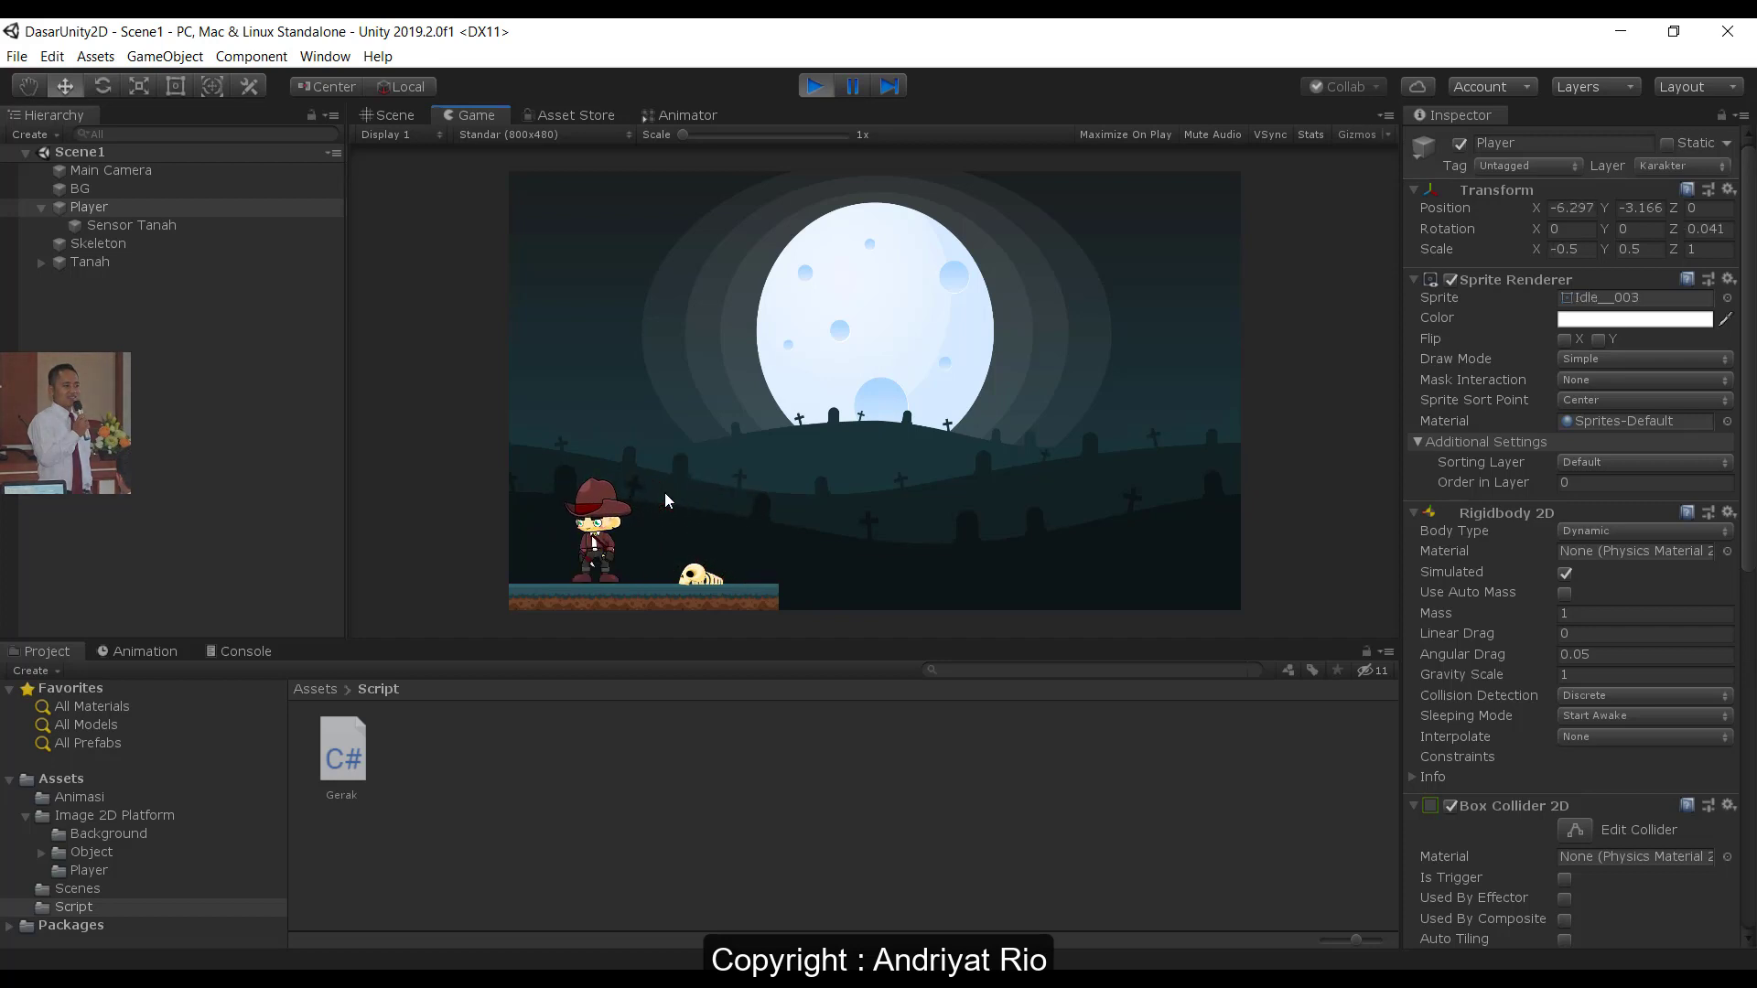
key(Right)
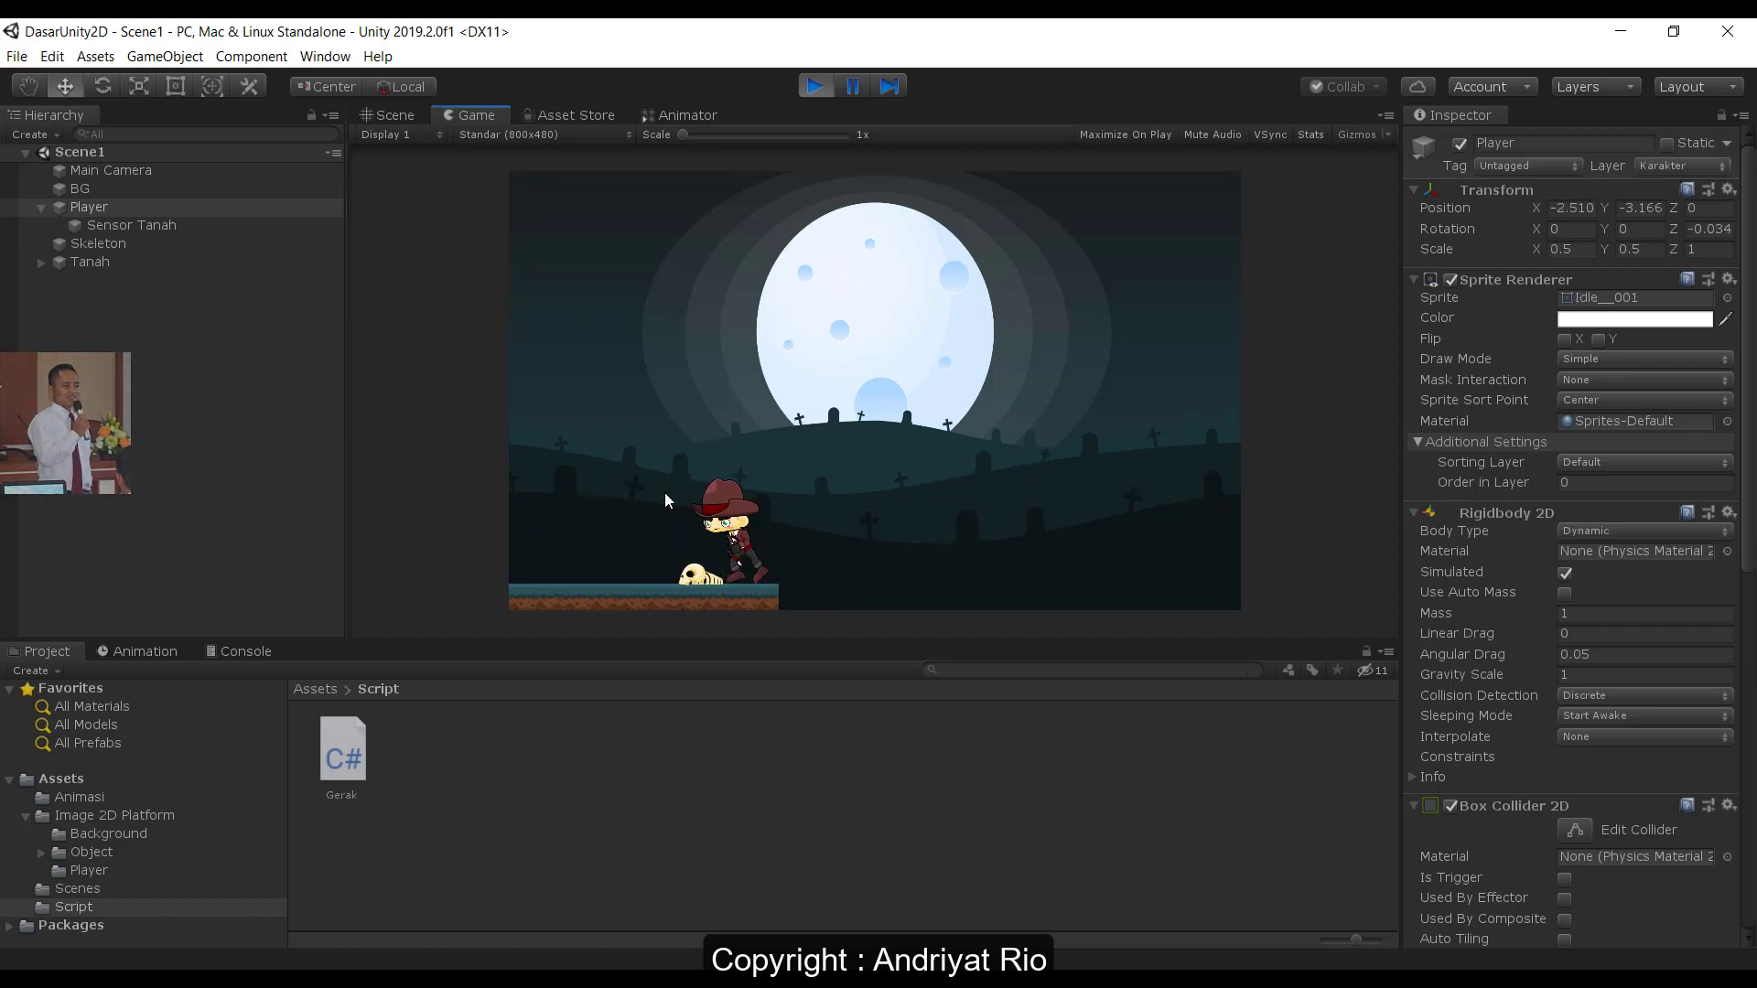
key(Right)
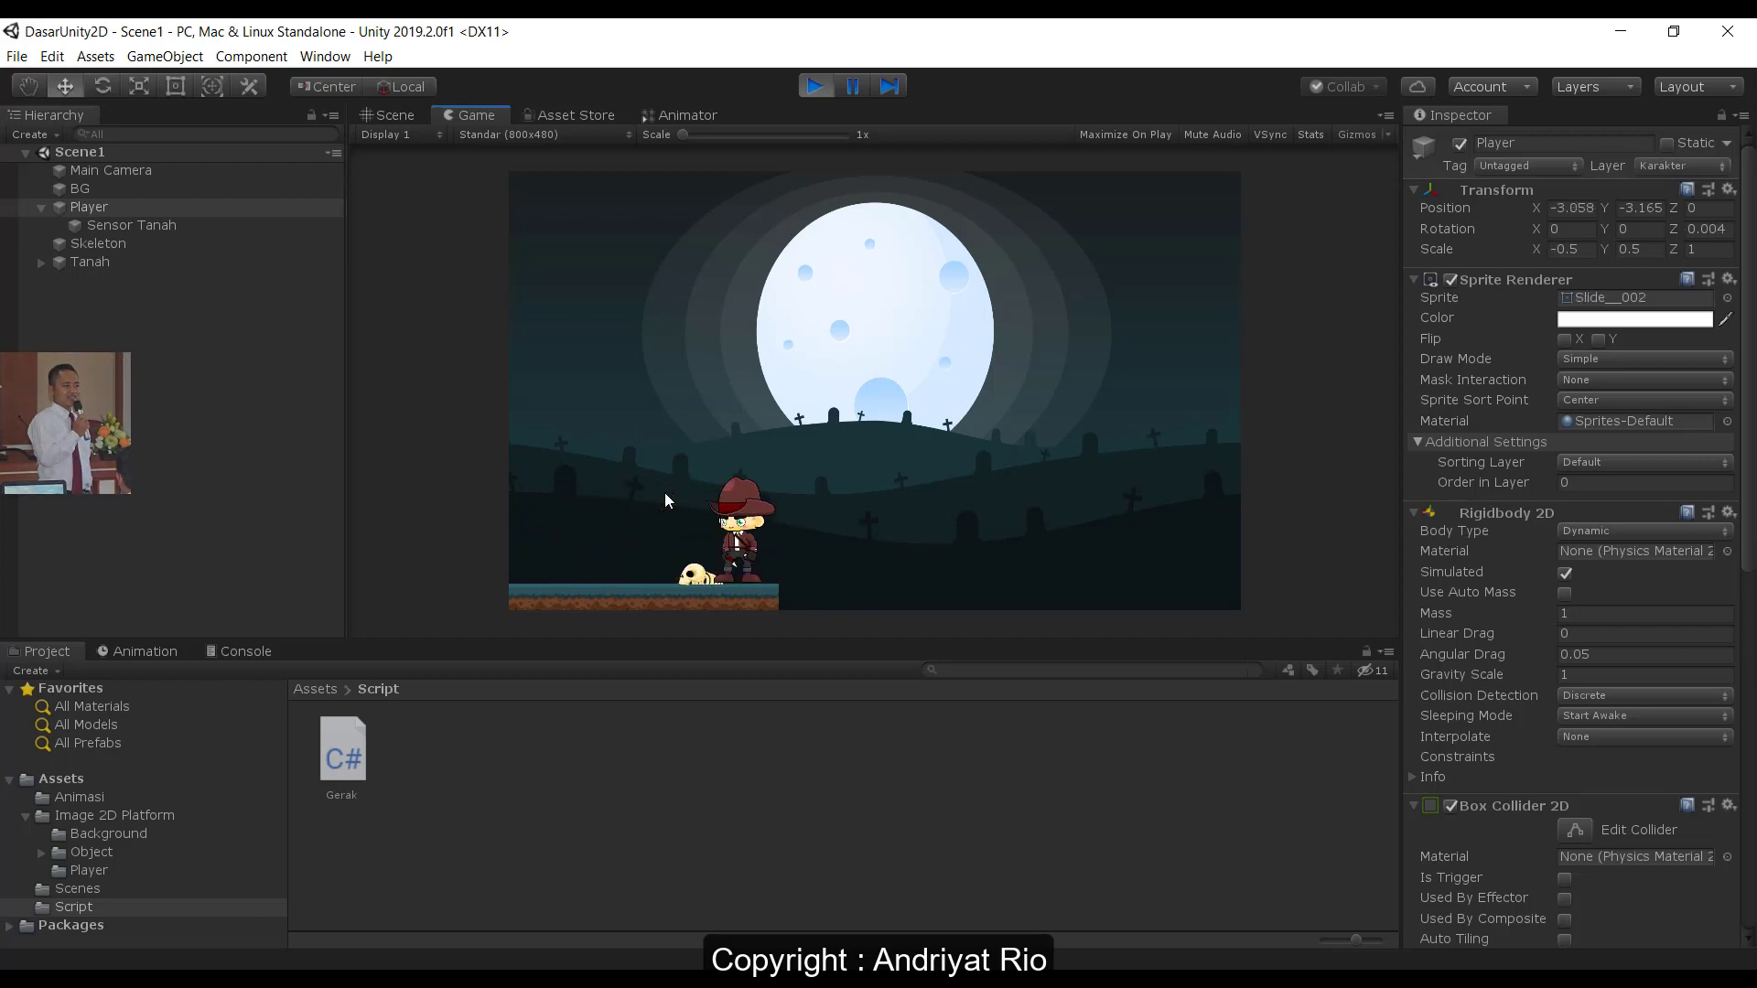
key(Left)
key(Right)
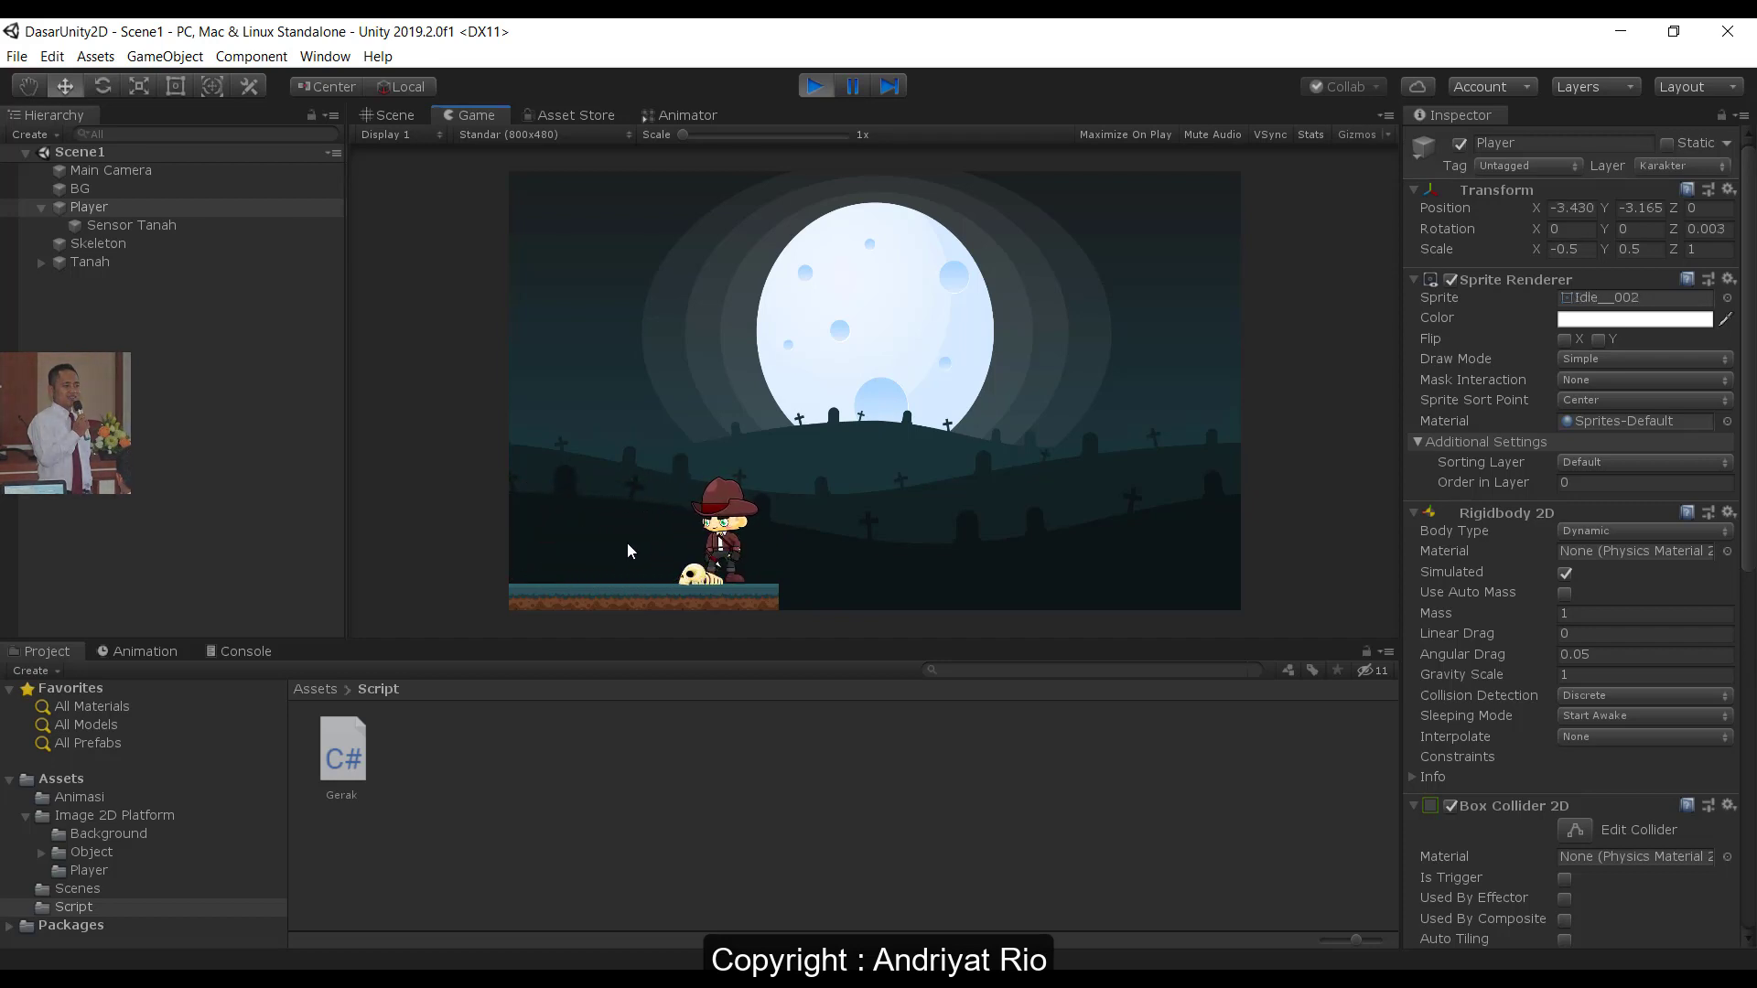
key(Left)
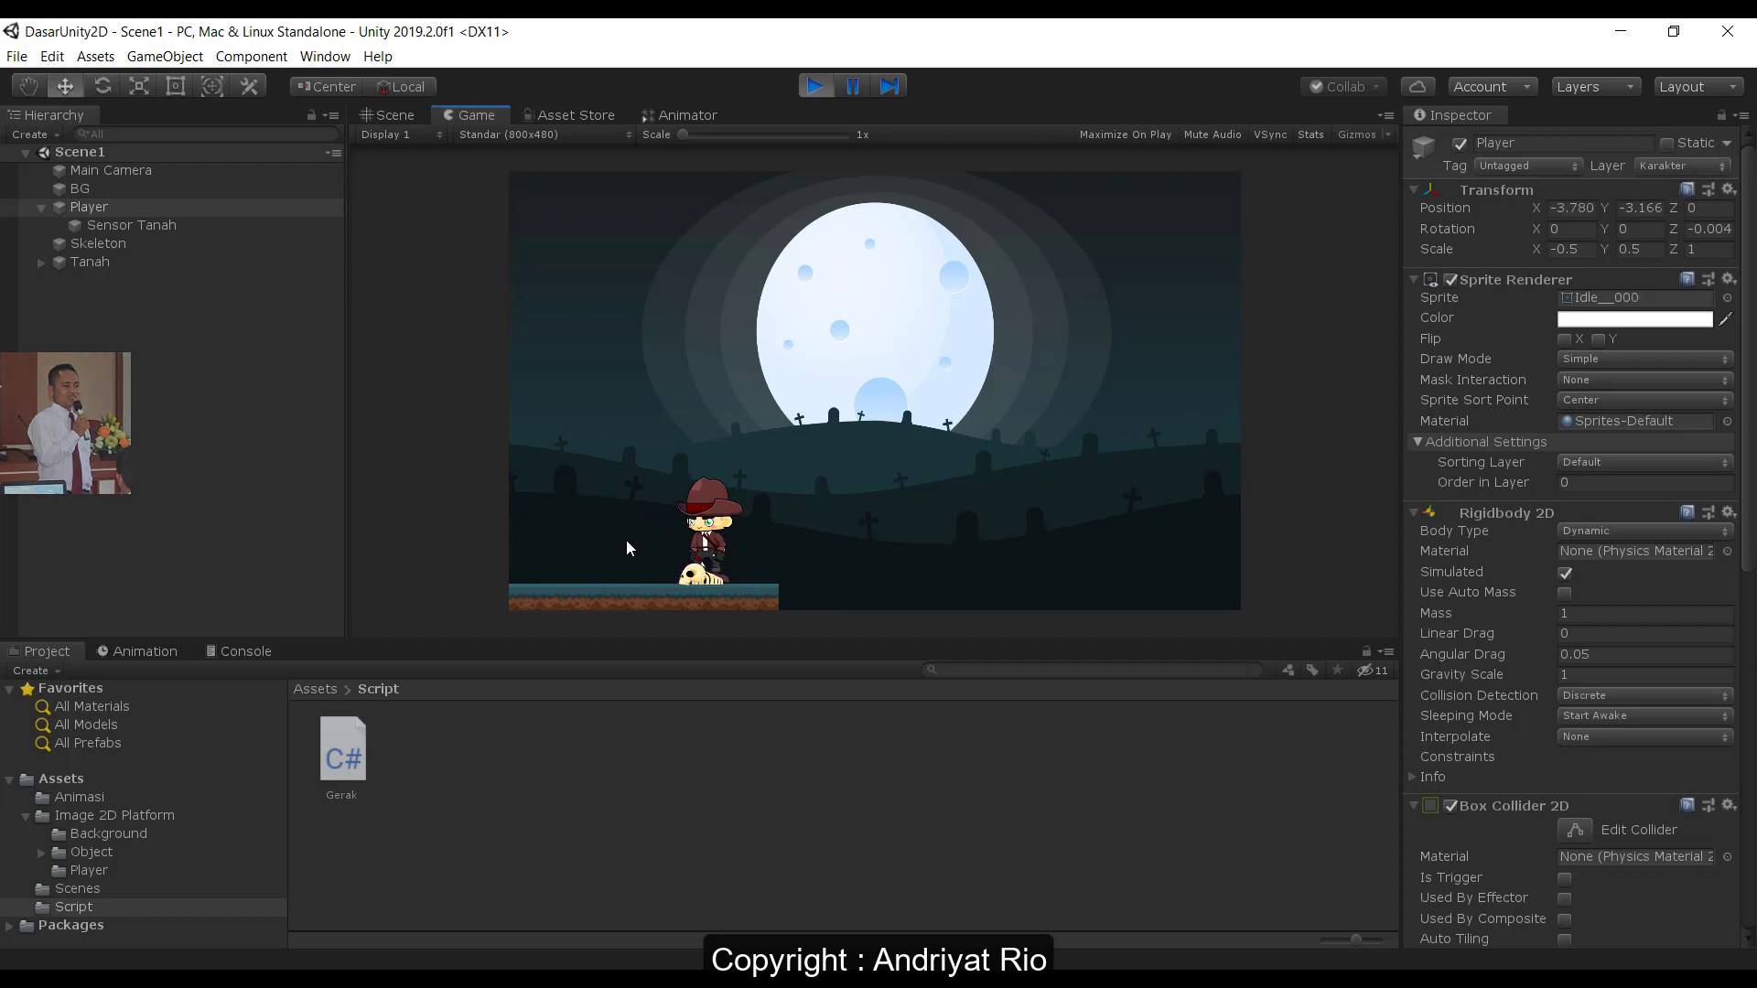
key(Left)
key(Right)
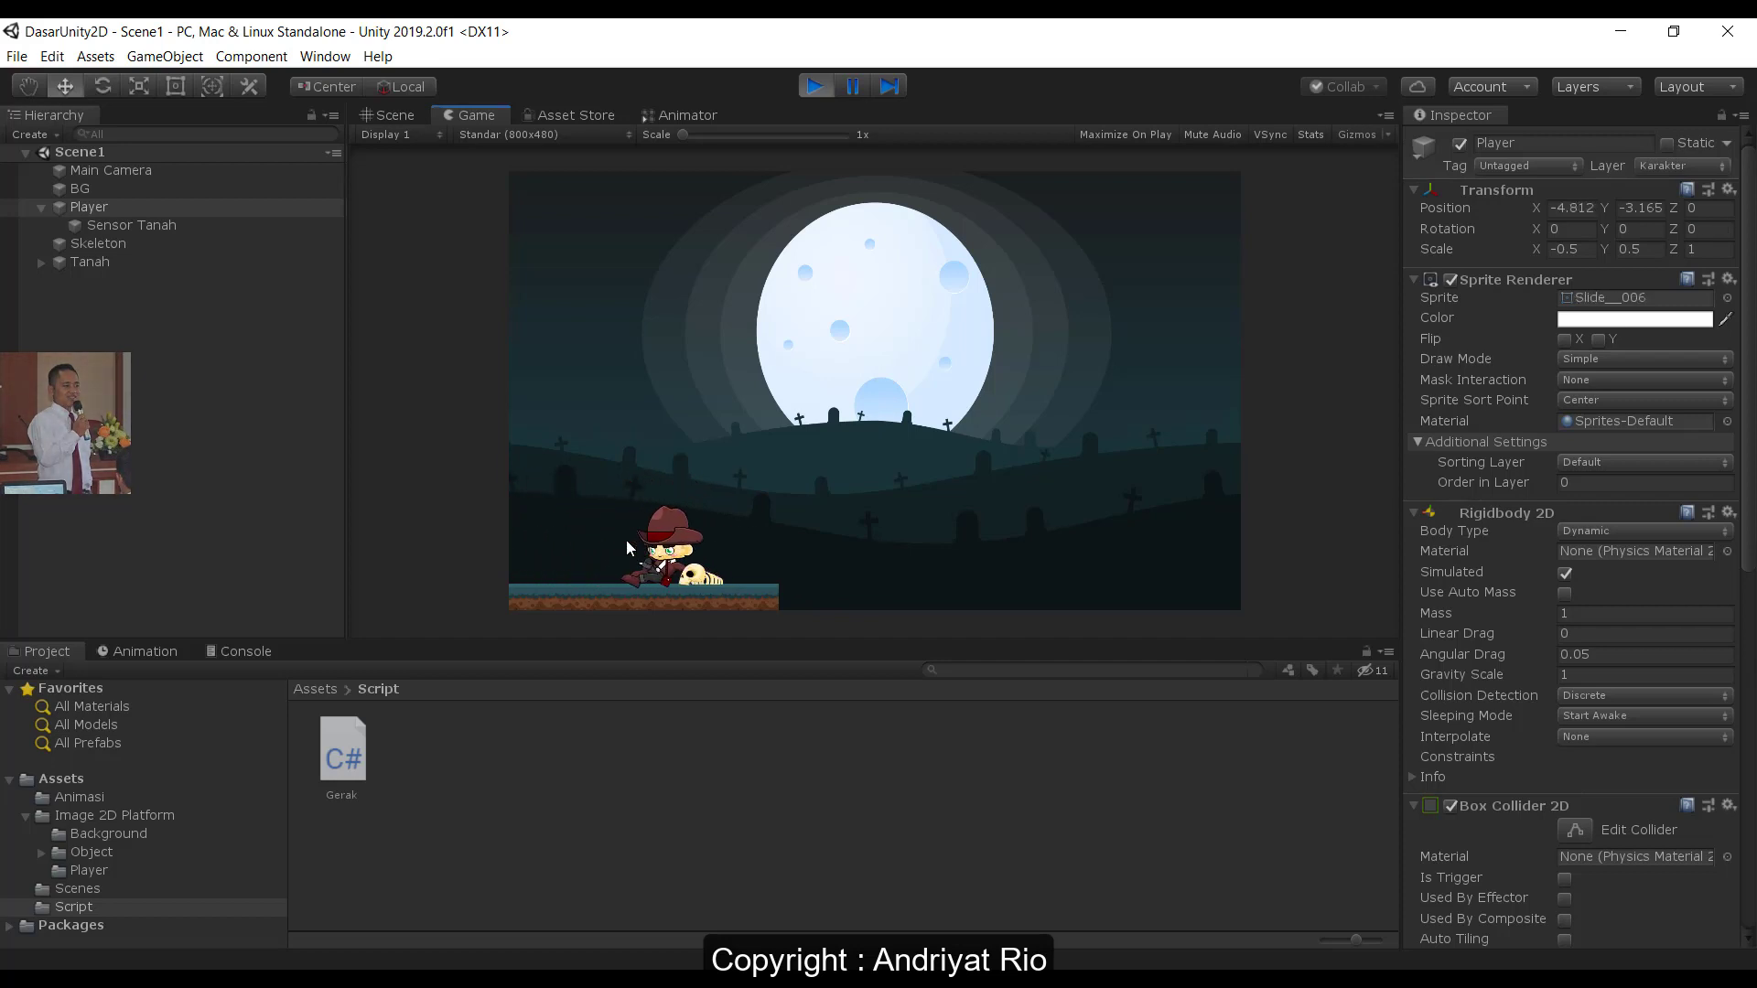
key(Left)
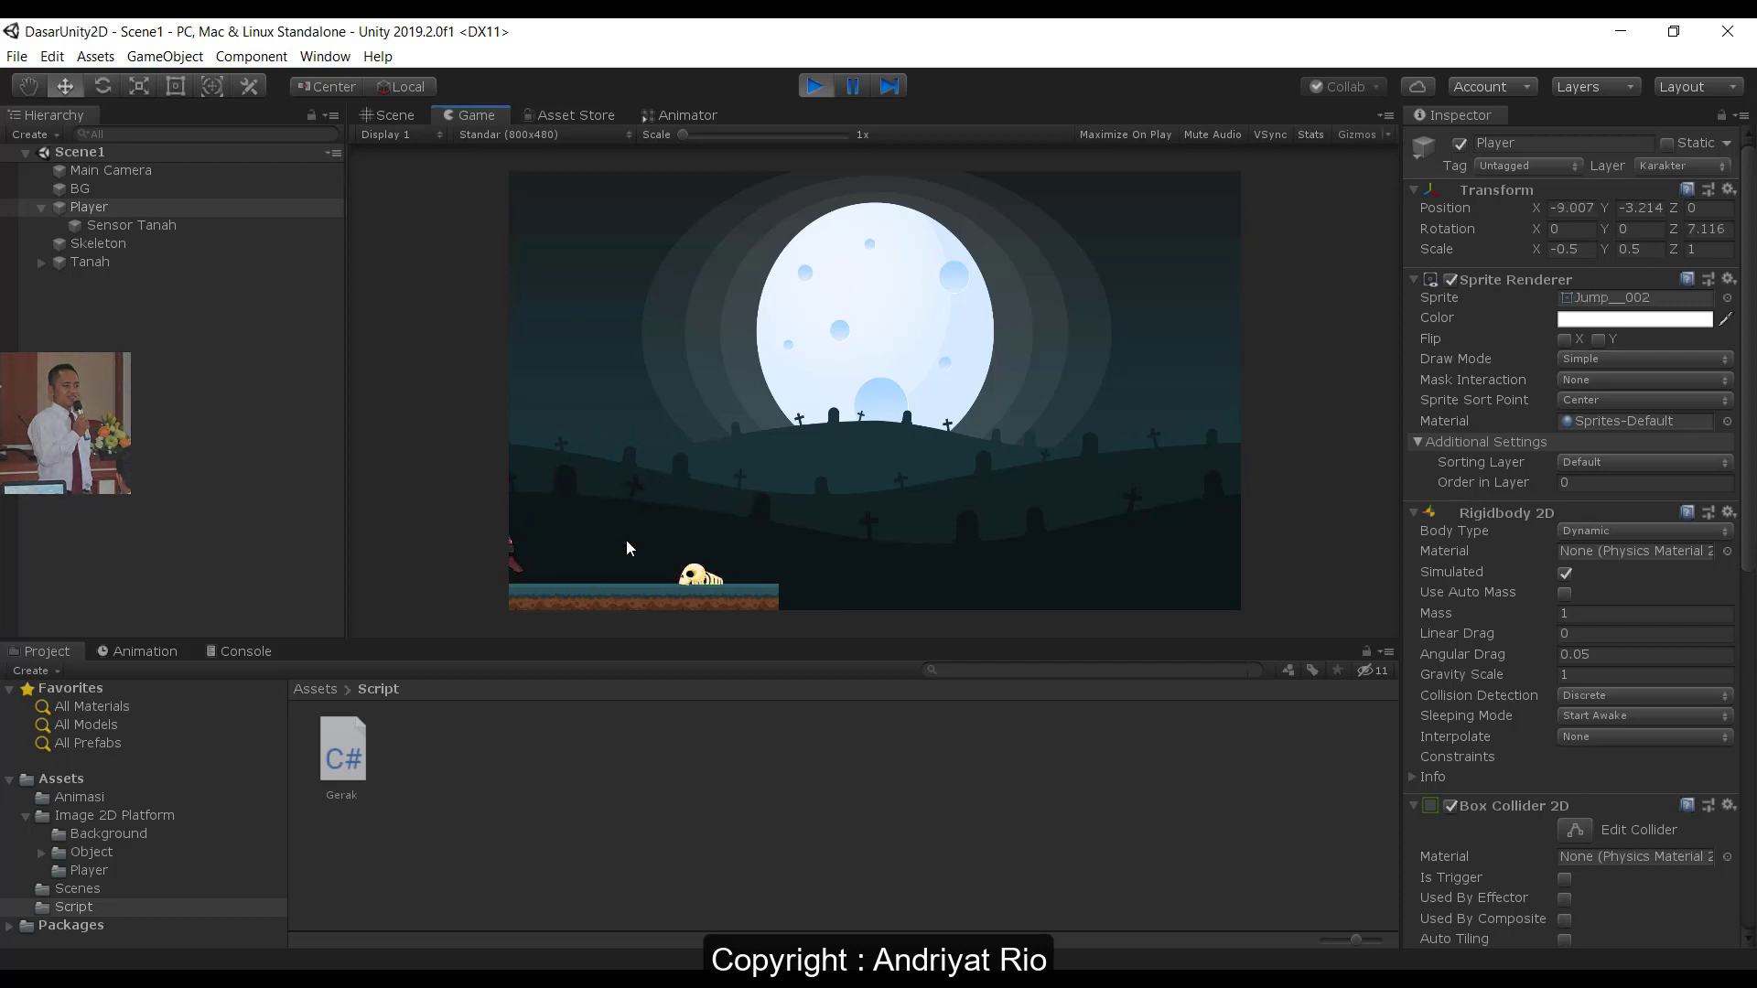
click(809, 88)
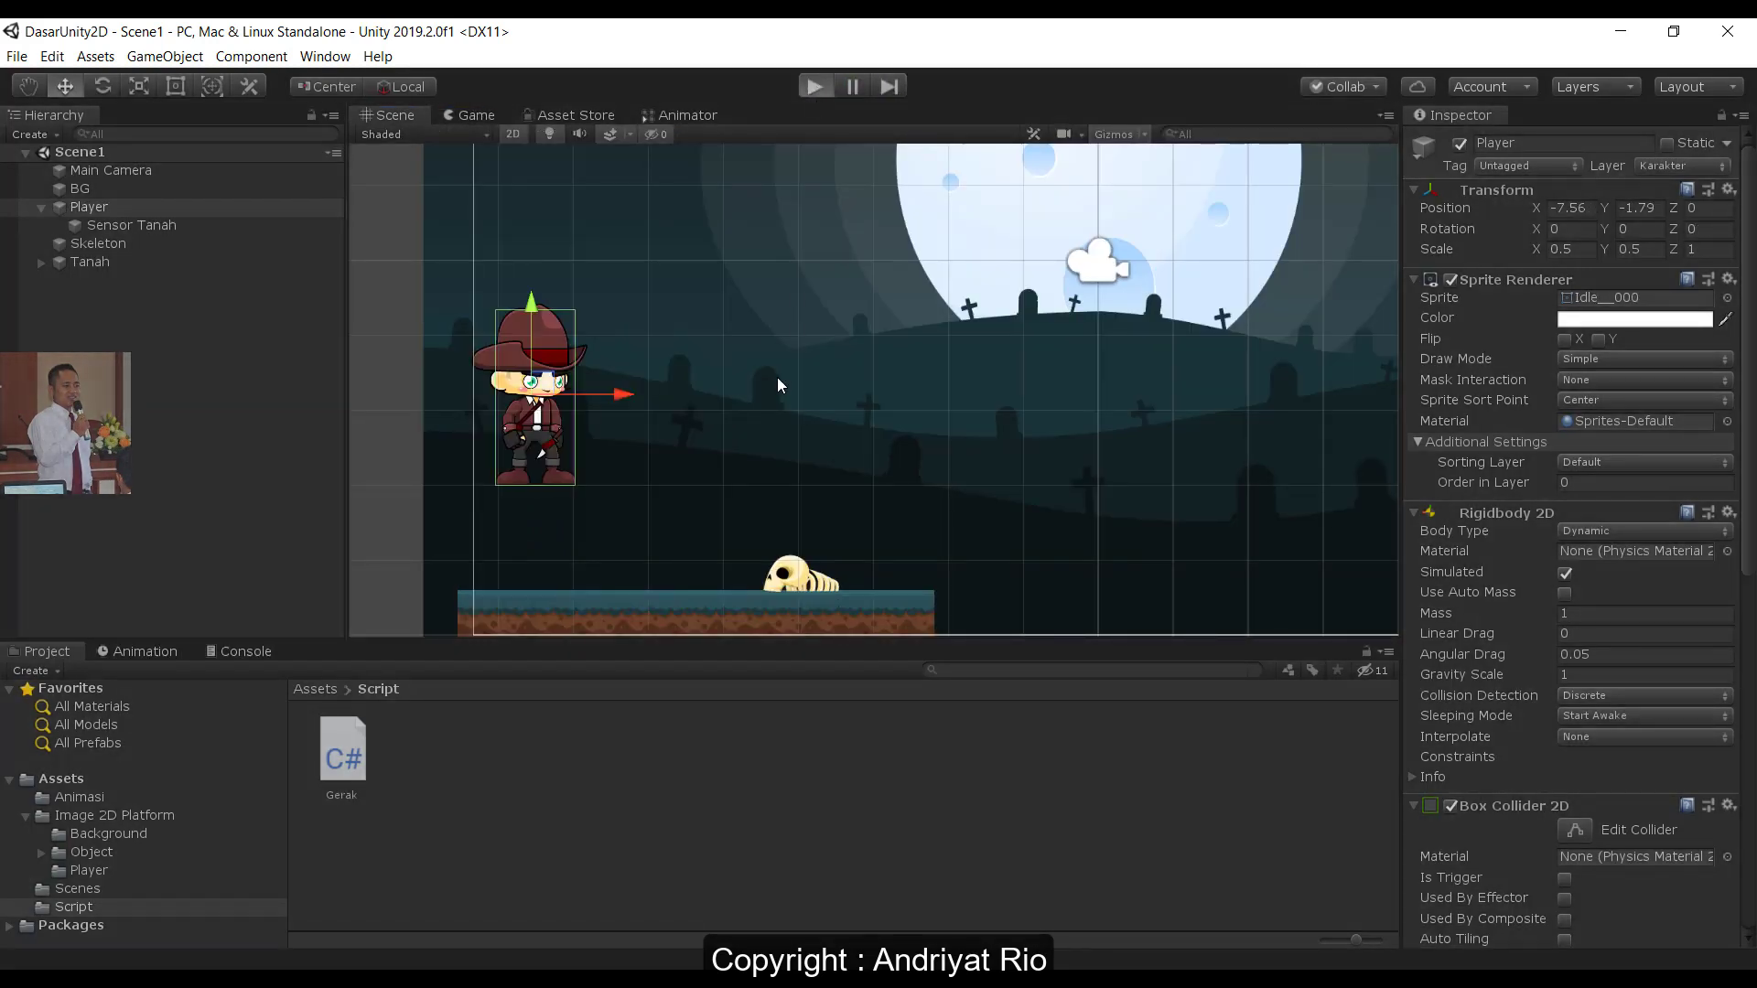
- Run the scene once more, recheck the slide's movement while the player faces each direction, and stop play mode
key(ctrl+p)
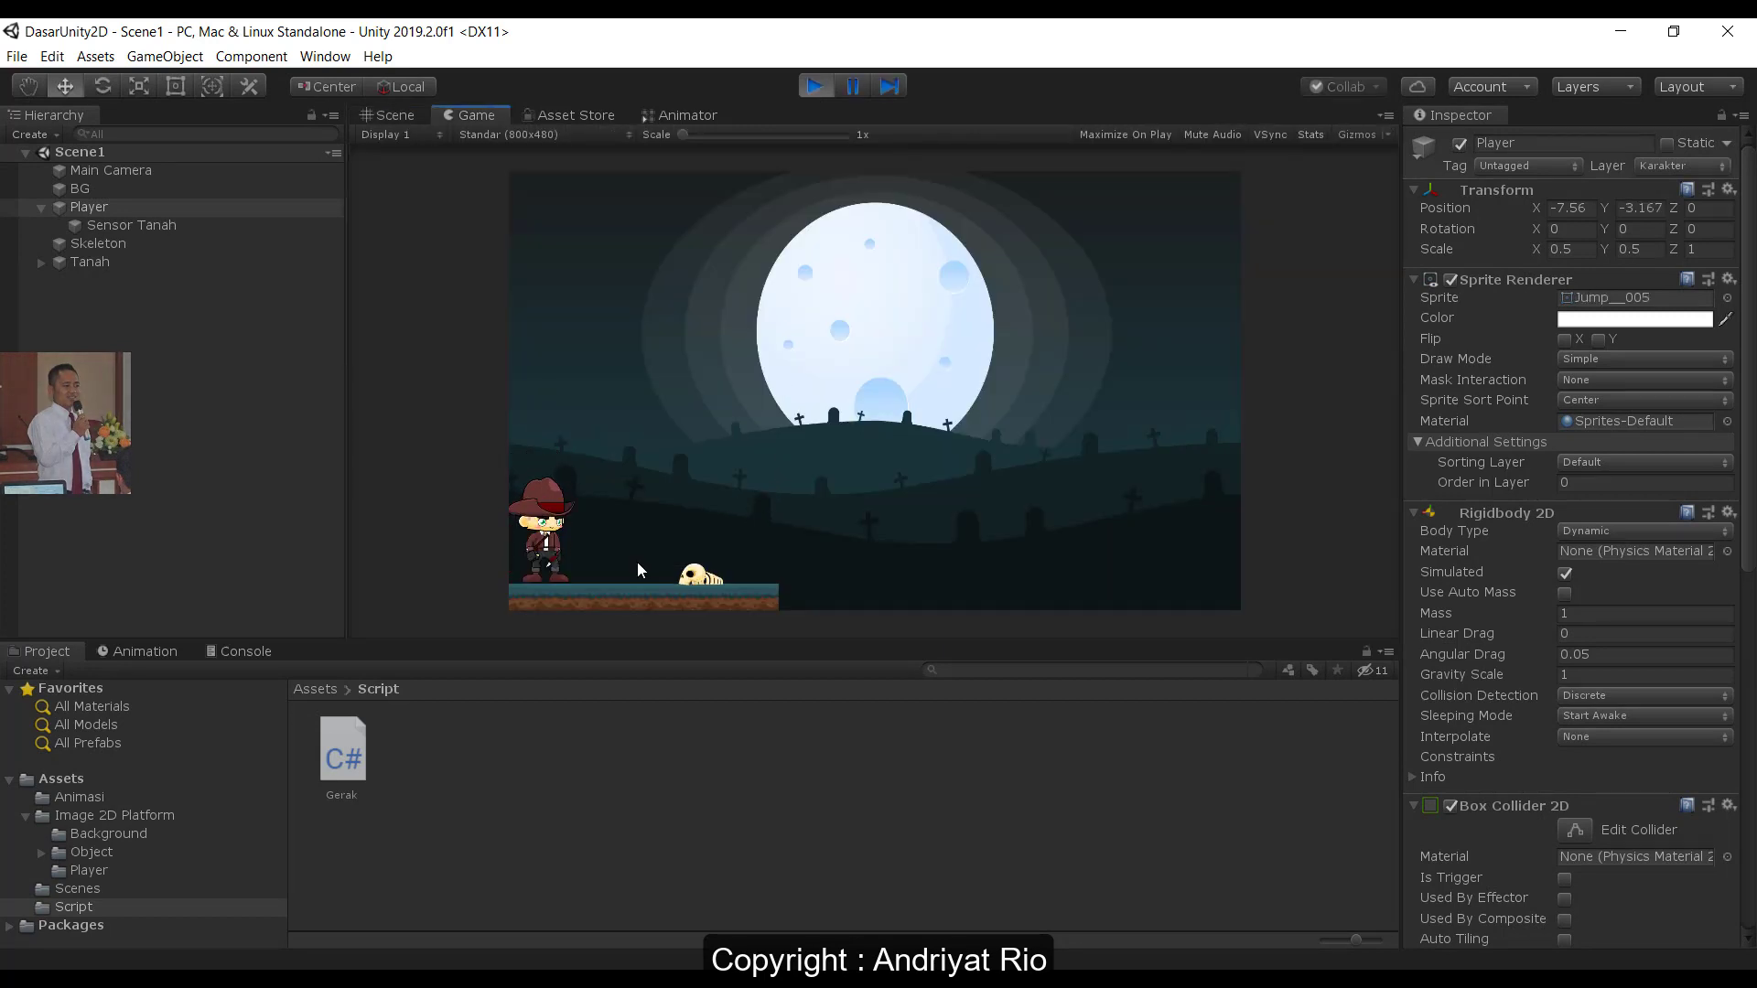
key(Right)
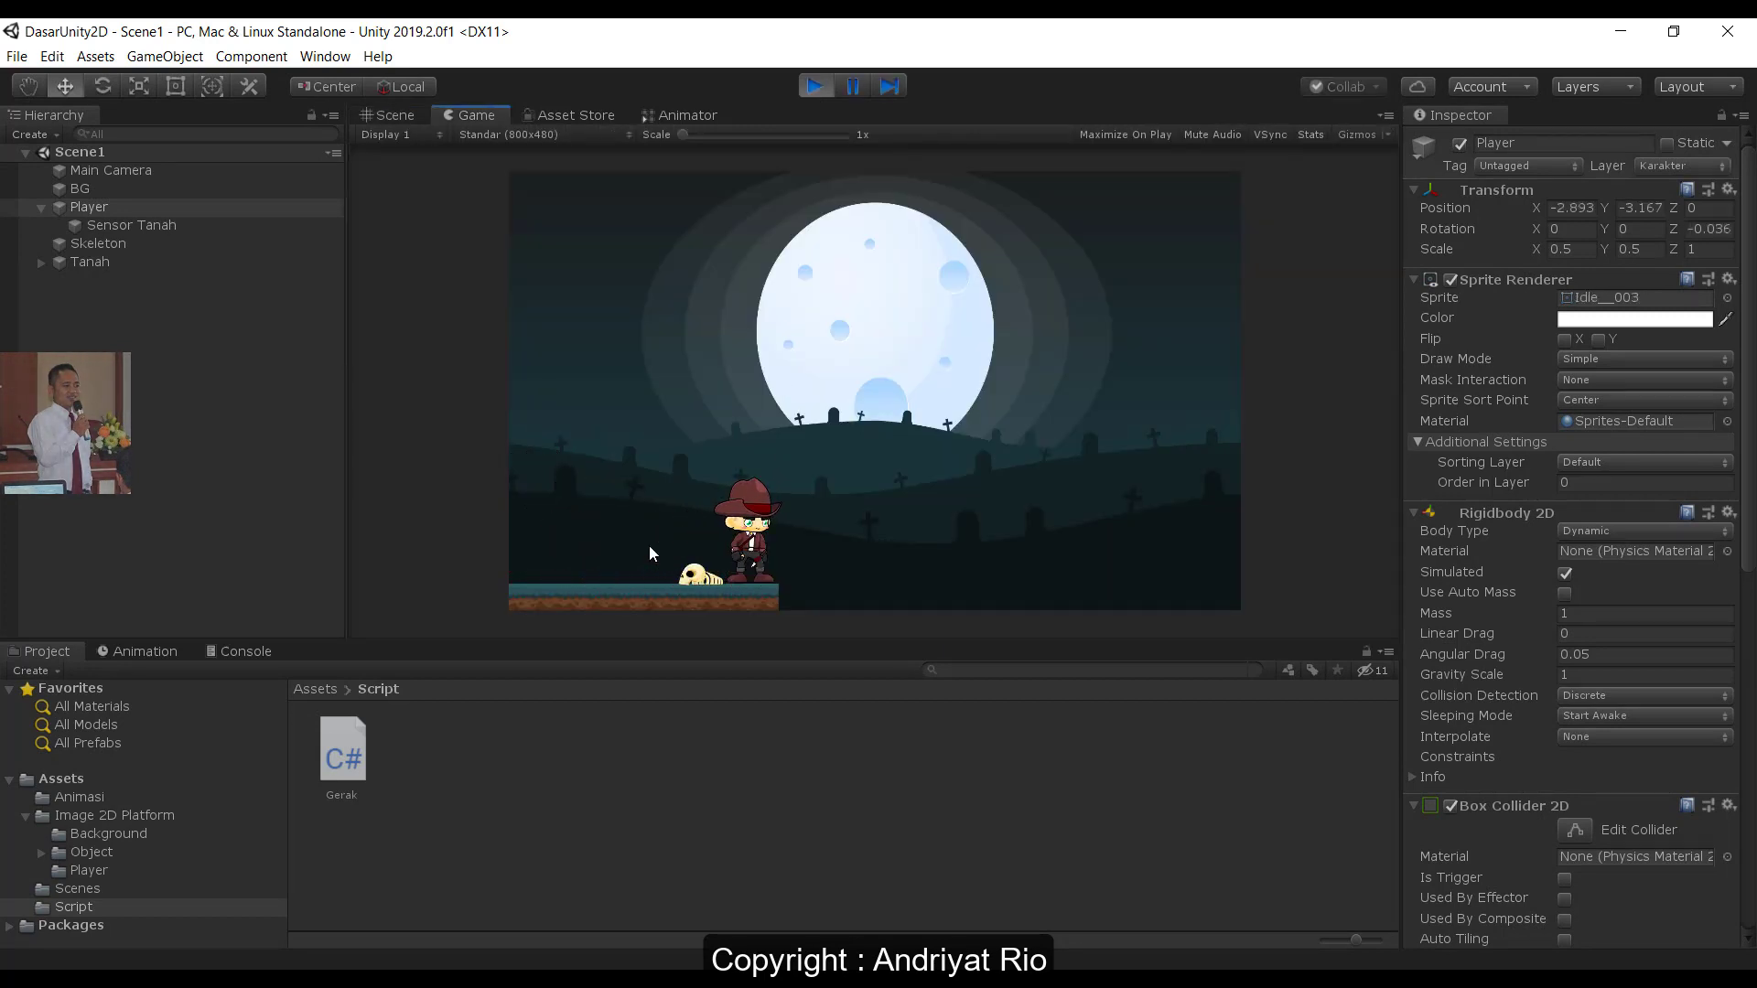
key(Left)
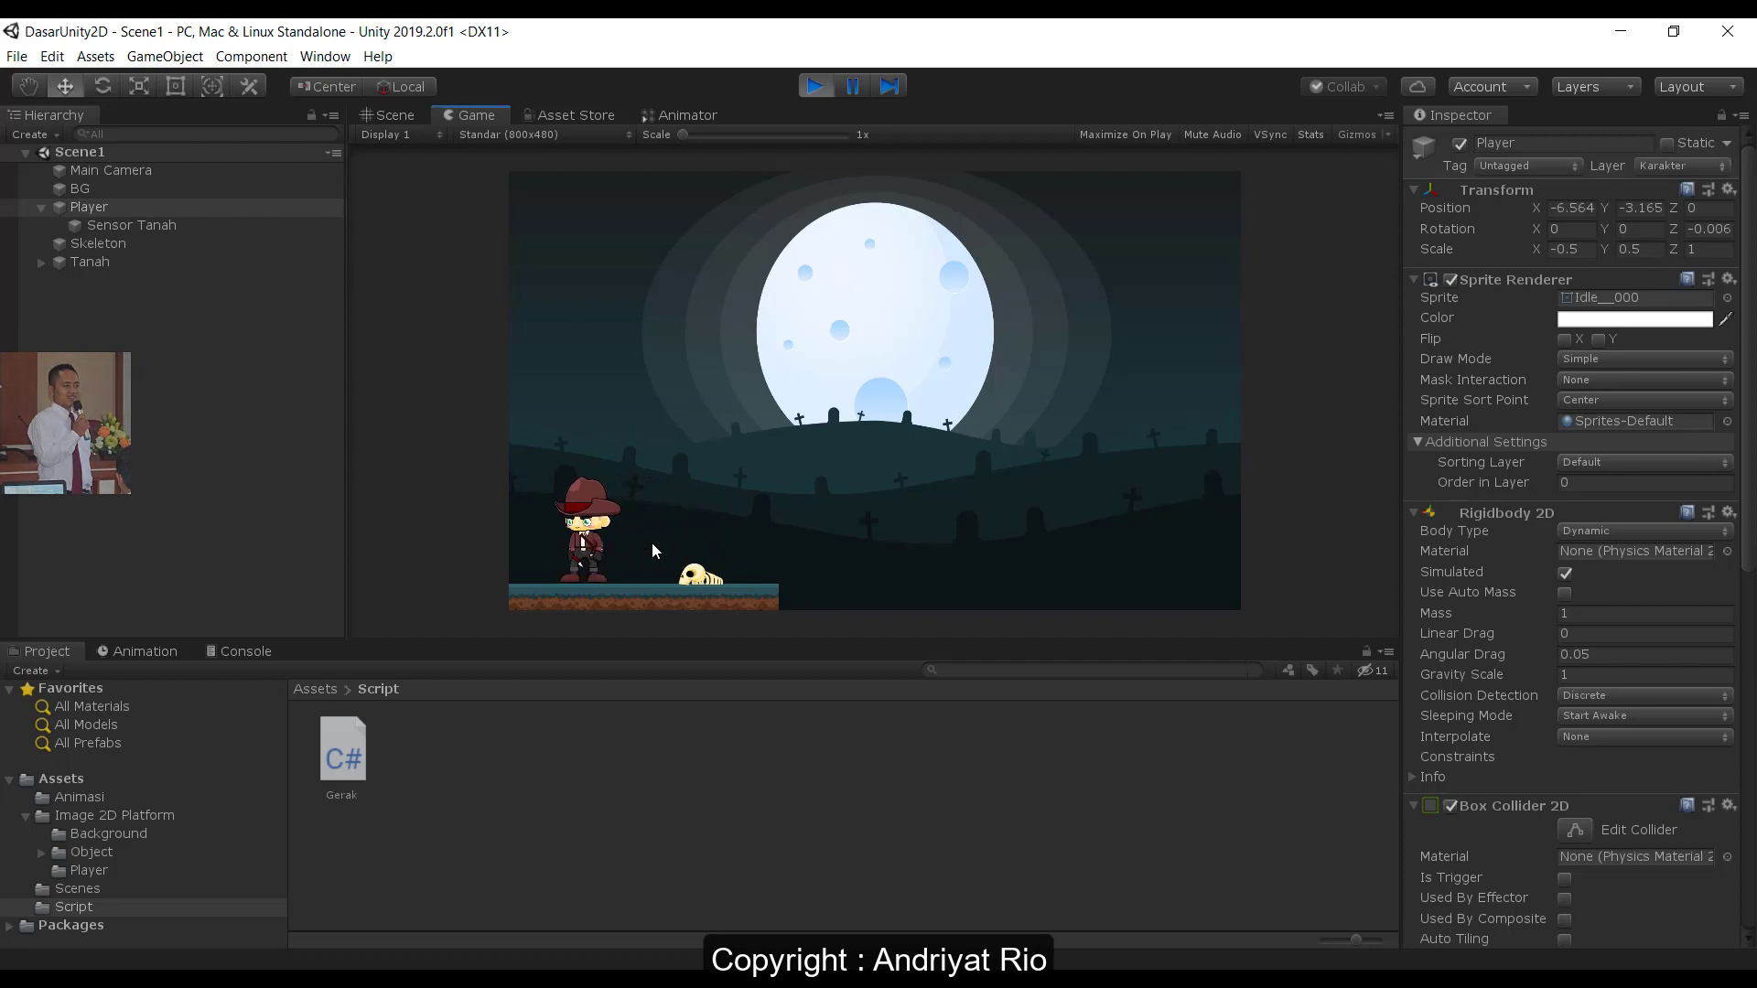
key(Right)
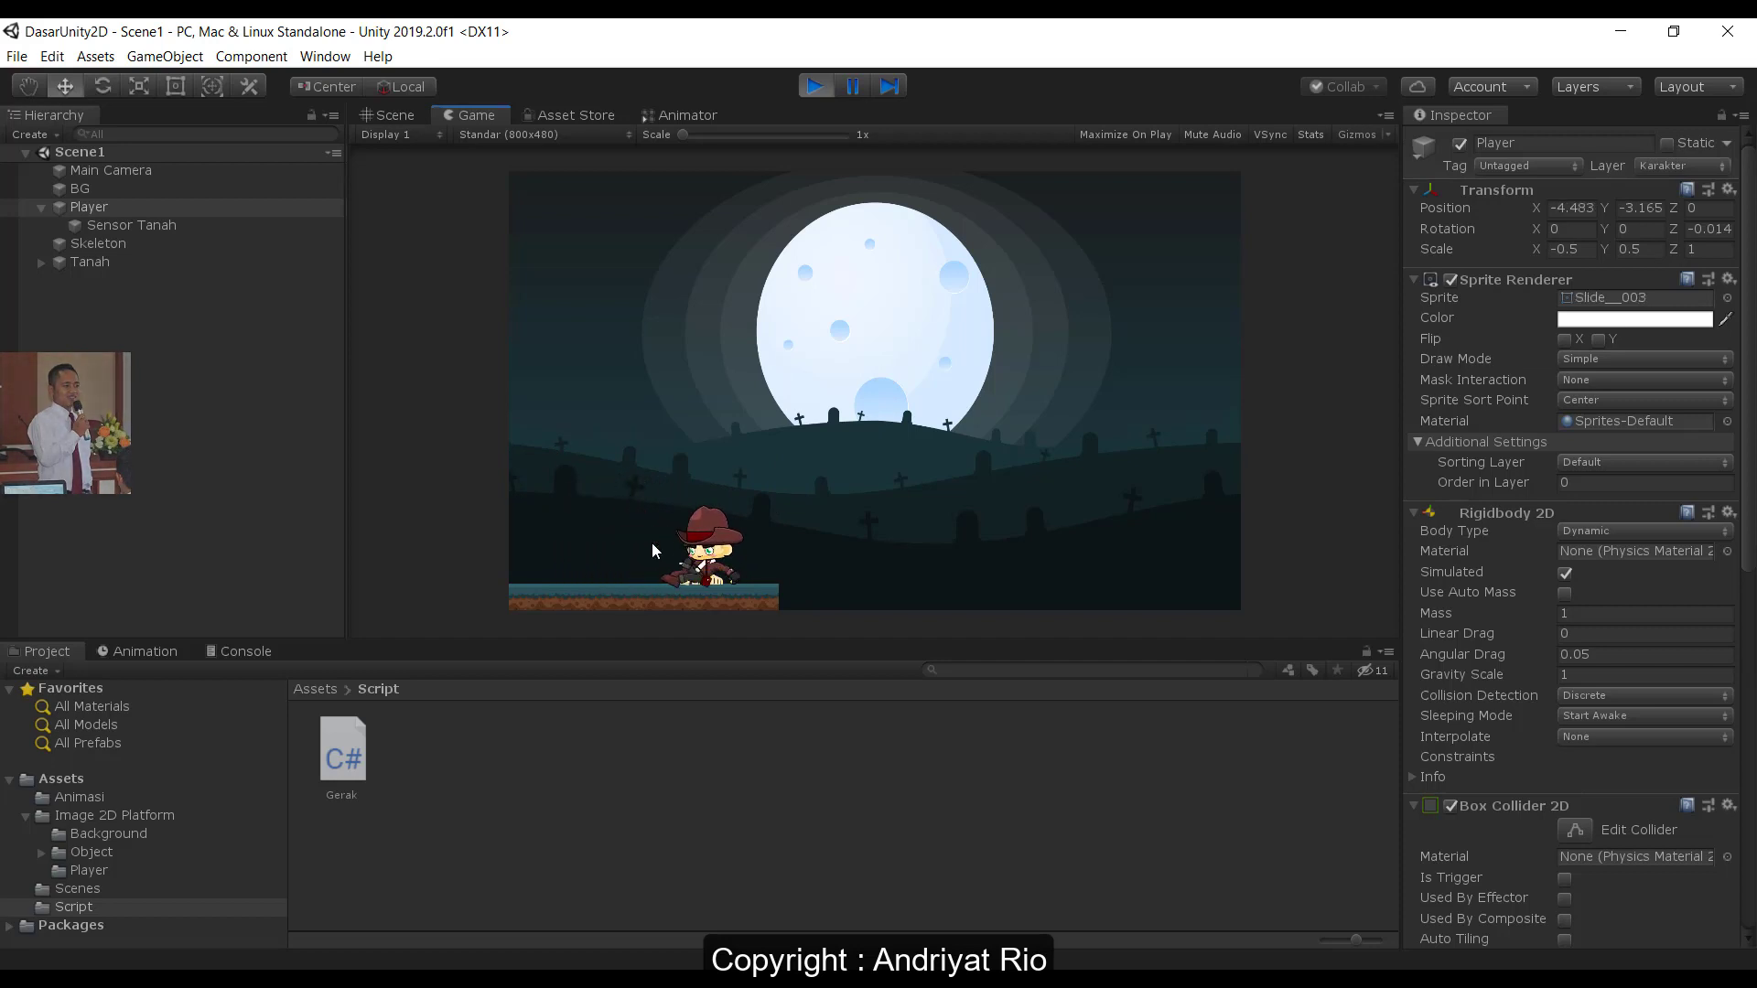
click(814, 86)
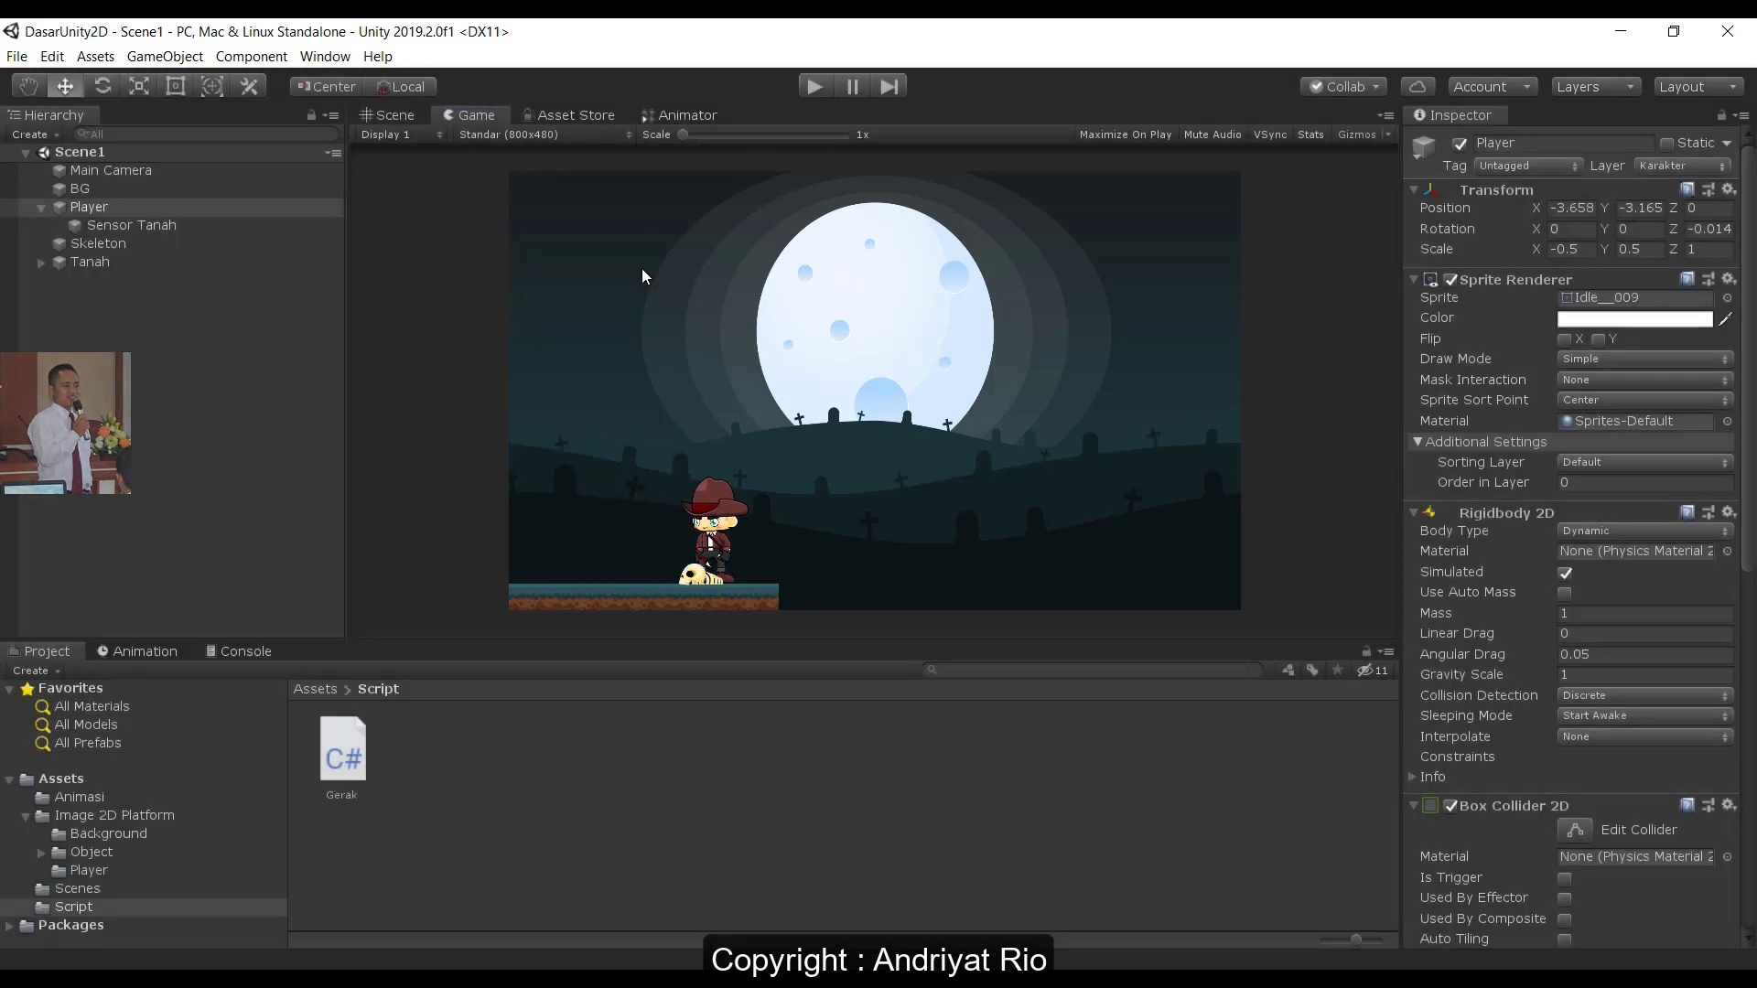
- In Visual Studio Code, add the condition if(pindah==-1) at the start of the Mouse1 sliding block in Gerak.cs
key(alt+Tab)
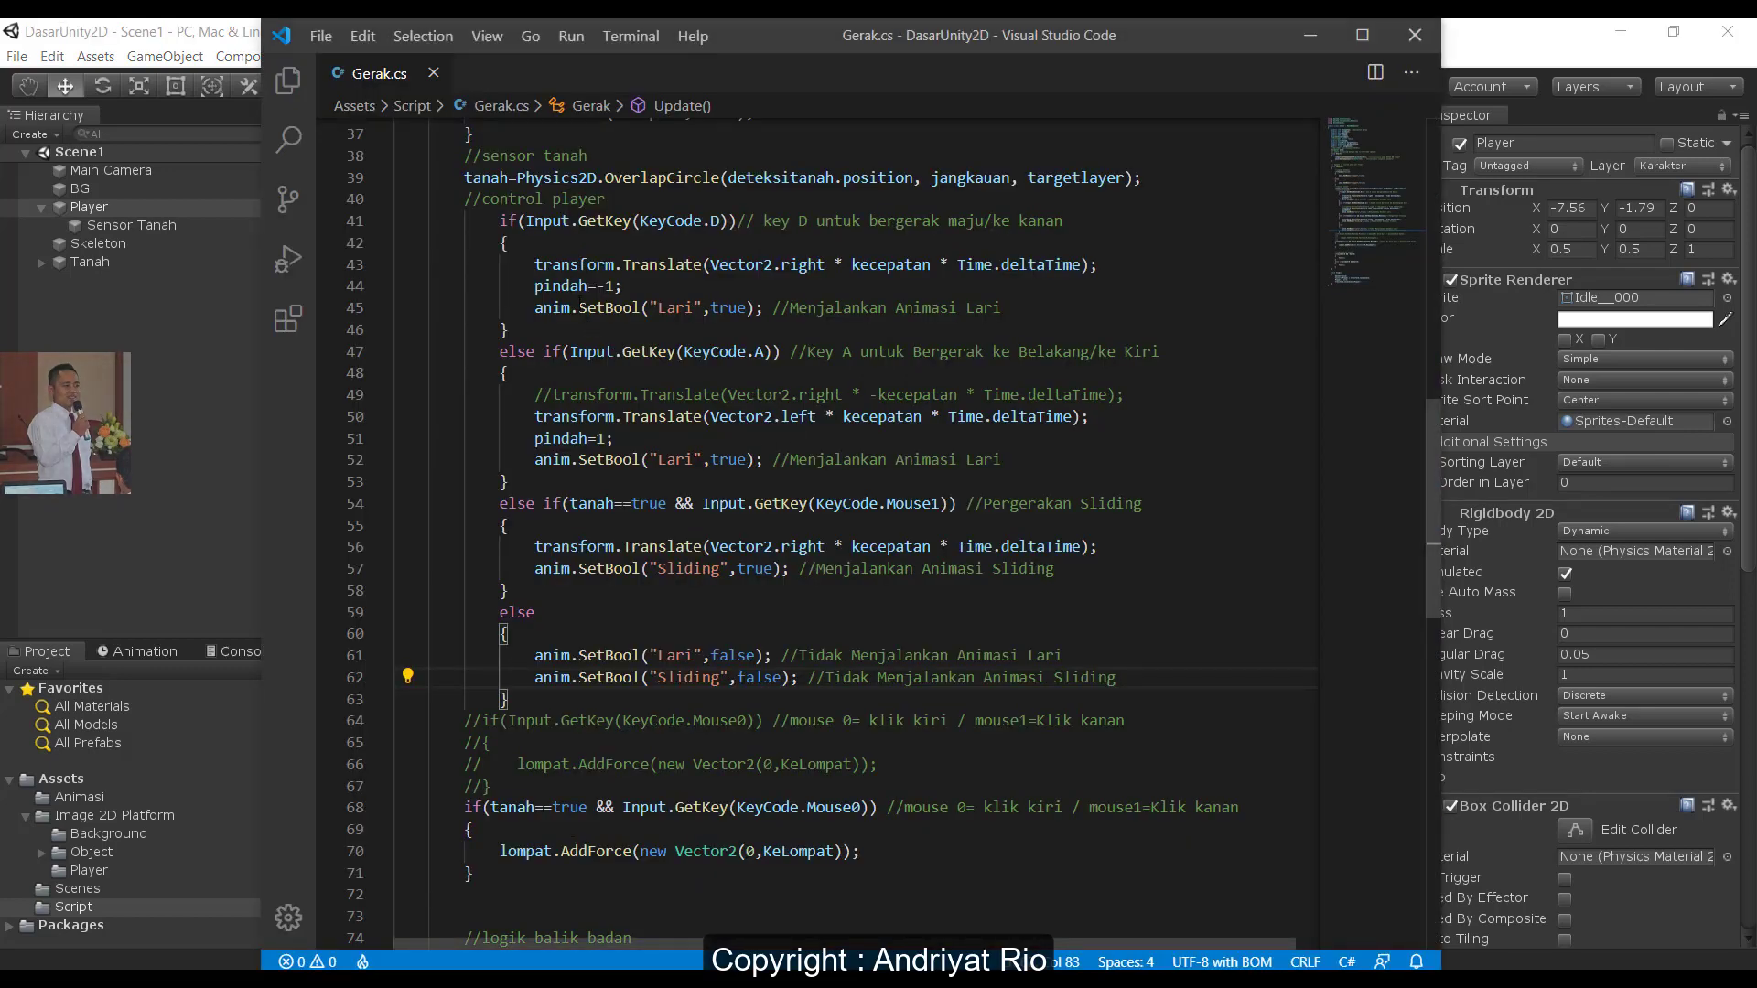
double_click(585, 287)
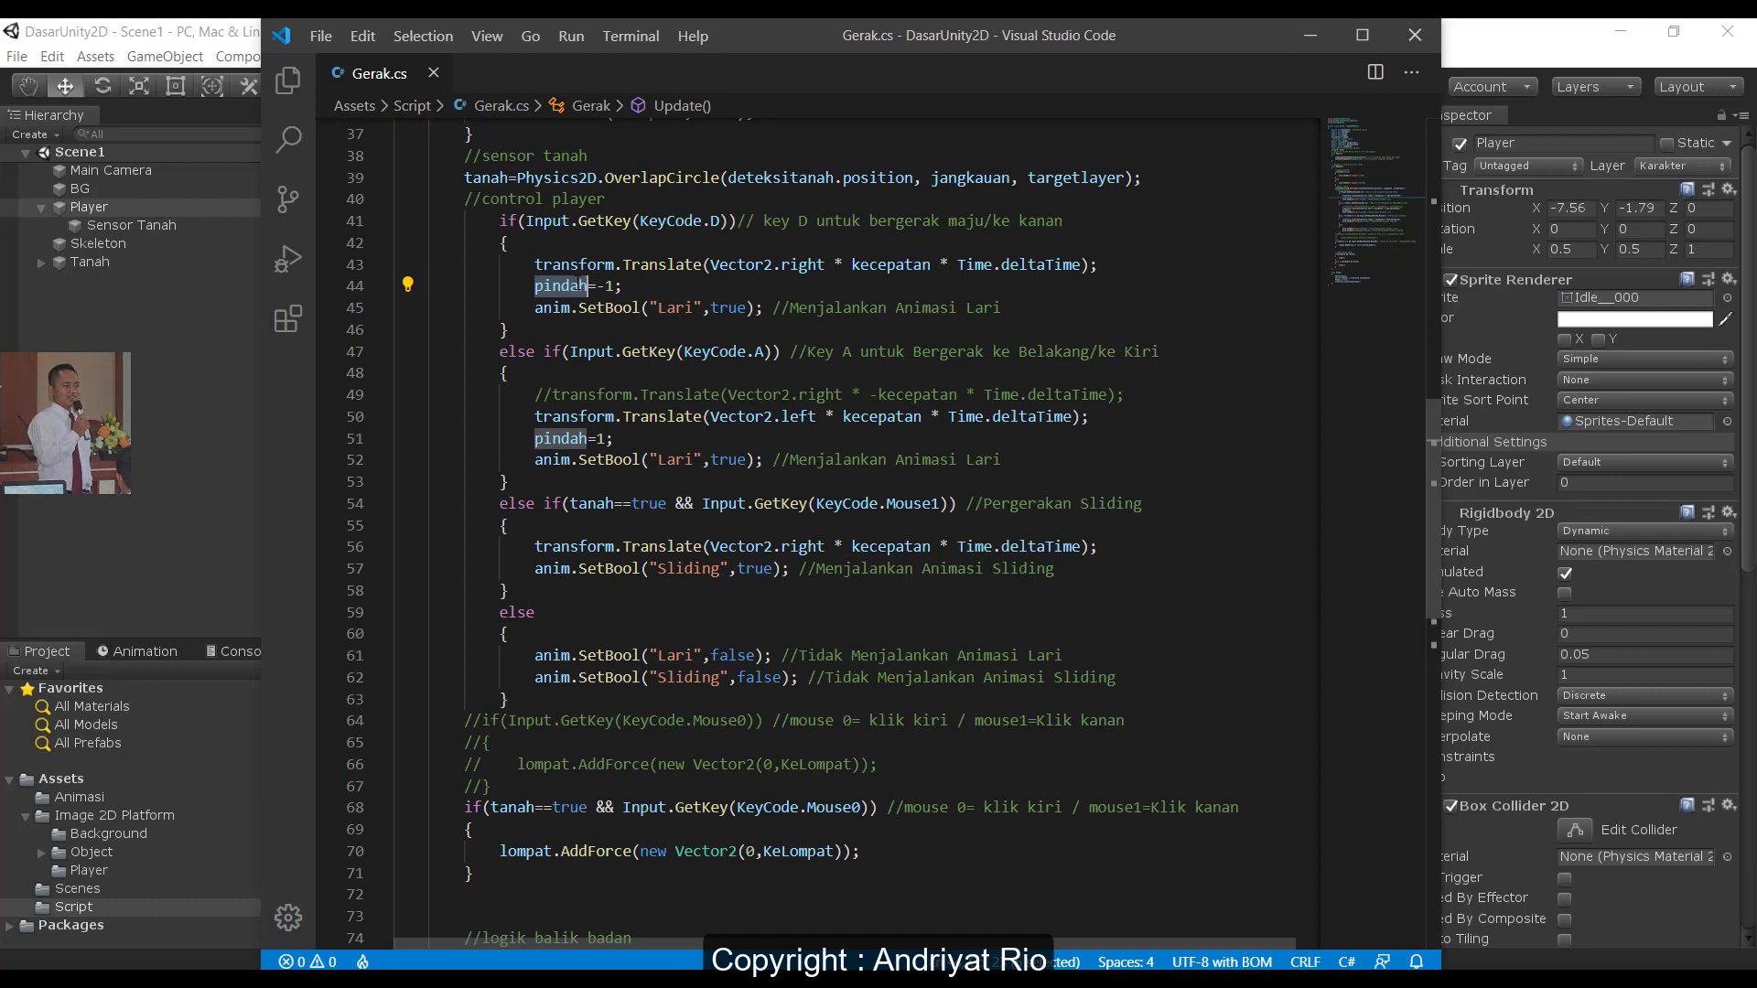
click(558, 523)
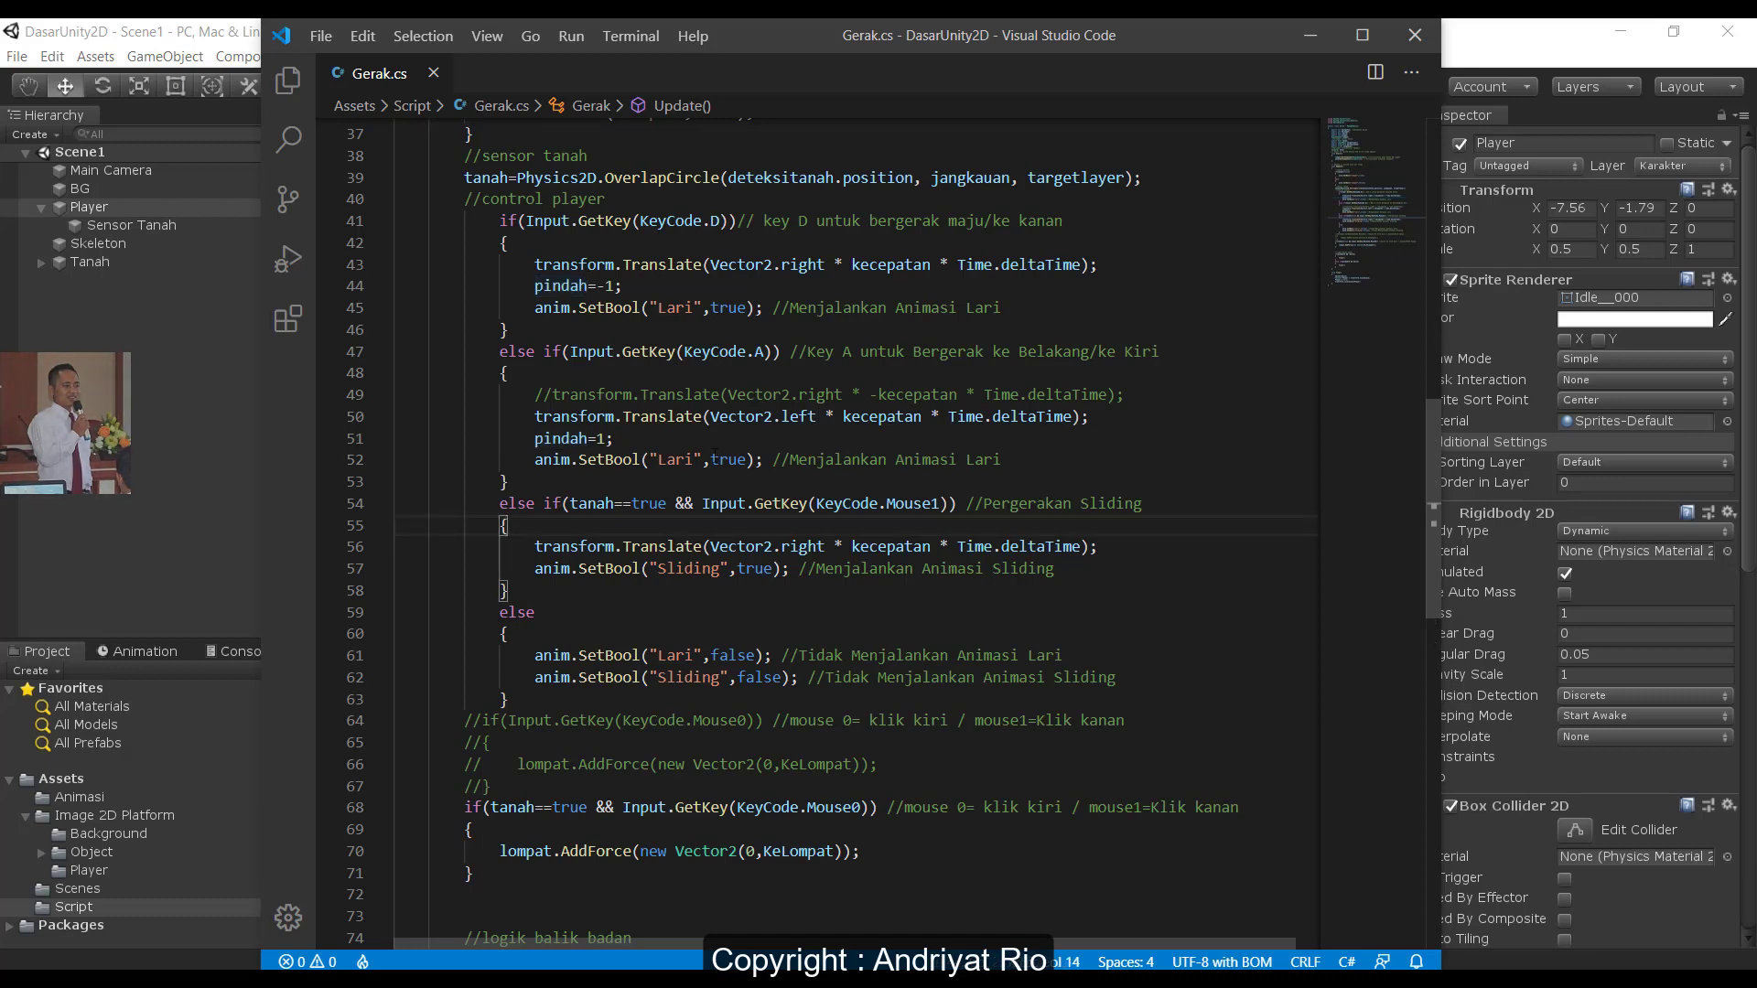
key(Return)
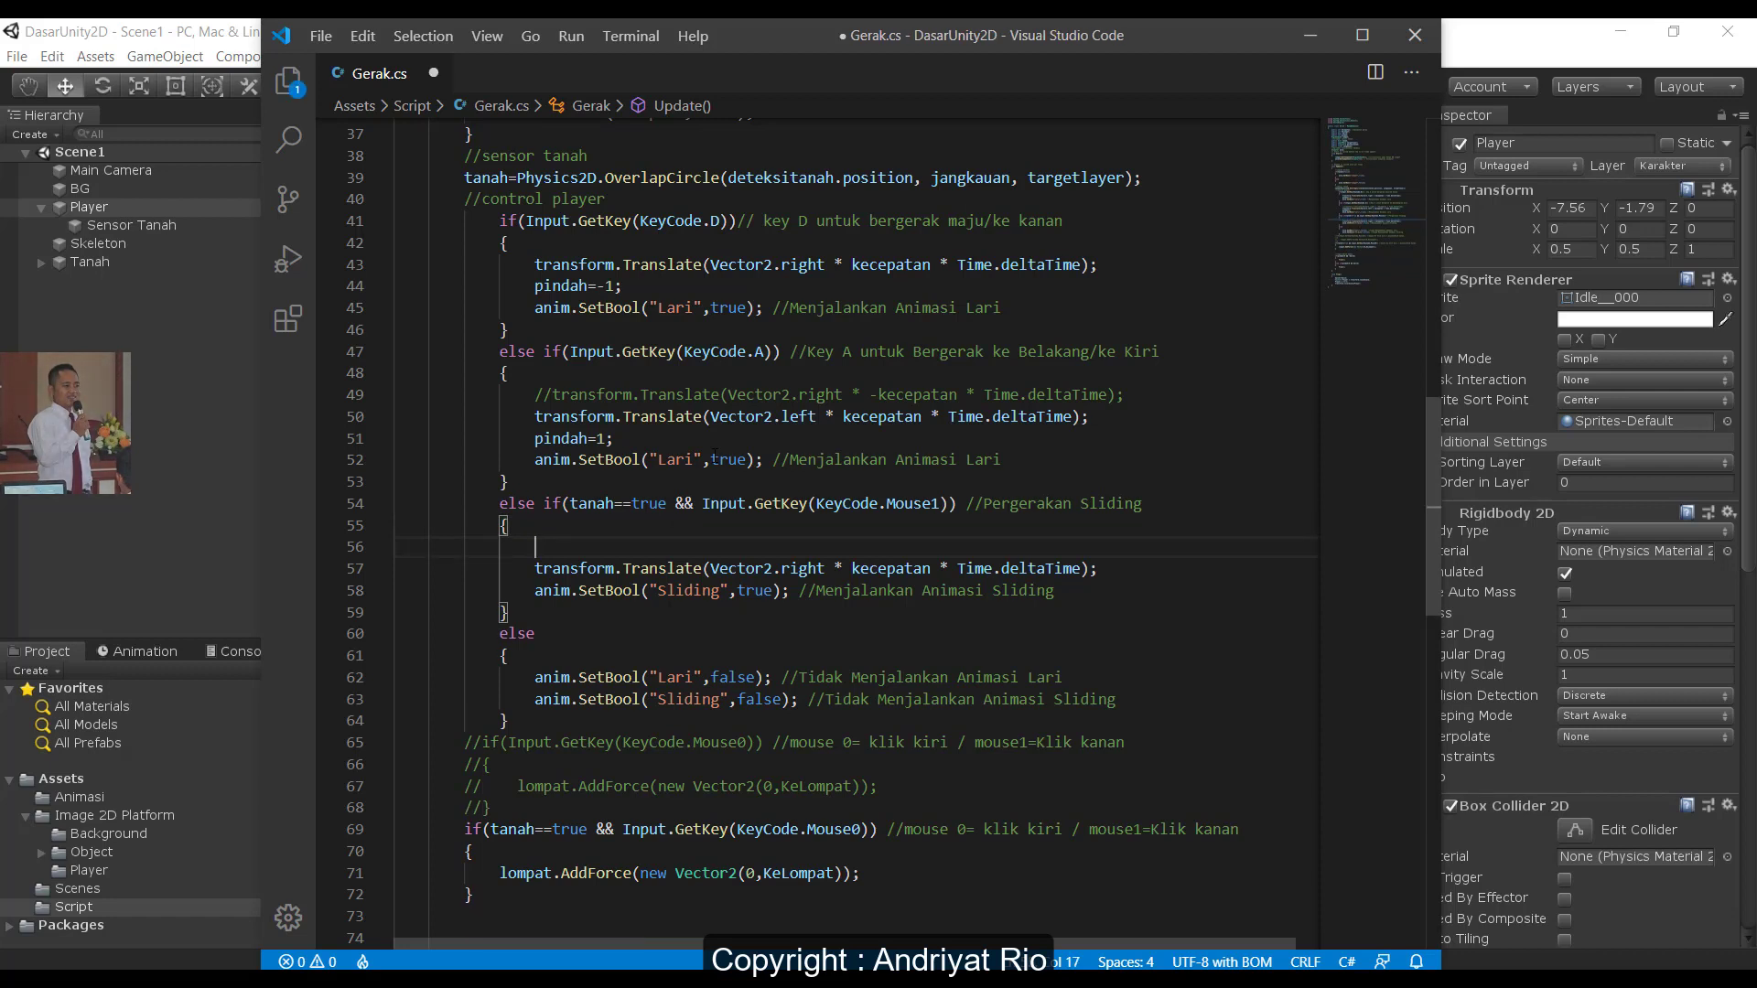
text(if)
drag(534, 568, 941, 568)
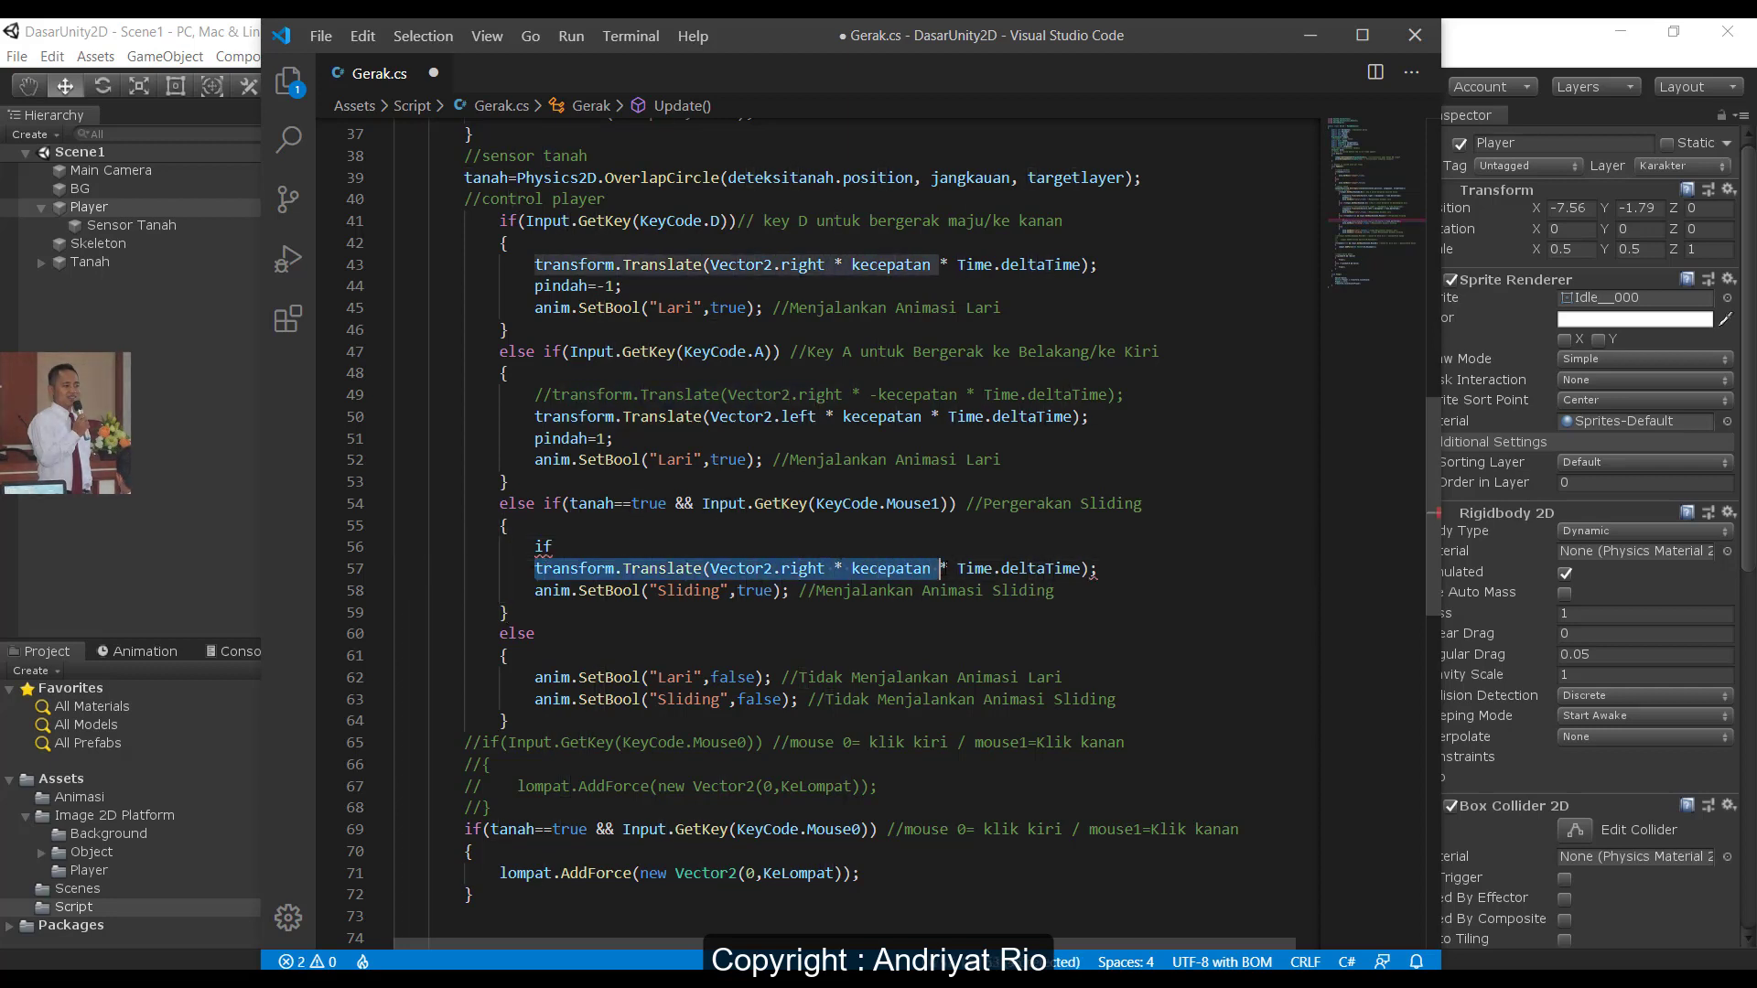
double_click(793, 567)
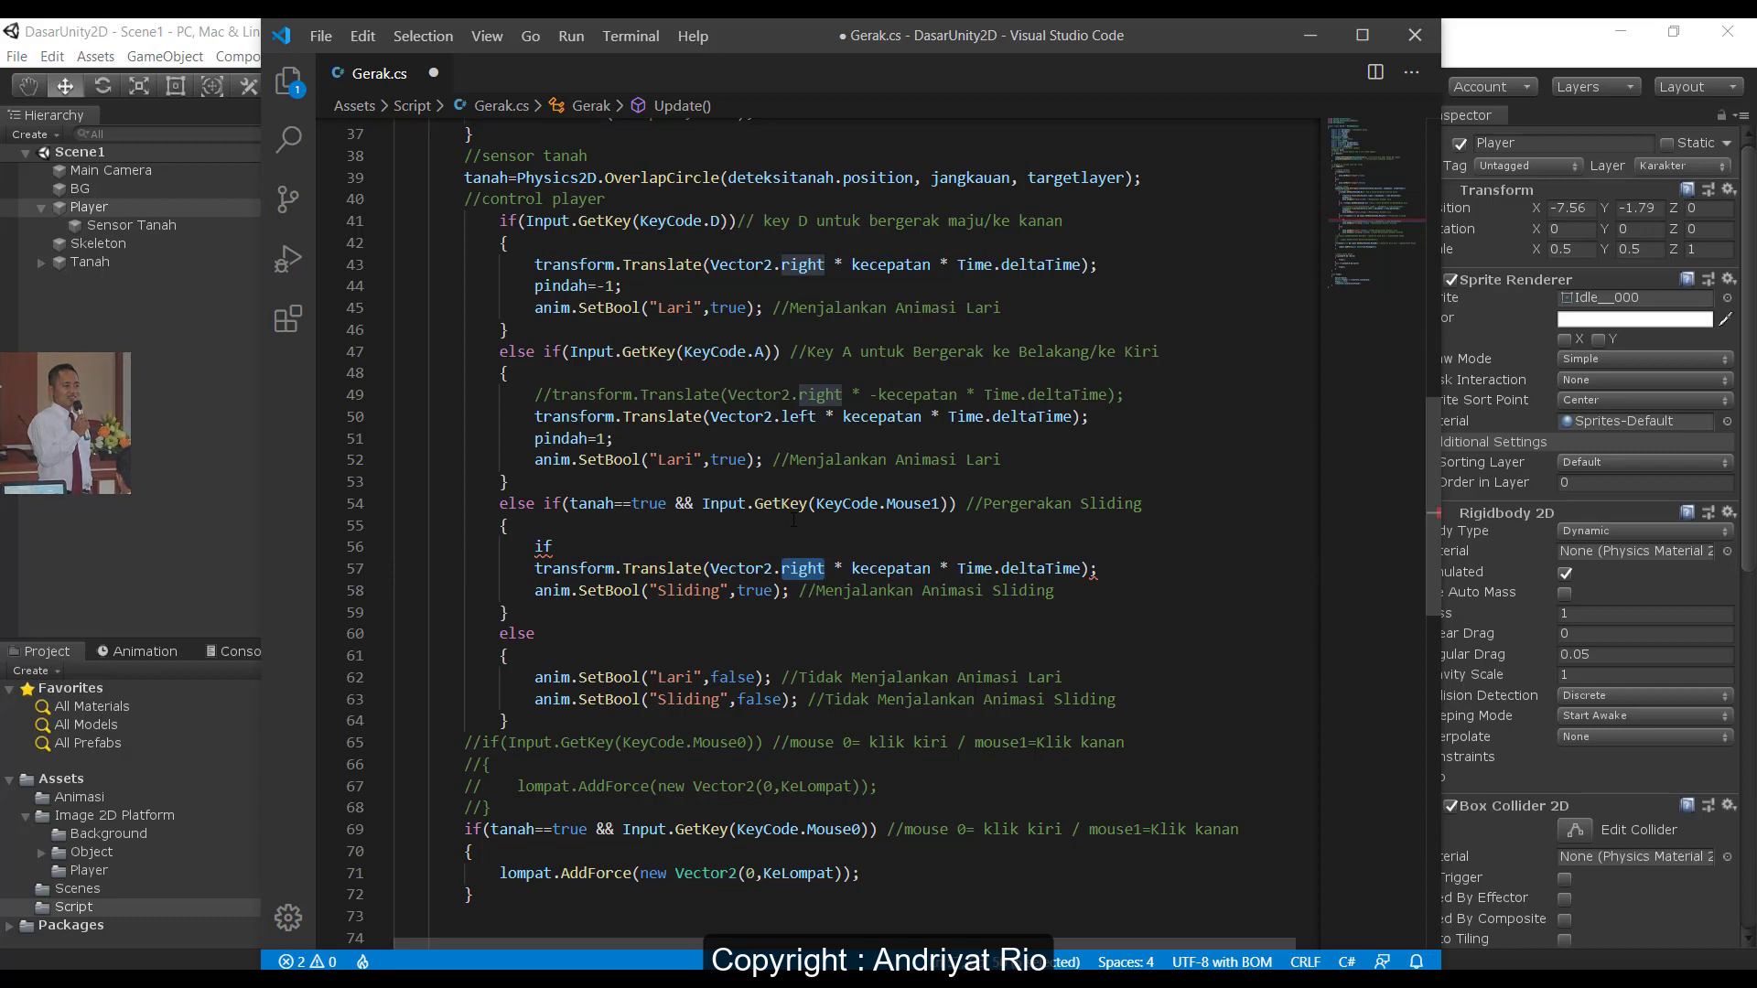
click(600, 547)
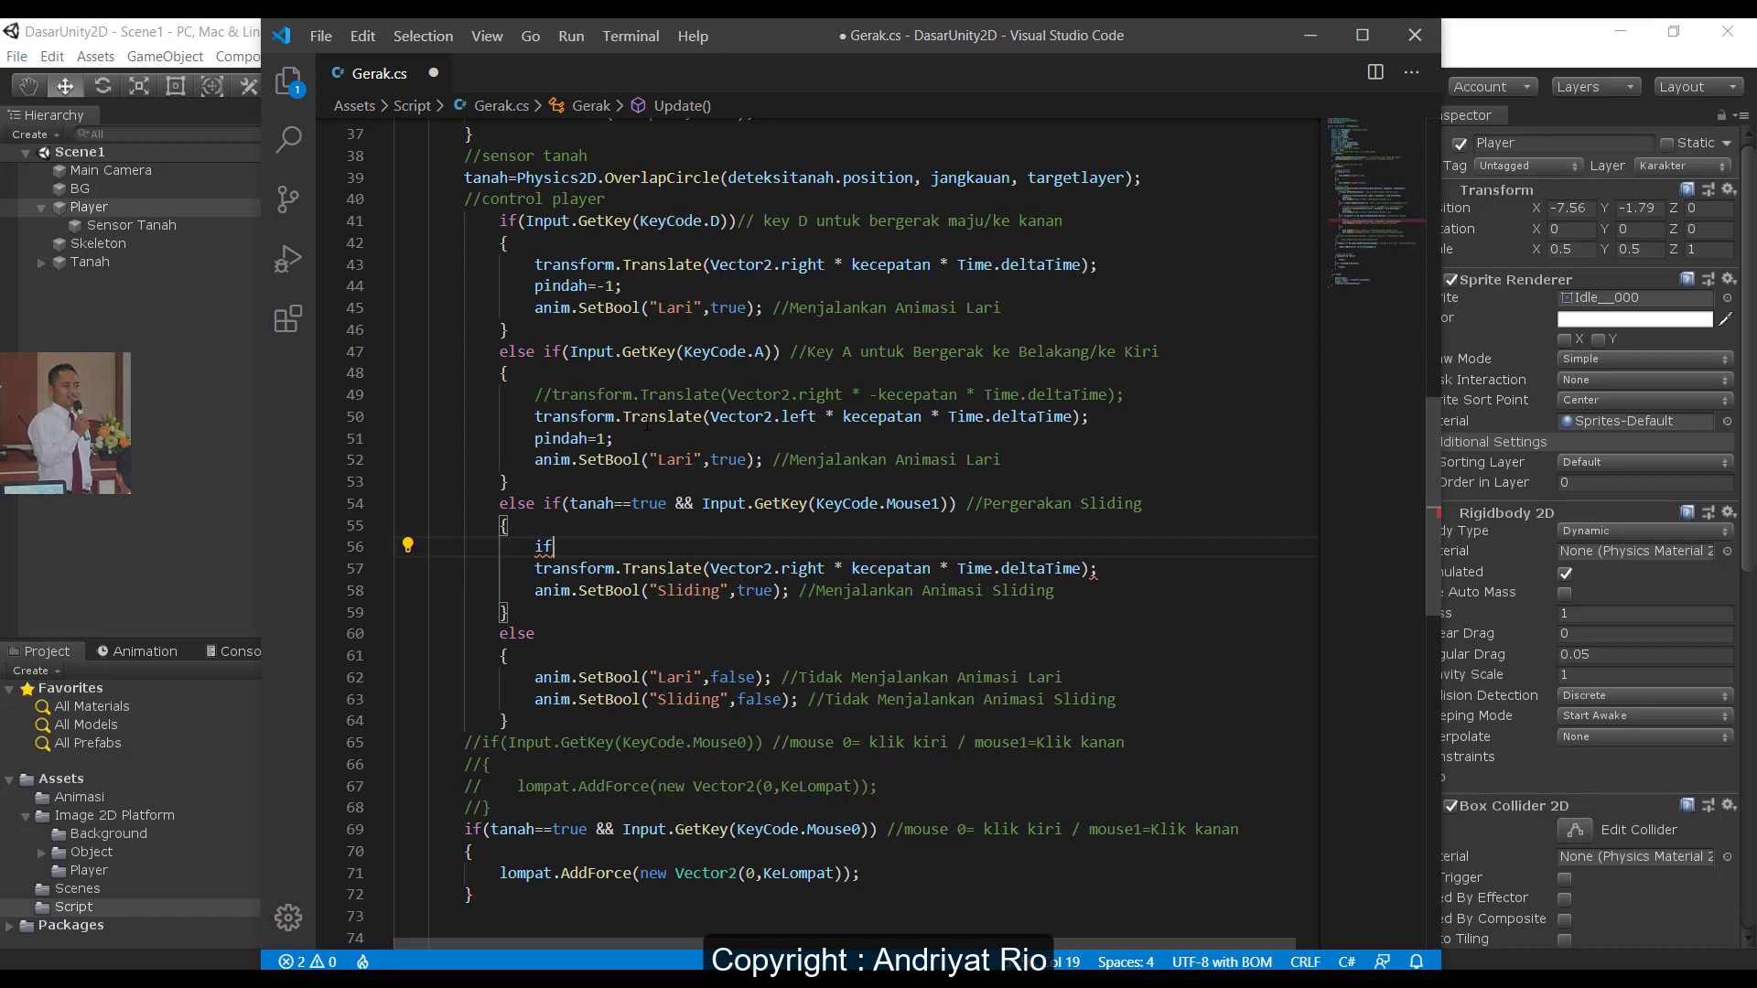
text((pindah==-1)
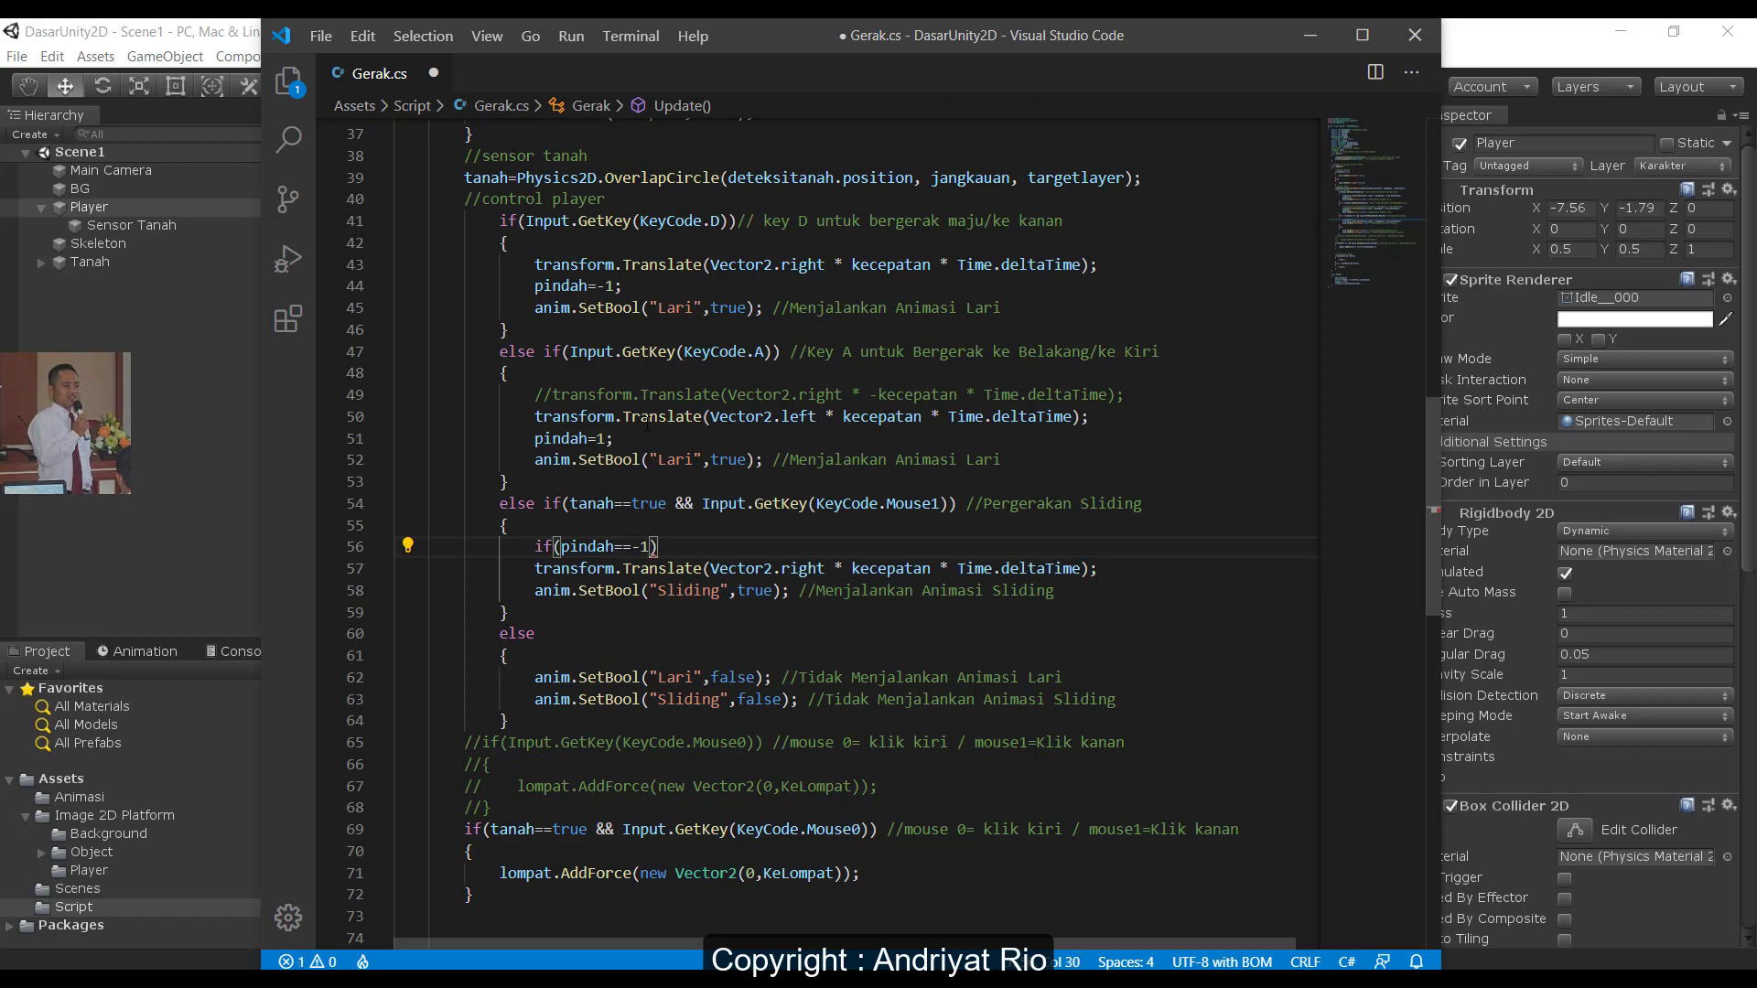
text())
- Give the if(pindah==-1) condition an empty brace block and the comment //Sliding ke Kanan
key(Return)
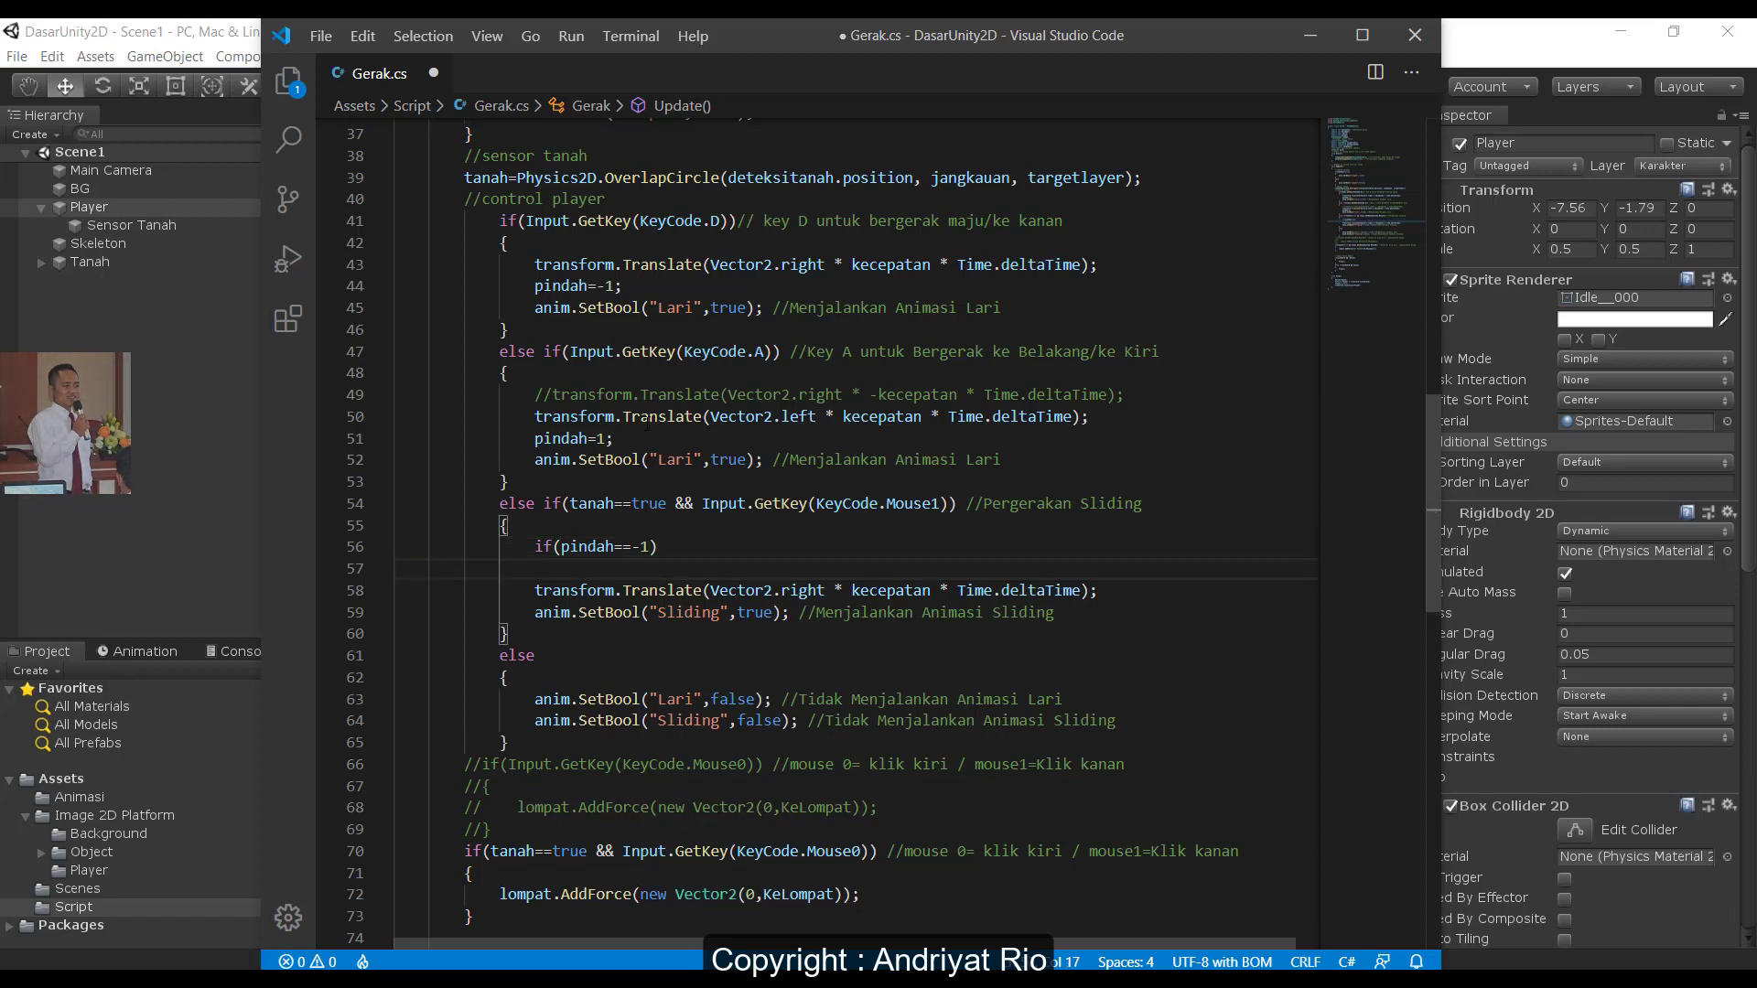
text({)
key(Return)
click(670, 542)
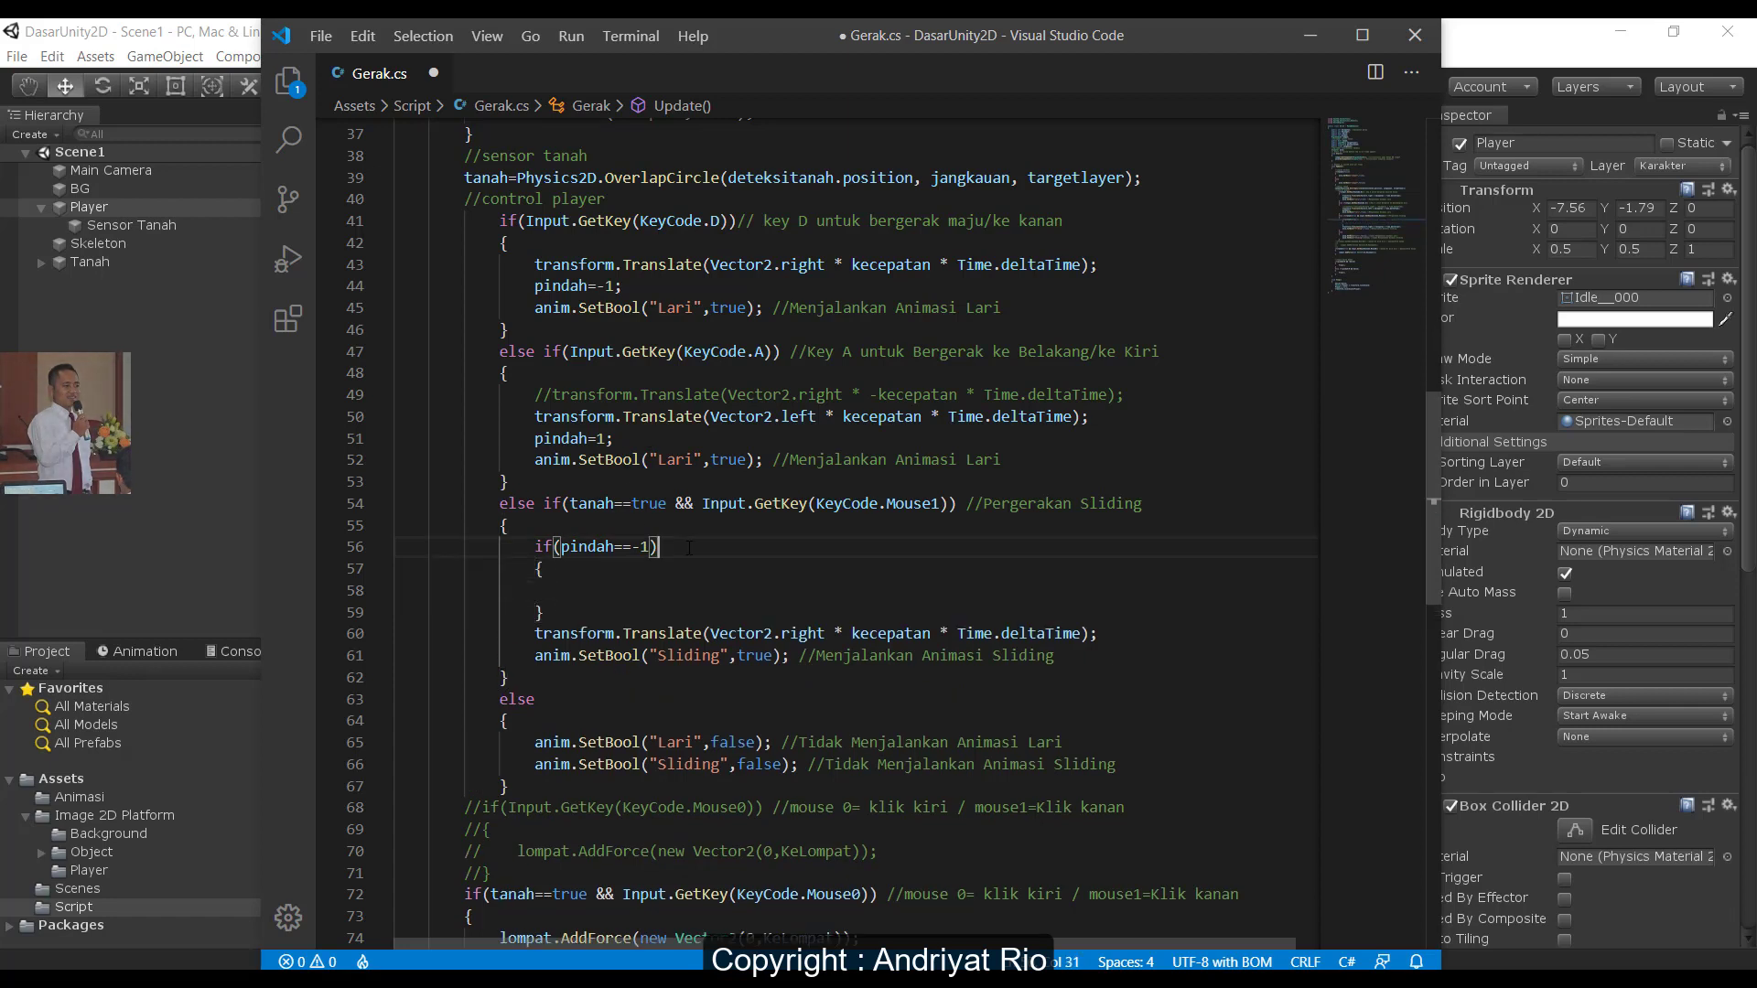
text(//Sliding ke Kanan)
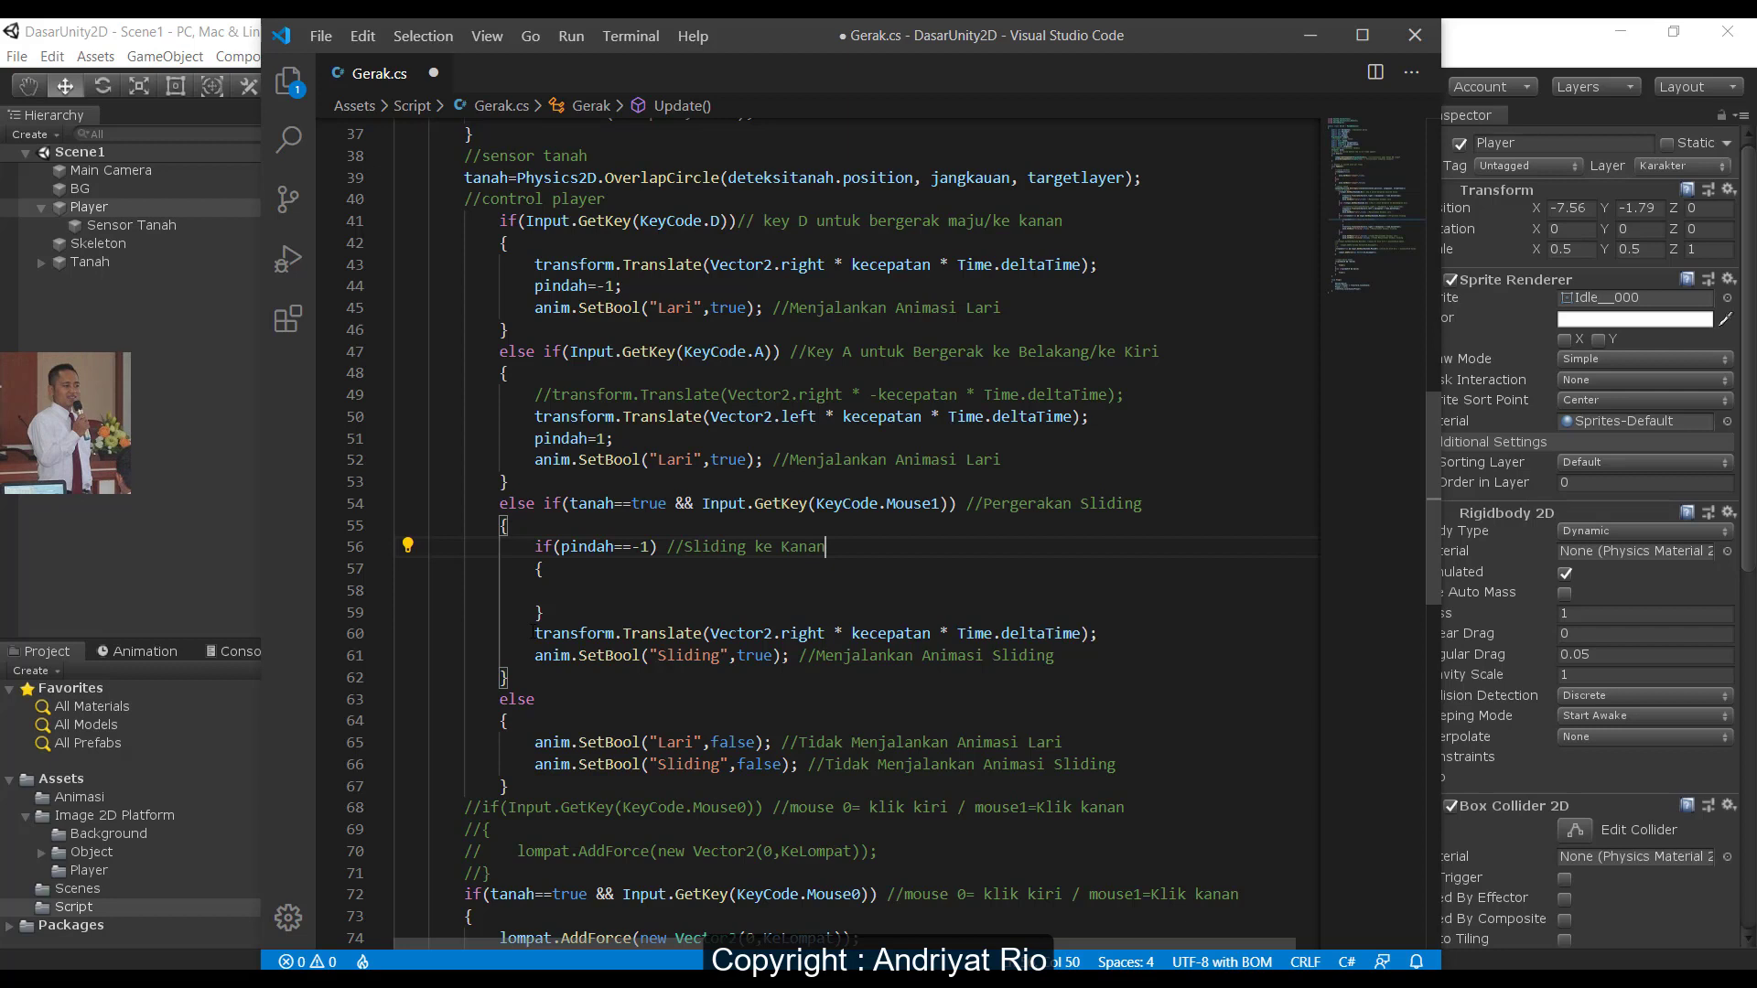
- Move the sliding block's transform.Translate(Vector2.right * kecepatan * Time.deltaTime); line inside the if(pindah==-1) braces and align its indentation
drag(524, 633, 1162, 634)
key(ctrl+x)
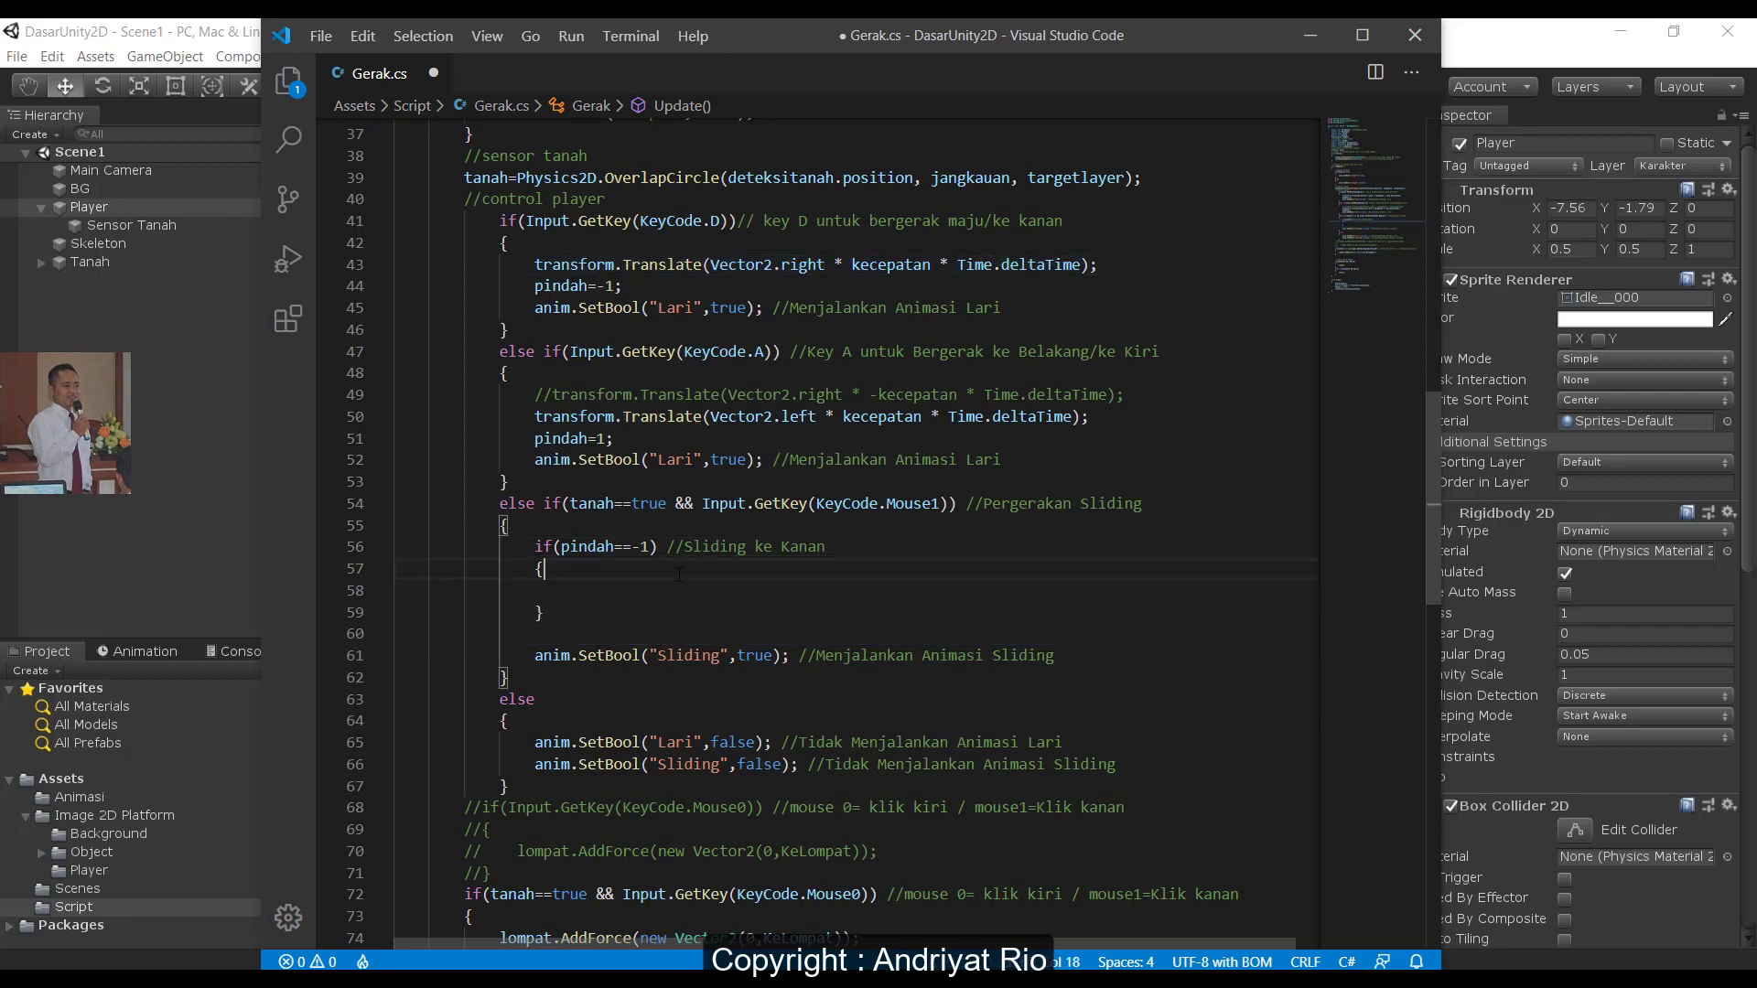
click(673, 585)
key(Tab)
key(Tab)
key(Tab)
key(Tab)
key(Tab)
key(Tab)
key(ctrl+v)
key(Delete)
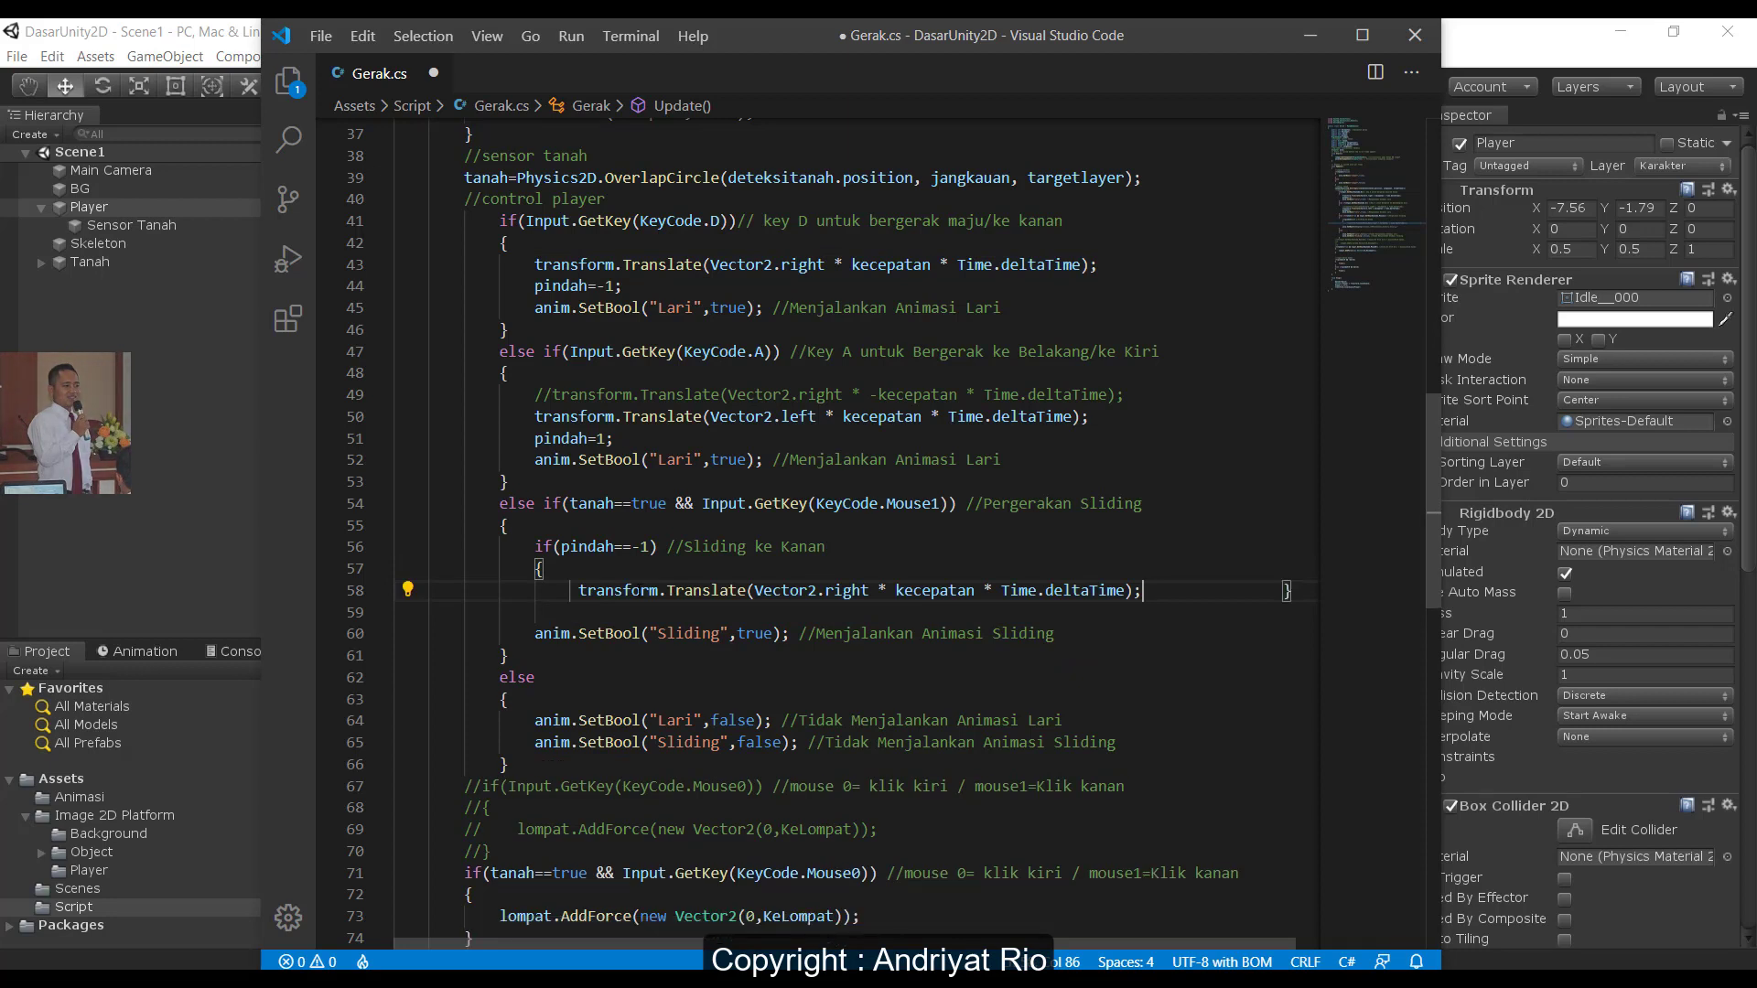
key(Return)
key(Home)
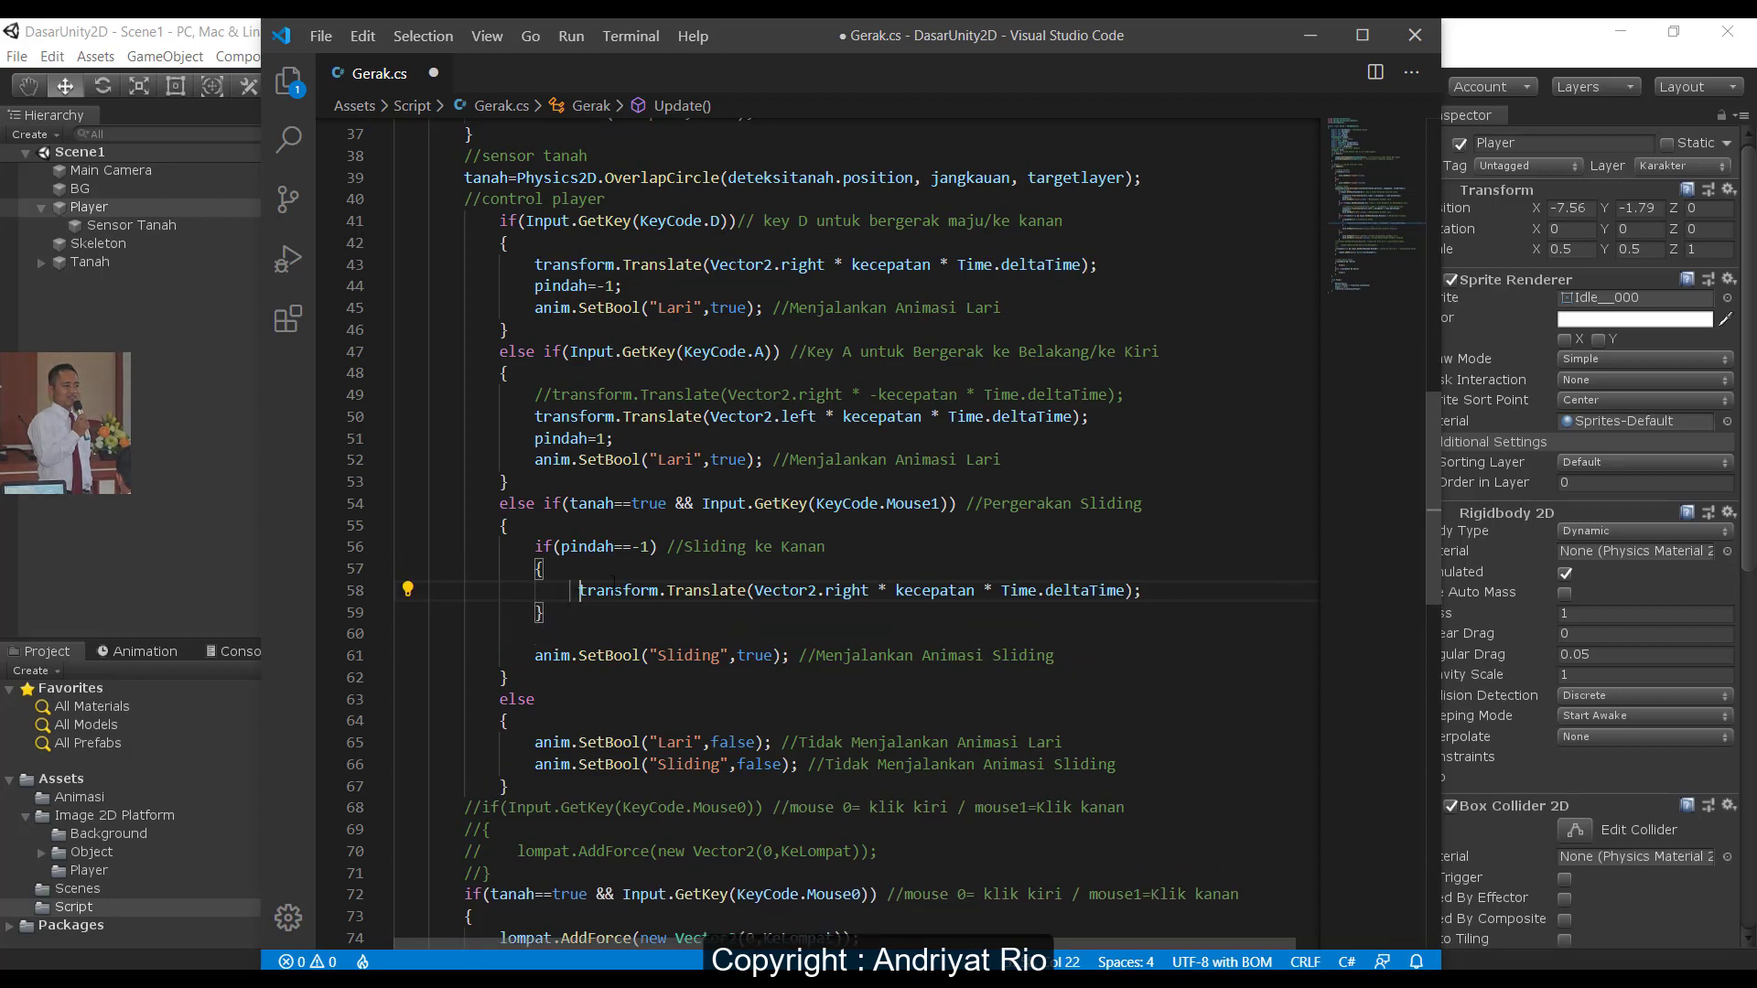
key(BackSpace)
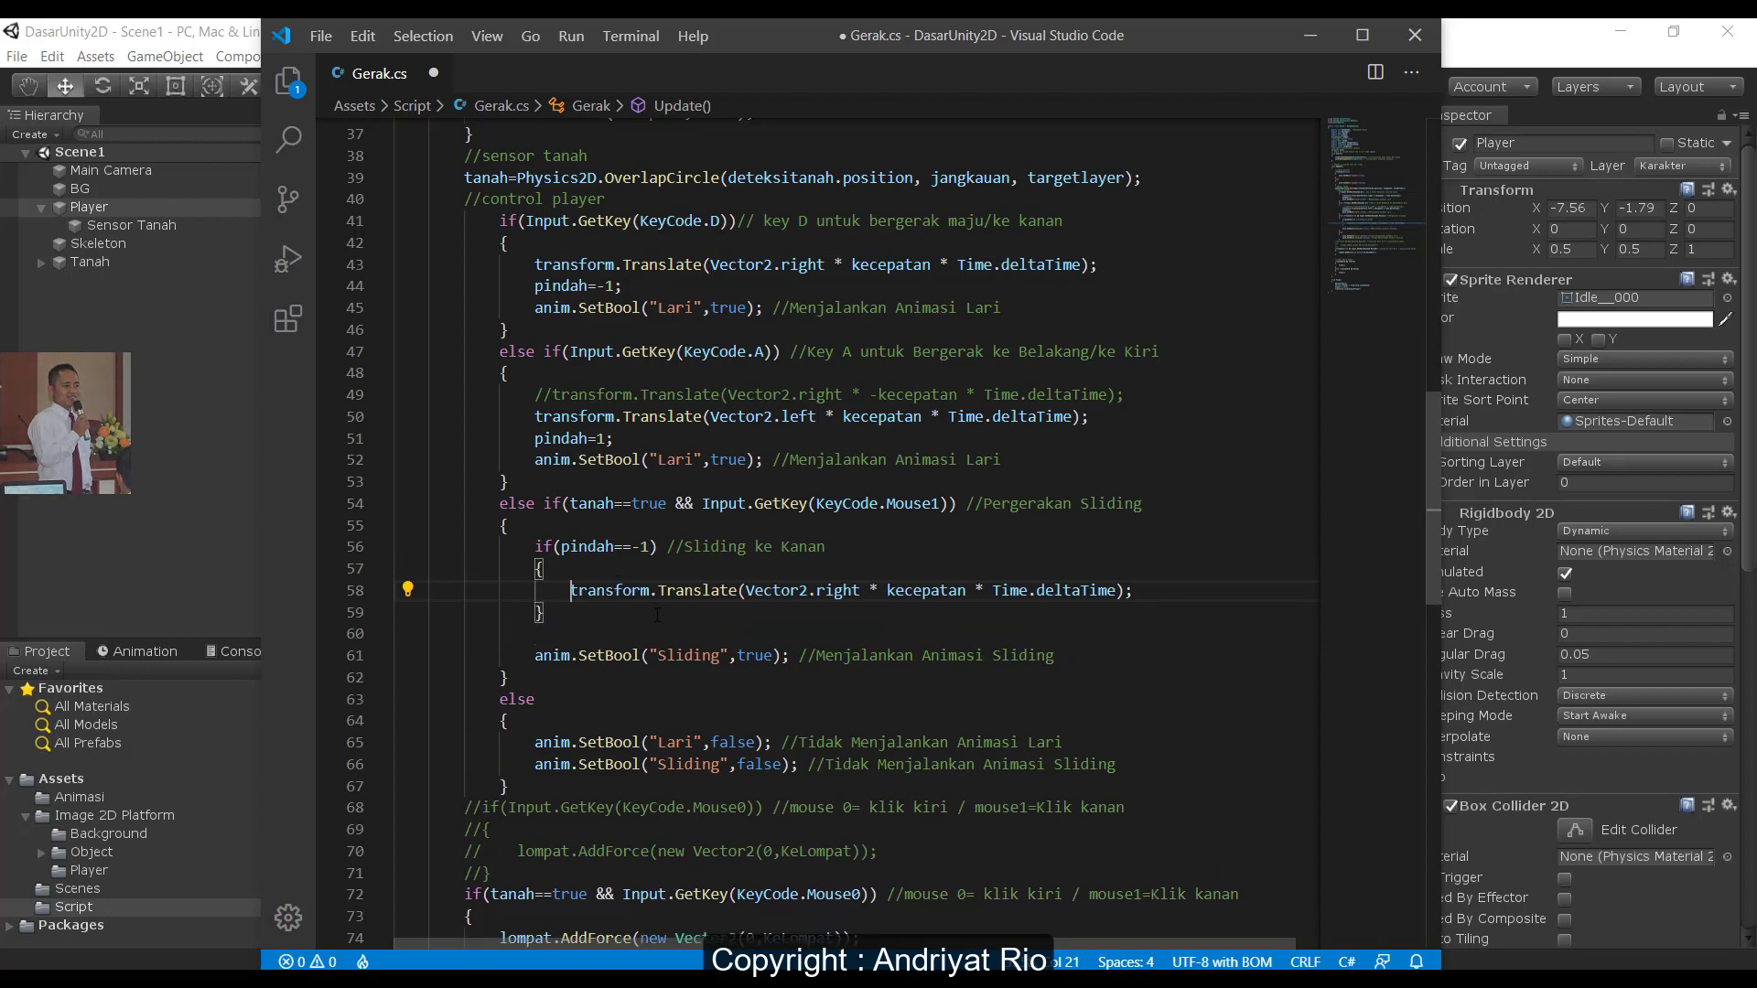
- Below the if(pindah==-1) block, add else if(pindah==1) with the comment //Sliding ke Kiri and a pair of braces
click(657, 615)
key(Return)
text(else)
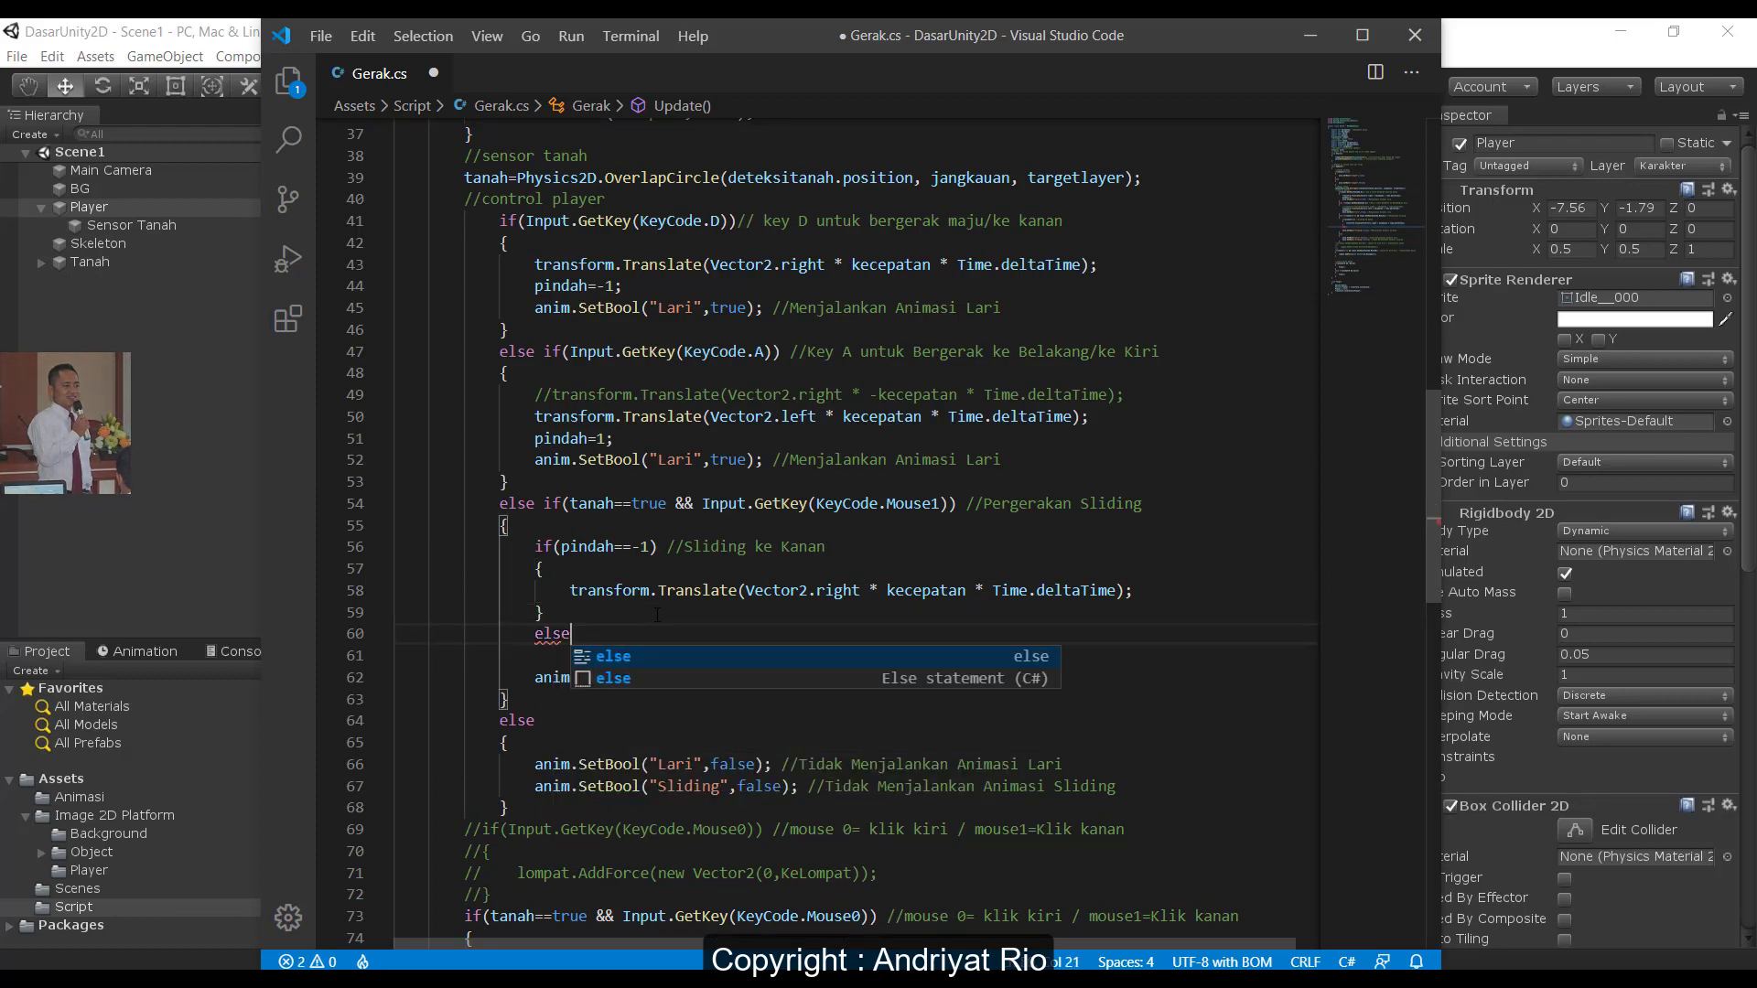
text( if)
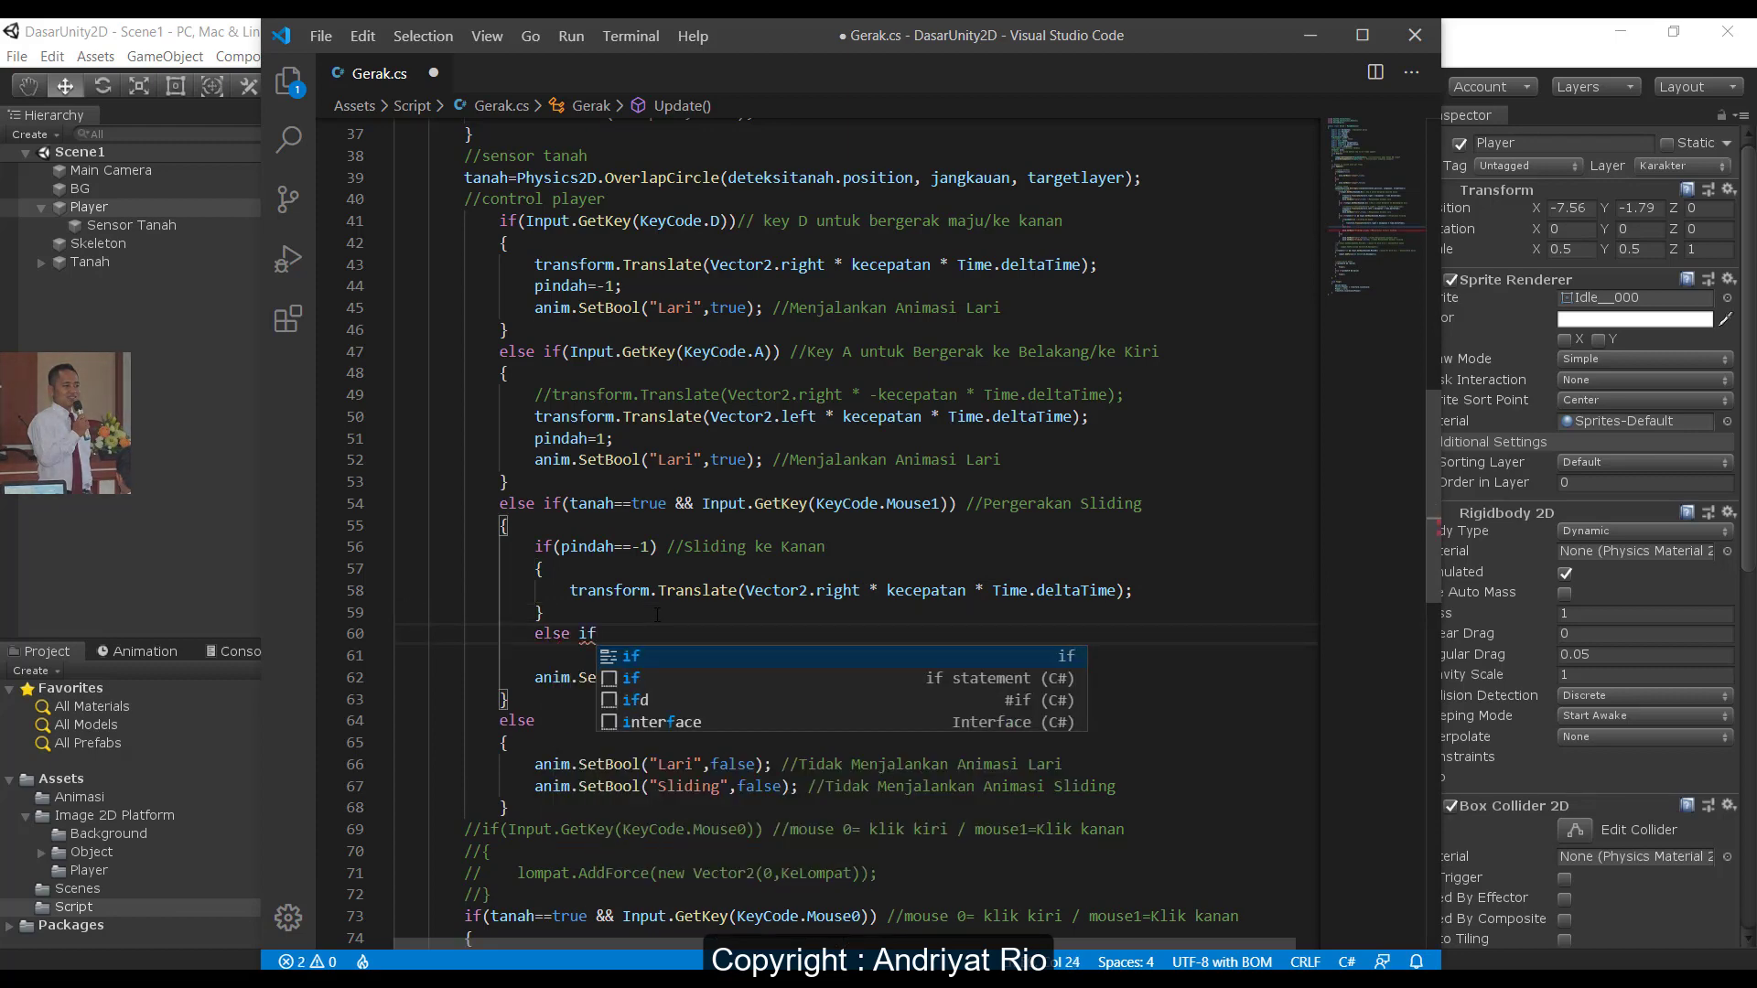
text(()
text(pindah==)
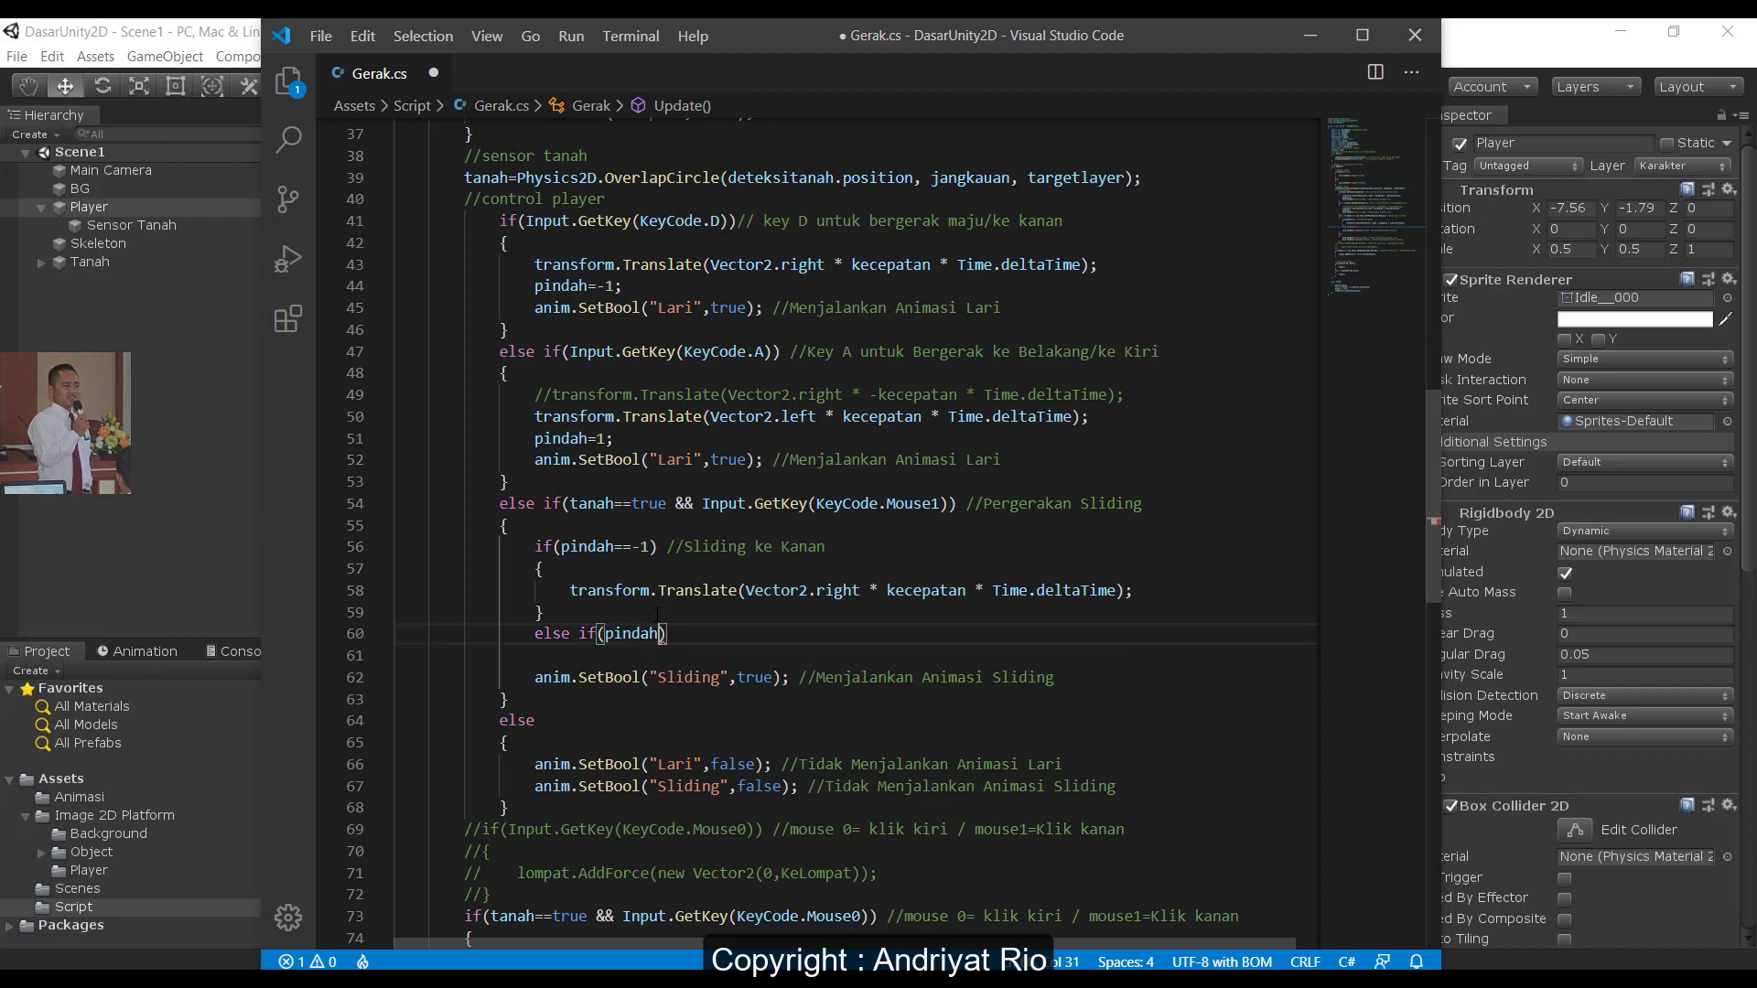
text(1) //Sliding ke K)
text(iri)
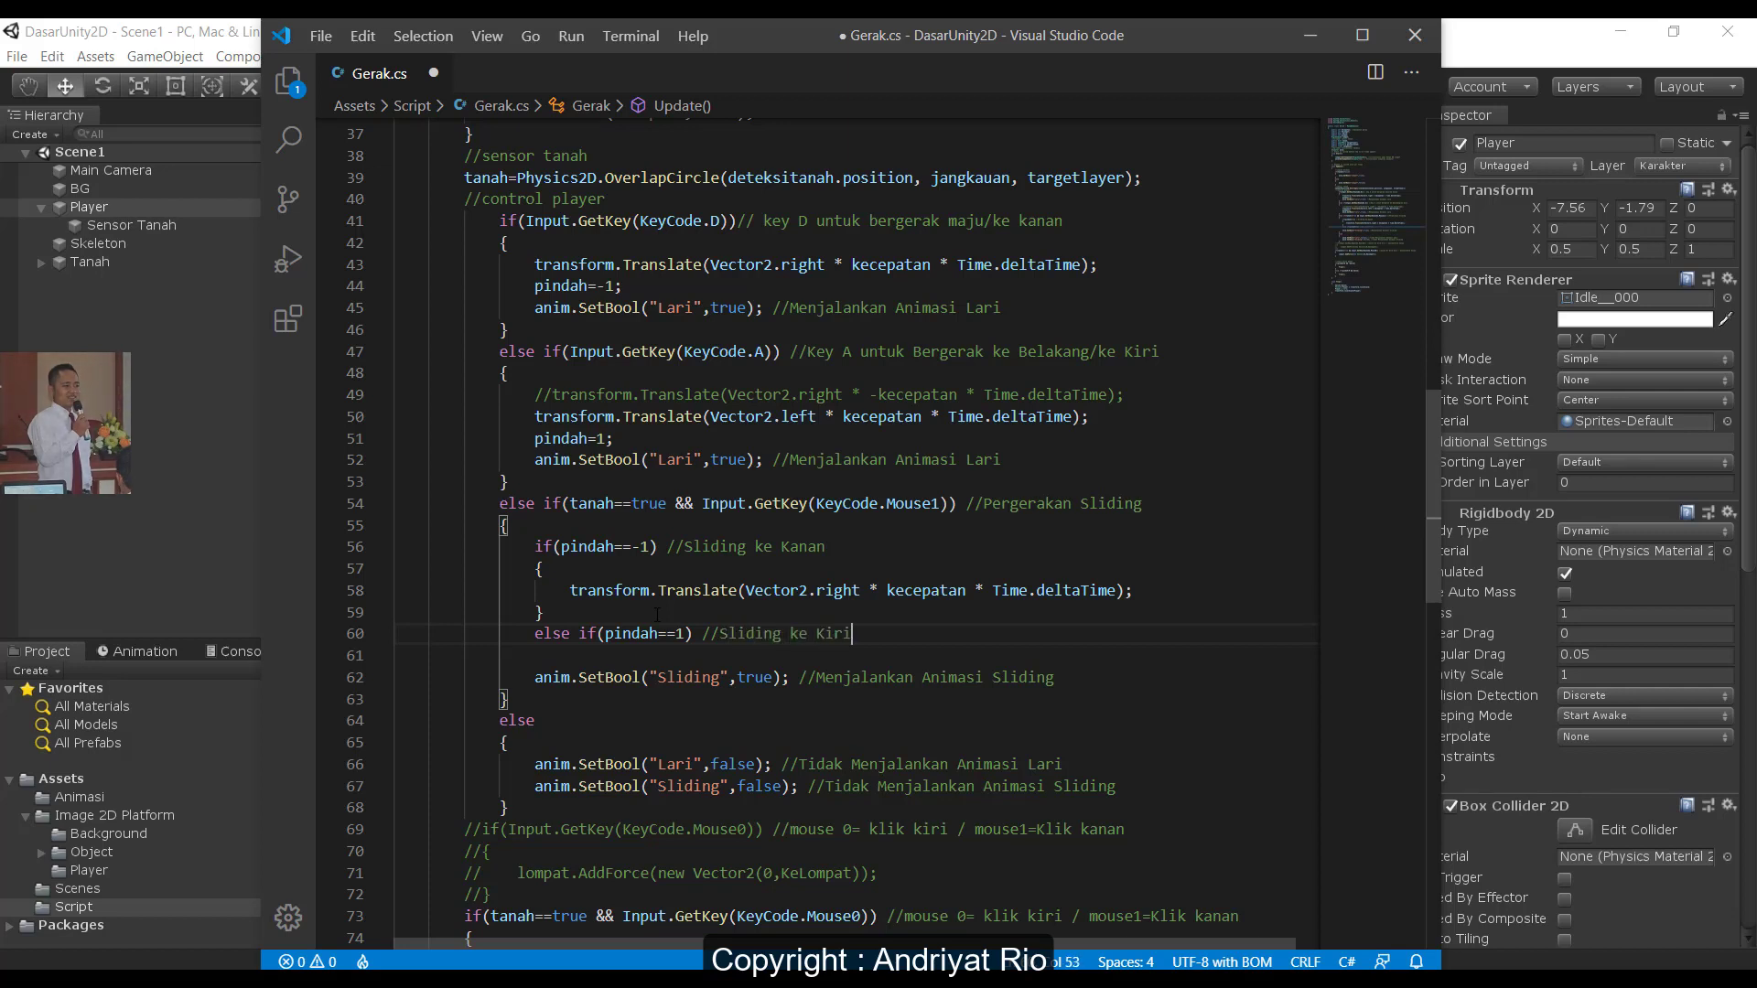
key(Return)
text({)
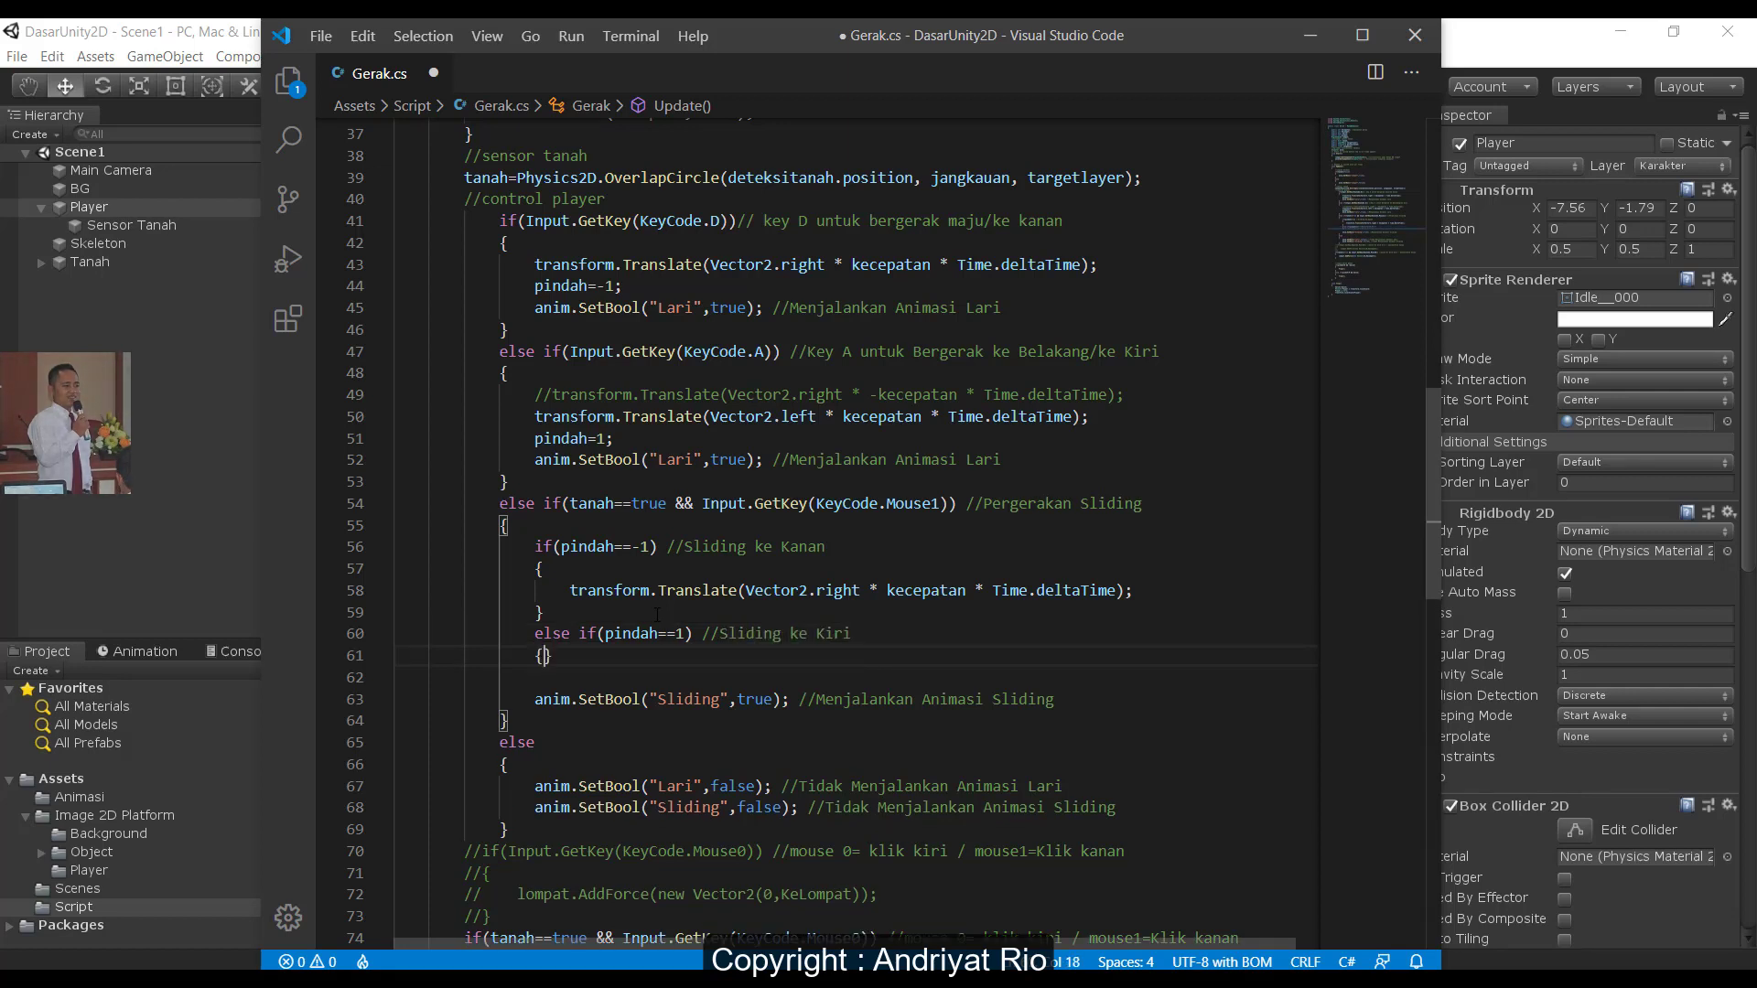
- Paste the transform.Translate line into the else if(pindah==1) block, change its direction to Vector2.left, and save the script
key(Return)
key(ctrl+v)
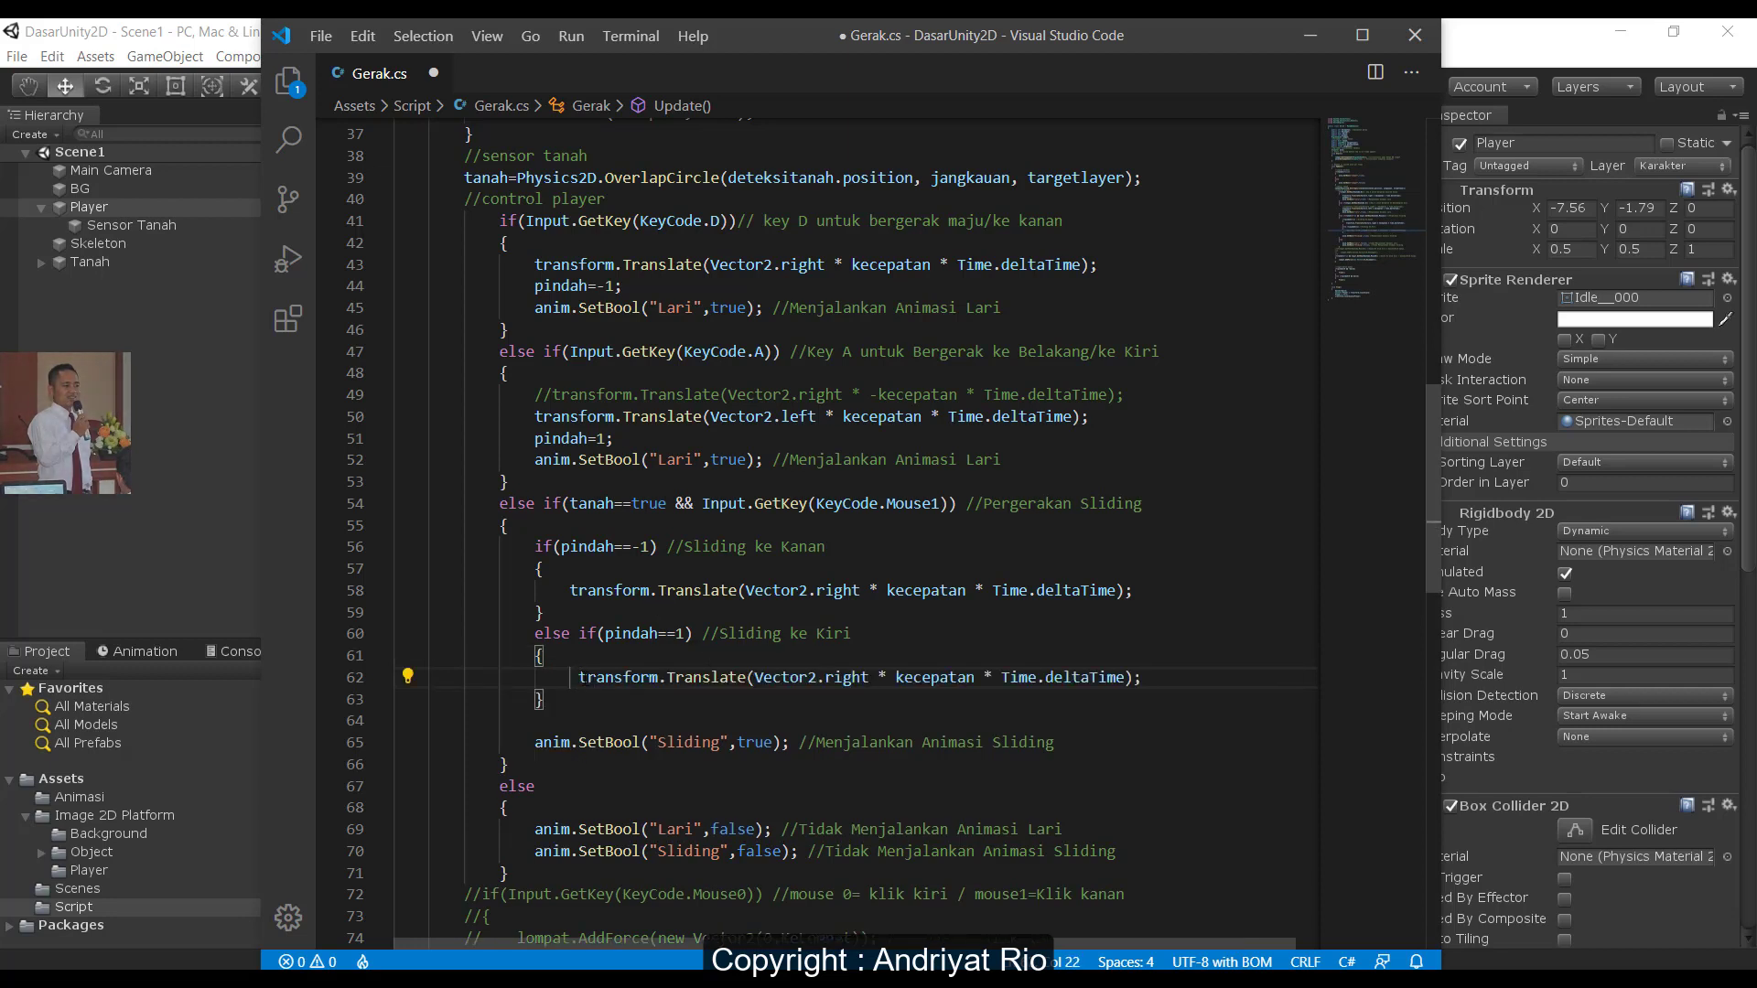
key(BackSpace)
double_click(826, 677)
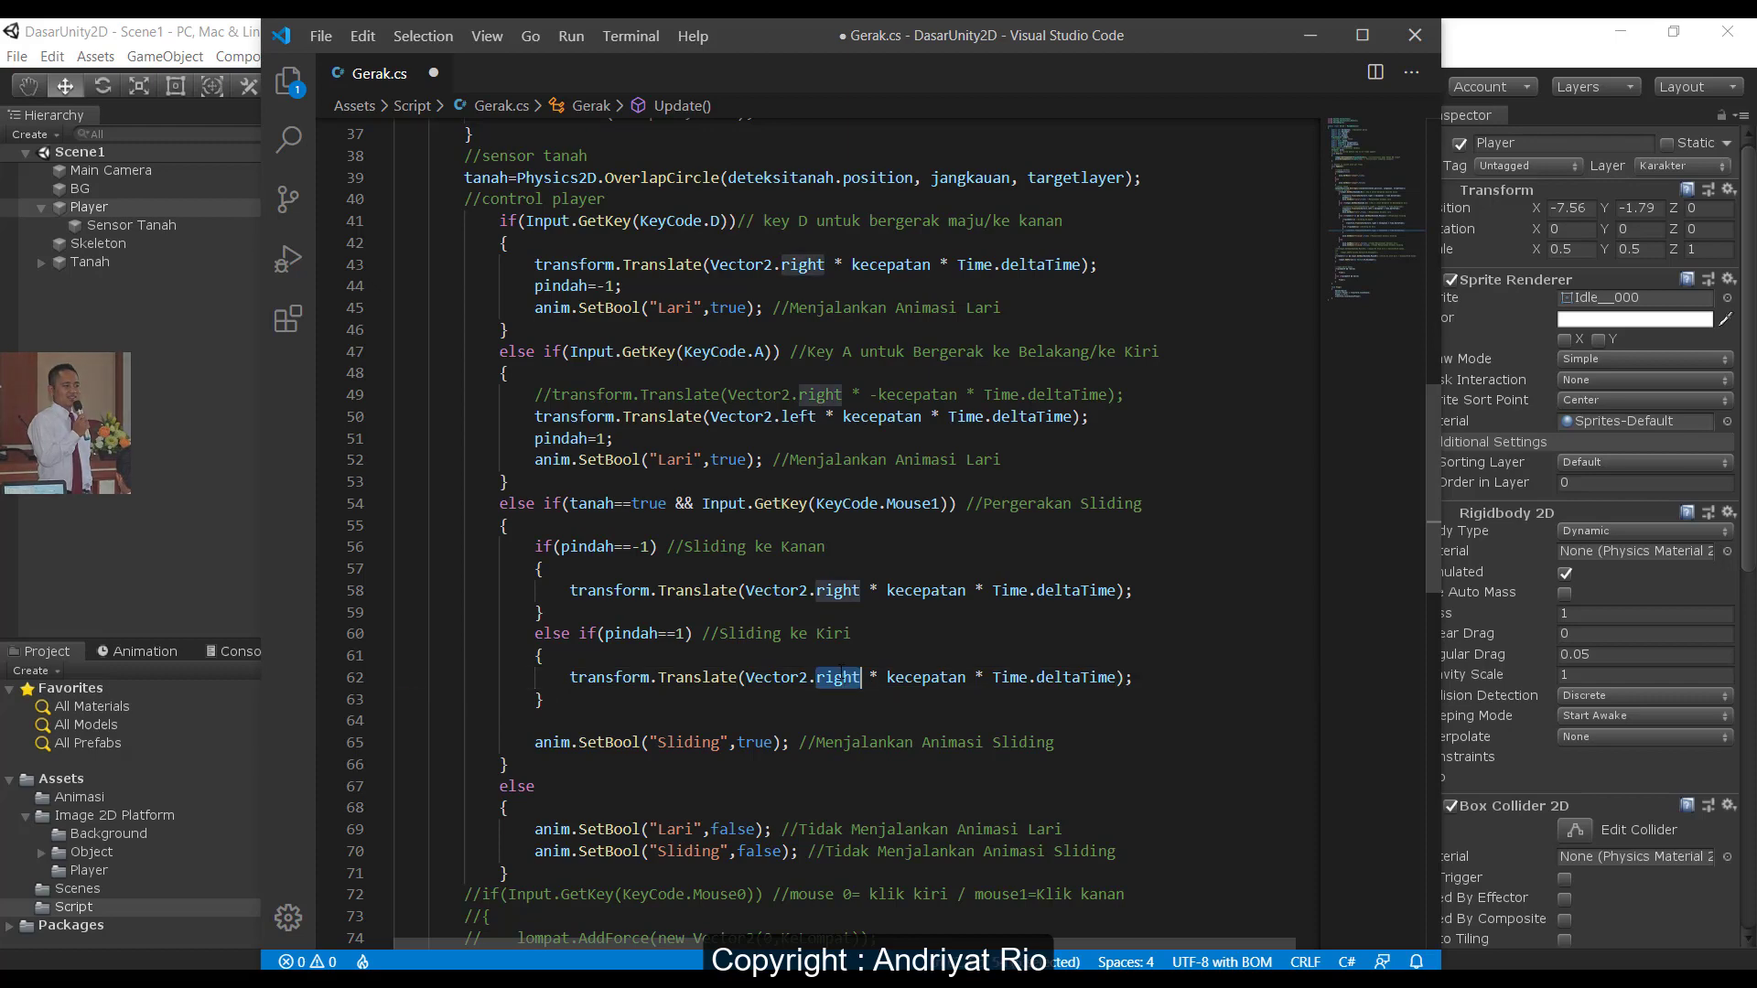
text(left)
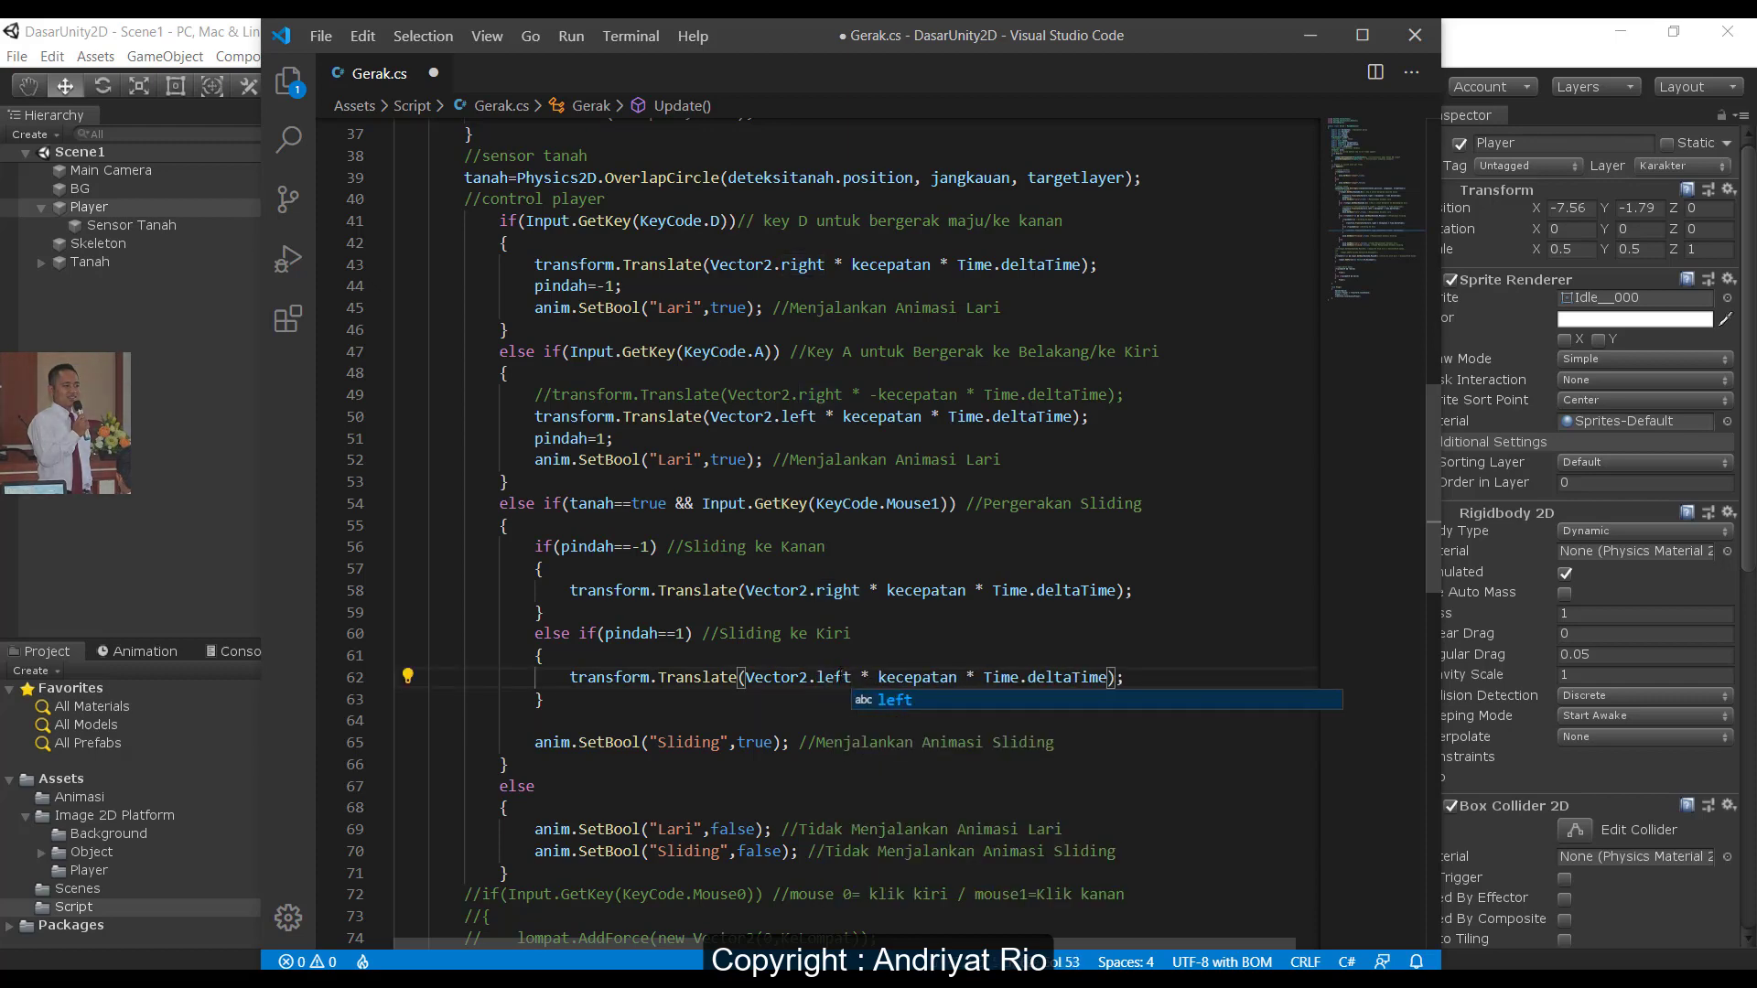
key(ctrl+s)
- Delete the blank line above anim.SetBool("Sliding",true); and save the script
click(880, 654)
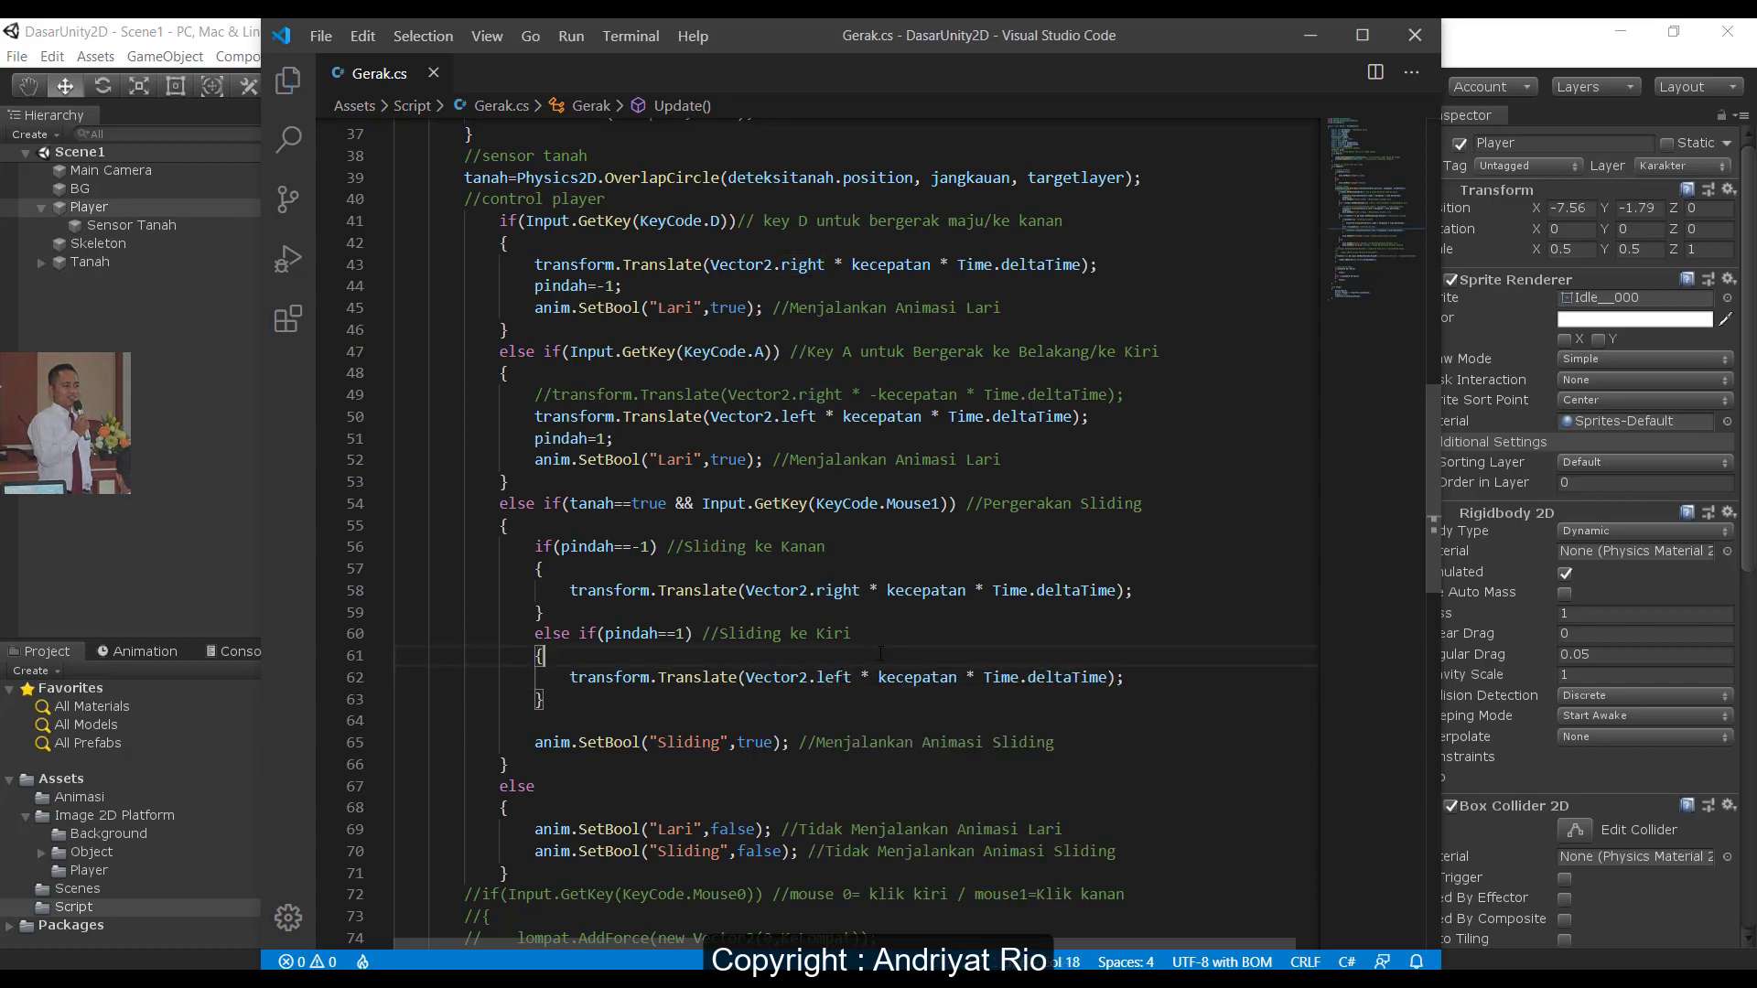
scroll(608, 665, down, 1)
drag(538, 659, 306, 656)
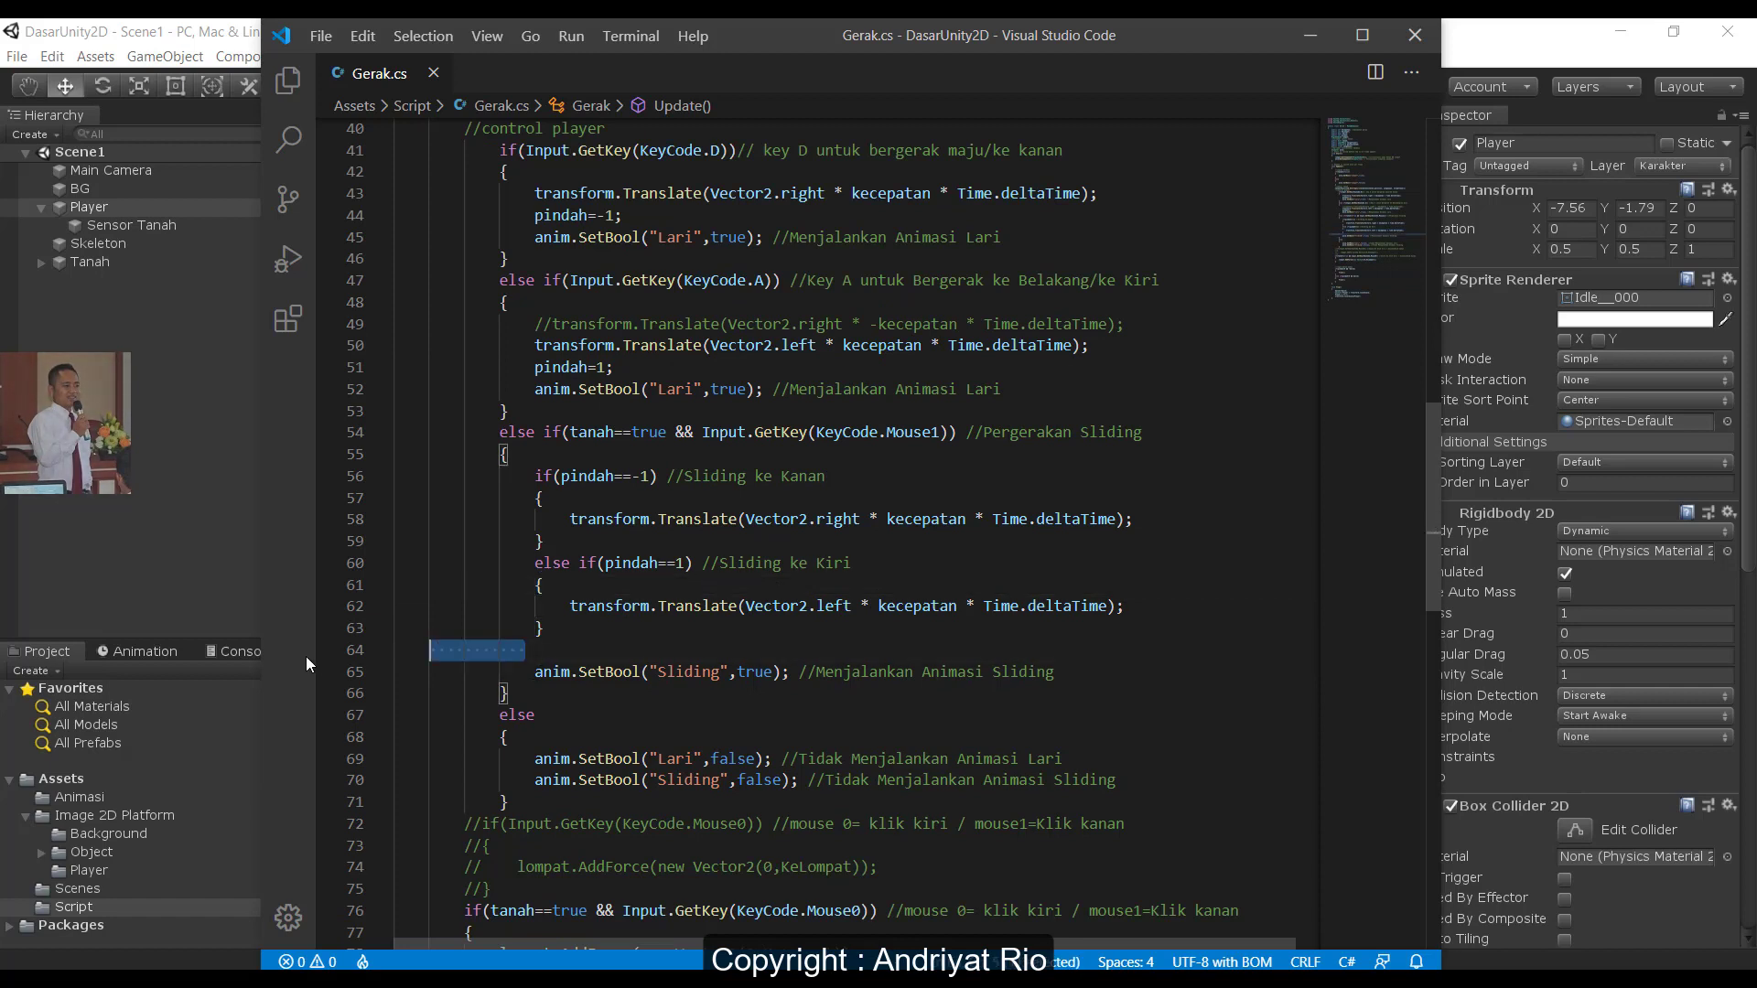
key(BackSpace)
key(BackSpace)
key(ctrl+s)
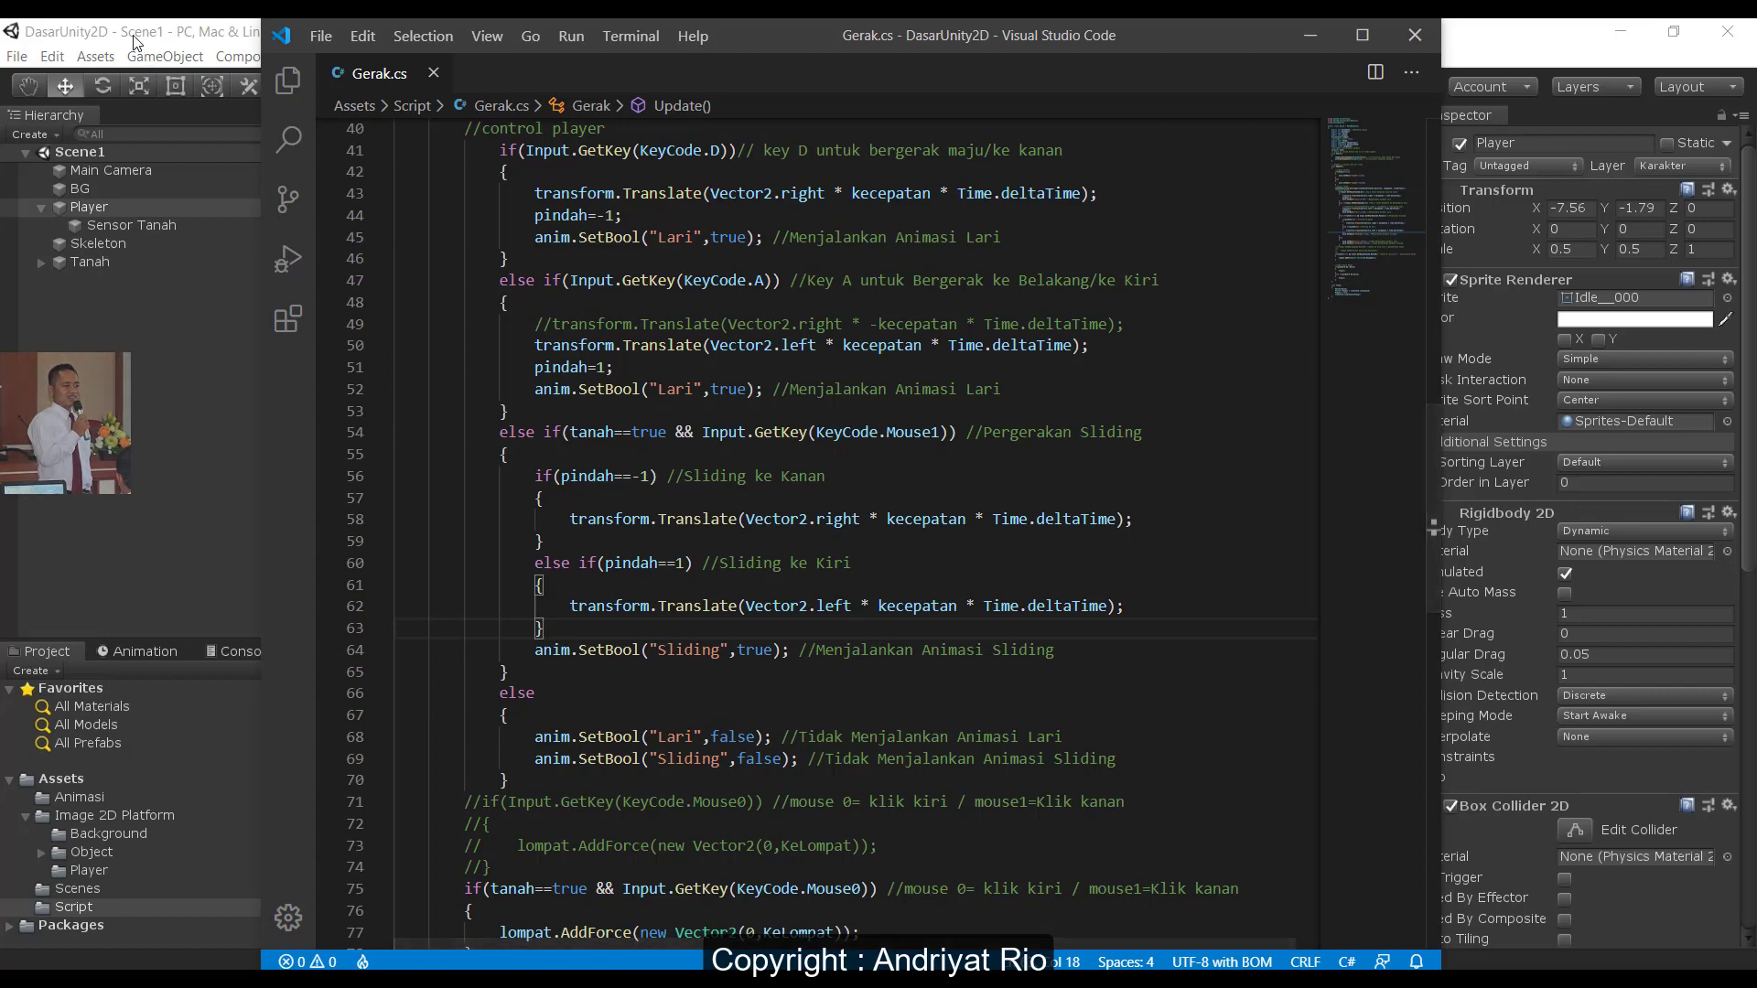
- Switch to Unity, play Scene1, and test the player's rightward run and jump
click(143, 57)
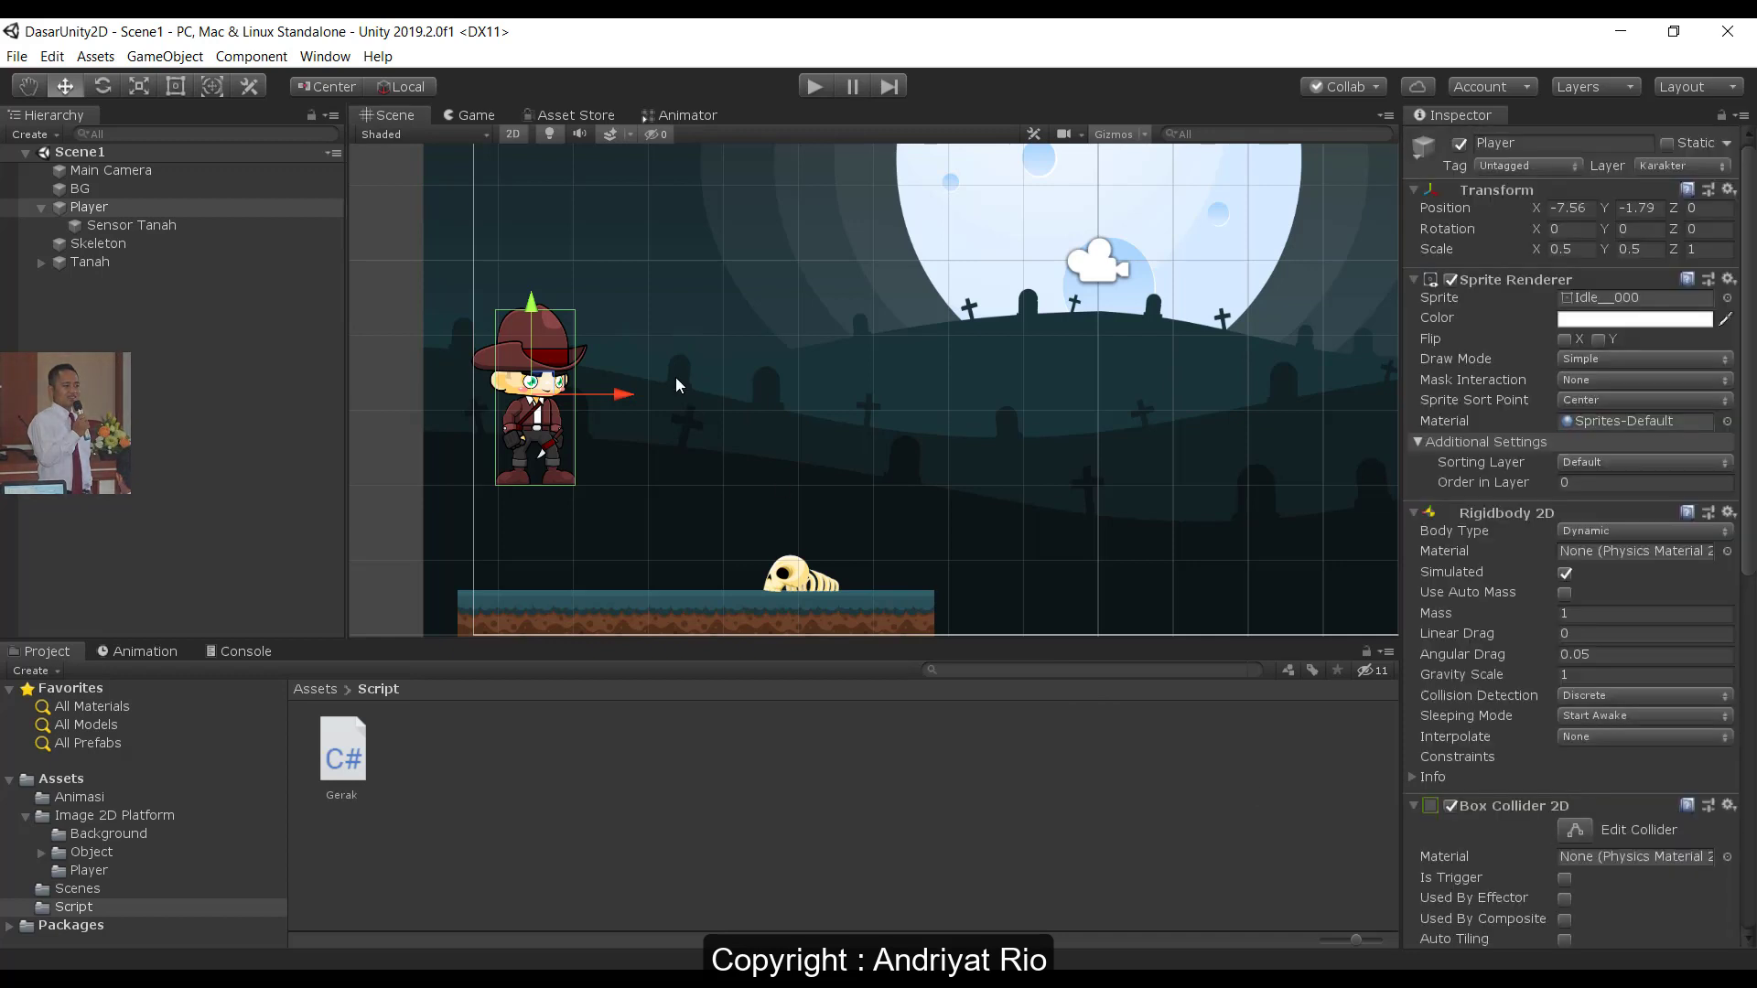
click(816, 83)
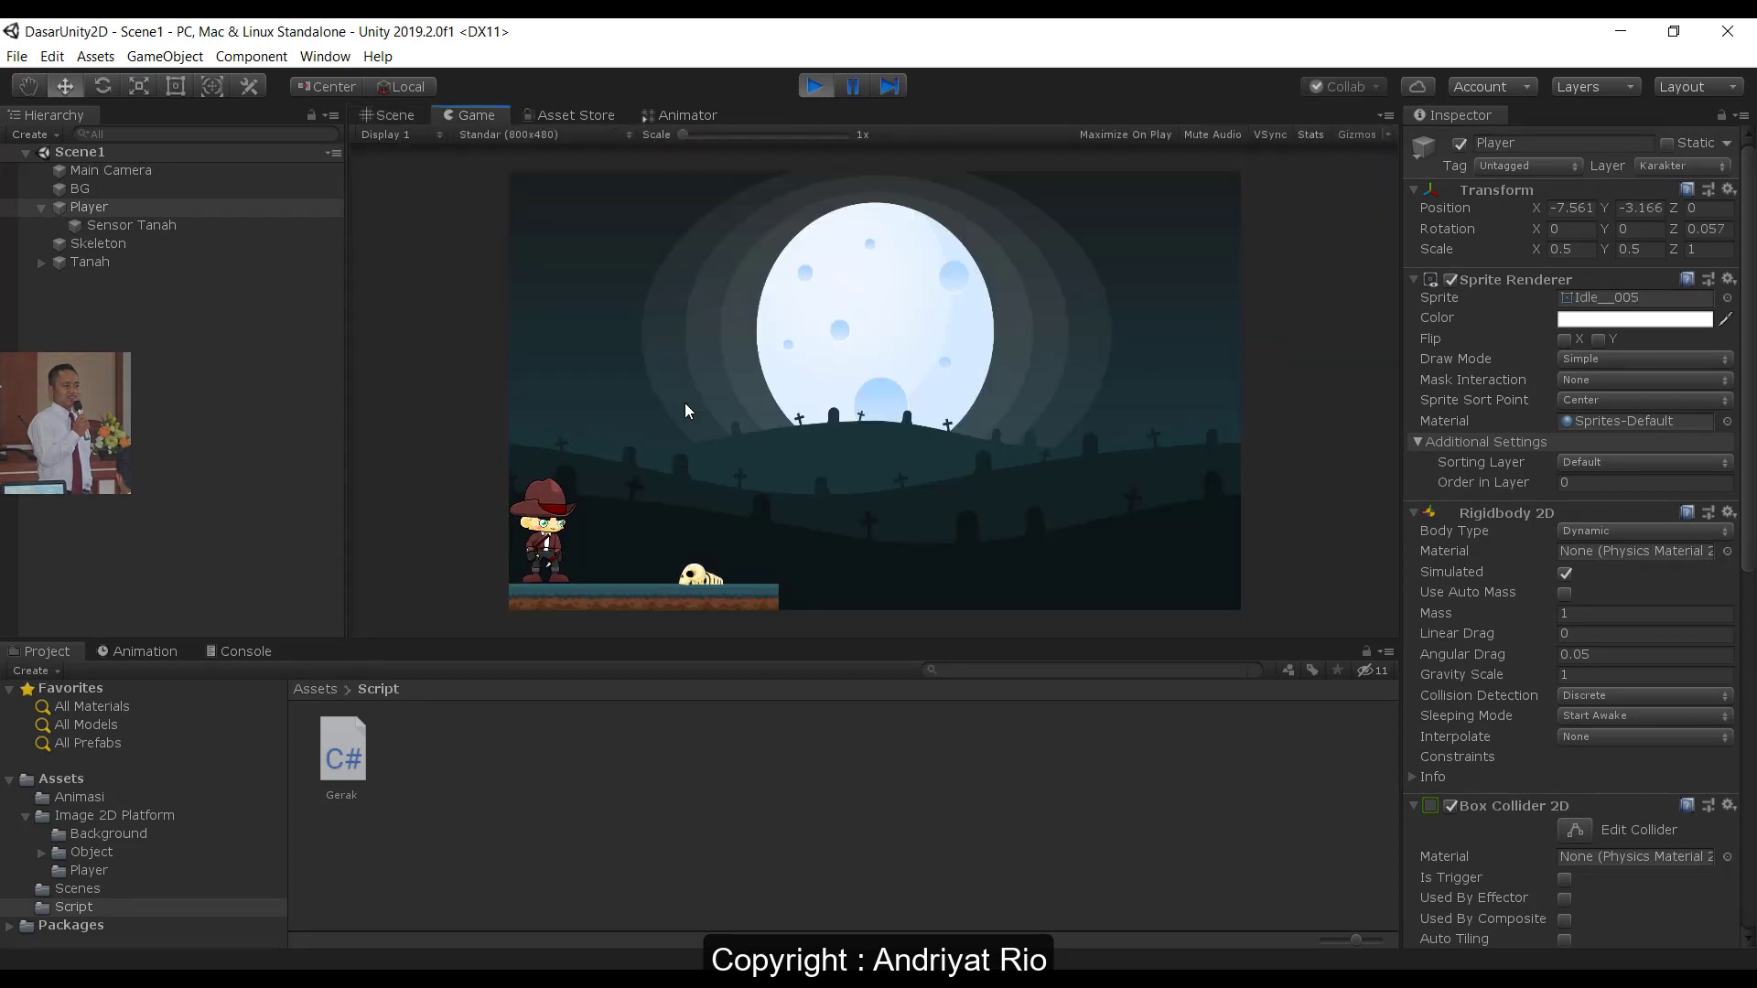
key(Right)
key(space)
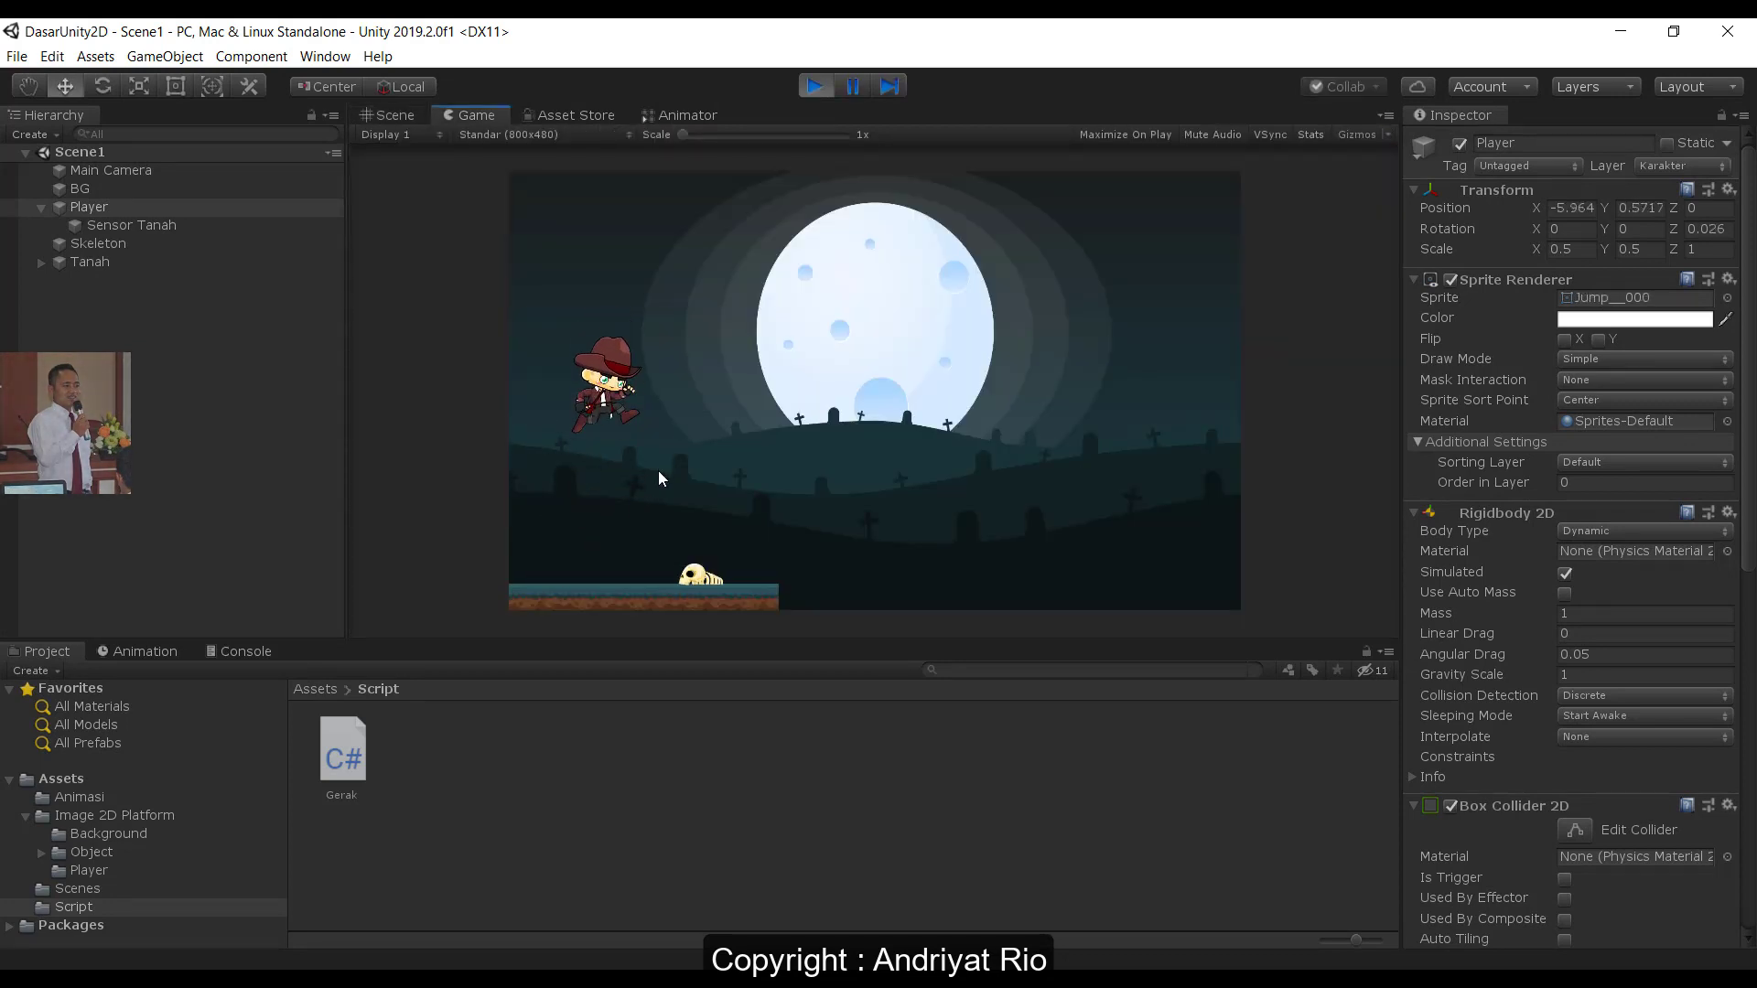
key(Right)
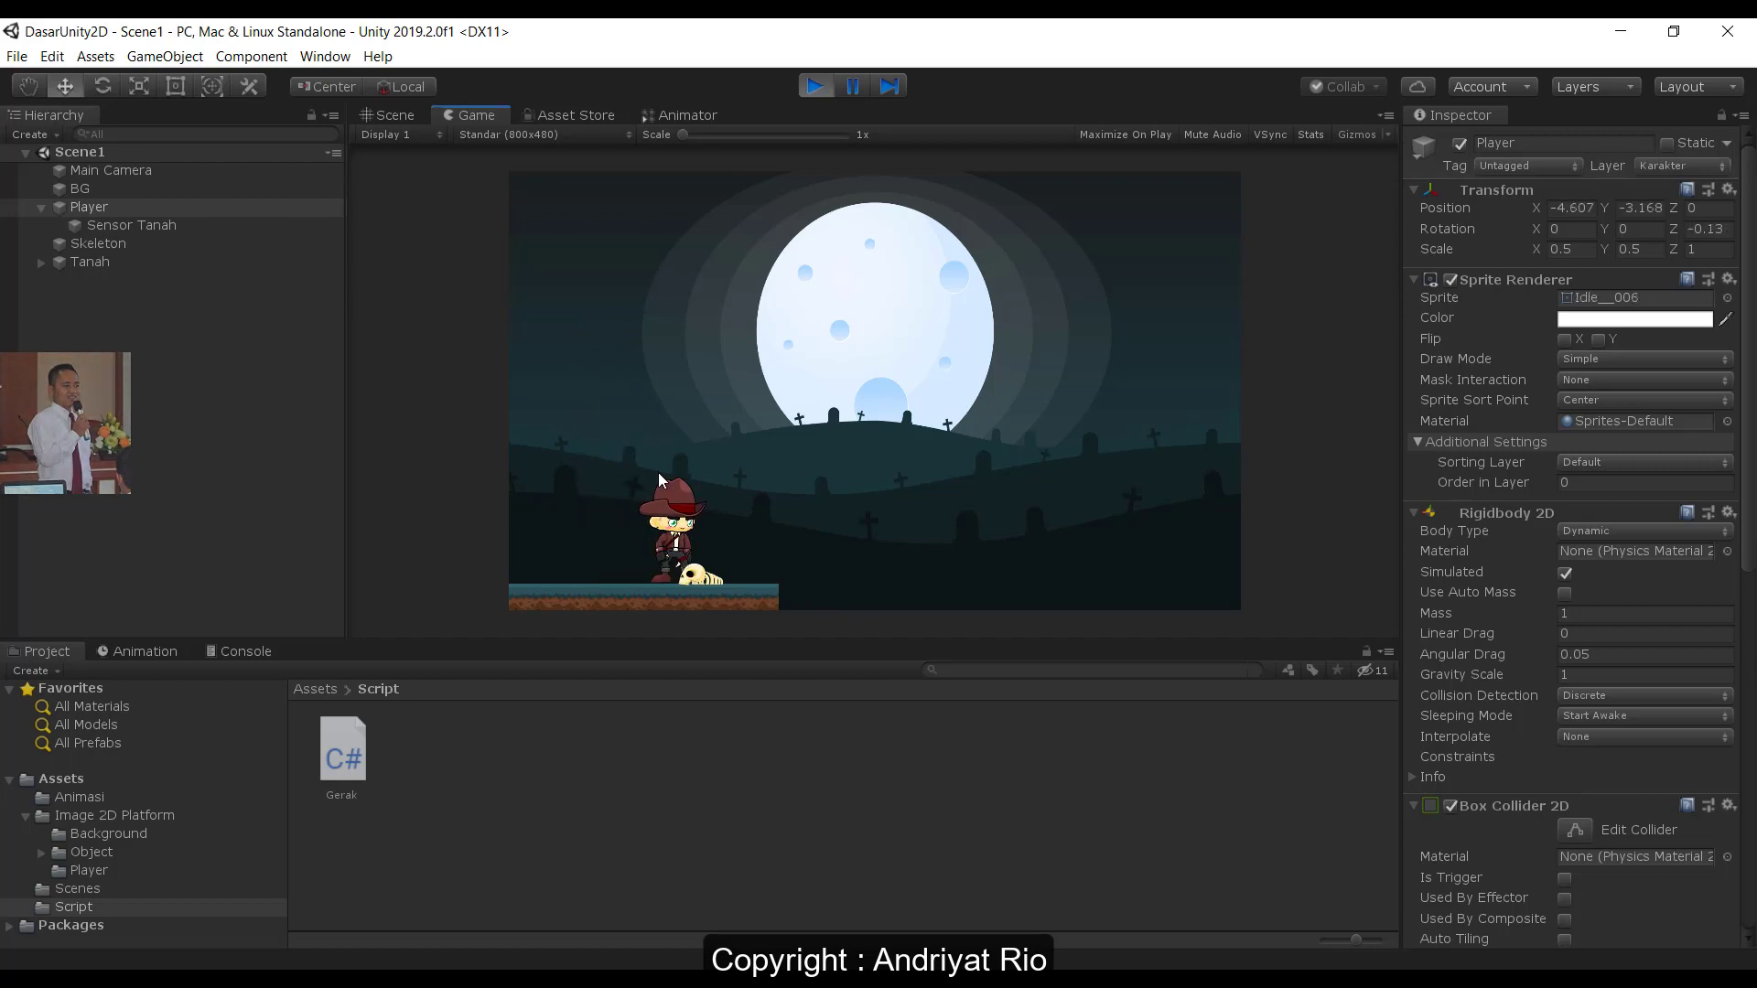
- Test the player's running and sliding in both directions across the ground platform in the running game
key(Left)
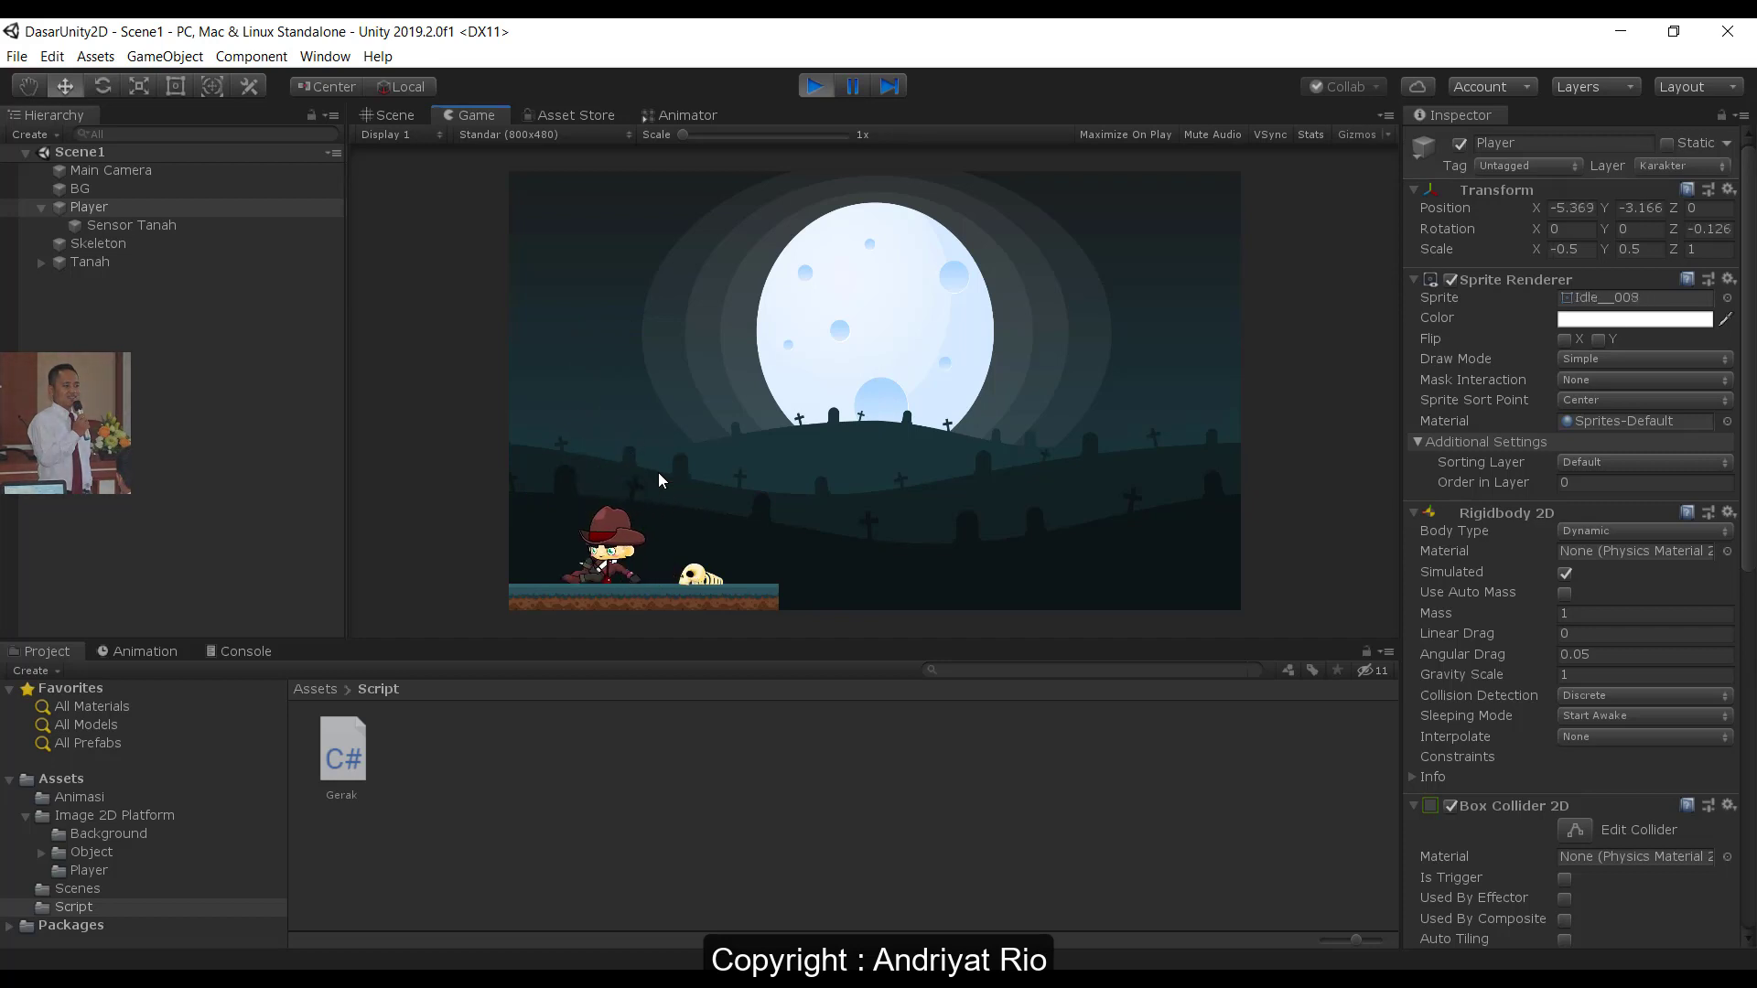
key(Right)
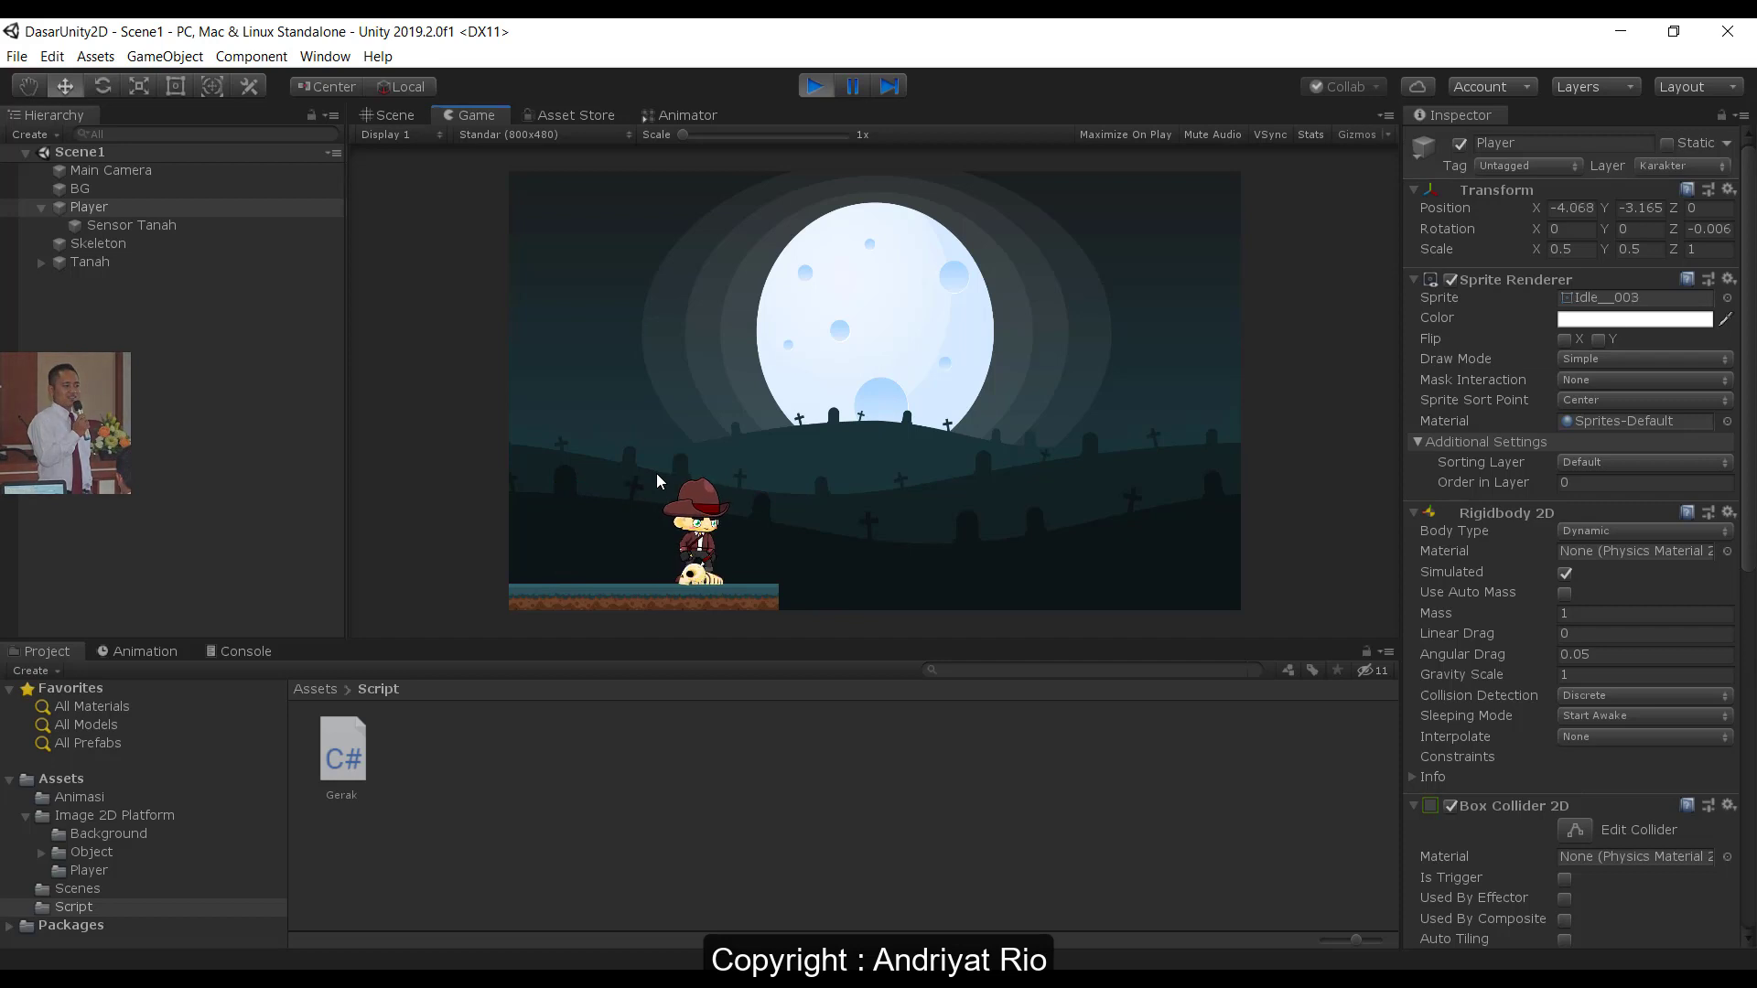
key(Left)
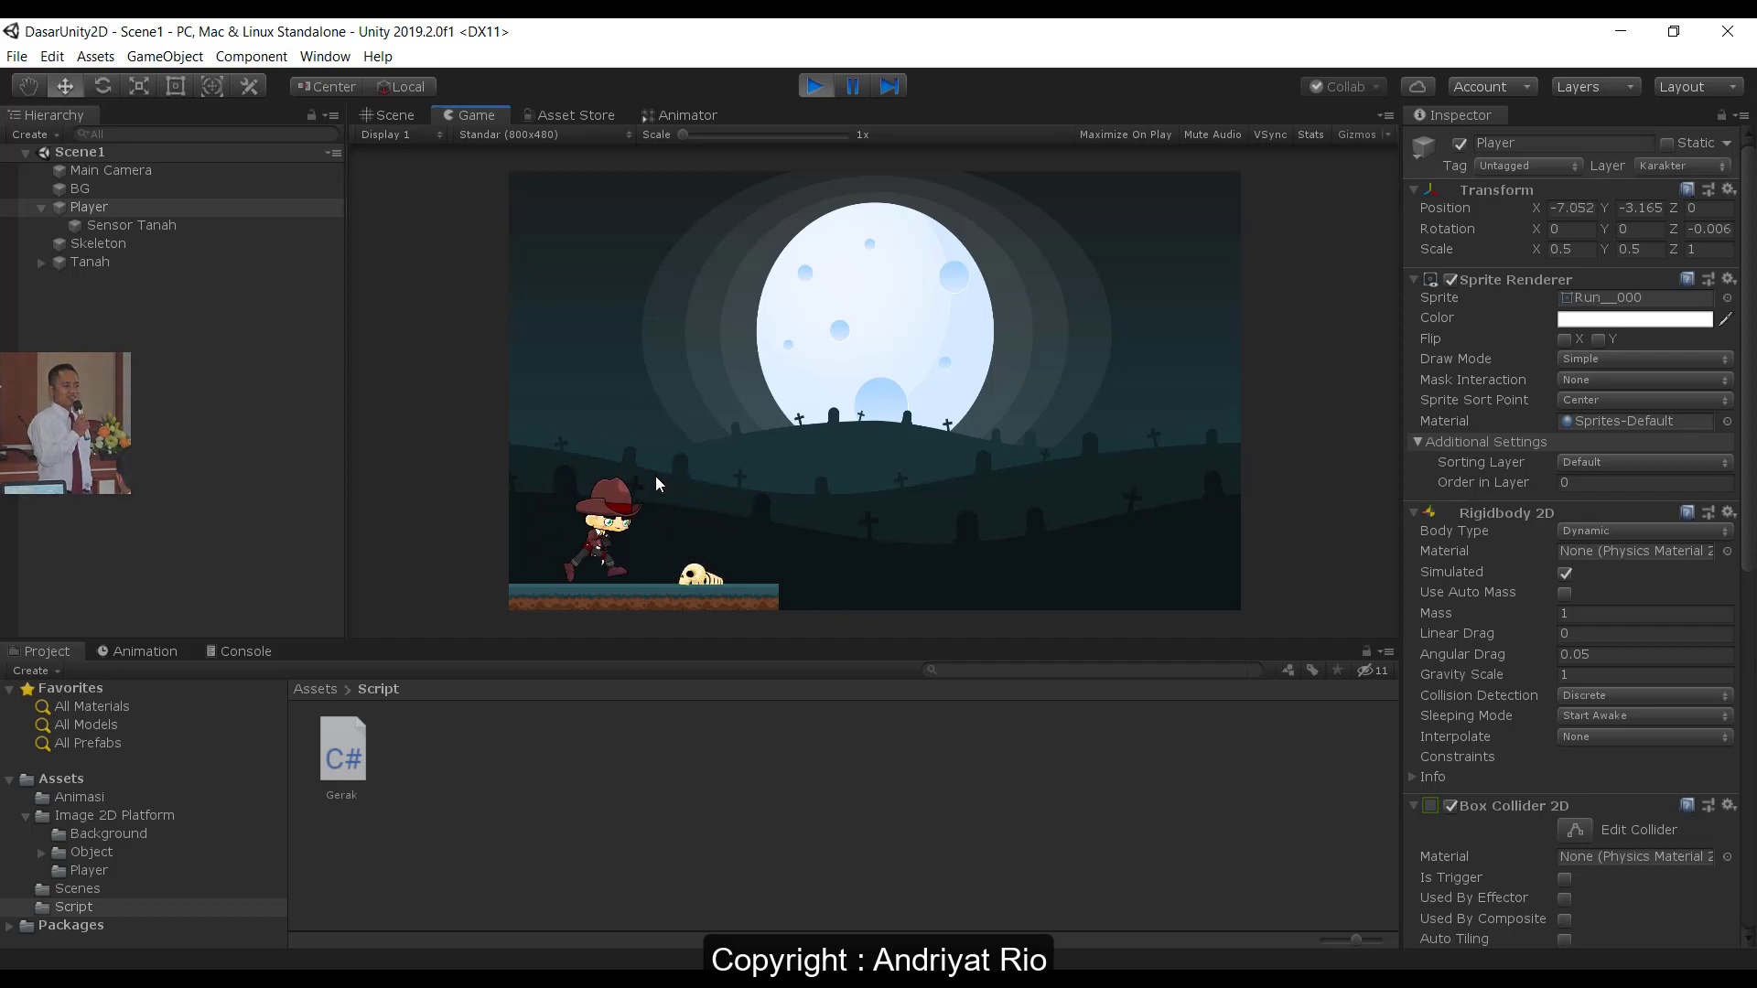
key(Left)
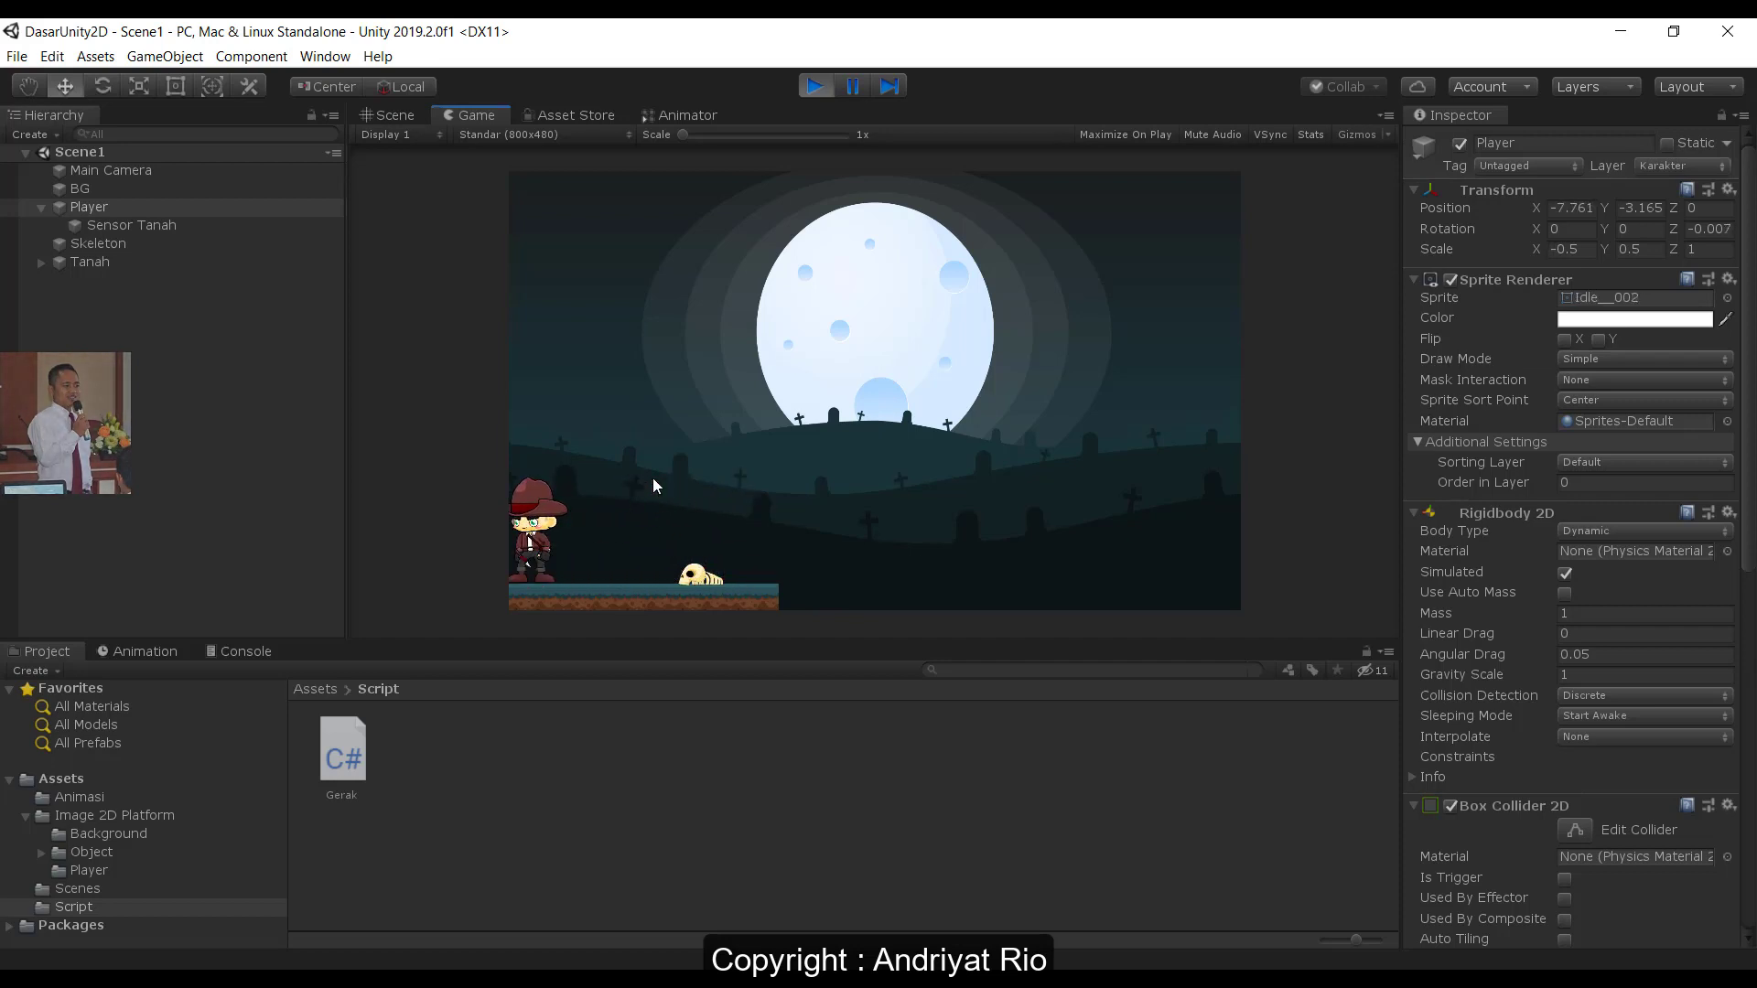
key(Right)
key(Left)
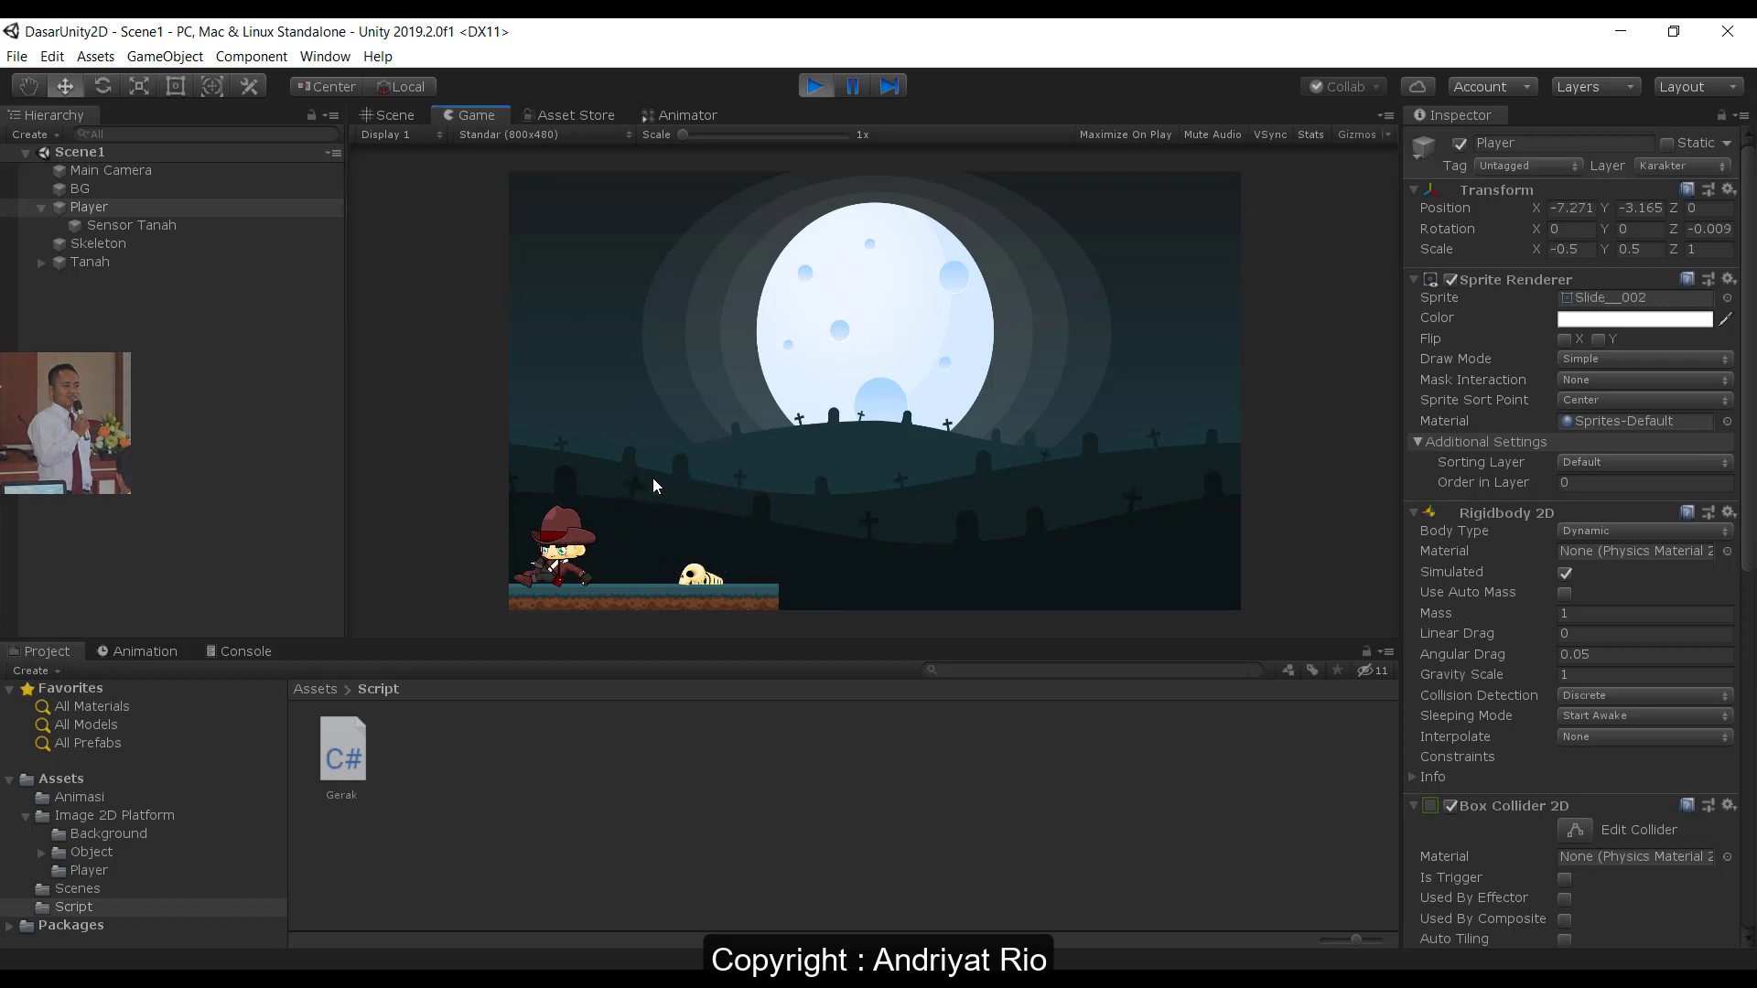
key(Right)
key(Left)
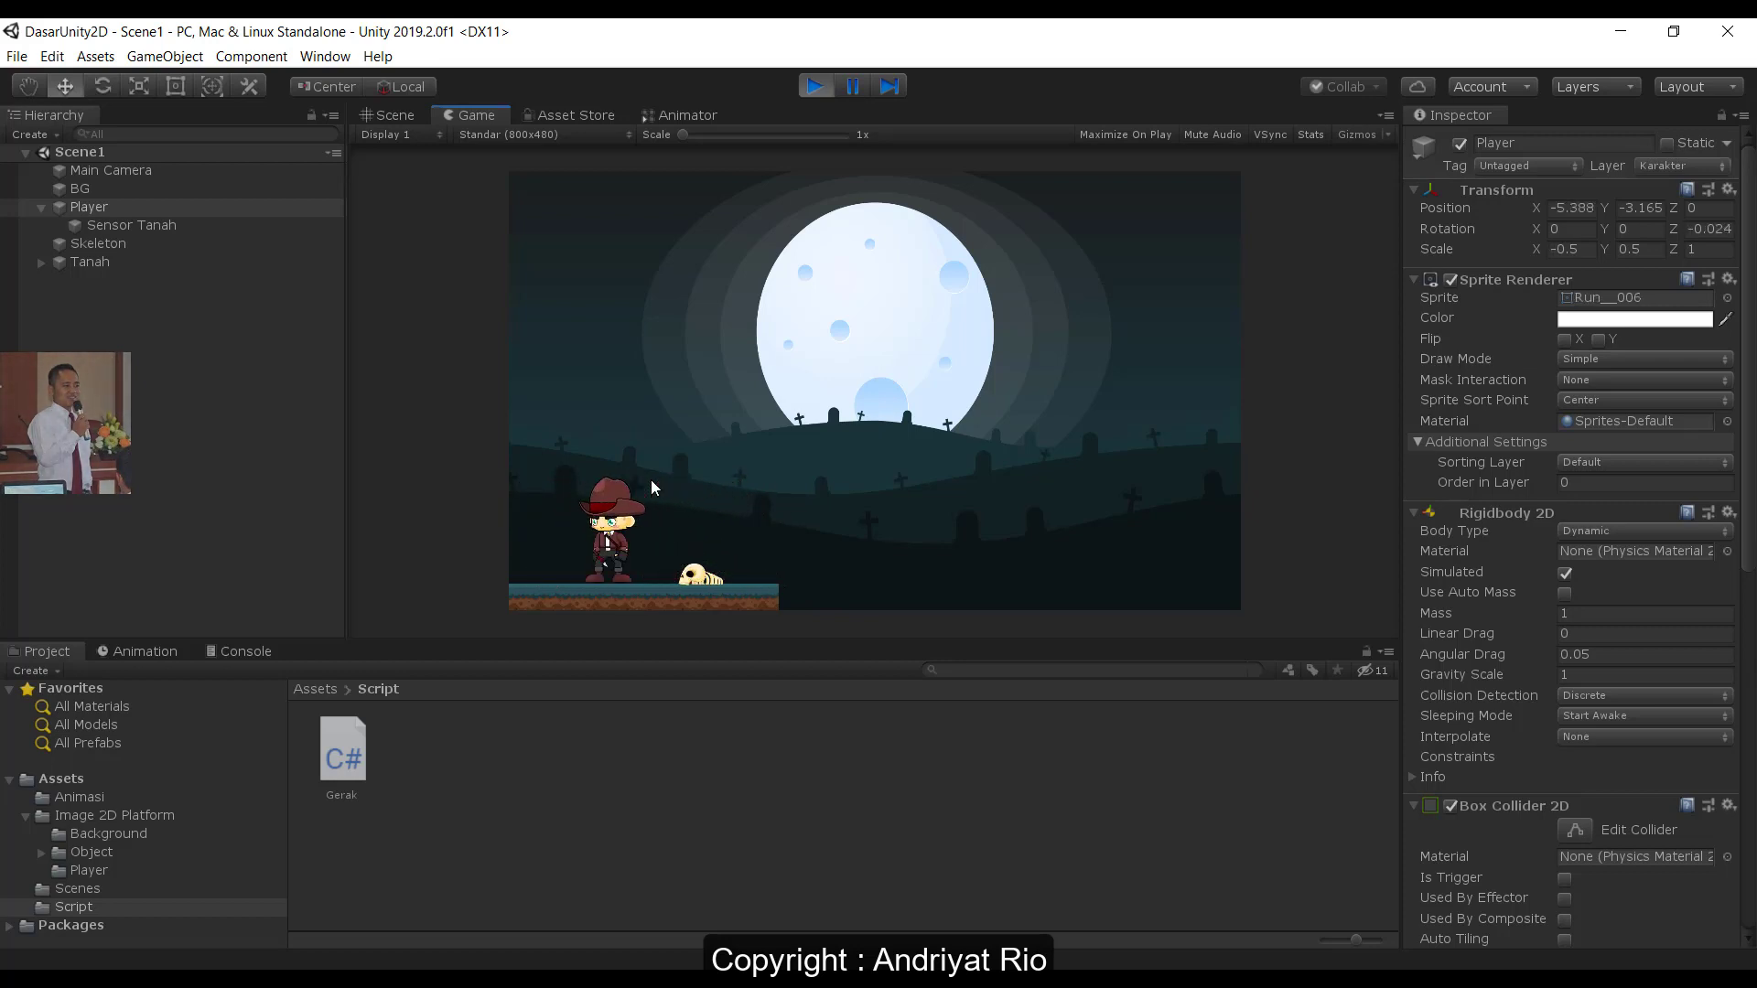
key(Right)
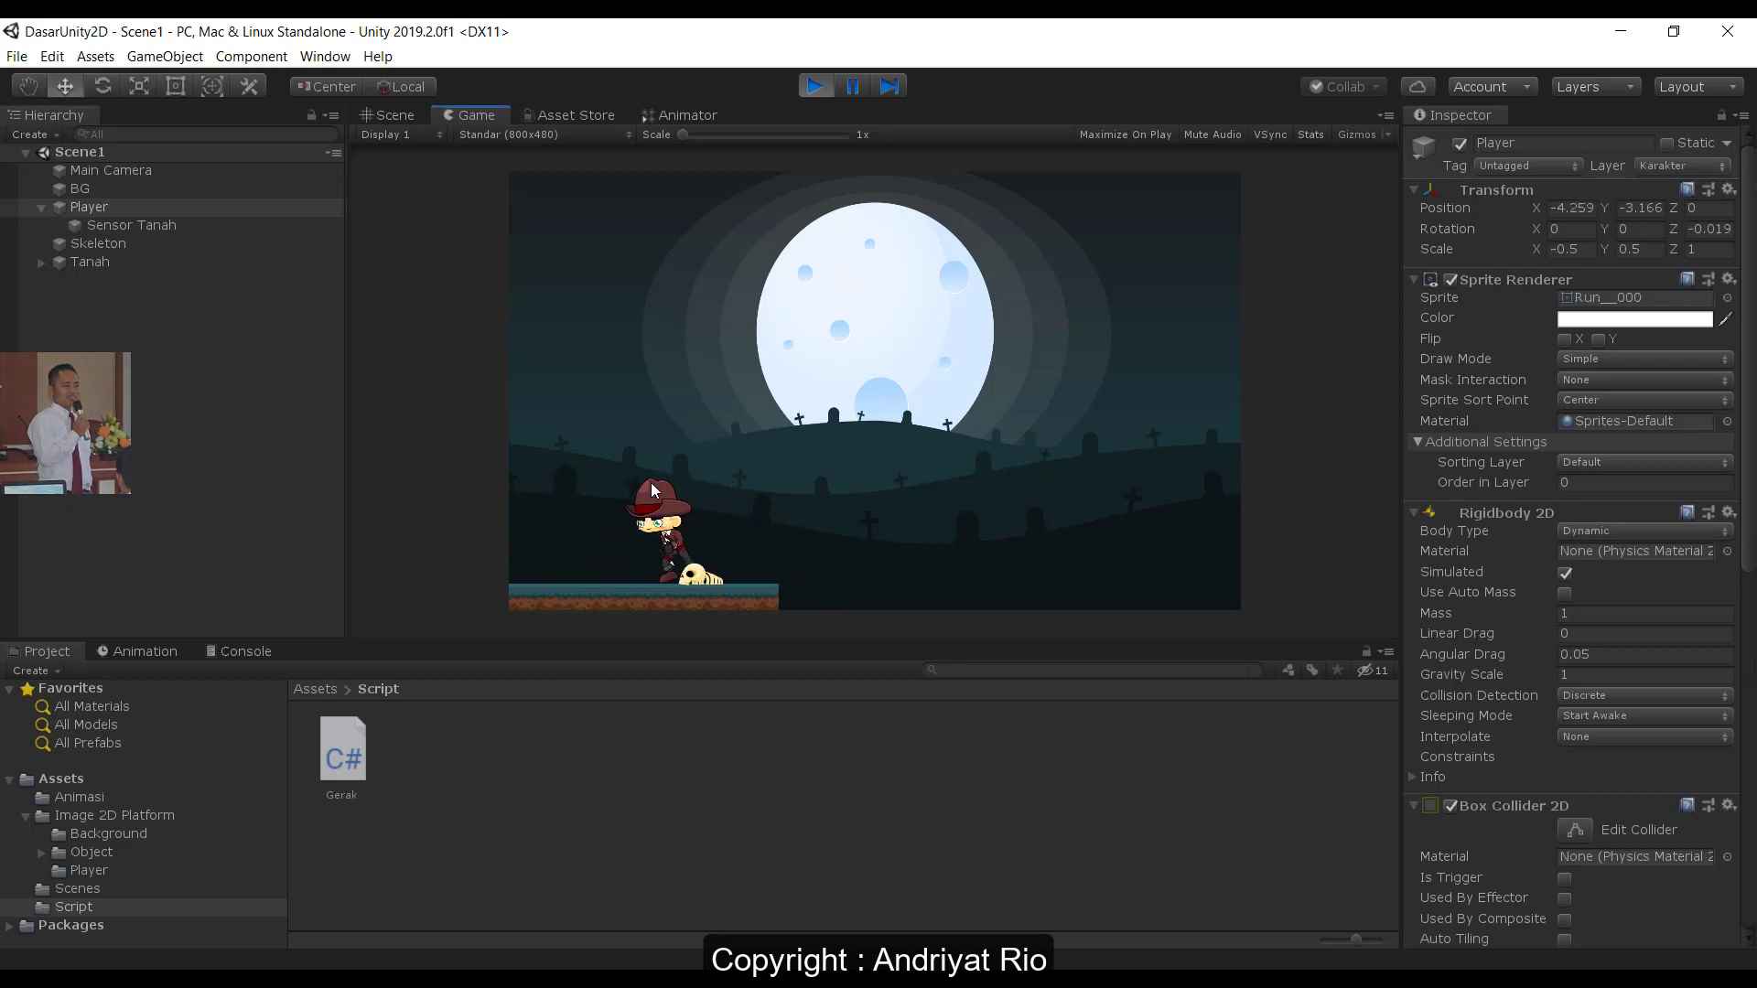
key(Right)
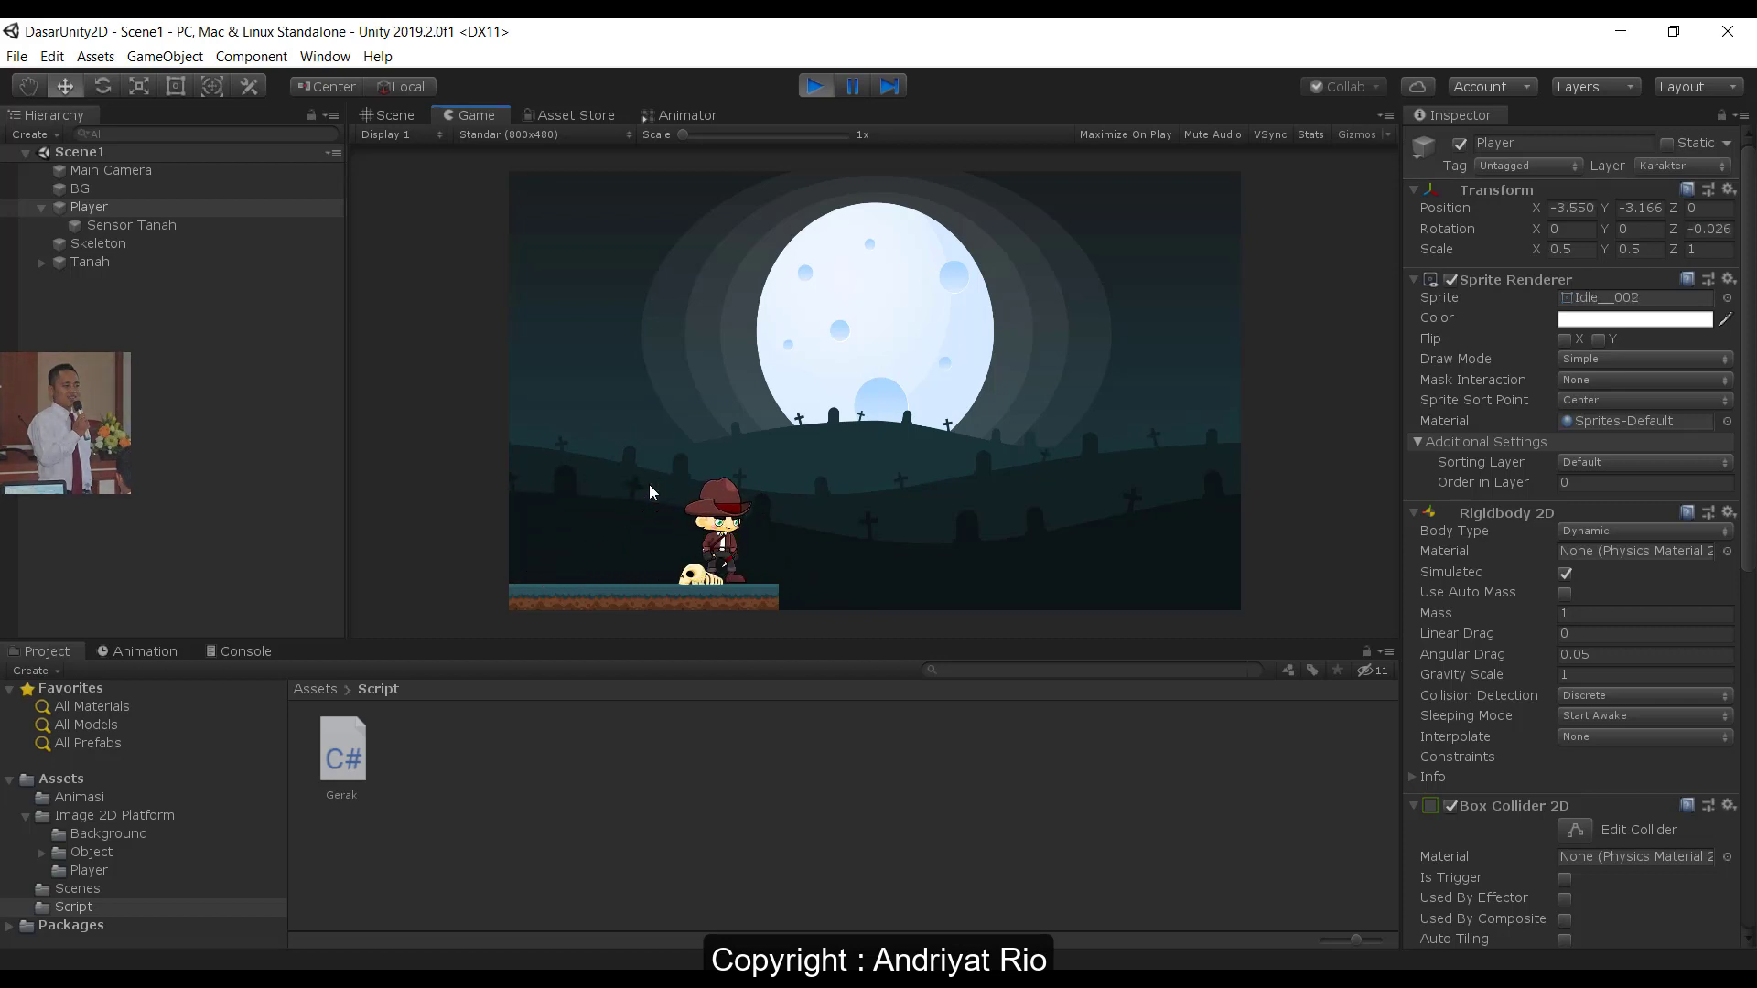
key(Left)
key(Right)
key(Down)
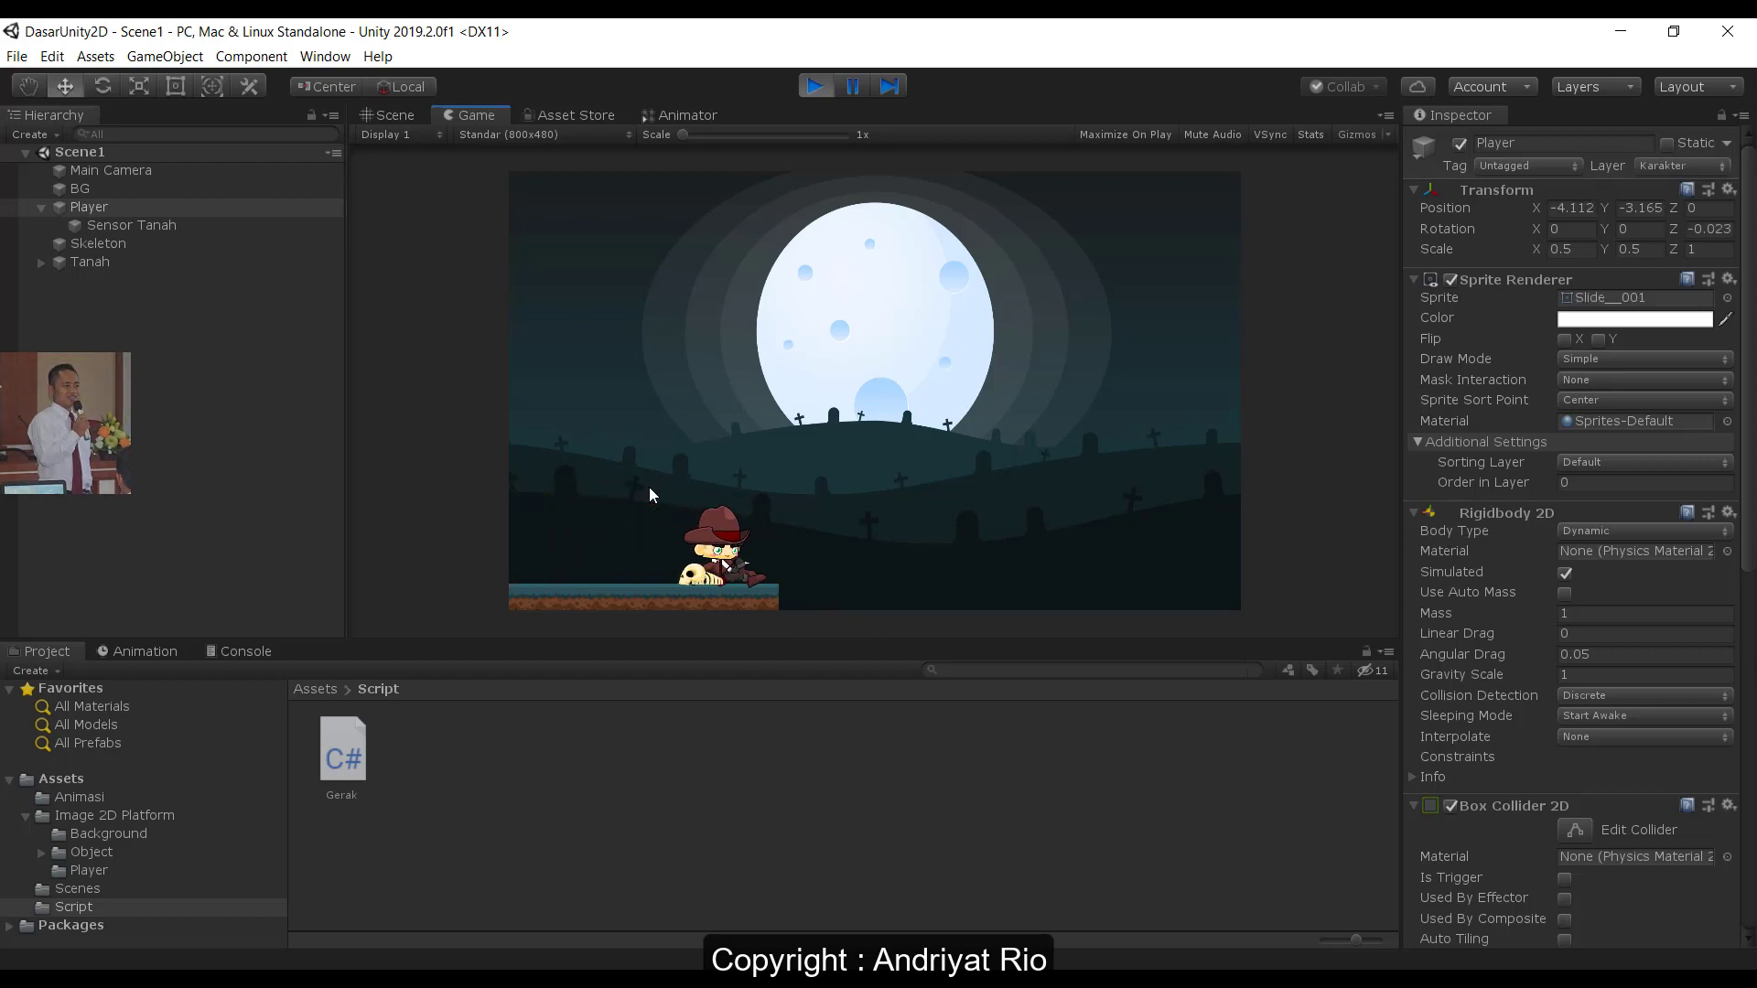
key(Left)
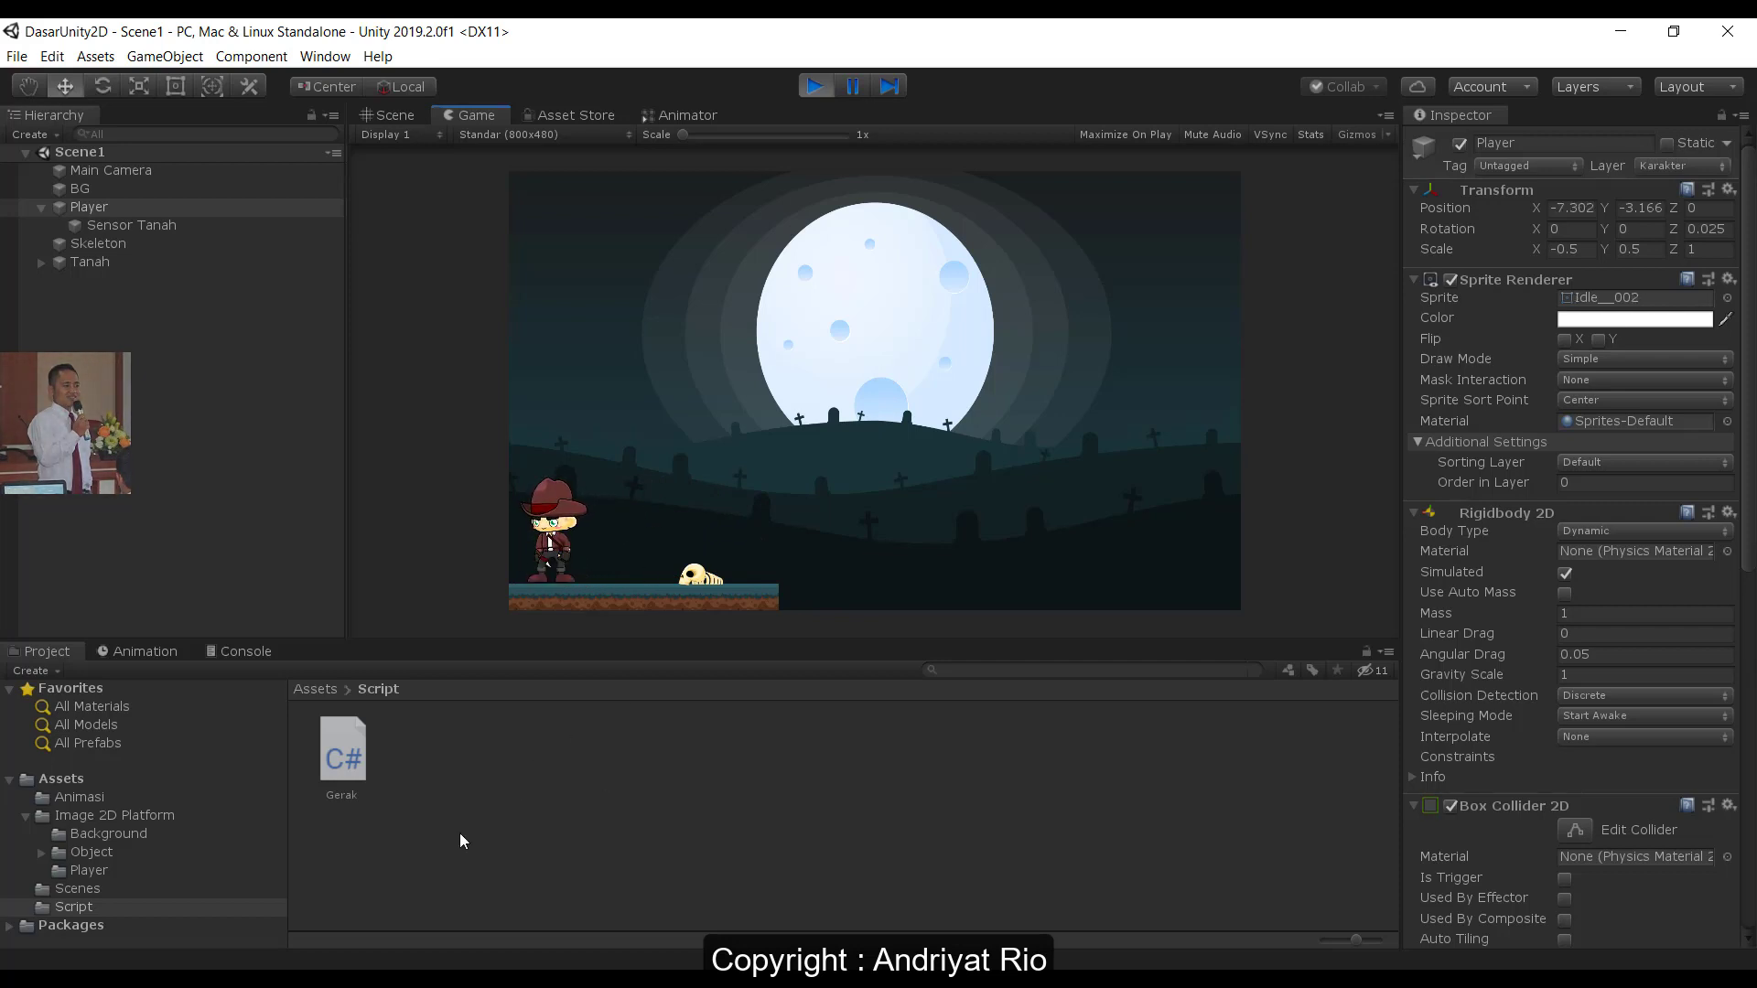
- Switch to the Unity module PDF in Adobe Reader and highlight Latihan Project item 2 about adding a spinning coin object
click(399, 979)
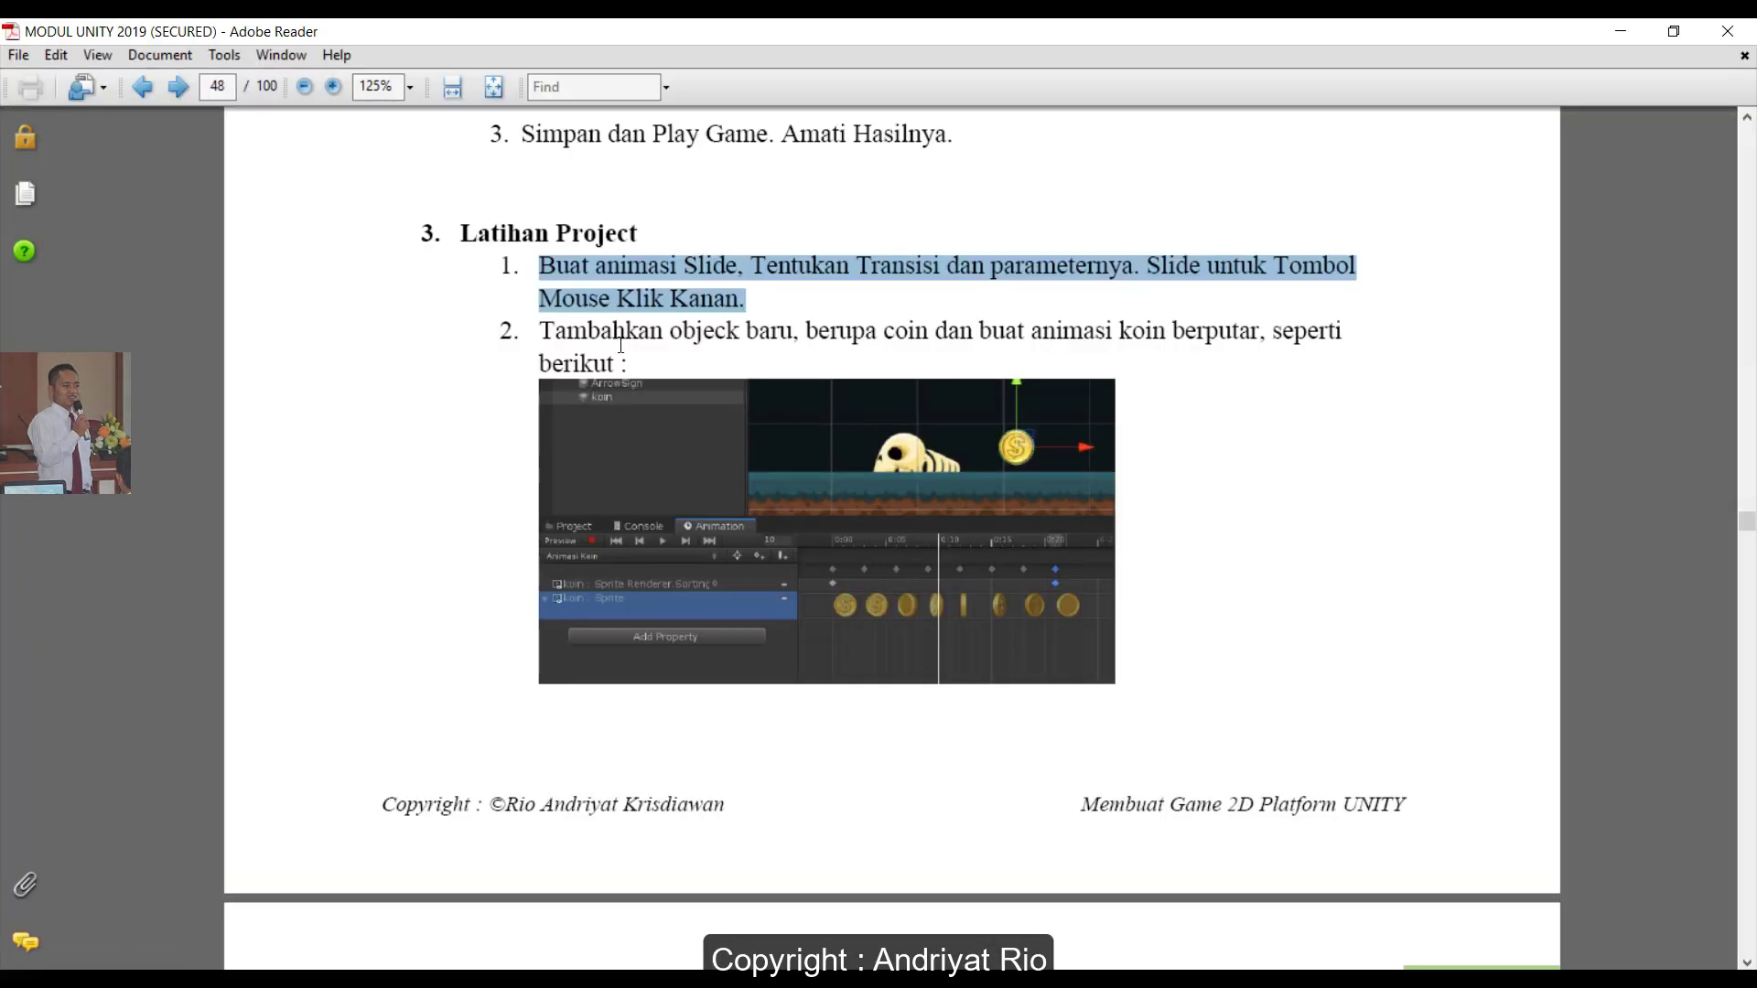
drag(545, 334, 626, 375)
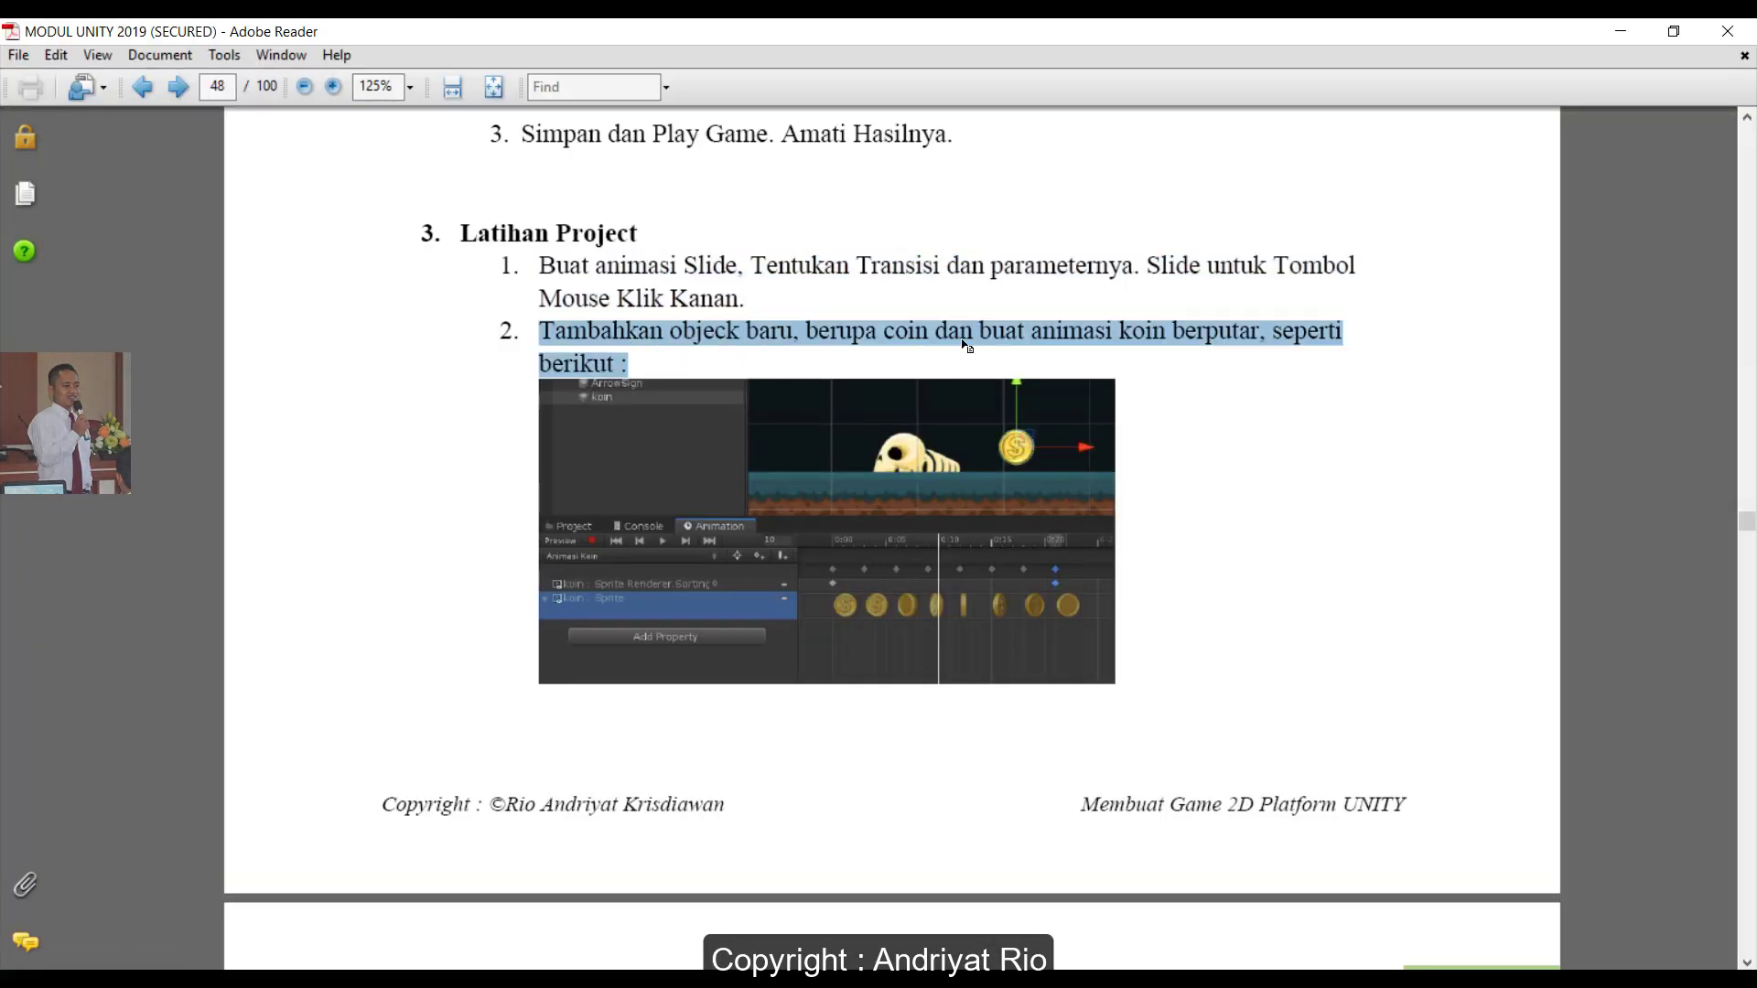